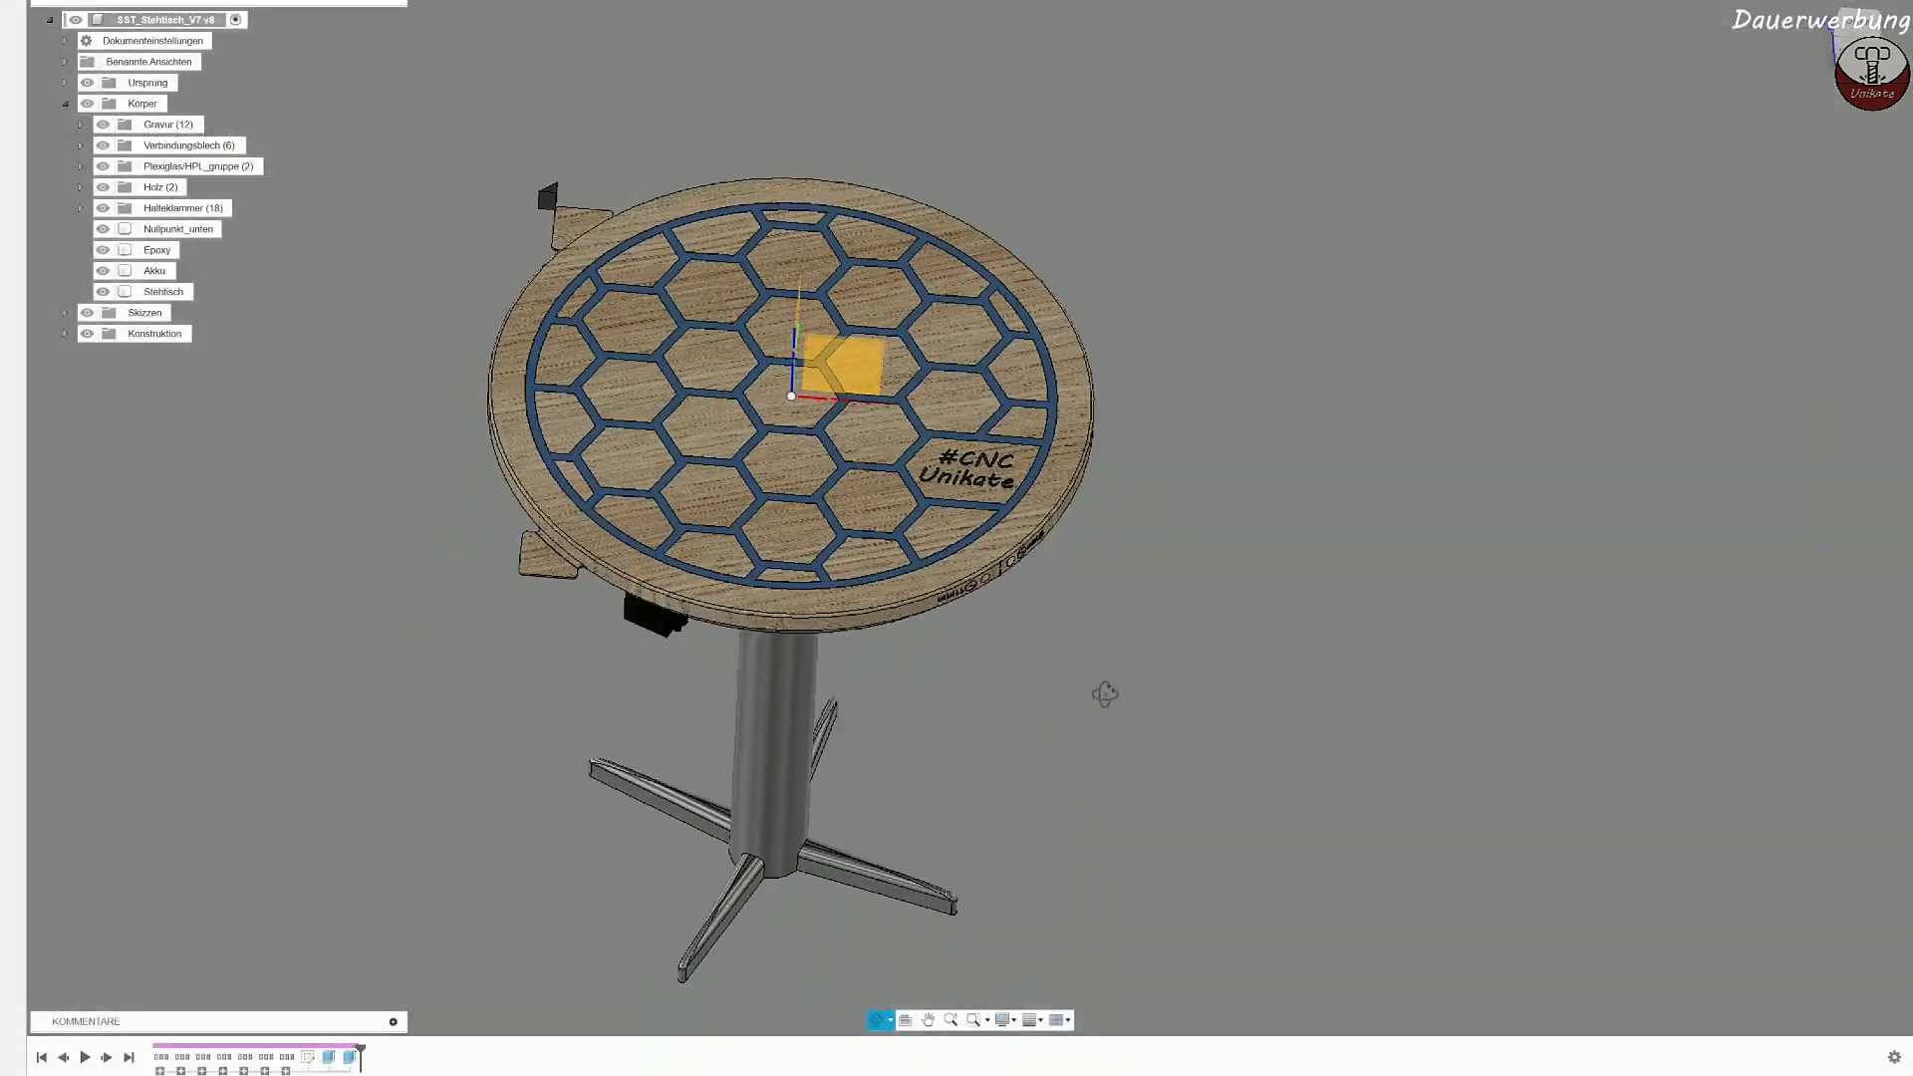
Step: Examine the complete standing table from several sides, together with the feature groups in its design history
middle_click_drag(1101, 691, 1119, 730, "shift")
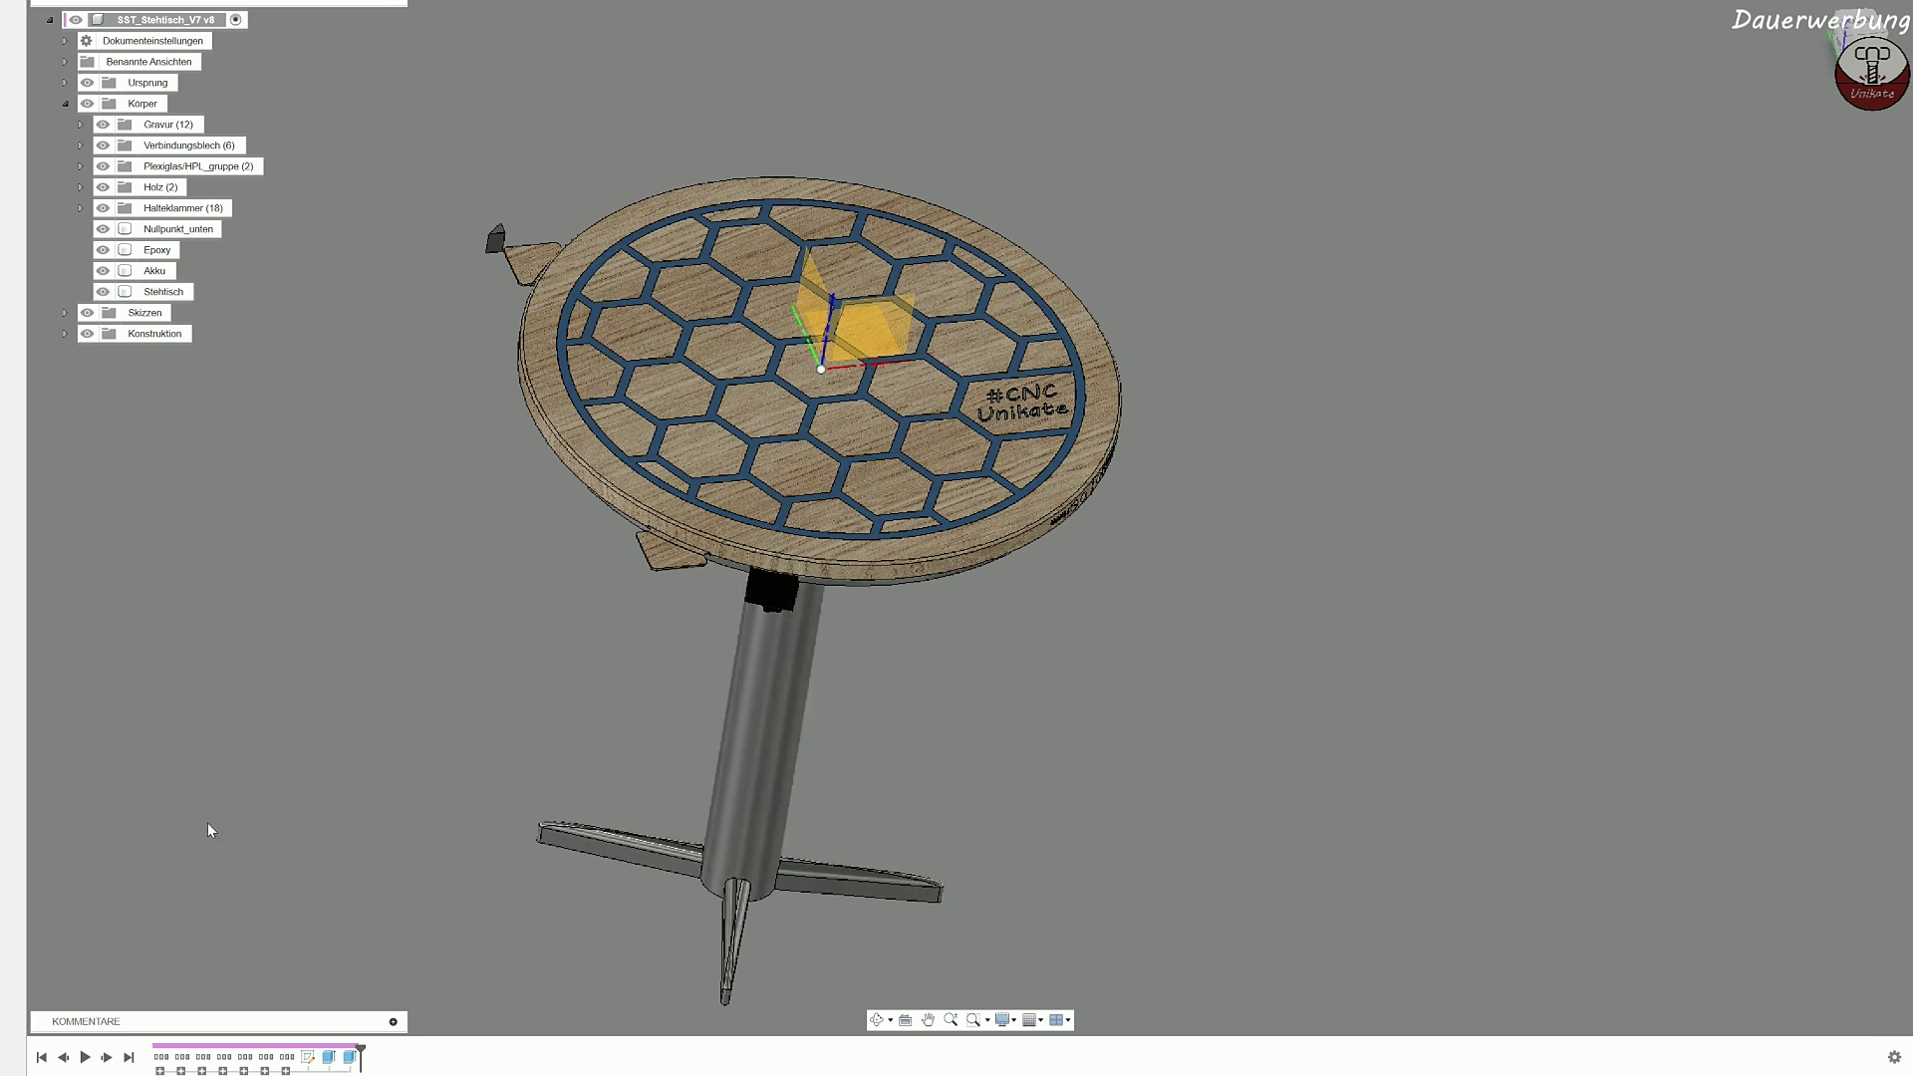
middle_click_drag(414, 890, 356, 797, "shift")
mouse_move(162, 1062)
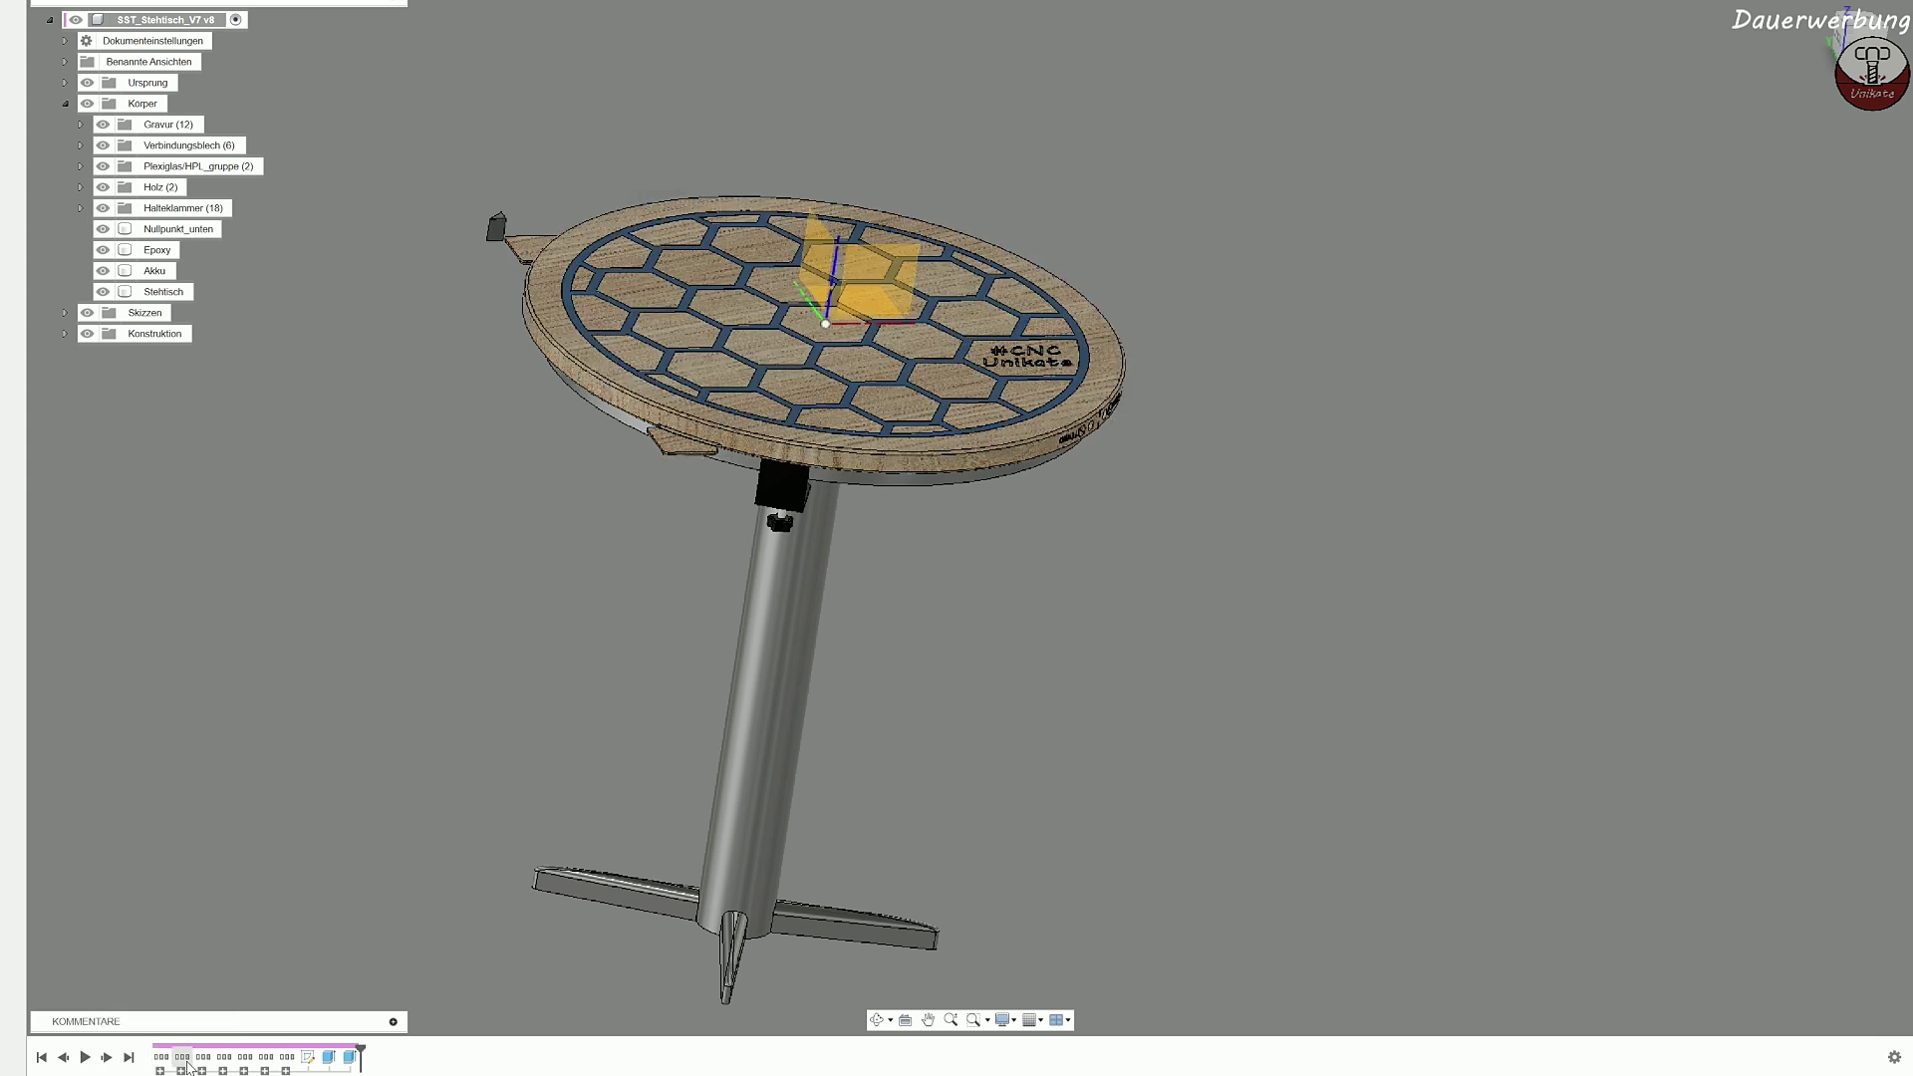
middle_click_drag(371, 781, 430, 744, "shift")
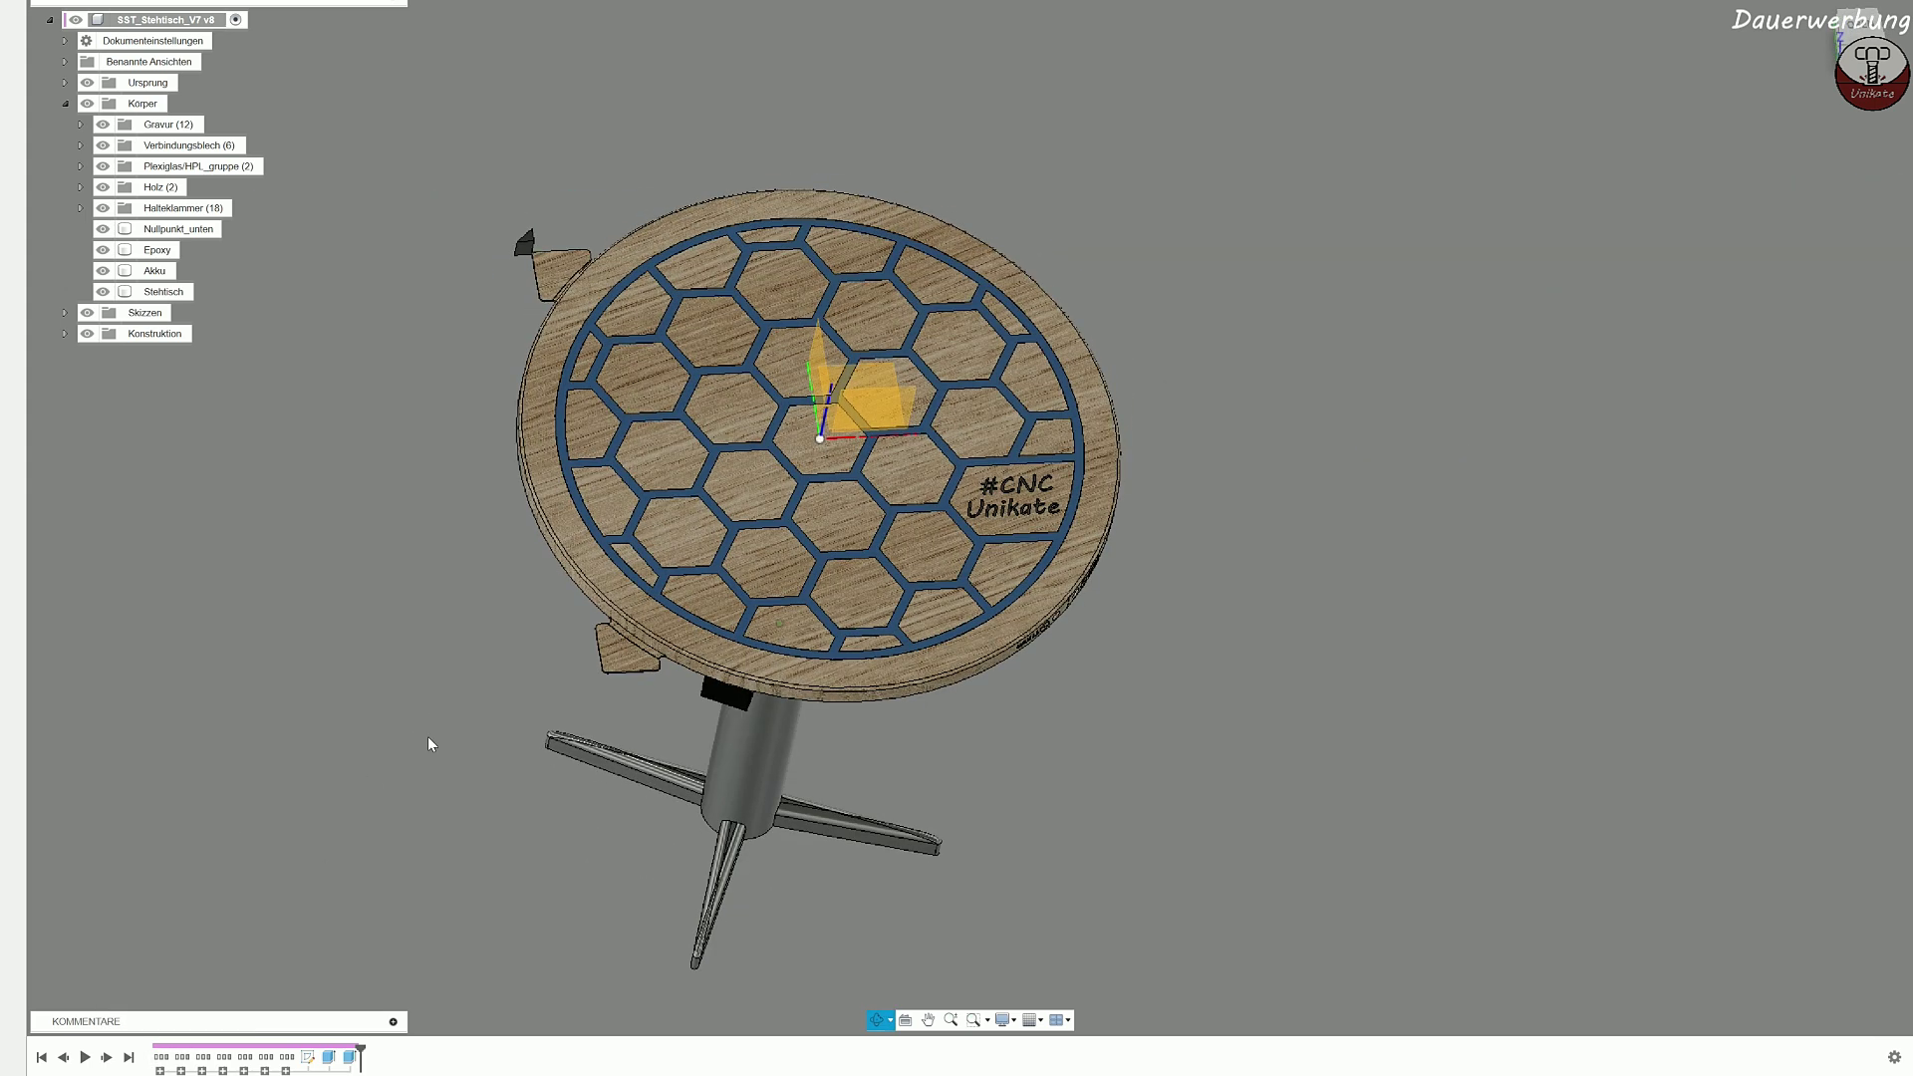
mouse_move(204, 1062)
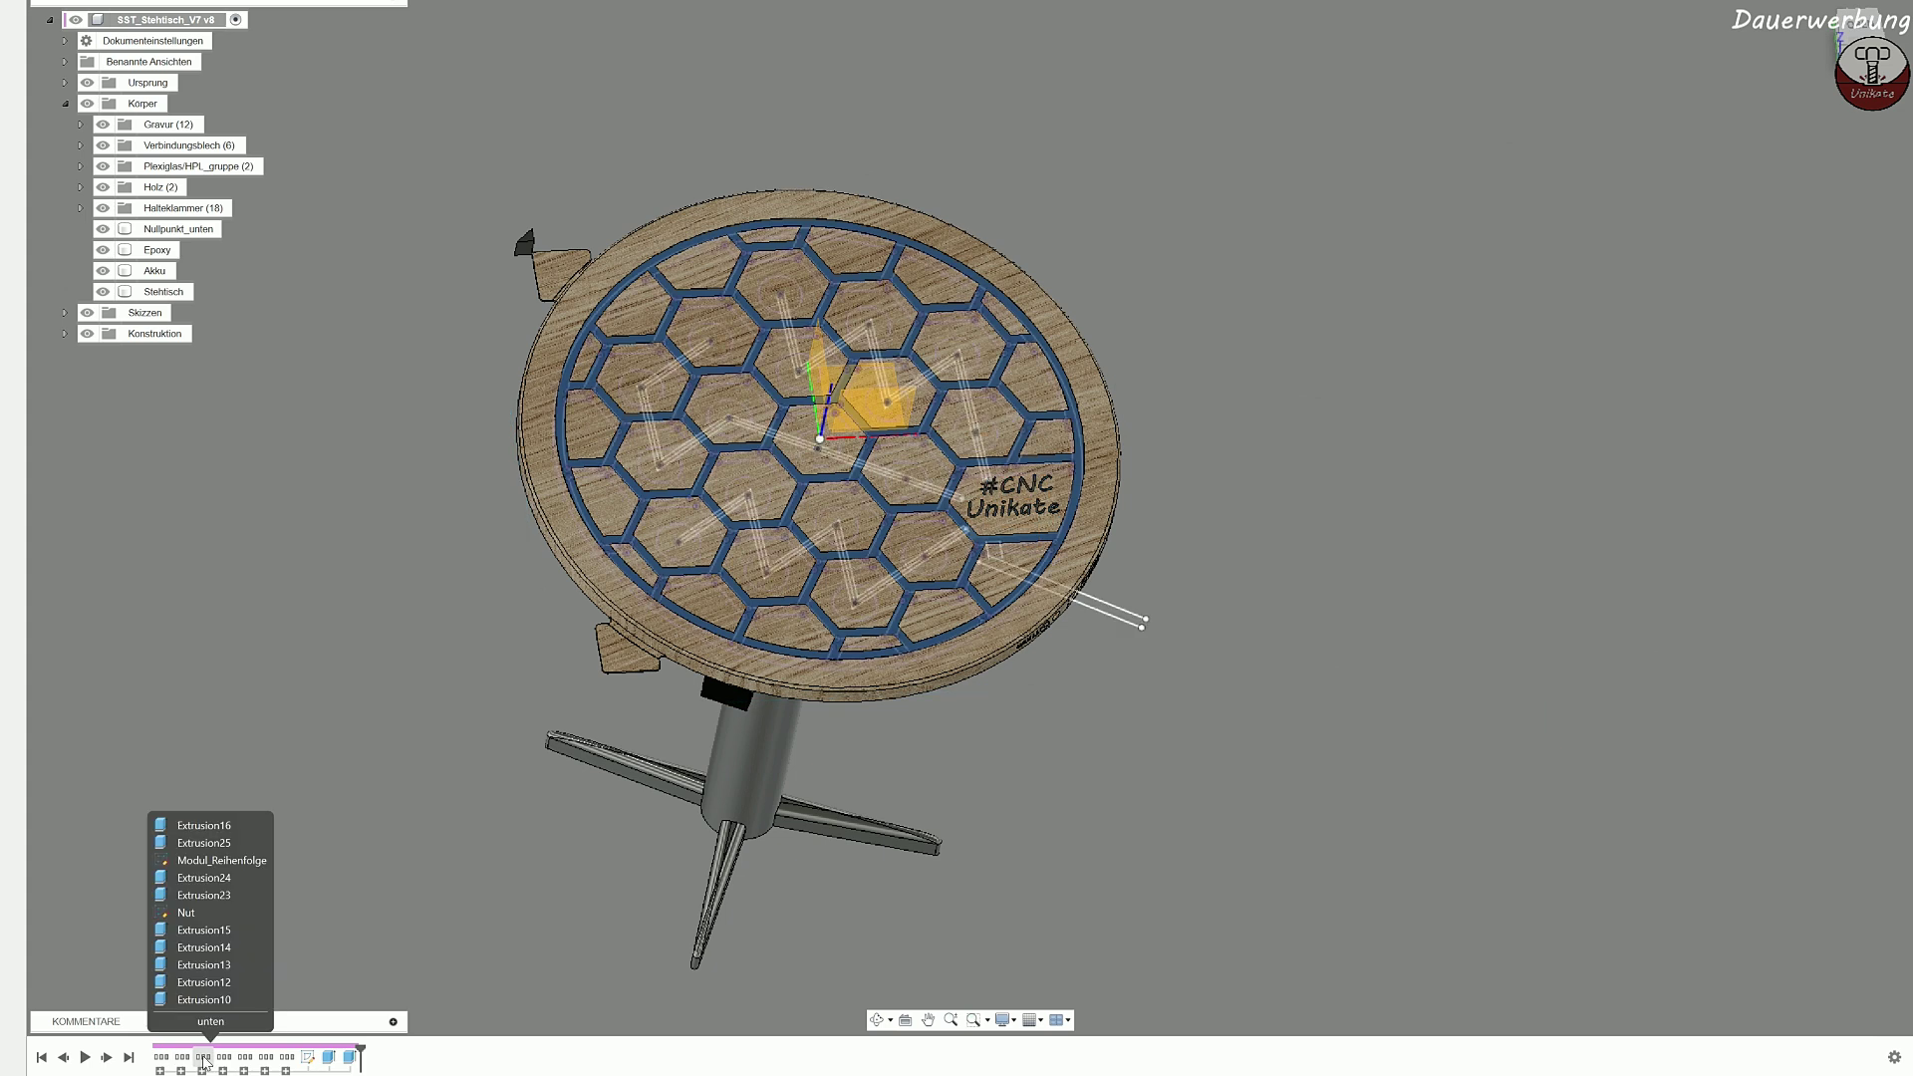
middle_click_drag(308, 934, 399, 919, "shift")
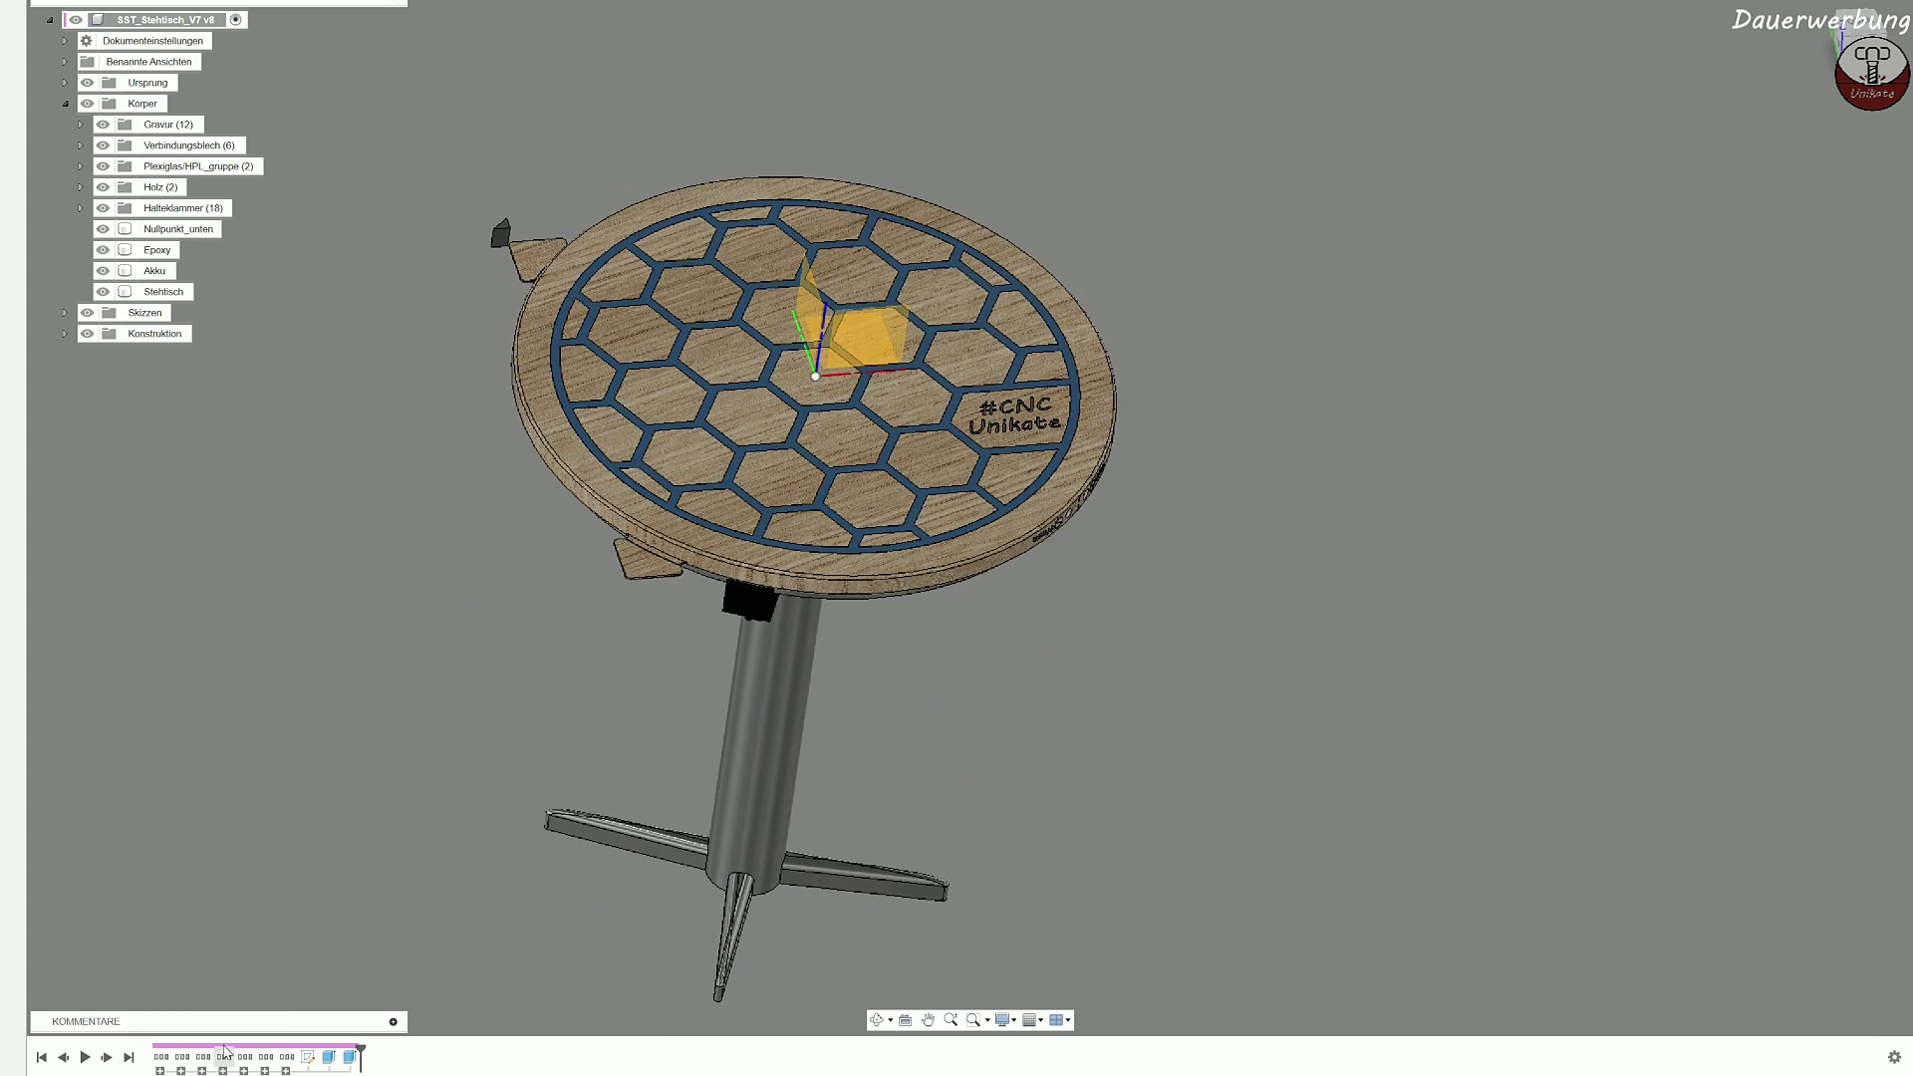
mouse_move(226, 1060)
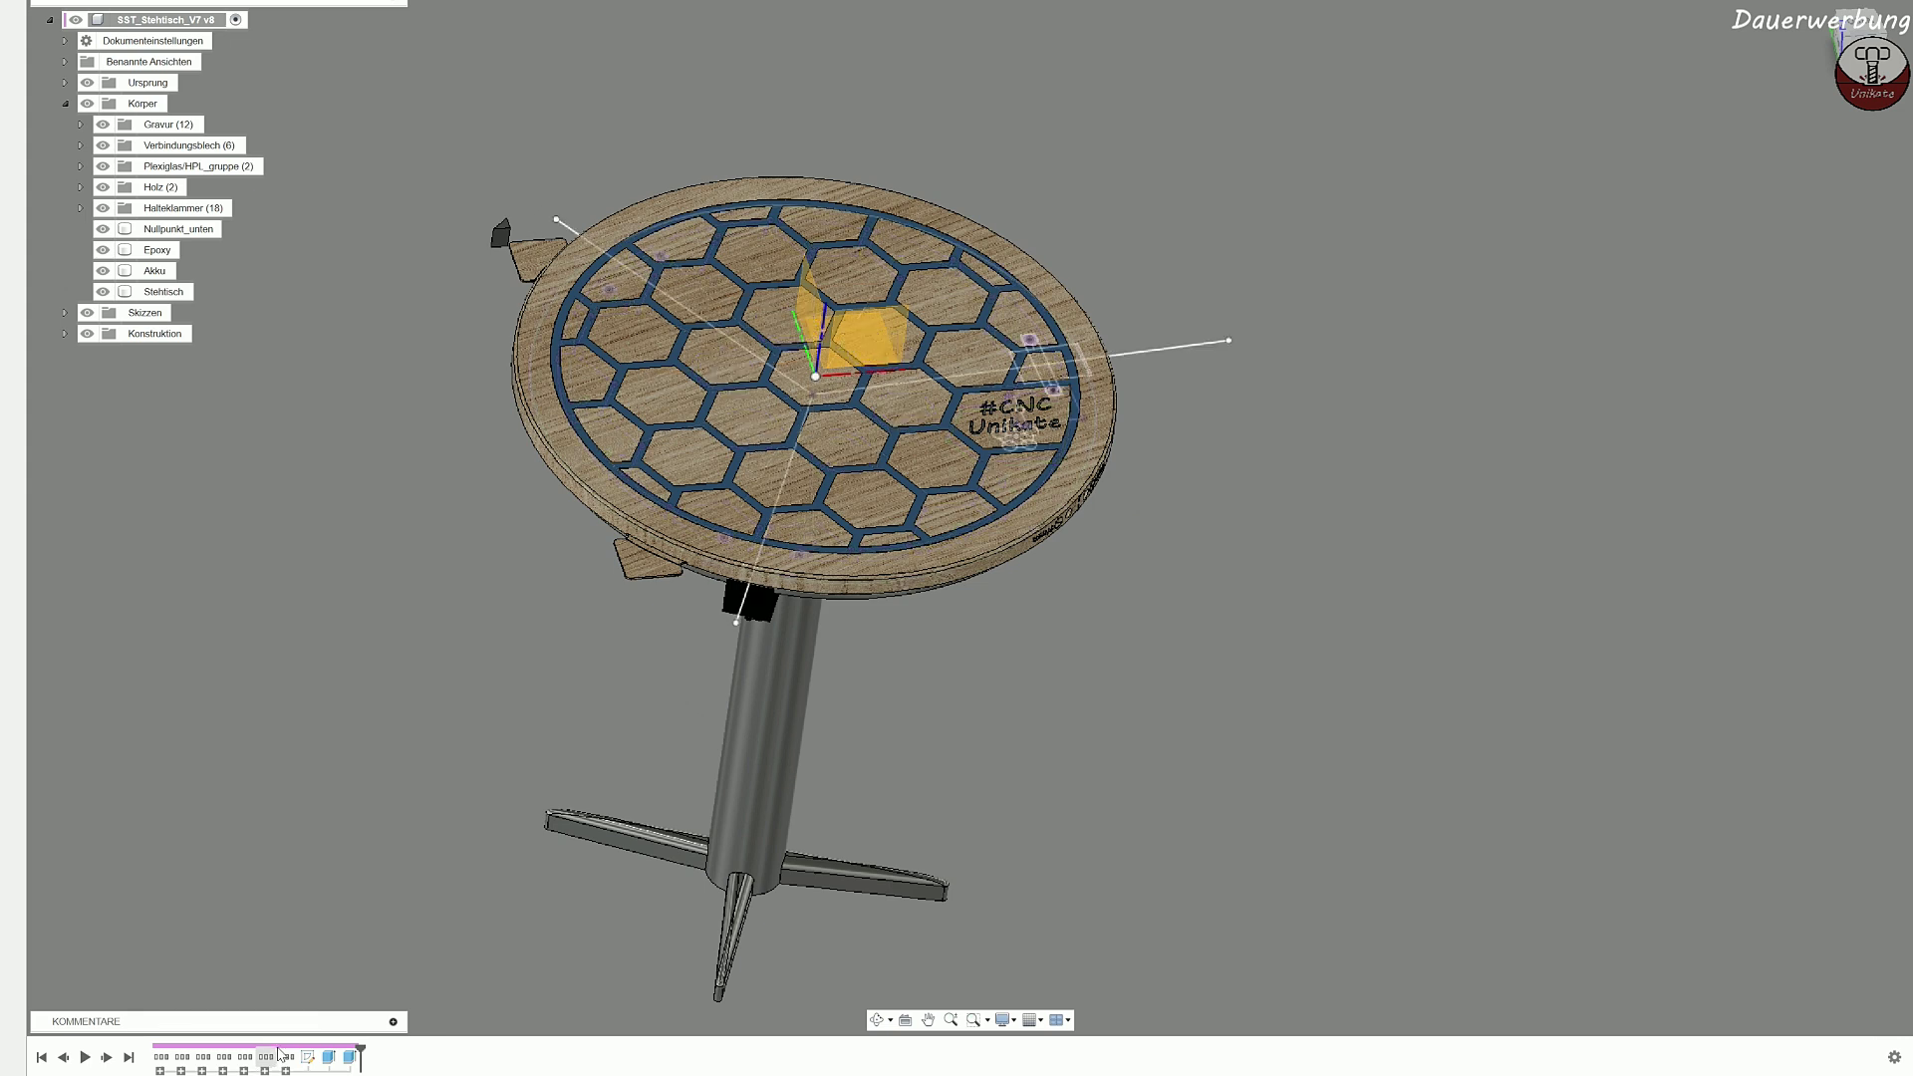
middle_click_drag(772, 687, 947, 568, "shift")
scroll(959, 463, "up", 5)
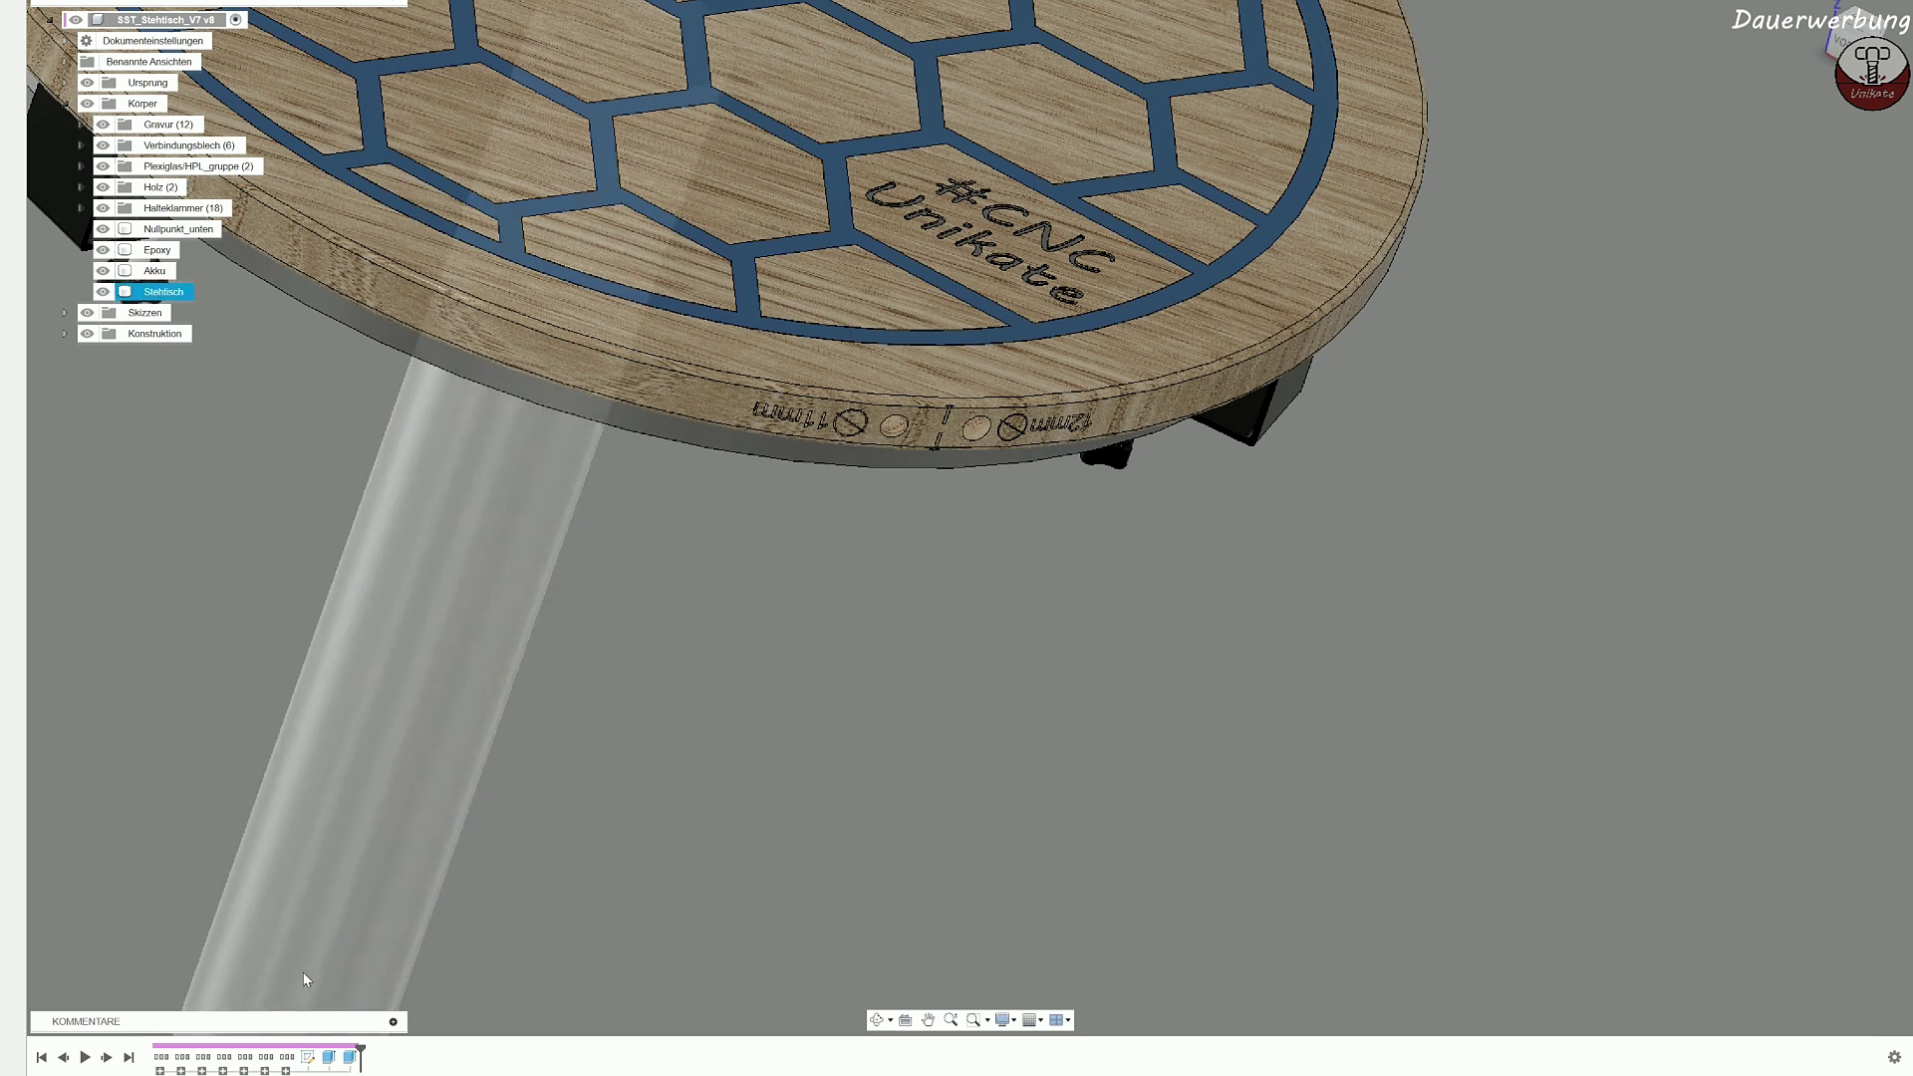
Step: Hide the Stehtisch body and turn the model over to inspect the underside of the tabletop
mouse_move(274, 1056)
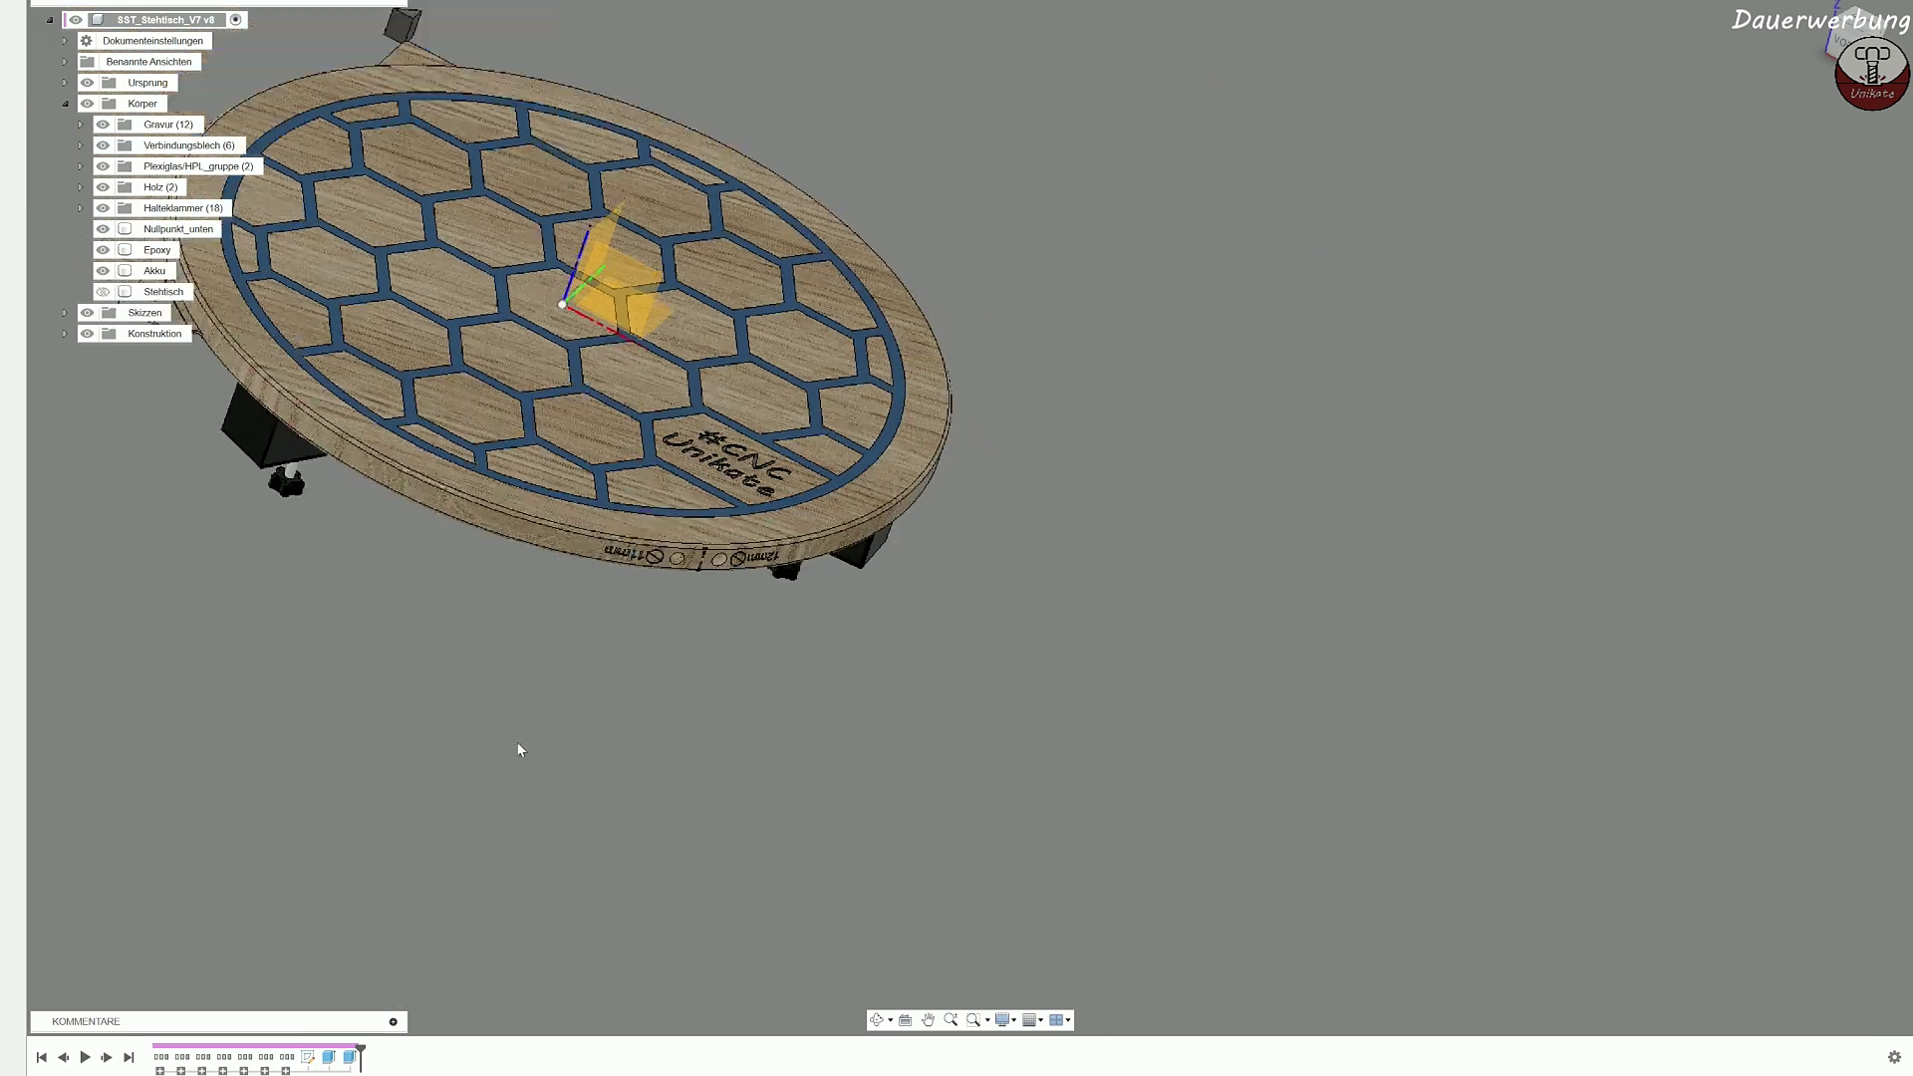
middle_click_drag(518, 749, 699, 406, "shift")
middle_click_drag(797, 348, 910, 431, "shift")
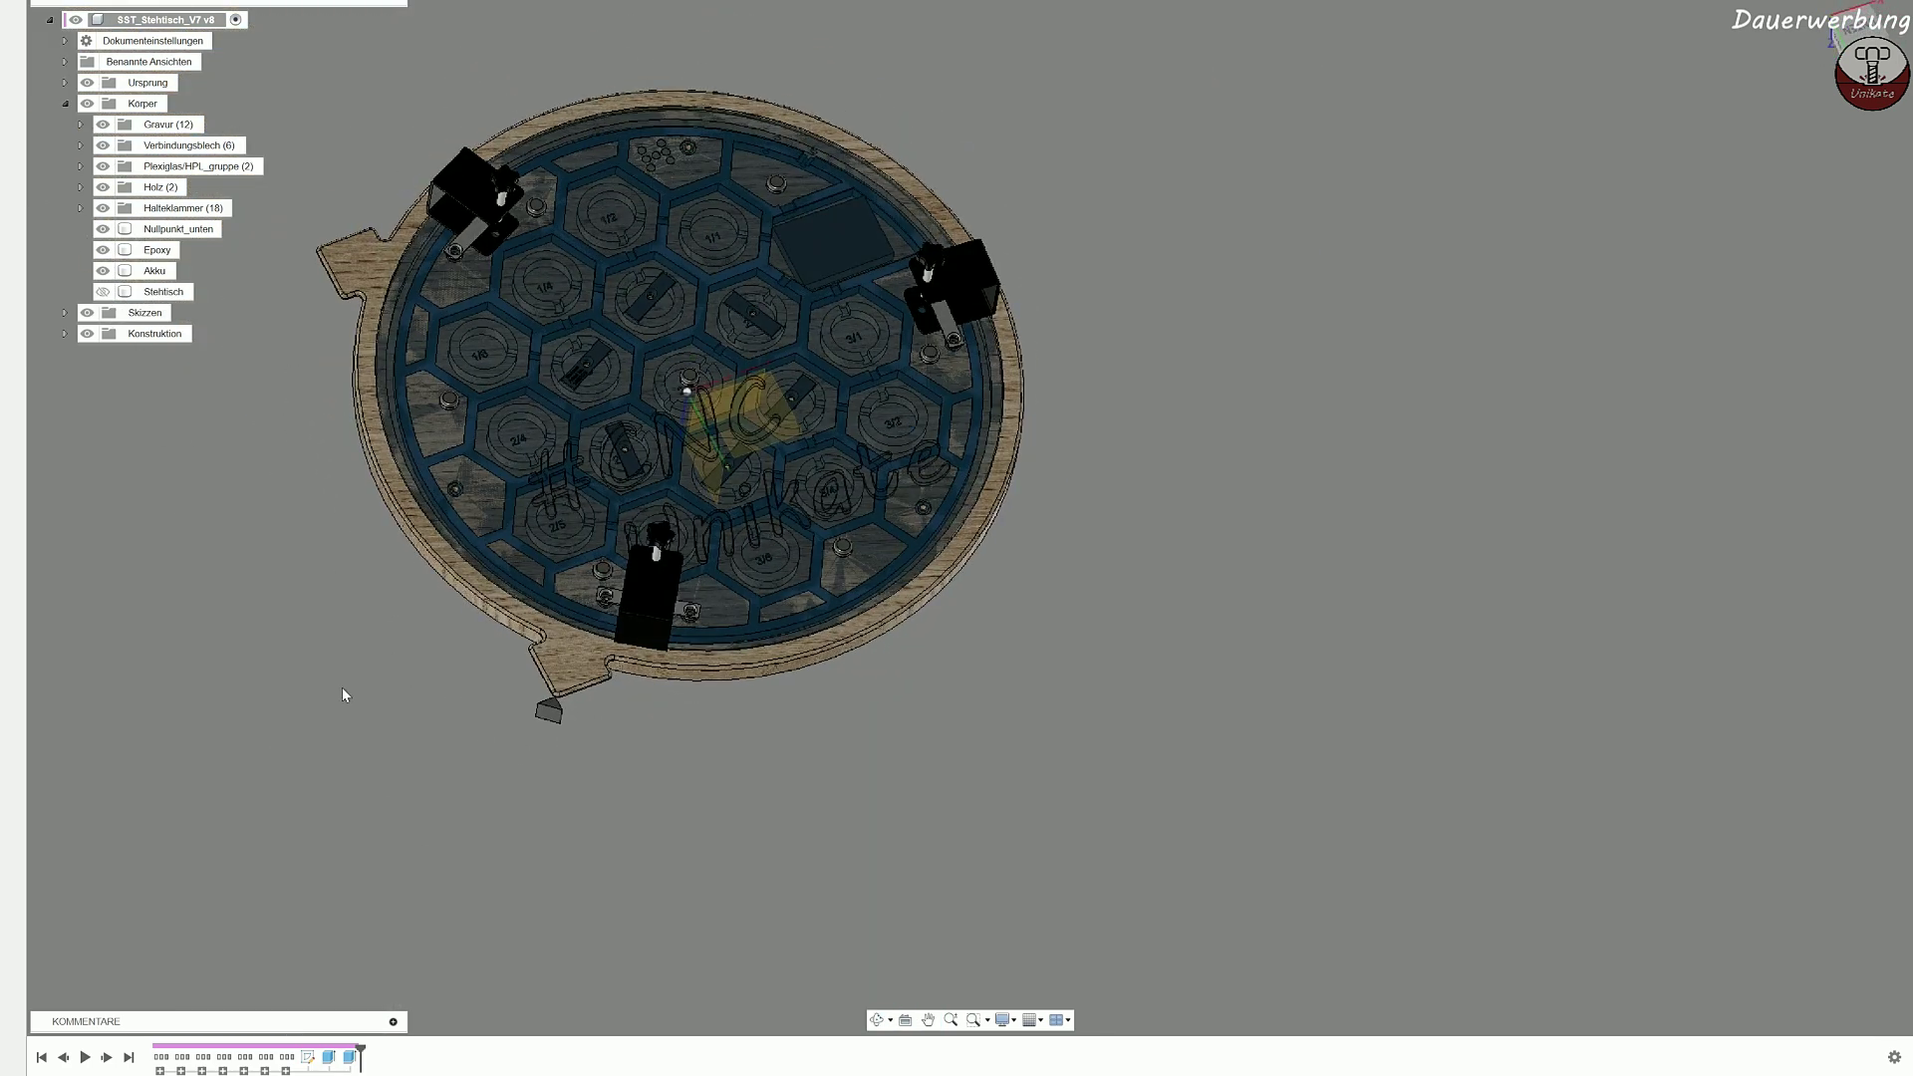
middle_click_drag(345, 696, 339, 774)
middle_click_drag(392, 645, 423, 717)
left_click(312, 658)
scroll(670, 197, "up", 4)
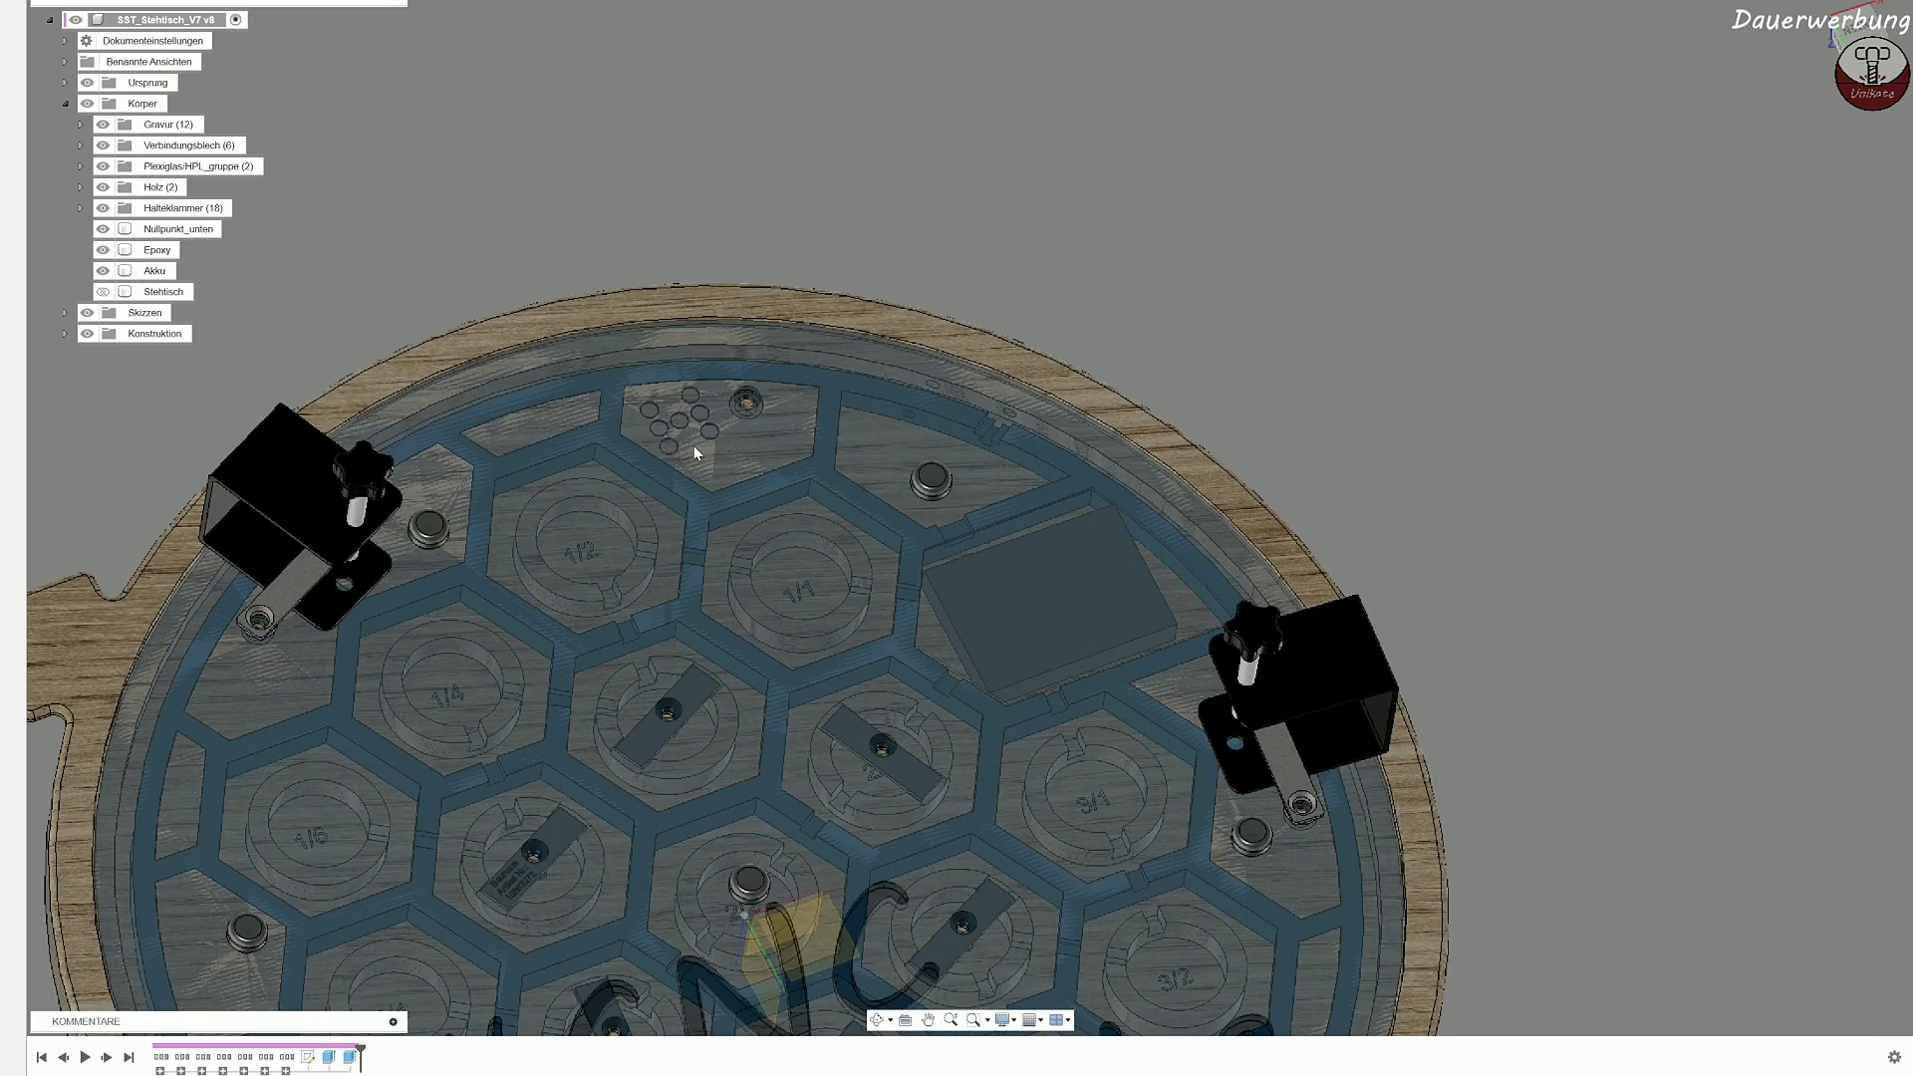
middle_click_drag(688, 875, 674, 641)
scroll(652, 662, "down", 3)
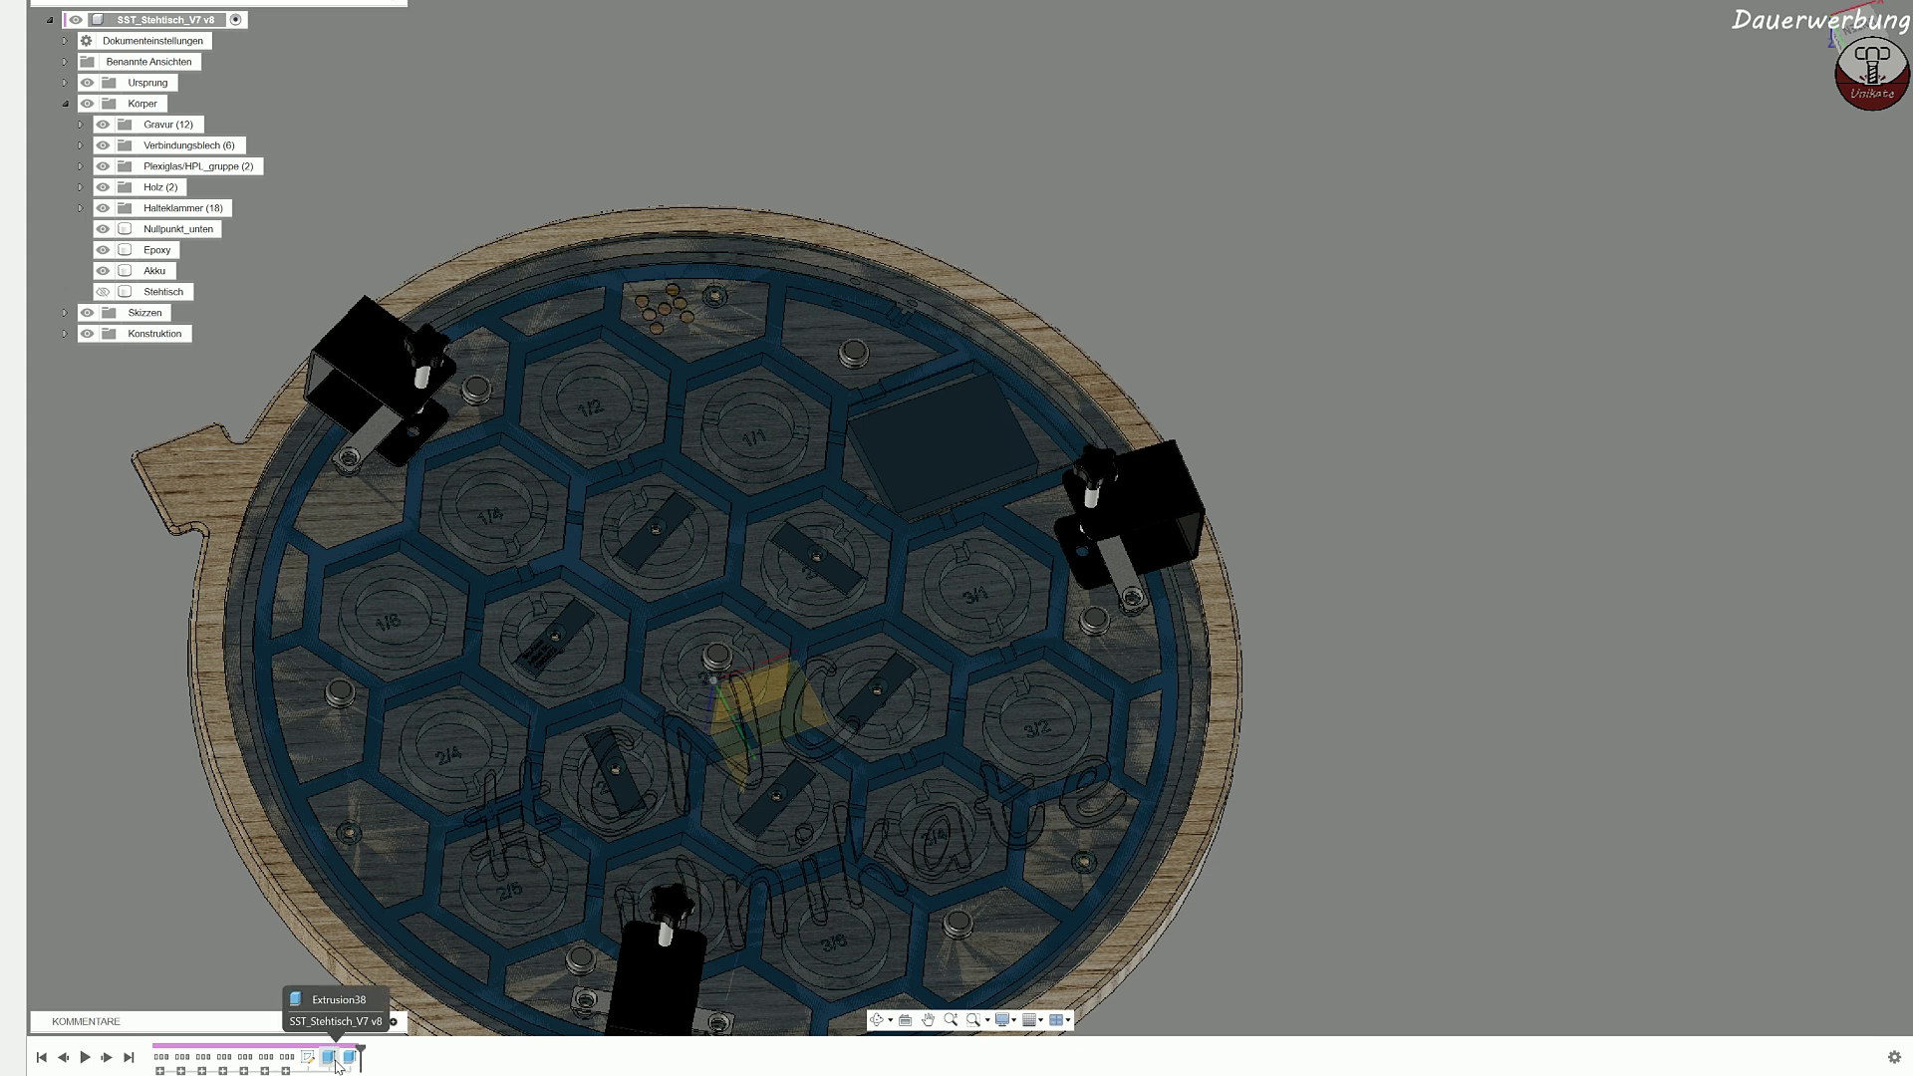
middle_click_drag(428, 944, 526, 759)
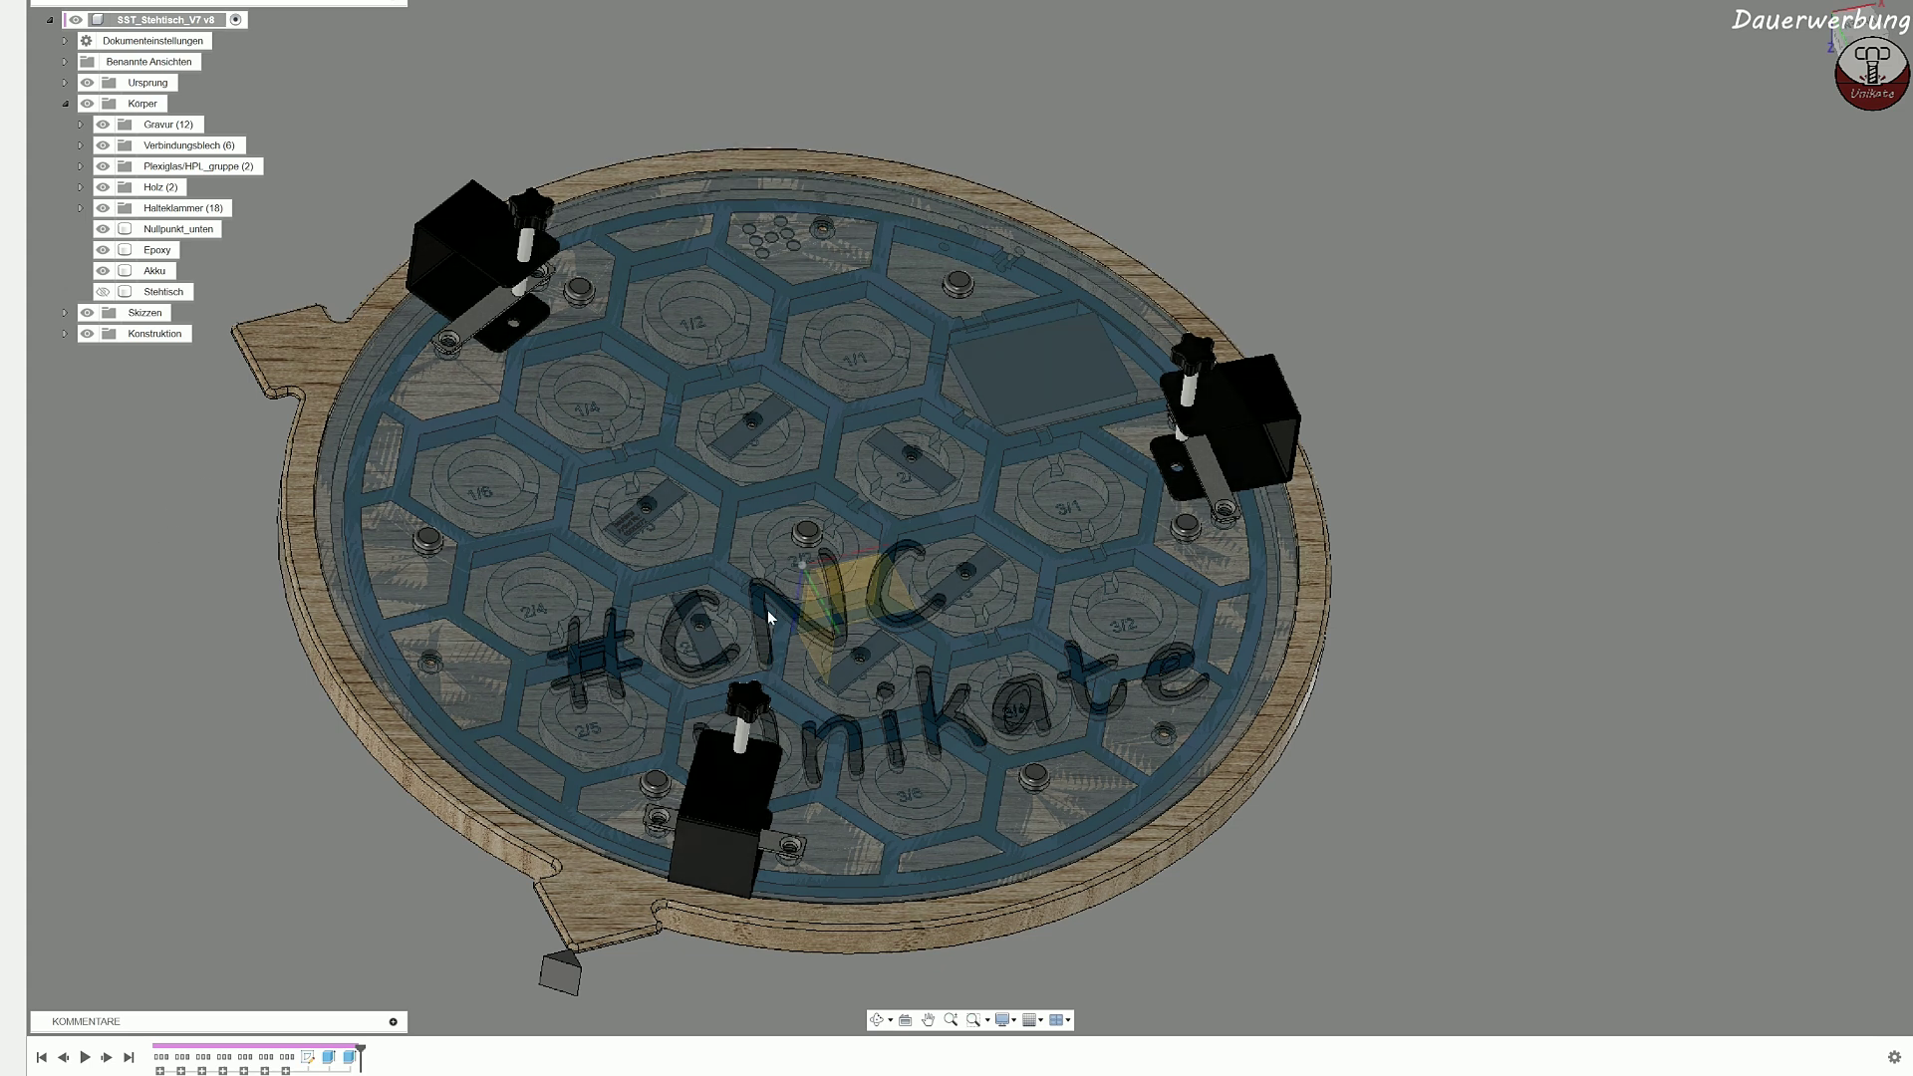
Step: Check the diameter of the round fitting's edge beside the clamp on the tabletop's underside
scroll(556, 296, "up", 5)
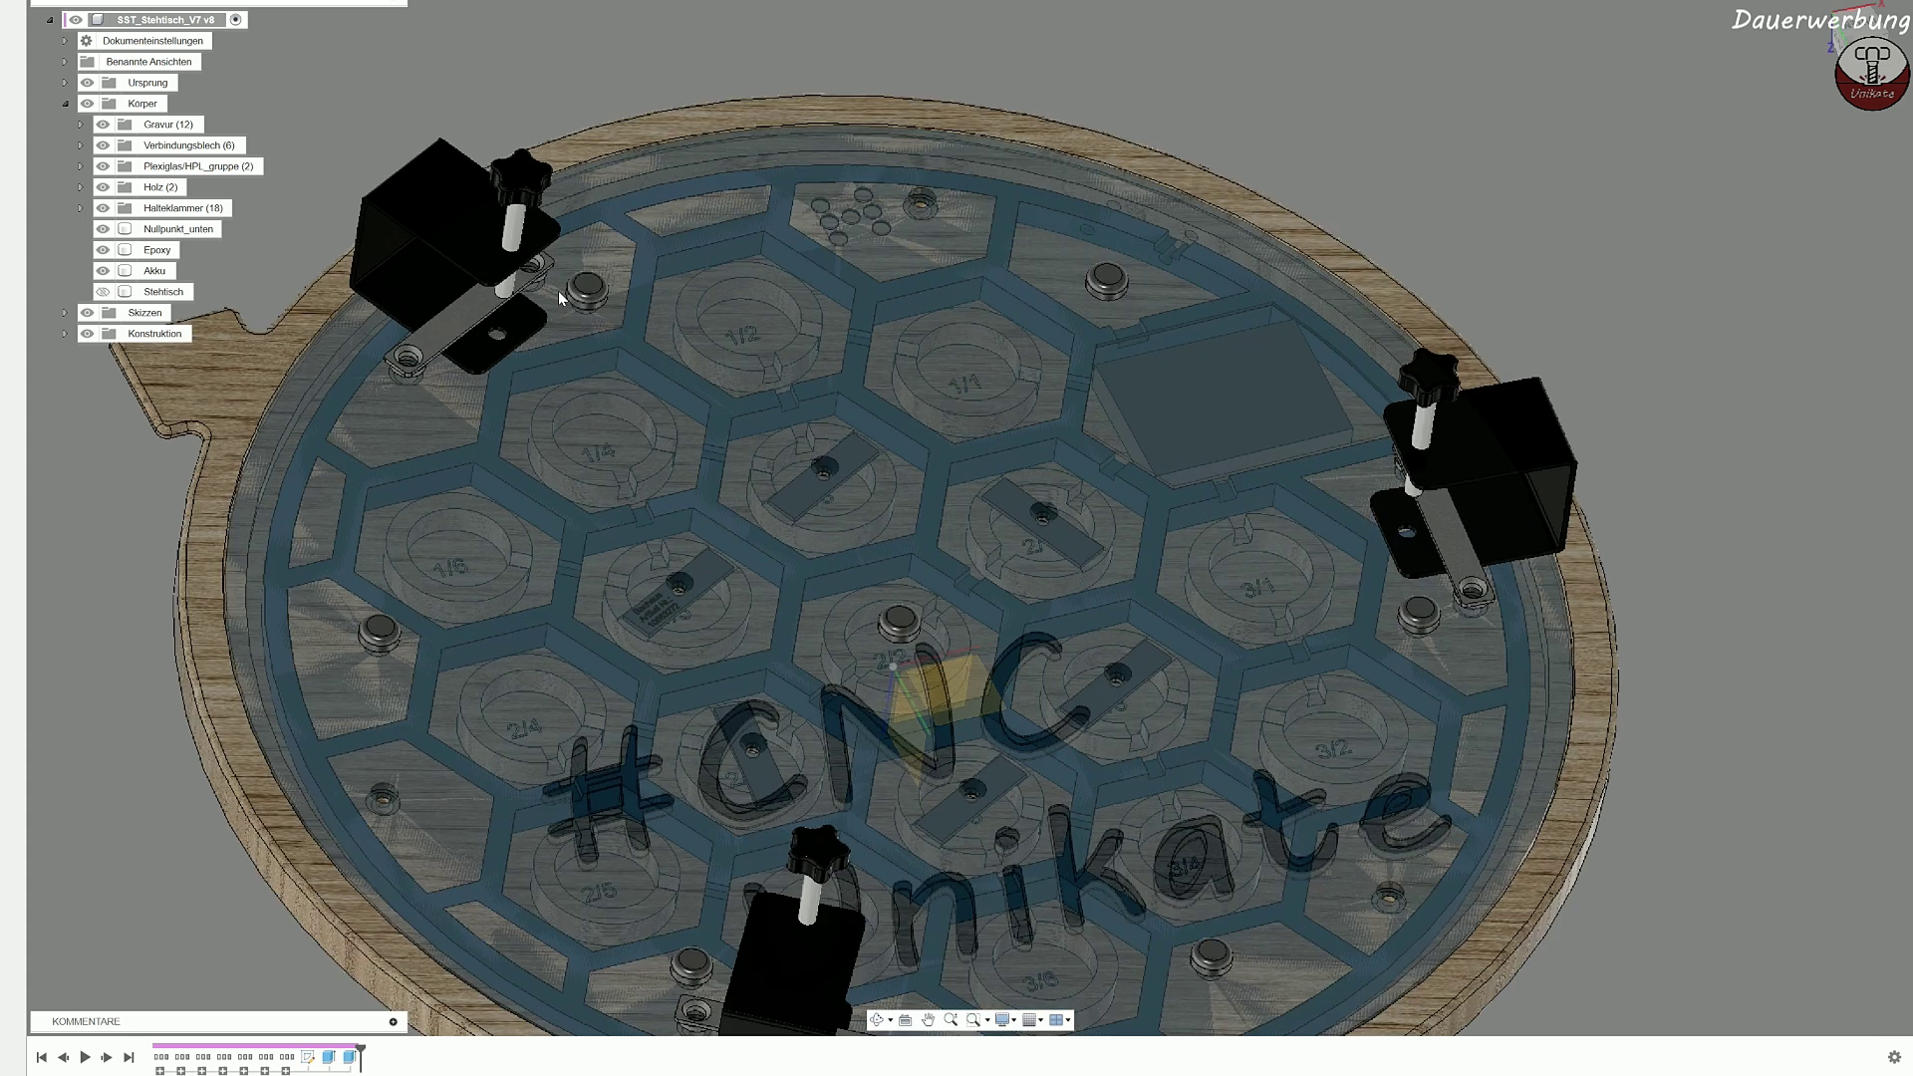
left_click(416, 332)
left_click(600, 296)
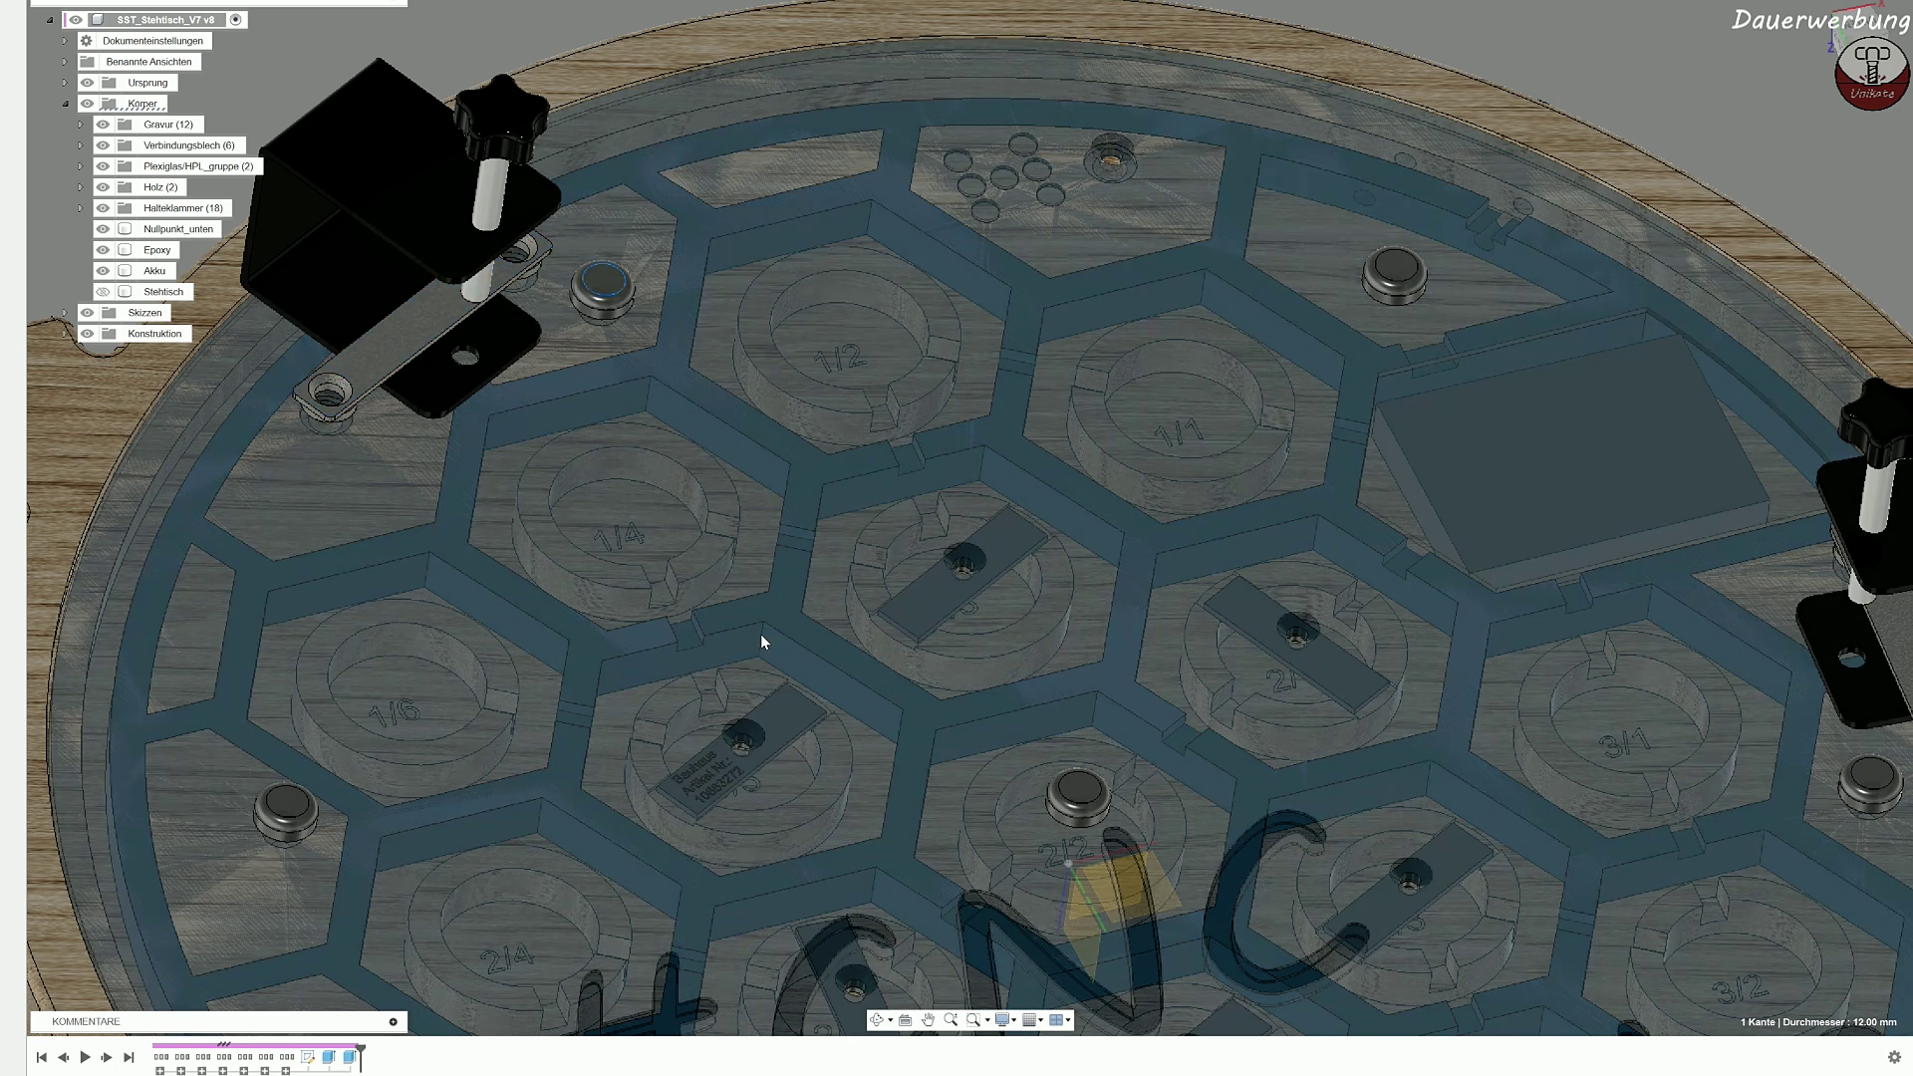
middle_click_drag(761, 634, 792, 385)
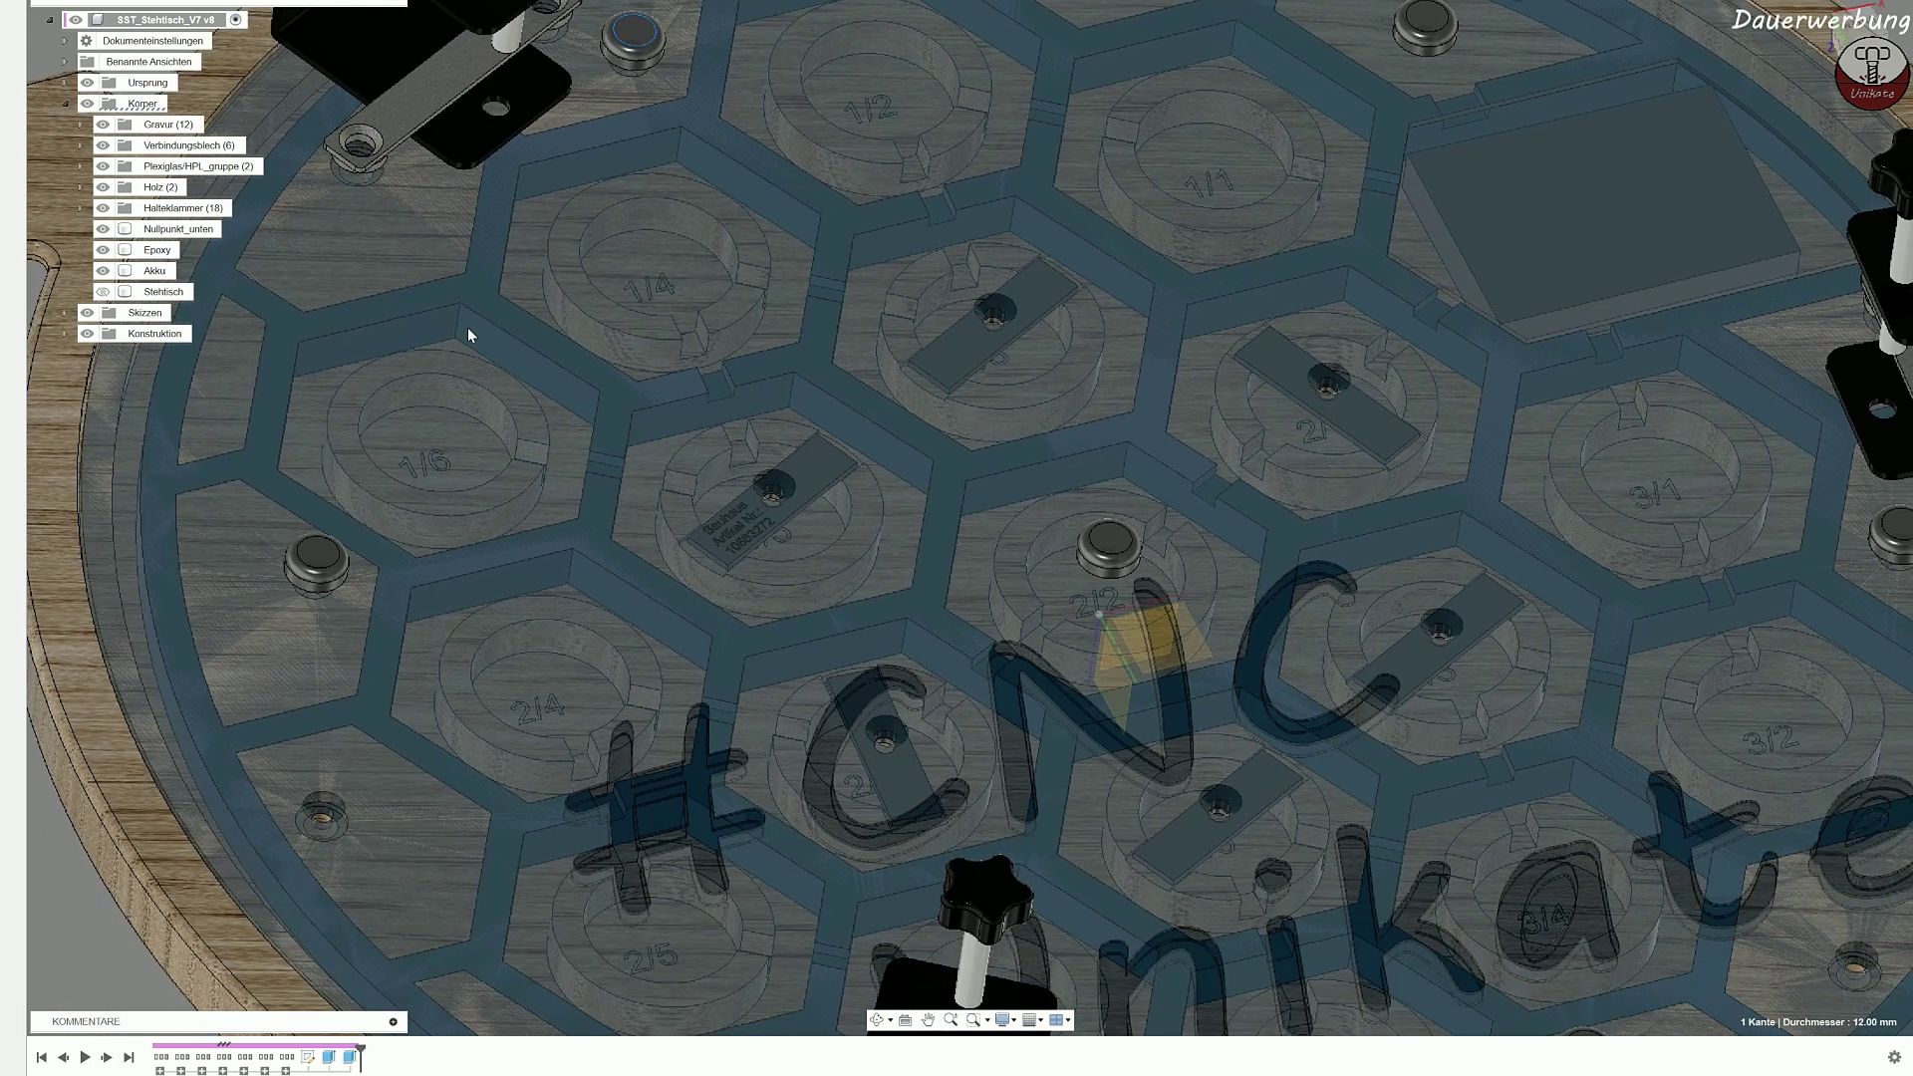
Step: Hide the Plexiglas/HPL_gruppe bodies and examine the exposed hexagon grid, numbered rings and connecting plates
left_click(103, 166)
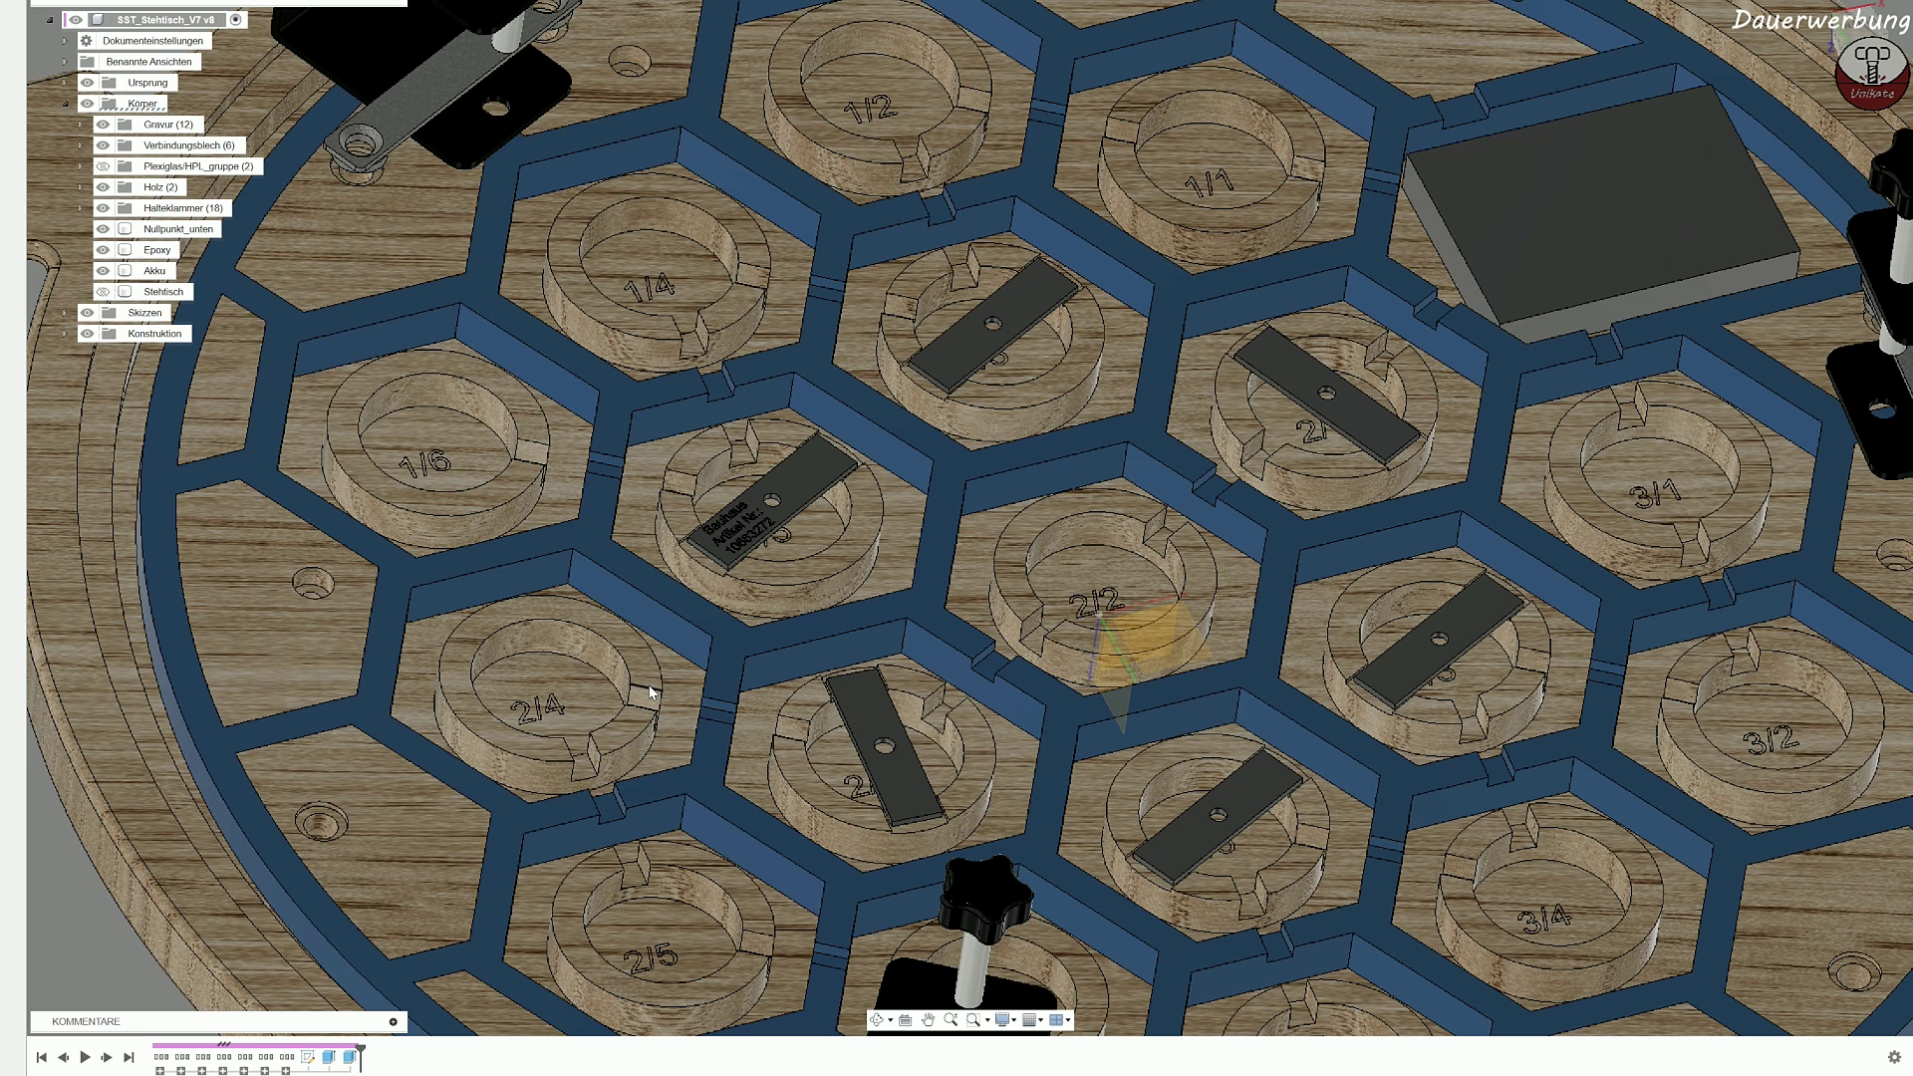
scroll(957, 584, "down", 2)
middle_click_drag(956, 585, 759, 480)
scroll(689, 423, "down", 1)
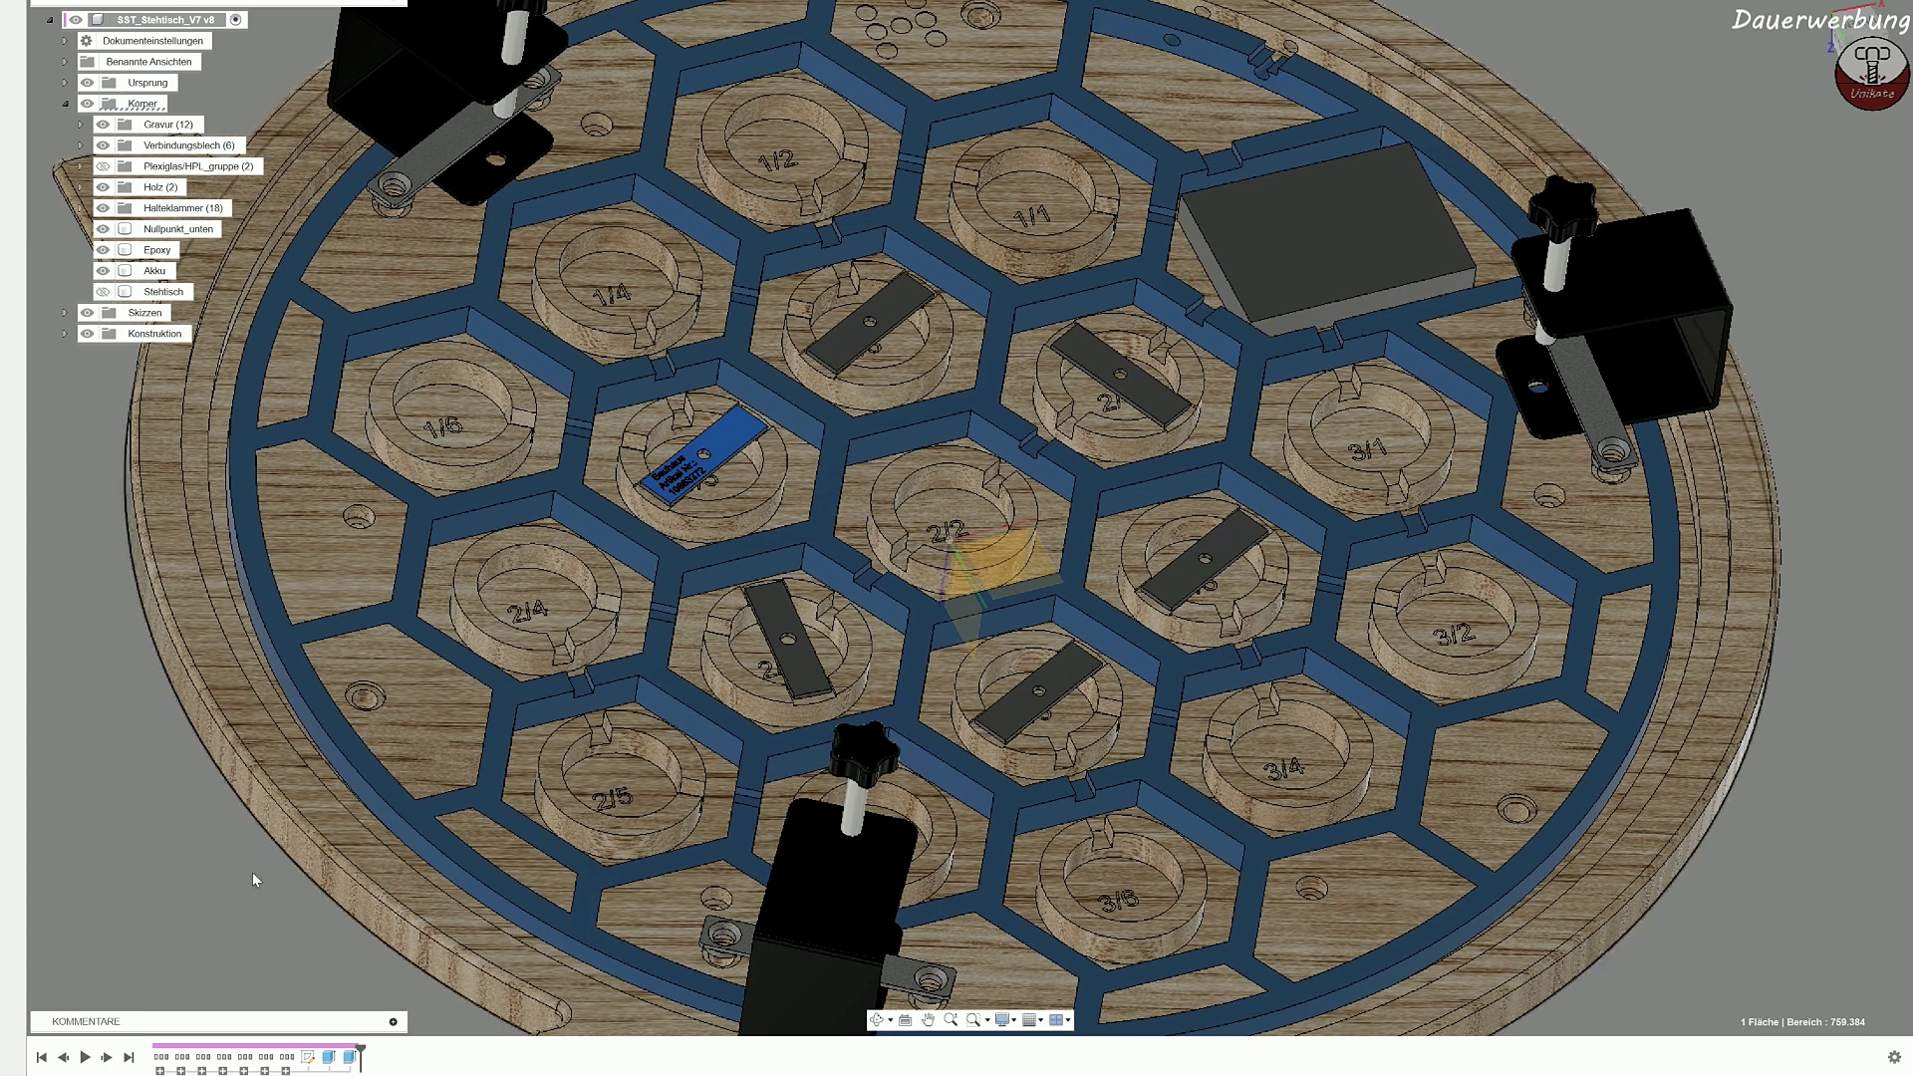
mouse_move(630, 520)
middle_mouse_down()
mouse_move(640, 567)
mouse_move(632, 531)
middle_mouse_up()
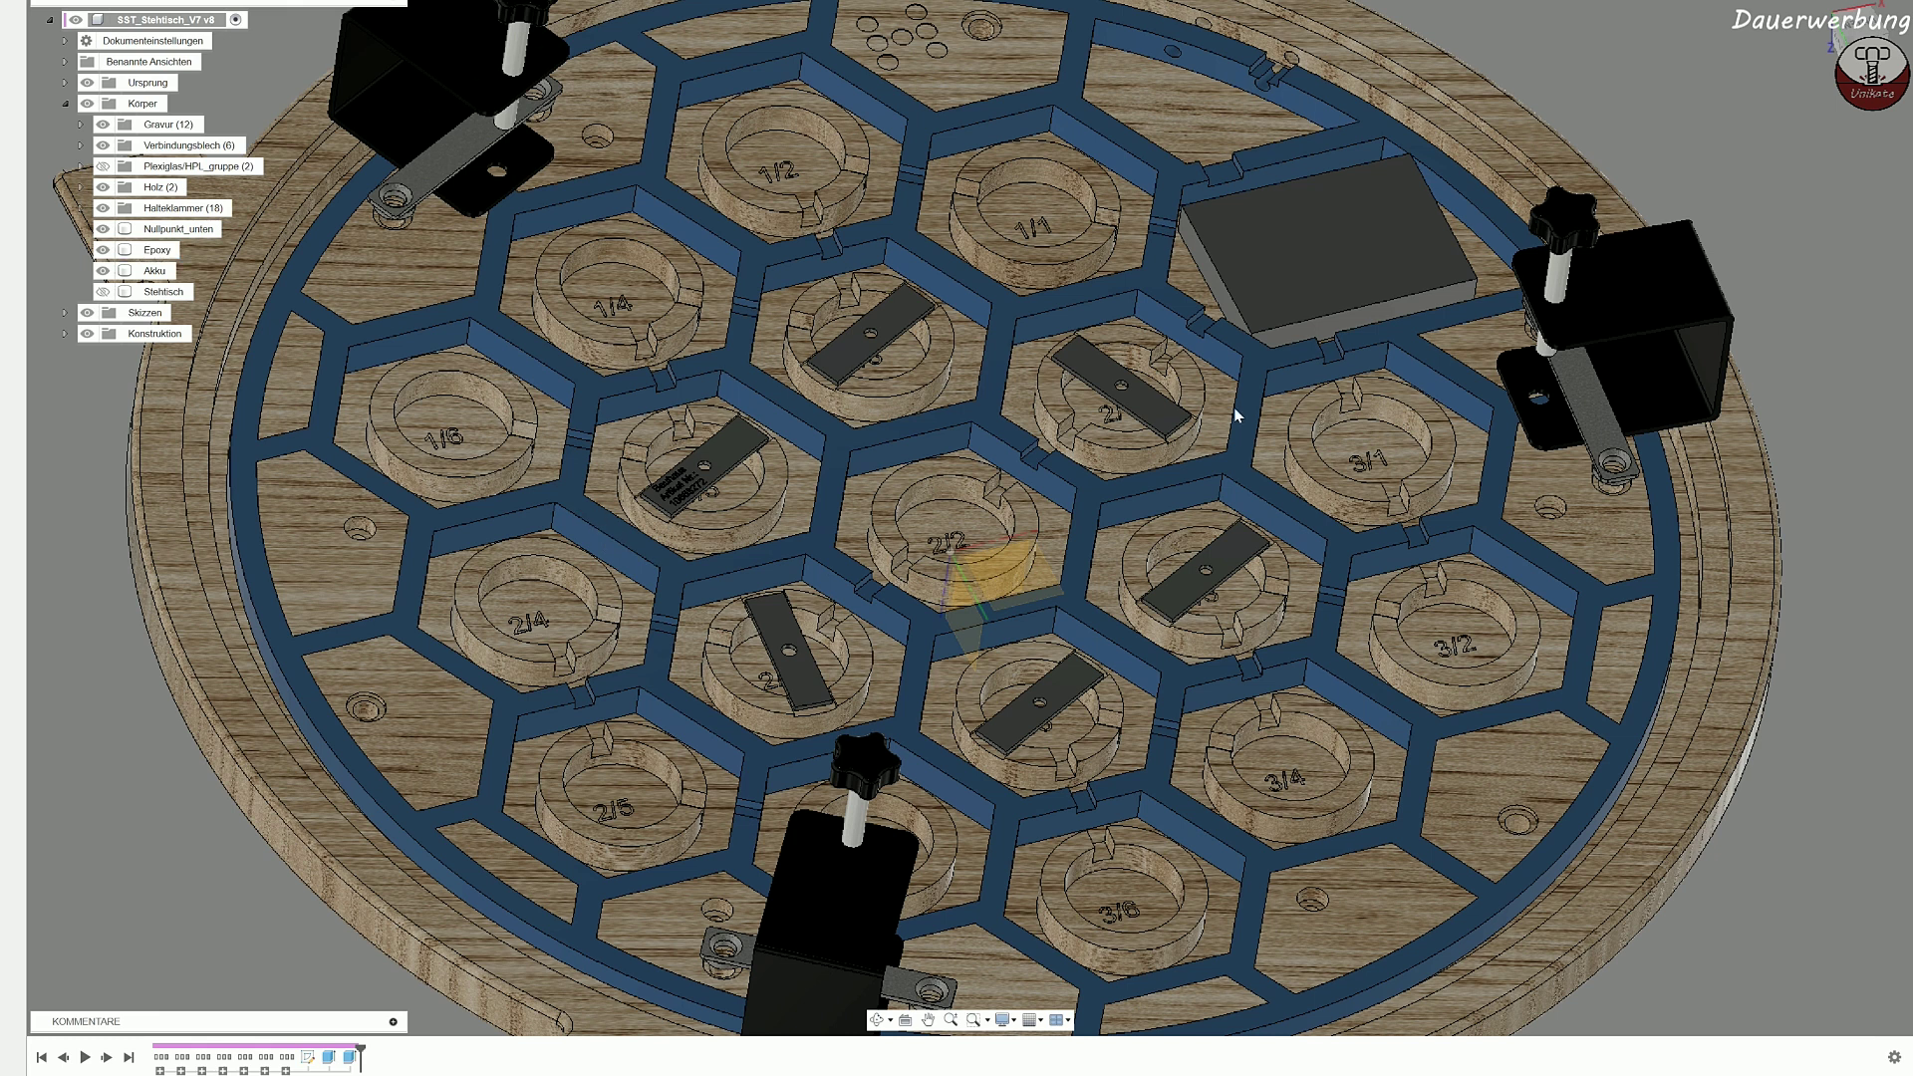
left_click(1344, 576)
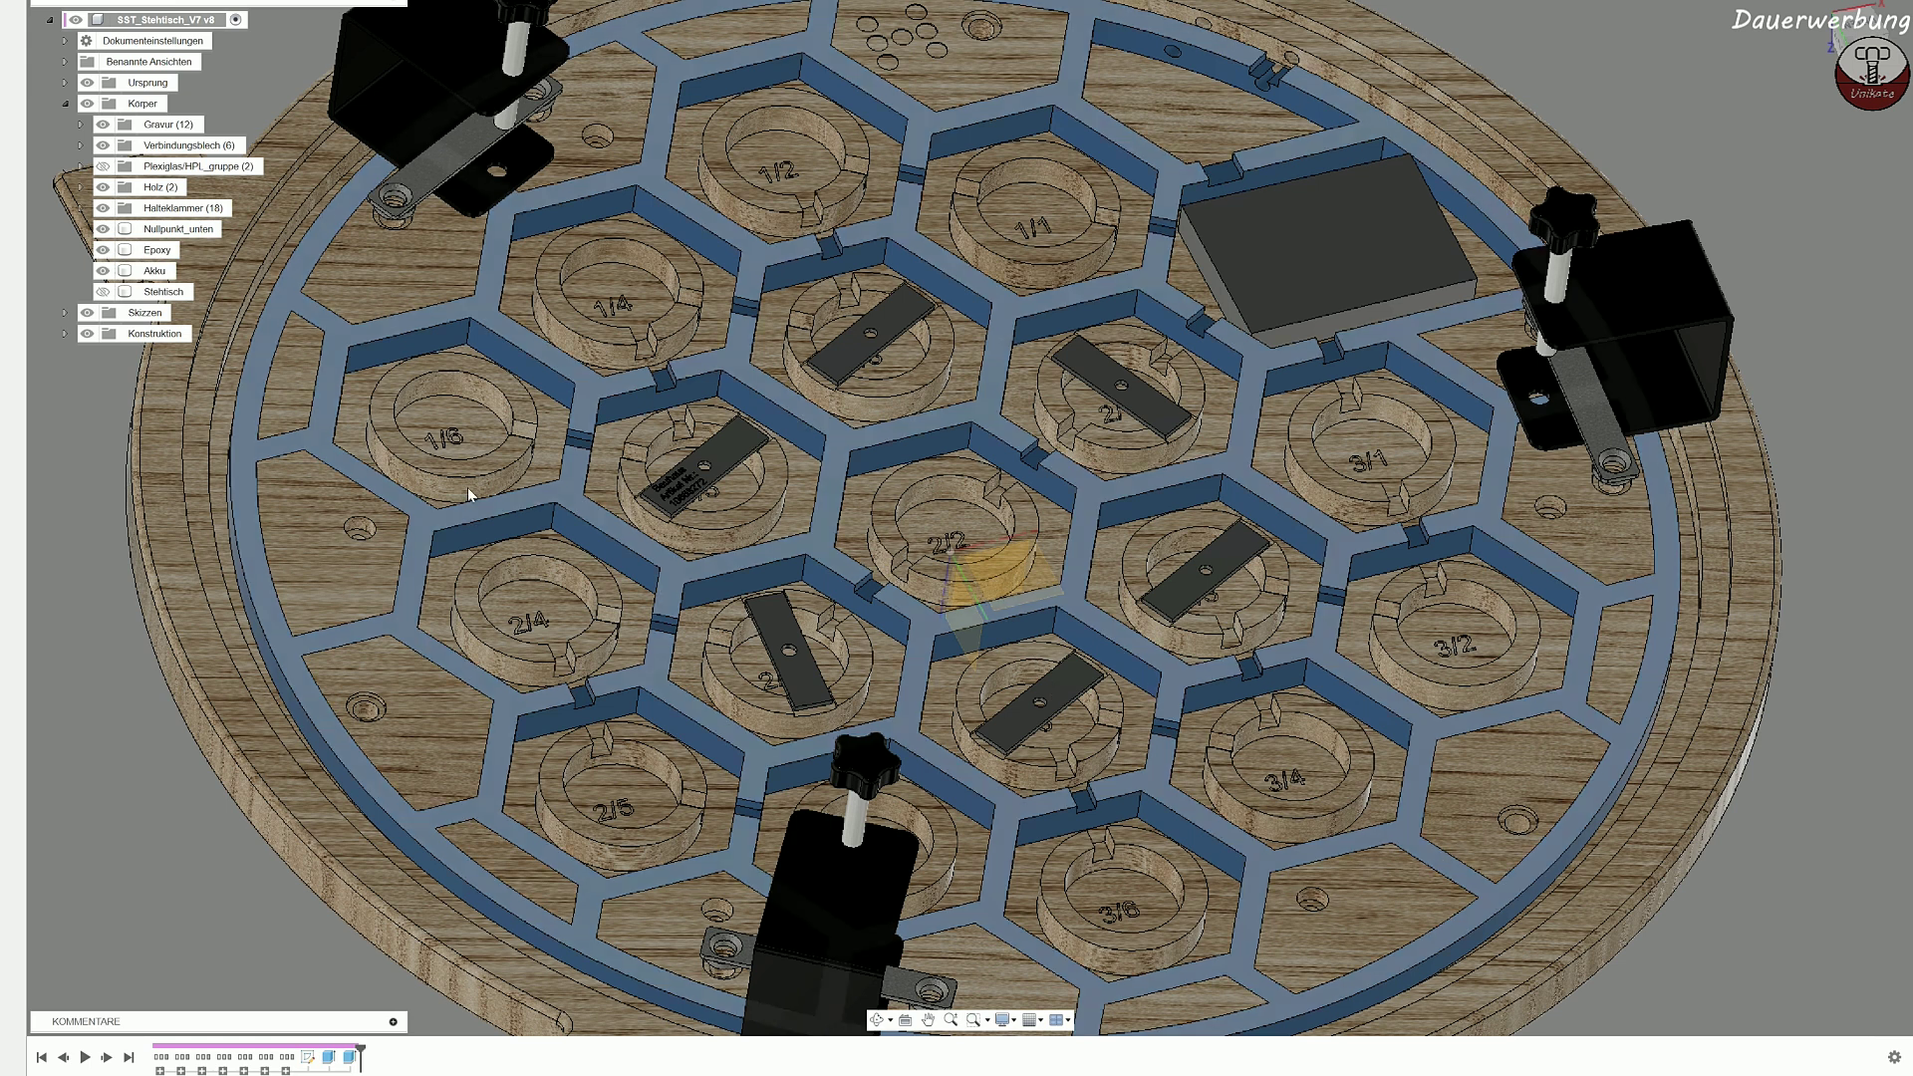
left_click(1283, 271)
key("Escape")
Step: Examine the uncovered tabletop from the side and from above, picking out one of its connecting plates
middle_click_drag(1283, 271, 559, 414, "shift")
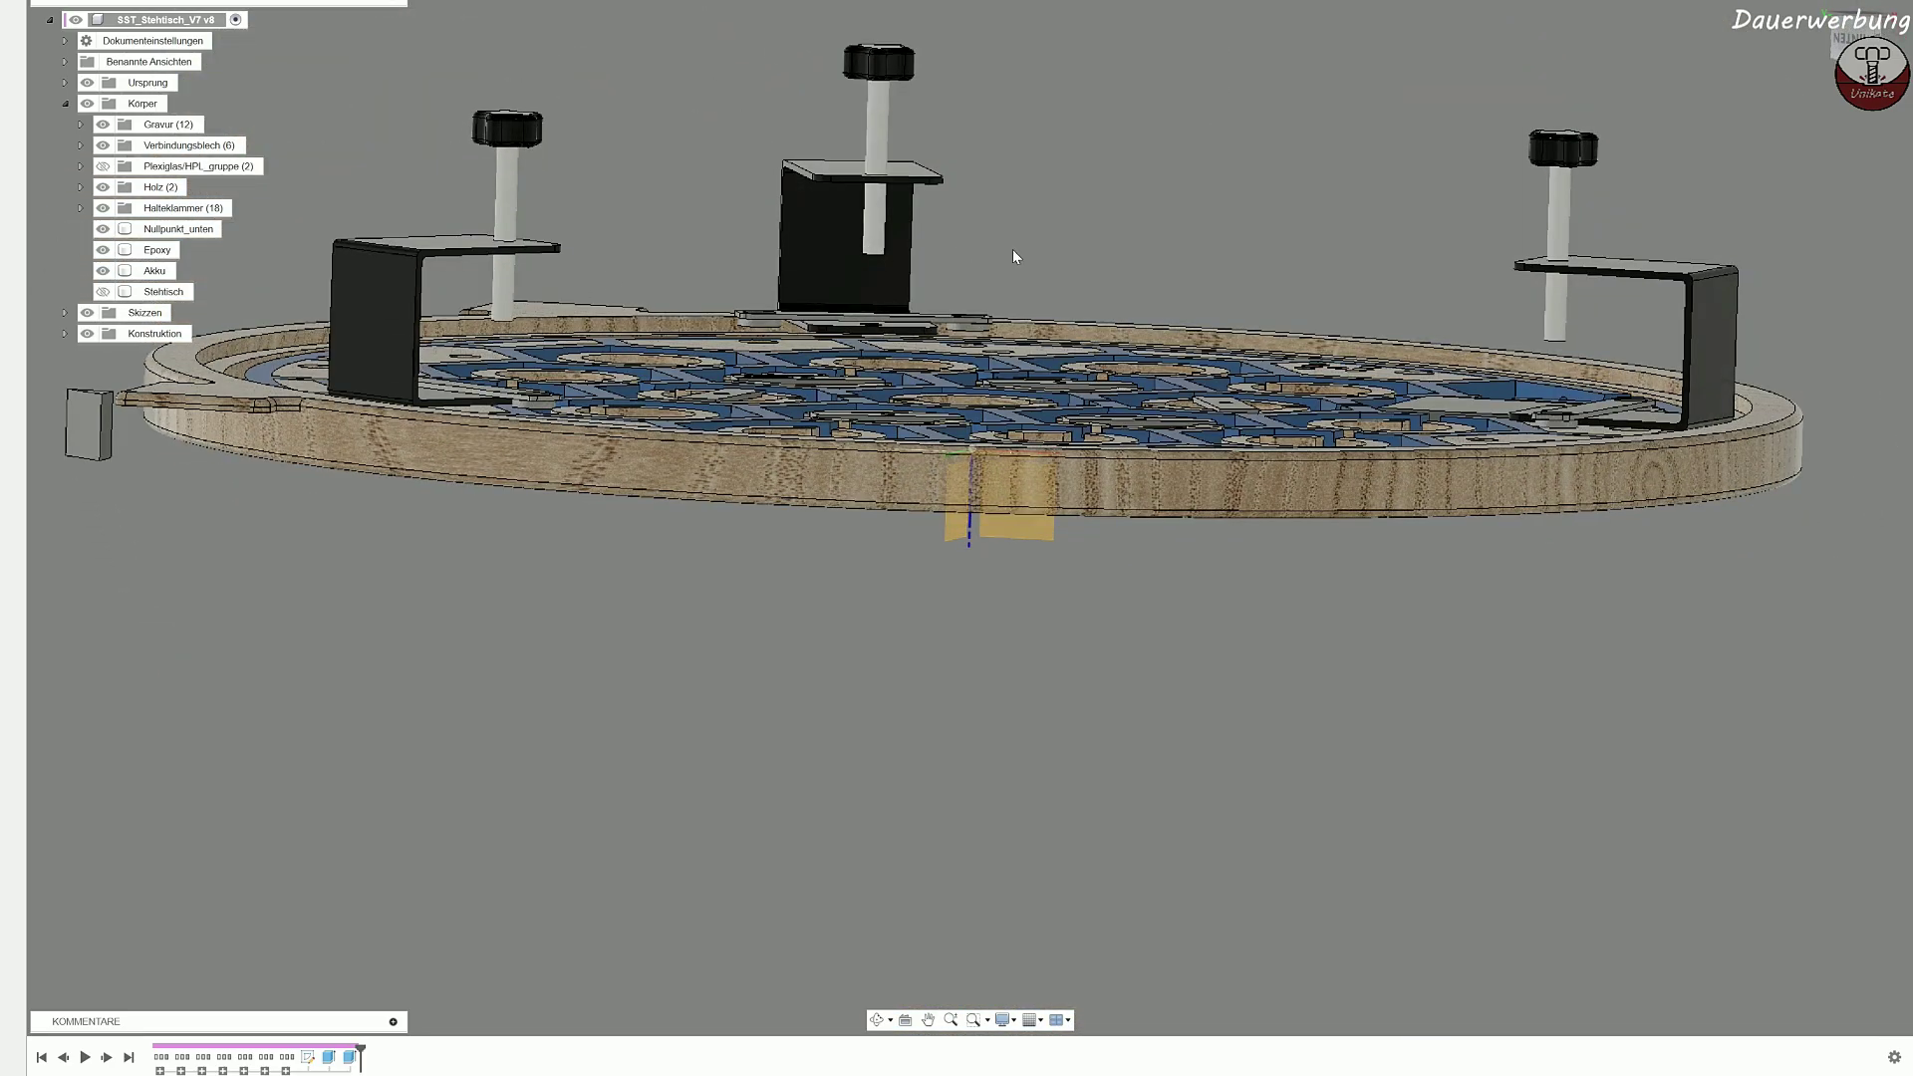
middle_click_drag(943, 365, 1052, 463, "shift")
middle_click_drag(774, 480, 694, 594)
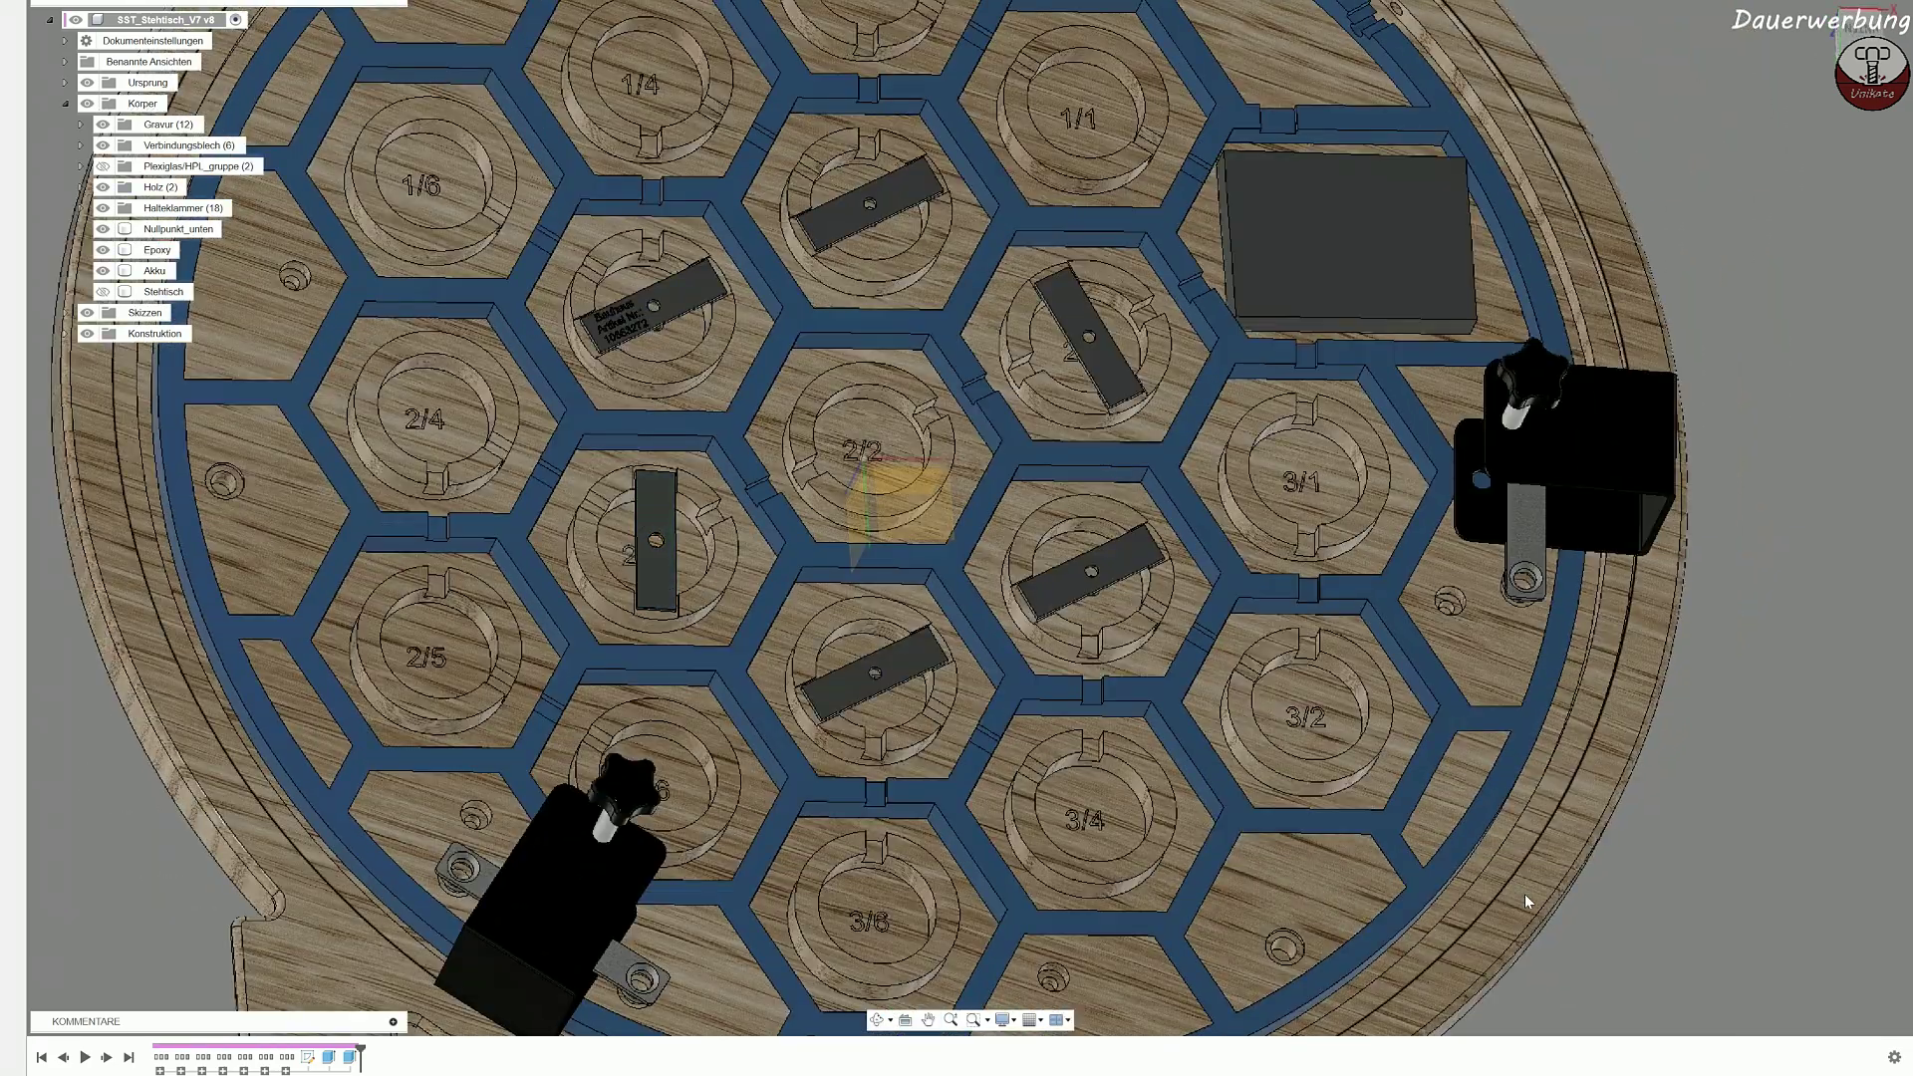
middle_click_drag(934, 236, 941, 406, "shift")
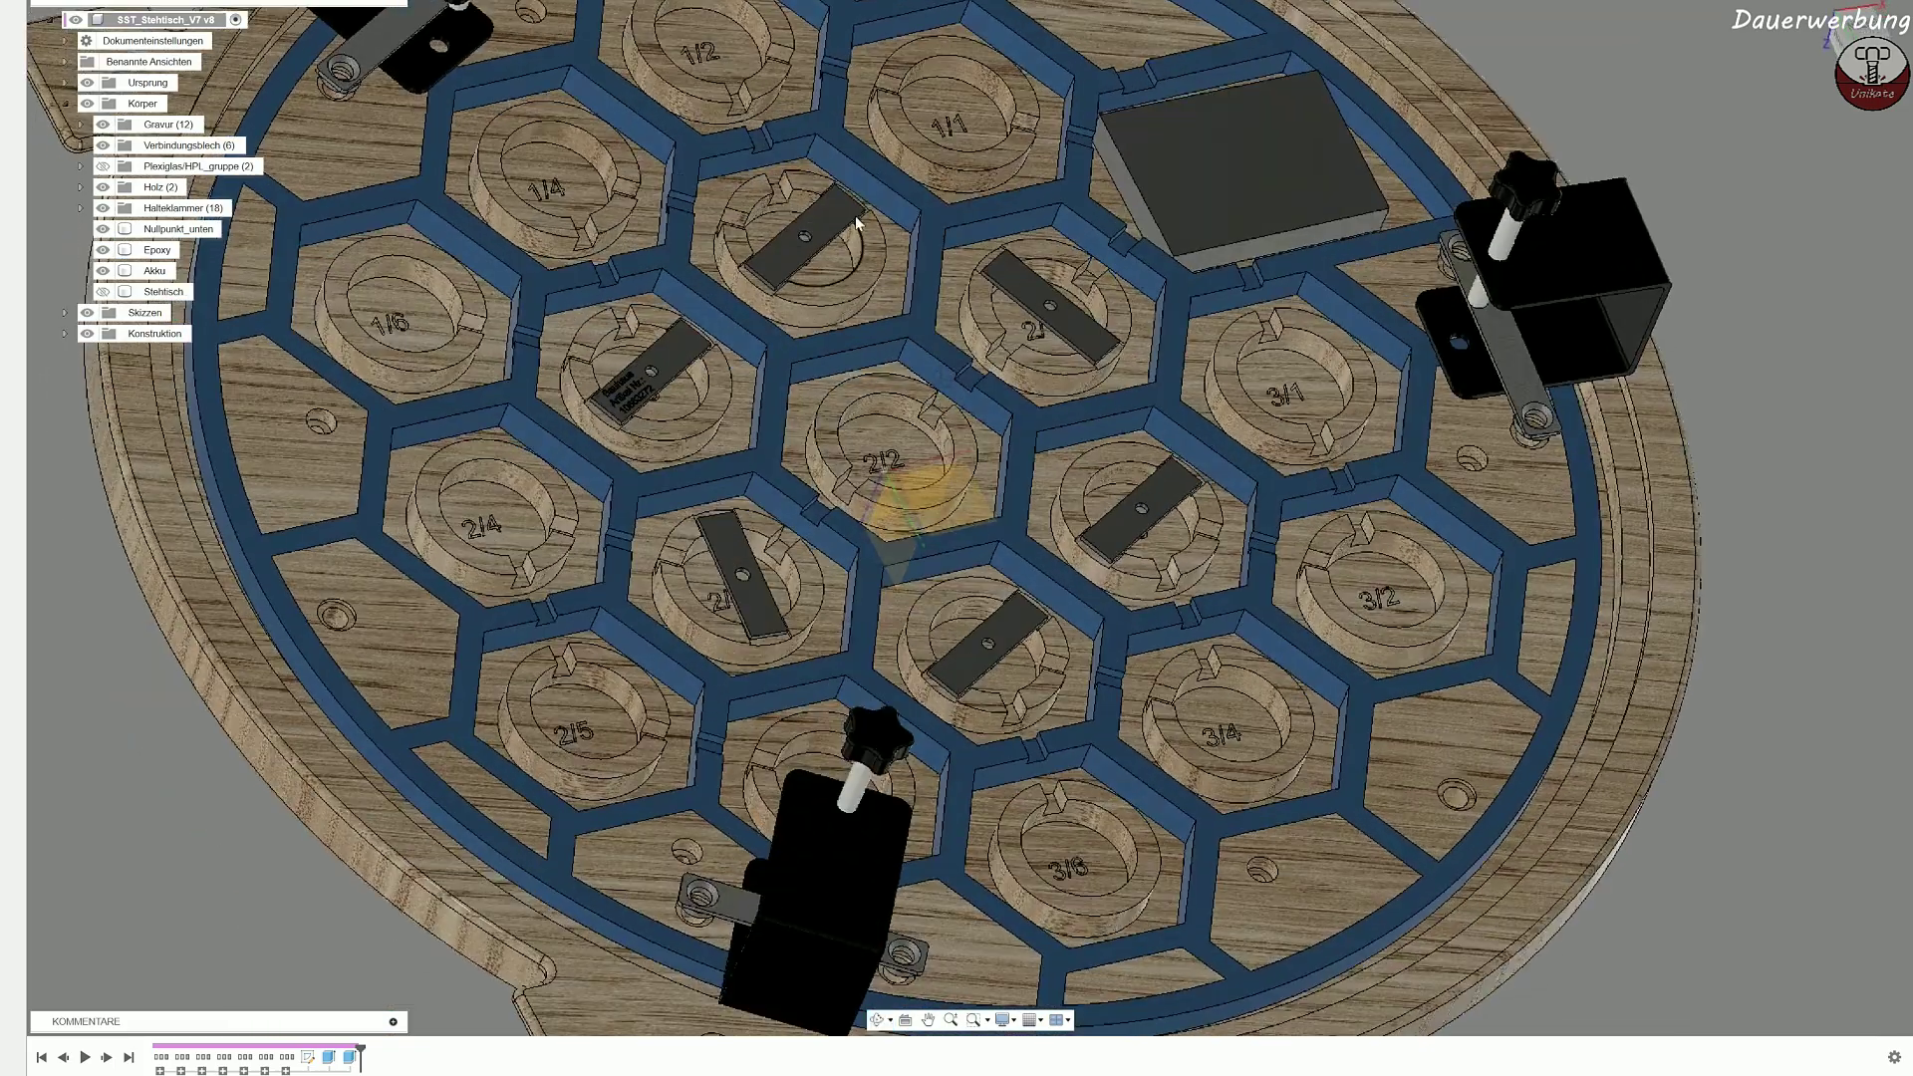
scroll(802, 269, "up", 3)
left_click(812, 249)
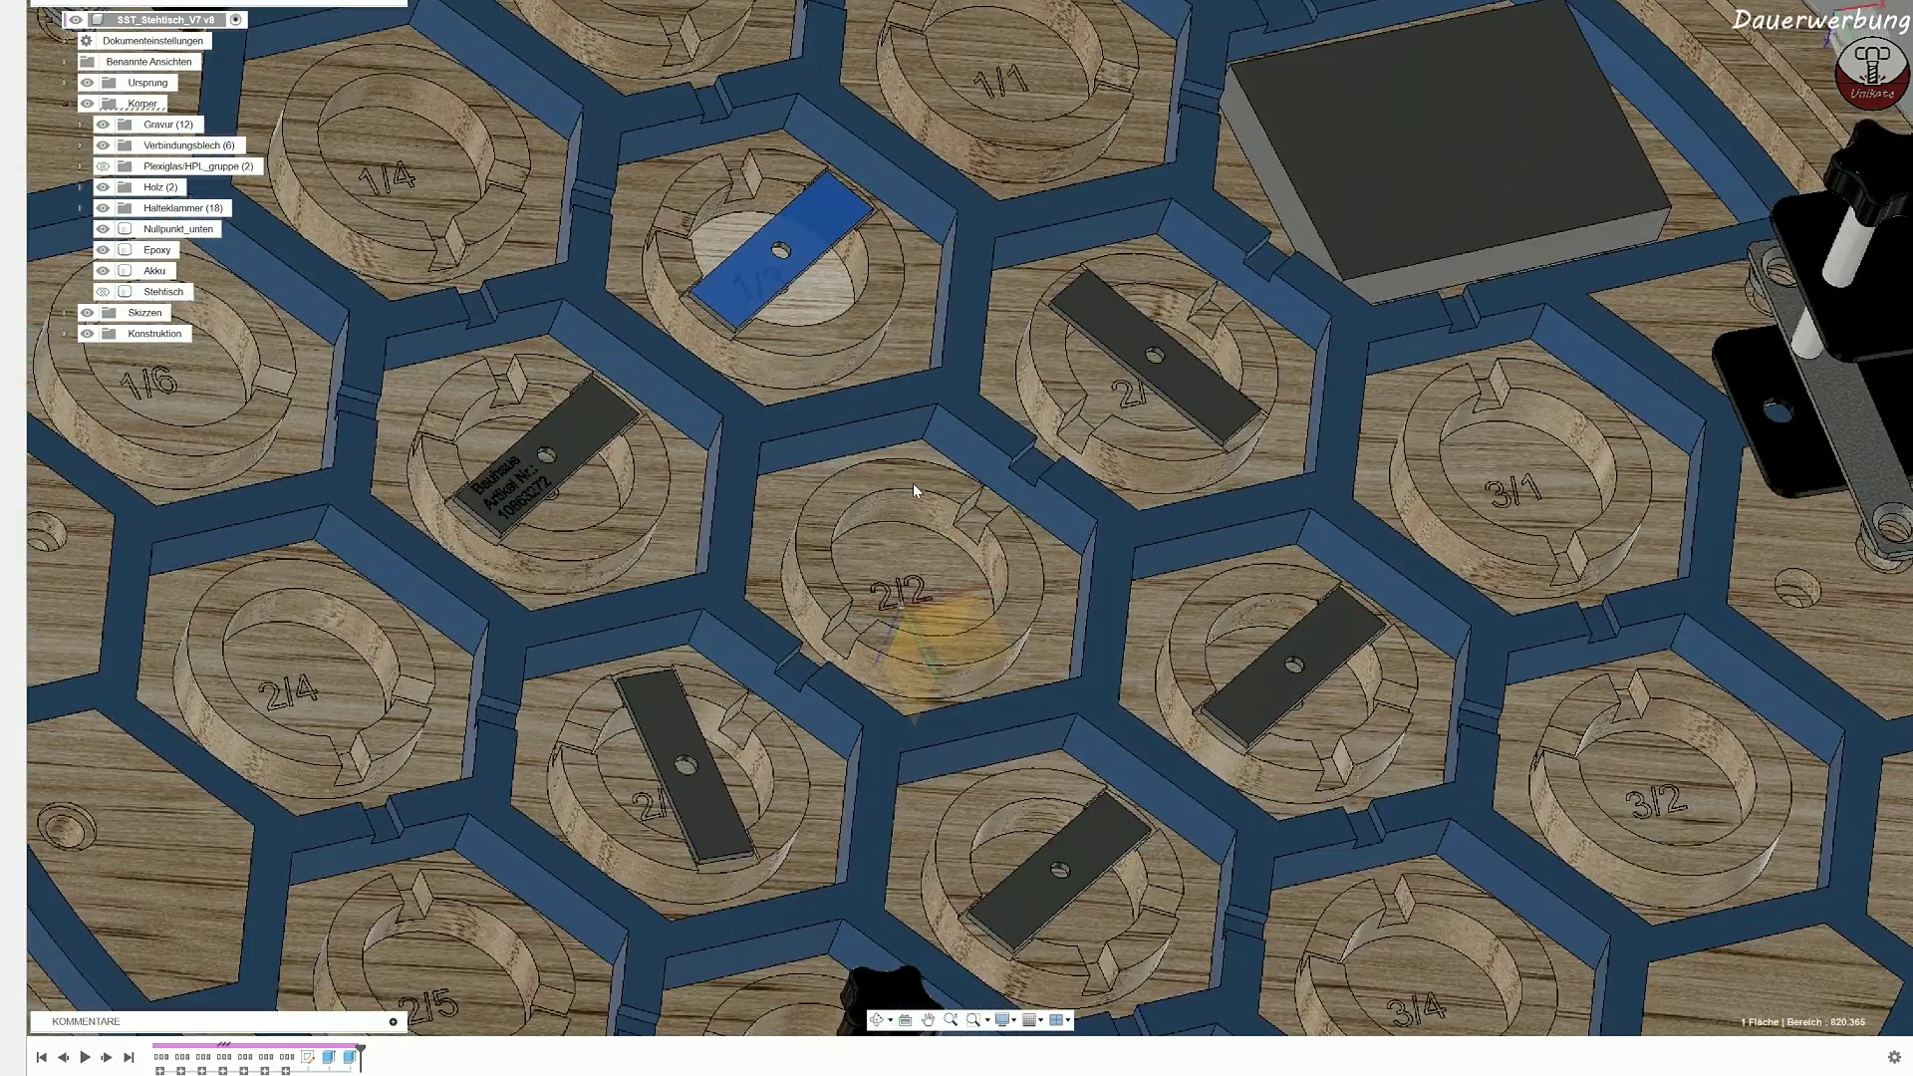
scroll(906, 584, "down", 3)
middle_click_drag(906, 588, 985, 556)
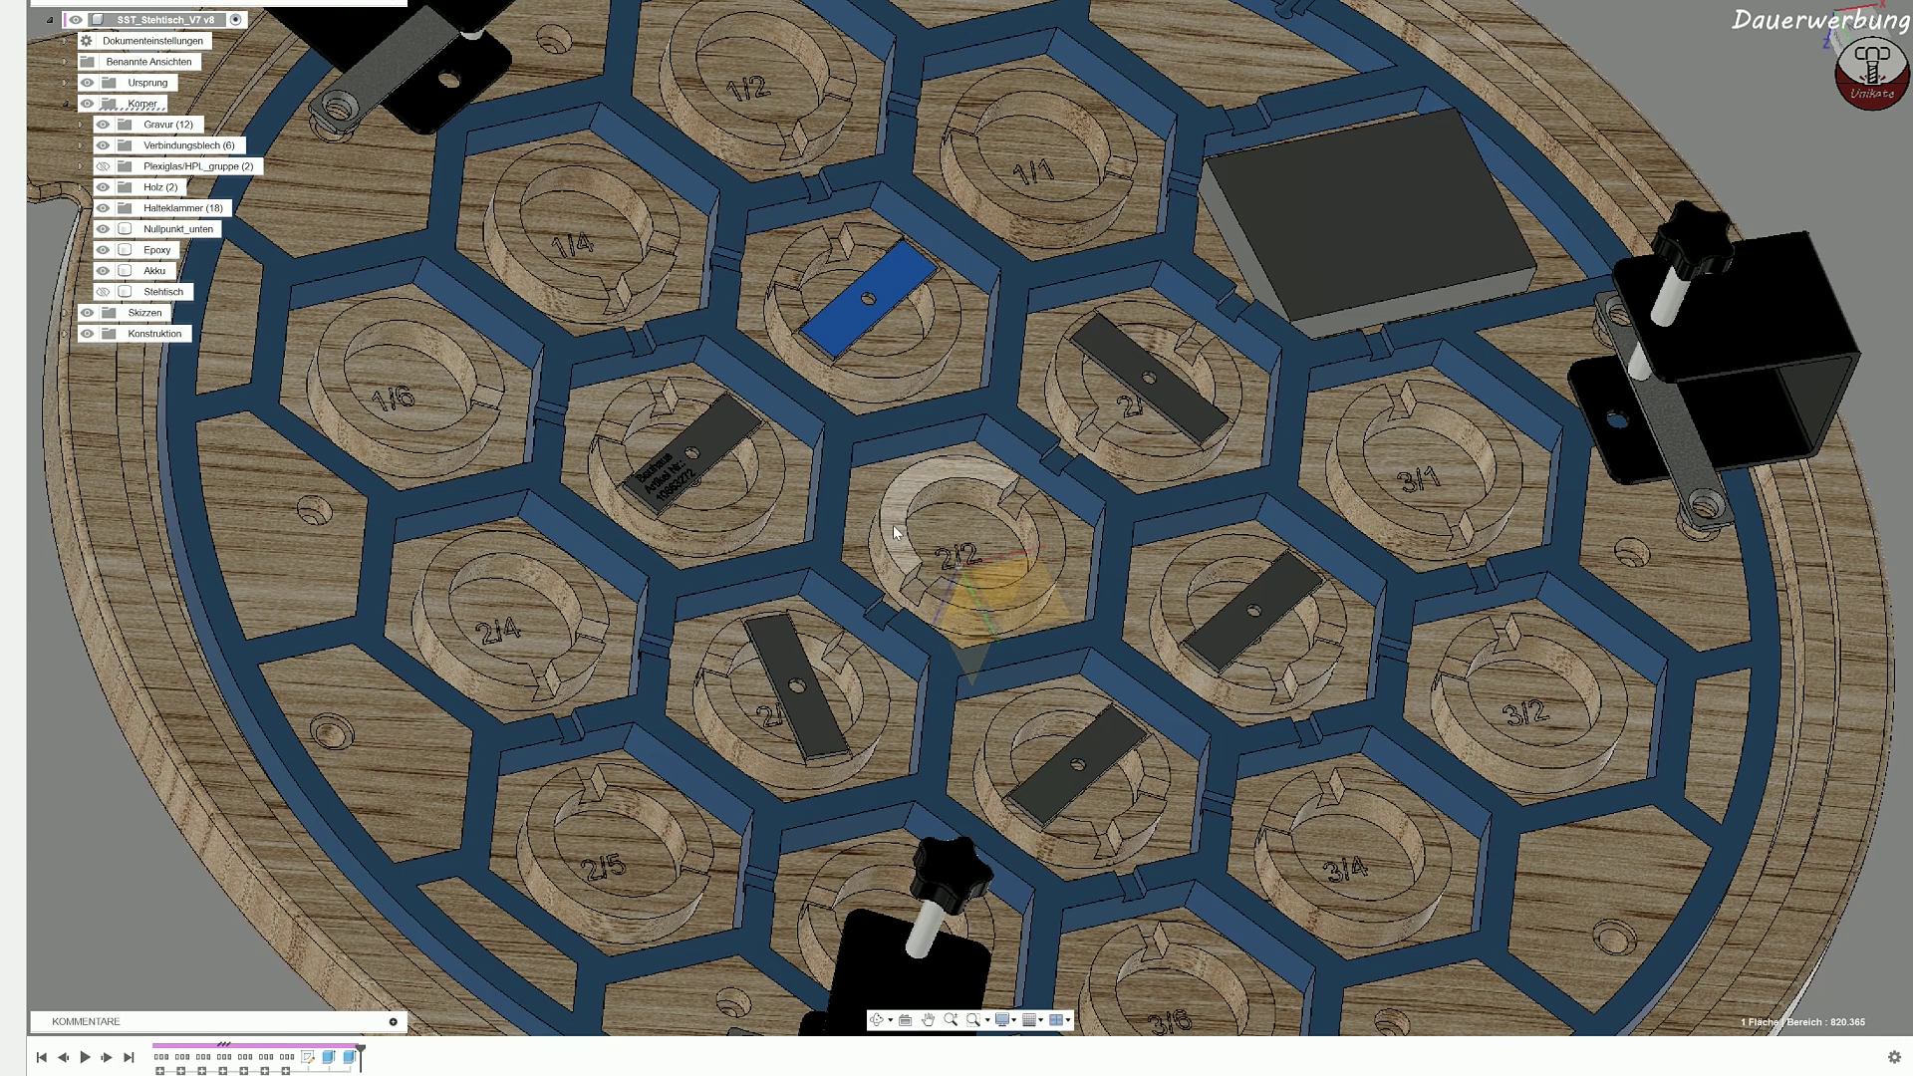
scroll(752, 449, "down", 1)
middle_click_drag(715, 341, 872, 497)
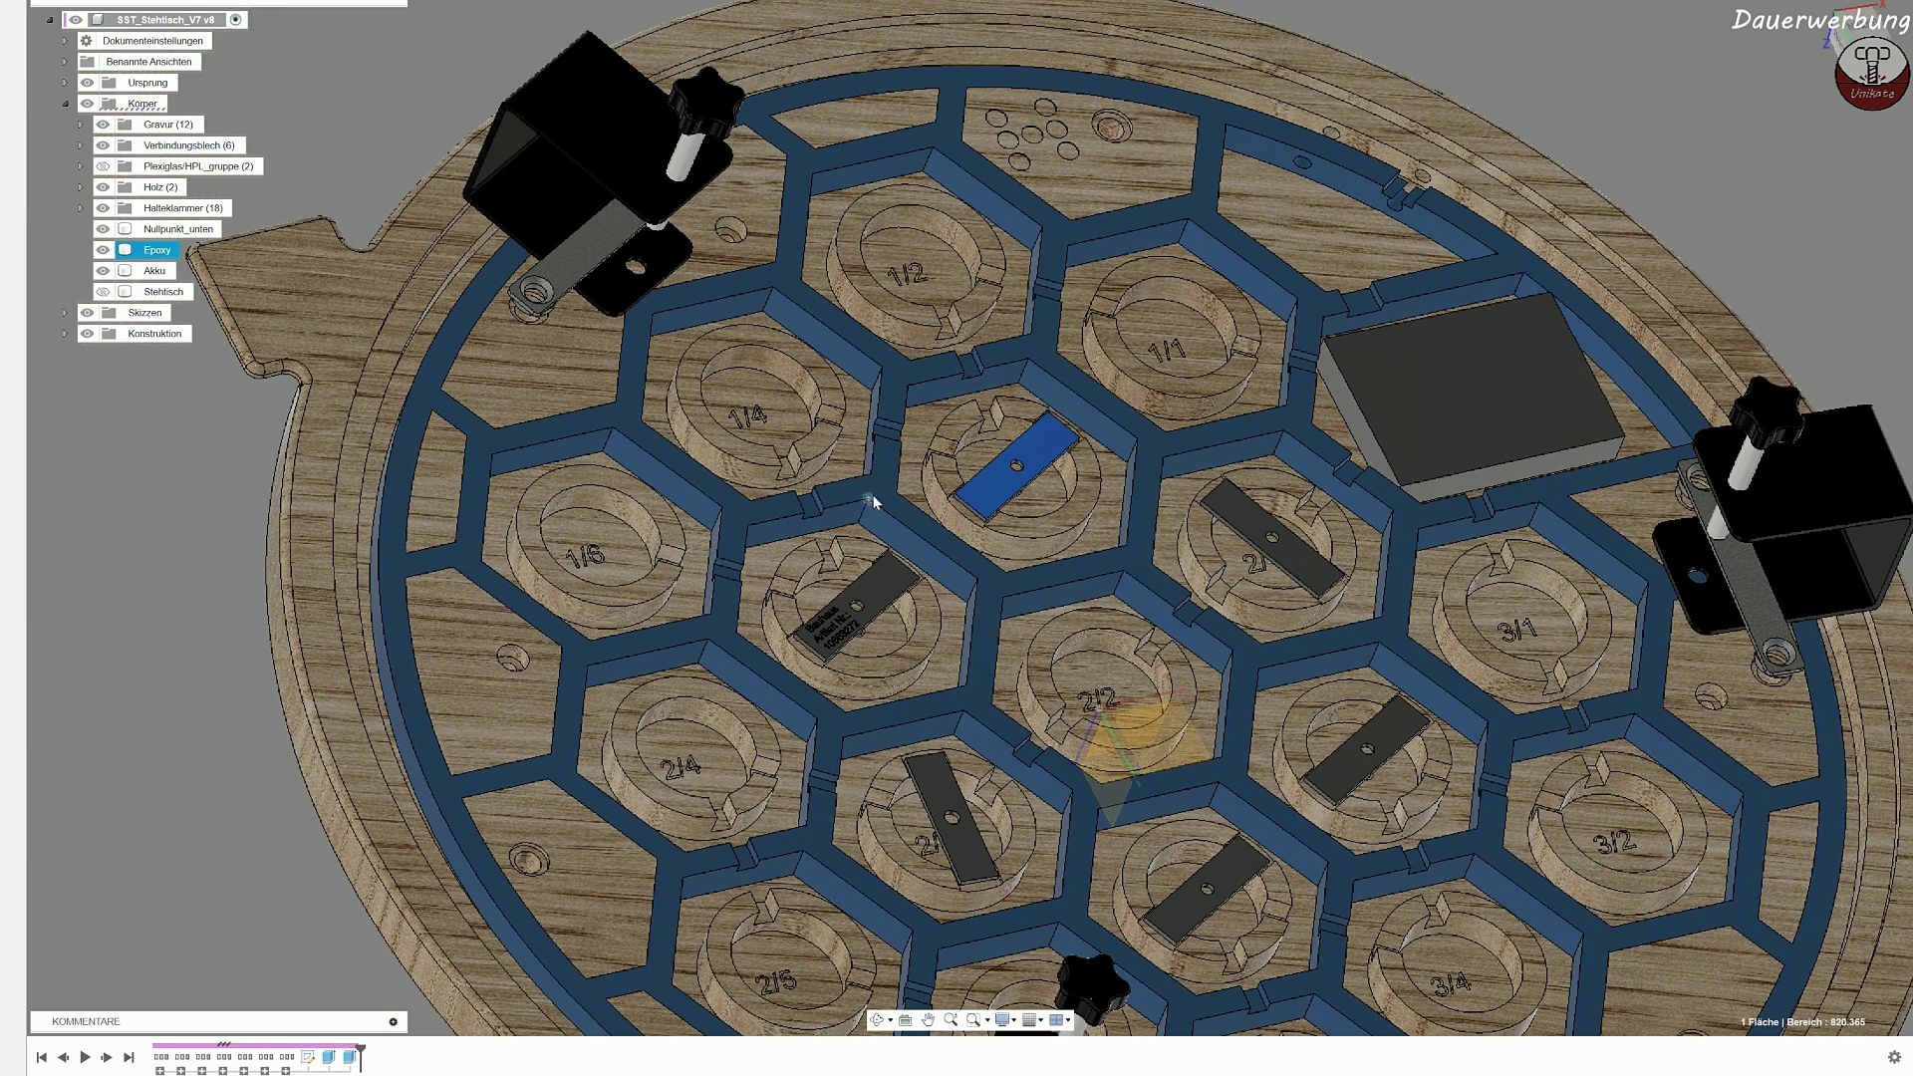
middle_click_drag(972, 539, 826, 386, "shift")
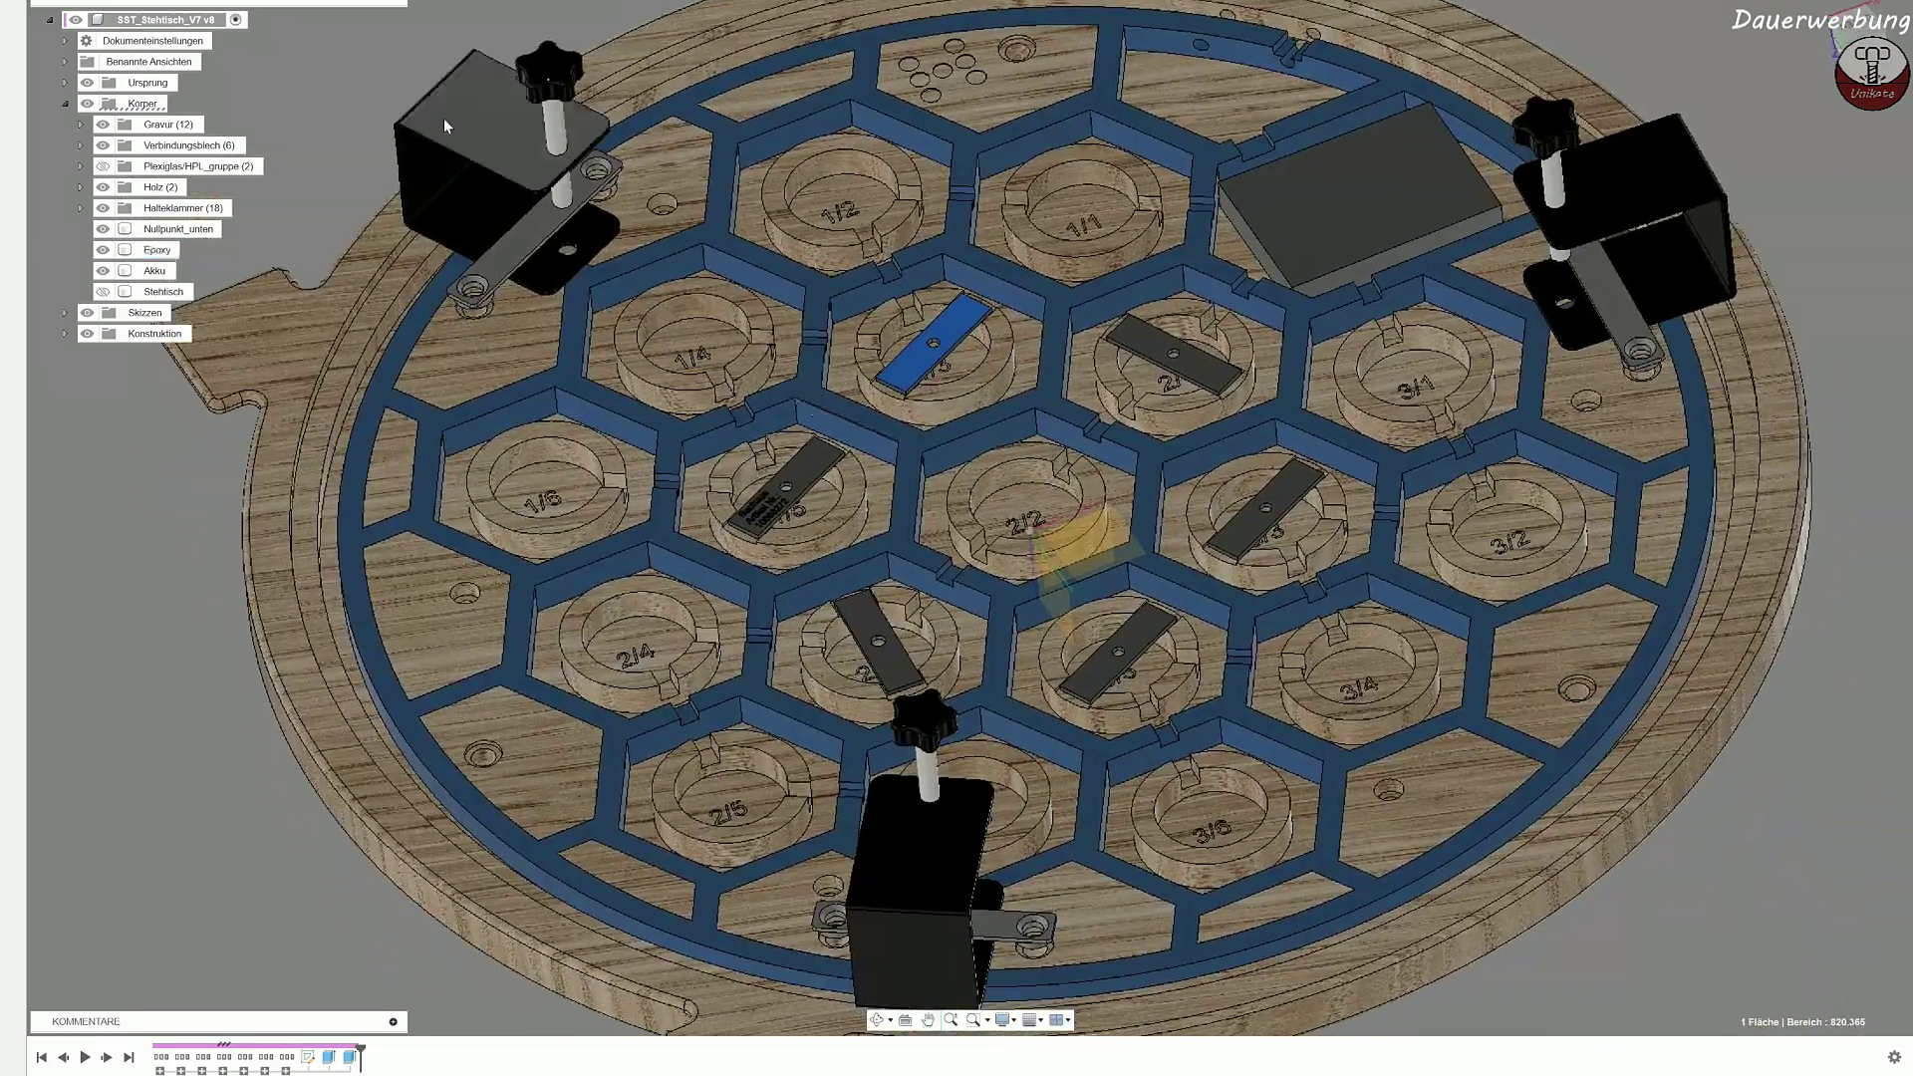
Step: Hide the Halteklammer bodies and show the Plexiglas/HPL_gruppe bodies on the tabletop's underside
left_click(102, 207)
middle_click_drag(658, 614, 771, 546)
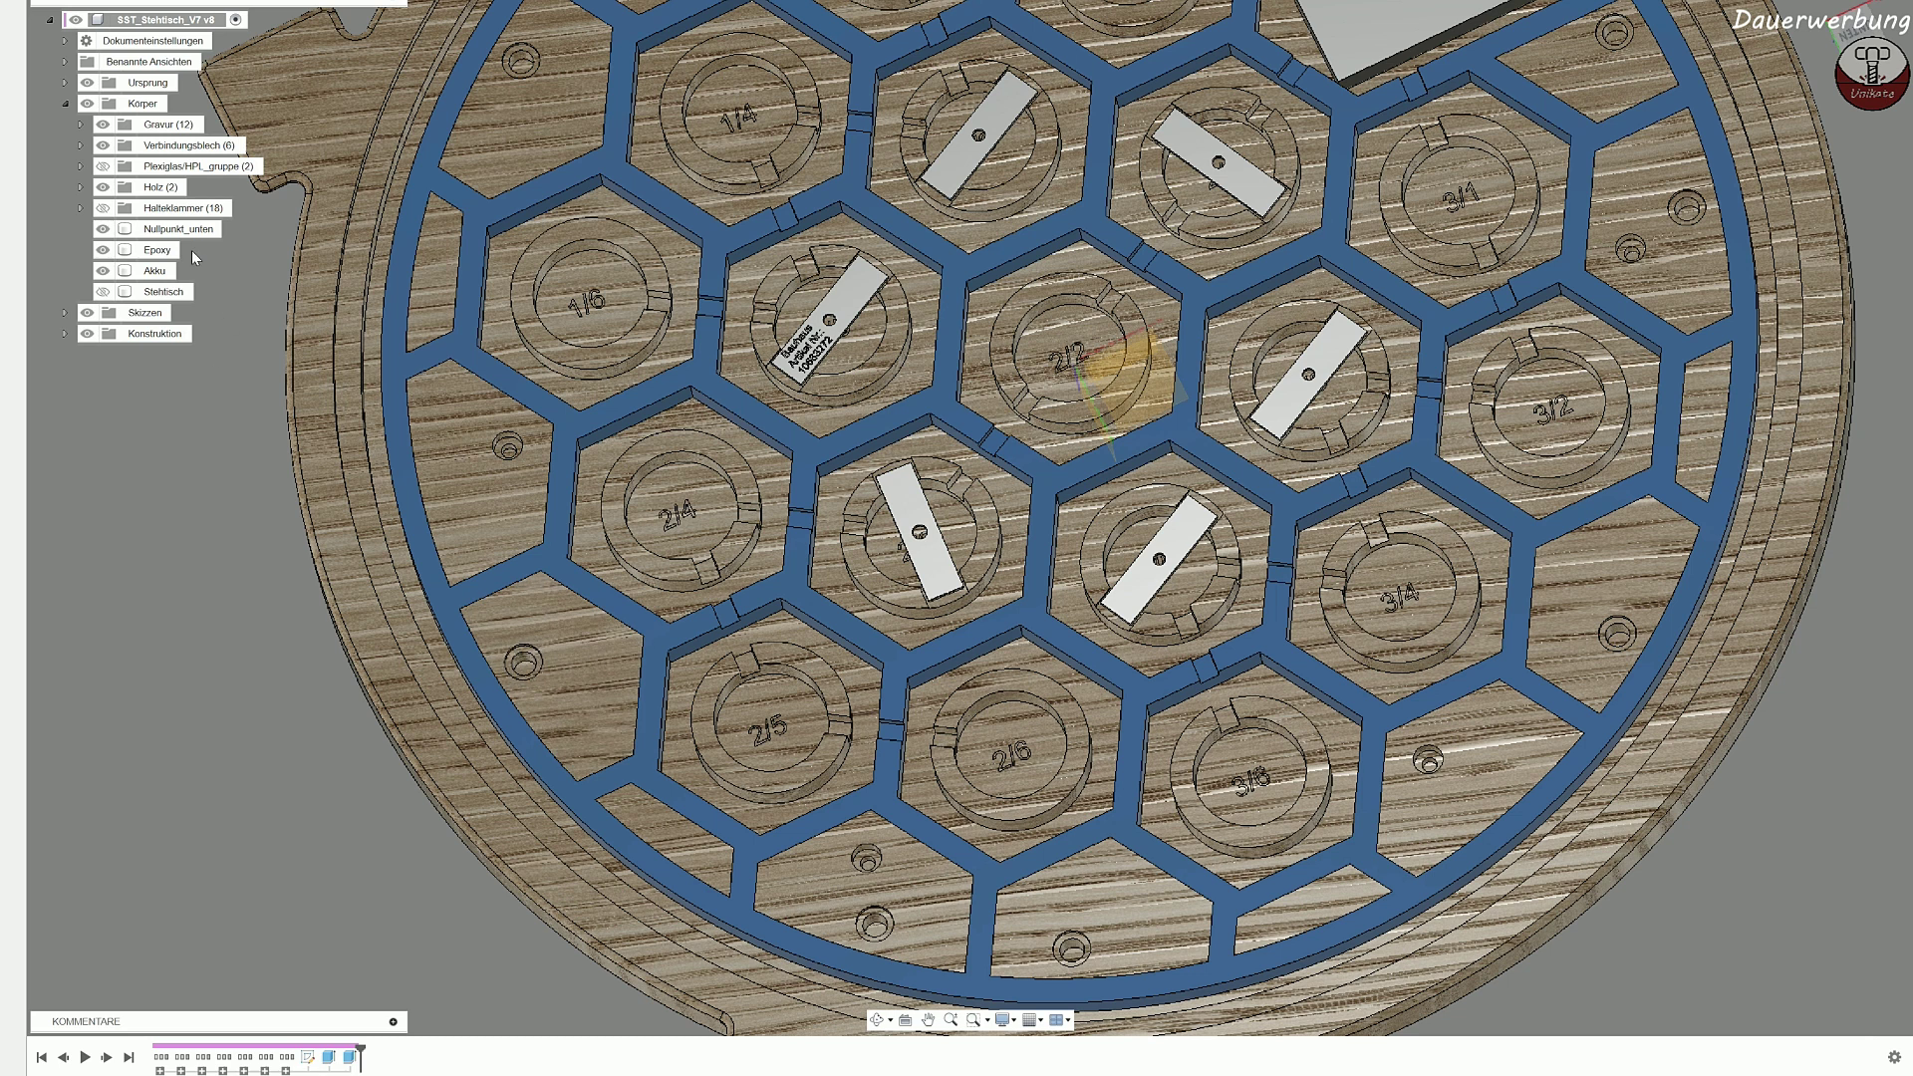
left_click(103, 166)
middle_click_drag(319, 668, 334, 588, "shift")
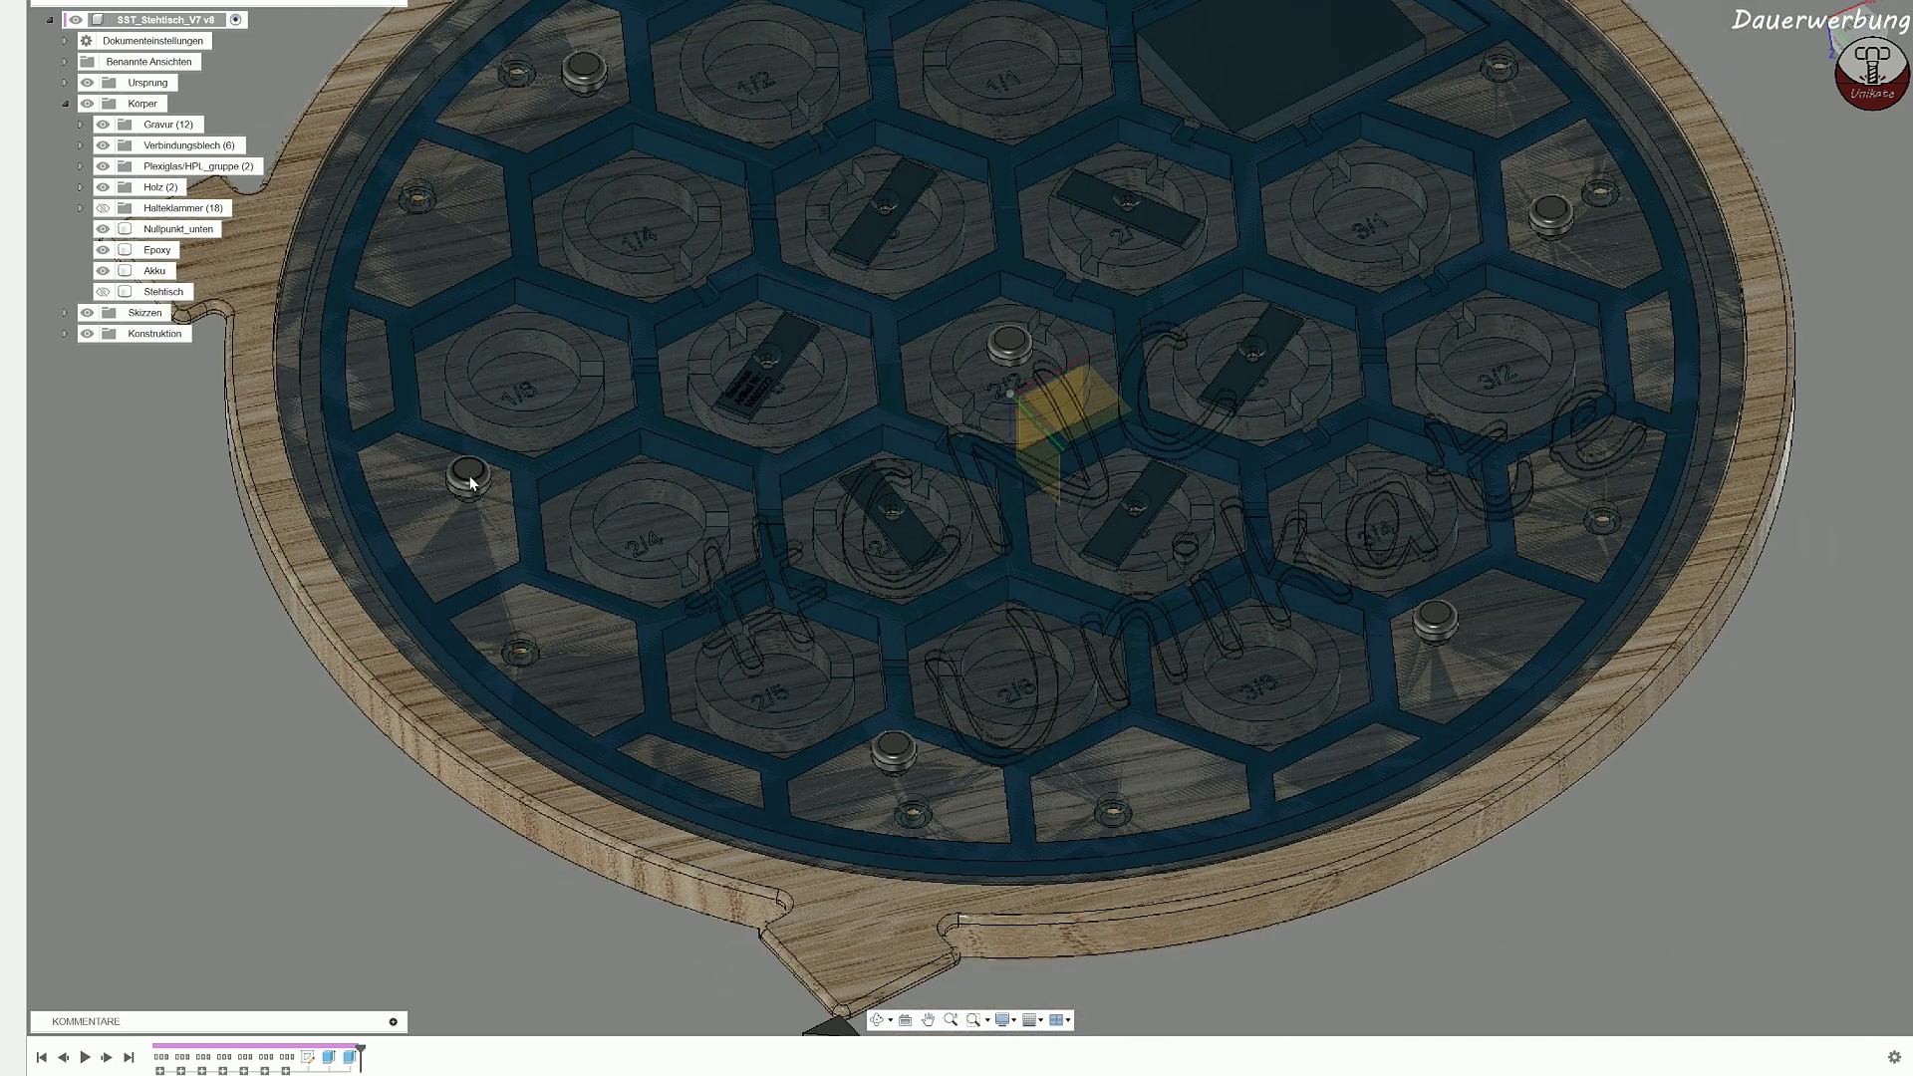
Step: Inspect the covered underside without clamps, including the fittings, the two protruding wooden tabs on the rim and the flat side profile
middle_click_drag(500, 462, 500, 556, "shift")
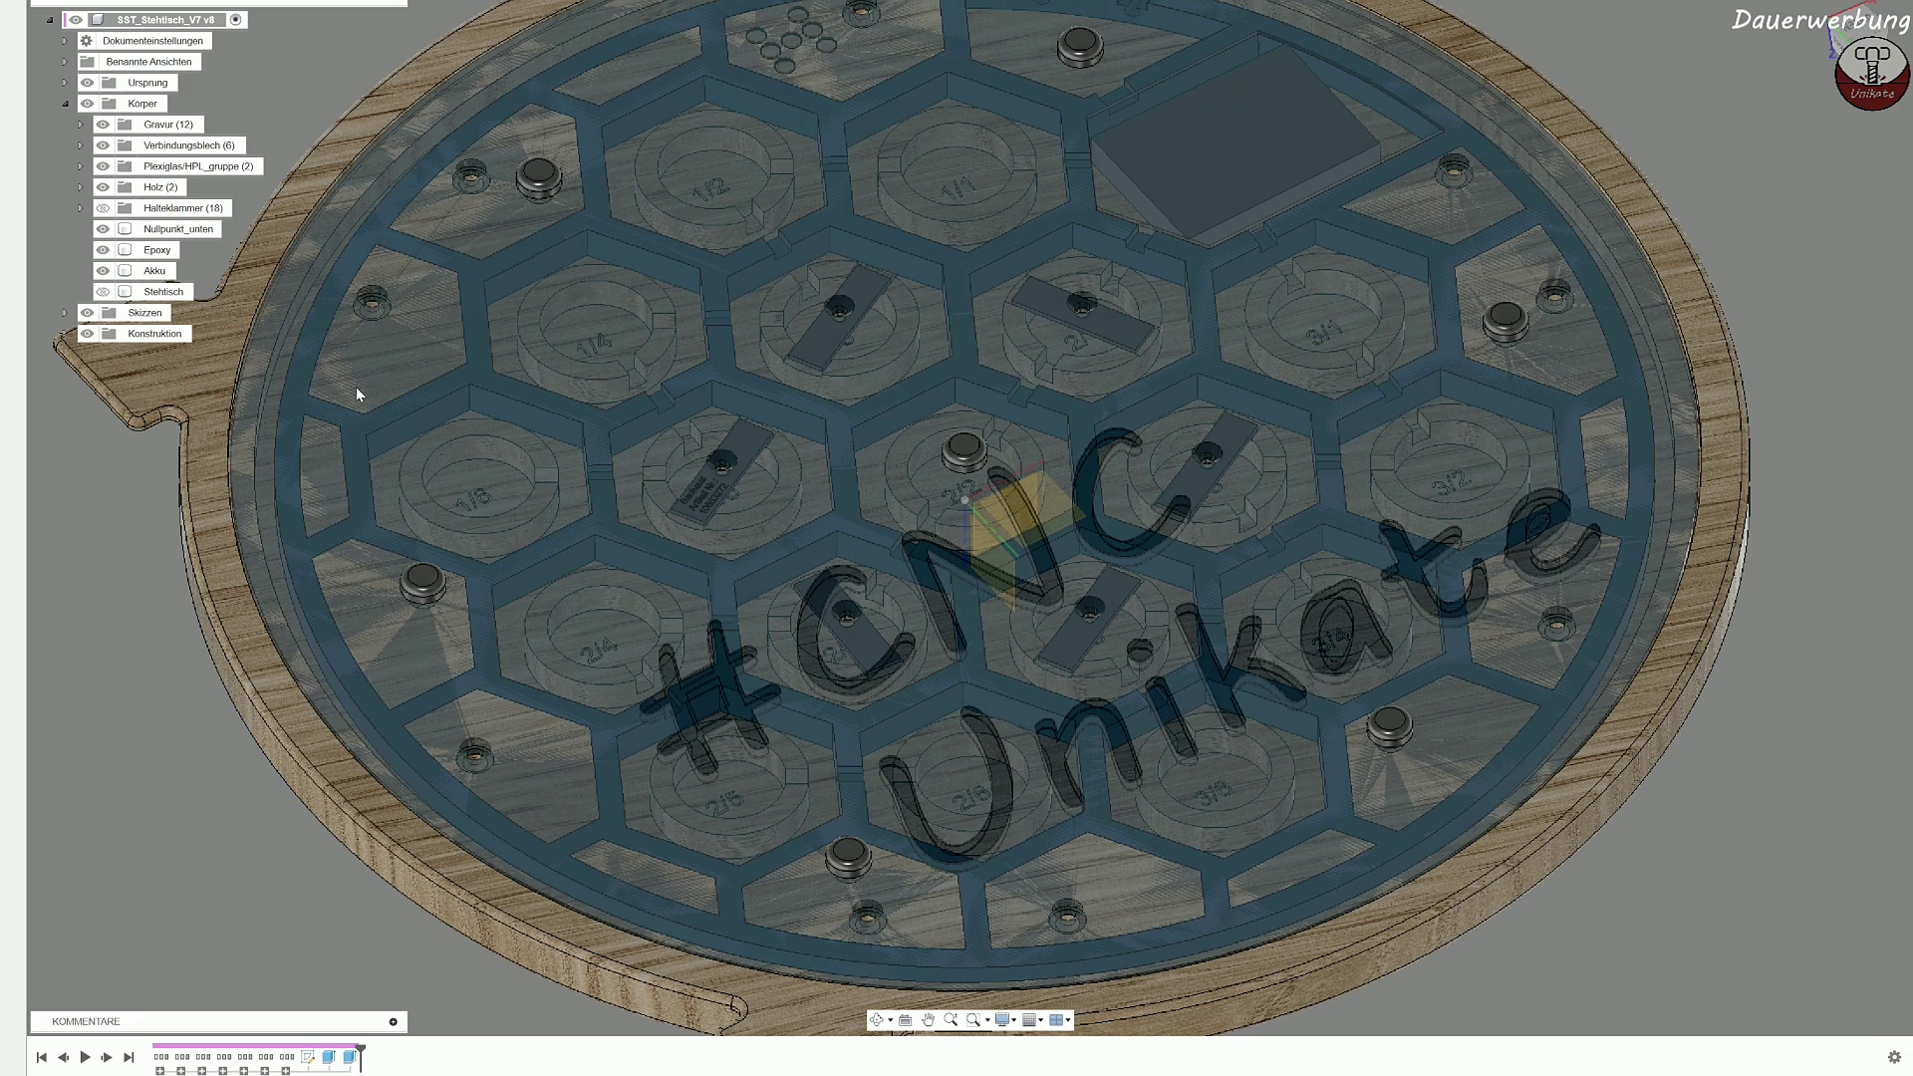
scroll(357, 394, "down", 3)
middle_click_drag(357, 395, 398, 453)
middle_click_drag(399, 453, 533, 550, "shift")
middle_click_drag(571, 637, 642, 569)
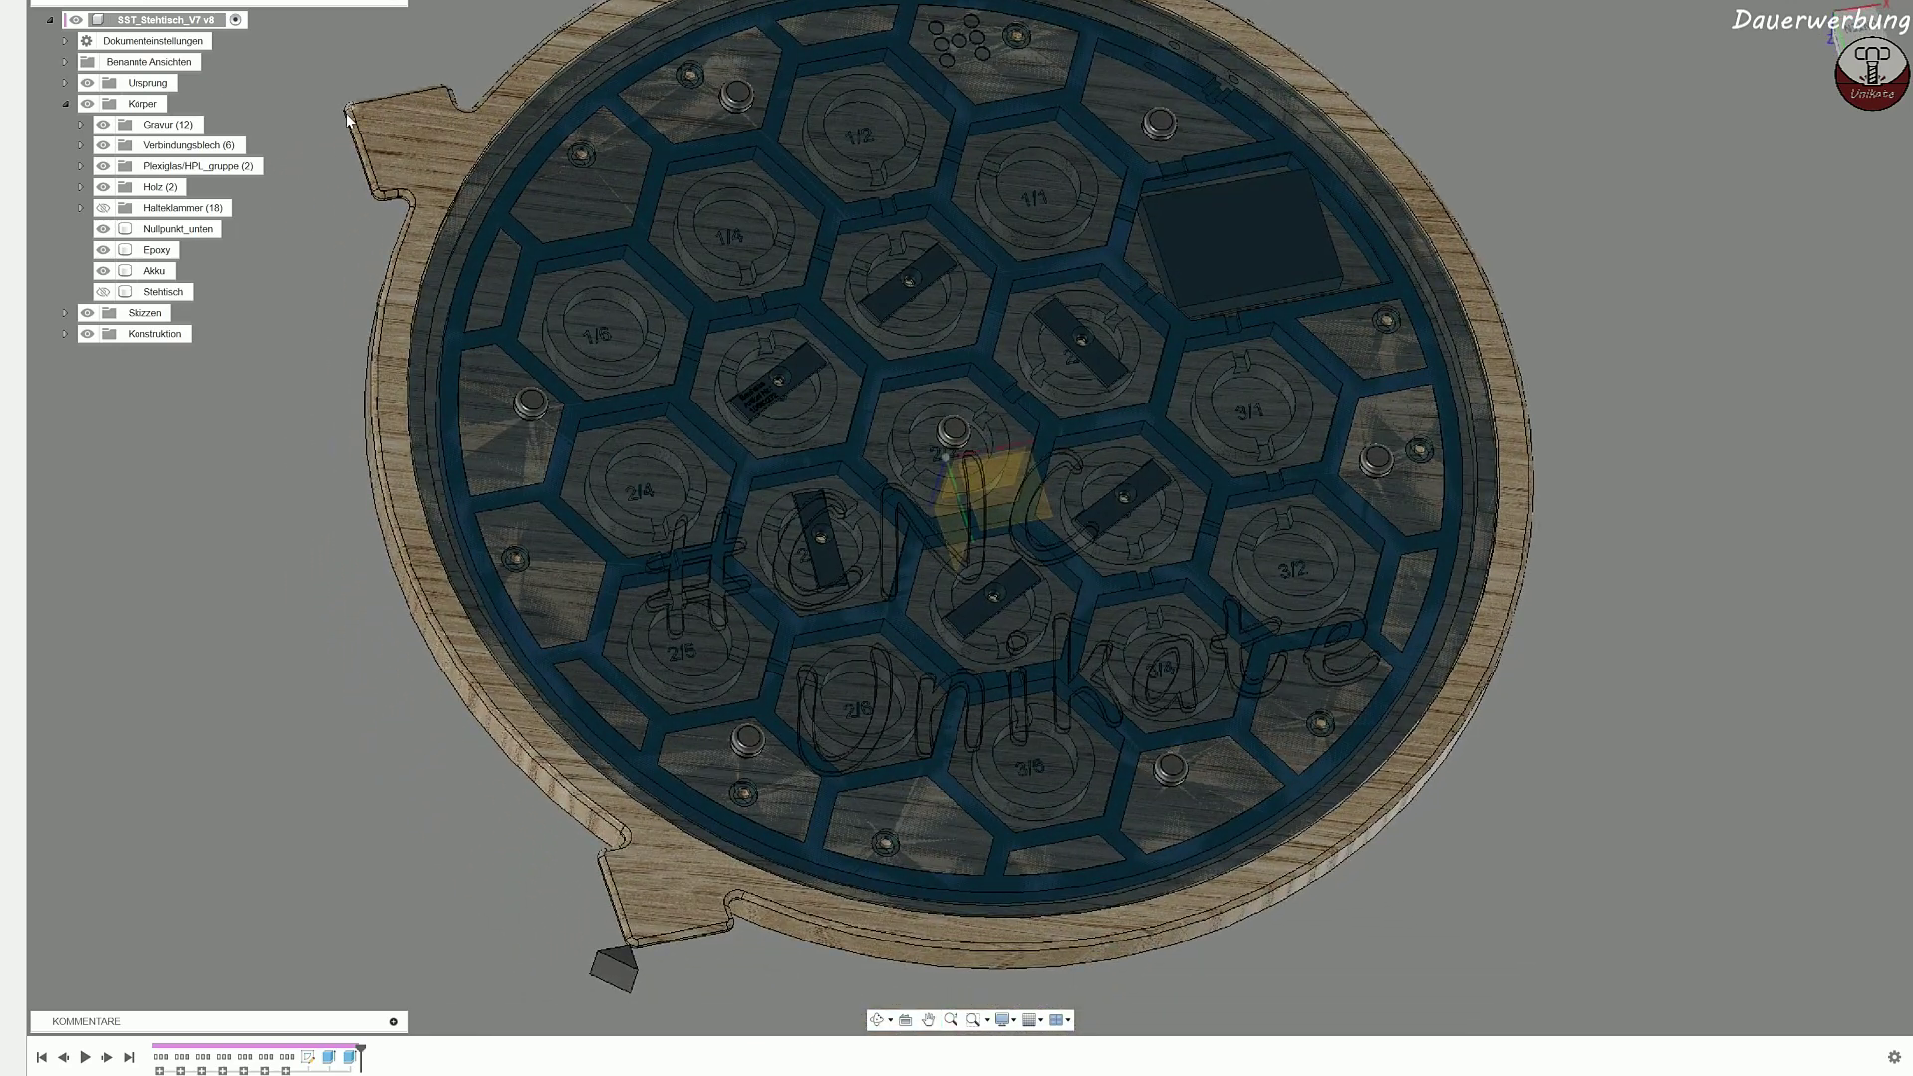
middle_click_drag(553, 729, 546, 654)
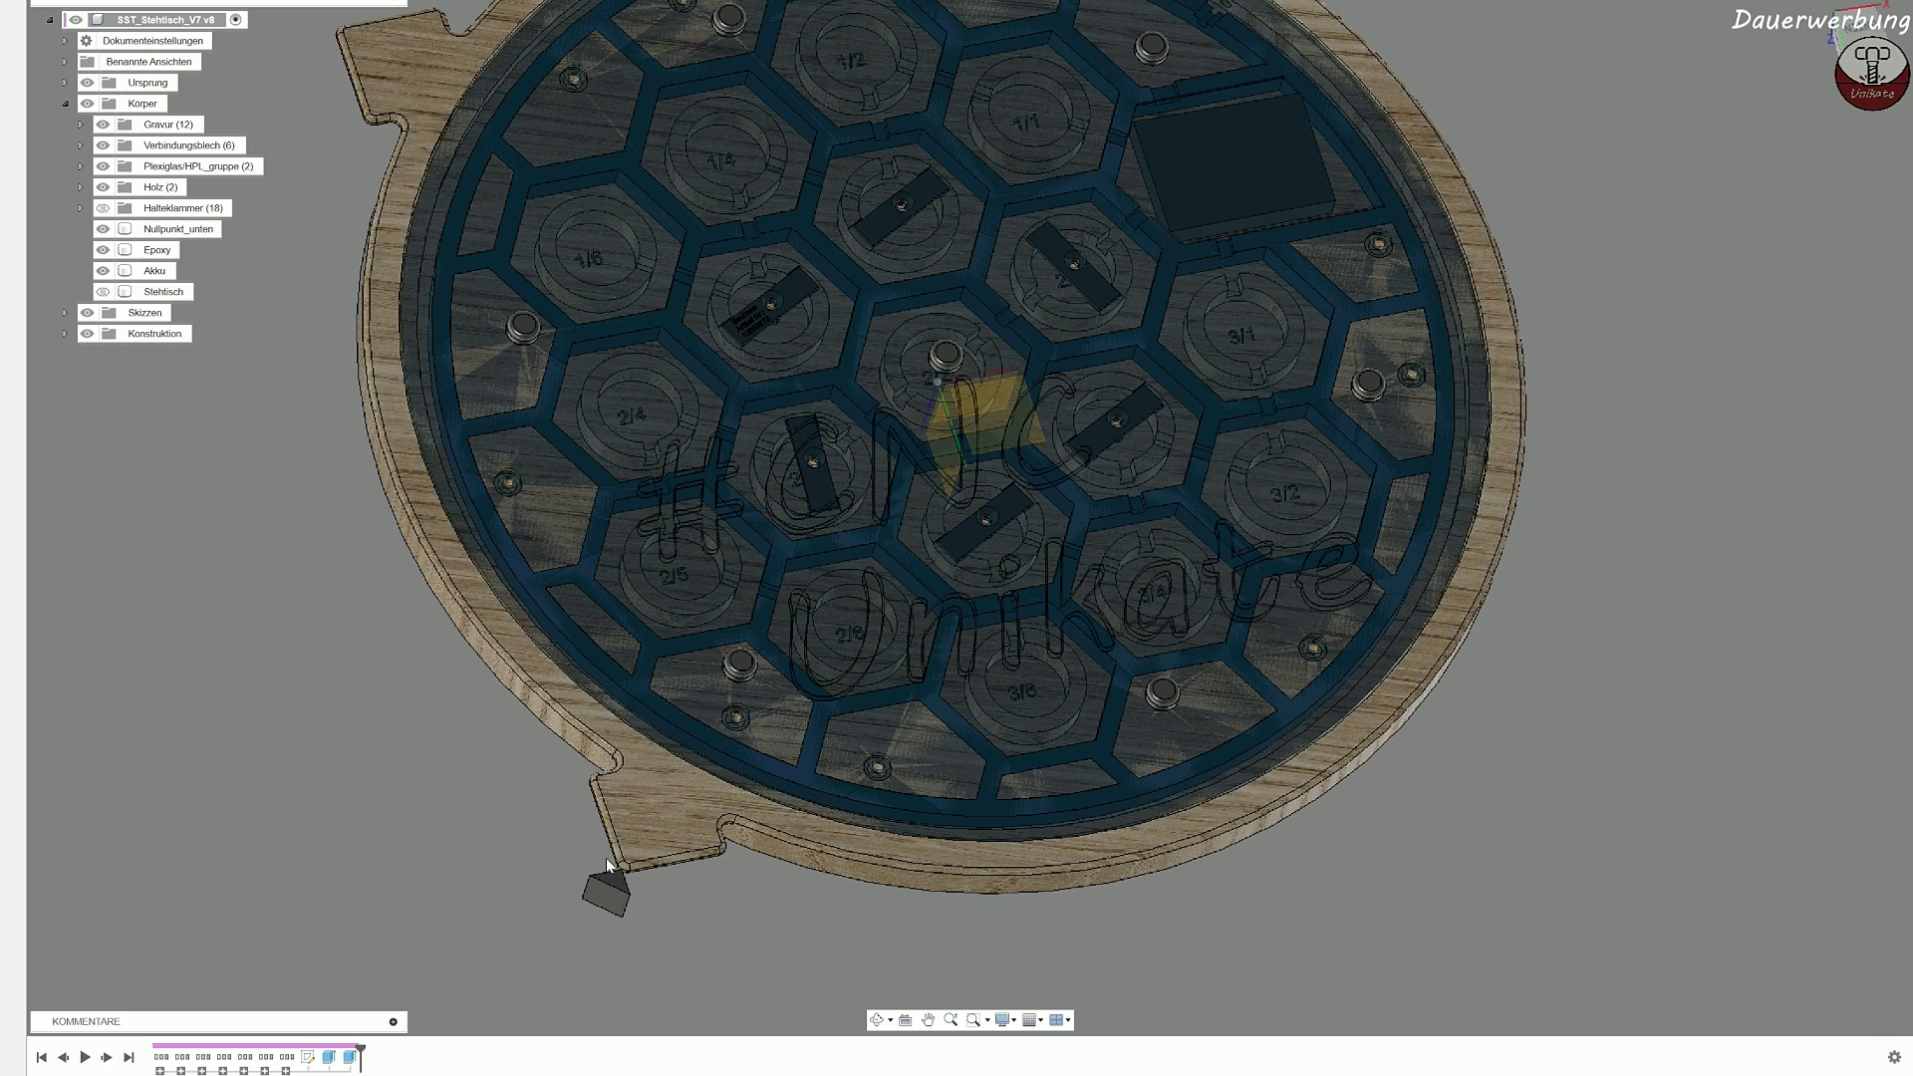
middle_click_drag(430, 113, 424, 227)
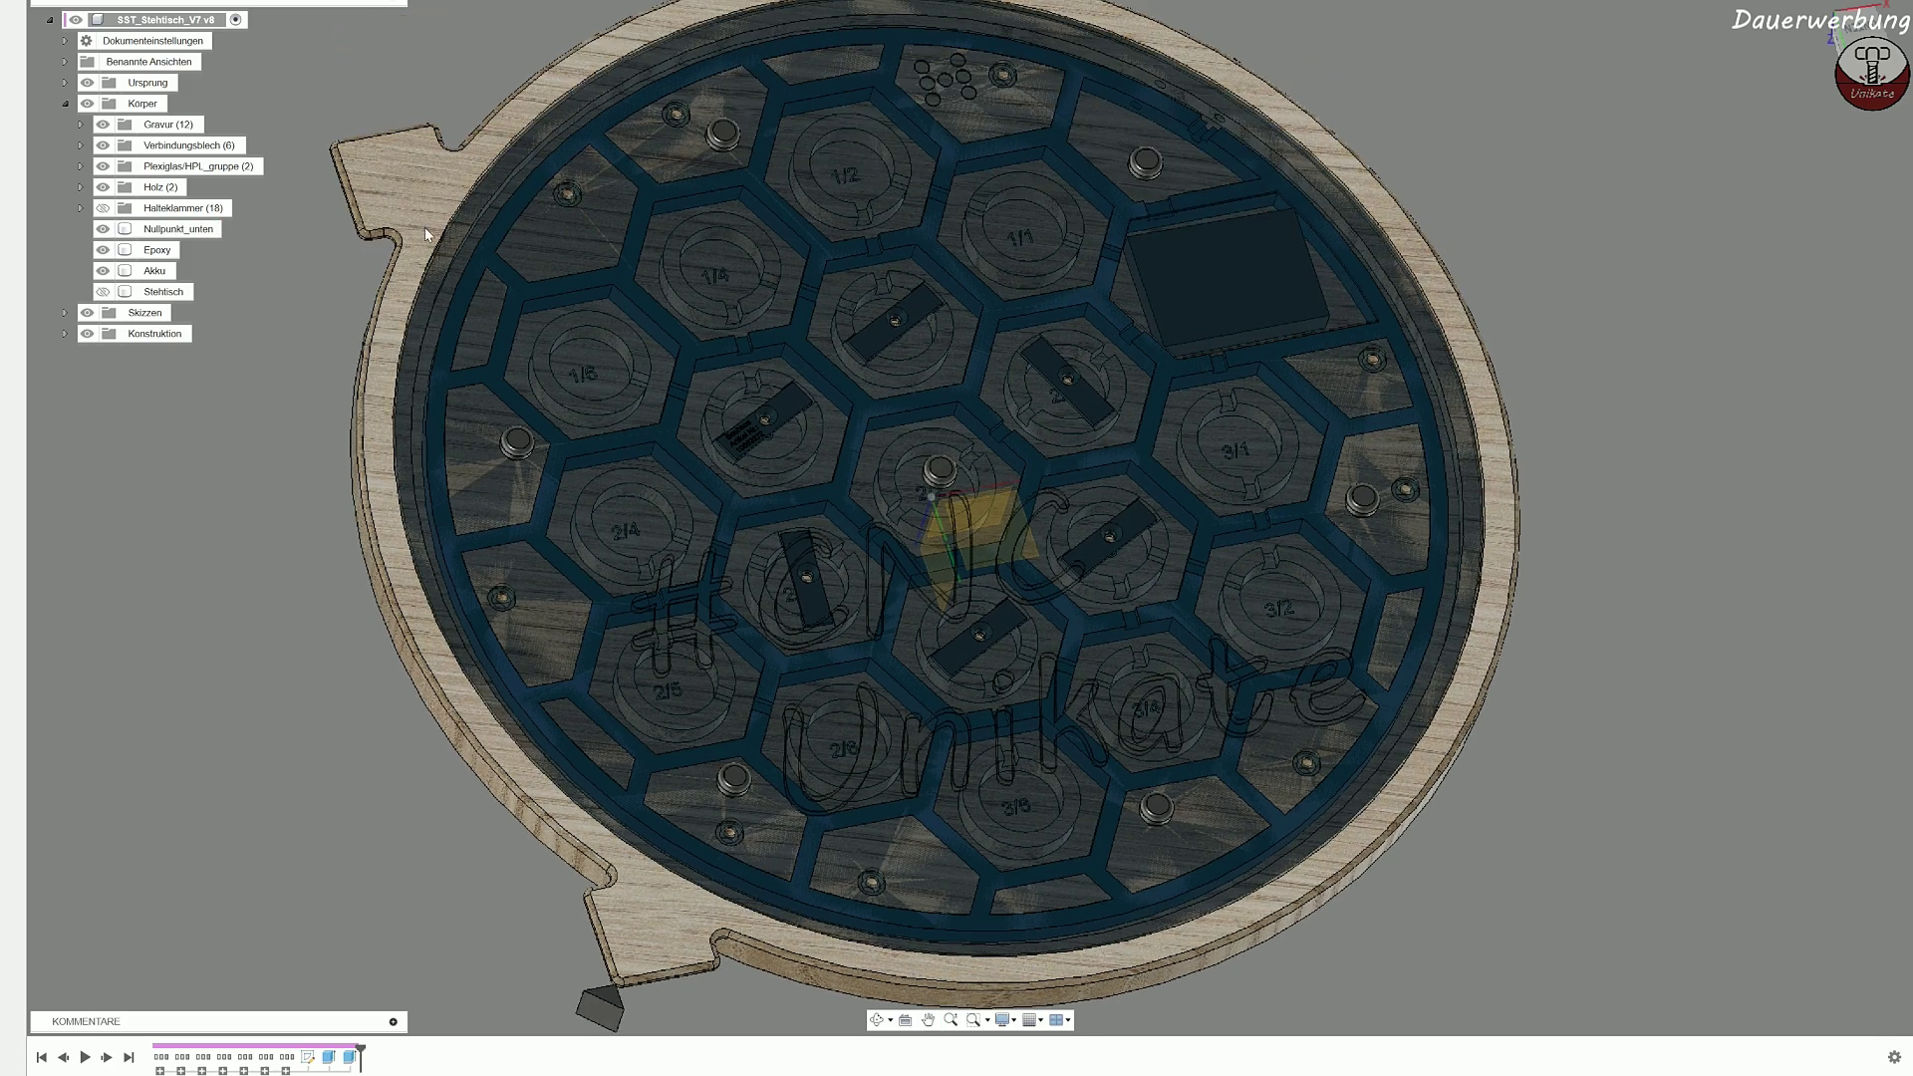
middle_click_drag(671, 522, 575, 472)
middle_click_drag(926, 234, 981, 190, "shift")
scroll(873, 360, "down", 3)
middle_click_drag(873, 360, 864, 408)
scroll(729, 433, "up", 5)
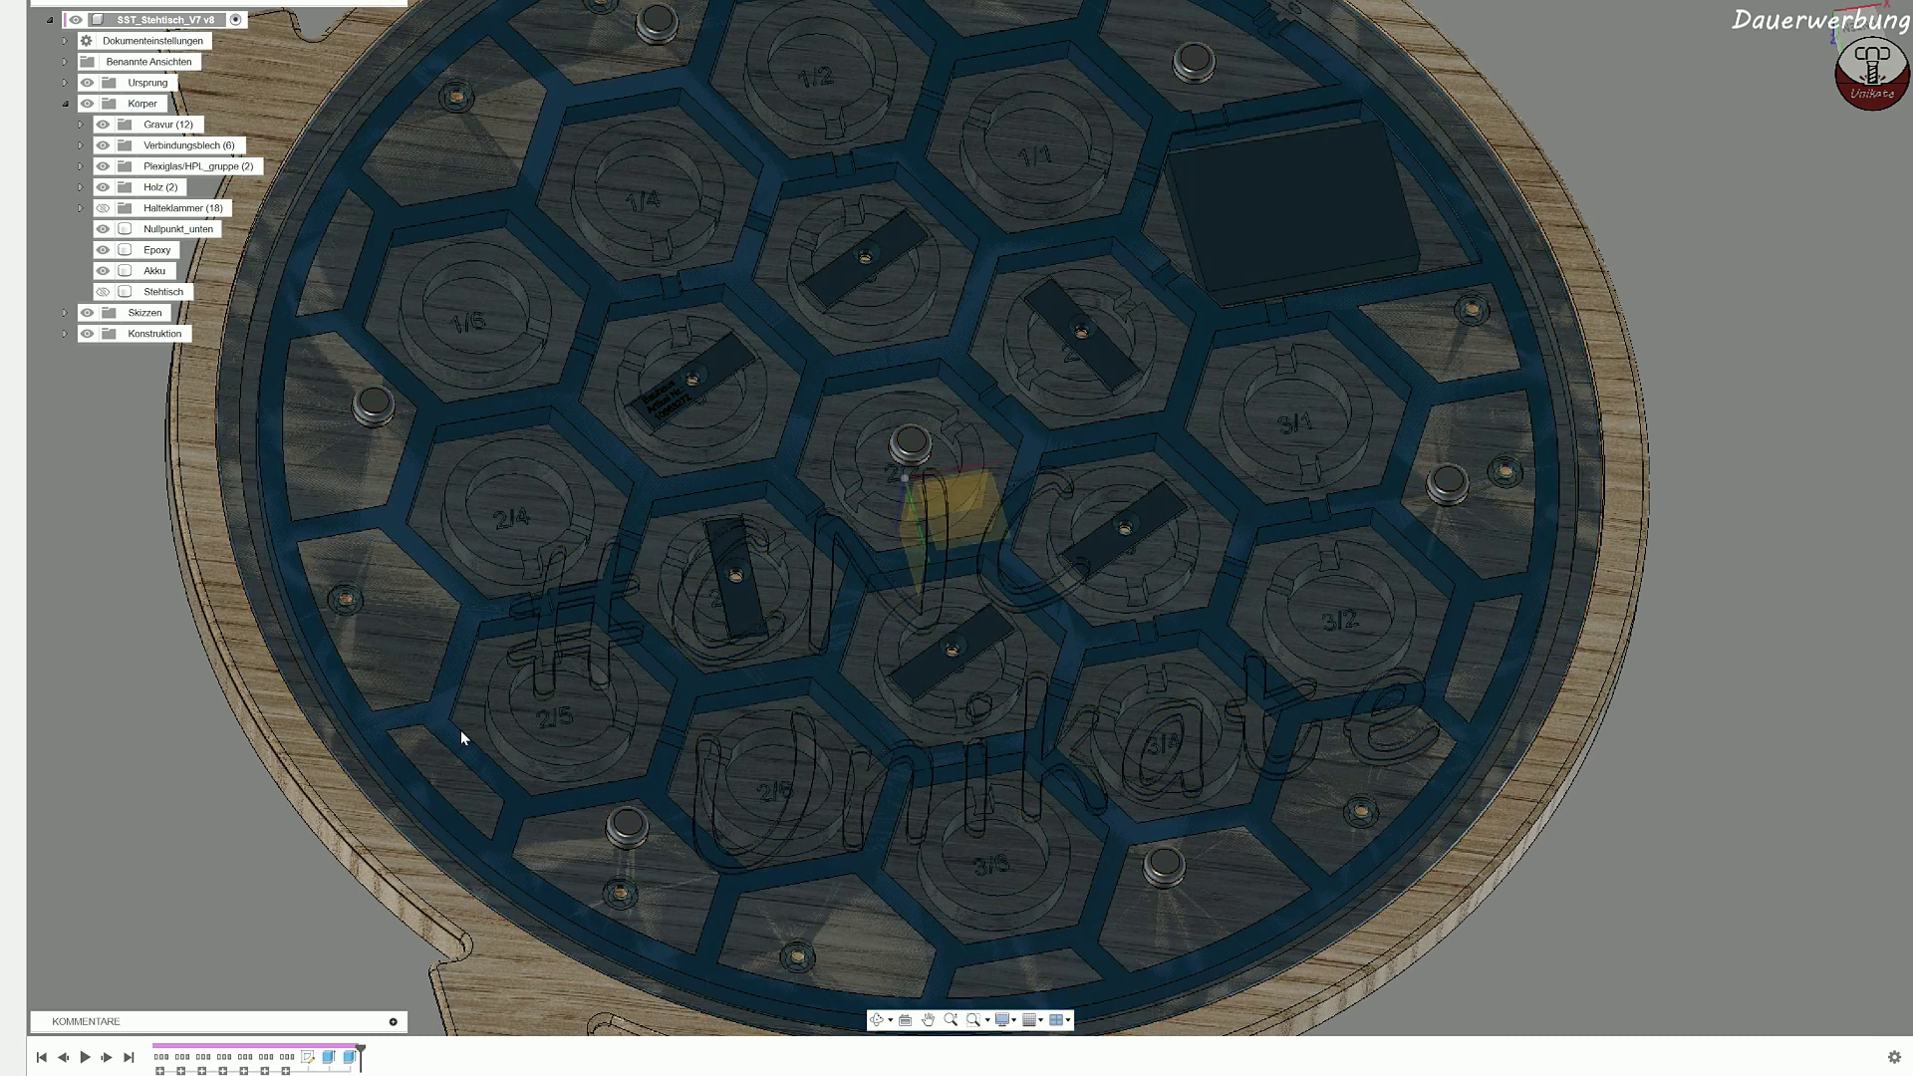
scroll(460, 737, "down", 5)
middle_click_drag(461, 737, 761, 584, "shift")
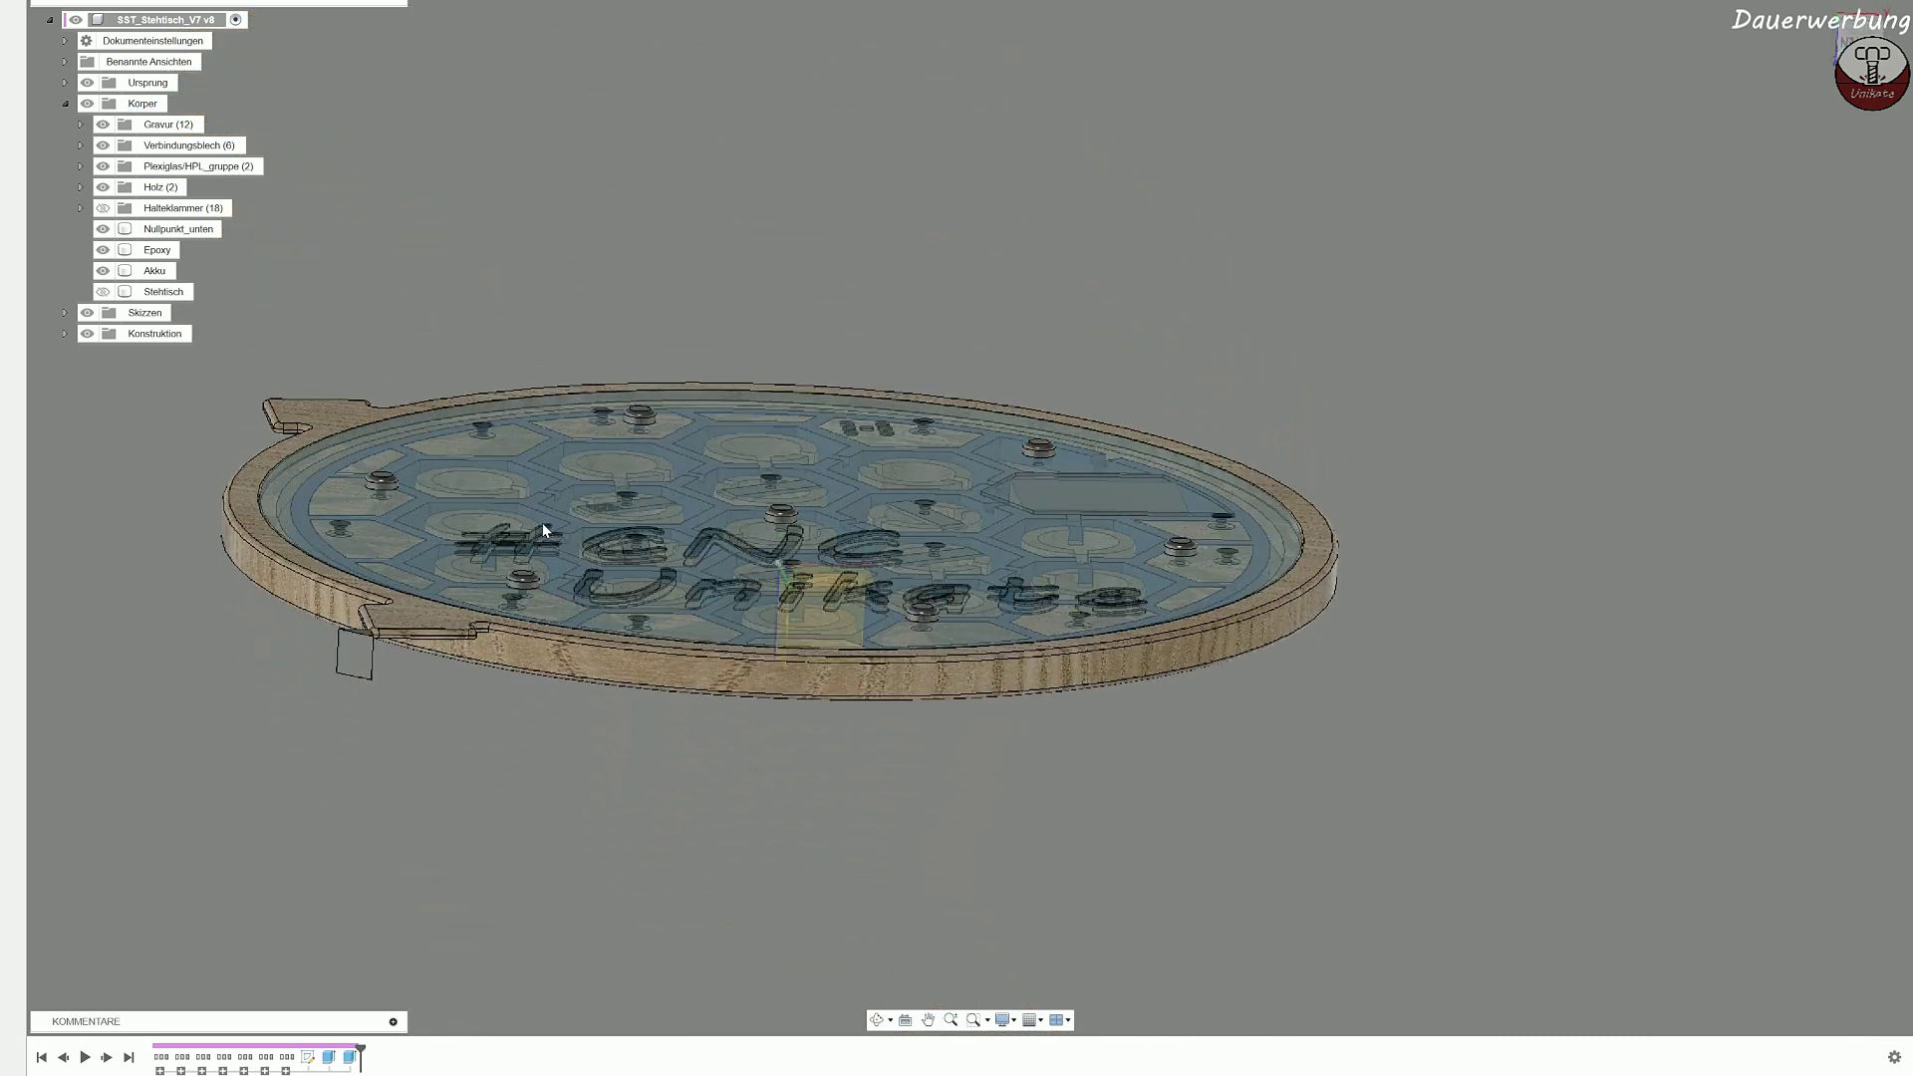
middle_click_drag(785, 425, 822, 440, "shift")
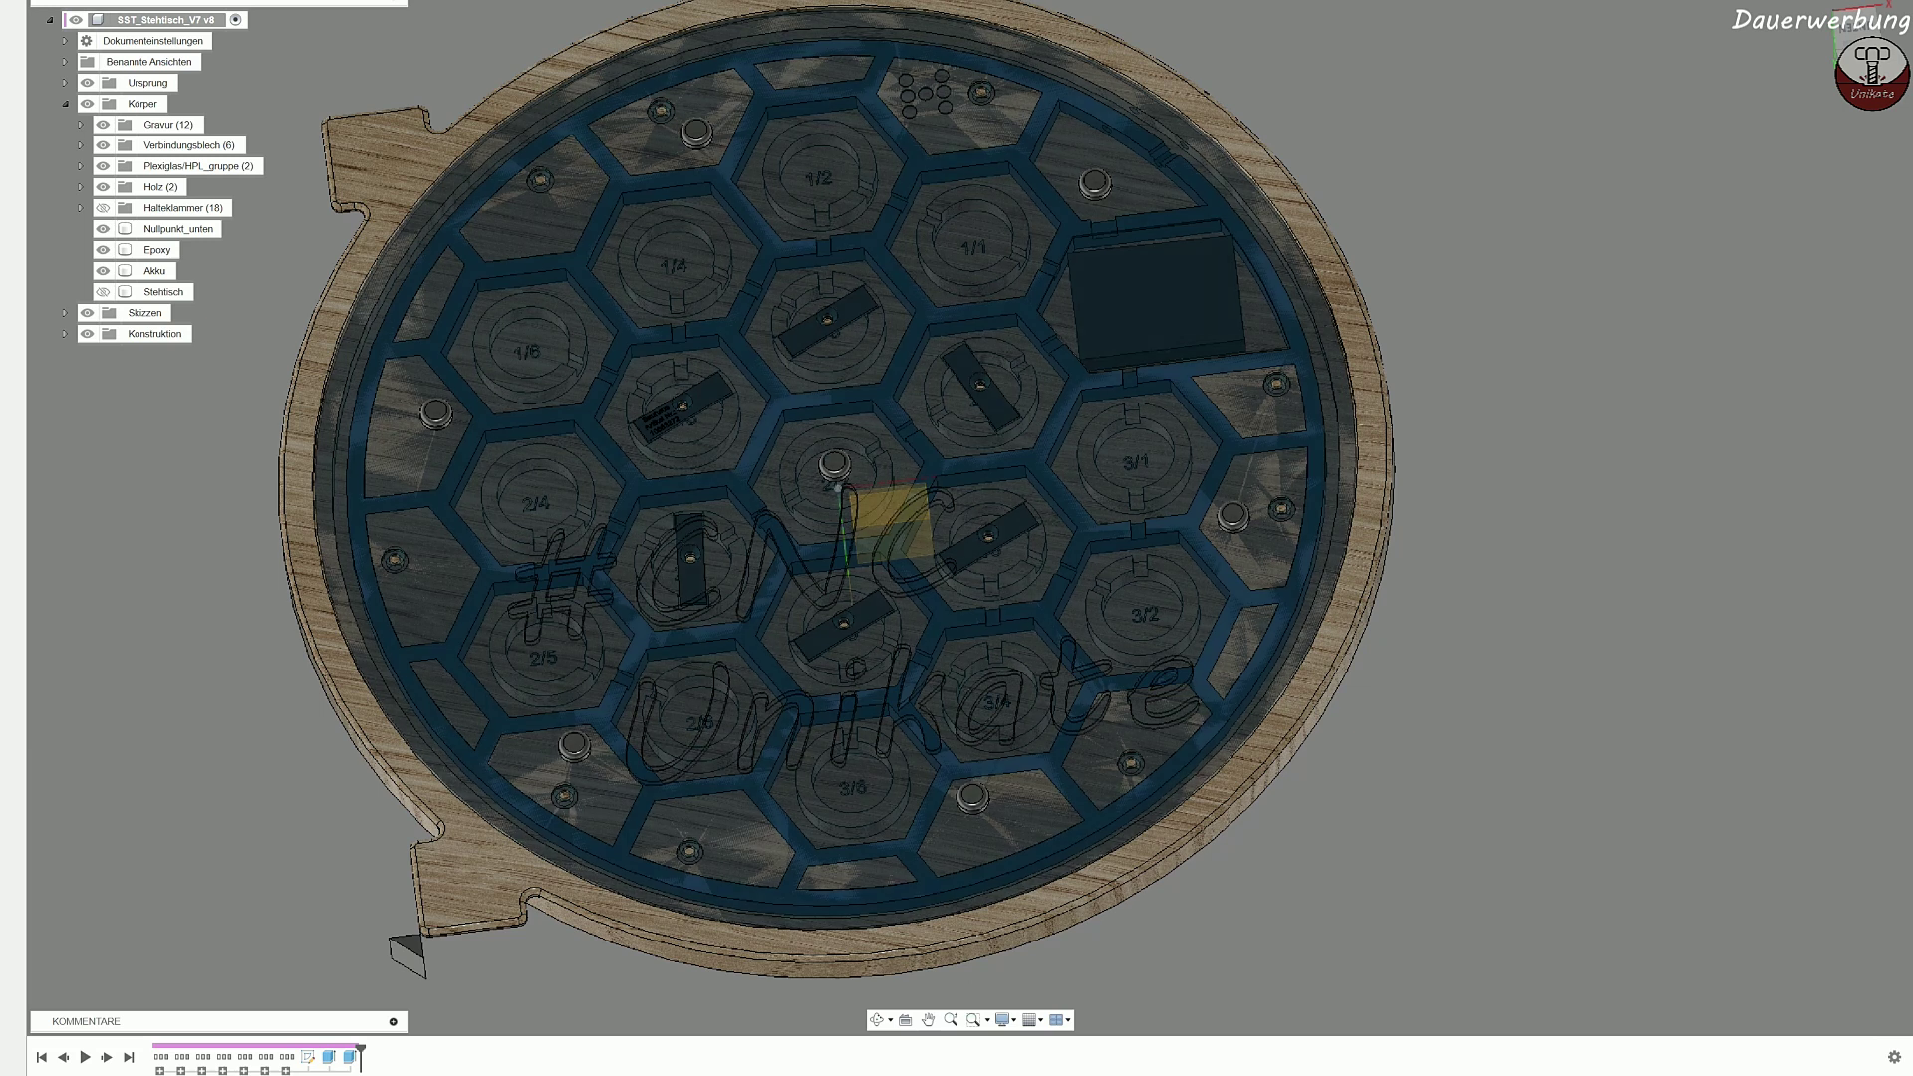
Step: Switch to the milling document SST_Stehtisch_V7 v4 and pick out a wooden tab on the tabletop's rim
left_click(91, 2)
left_click(72, 137)
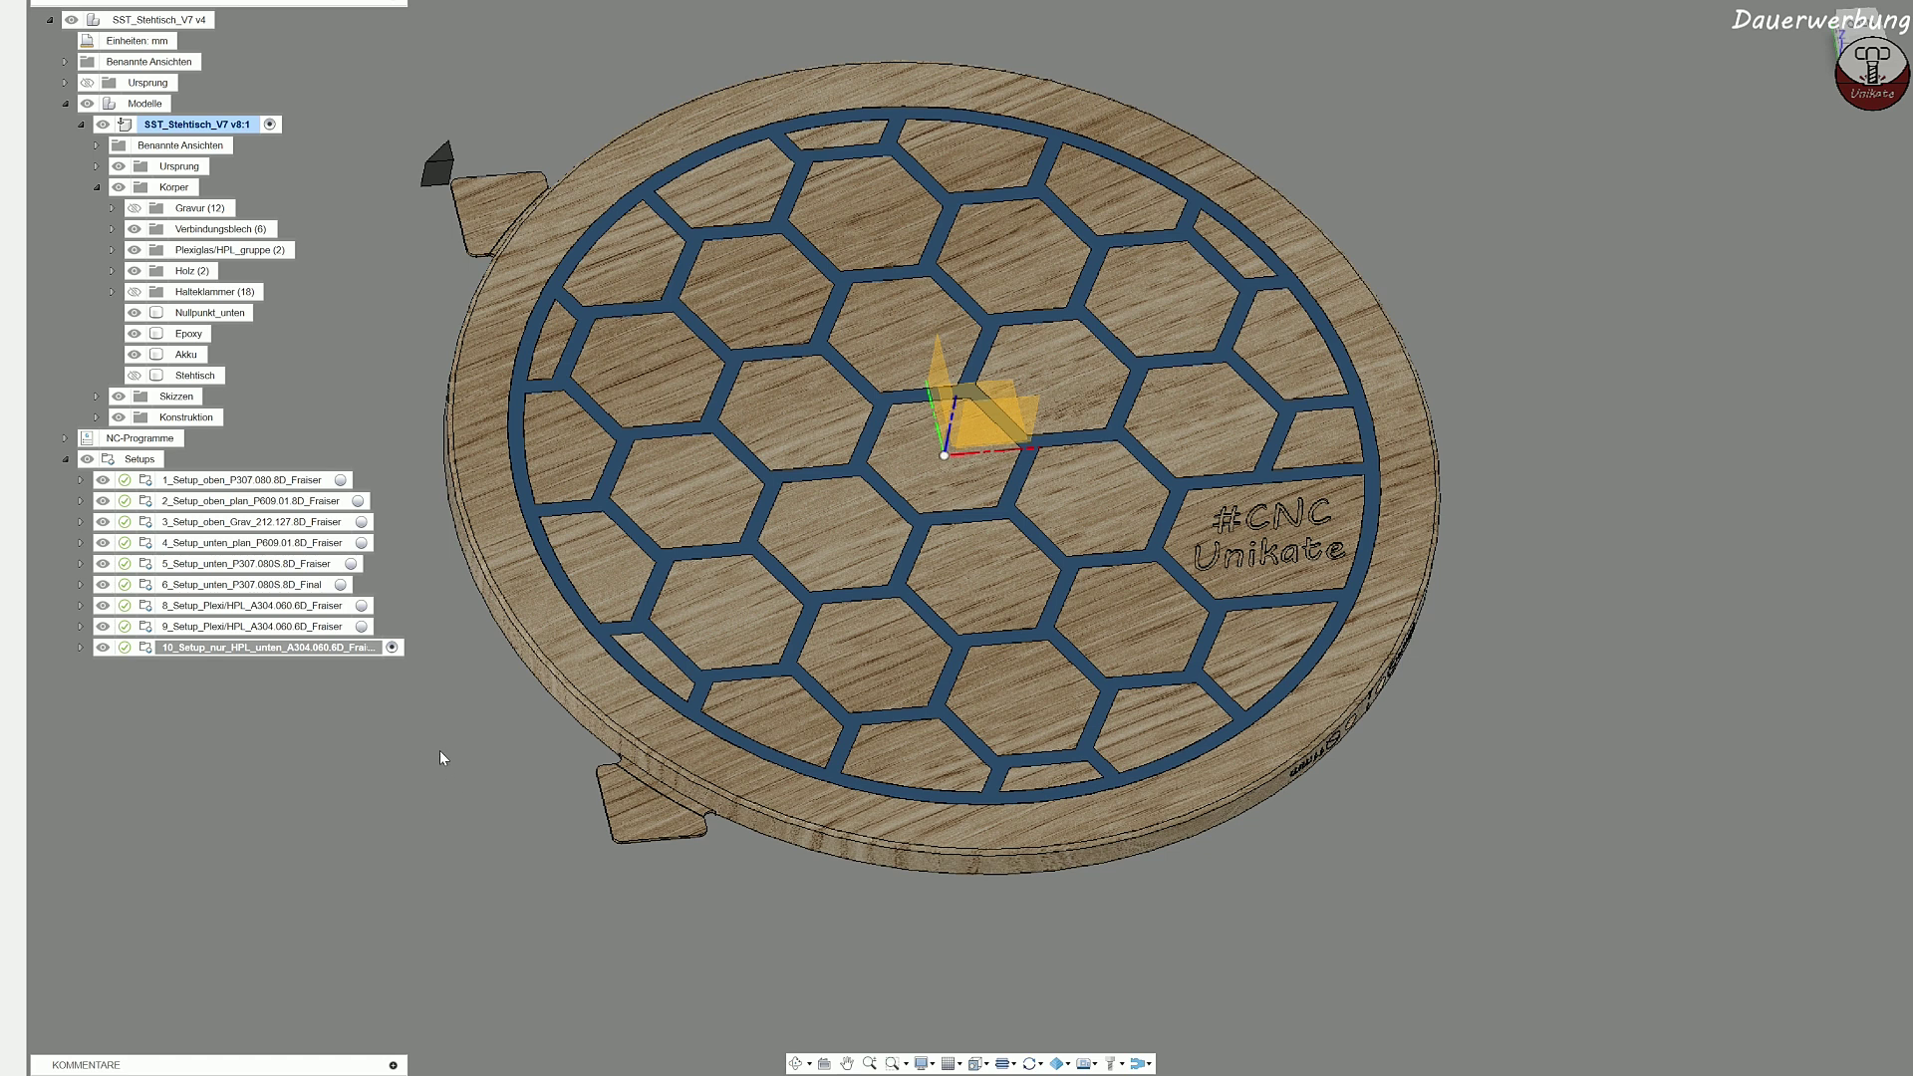
left_click(494, 193)
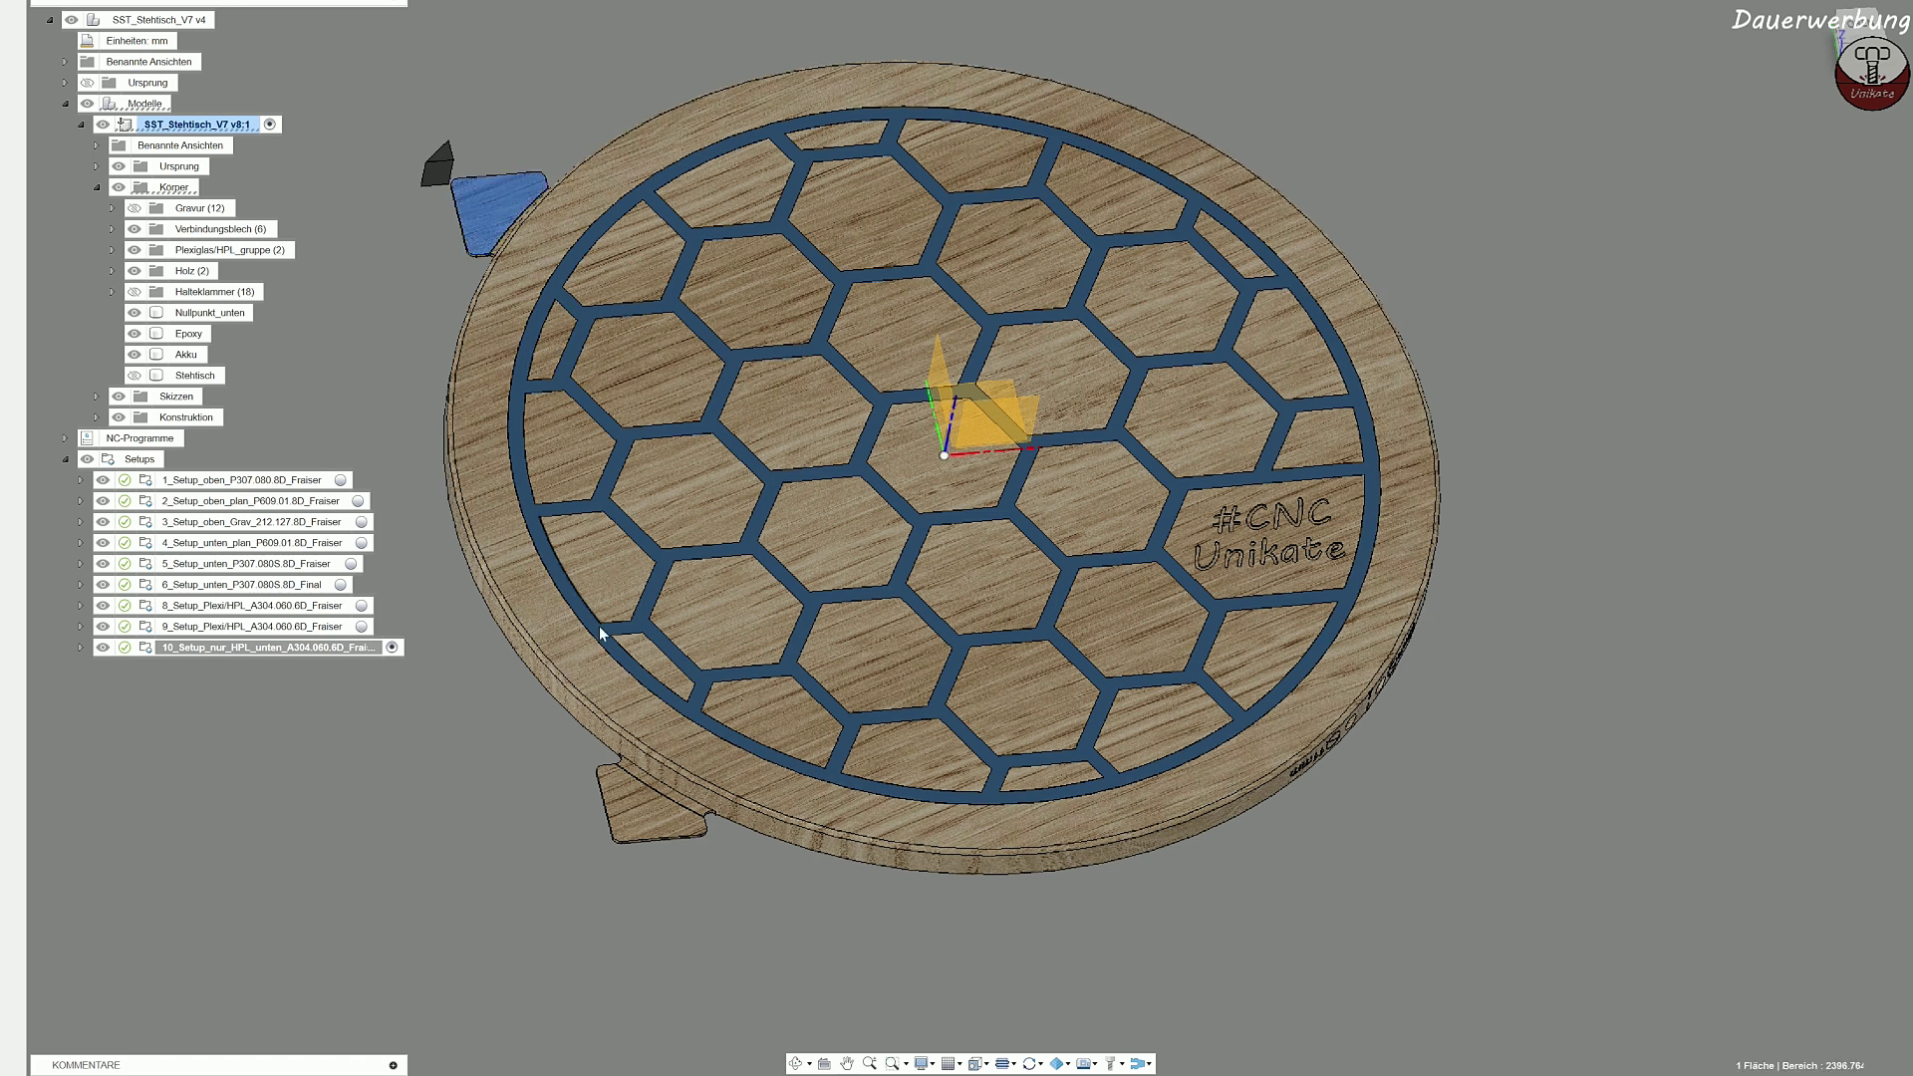
left_click(536, 894)
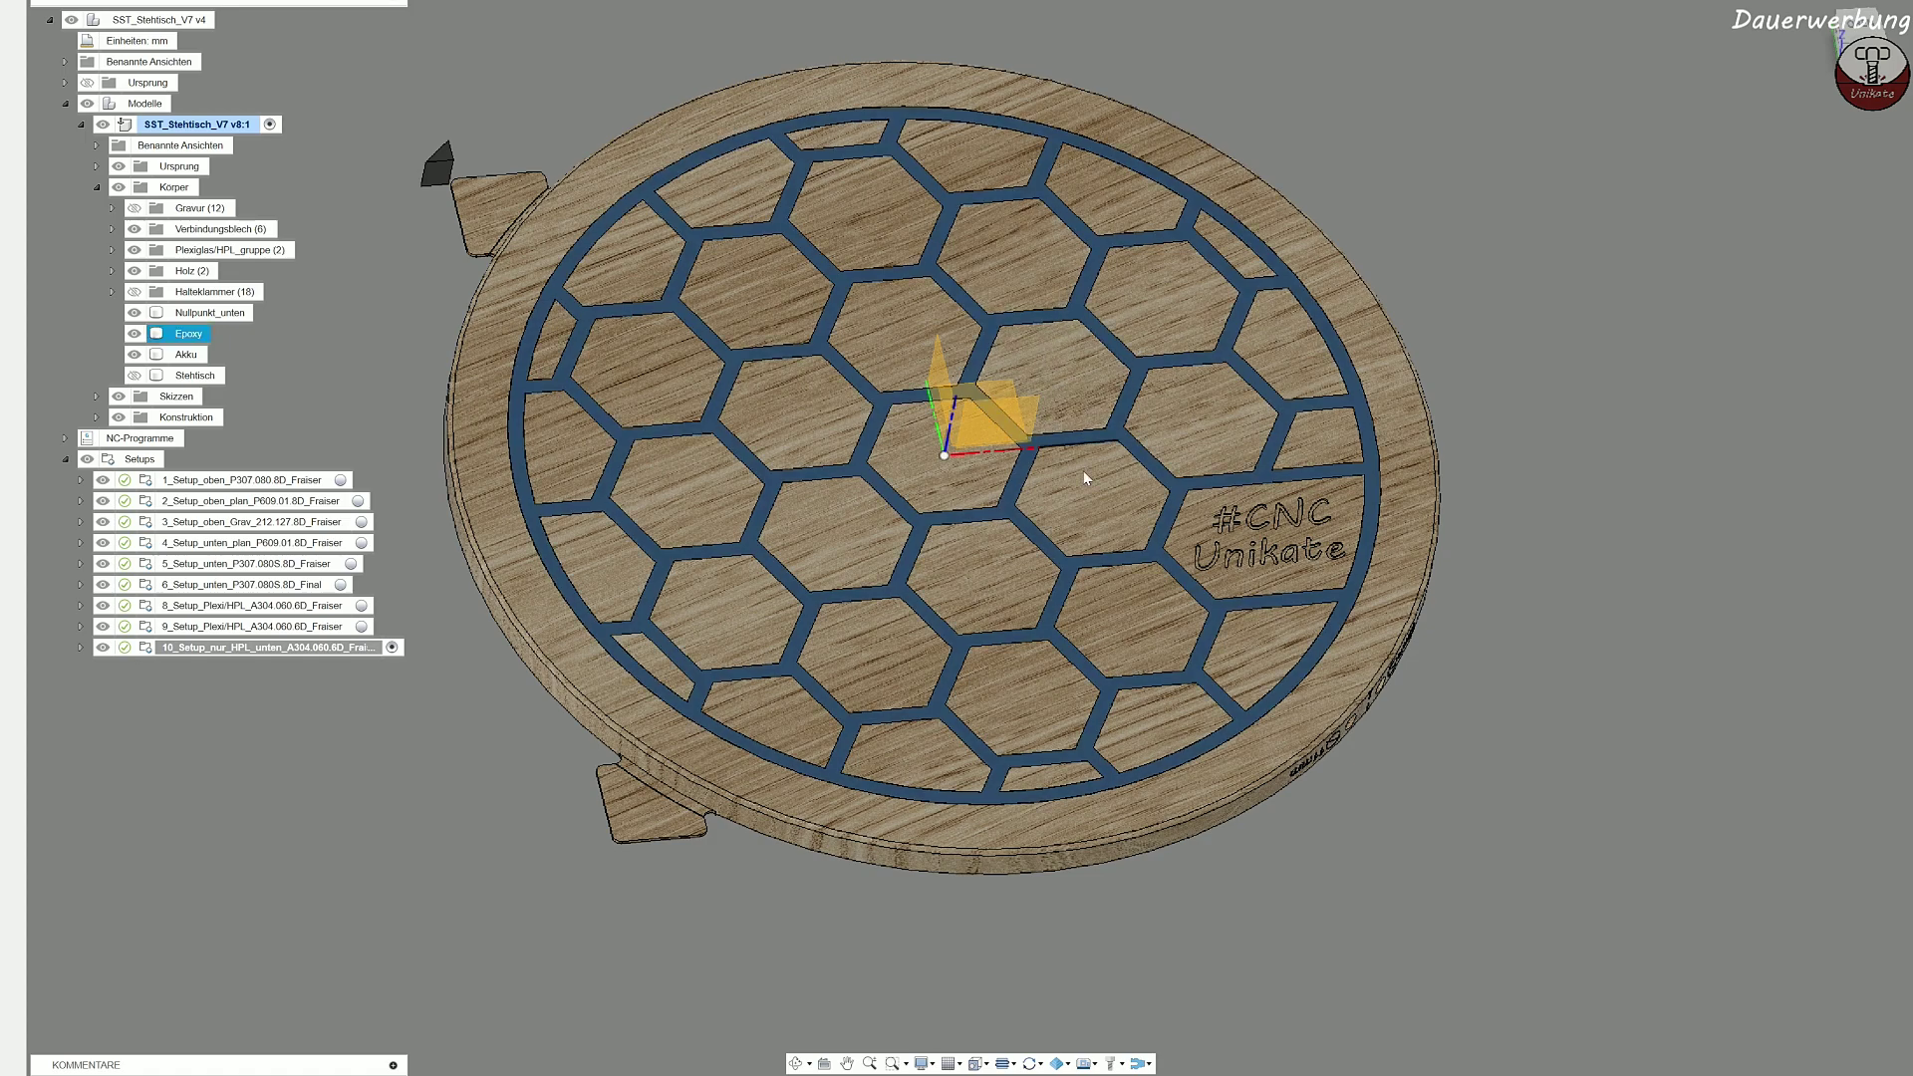
Step: Examine the tabletop's honeycomb top face and its underside with the fittings and #CNC Unikate lettering
middle_click_drag(1127, 494, 1012, 398, "shift")
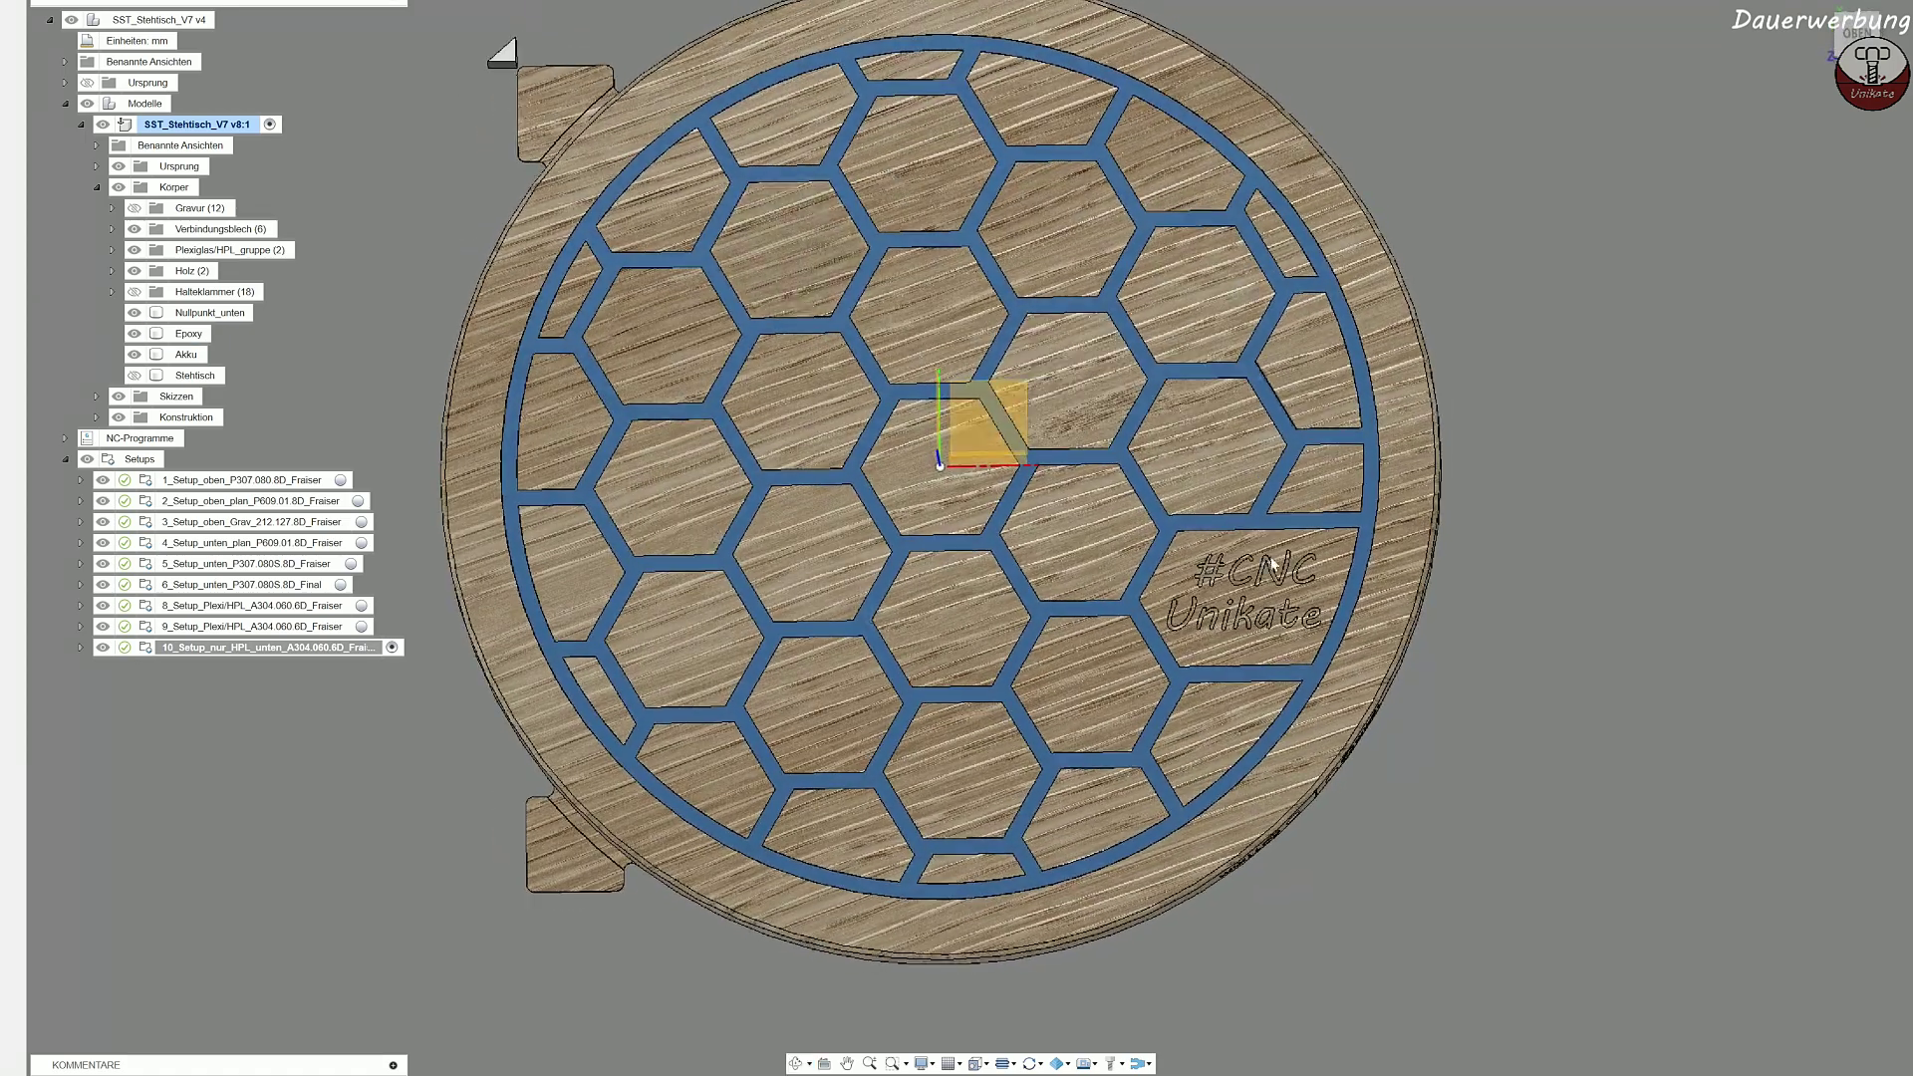
middle_click_drag(922, 160, 923, 378, "shift")
middle_click_drag(878, 437, 908, 367, "shift")
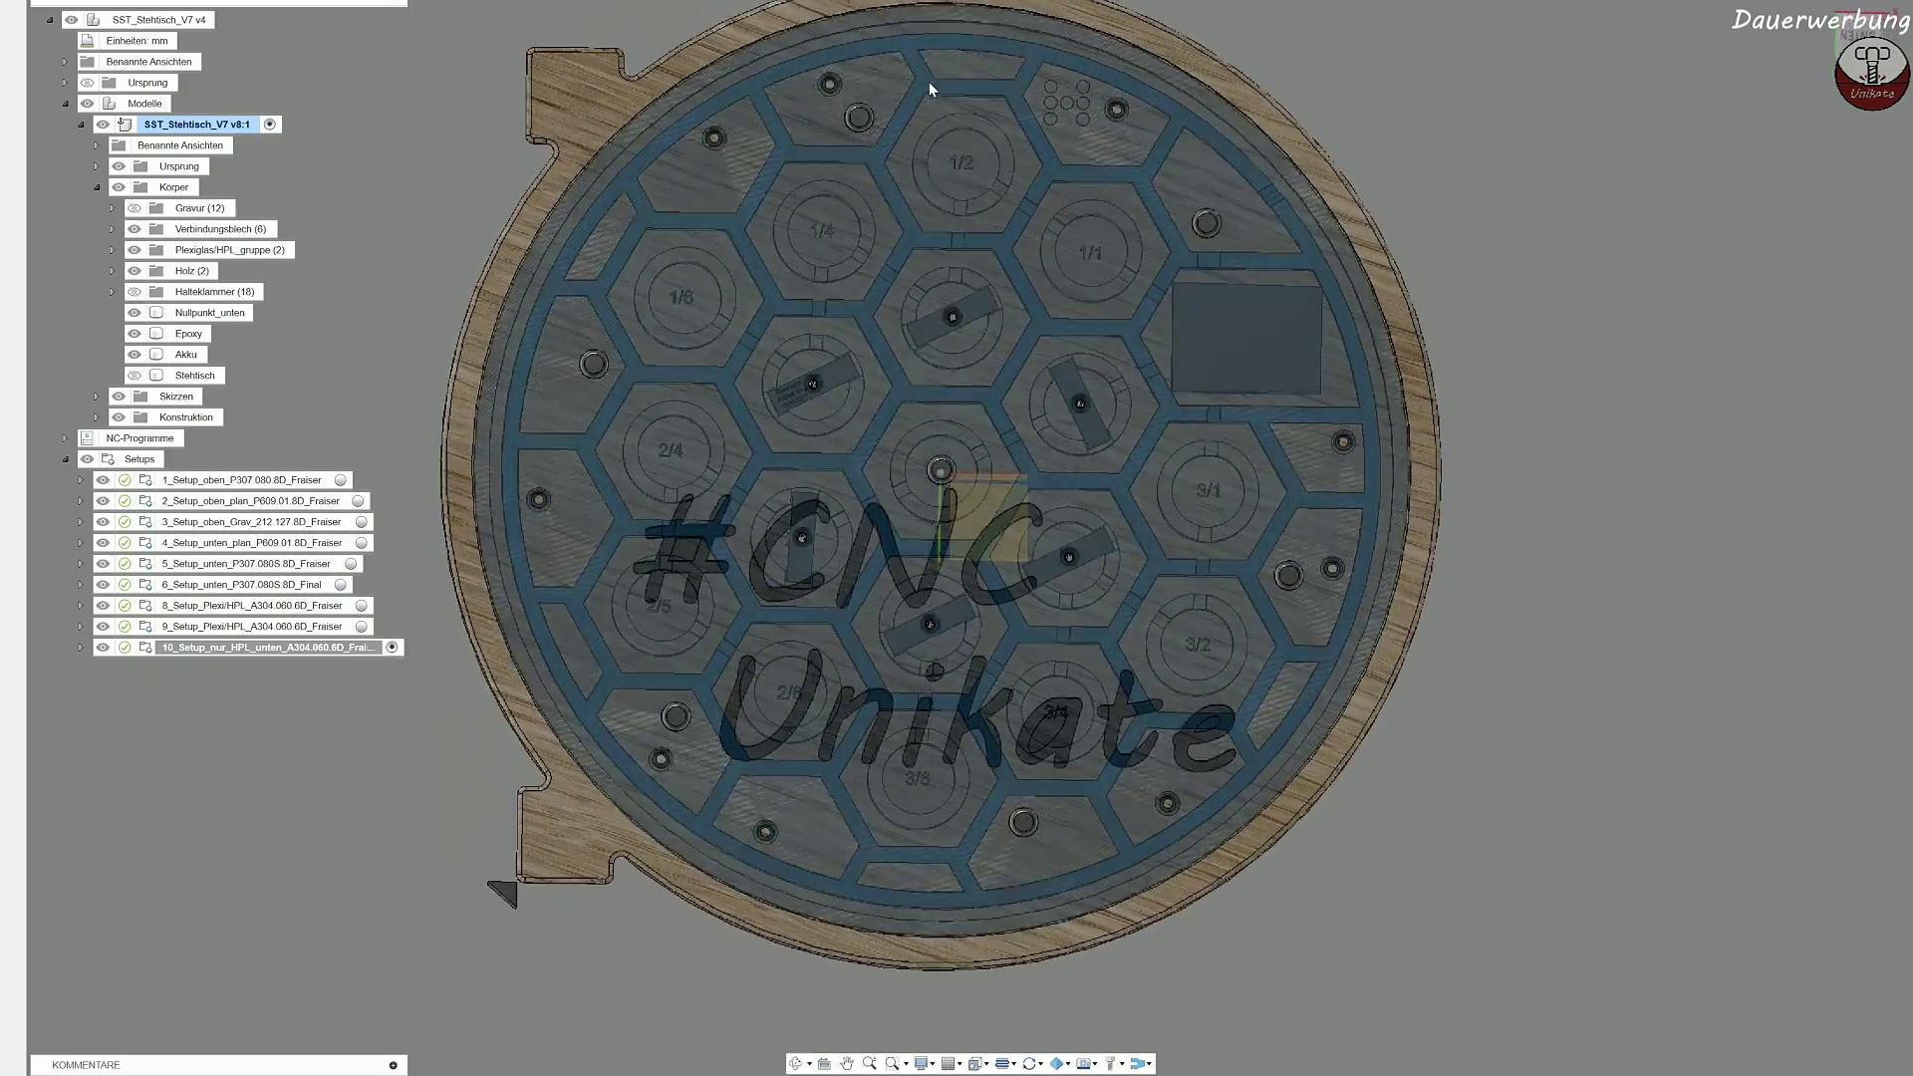
middle_click_drag(982, 106, 971, 185, "shift")
left_click(1546, 324)
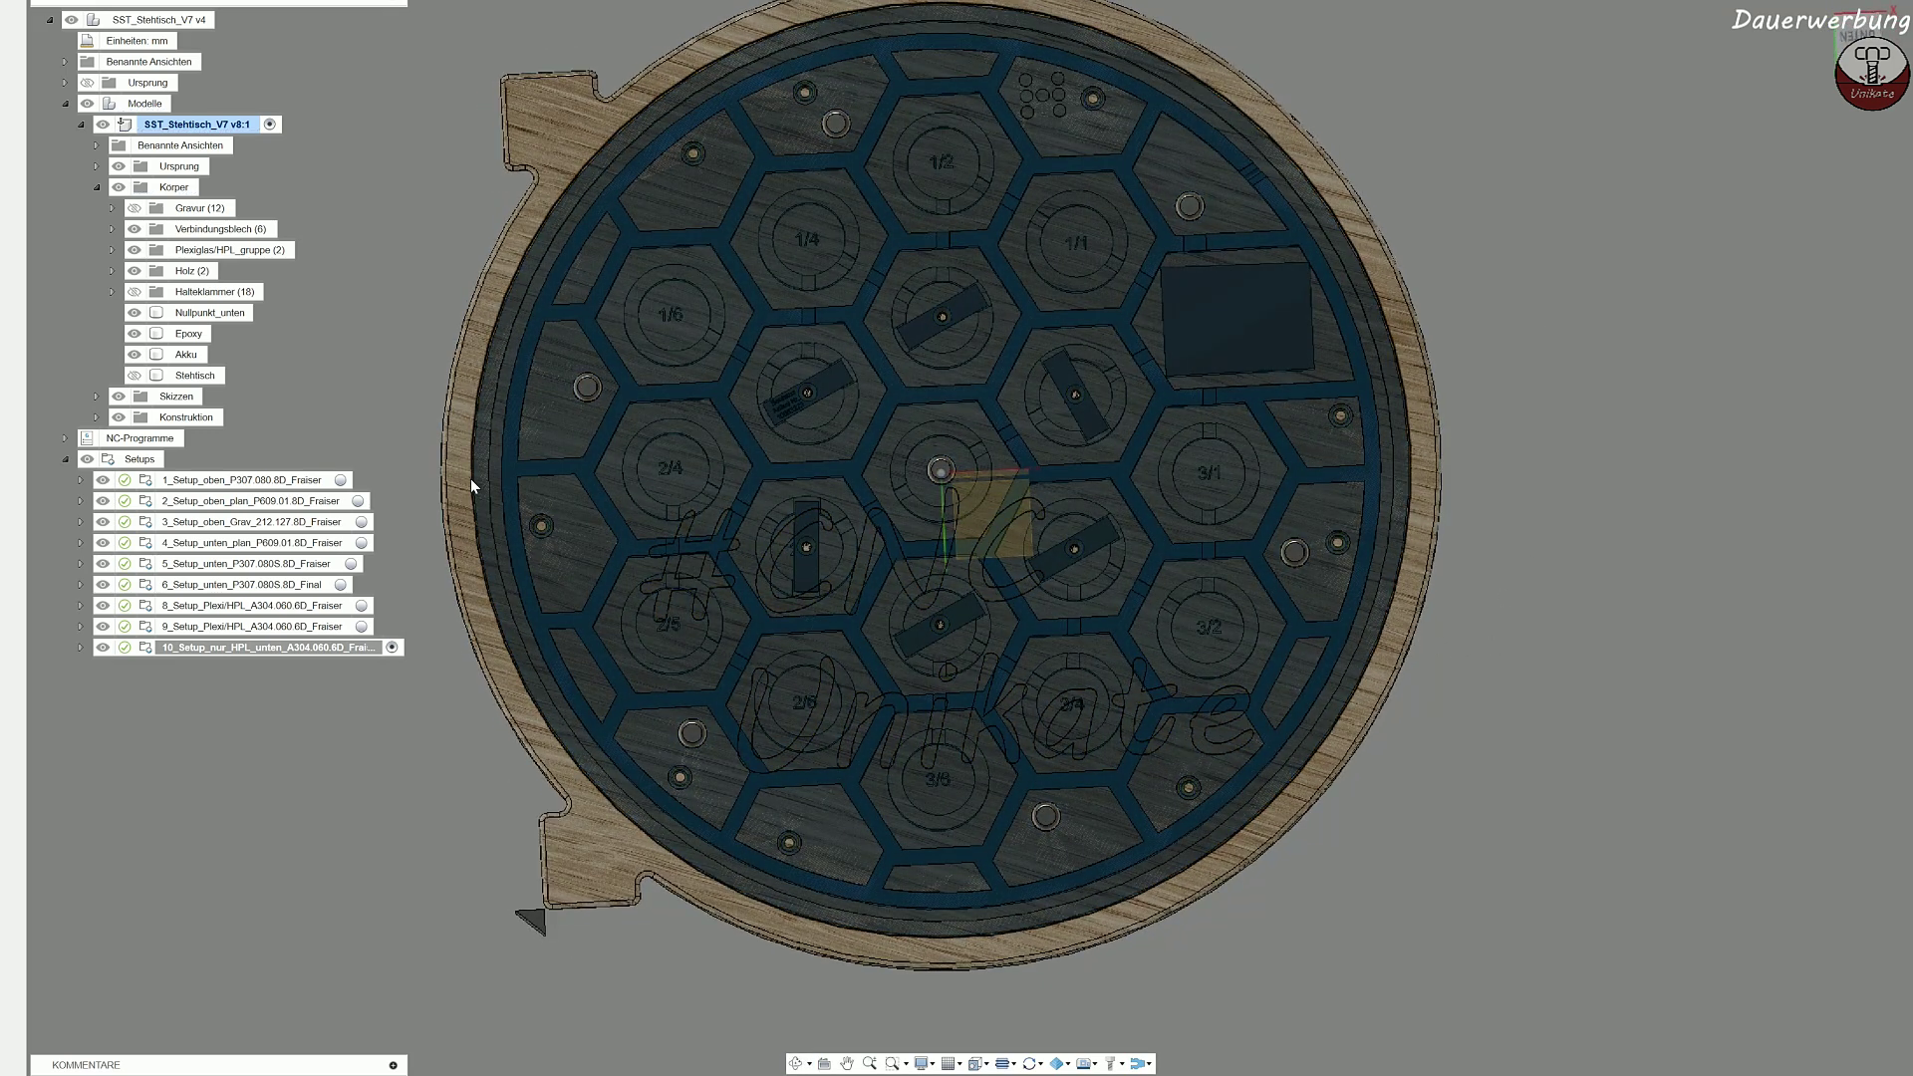
Step: Measure the underside recess edge's diameter, the wooden rim's face area and the distance between the outer edges of the two tabs
left_click(471, 478)
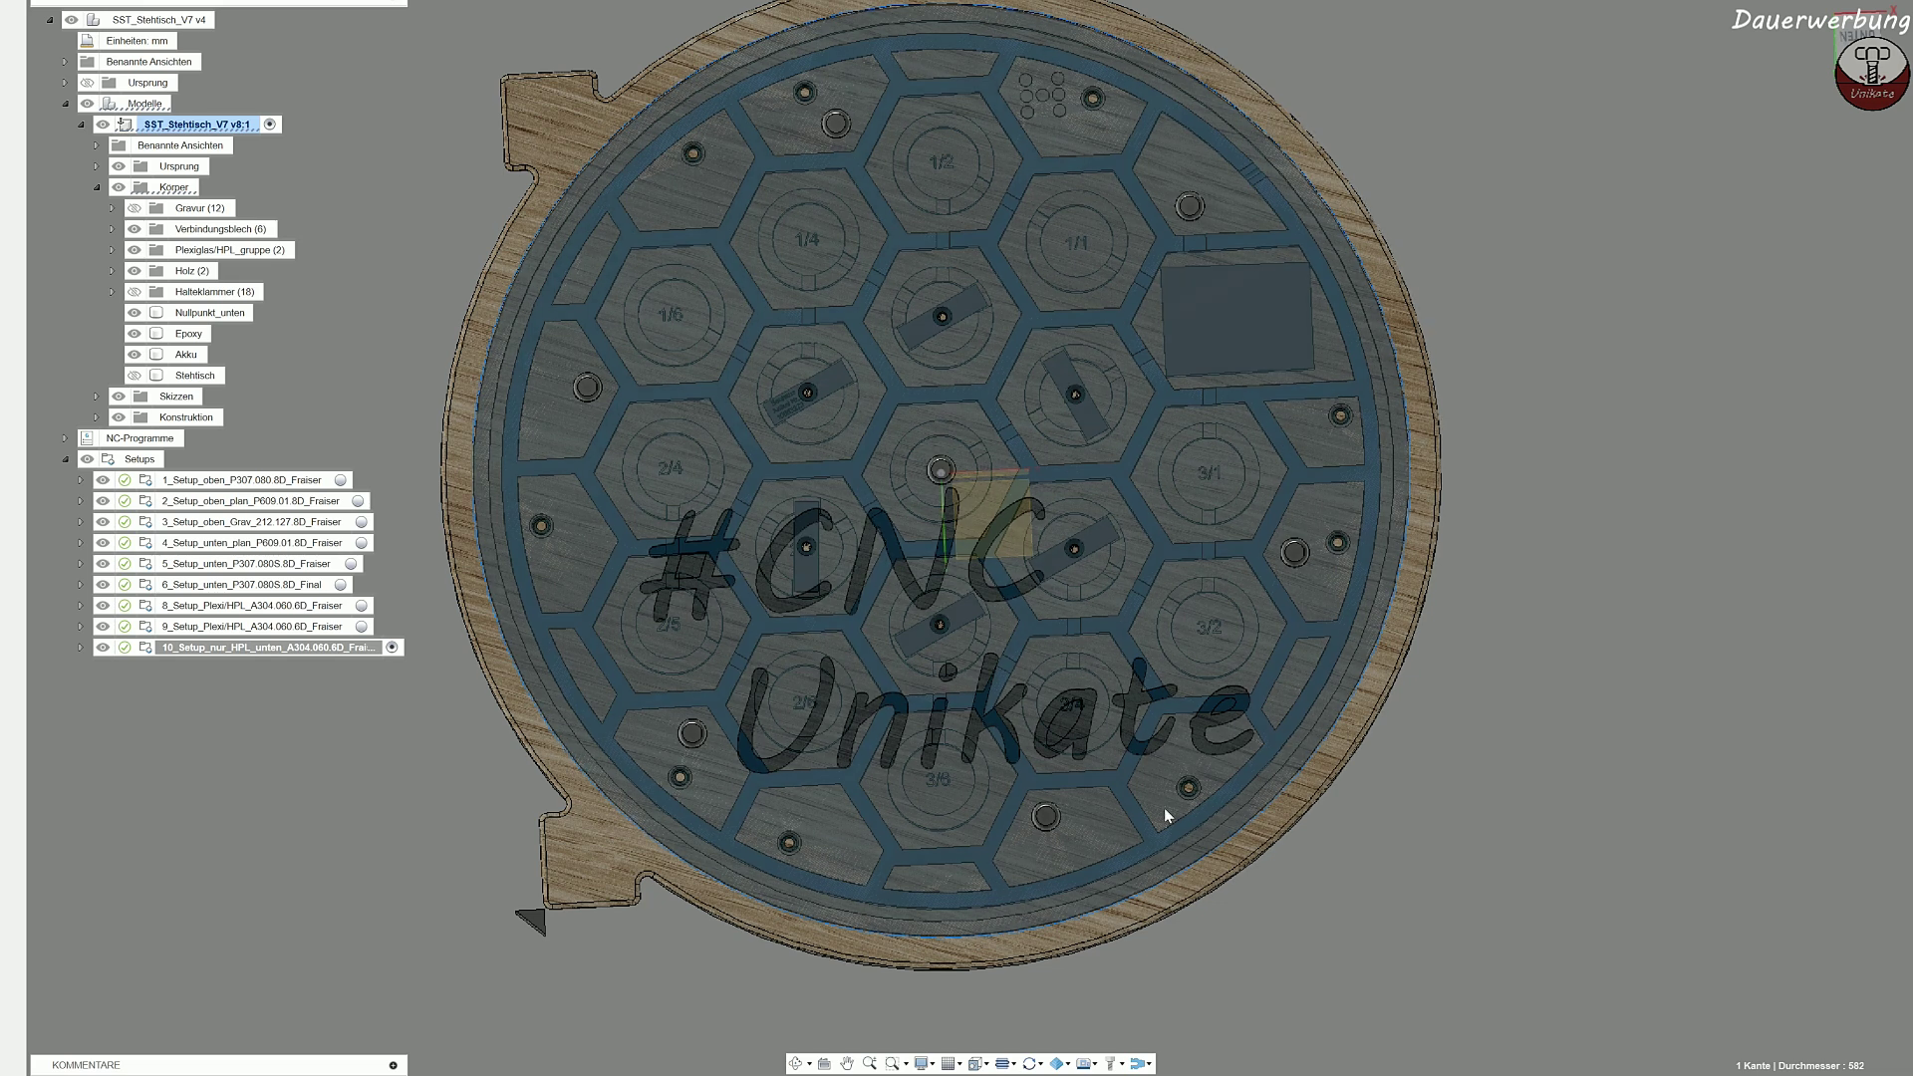
middle_click_drag(960, 614, 917, 642)
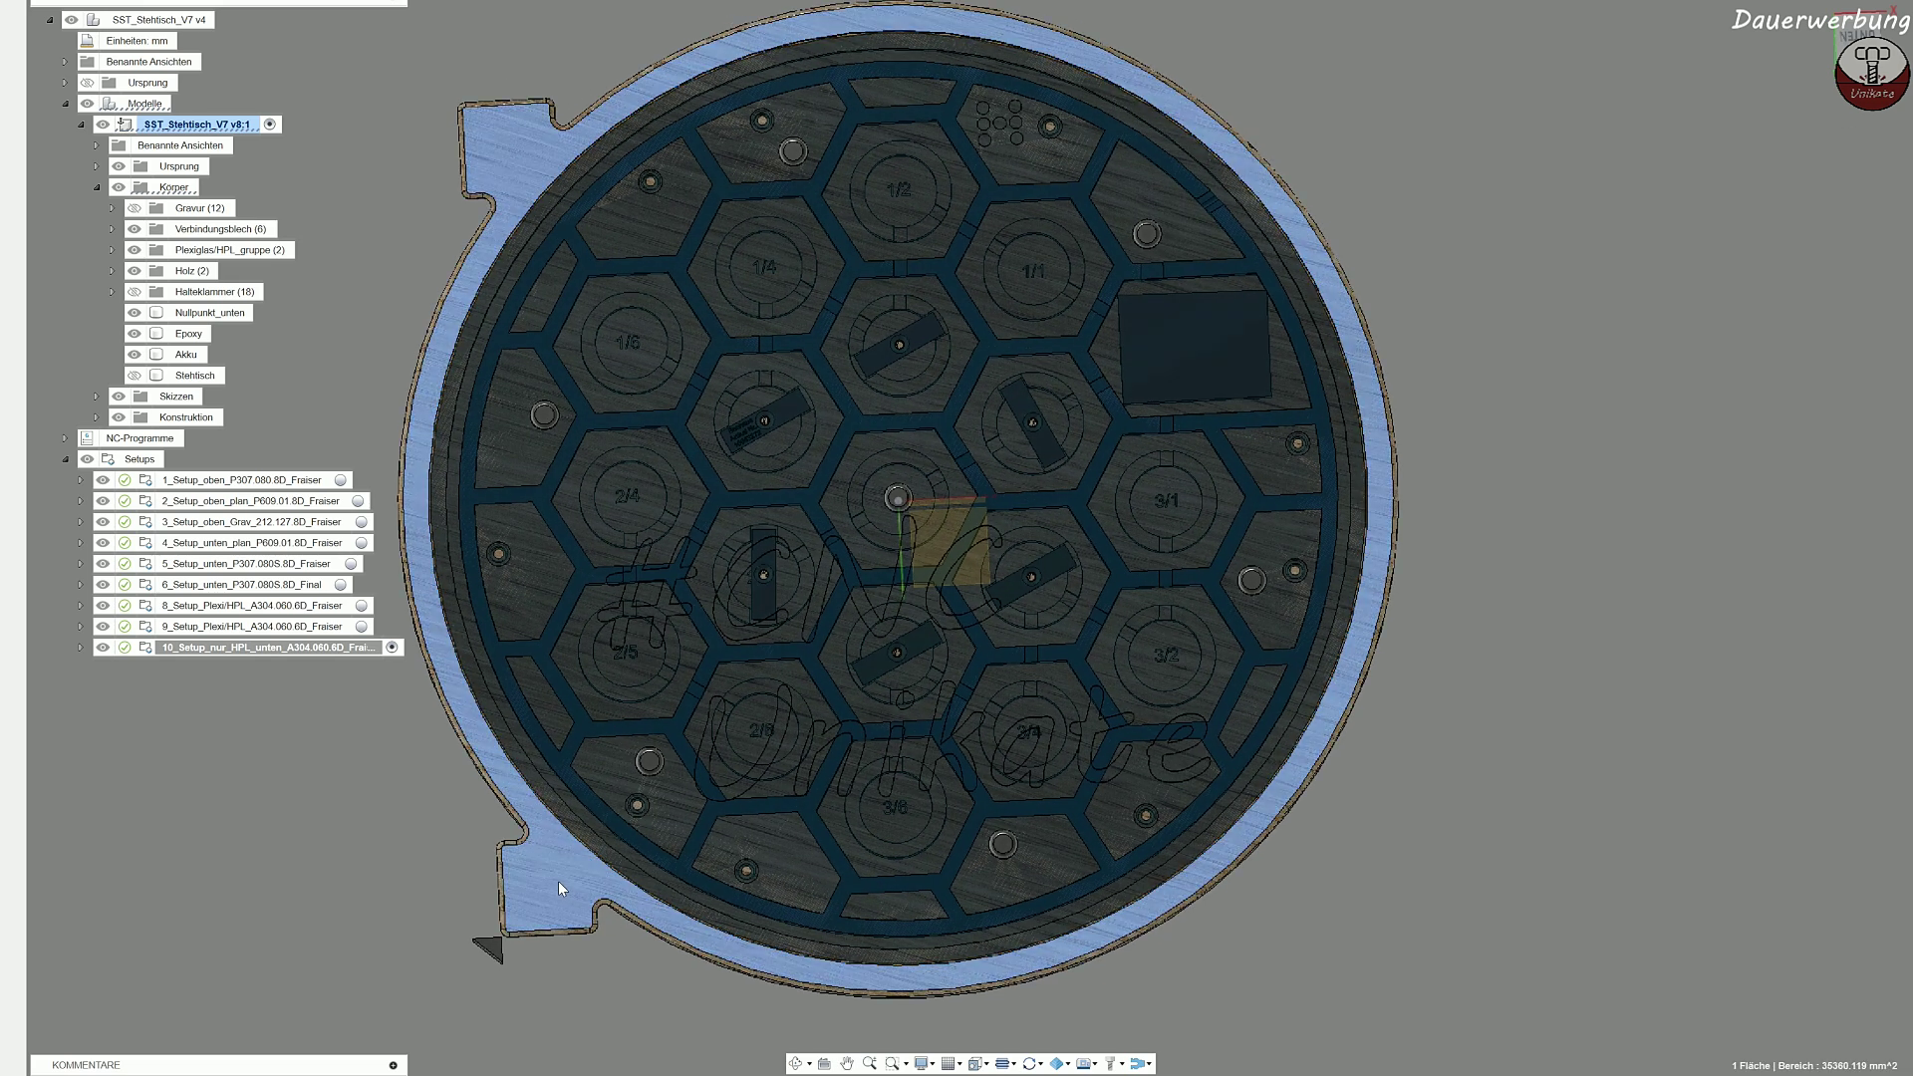
left_click(417, 909)
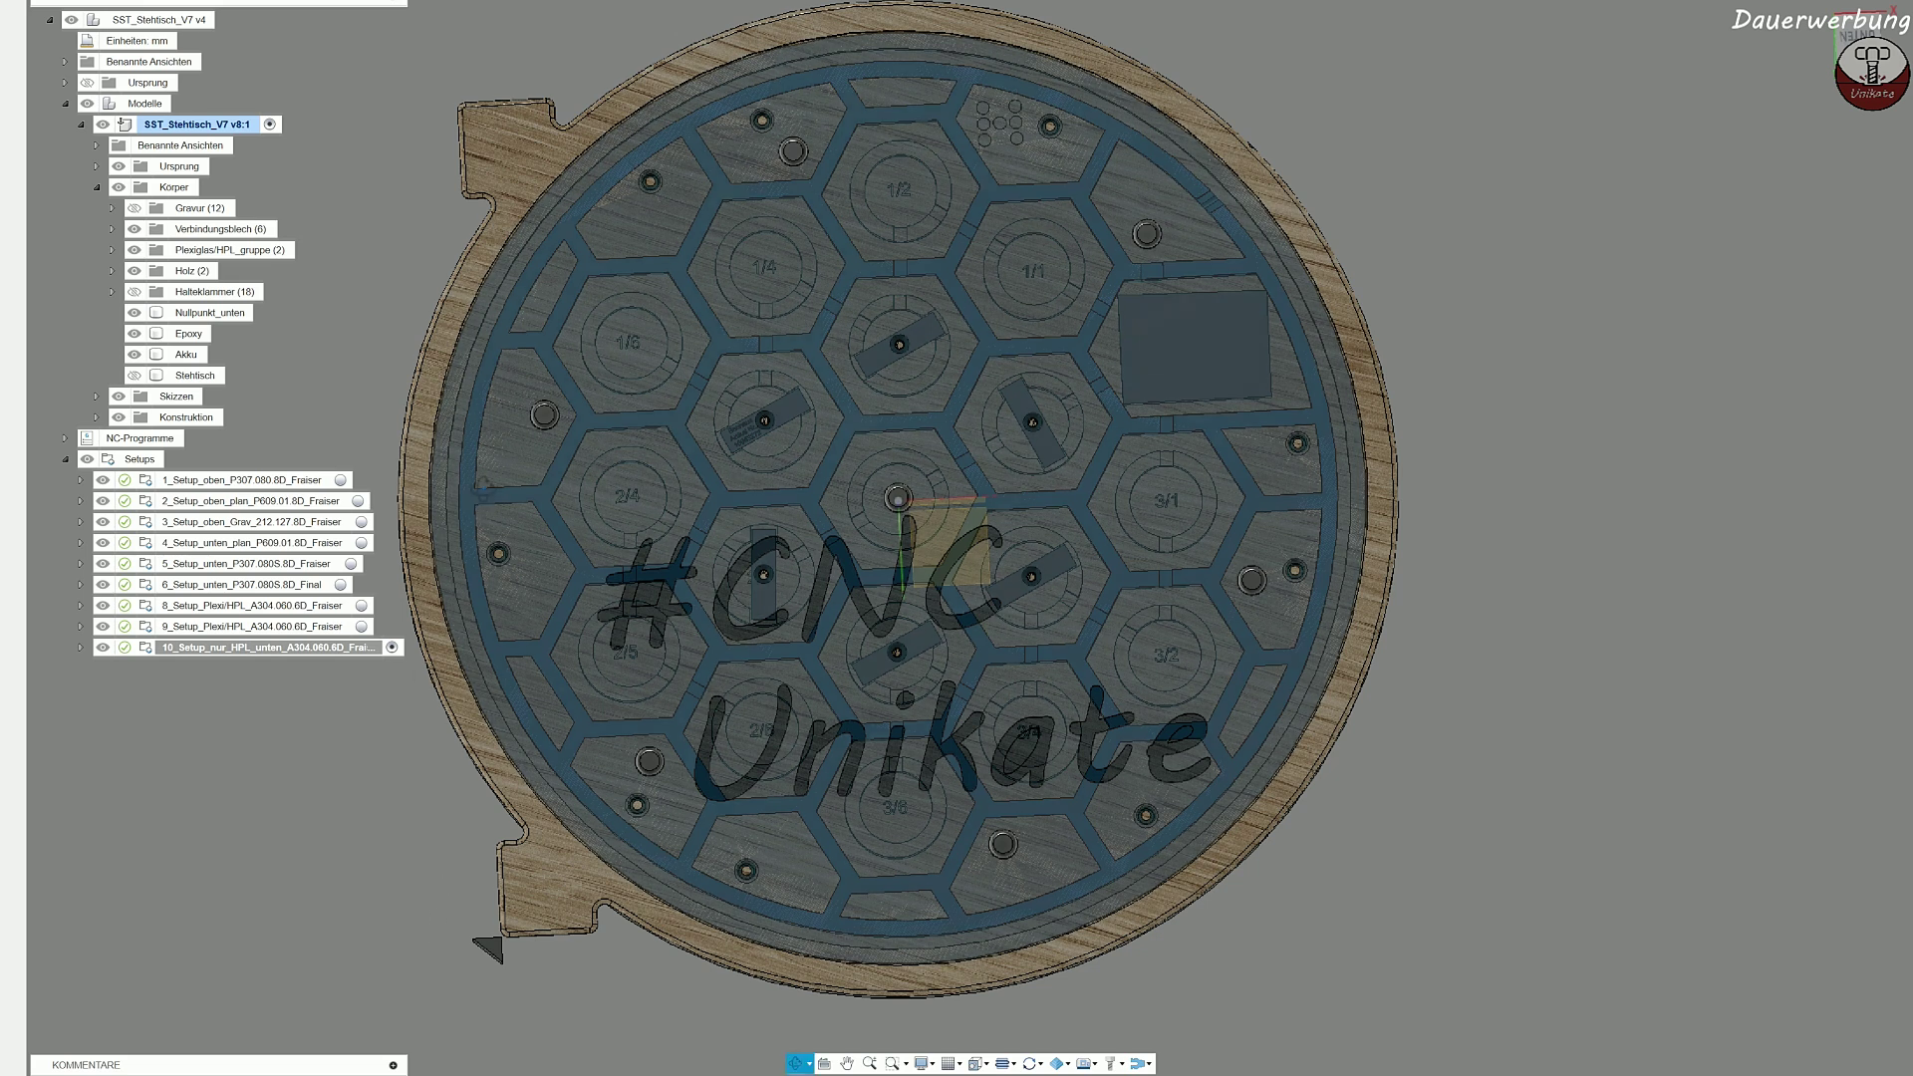
middle_click_drag(439, 869, 476, 492, "shift")
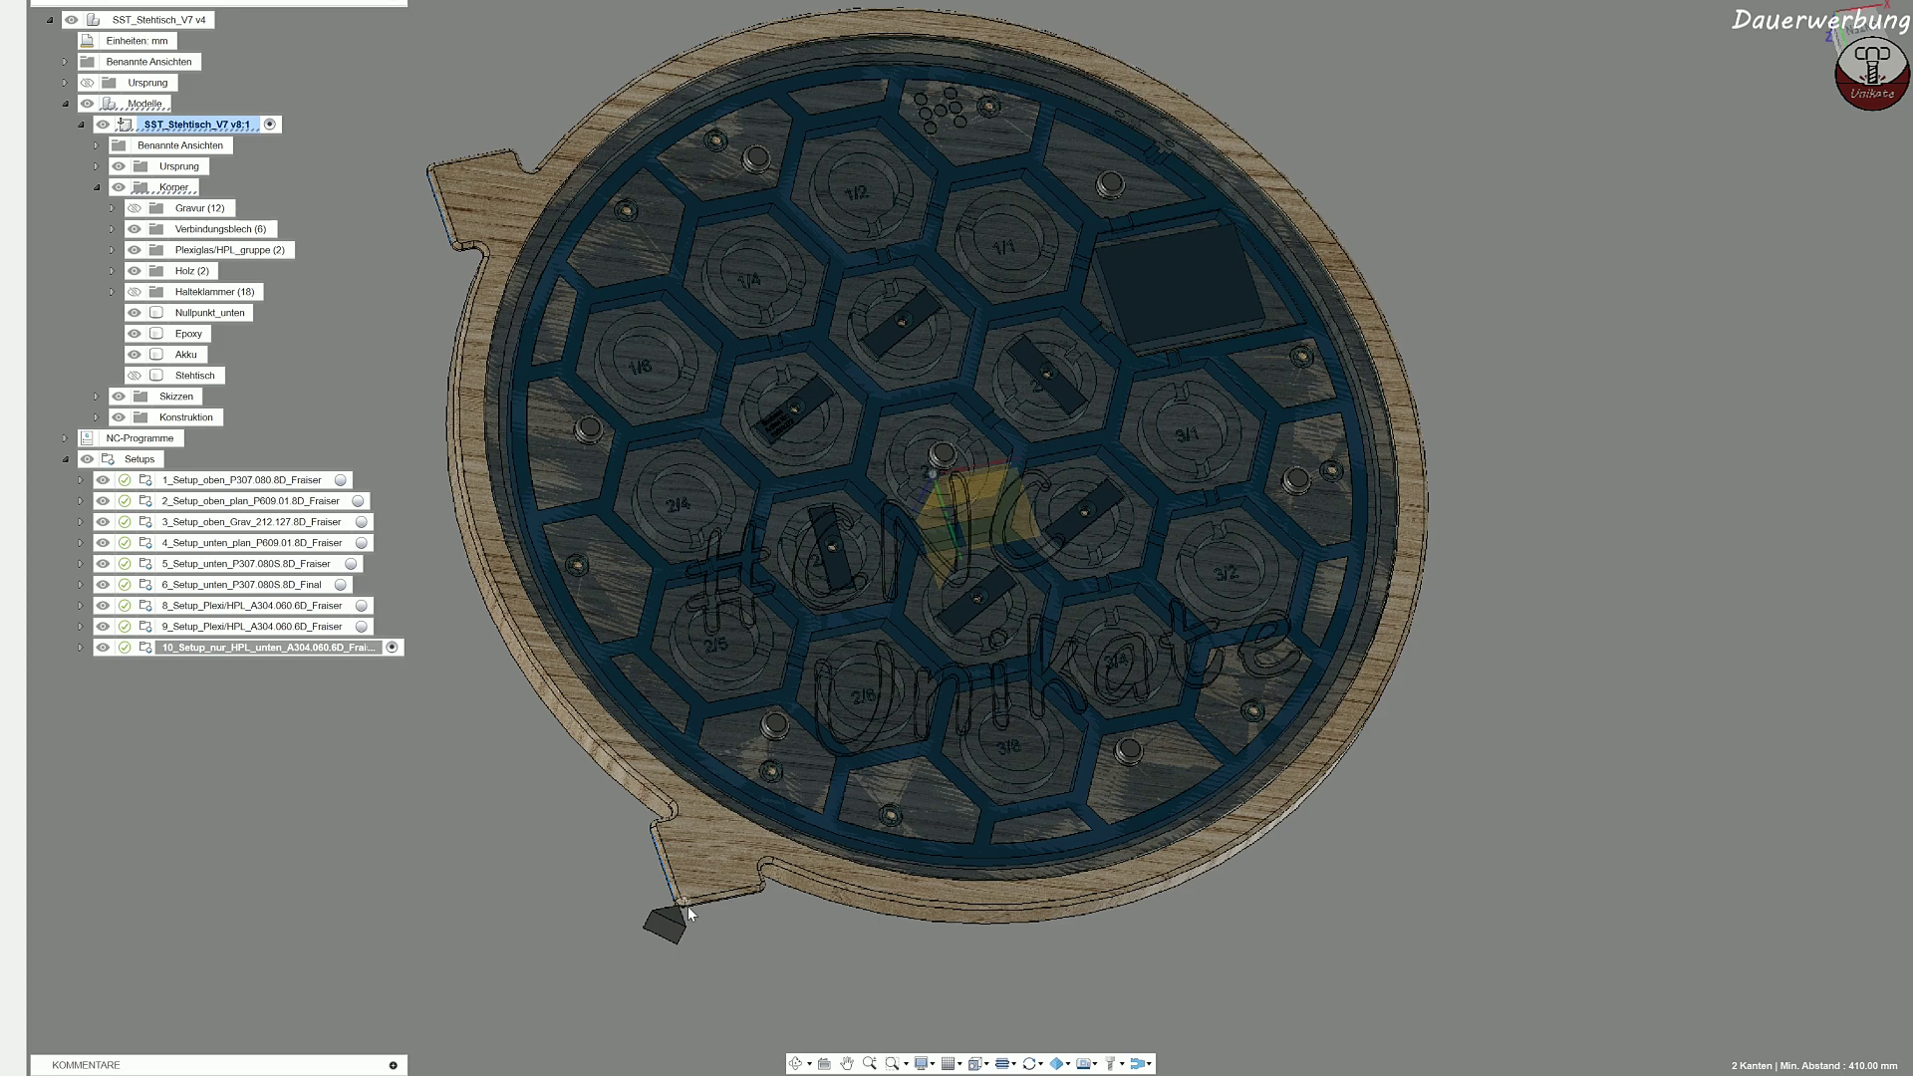
left_click(647, 893)
Step: Expand 1_Setup_oben_P307.080.8D_Fraiser, review its setup and stock settings, and close them without changes
middle_click_drag(926, 518, 1116, 707, "shift")
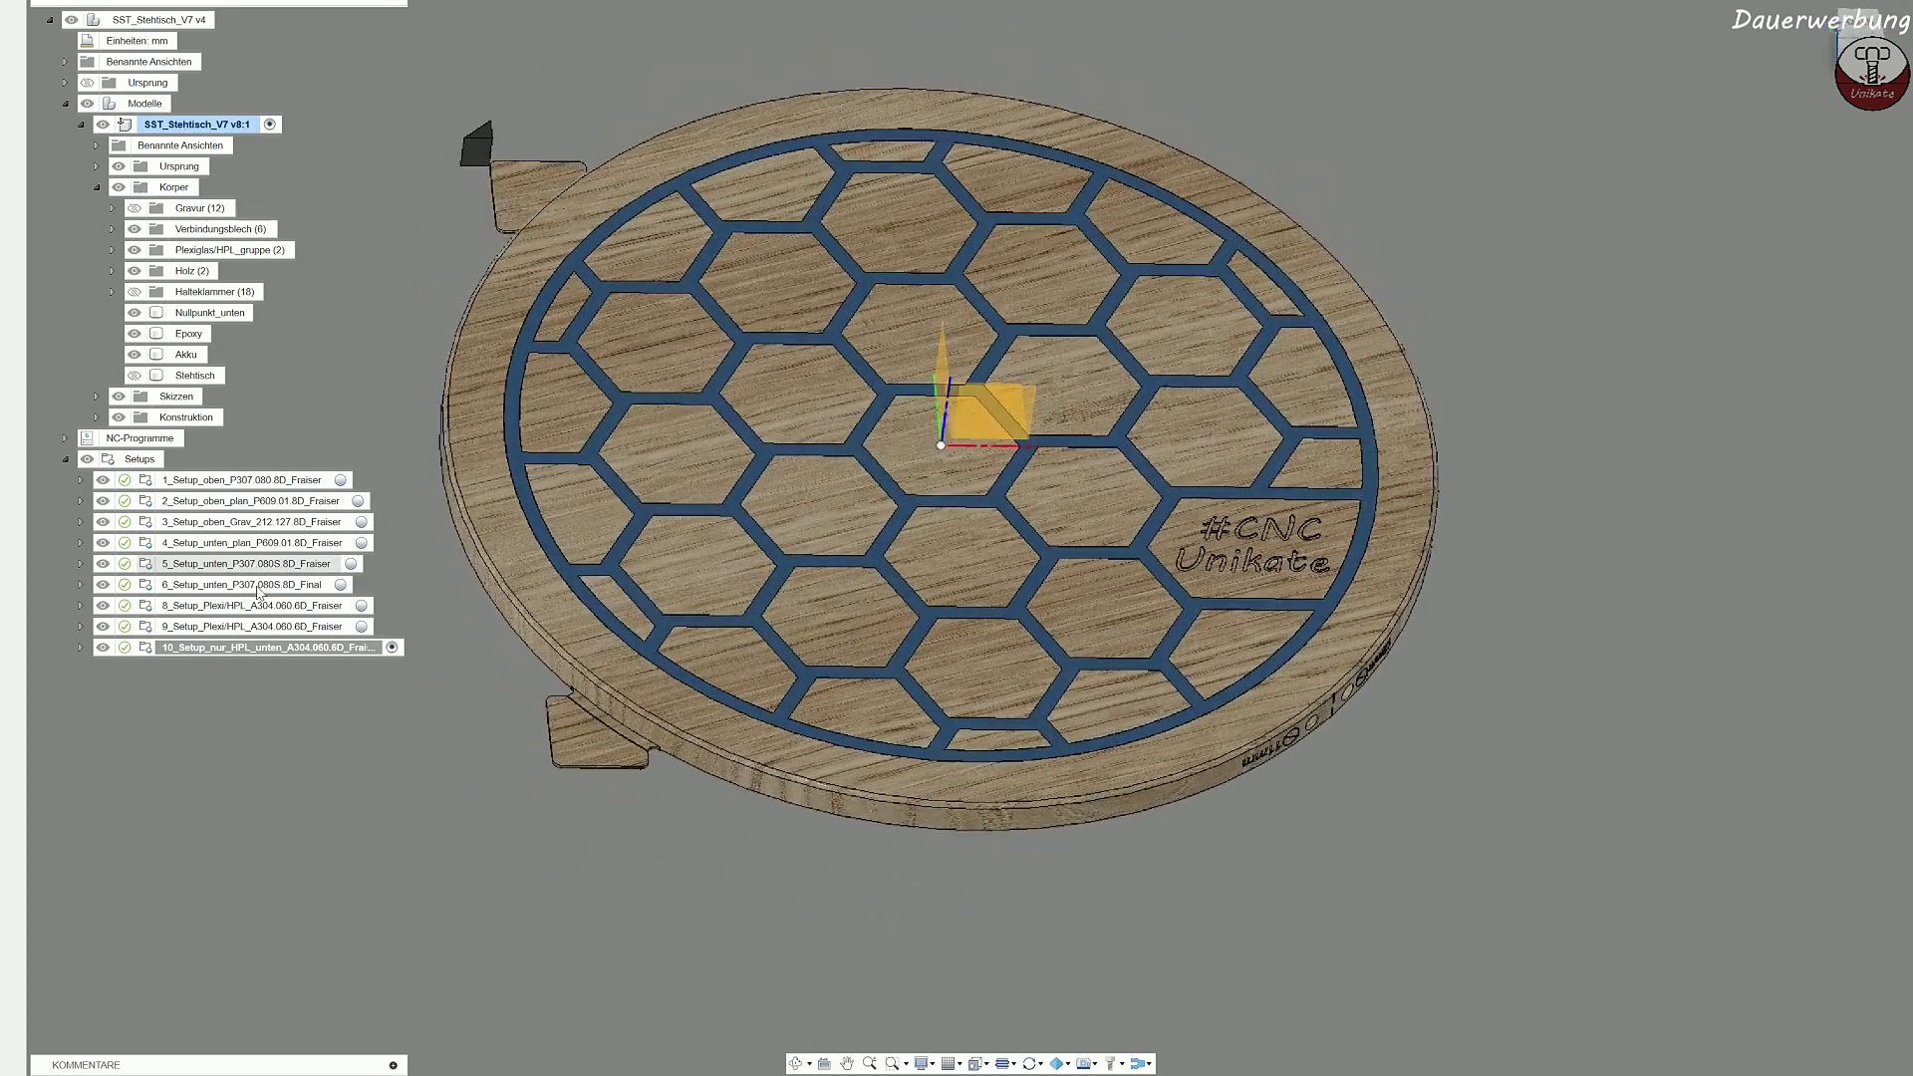
middle_click_drag(578, 575, 557, 647, "shift")
left_click(83, 481)
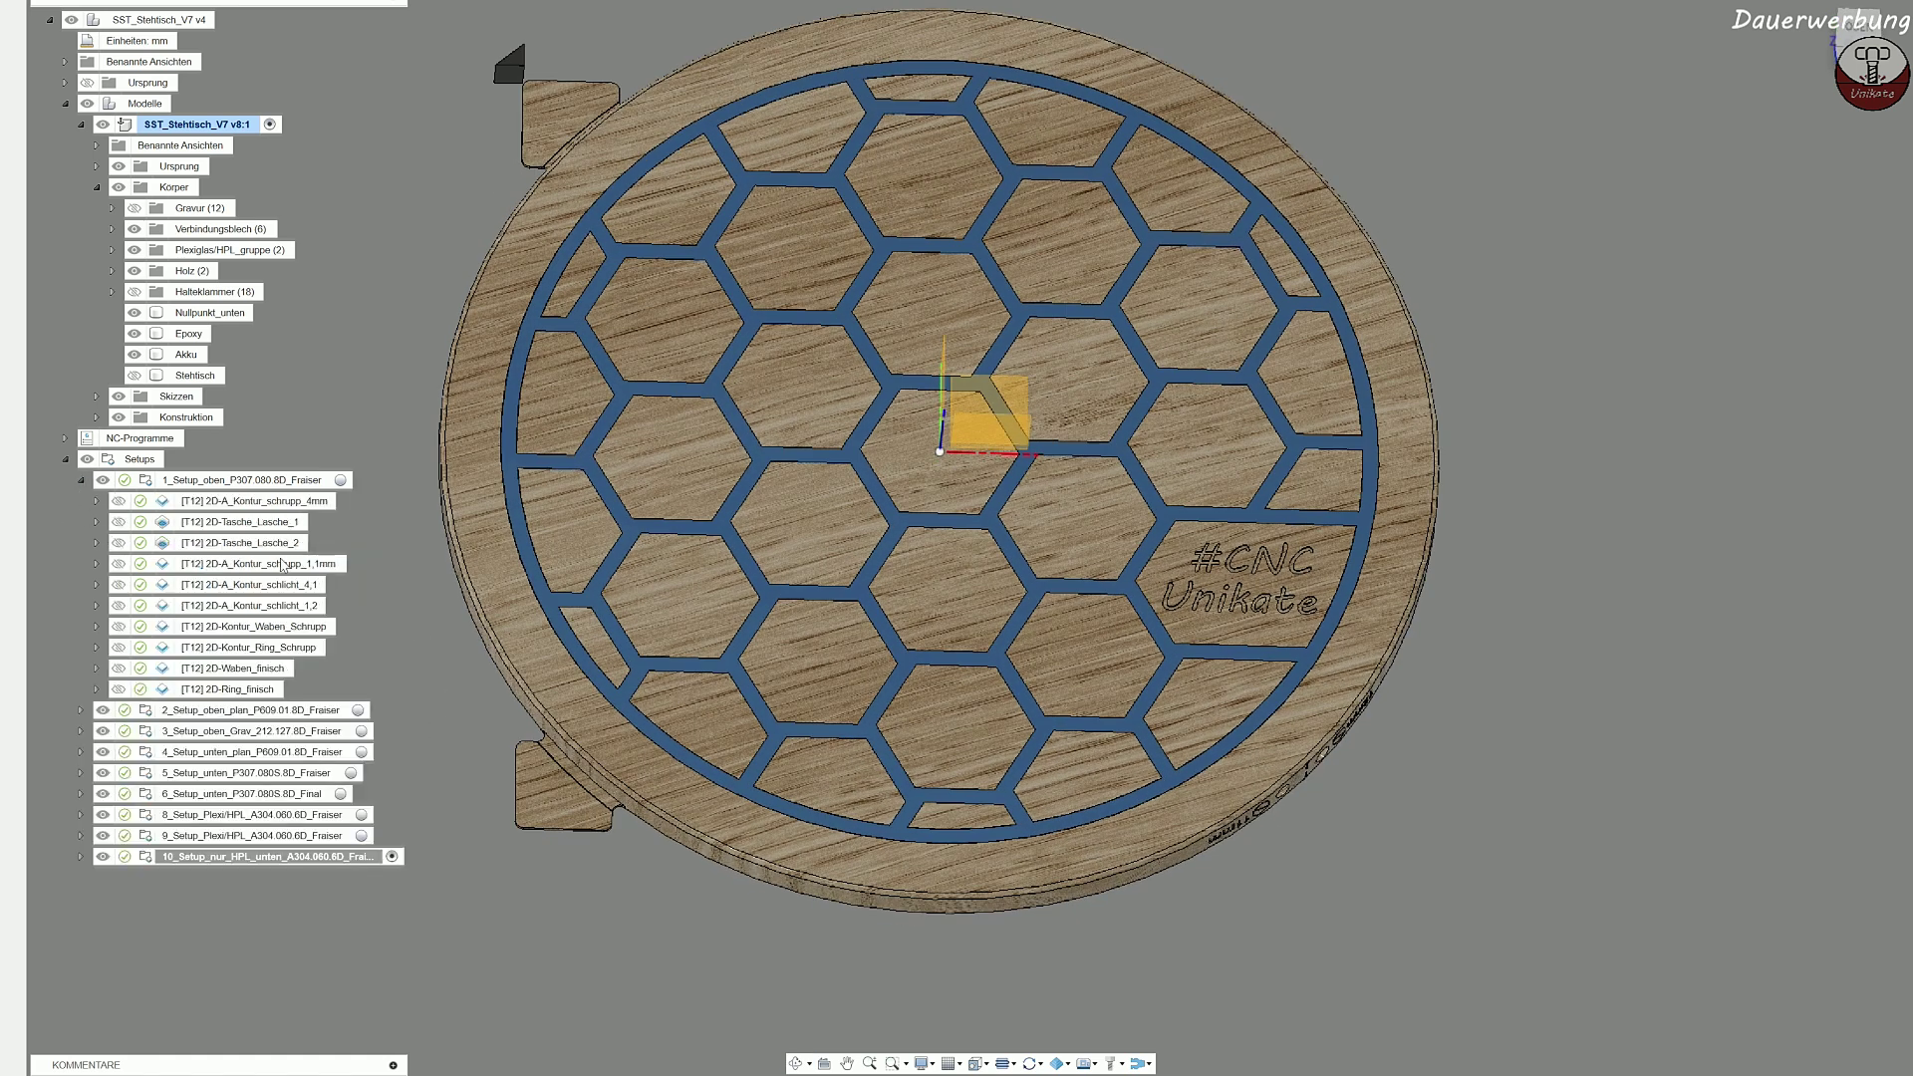
double_click(239, 480)
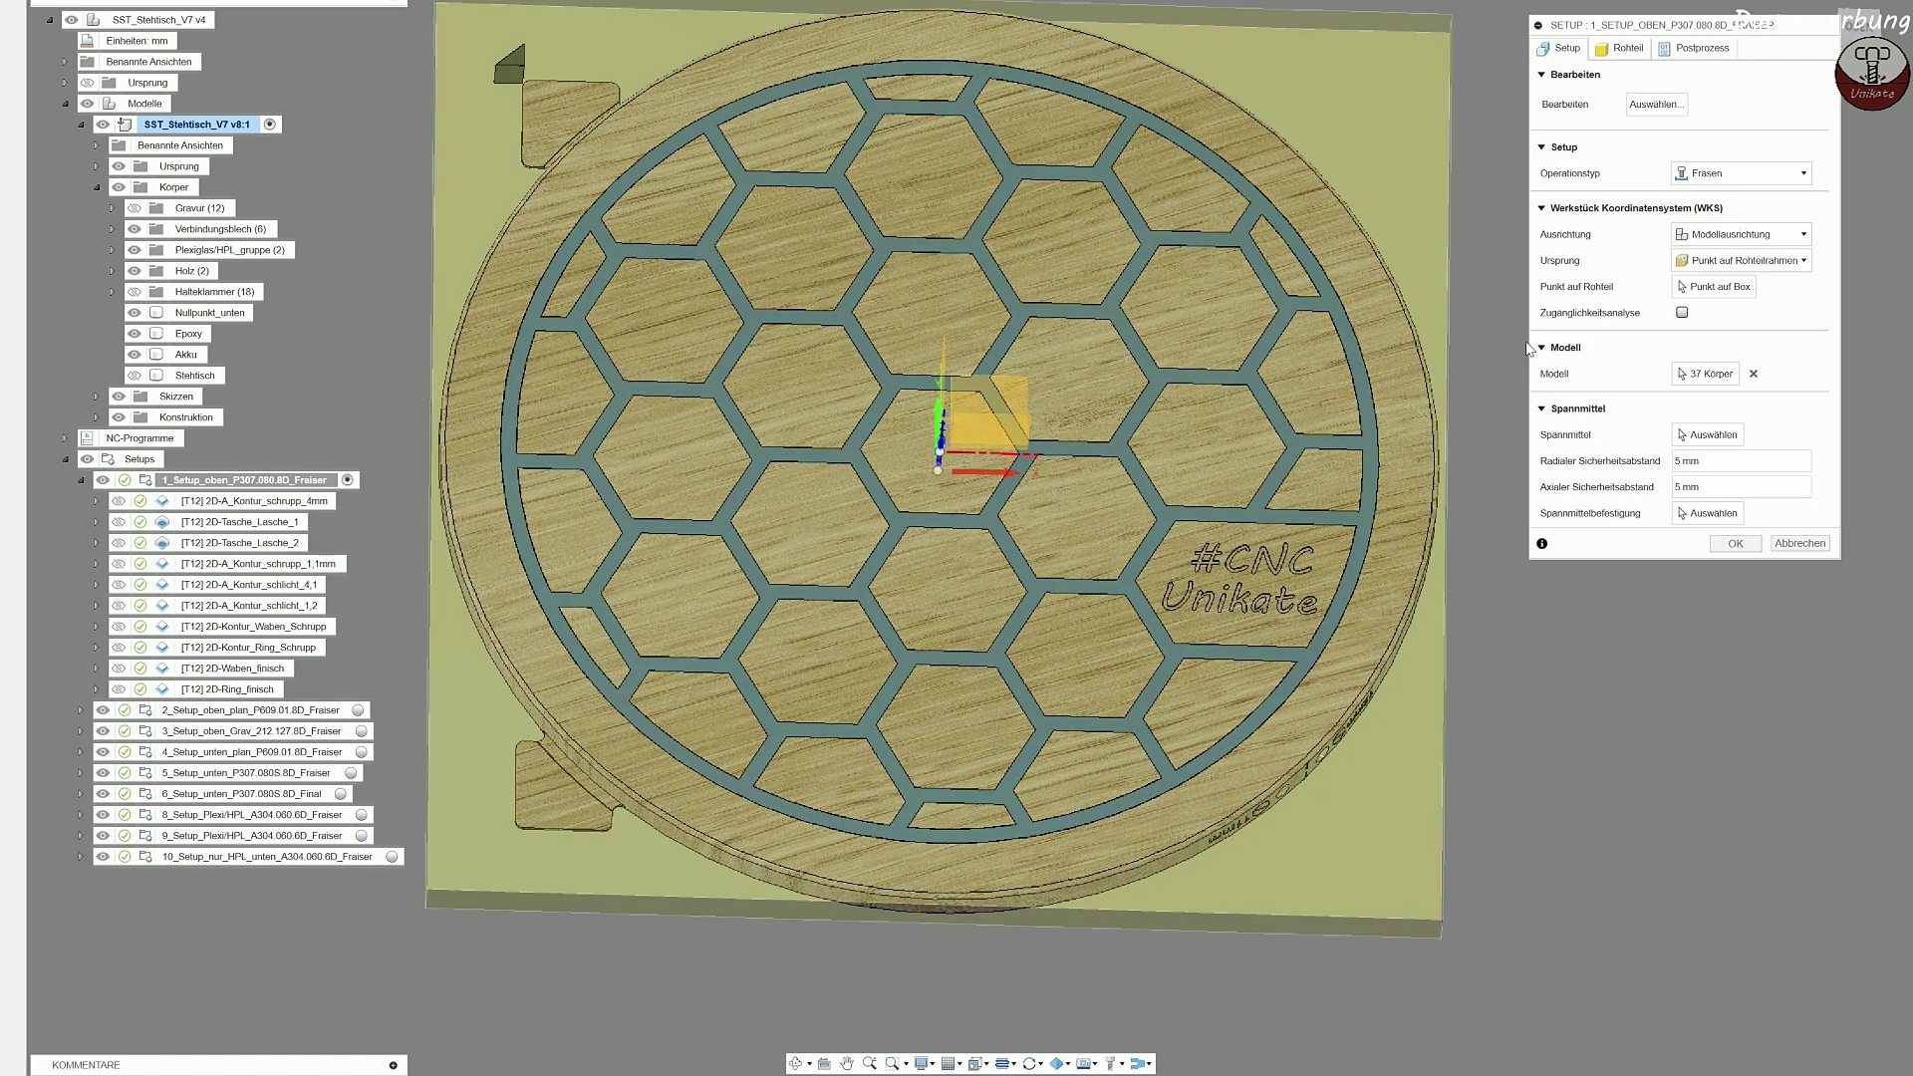
left_click(1626, 49)
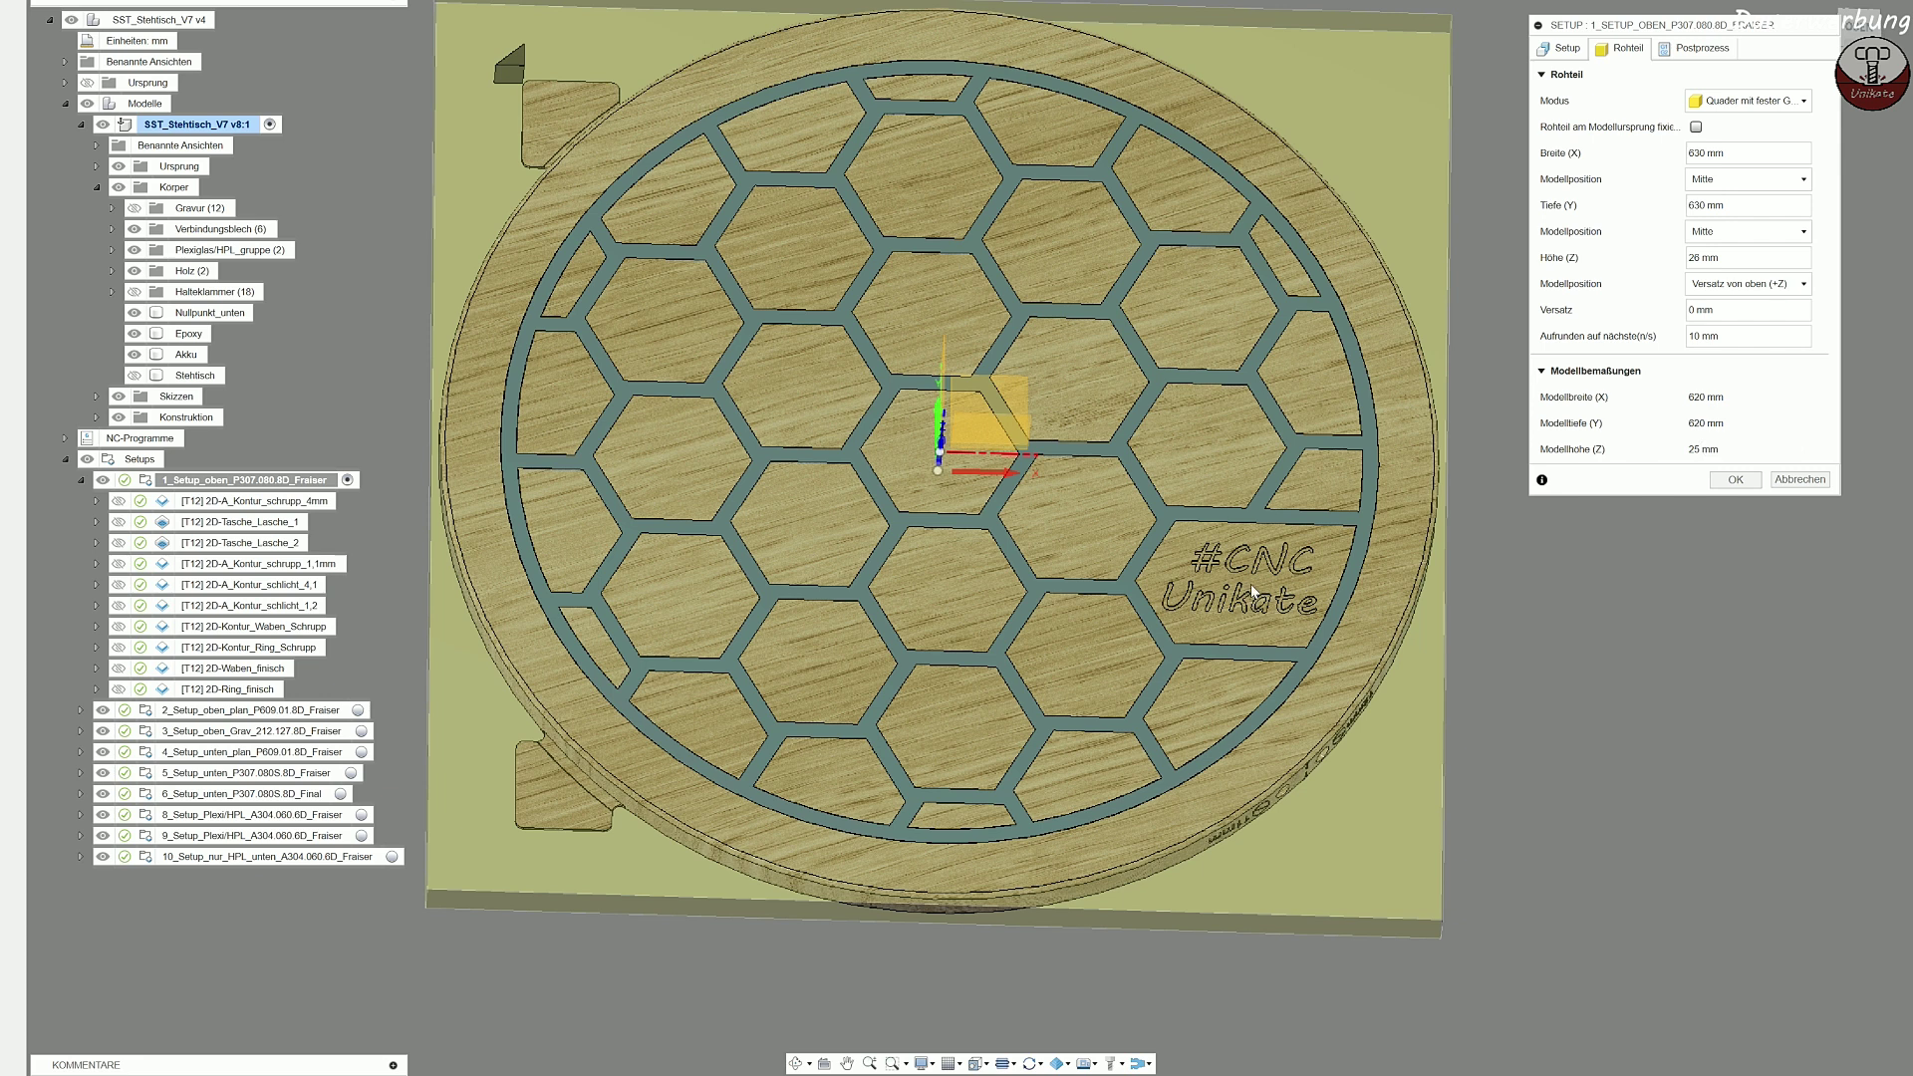
left_click(1799, 480)
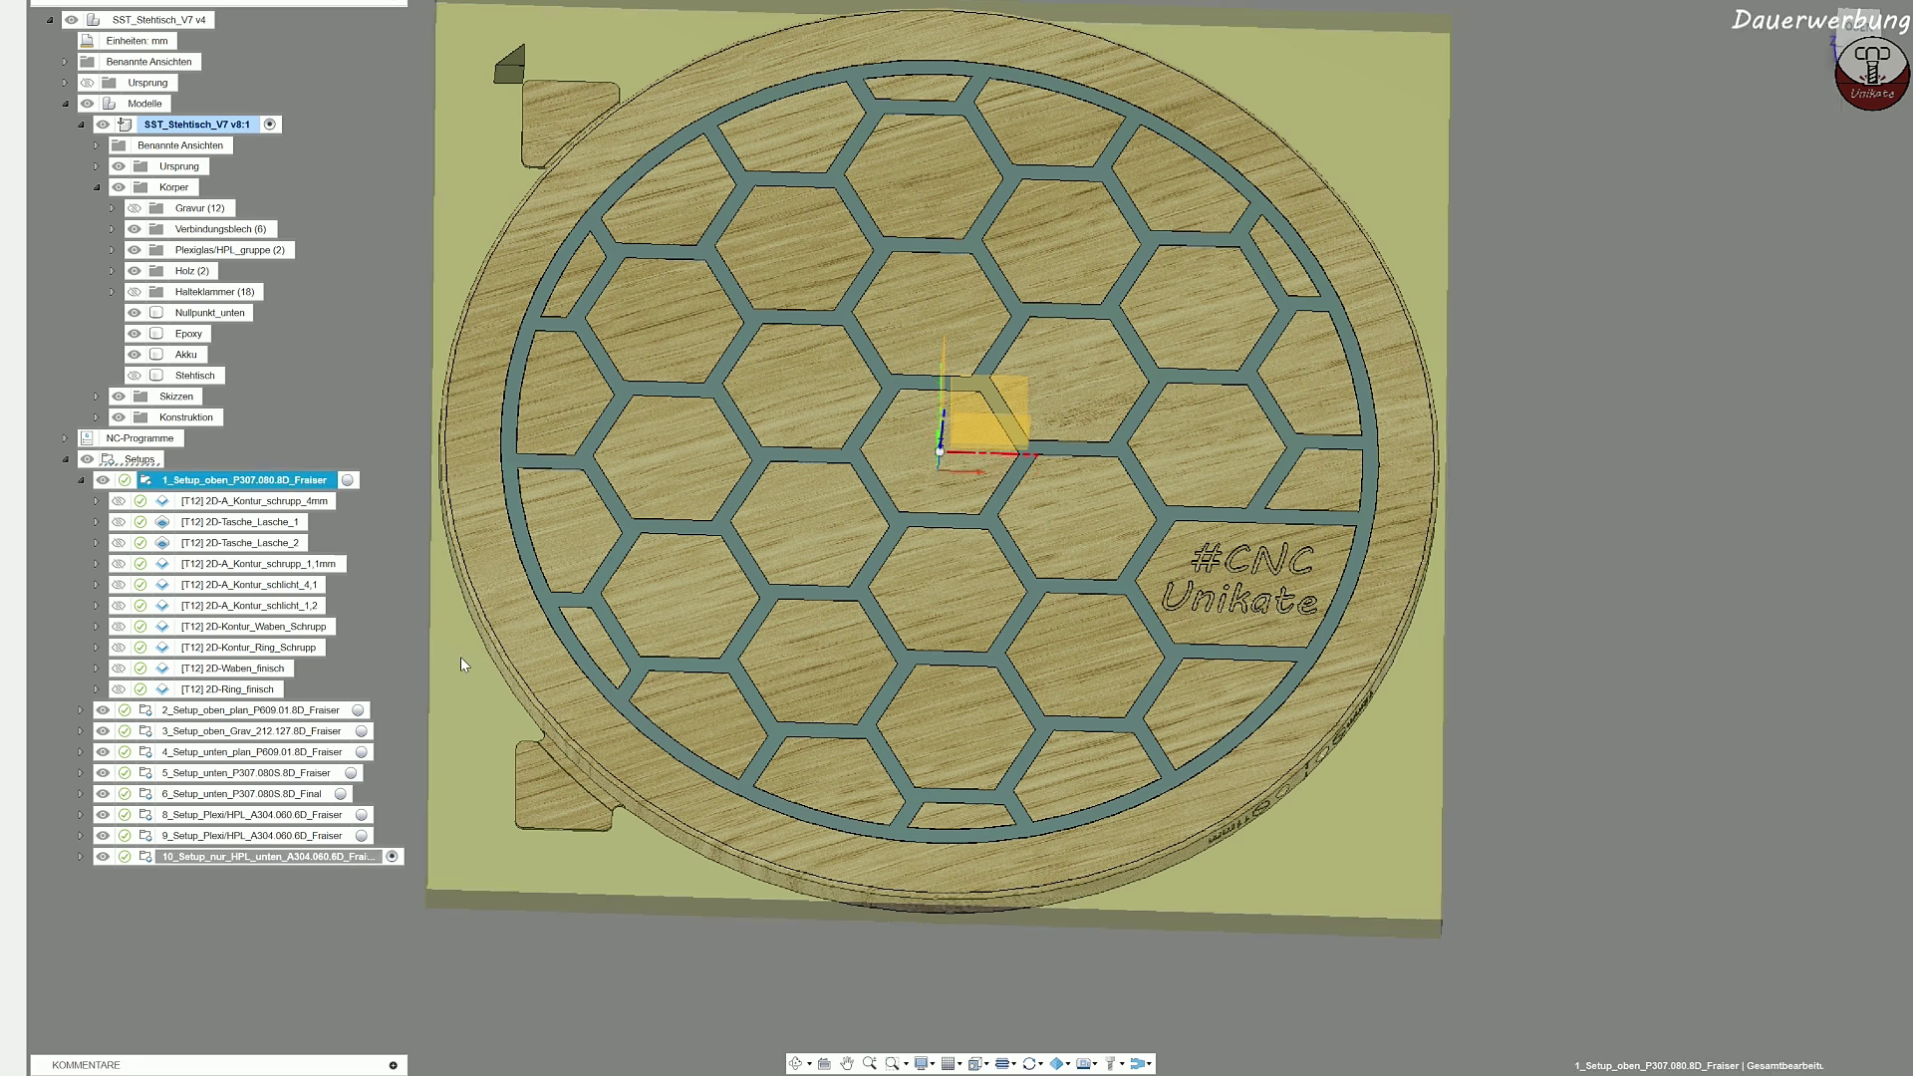
Step: Review the tool, geometry and height settings of the roughing operation 2D-A_Kontur_schrupp_4mm and close them without changes
left_click(307, 502)
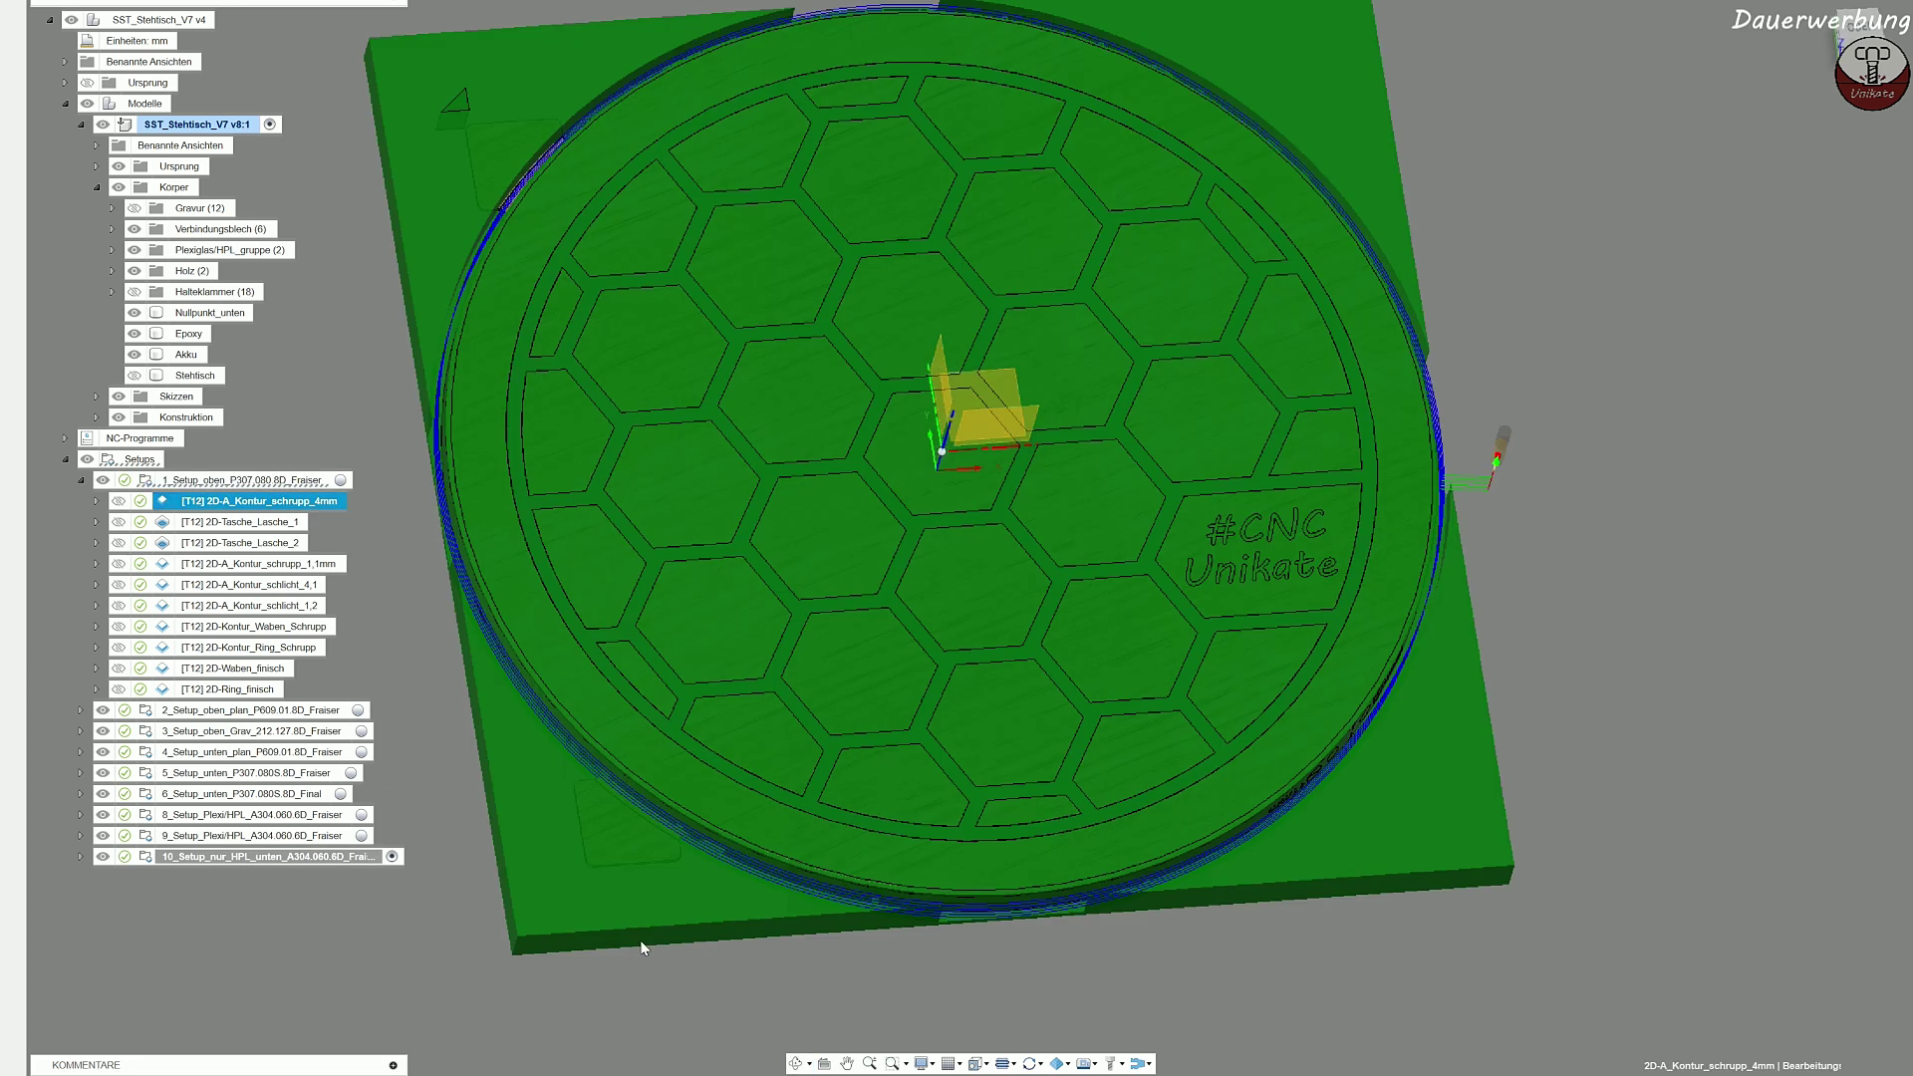
middle_click_drag(612, 868, 607, 842, "shift")
double_click(274, 501)
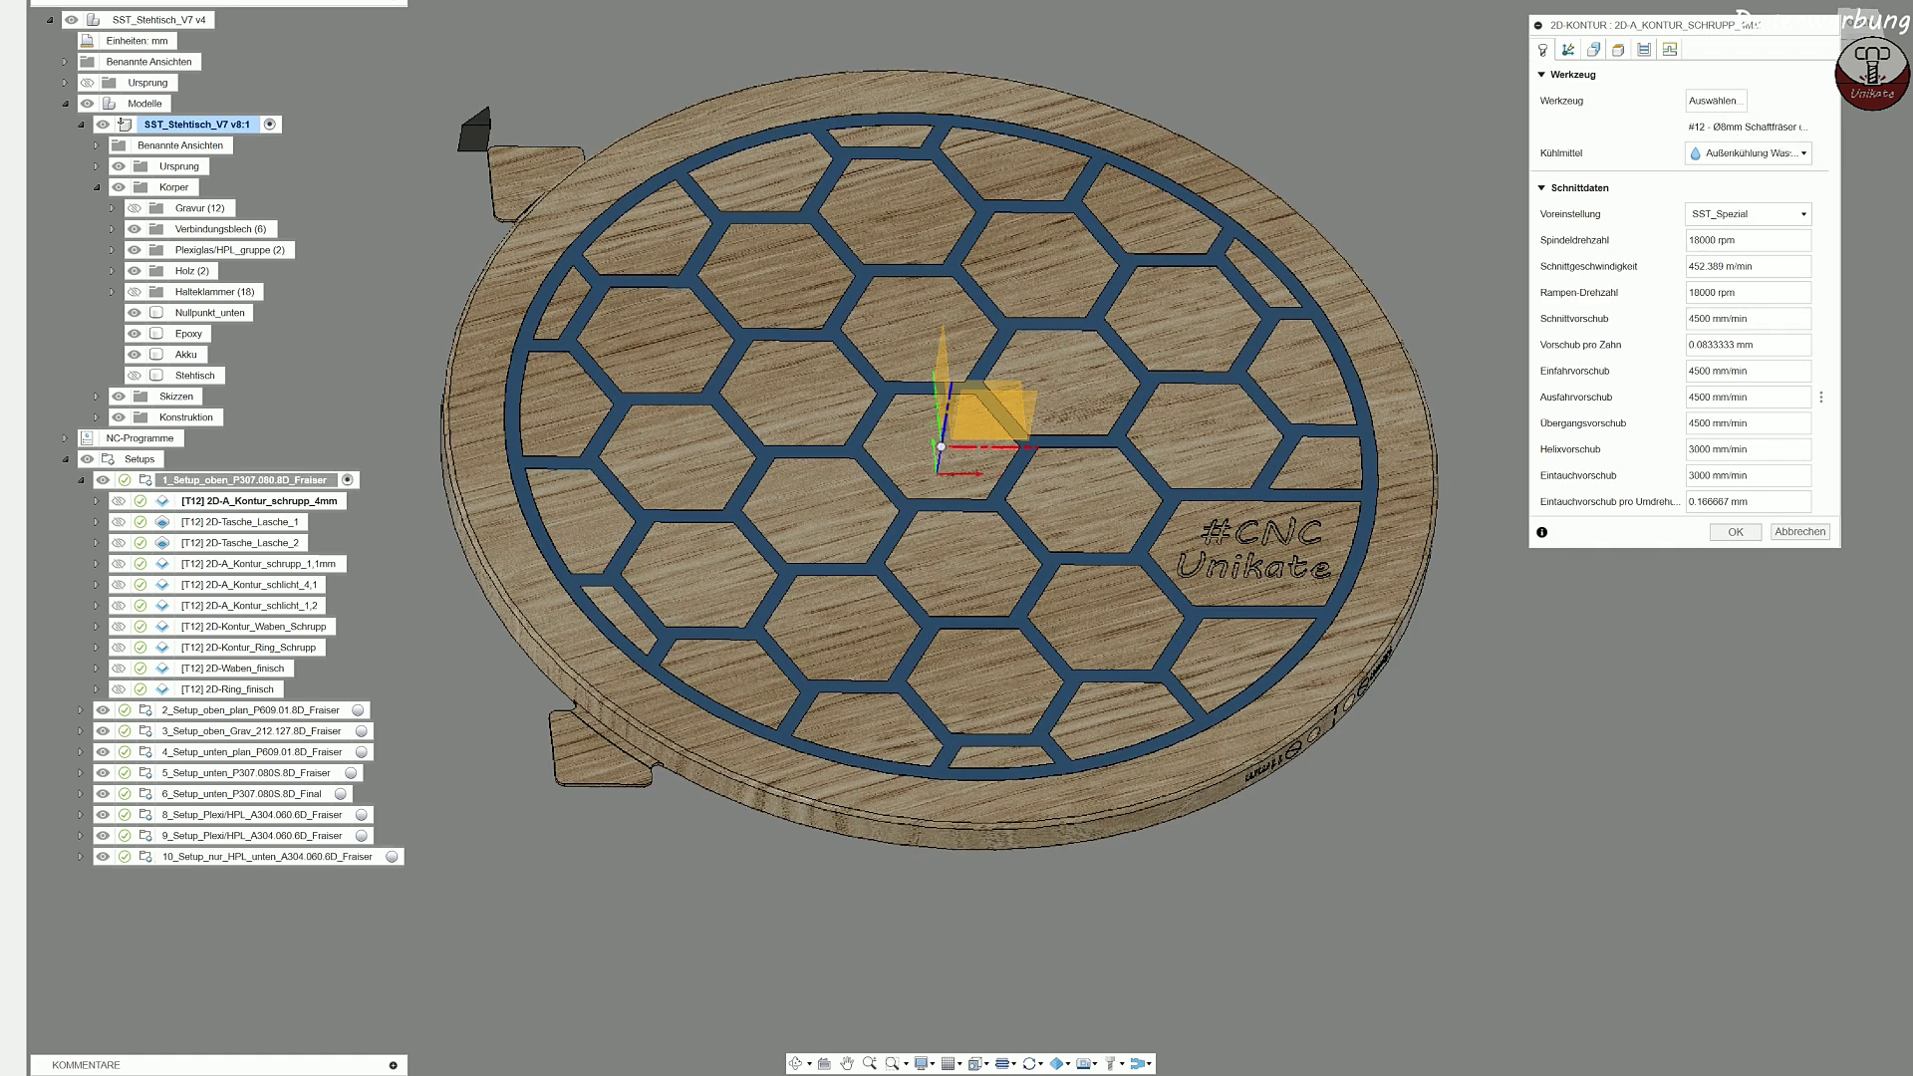
left_click(1594, 52)
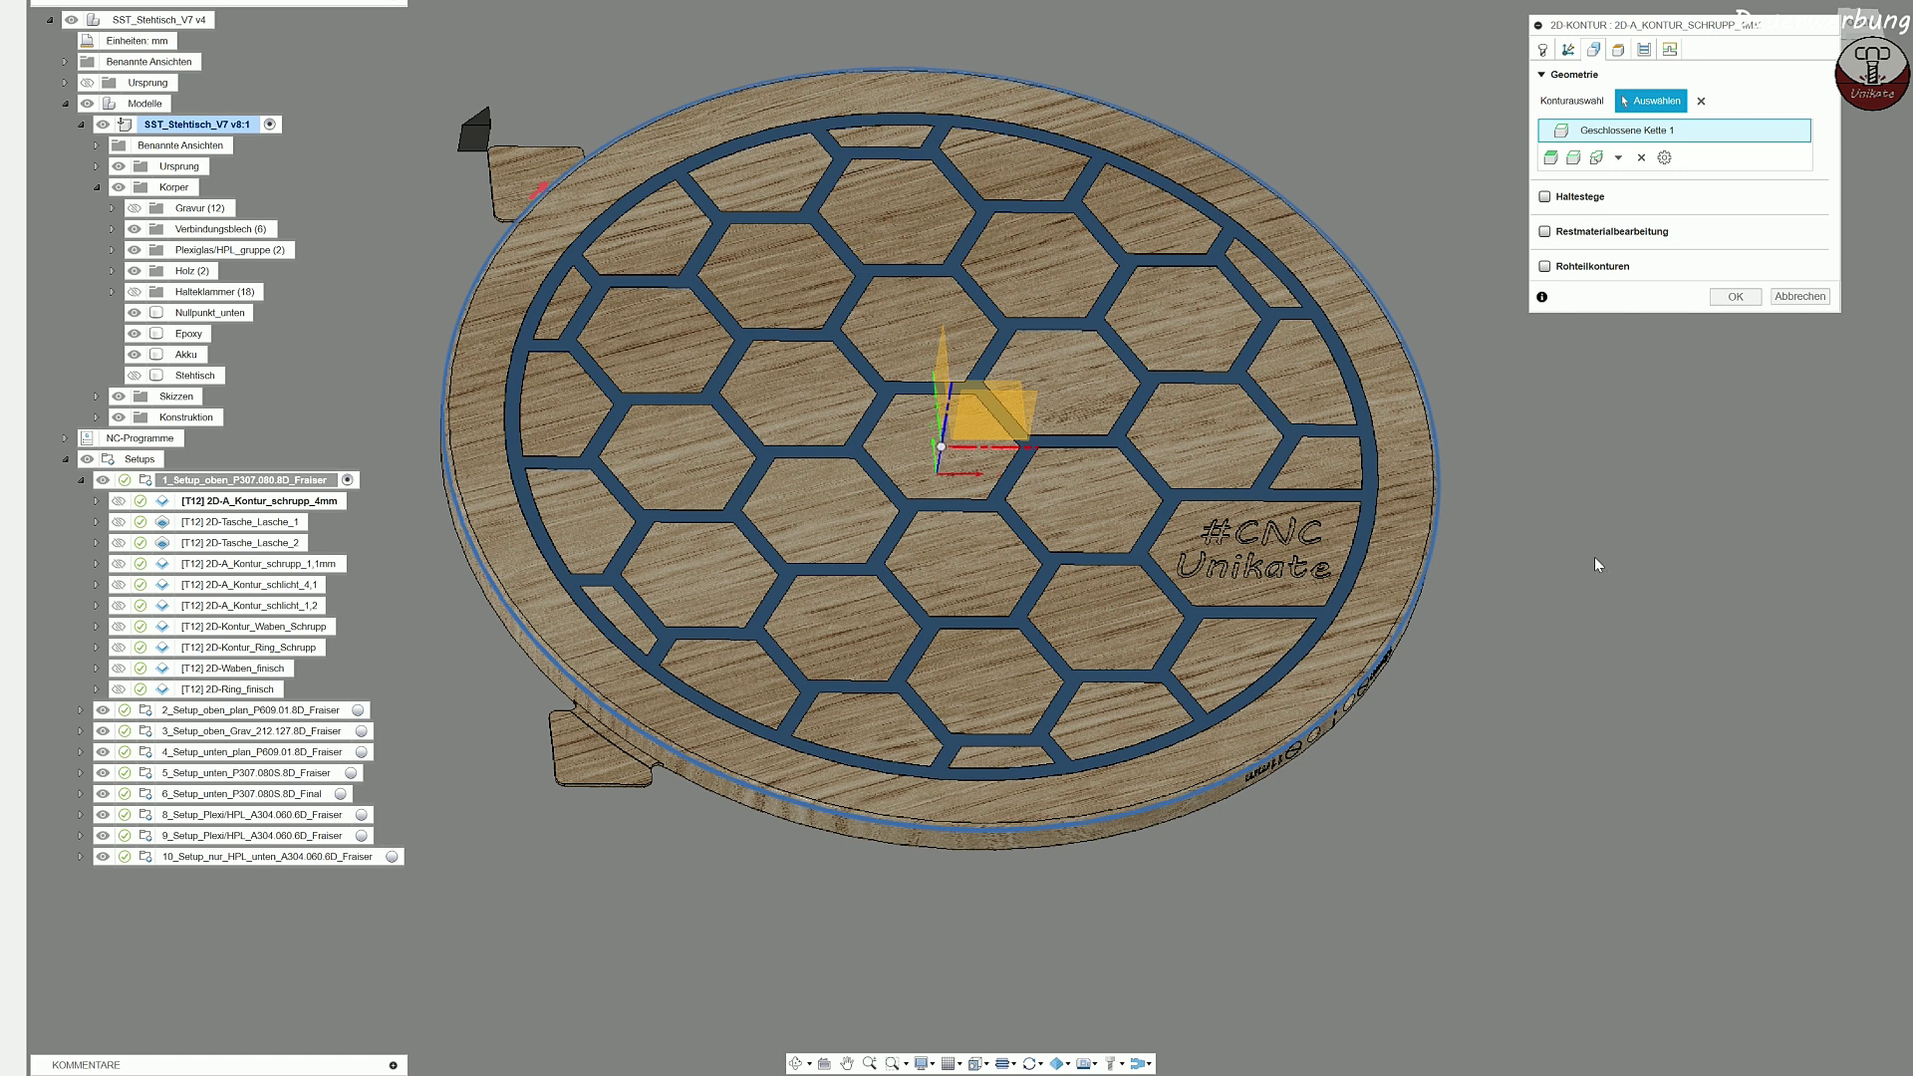
left_click(1617, 51)
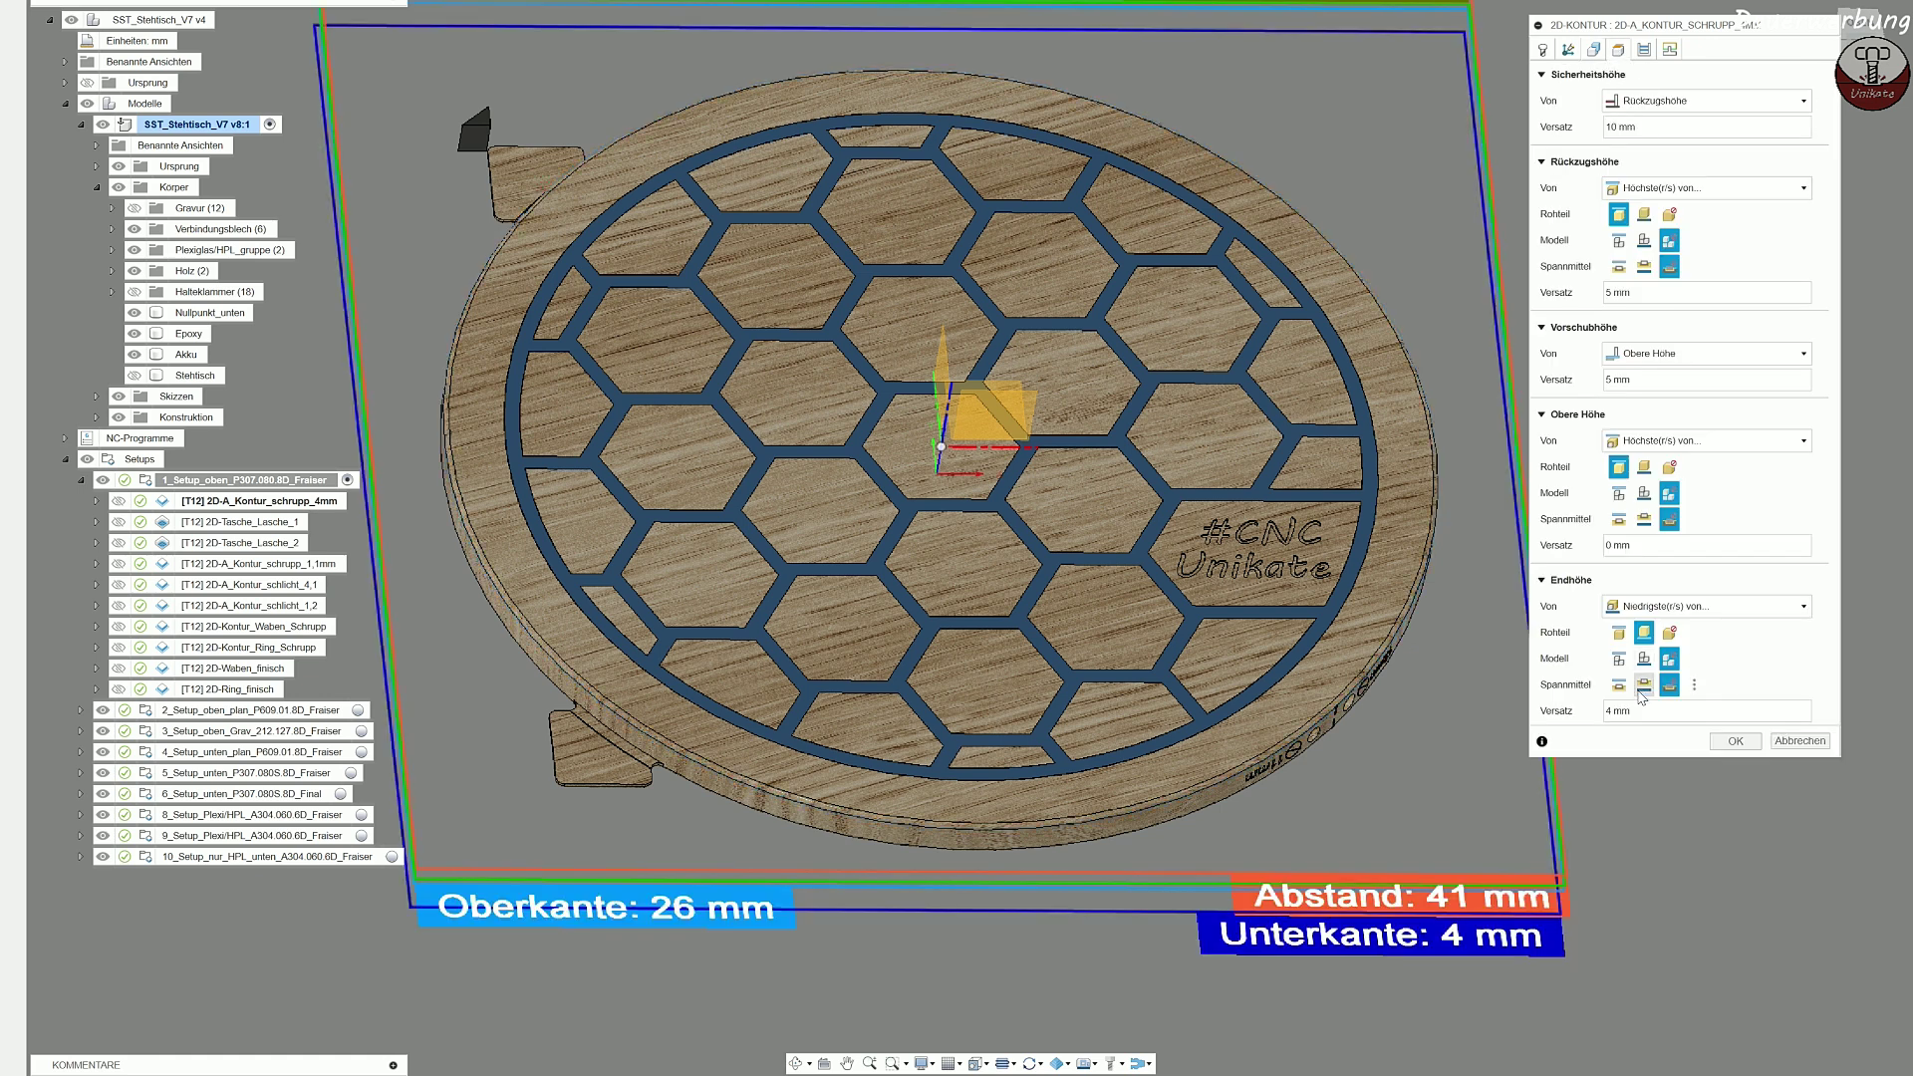
left_click(1808, 743)
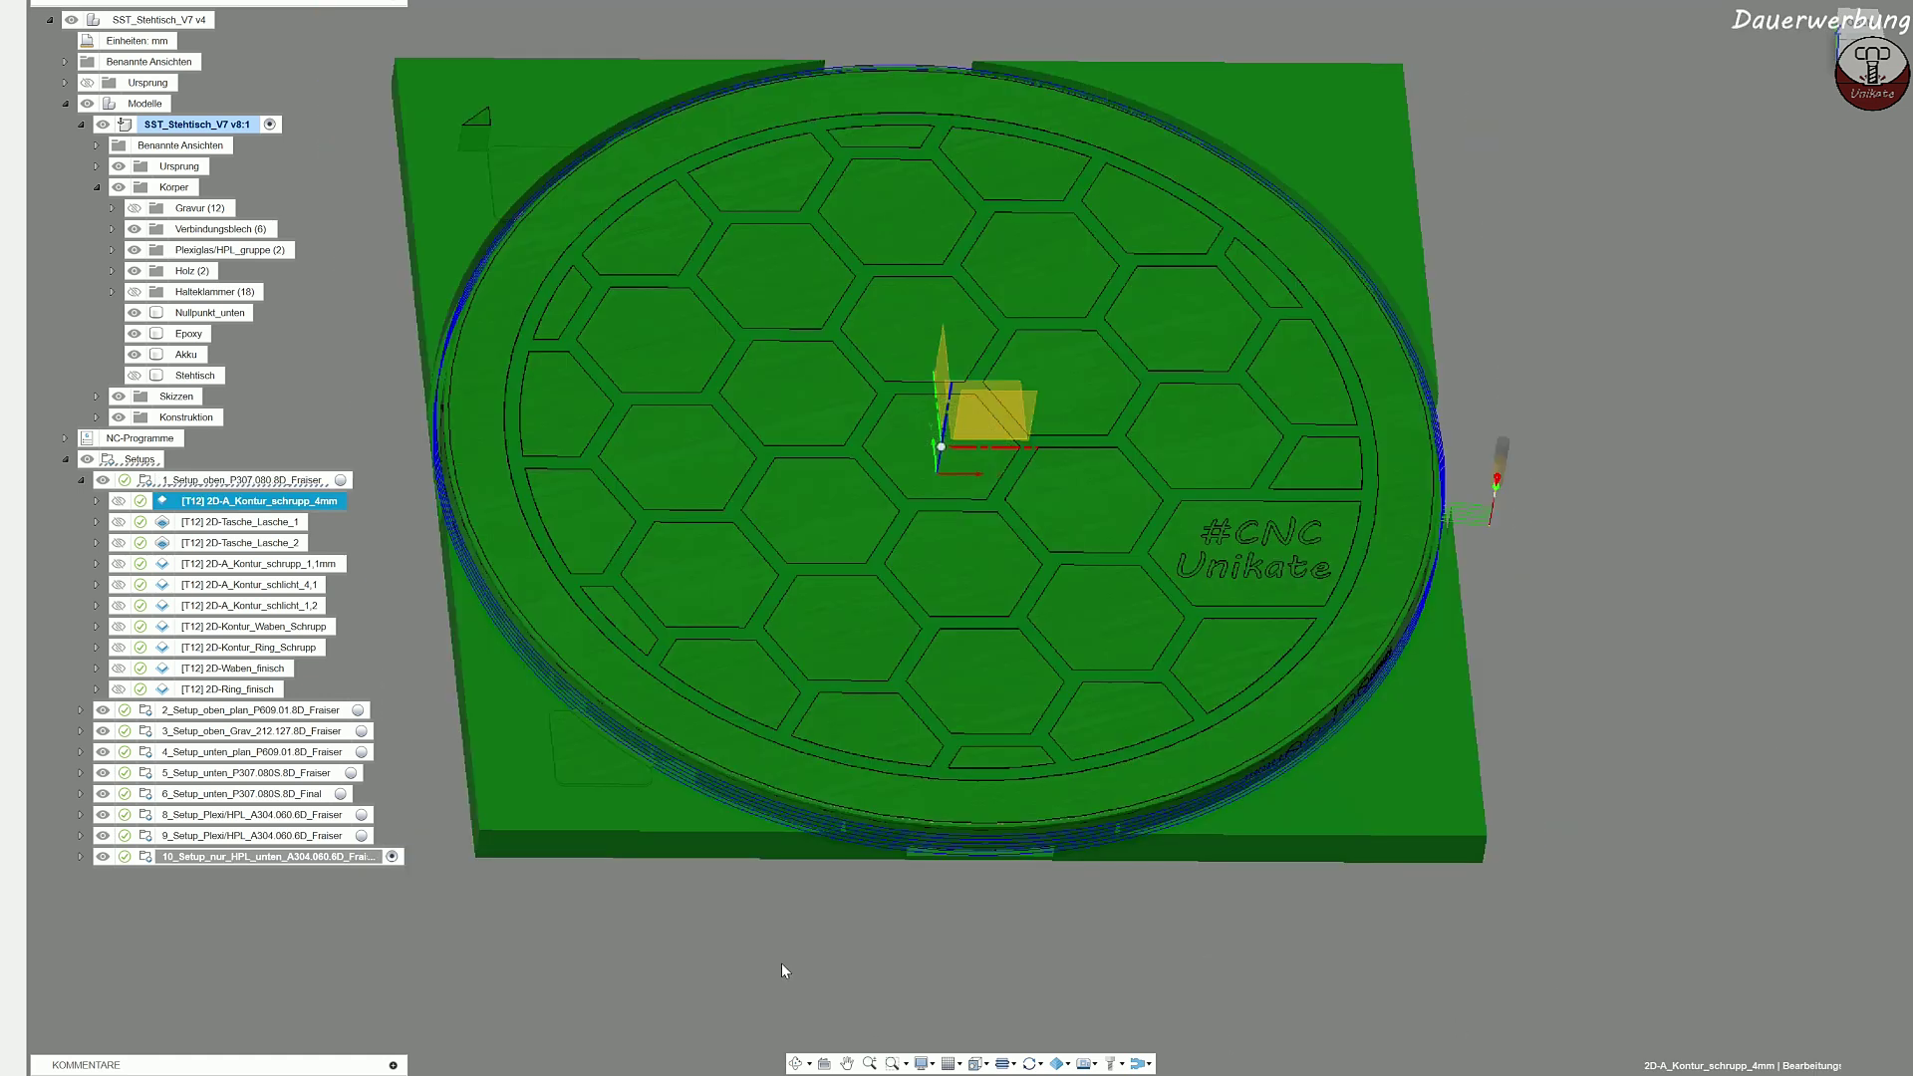
Step: Examine the 2D-A_Kontur_schrupp_4mm toolpath around the tabletop's outer edge, including the interruptions along the rim
scroll(636, 813, "up", 3)
left_click(608, 704)
scroll(601, 818, "down", 3)
middle_click_drag(608, 657, 612, 700)
left_click(510, 233)
left_click(310, 382)
left_click(301, 505)
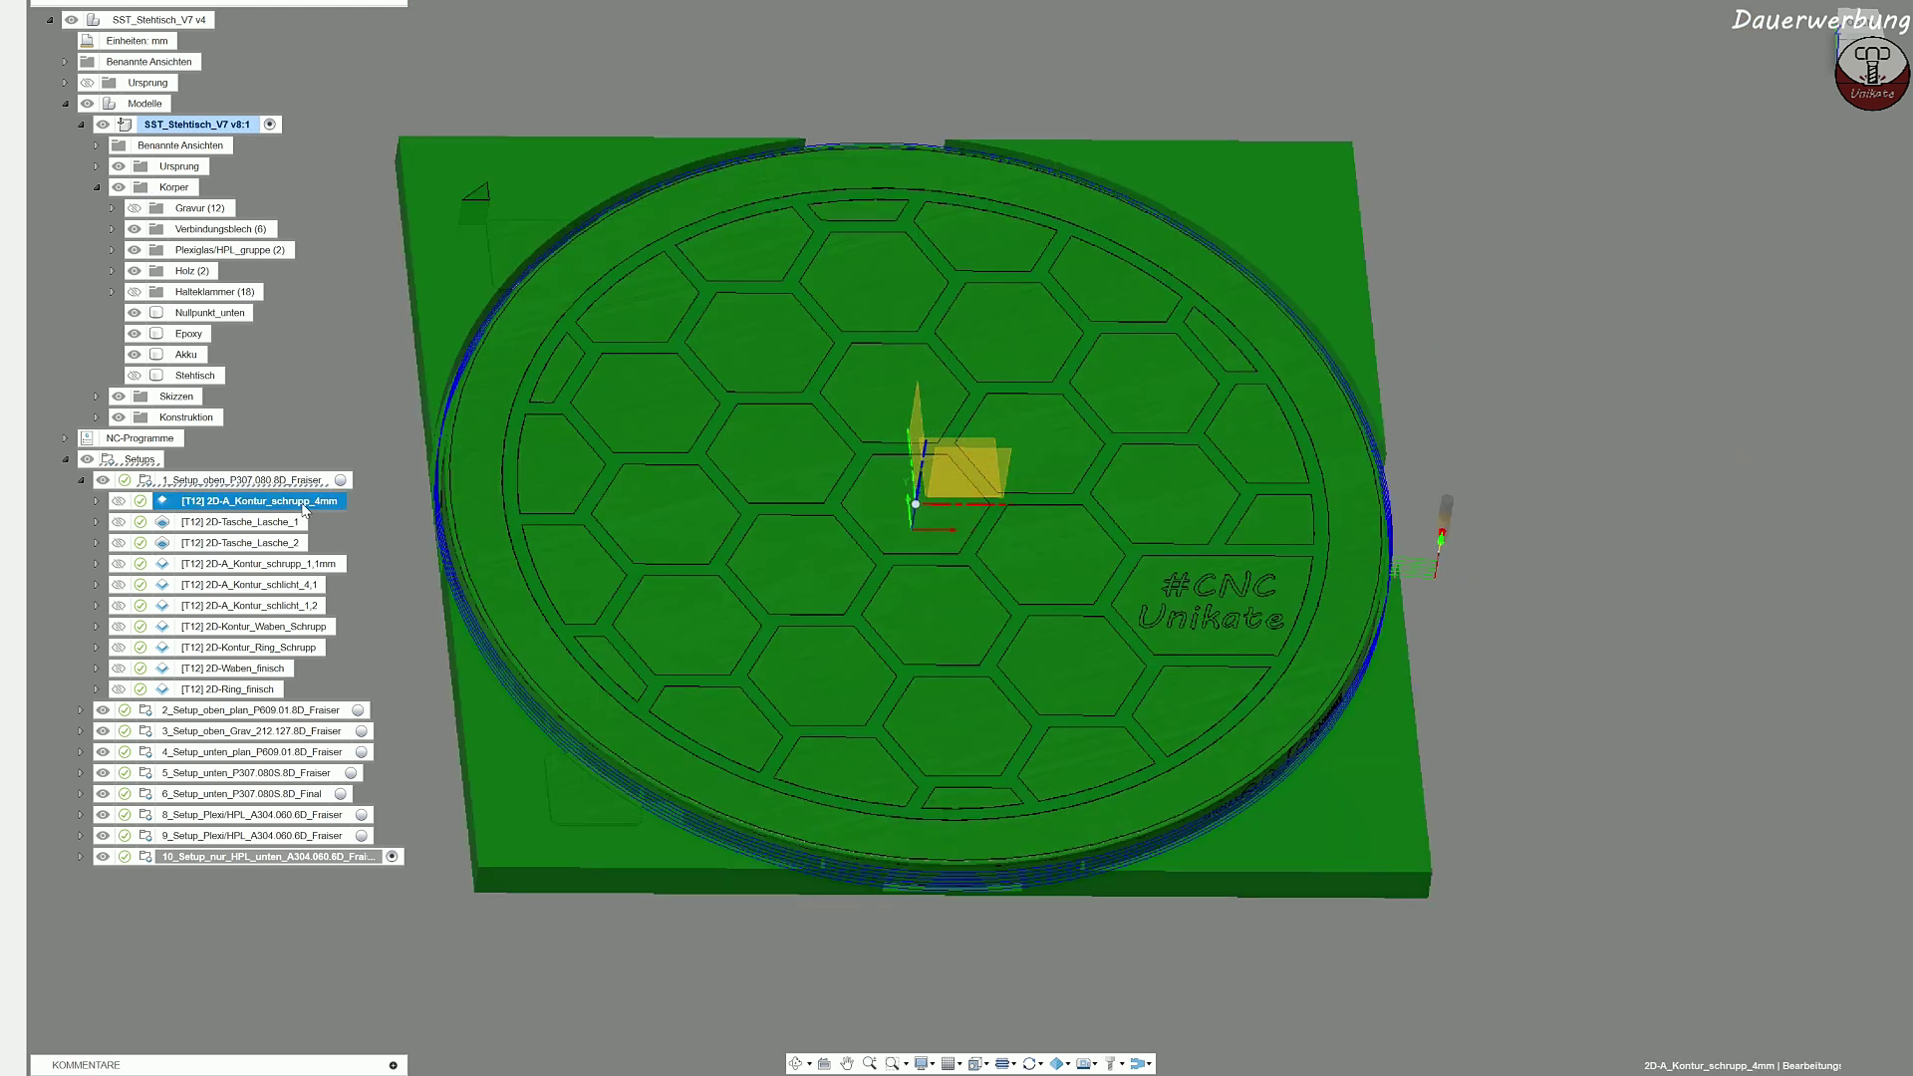
middle_click_drag(1315, 762, 1174, 725, "shift")
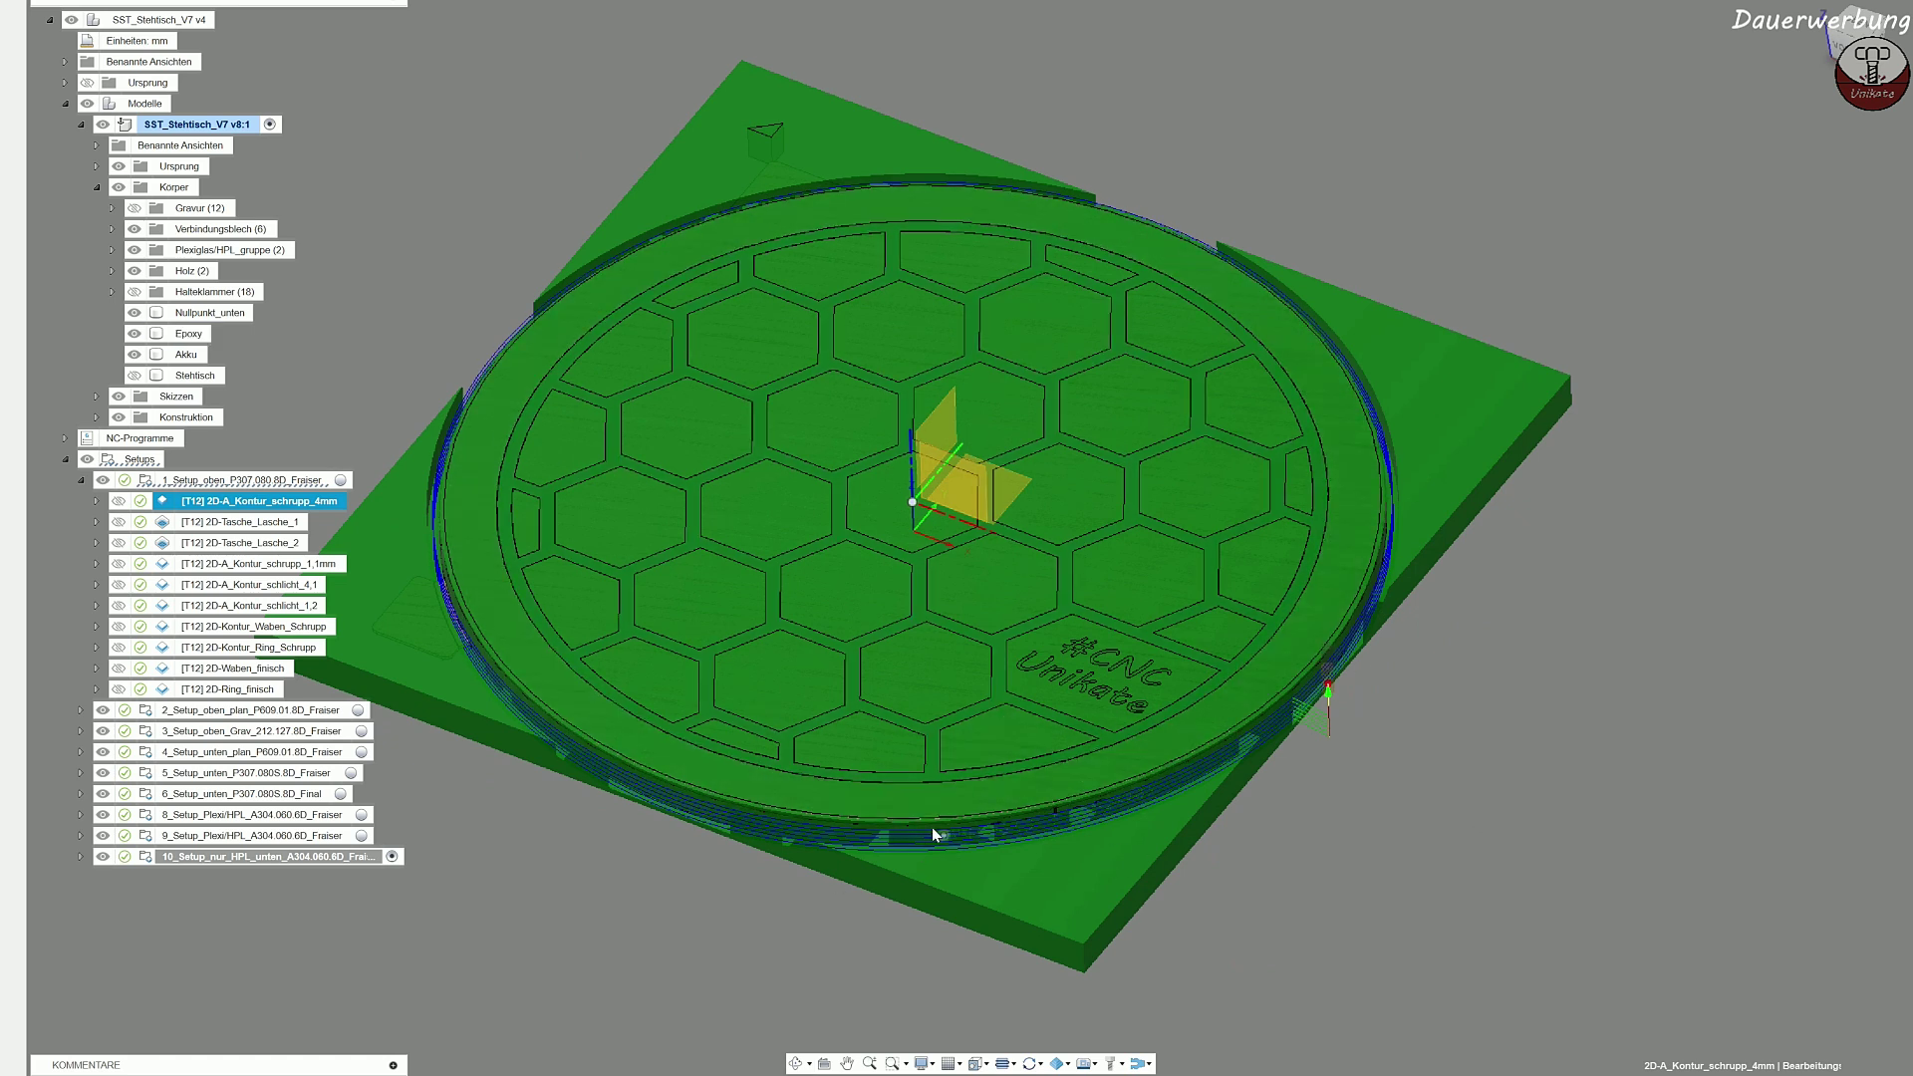
middle_click_drag(930, 827, 1029, 727, "shift")
middle_click_drag(931, 650, 498, 562, "shift")
Step: Step through the toolpaths of 2D-Tasche_Lasche_1 and 2 and the outer contour operations from 2D-A_Kontur_schrupp_1,1mm to 2D-A_Kontur_schlicht_1,2
left_click(254, 522)
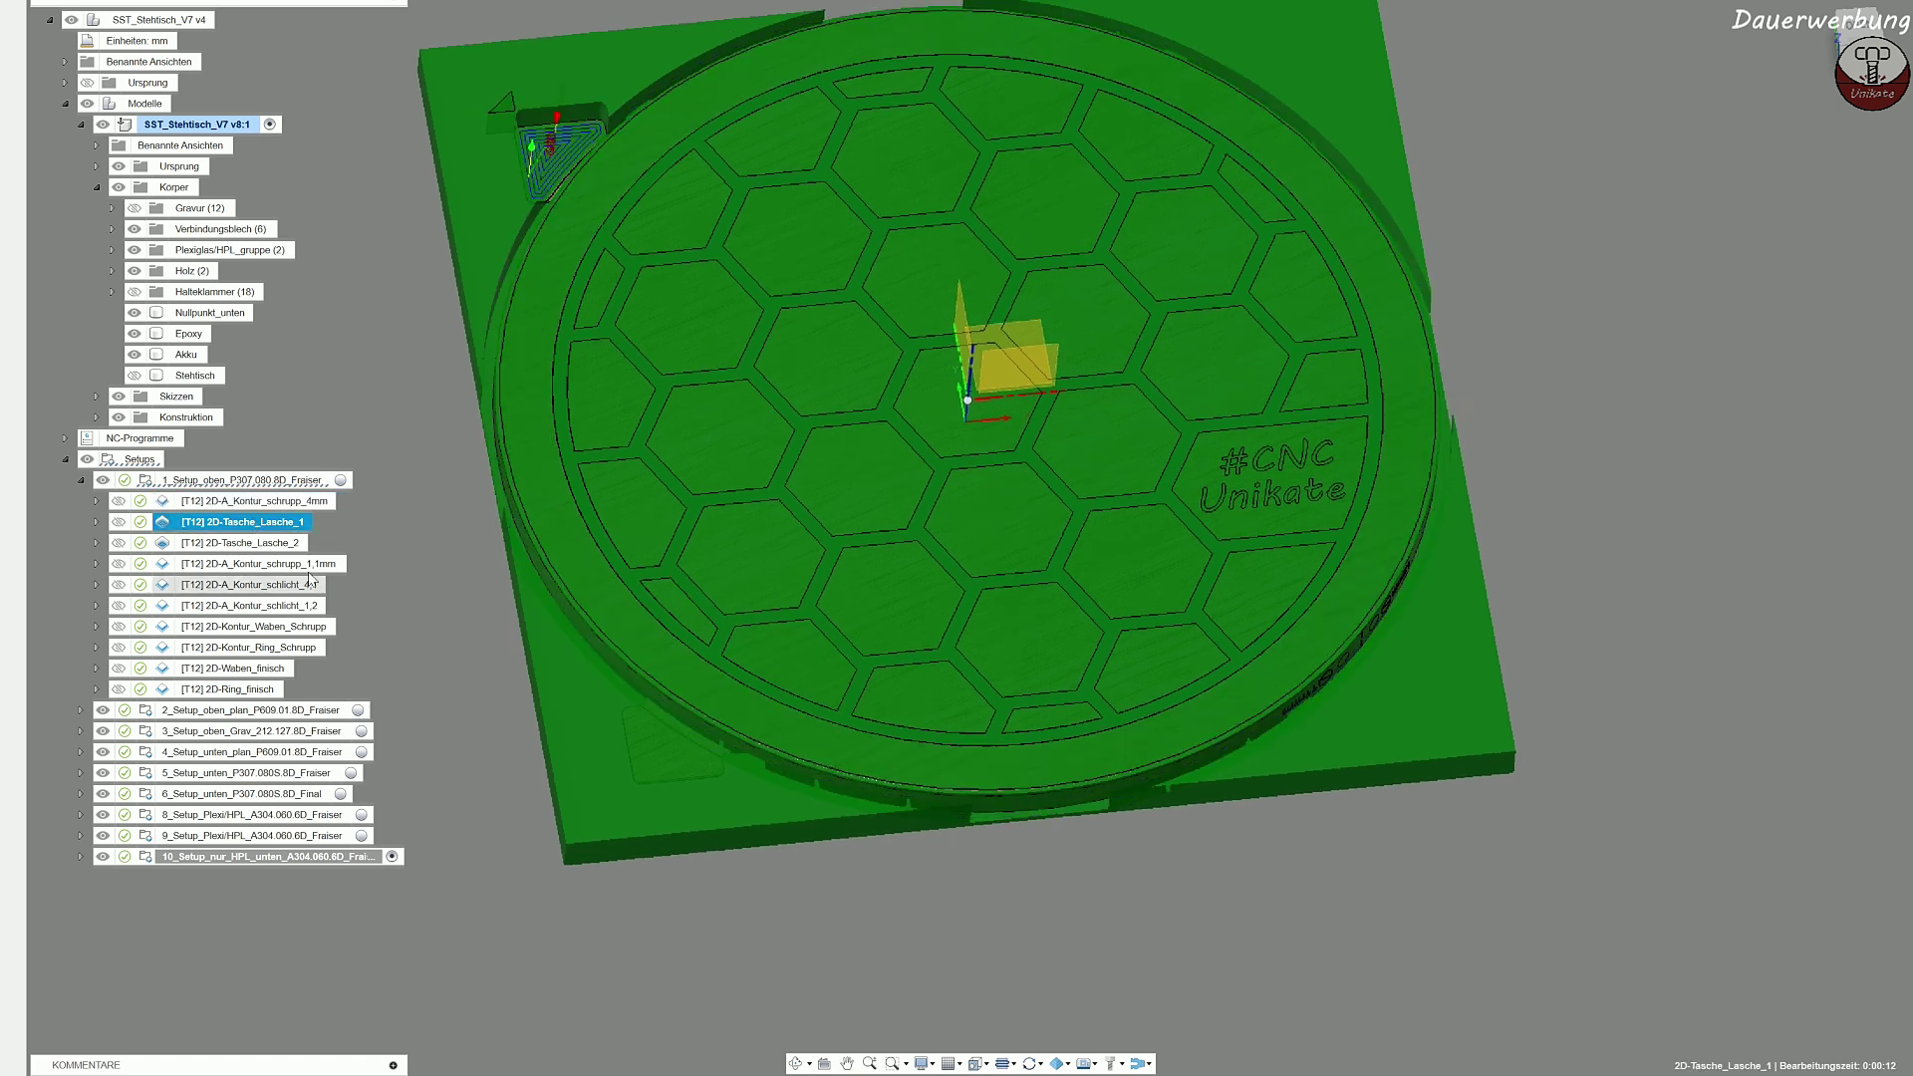
left_click(302, 543)
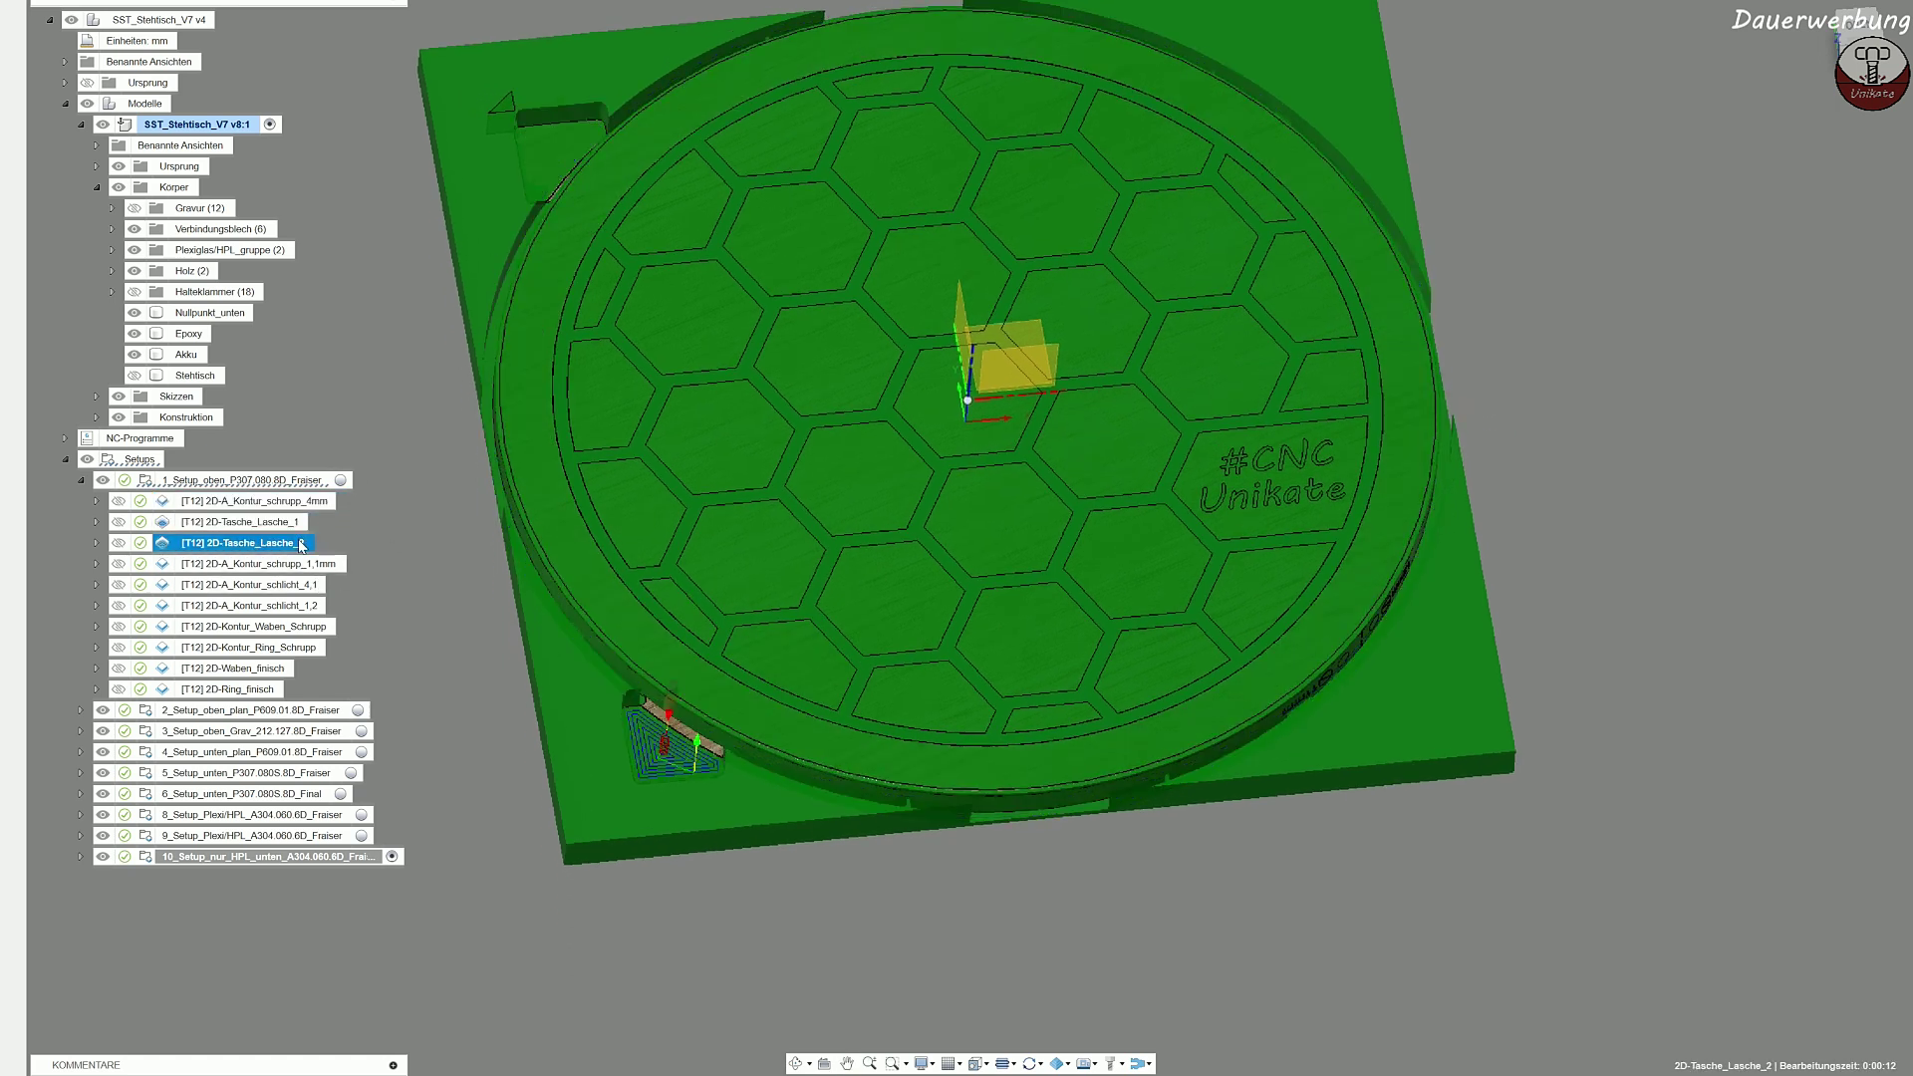
left_click(300, 565)
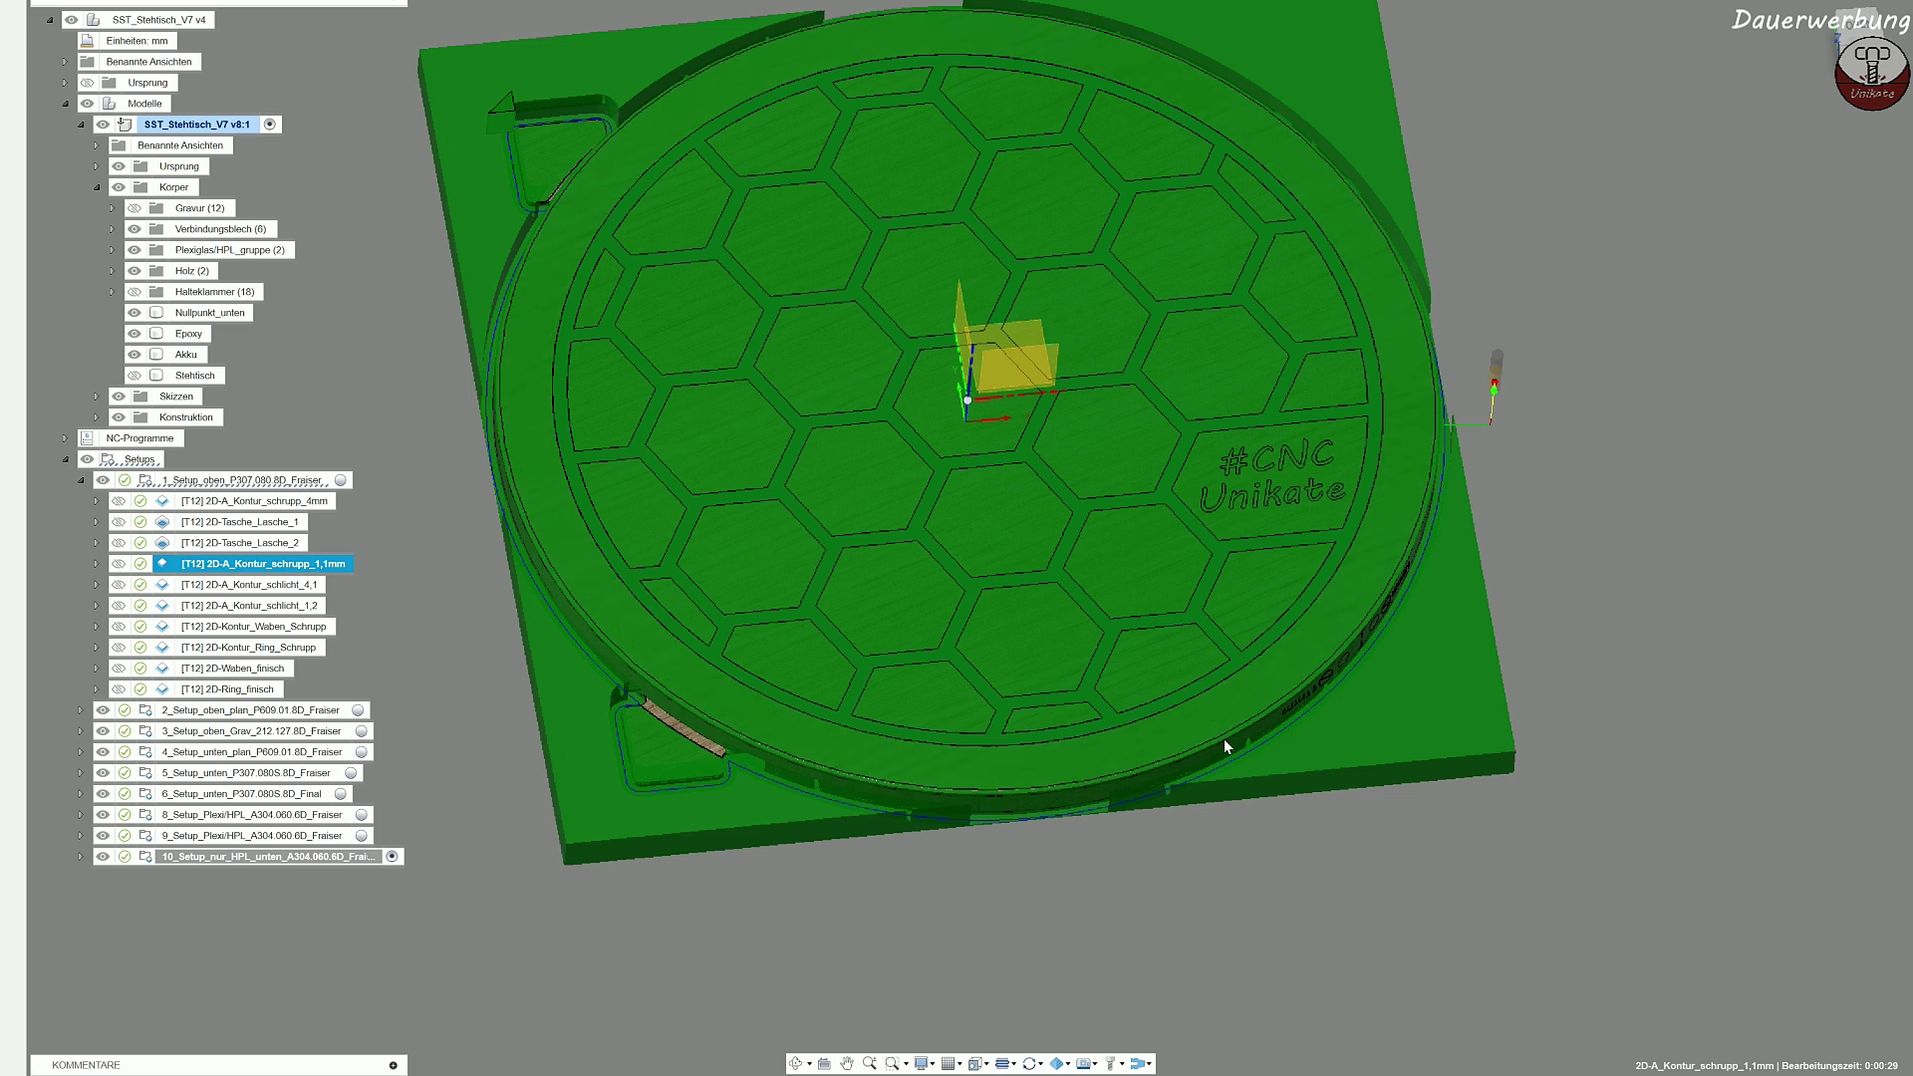
scroll(638, 710, "up", 3)
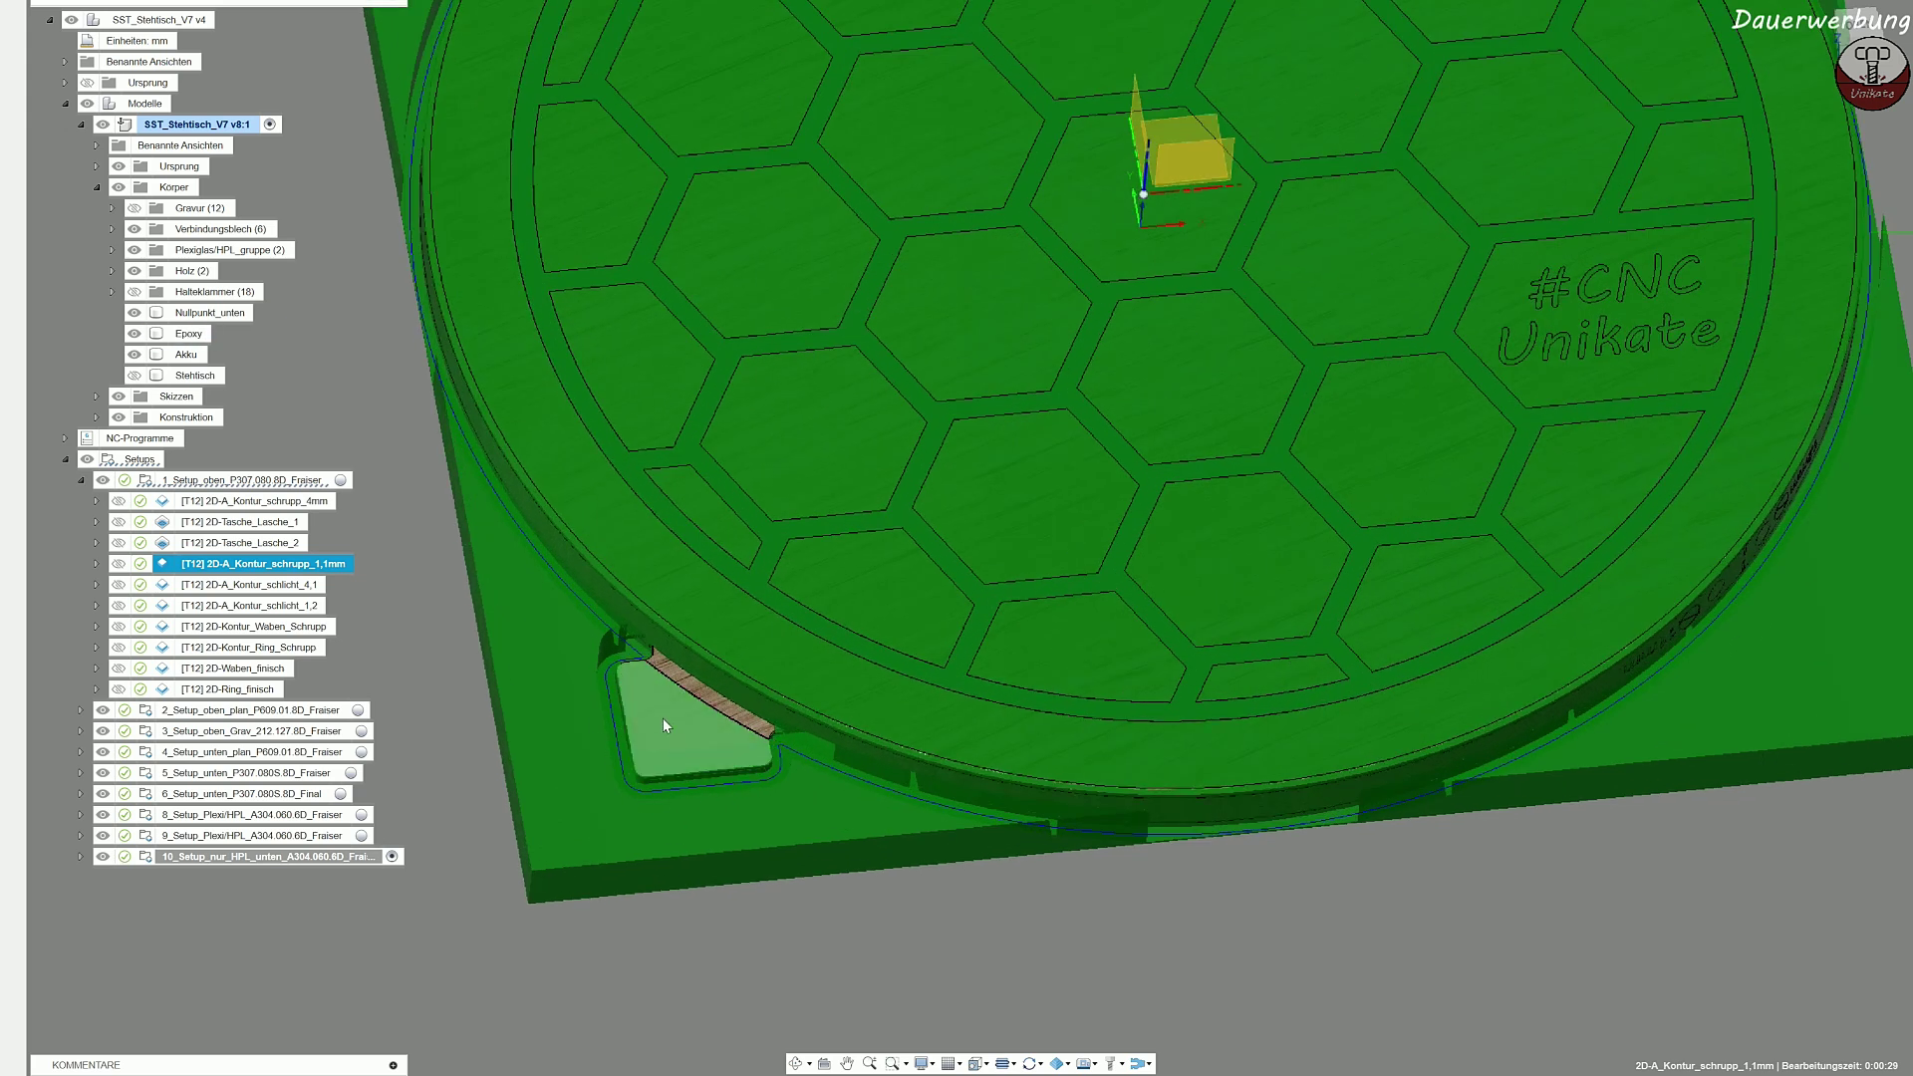
scroll(662, 717, "down", 3)
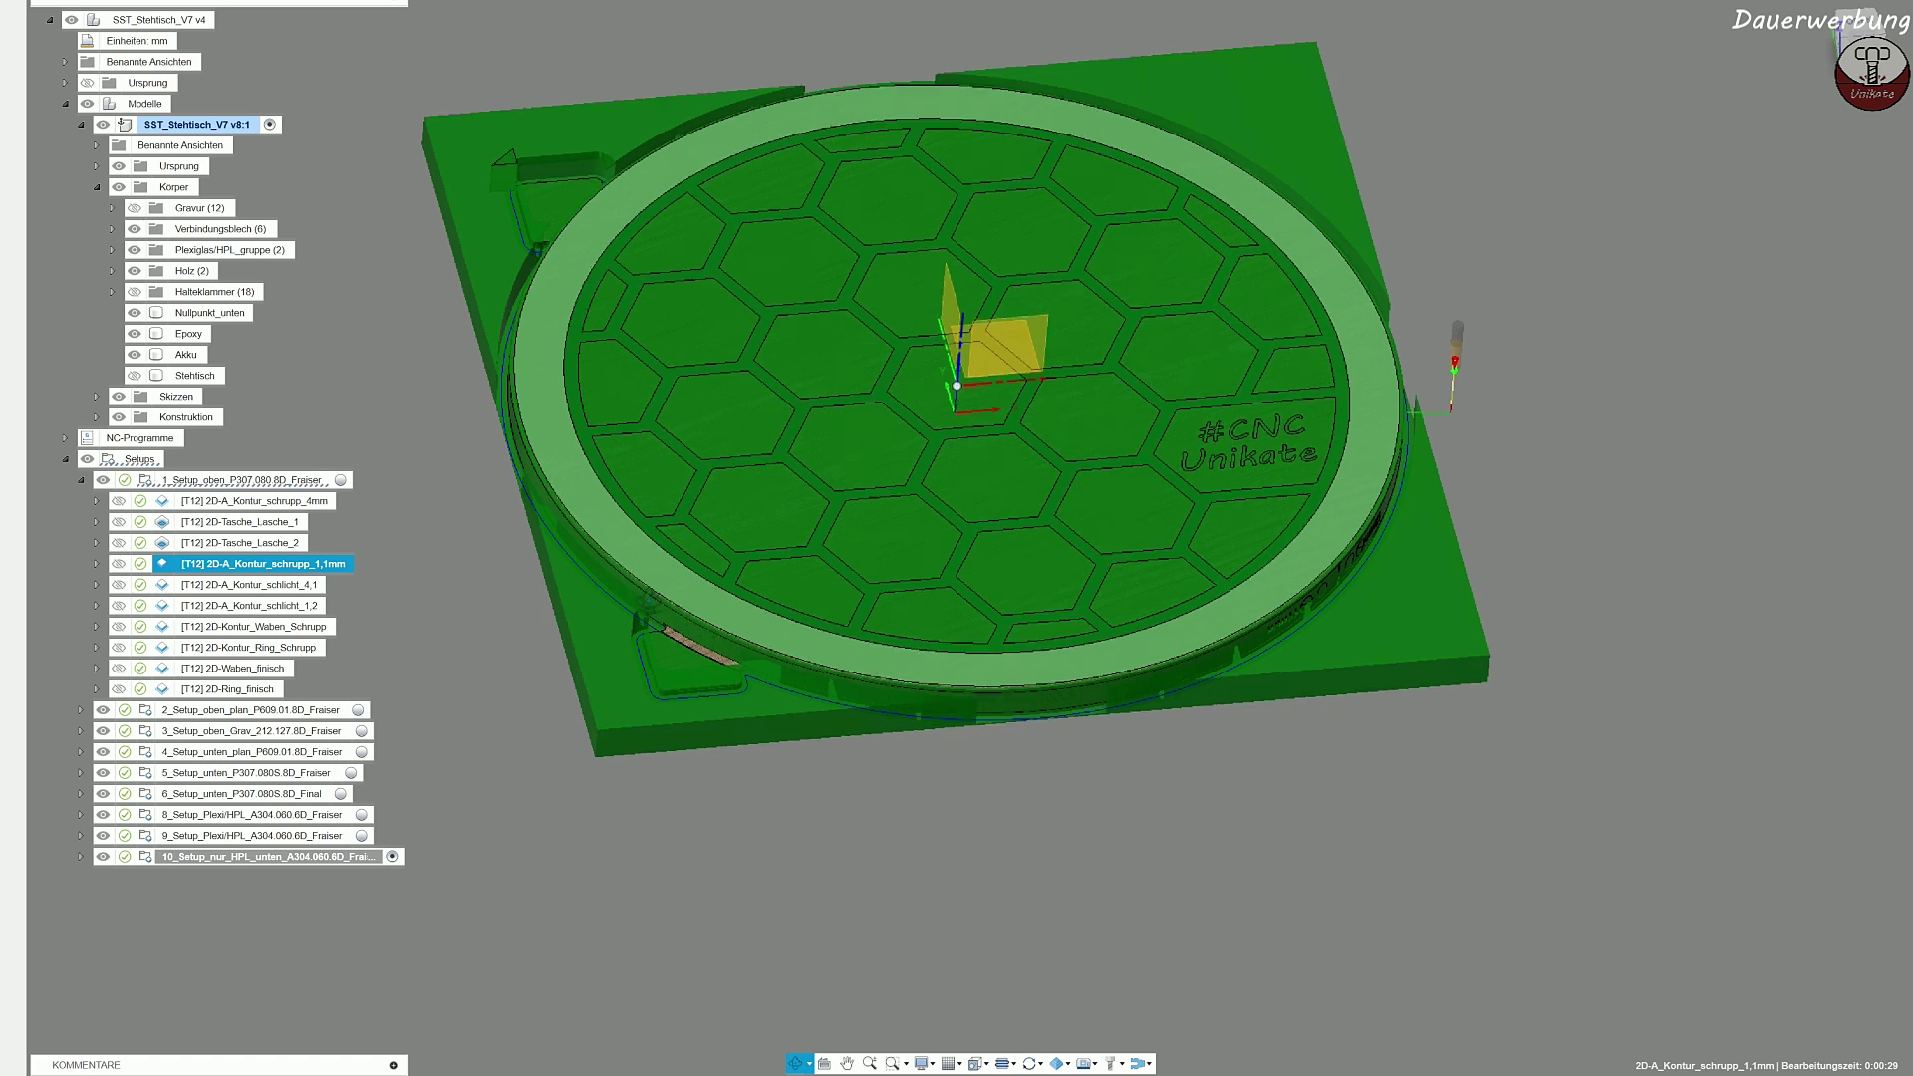
left_click(303, 586)
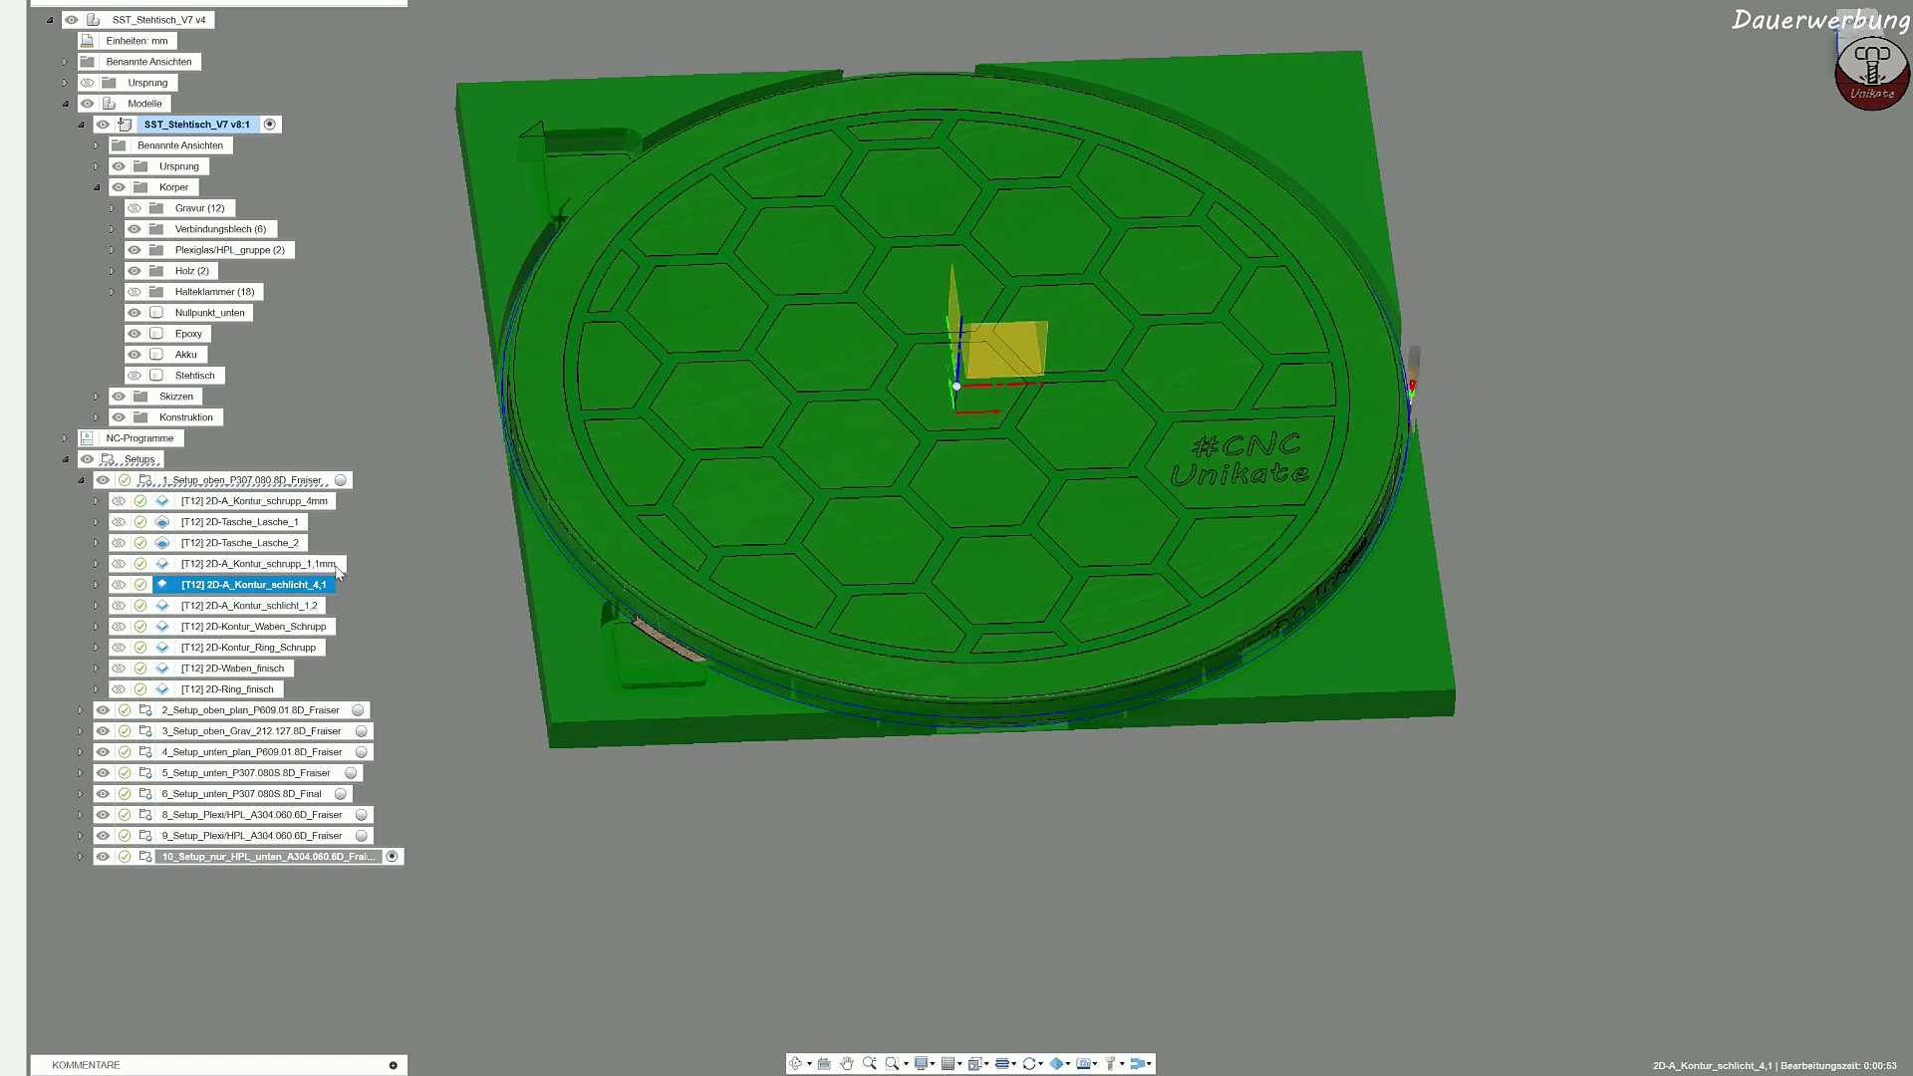
left_click(321, 605)
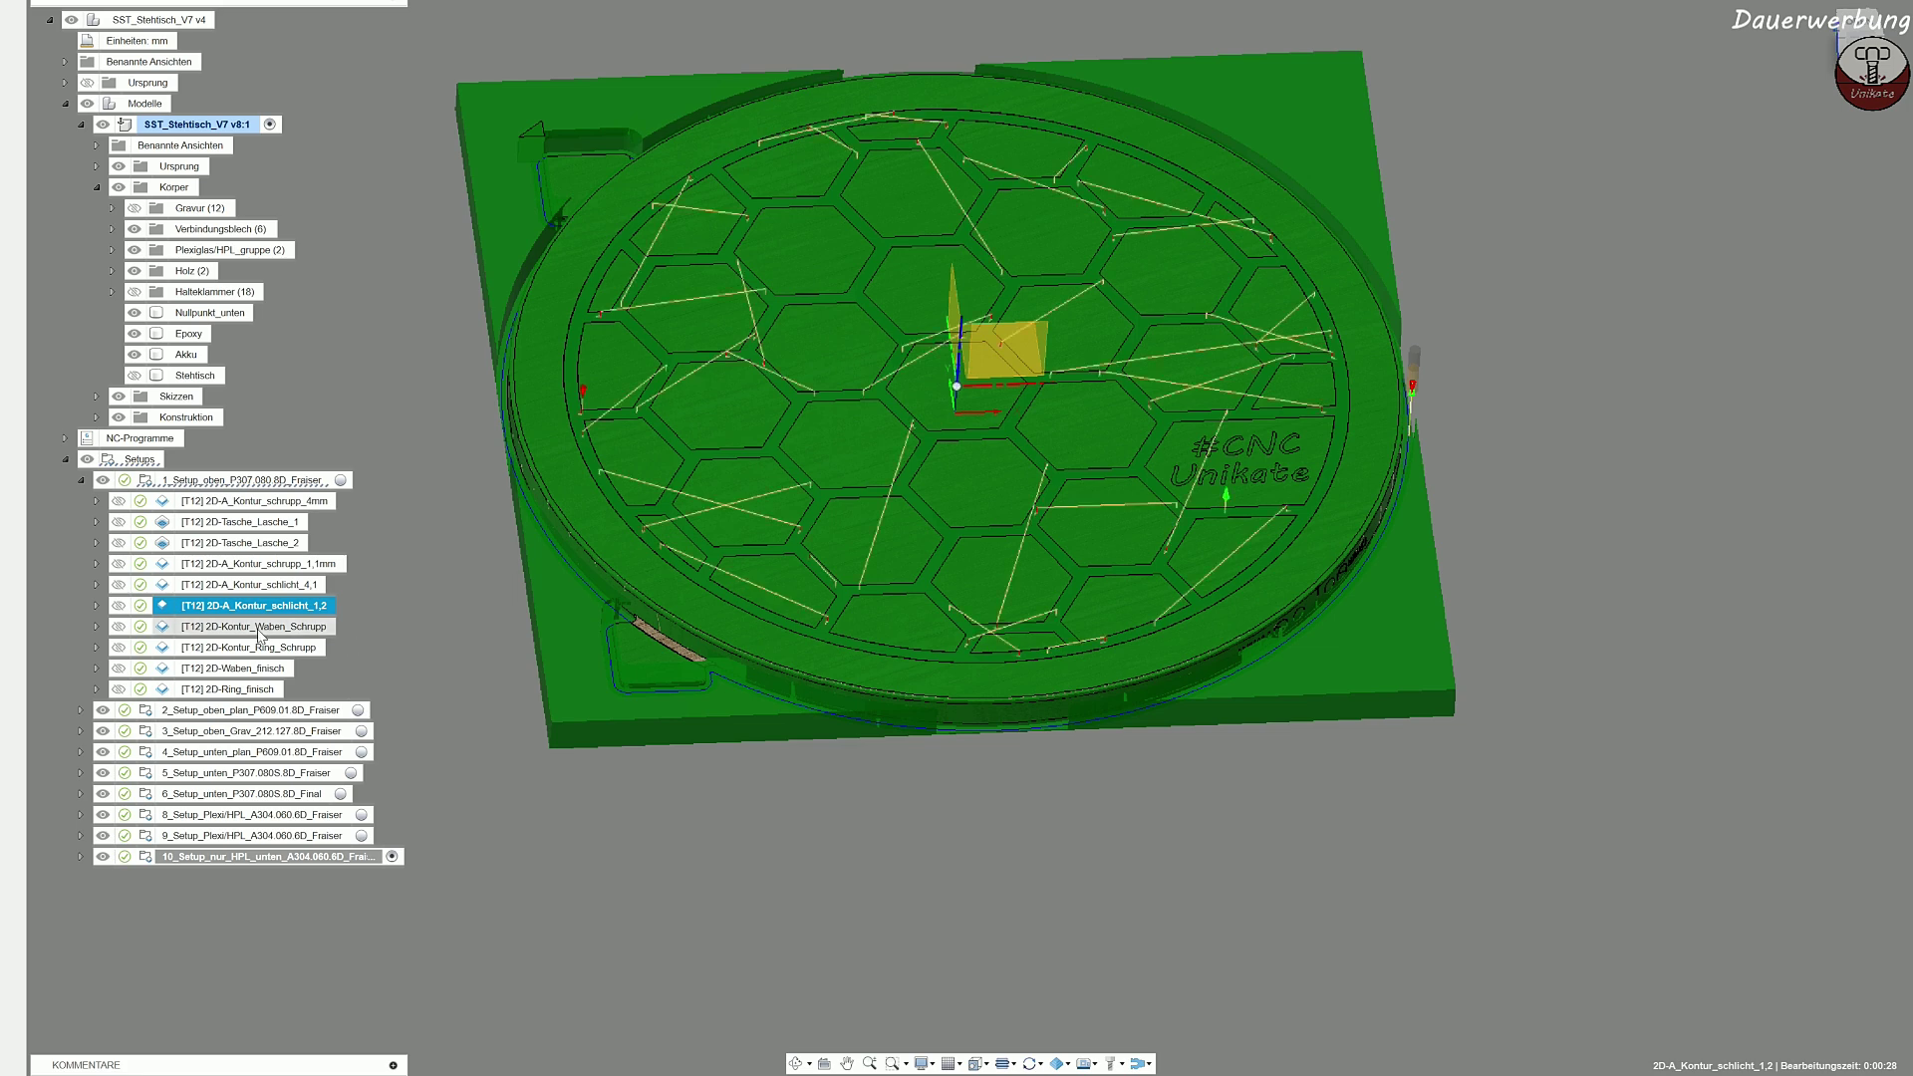
Step: Show the 2D-Kontur_Waben_Schrupp toolpath, hide the Epoxy body and inspect the honeycomb grooves up close
left_click(316, 626)
left_click(137, 334)
middle_click_drag(1065, 670, 1052, 704)
middle_click_drag(1113, 629, 1089, 661, "shift")
scroll(1064, 514, "up", 3)
middle_click_drag(965, 522, 1015, 529)
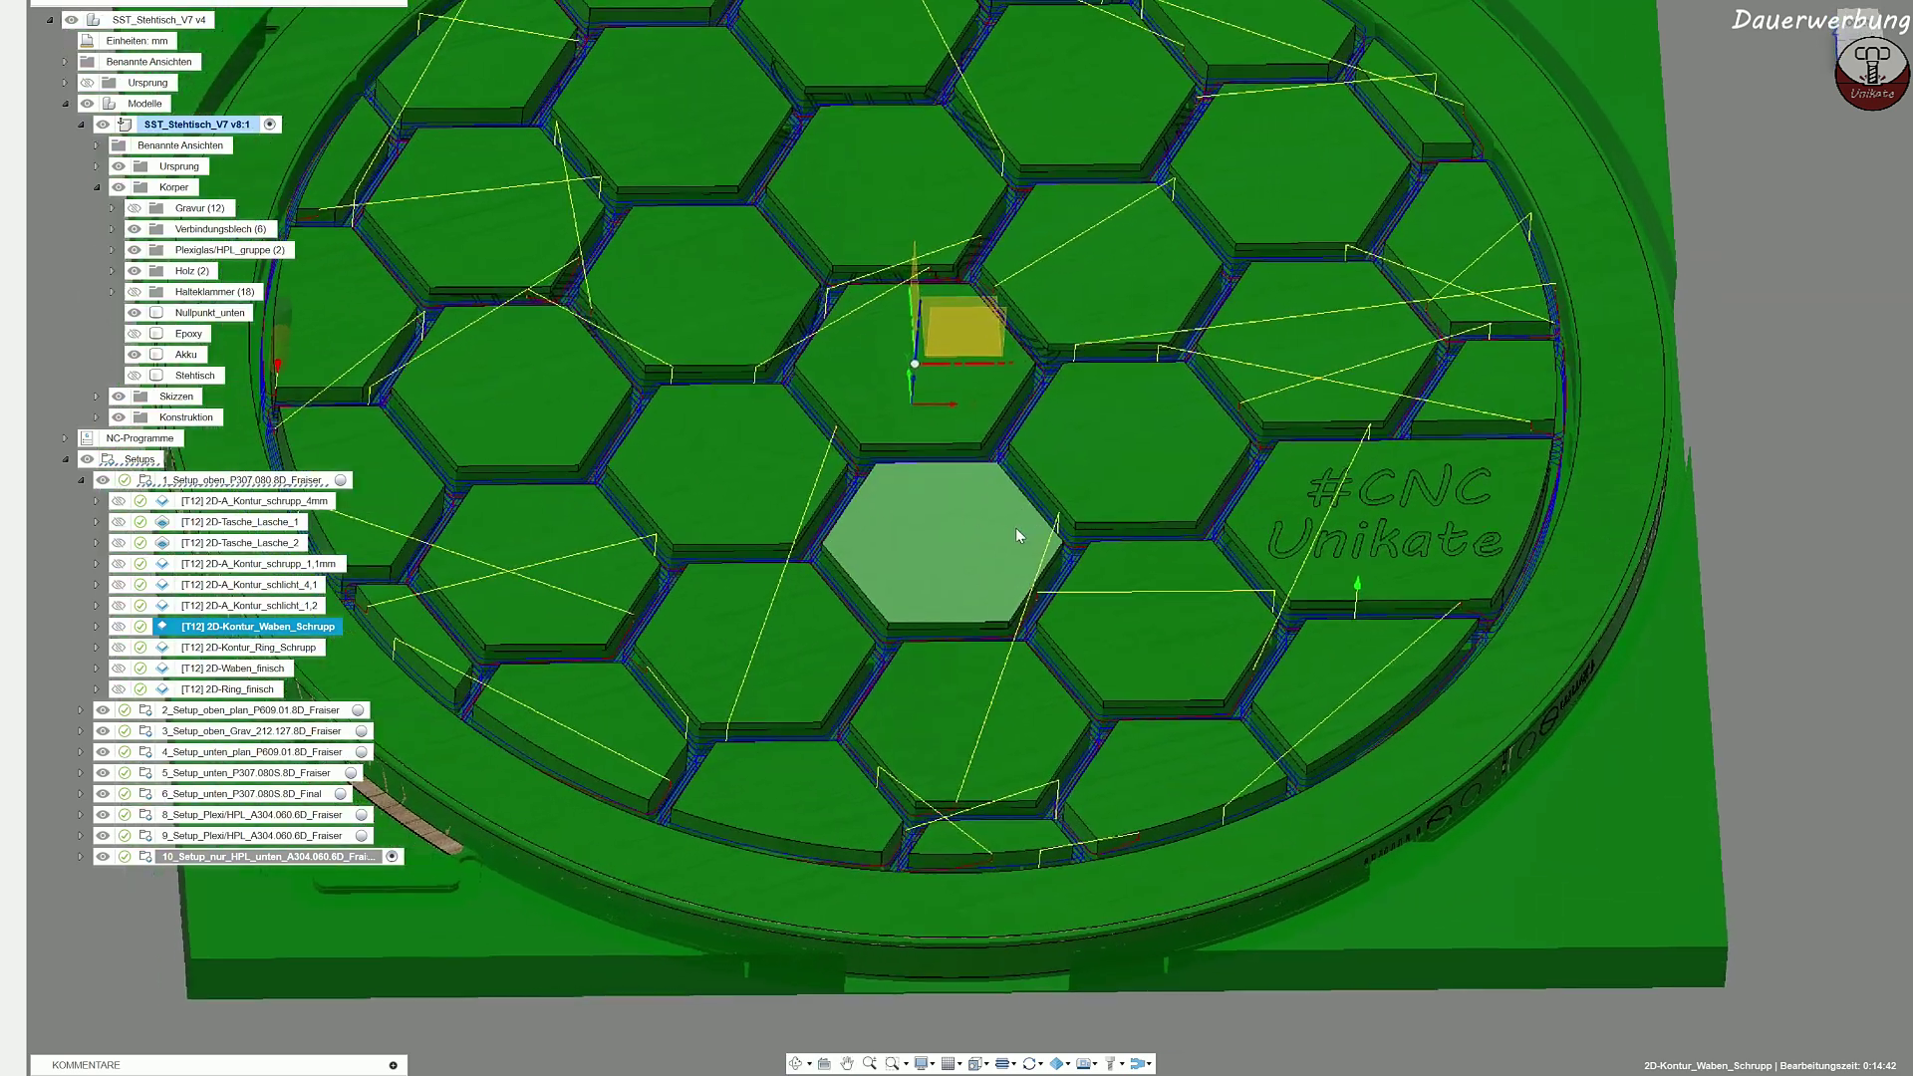
Step: Examine the toolpaths of 2D-Kontur_Ring_Schrupp, 2D-Waben_finisch and 2D-Ring_finisch on the tabletop
left_click(296, 652)
middle_click_drag(786, 614, 856, 593)
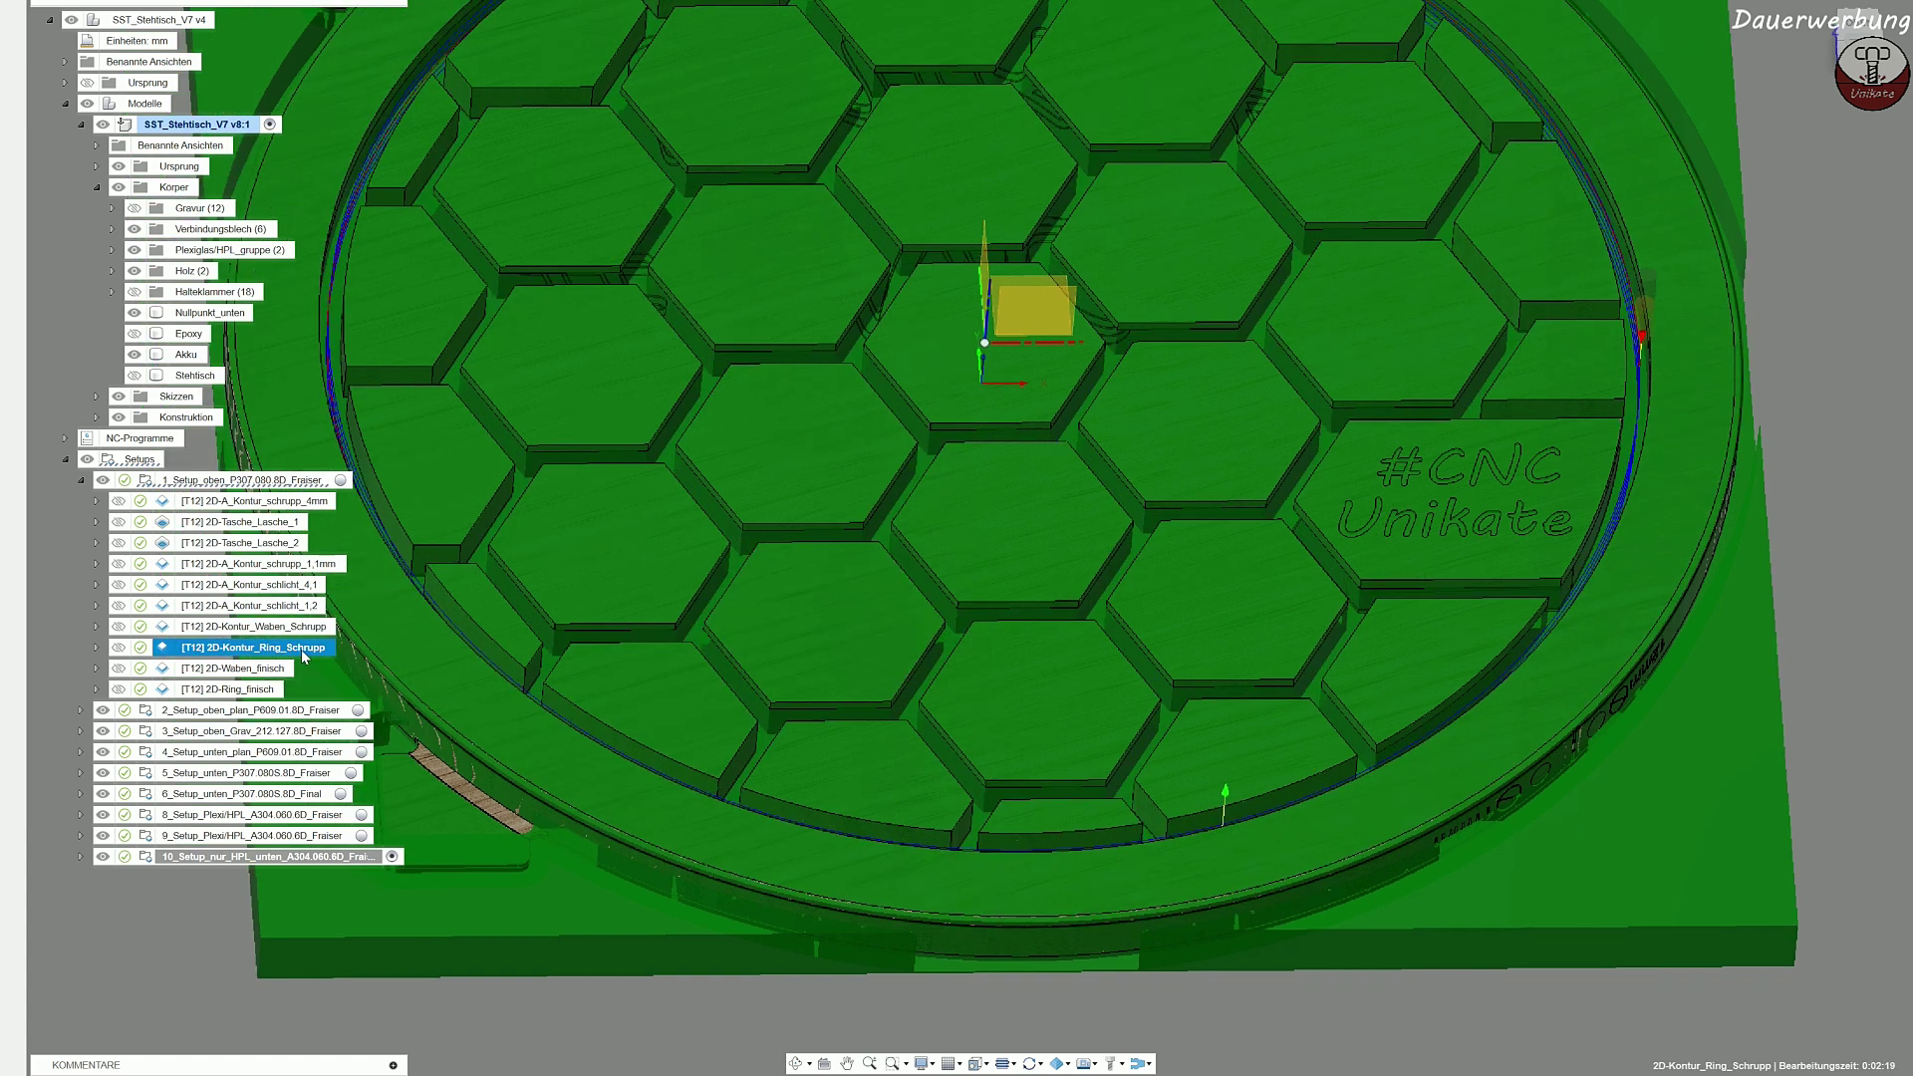
left_click(254, 668)
scroll(538, 576, "down", 3)
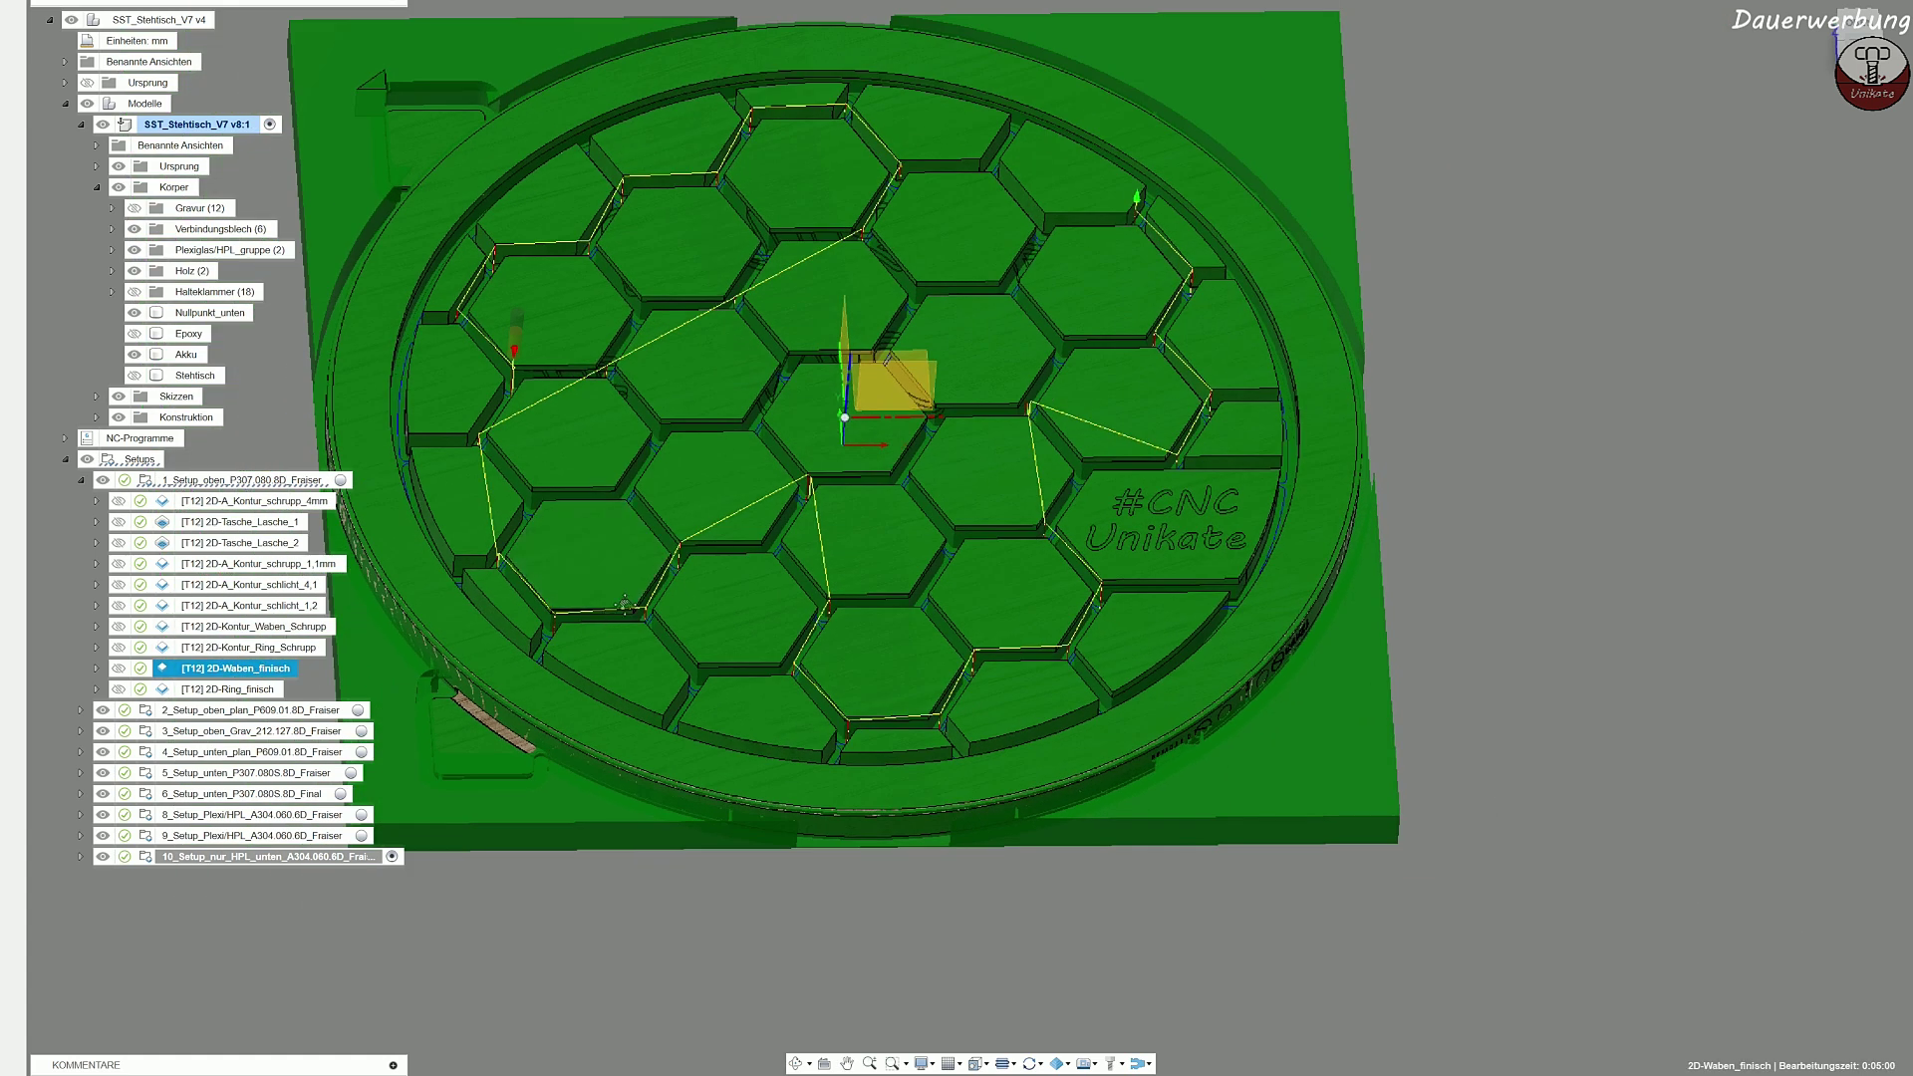
middle_click_drag(543, 568, 617, 559)
left_click(239, 688)
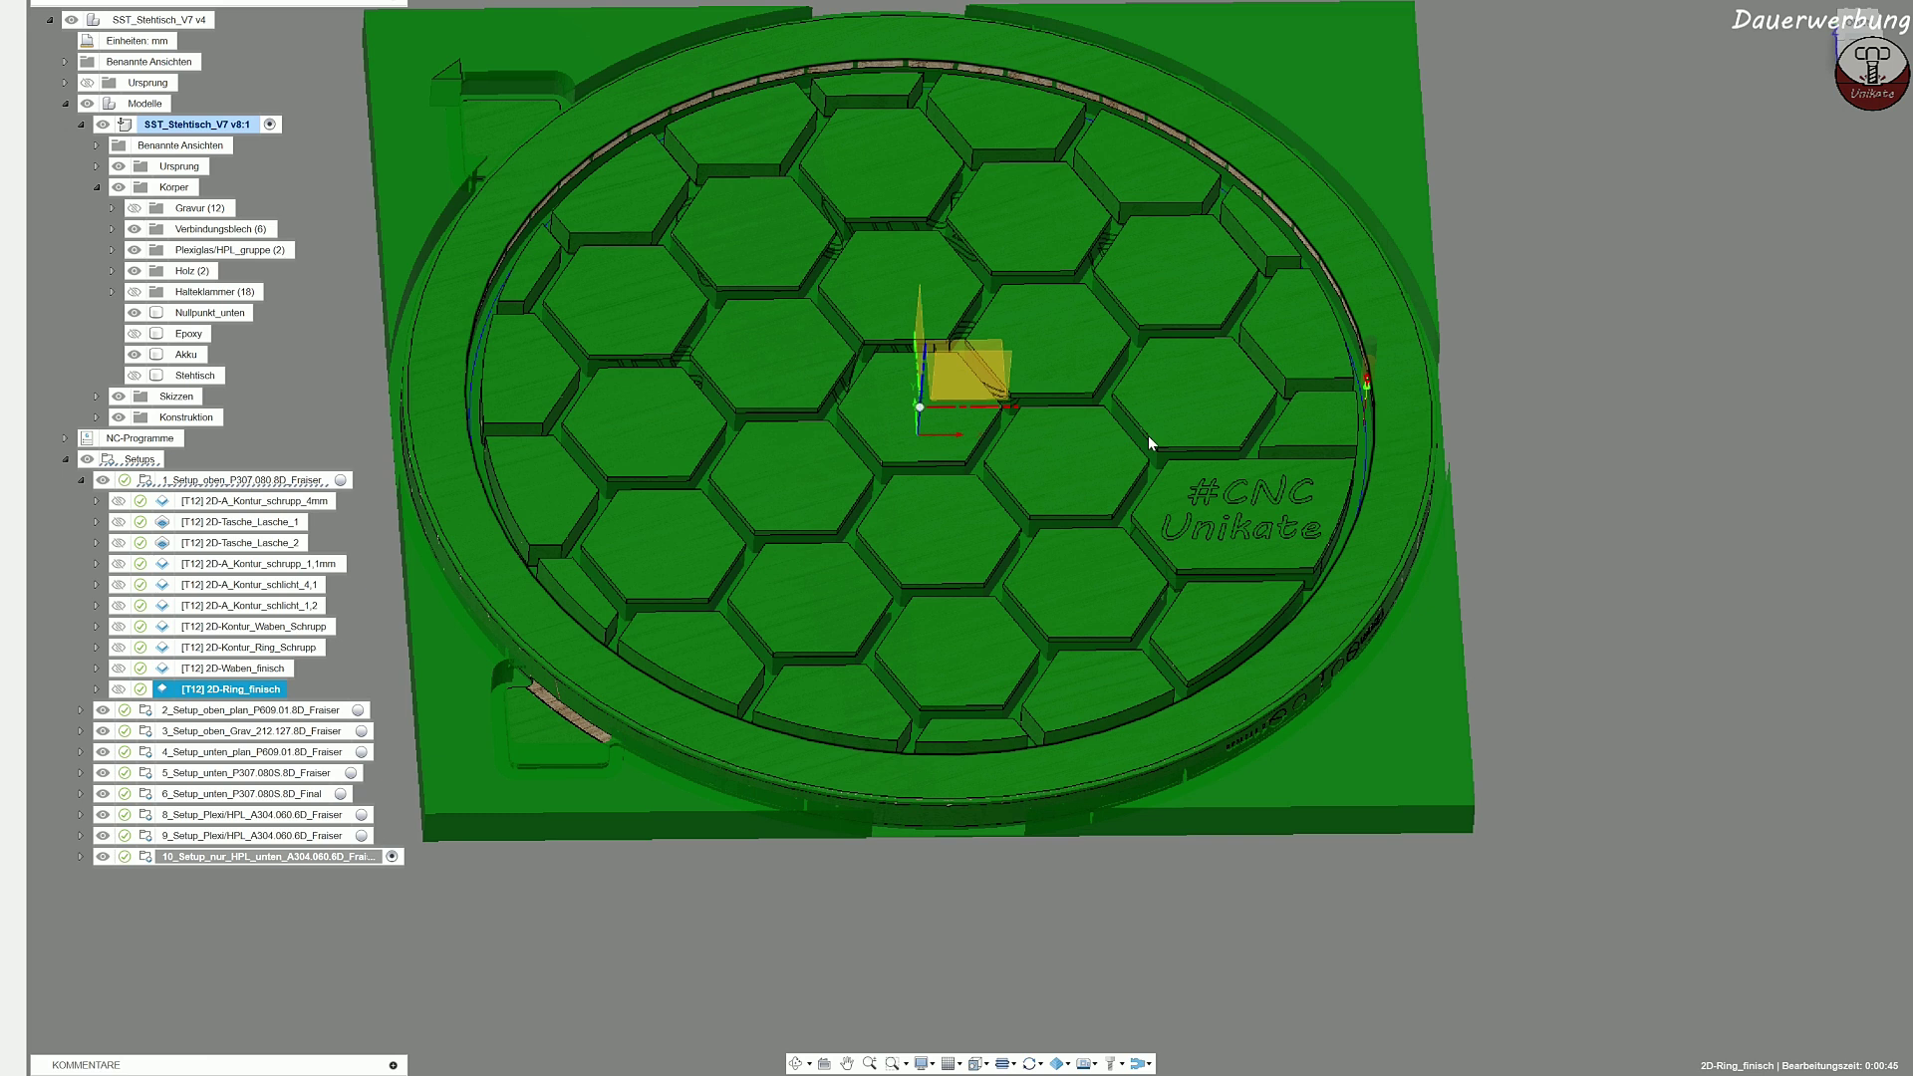
Step: Collapse the first setup, expand 2_Setup_oben_plan_P609.01.8D_Fraiser and show the toolpath of its facing operation Planen3
left_click(82, 481)
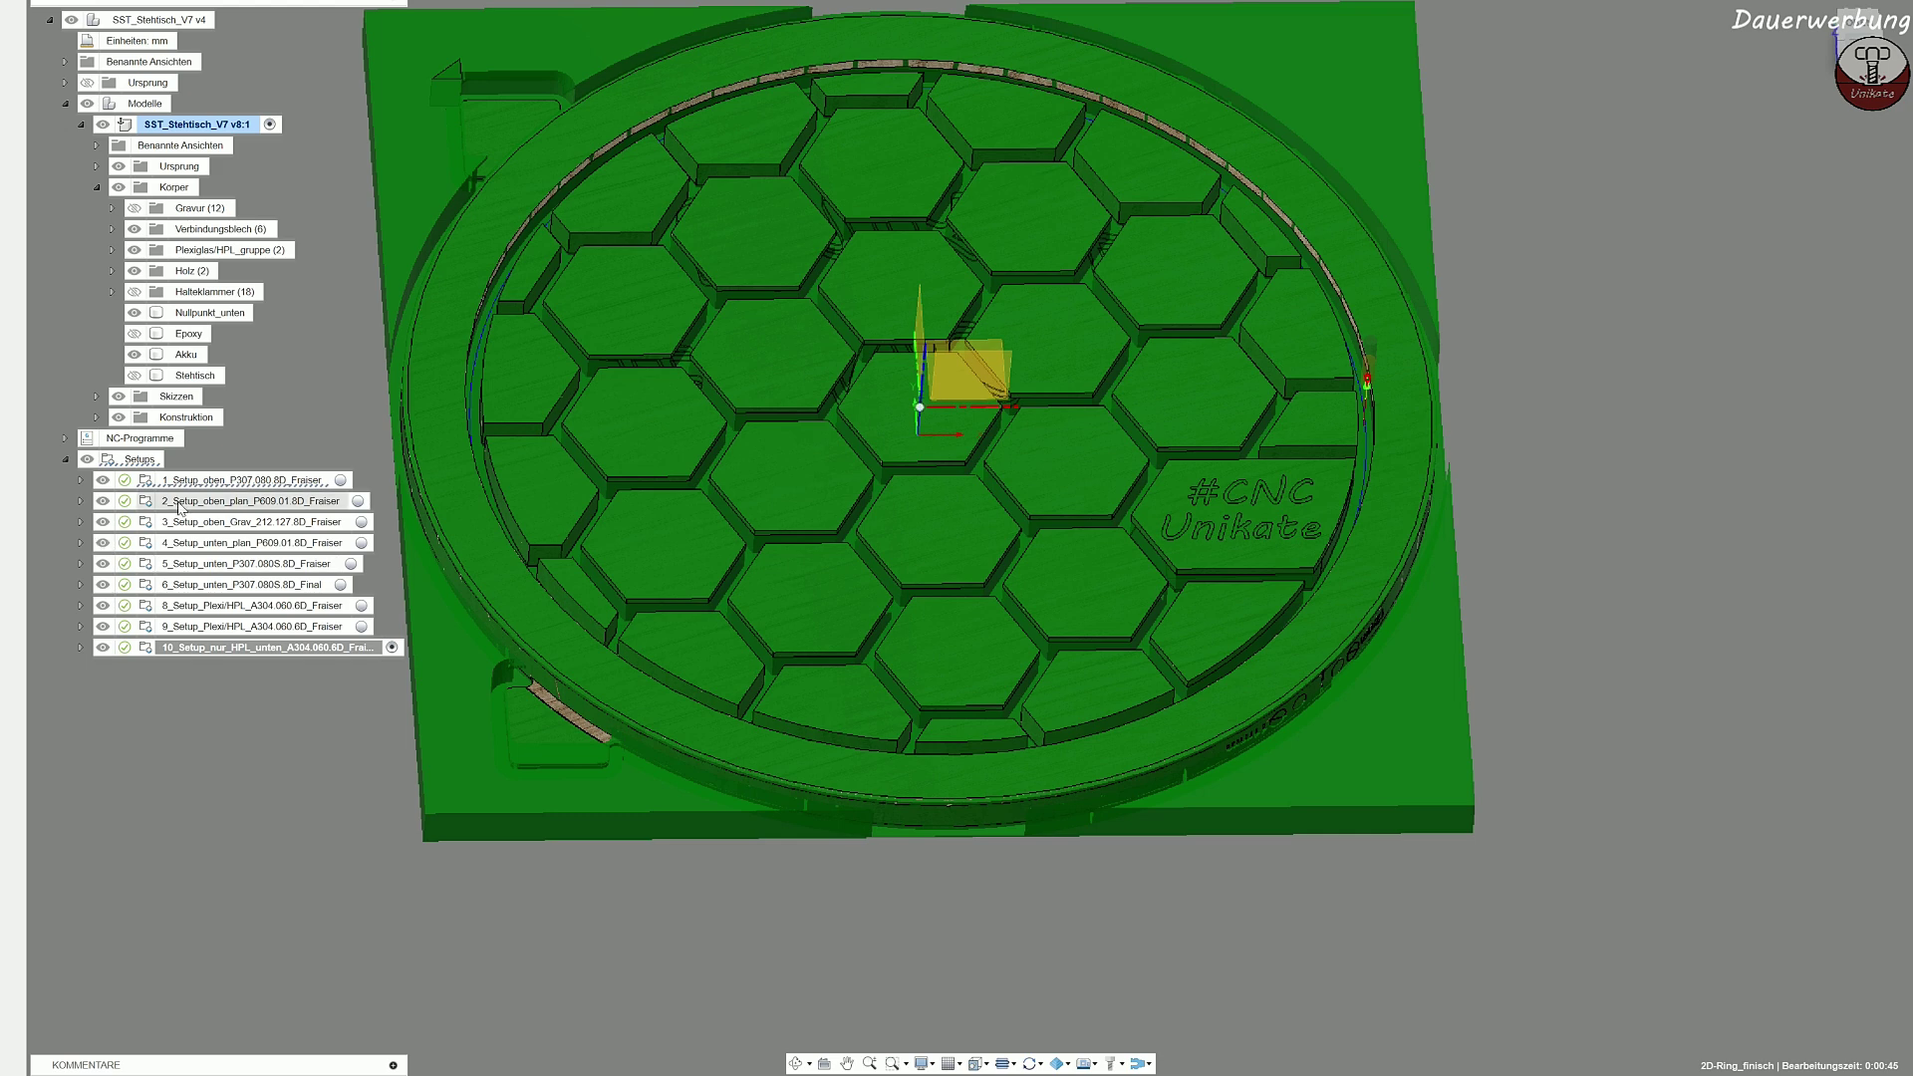
left_click(82, 500)
left_click(204, 522)
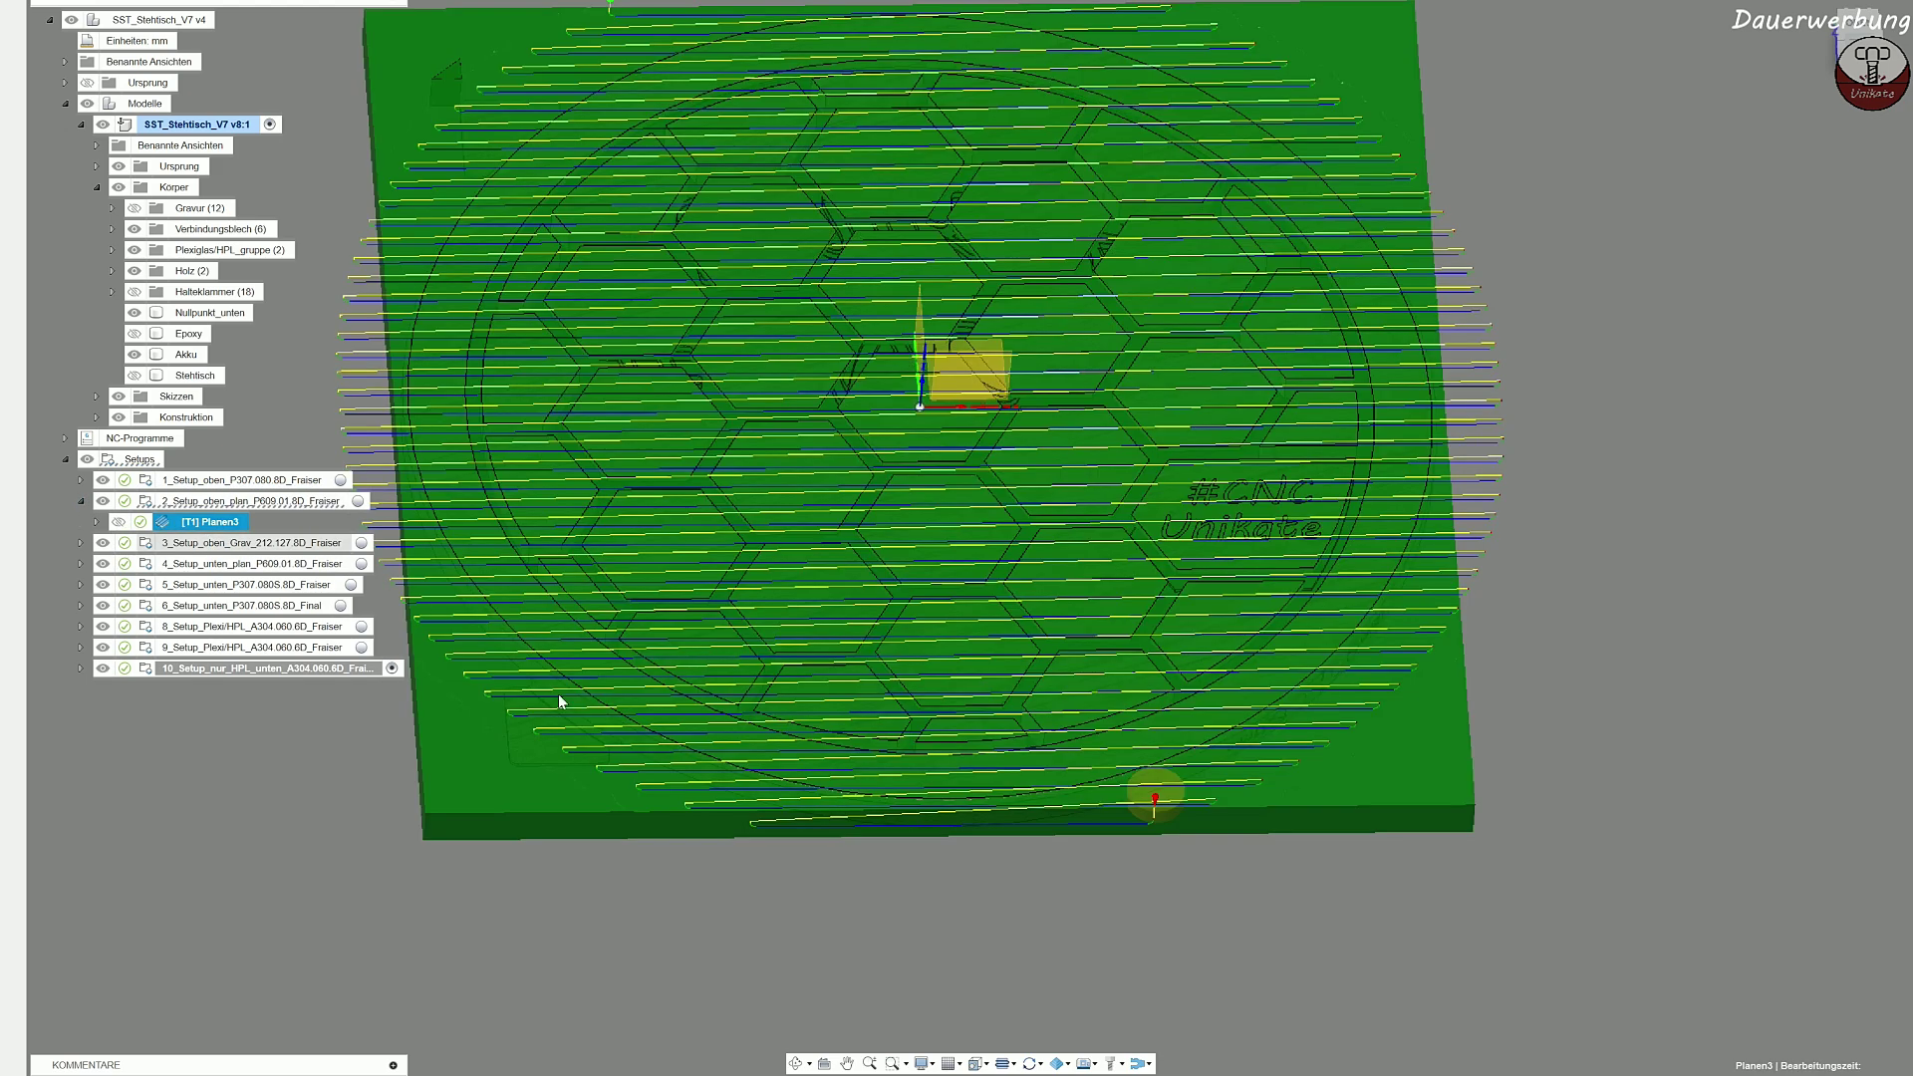
Step: Inspect the Planen3 facing toolpath over the stock from an angle, clear and reselect it, and collapse the second setup
middle_click_drag(876, 969, 927, 988, "shift")
middle_click_drag(1035, 855, 958, 903)
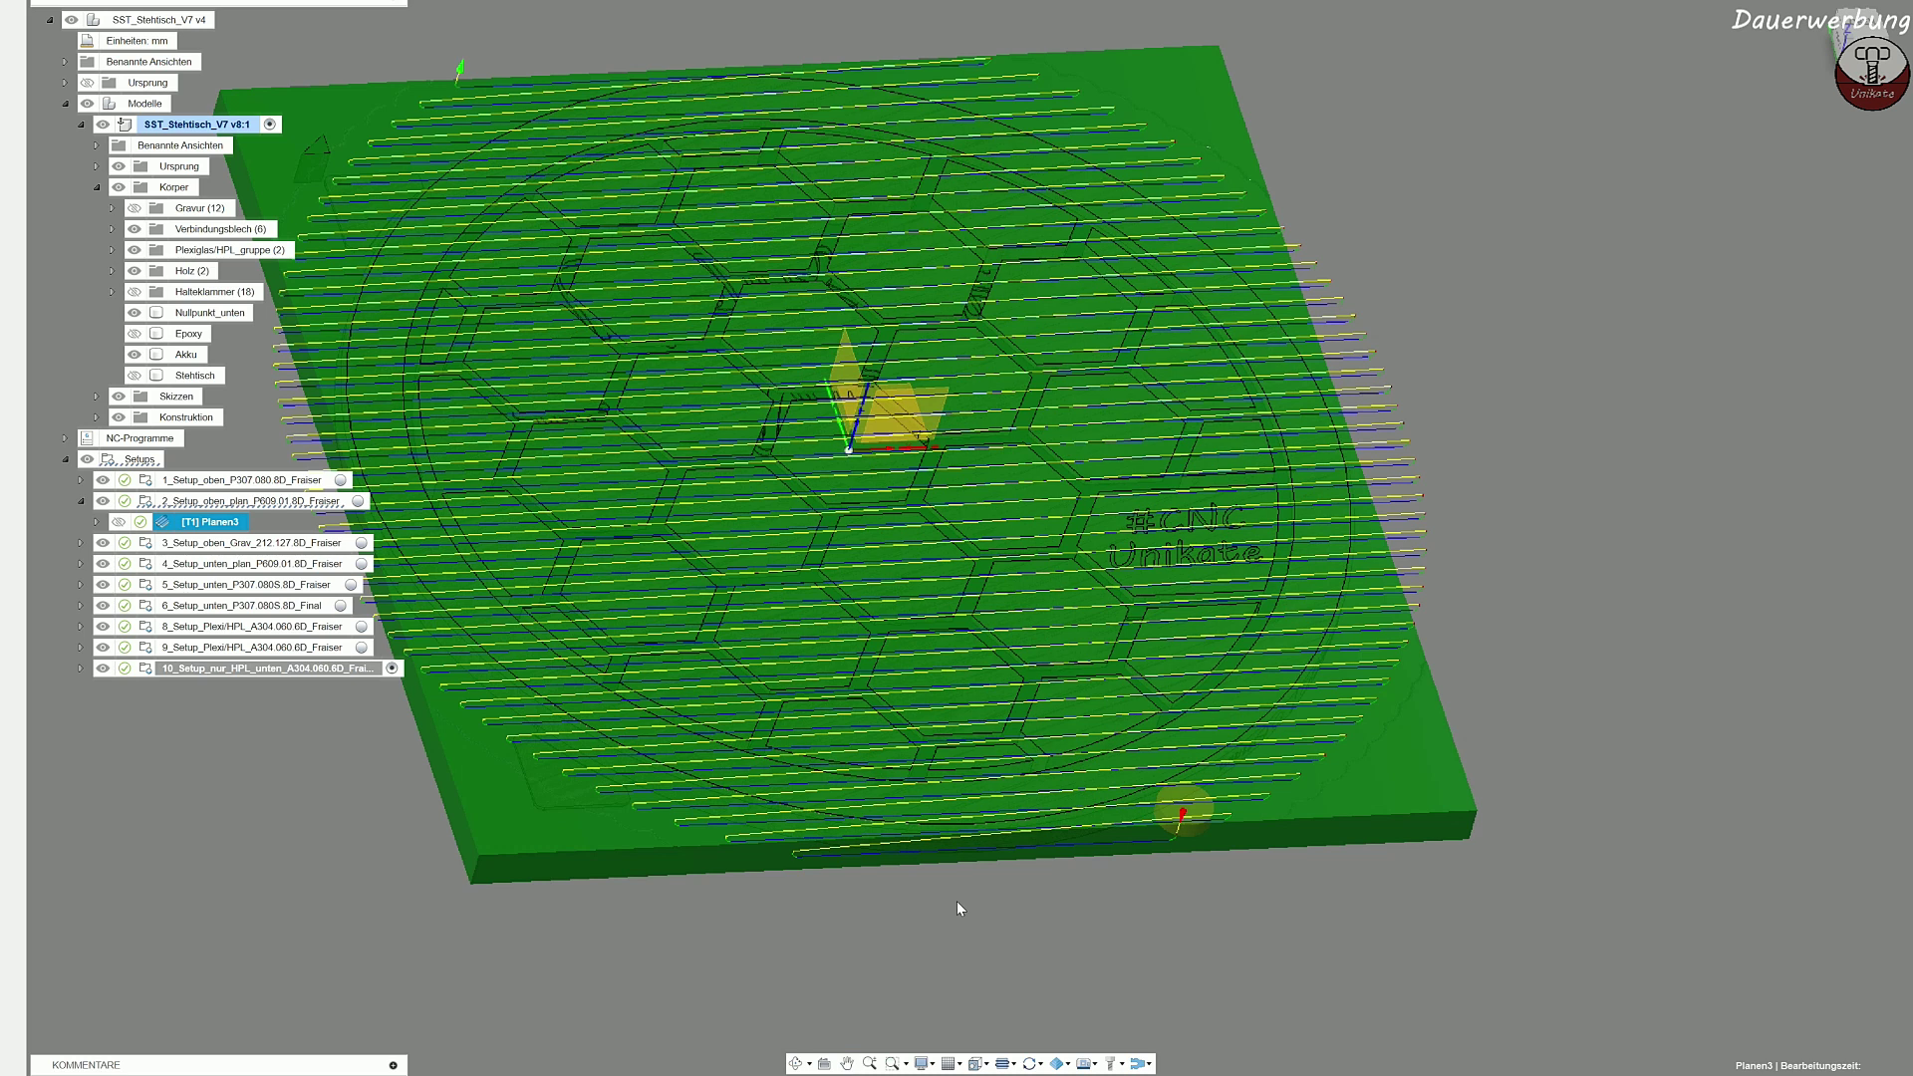
left_click(954, 901)
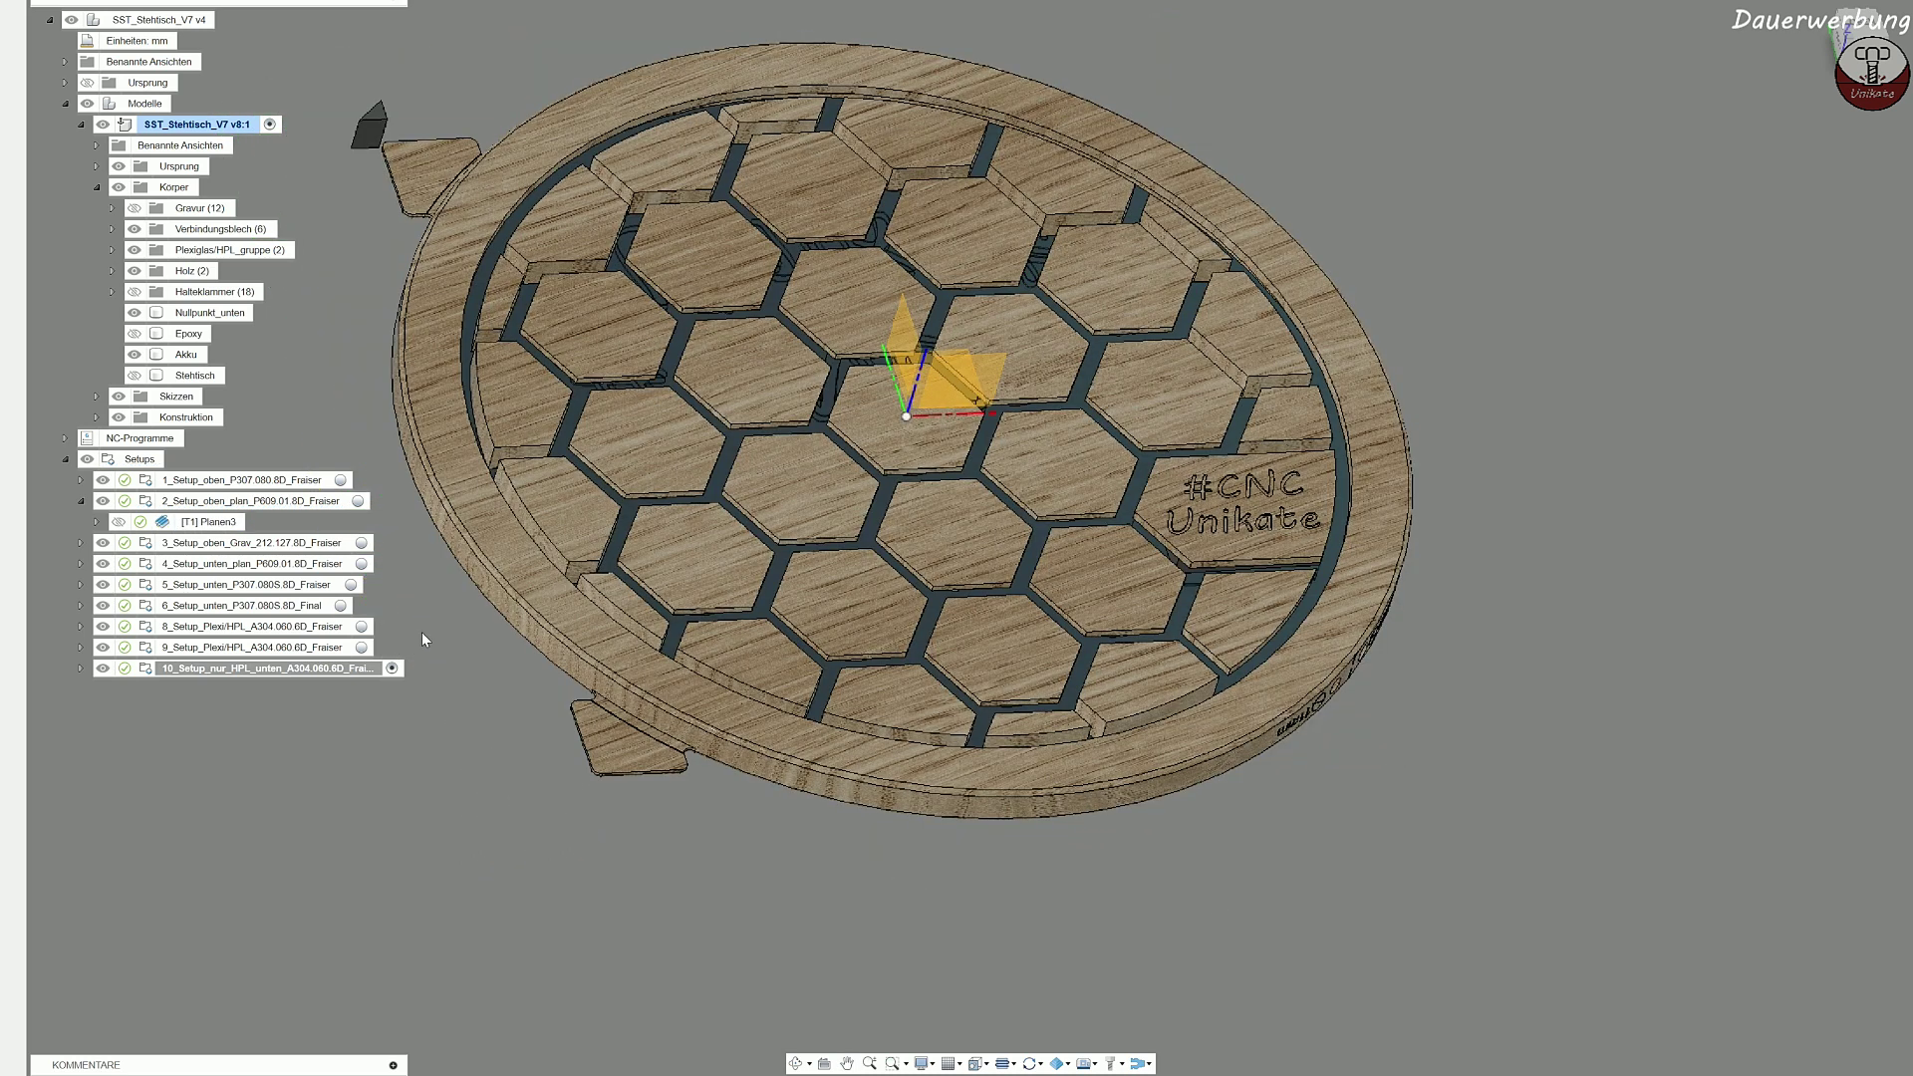
left_click(229, 523)
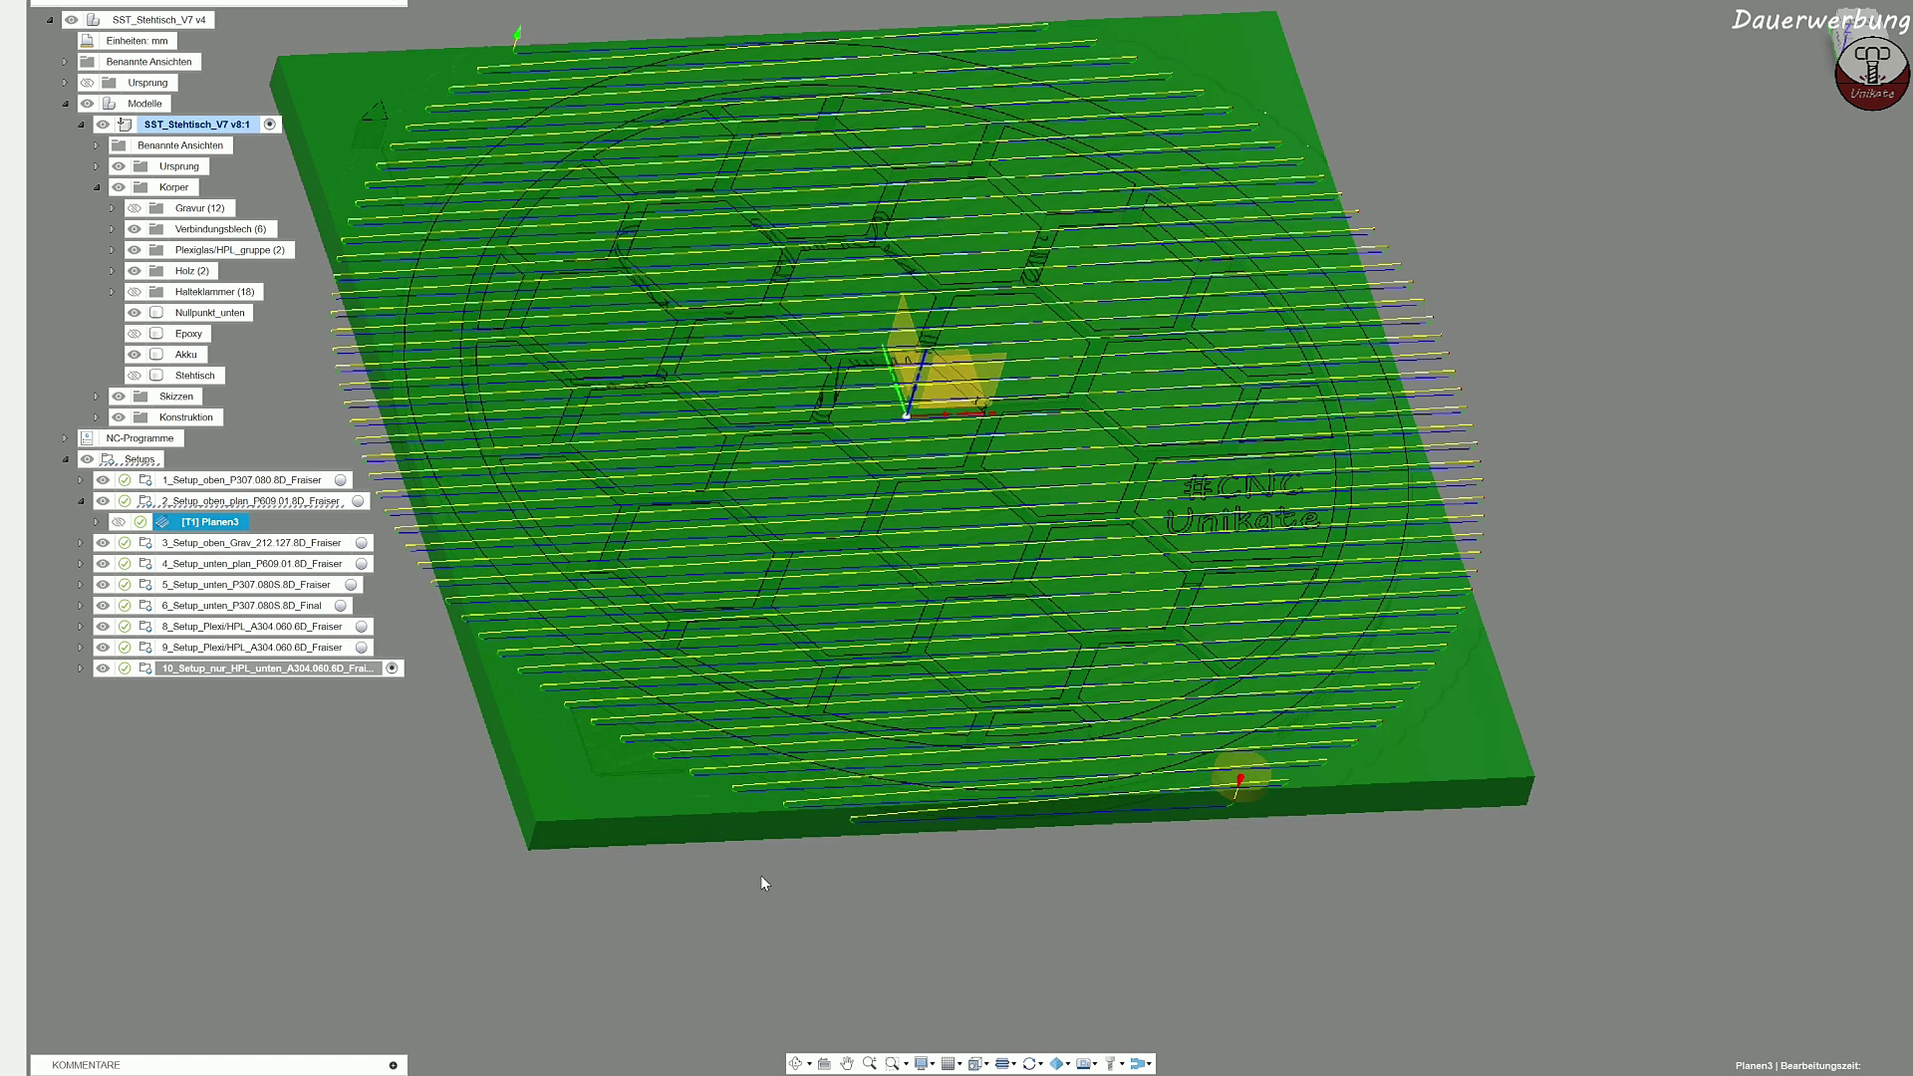
left_click(528, 847)
left_click(82, 500)
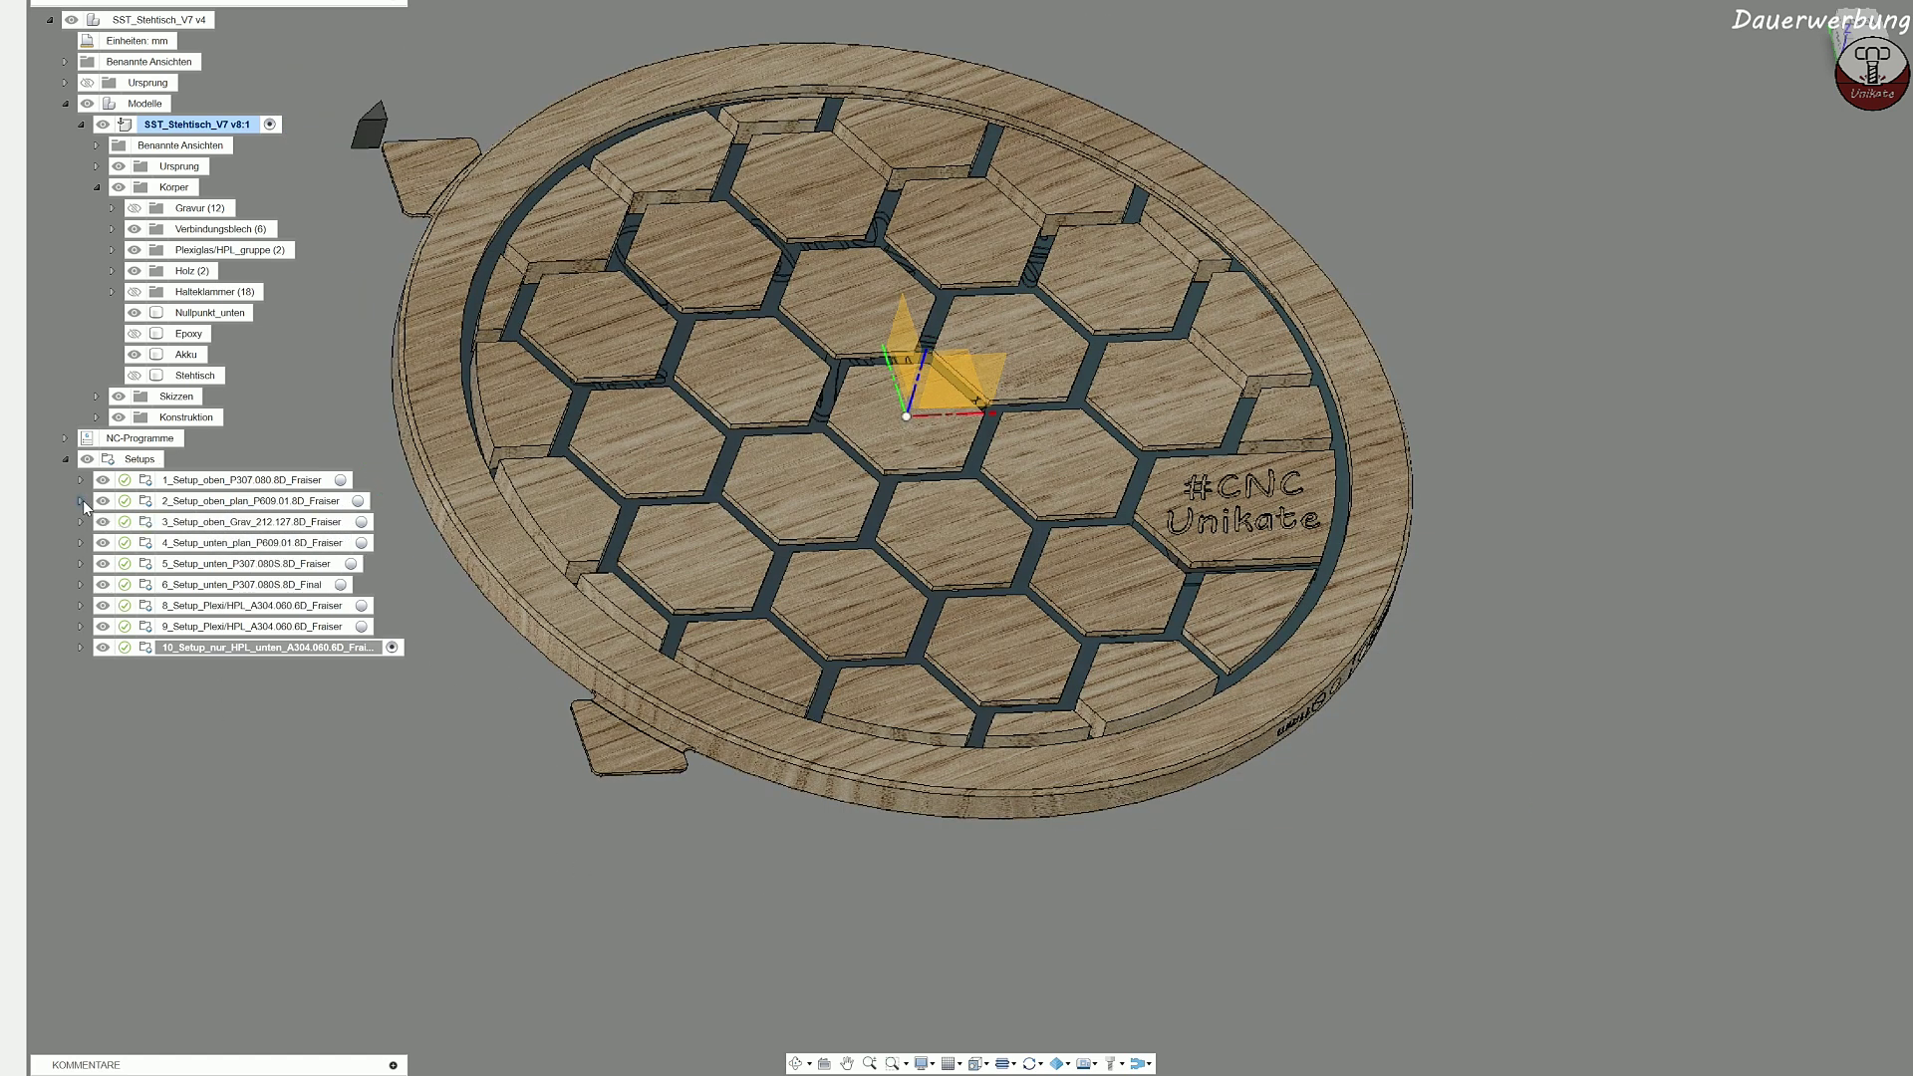
Step: Expand 3_Setup_oben_Grav_212.127.8D_Fraiser, show its stock and the Gravieren1 (4) toolpath, and collapse the setup again
left_click(80, 521)
left_click(199, 522)
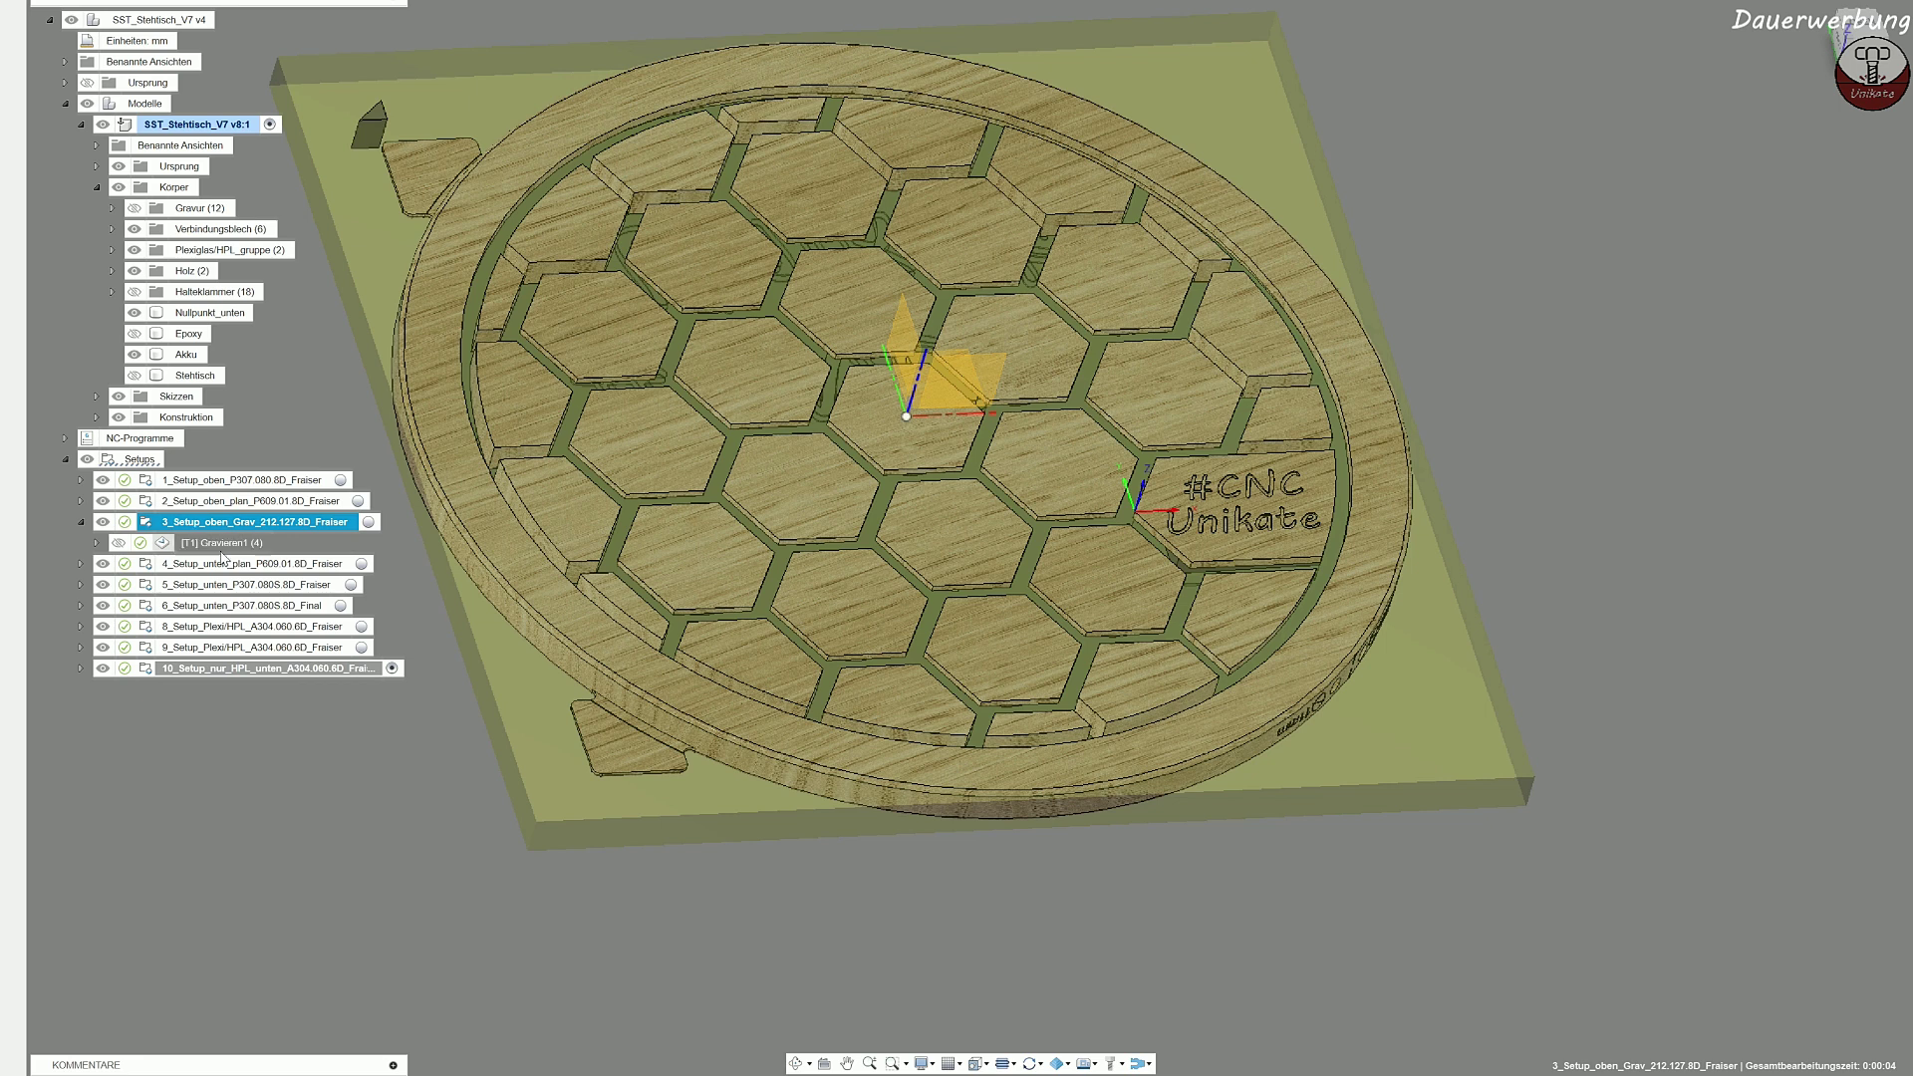
left_click(211, 544)
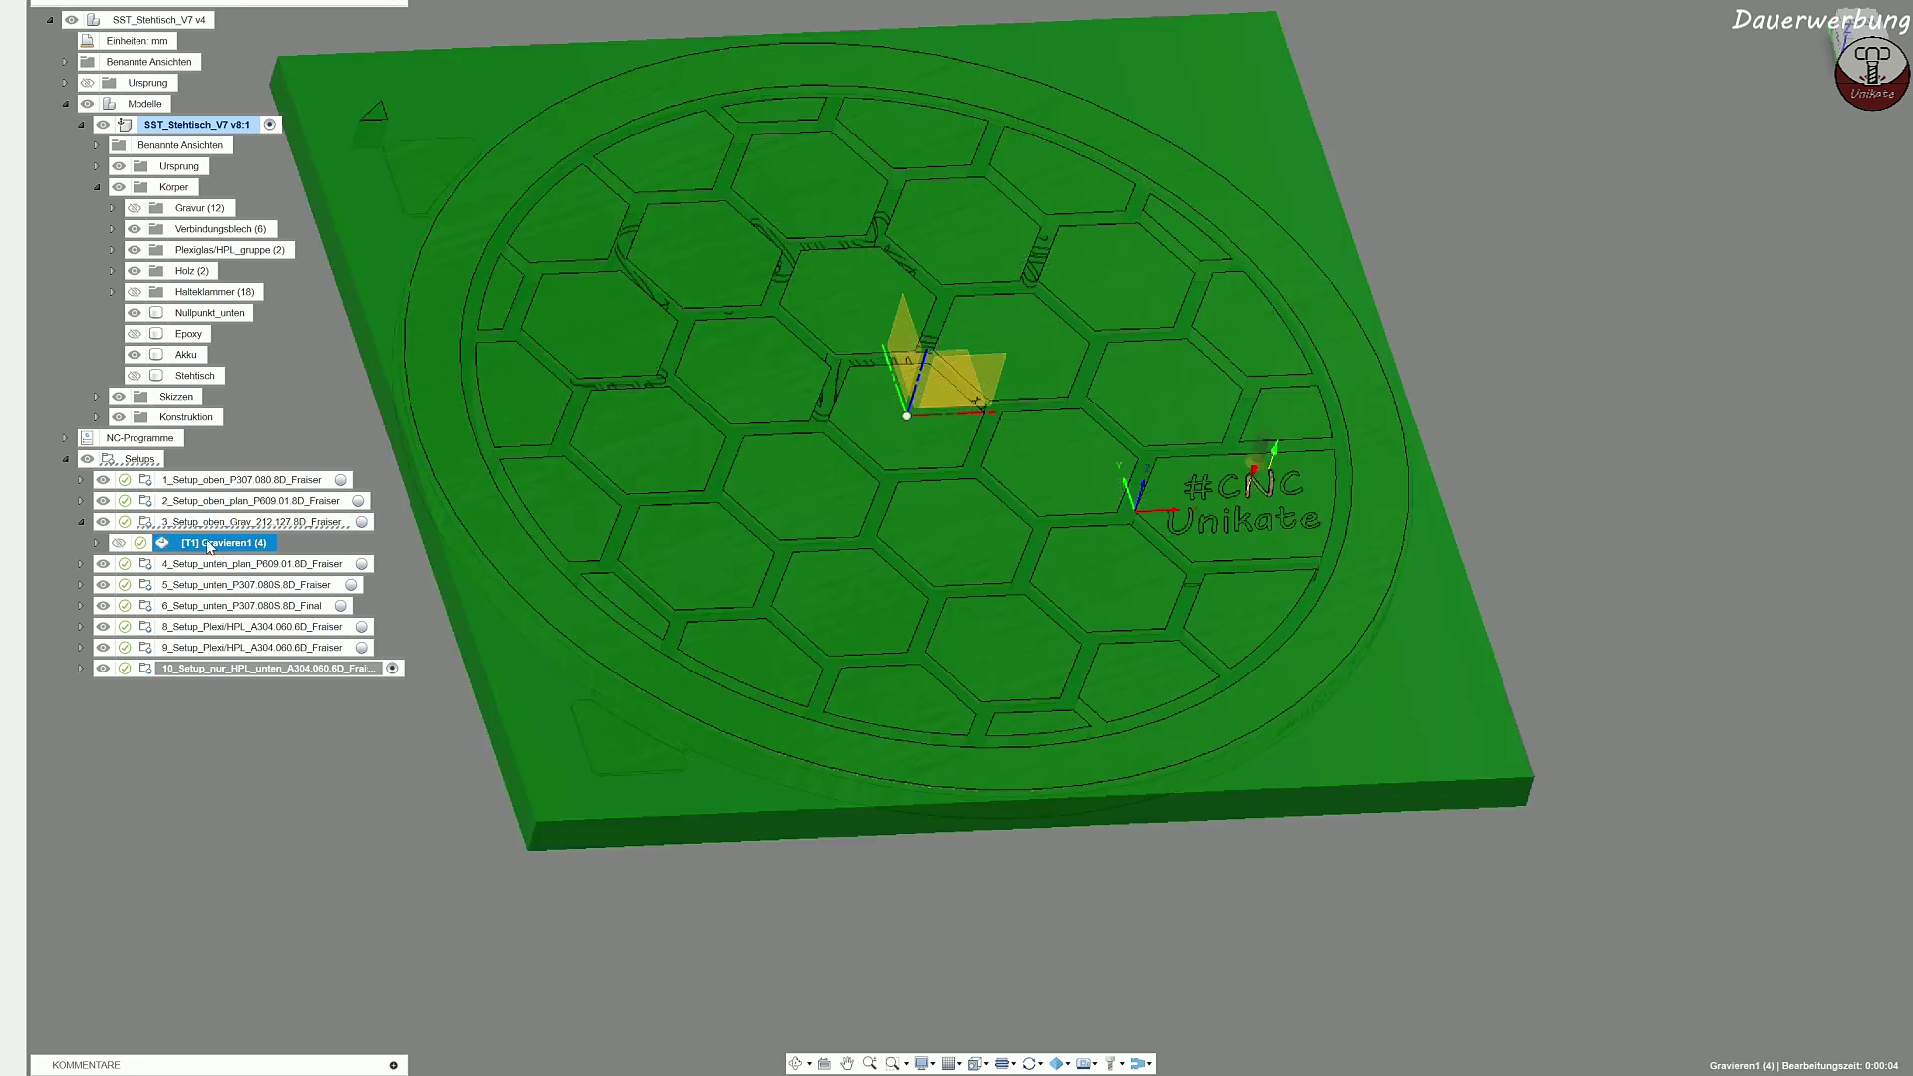
left_click(79, 521)
Step: Examine the Planen3 (3) facing toolpath of 4_Setup_unten_plan_P609.01.8D_Fraiser on the tabletop's underside, and collapse the setup
left_click(249, 542)
left_click(81, 542)
left_click(214, 564)
middle_click_drag(973, 250, 1025, 664, "shift")
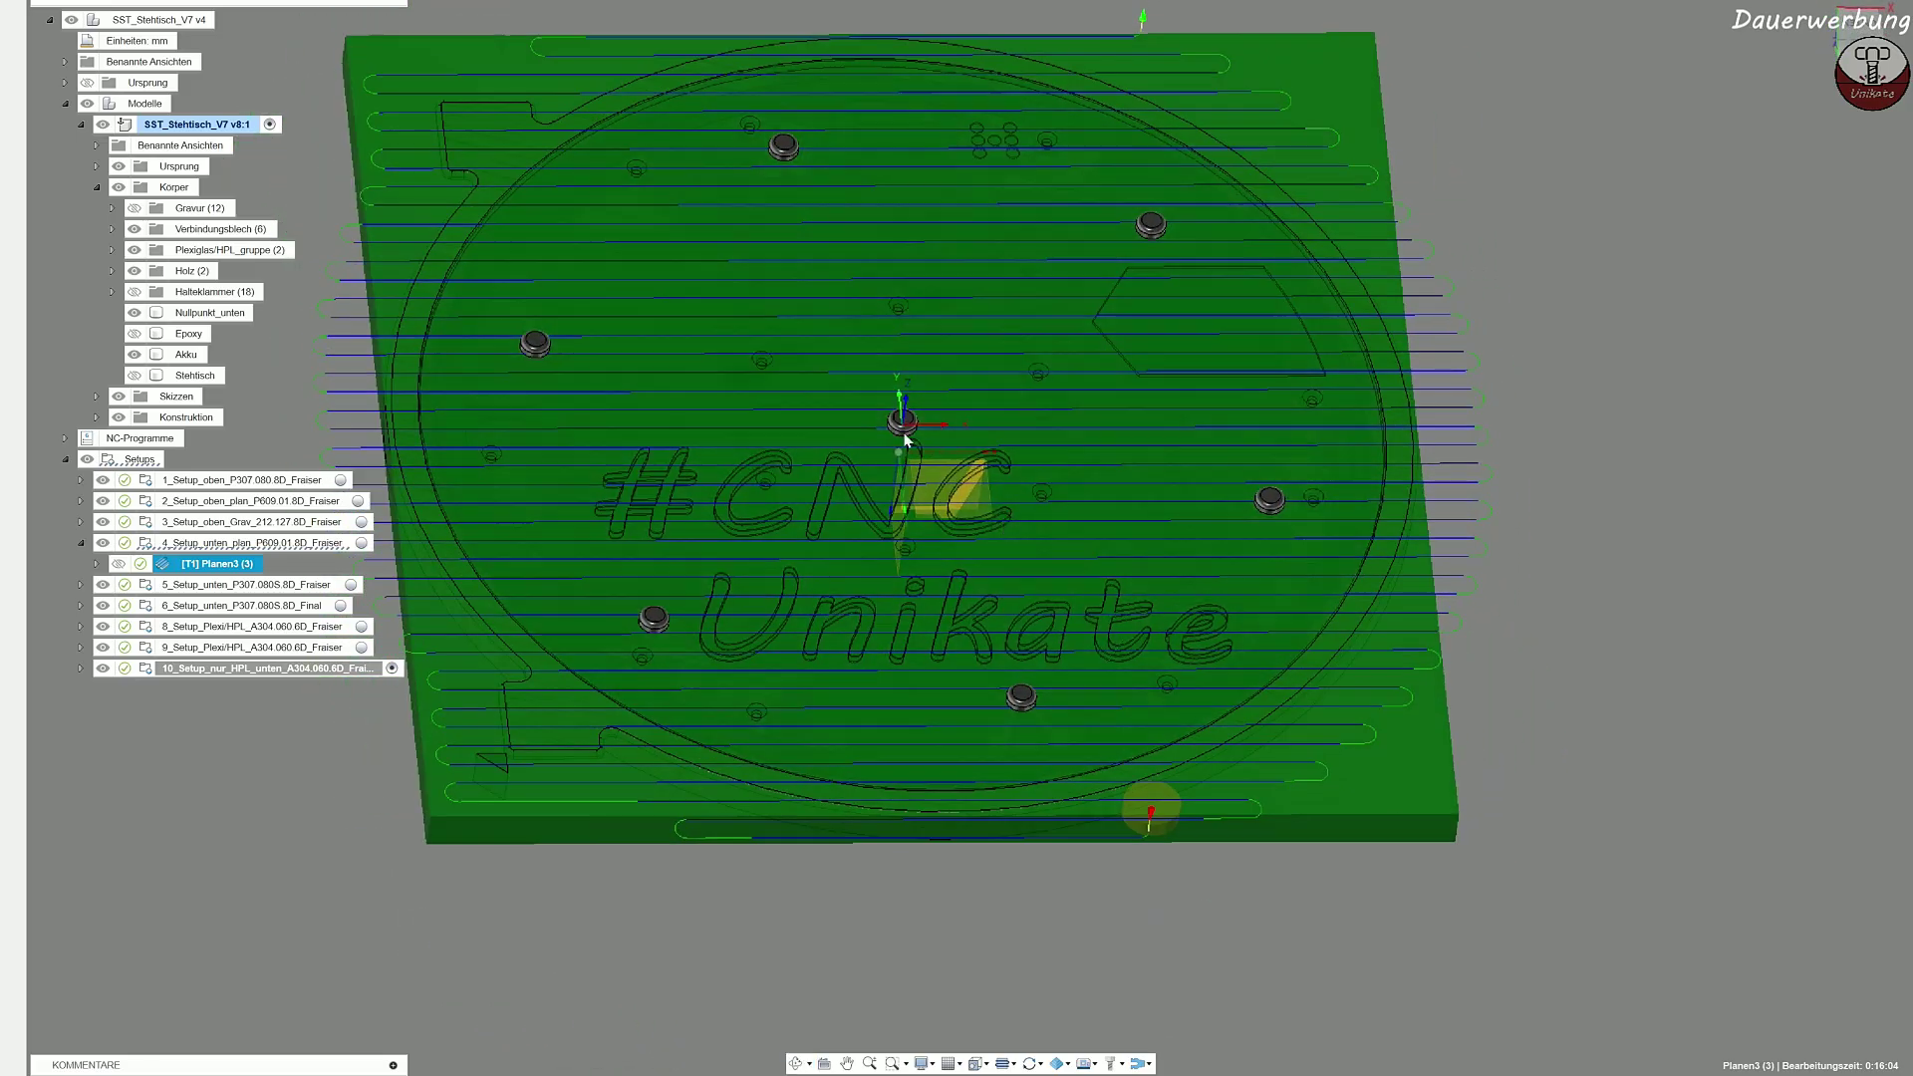
middle_click_drag(810, 514, 855, 523)
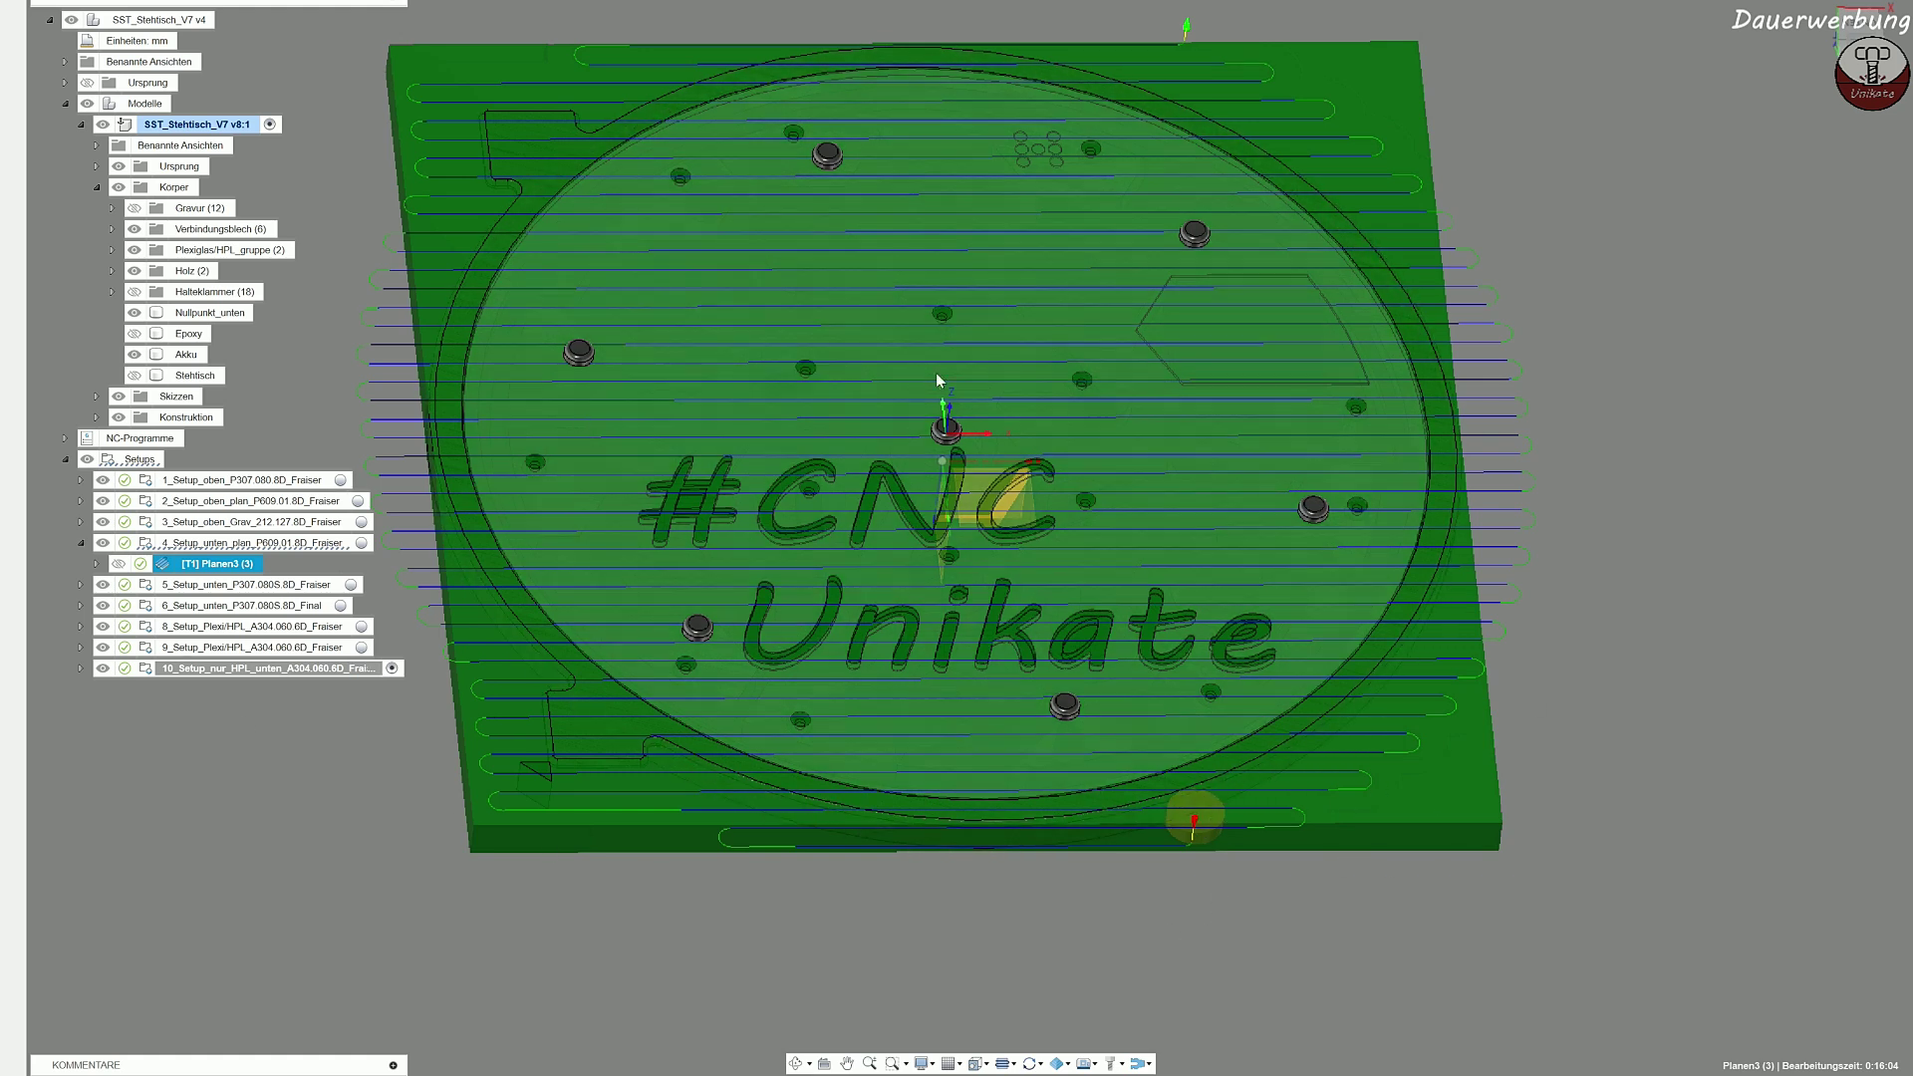
middle_click_drag(541, 393, 435, 481)
middle_click_drag(889, 183, 888, 321, "shift")
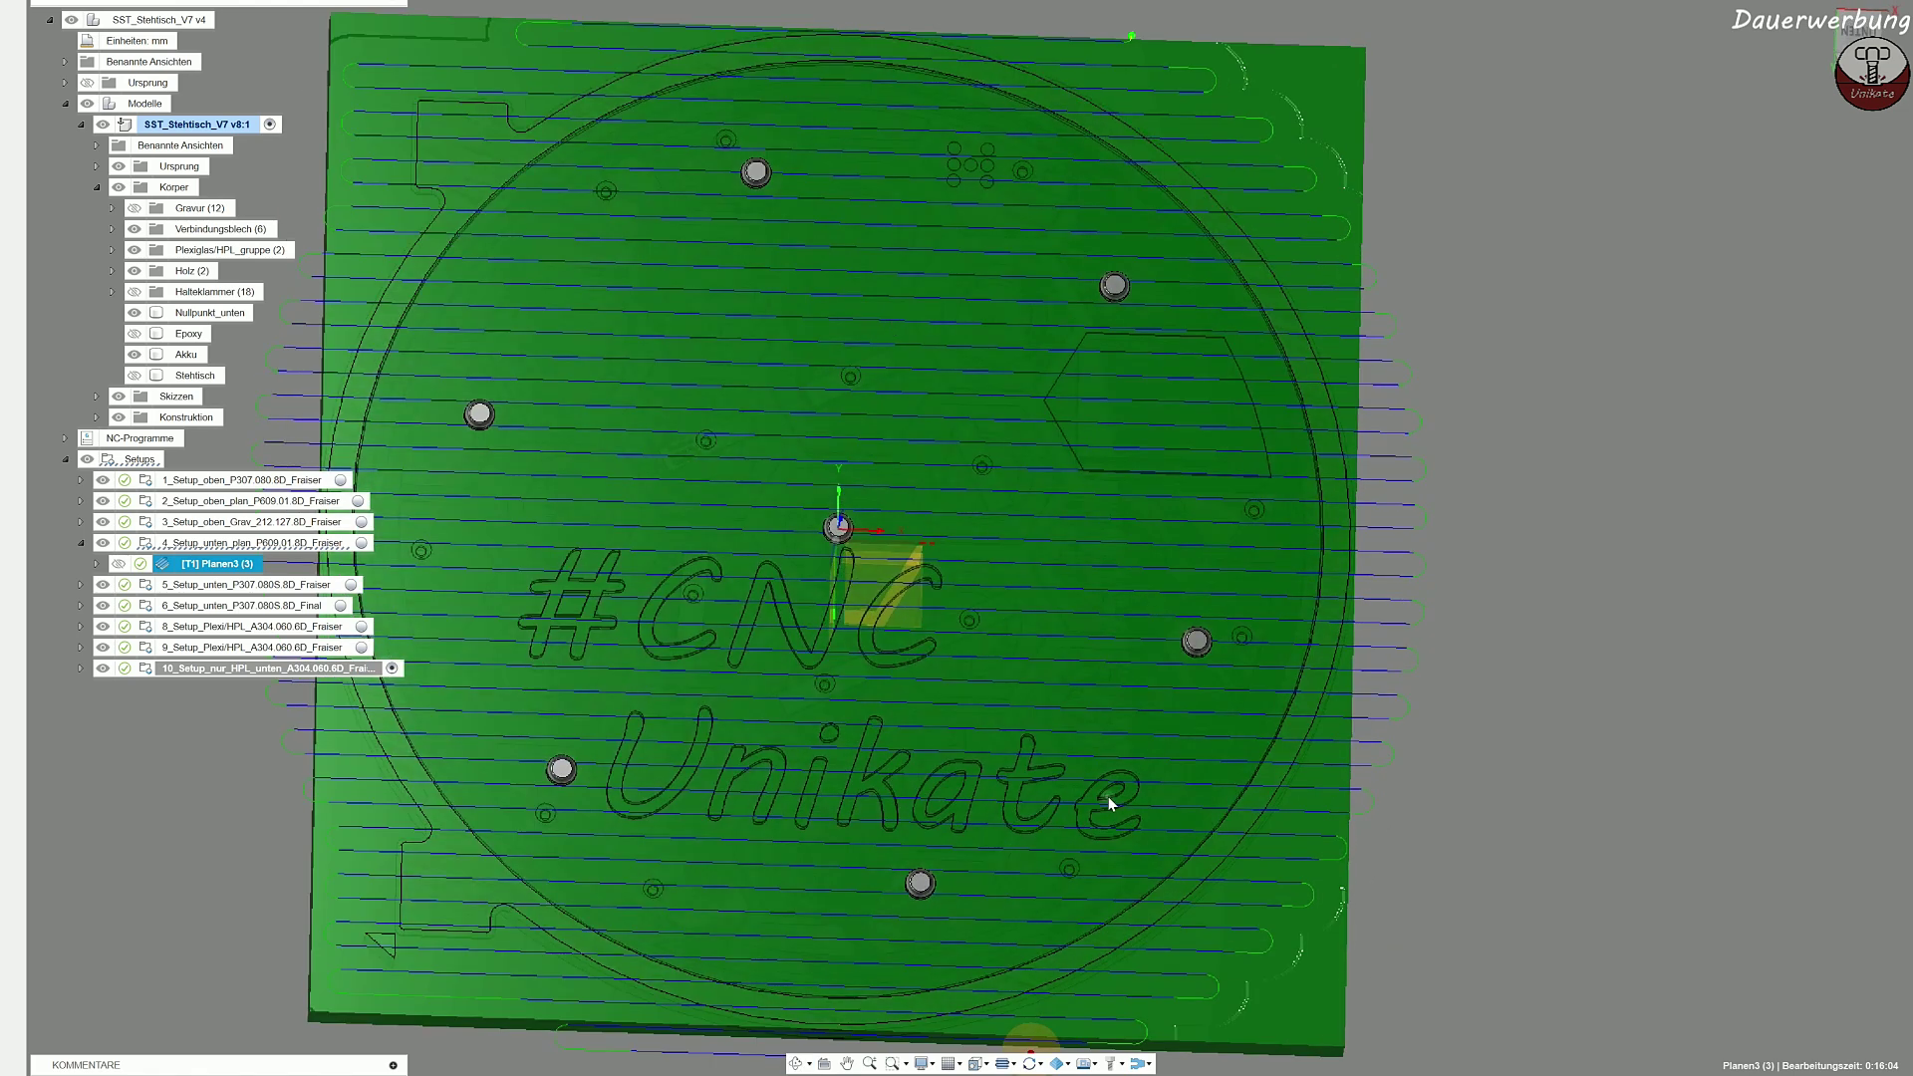
middle_click_drag(1108, 797, 1162, 696)
middle_click_drag(1161, 696, 1227, 518)
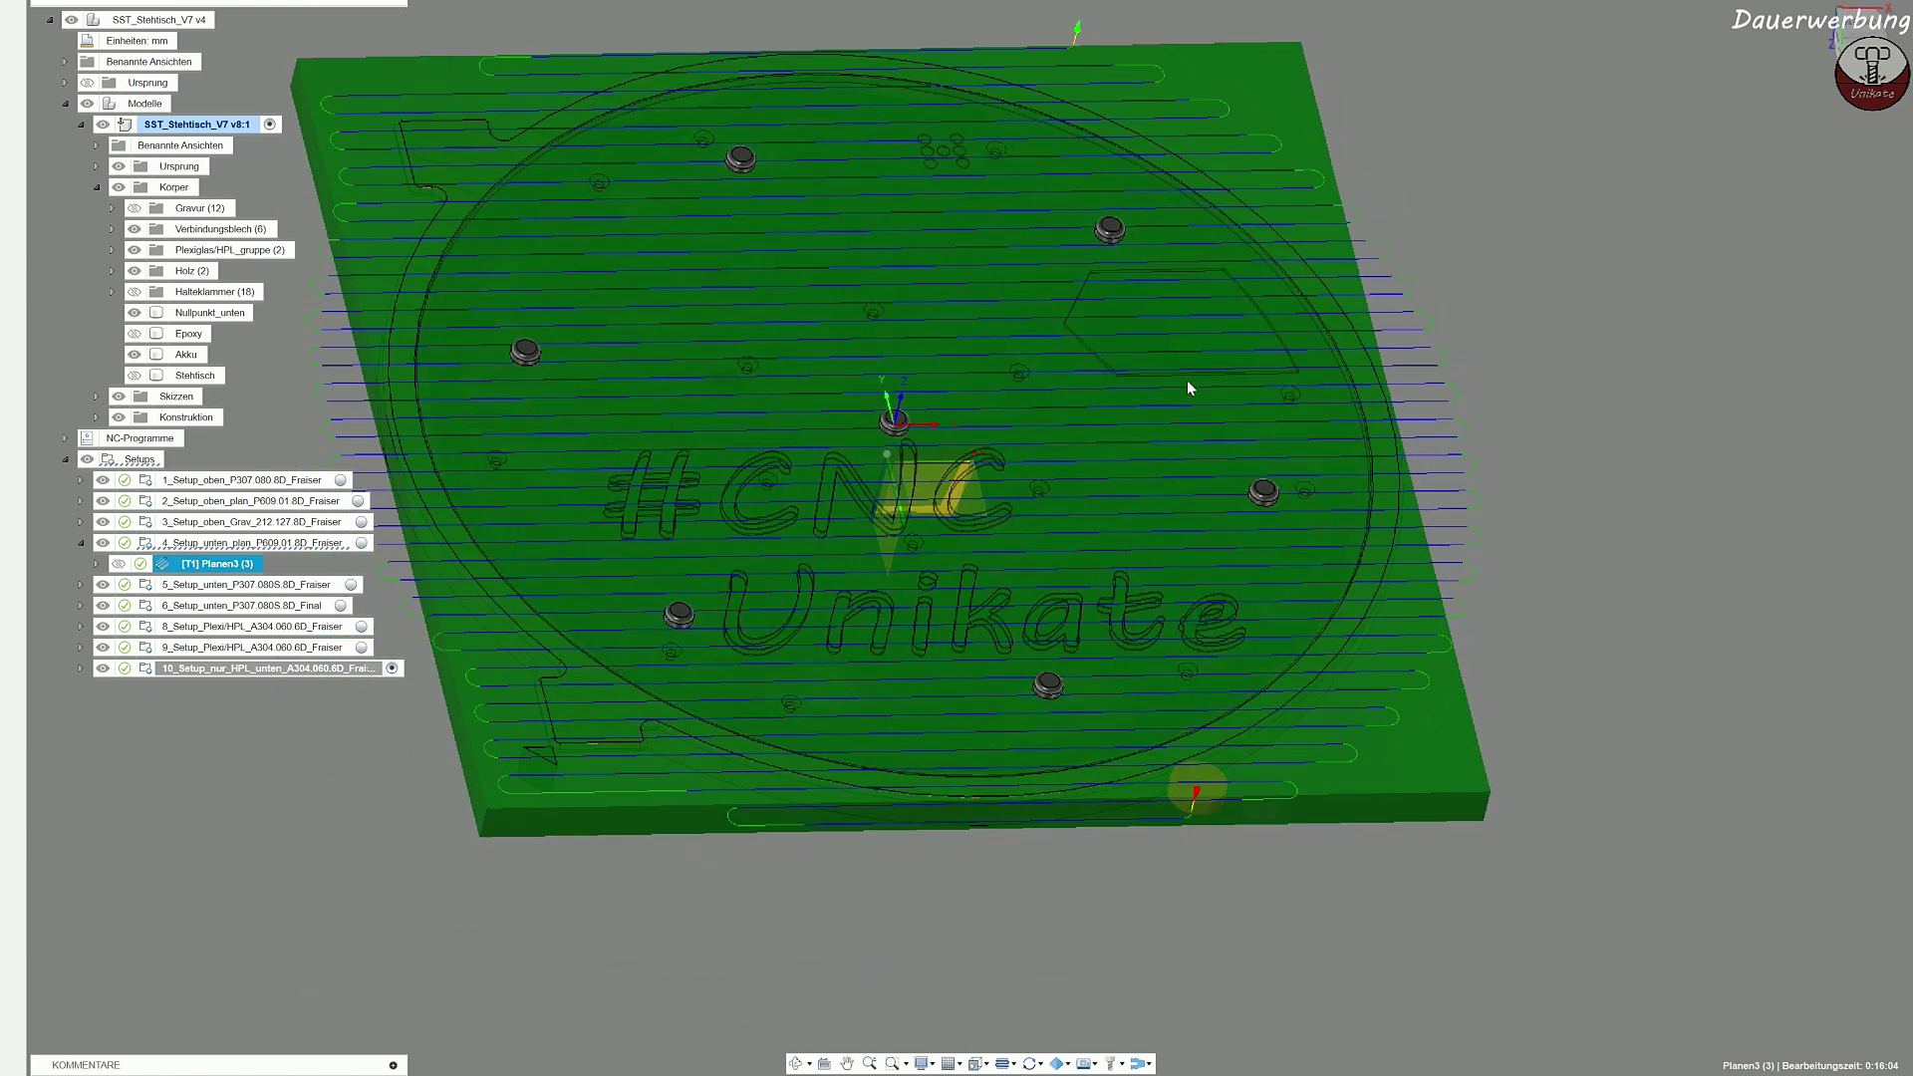
left_click(80, 540)
left_click(81, 542)
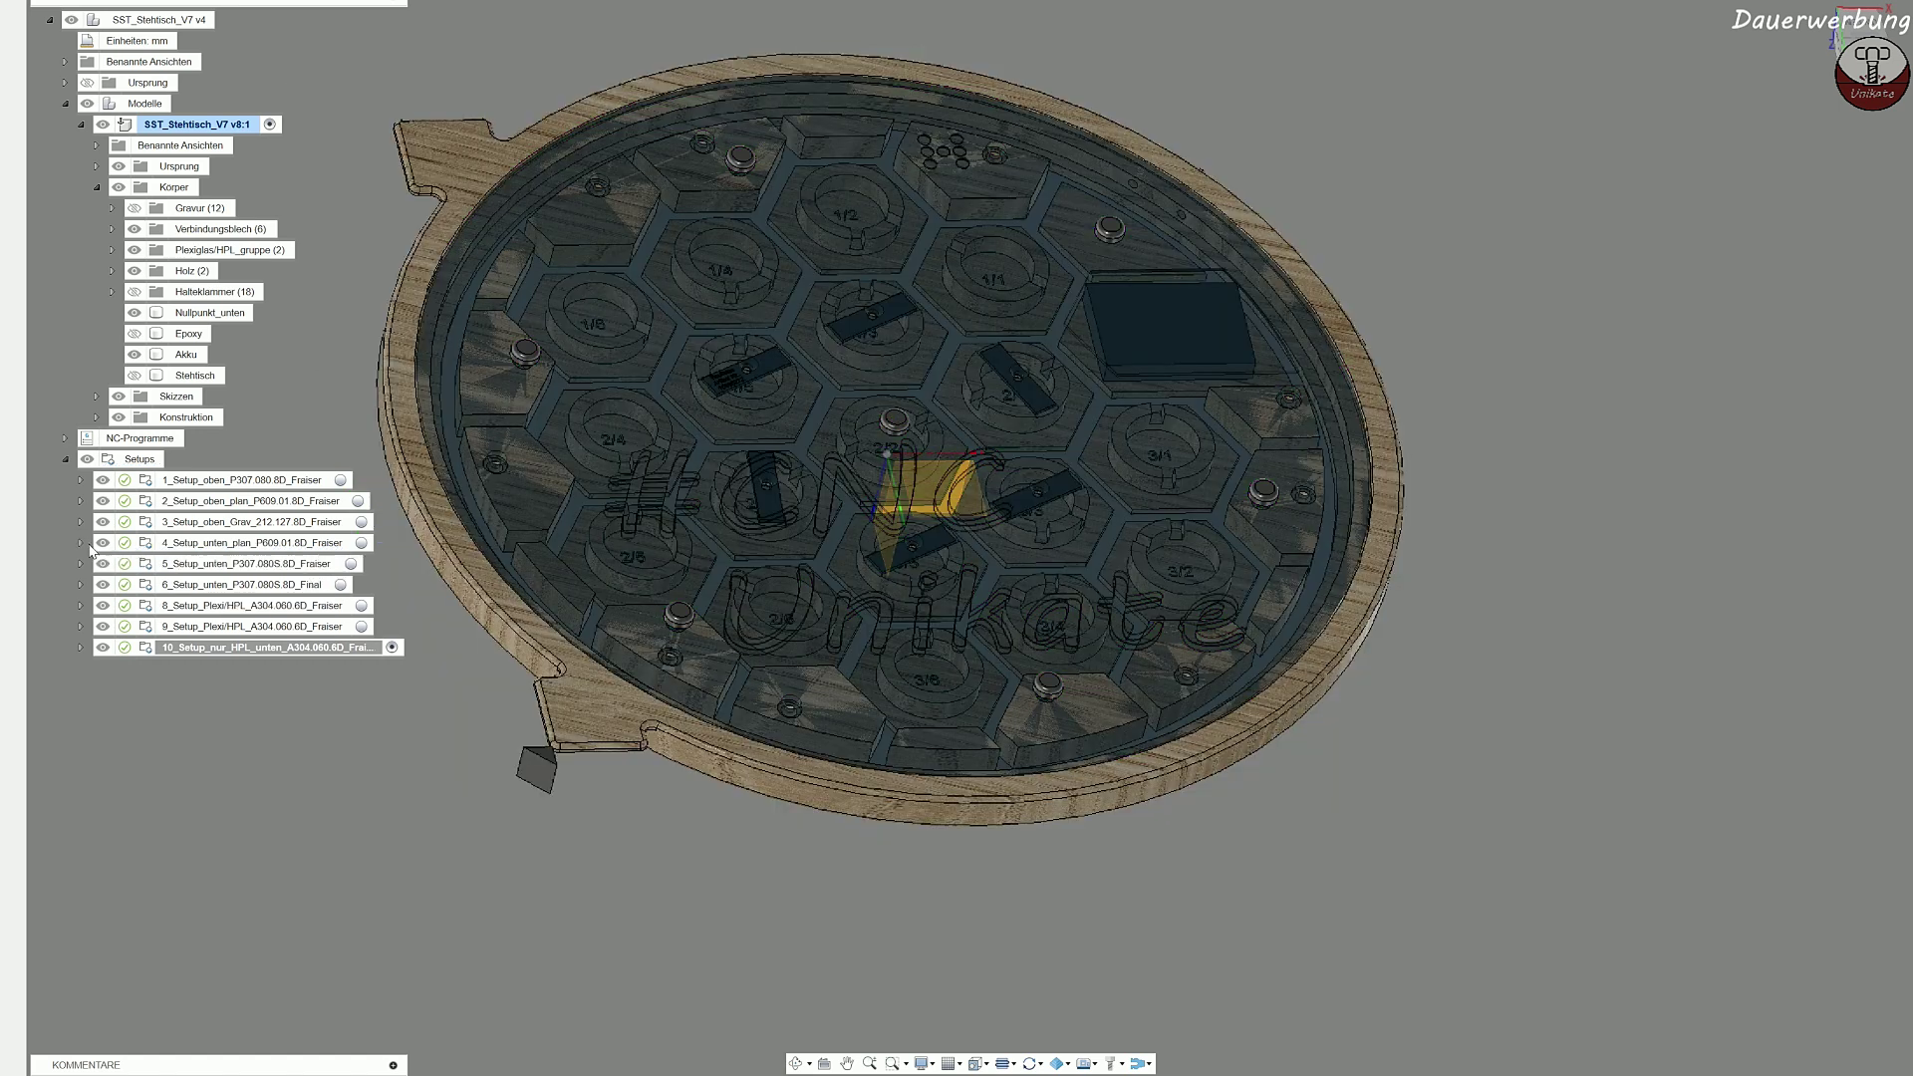
Step: Expand 5_Setup_unten_P307.080S.8D_Fraiser, hide the Plexiglas/HPL_gruppe bodies and show the Epoxy body
left_click(81, 562)
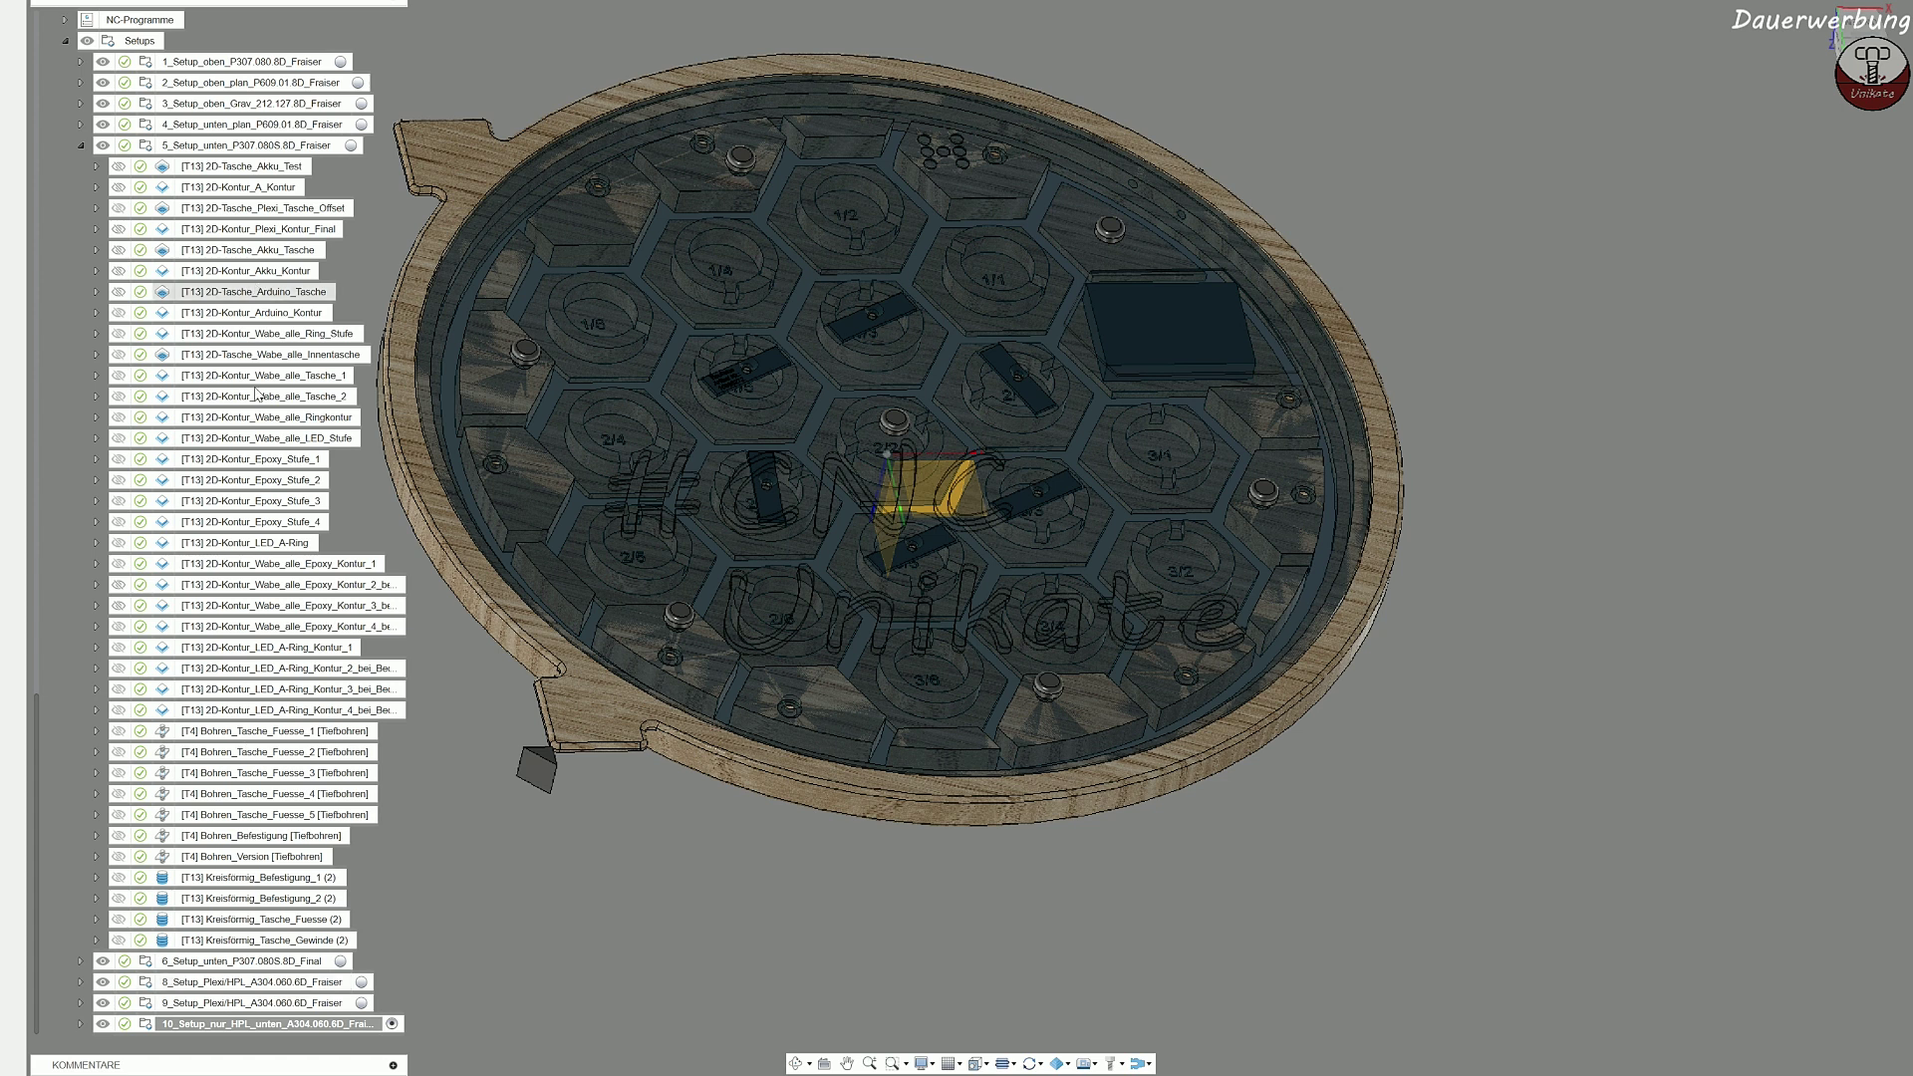
scroll(141, 249, "up", 5)
scroll(140, 249, "up", 3)
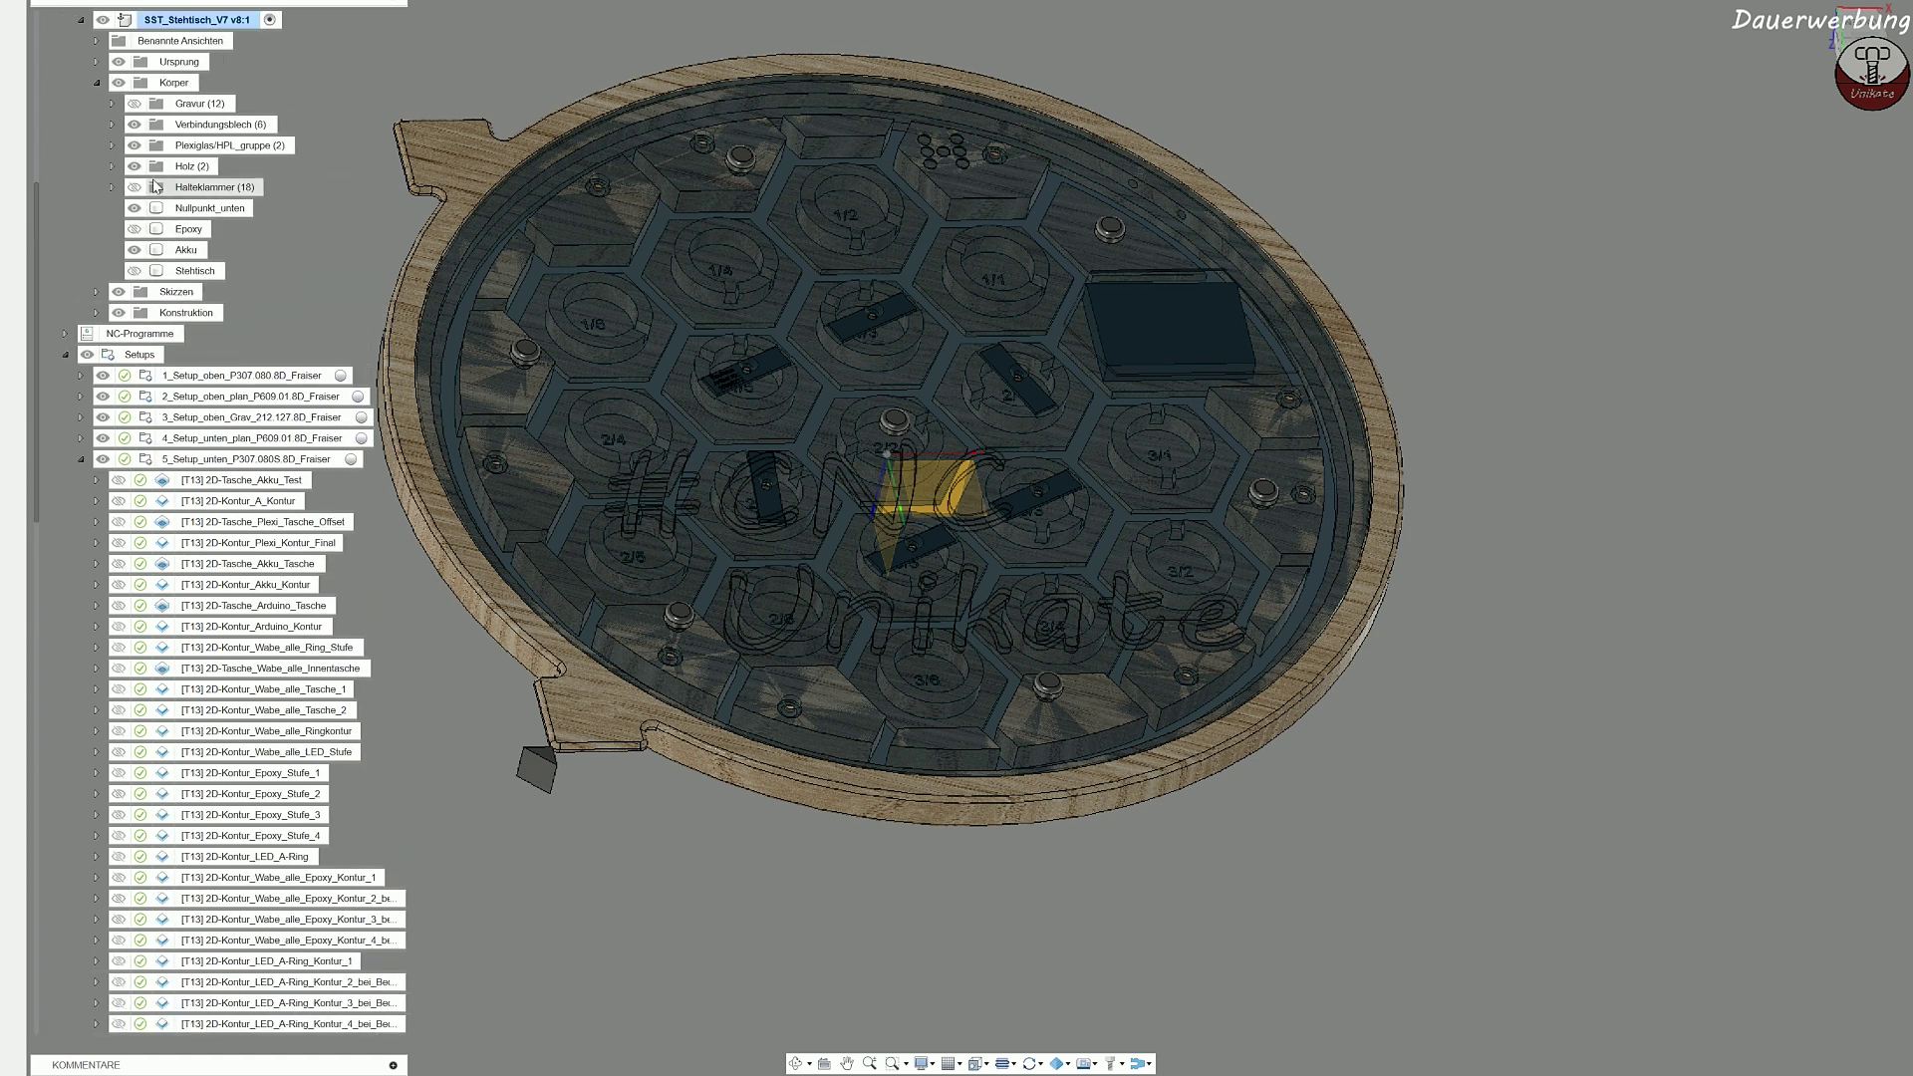
left_click(134, 145)
middle_click_drag(641, 579, 650, 609)
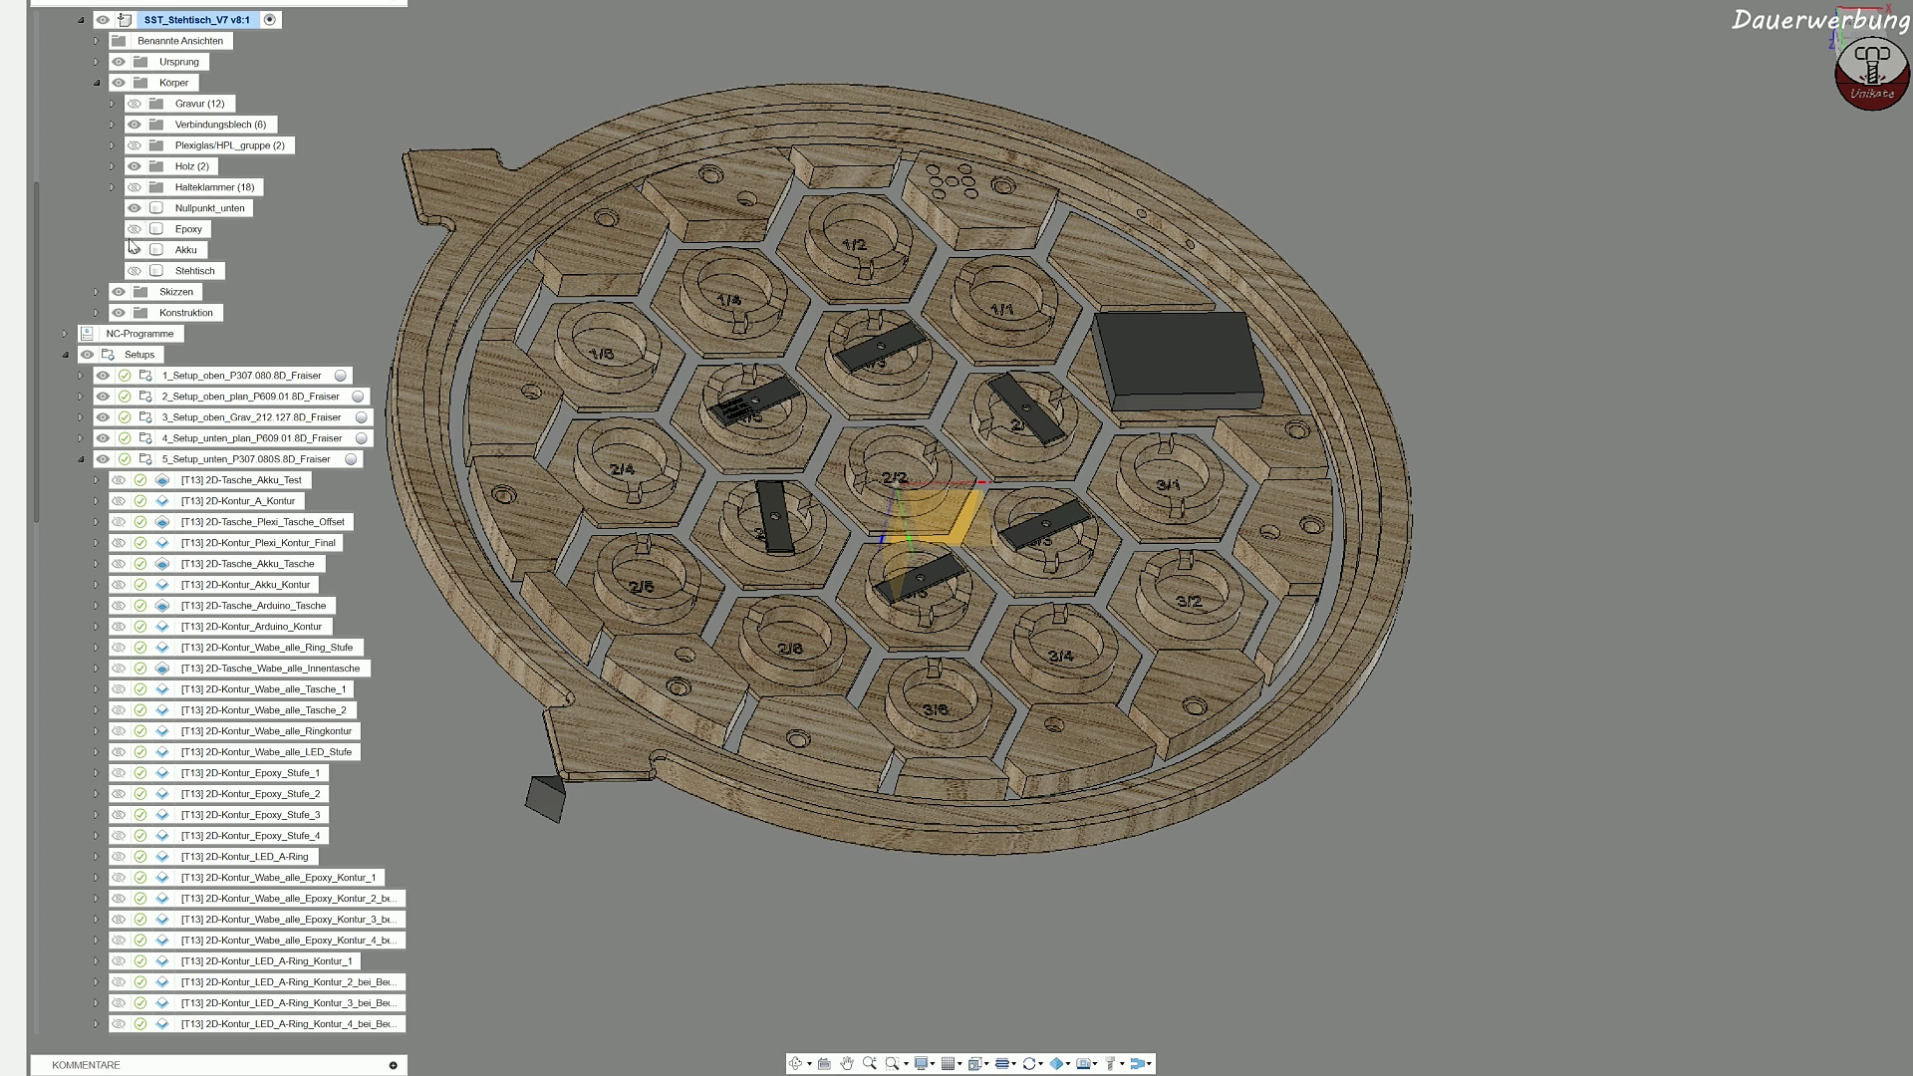
left_click(134, 228)
left_click(857, 456)
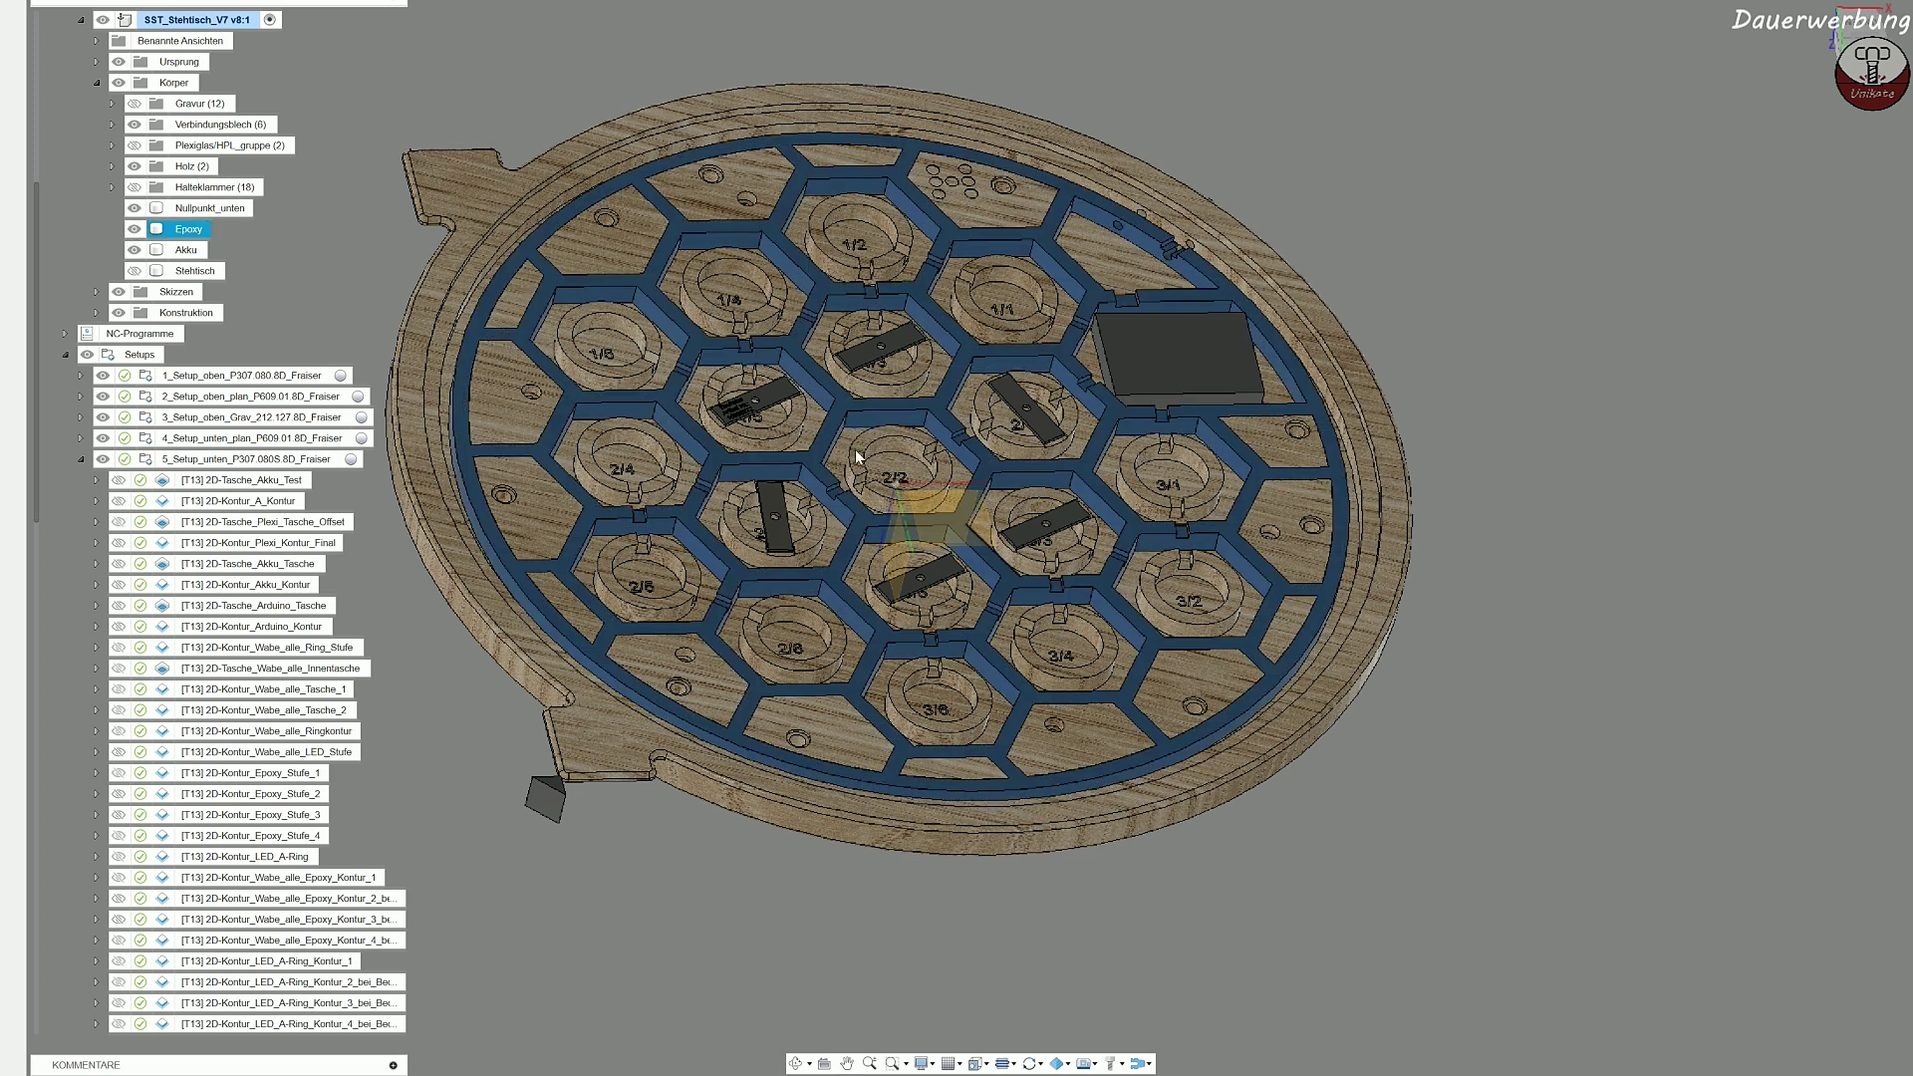
Step: Open the stock settings of 5_Setup_unten_P307.080S.8D_Fraiser and view the stock and work origin at an angle and squarely from the machined side
scroll(304, 286, "down", 5)
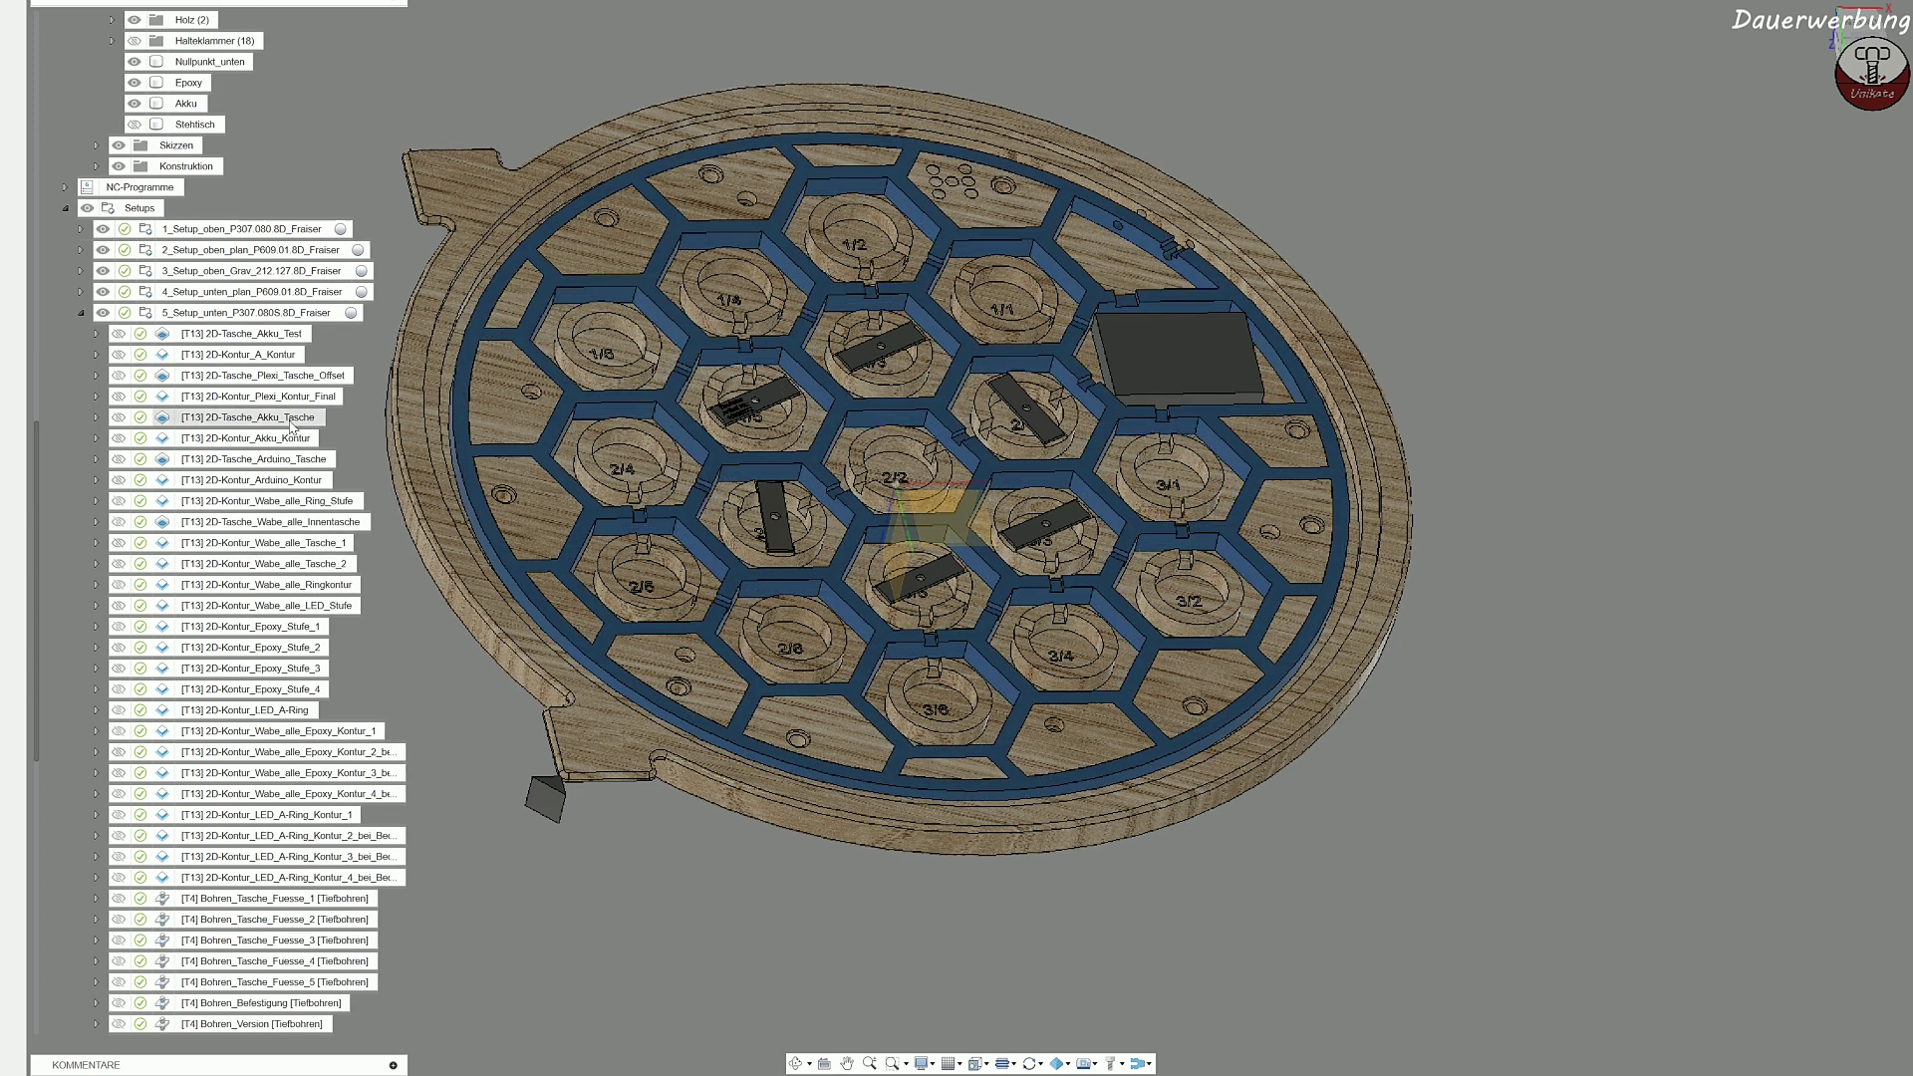
double_click(298, 254)
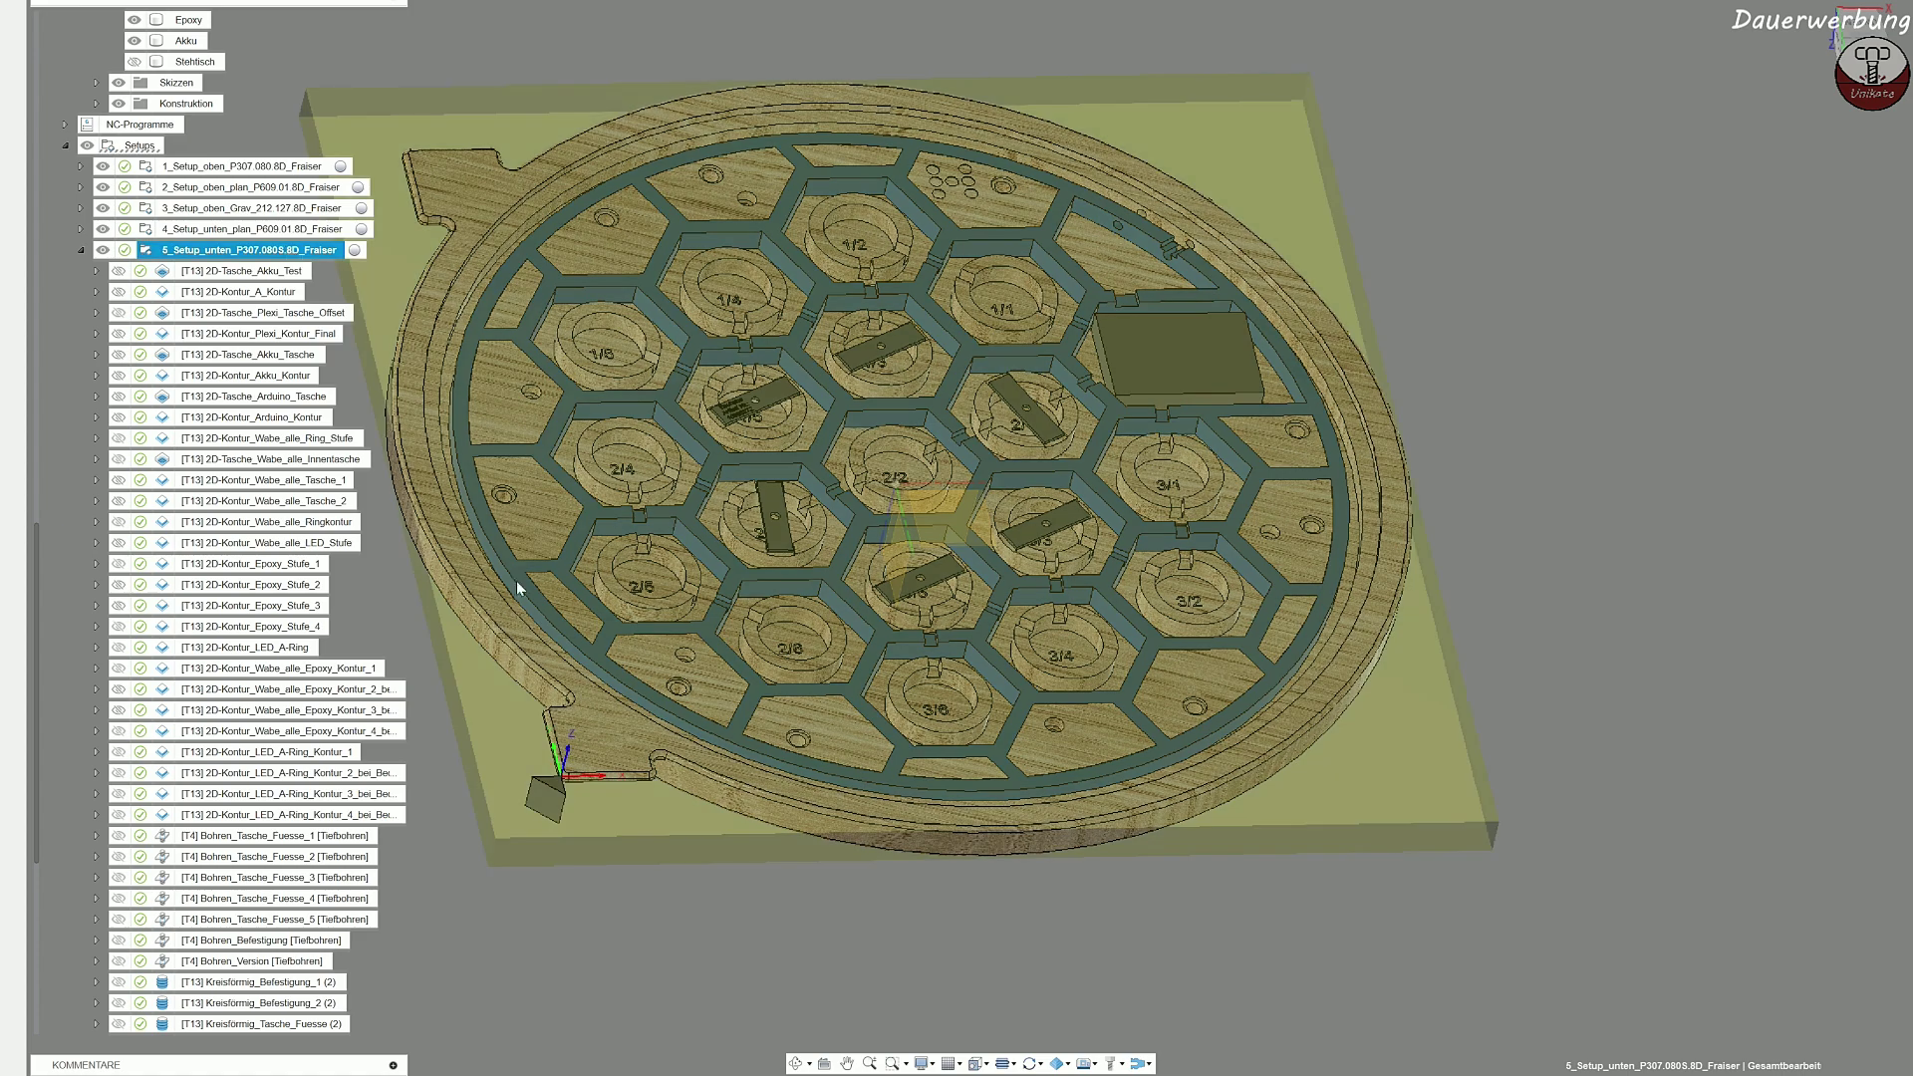
mouse_move(1215, 511)
middle_mouse_down("shift")
mouse_move(1235, 537)
mouse_move(1209, 658)
mouse_move(1203, 528)
middle_mouse_up("shift")
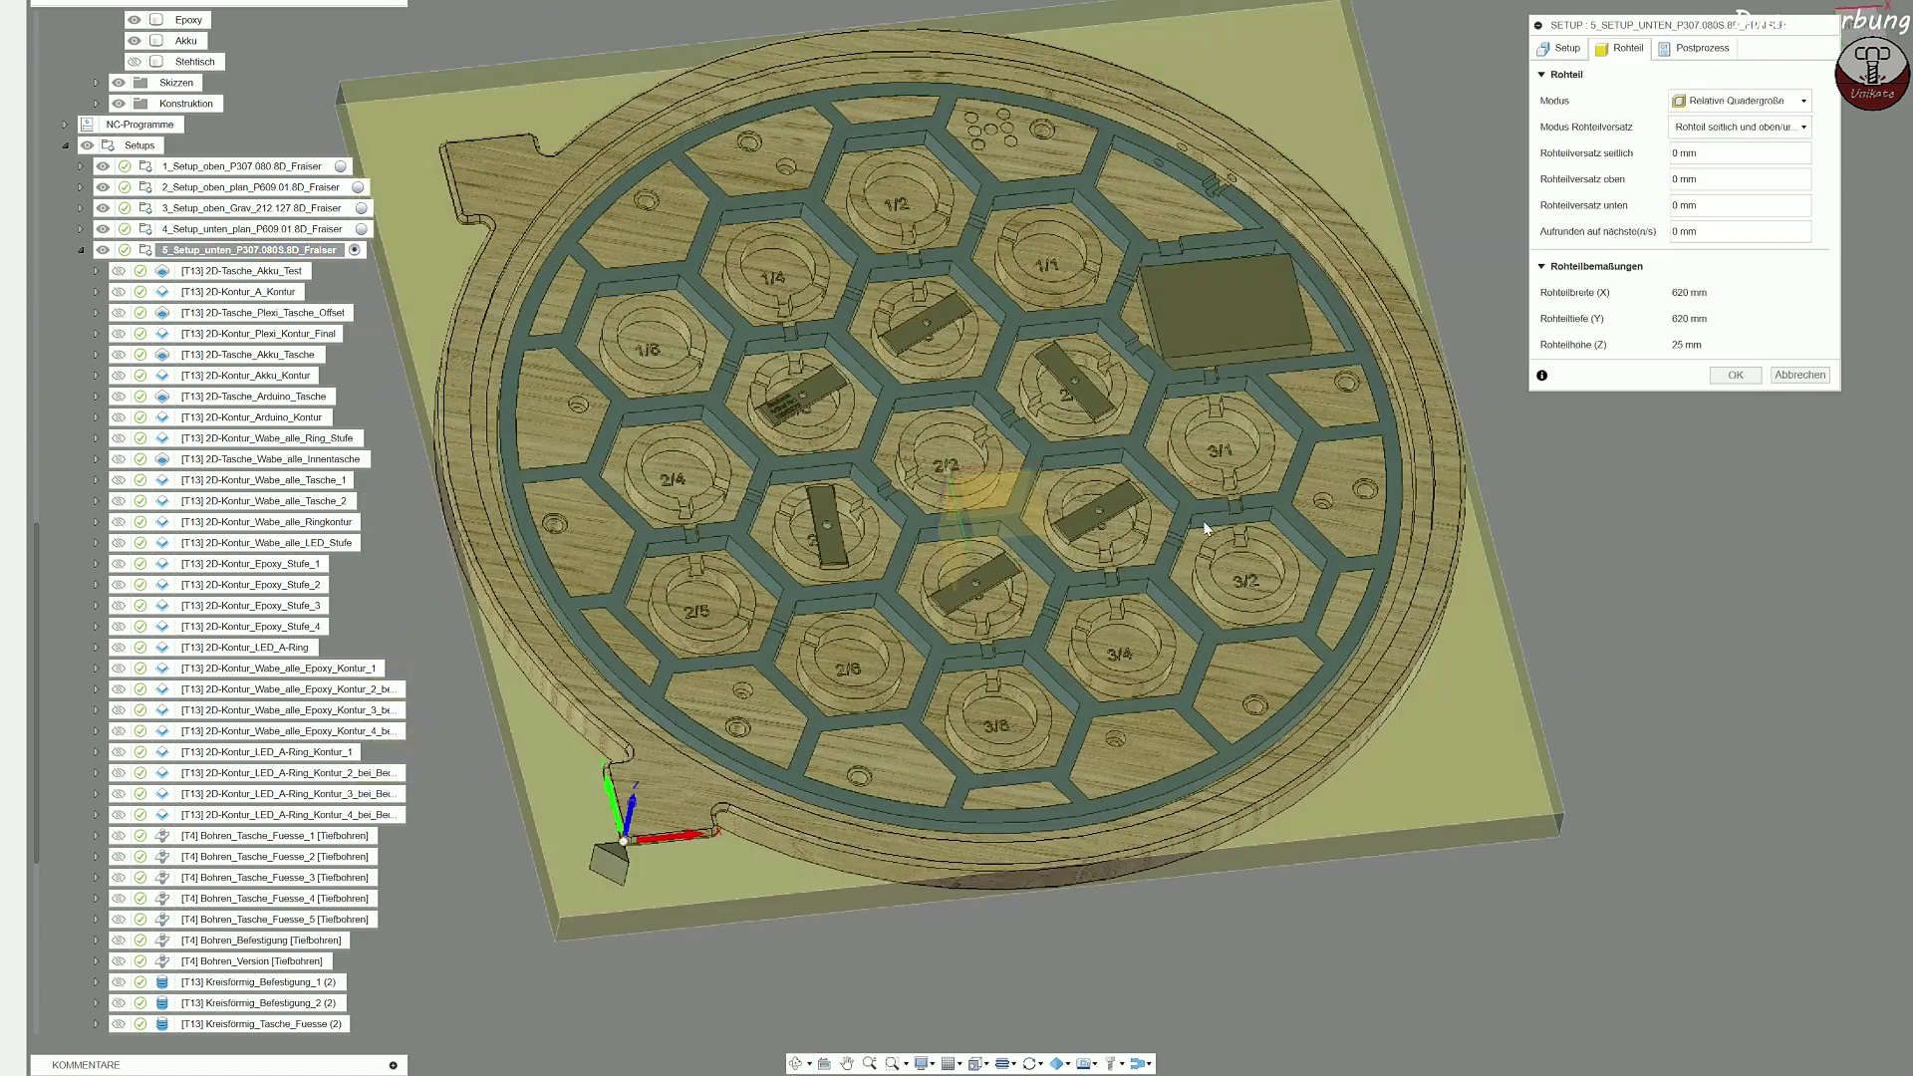
middle_click_drag(963, 794, 697, 786, "shift")
middle_click_drag(872, 772, 770, 741, "shift")
mouse_move(976, 775)
middle_mouse_down("shift")
mouse_move(903, 649)
mouse_move(944, 605)
middle_mouse_up("shift")
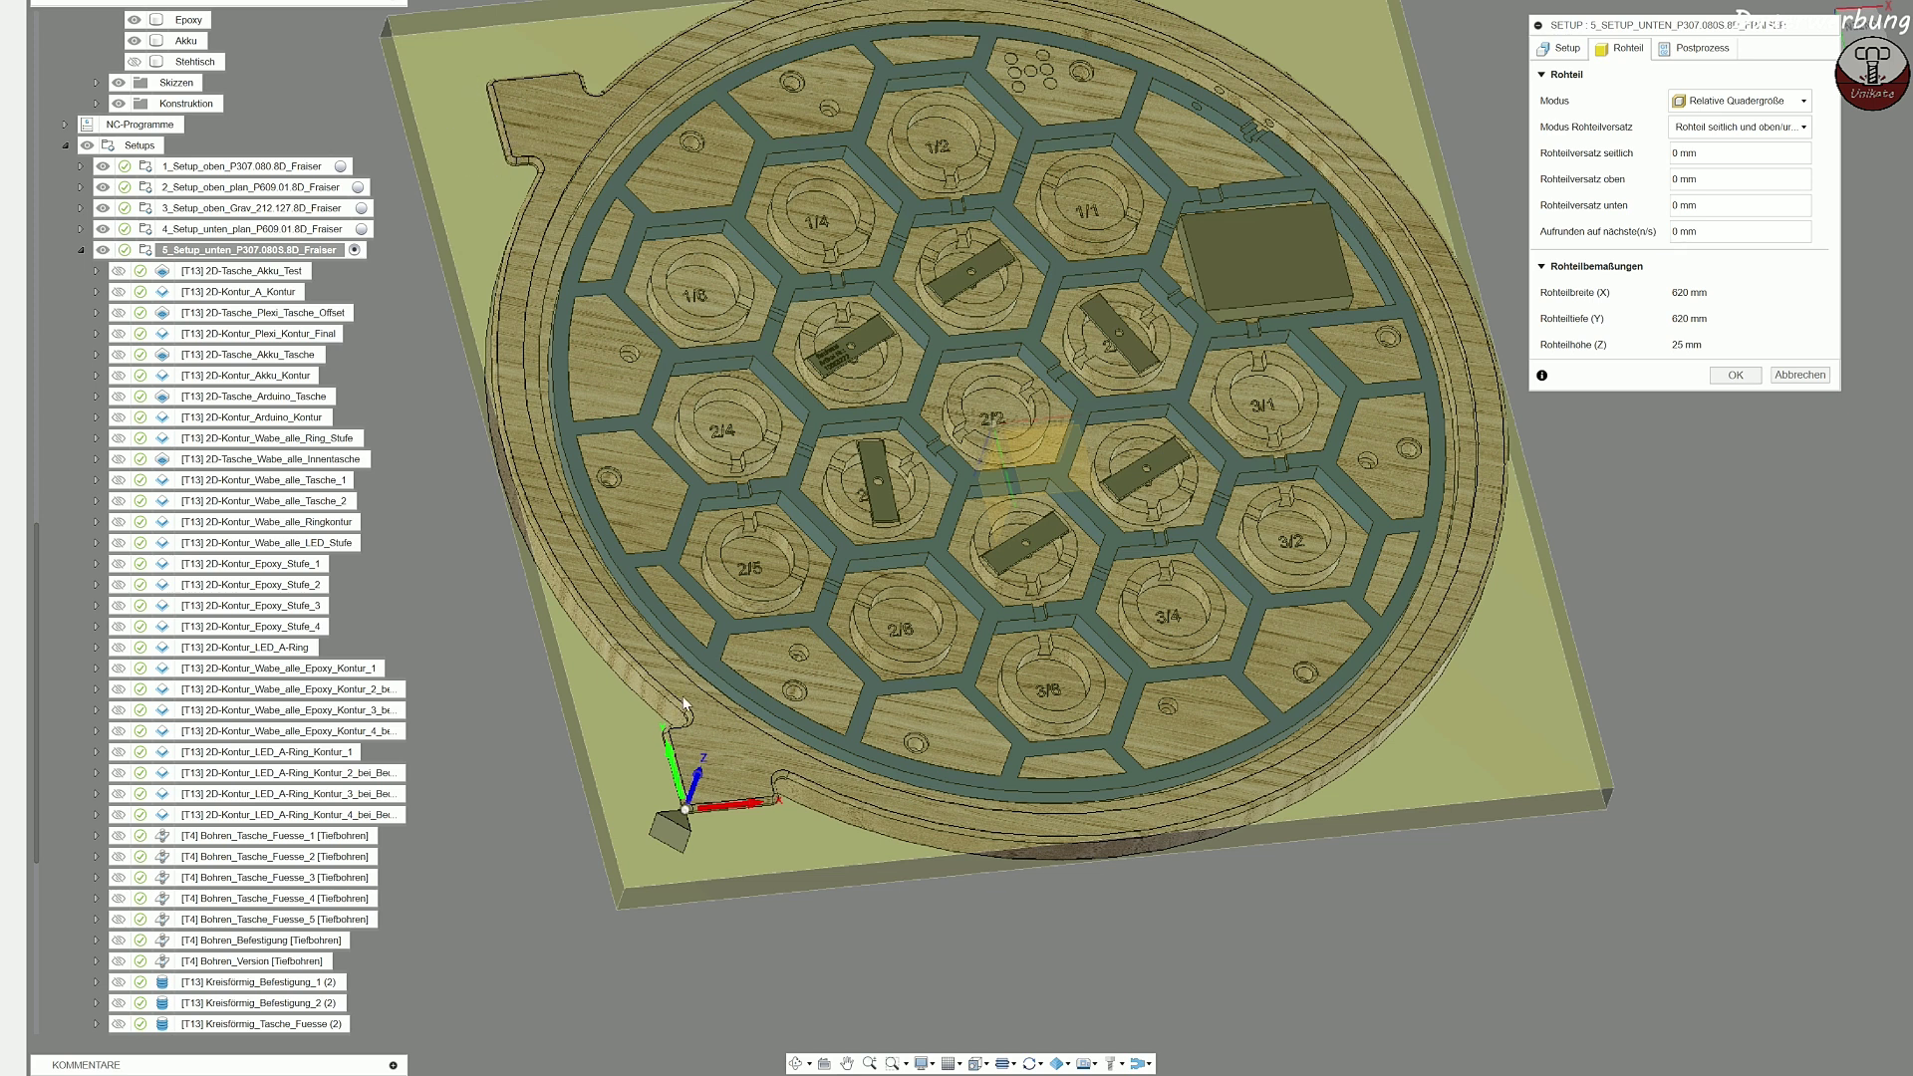
middle_click_drag(645, 772, 927, 897, "shift")
left_click(1860, 42)
middle_click_drag(947, 738, 1043, 758, "shift")
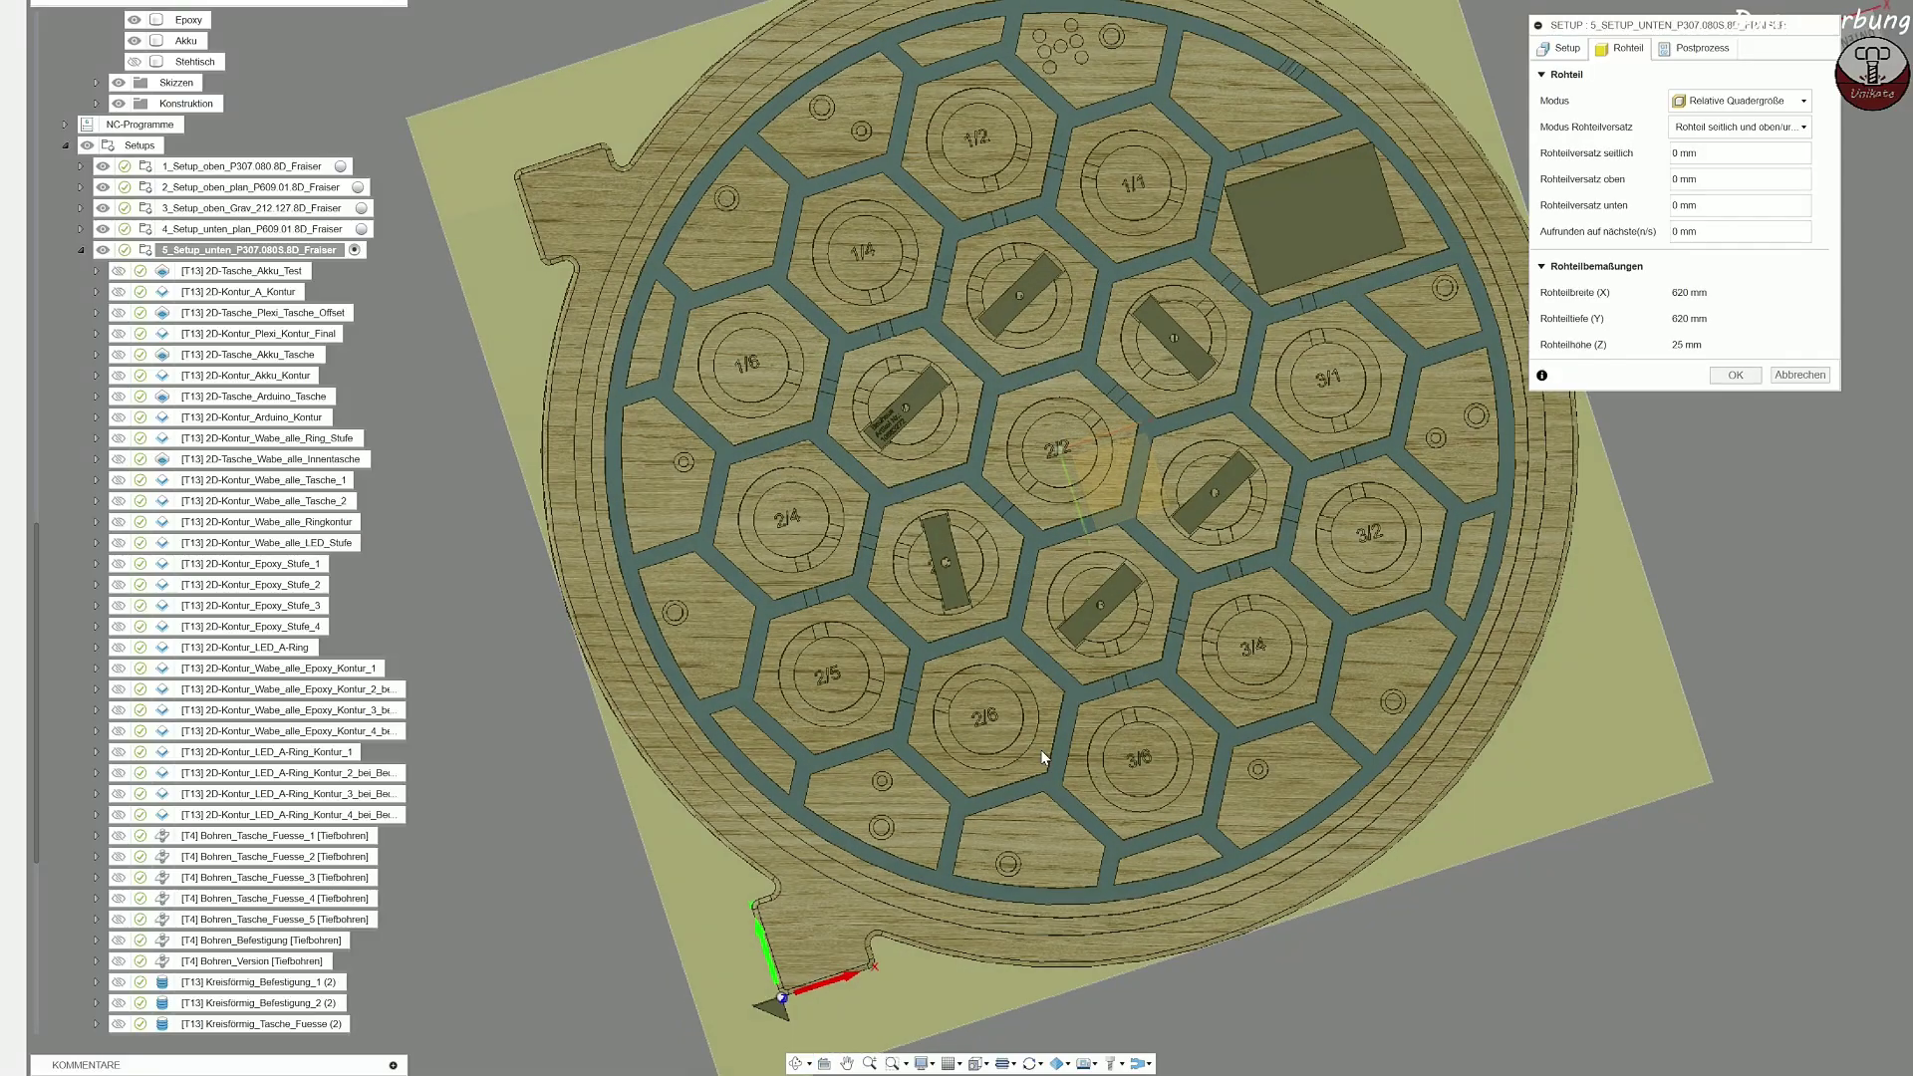
middle_click_drag(952, 775, 787, 743, "shift")
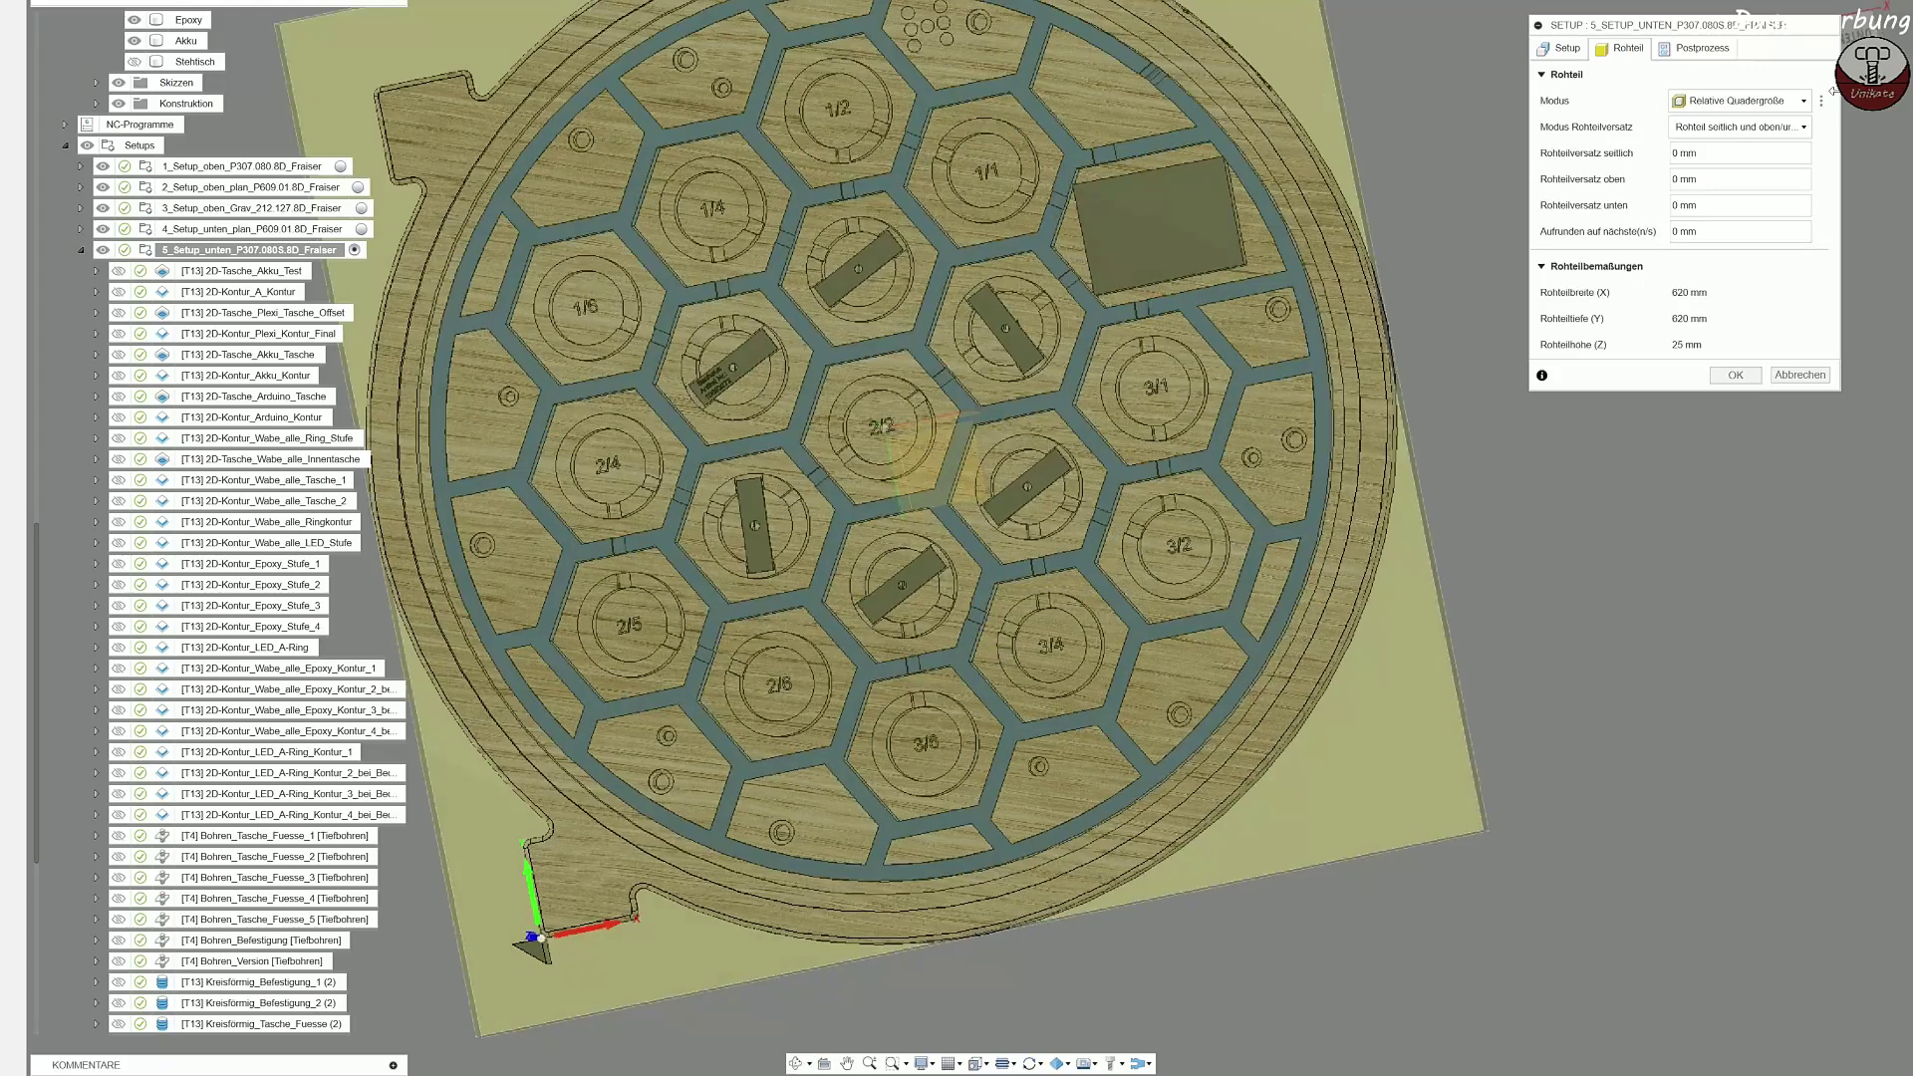
left_click(1857, 37)
middle_click_drag(830, 722, 833, 755)
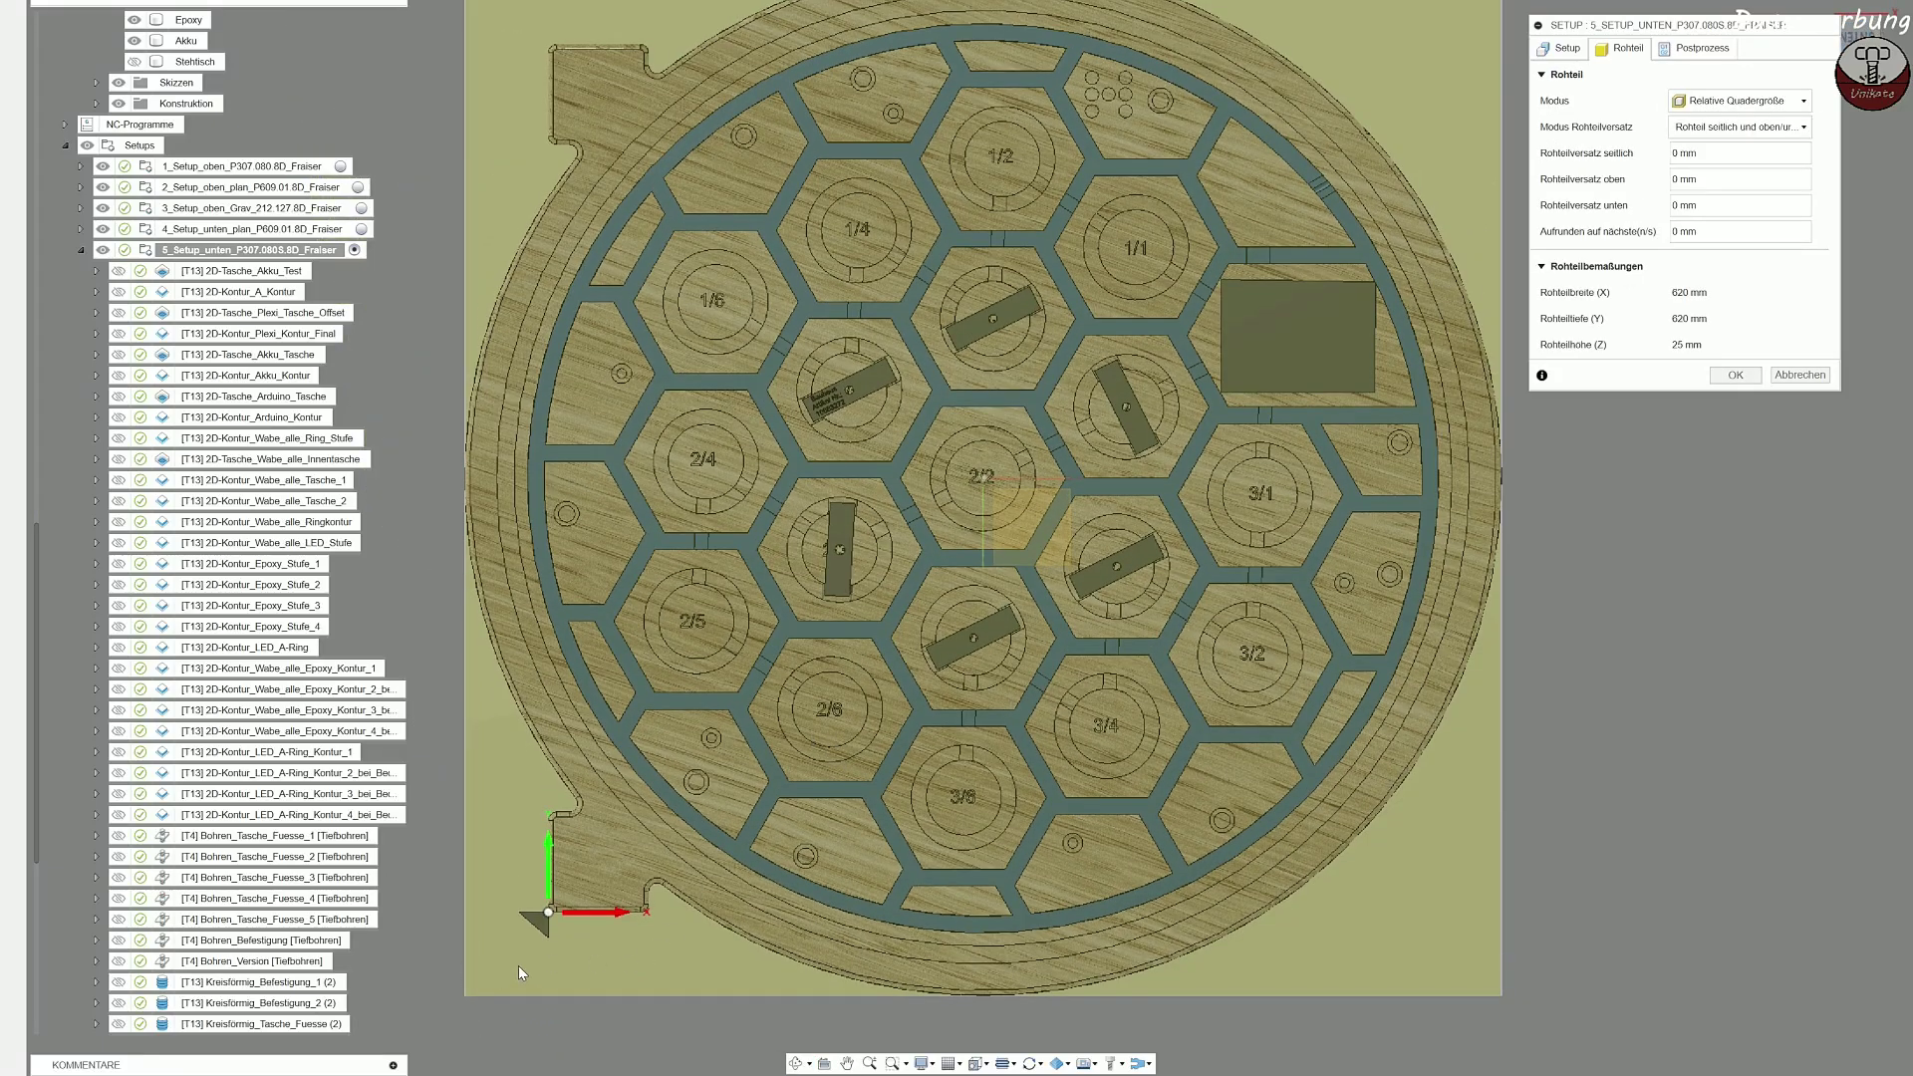
Step: Examine the work origin where the Nullpunkt_unten marker meets the tab's corner up close, and close the setup settings without changes
scroll(523, 931, "up", 10)
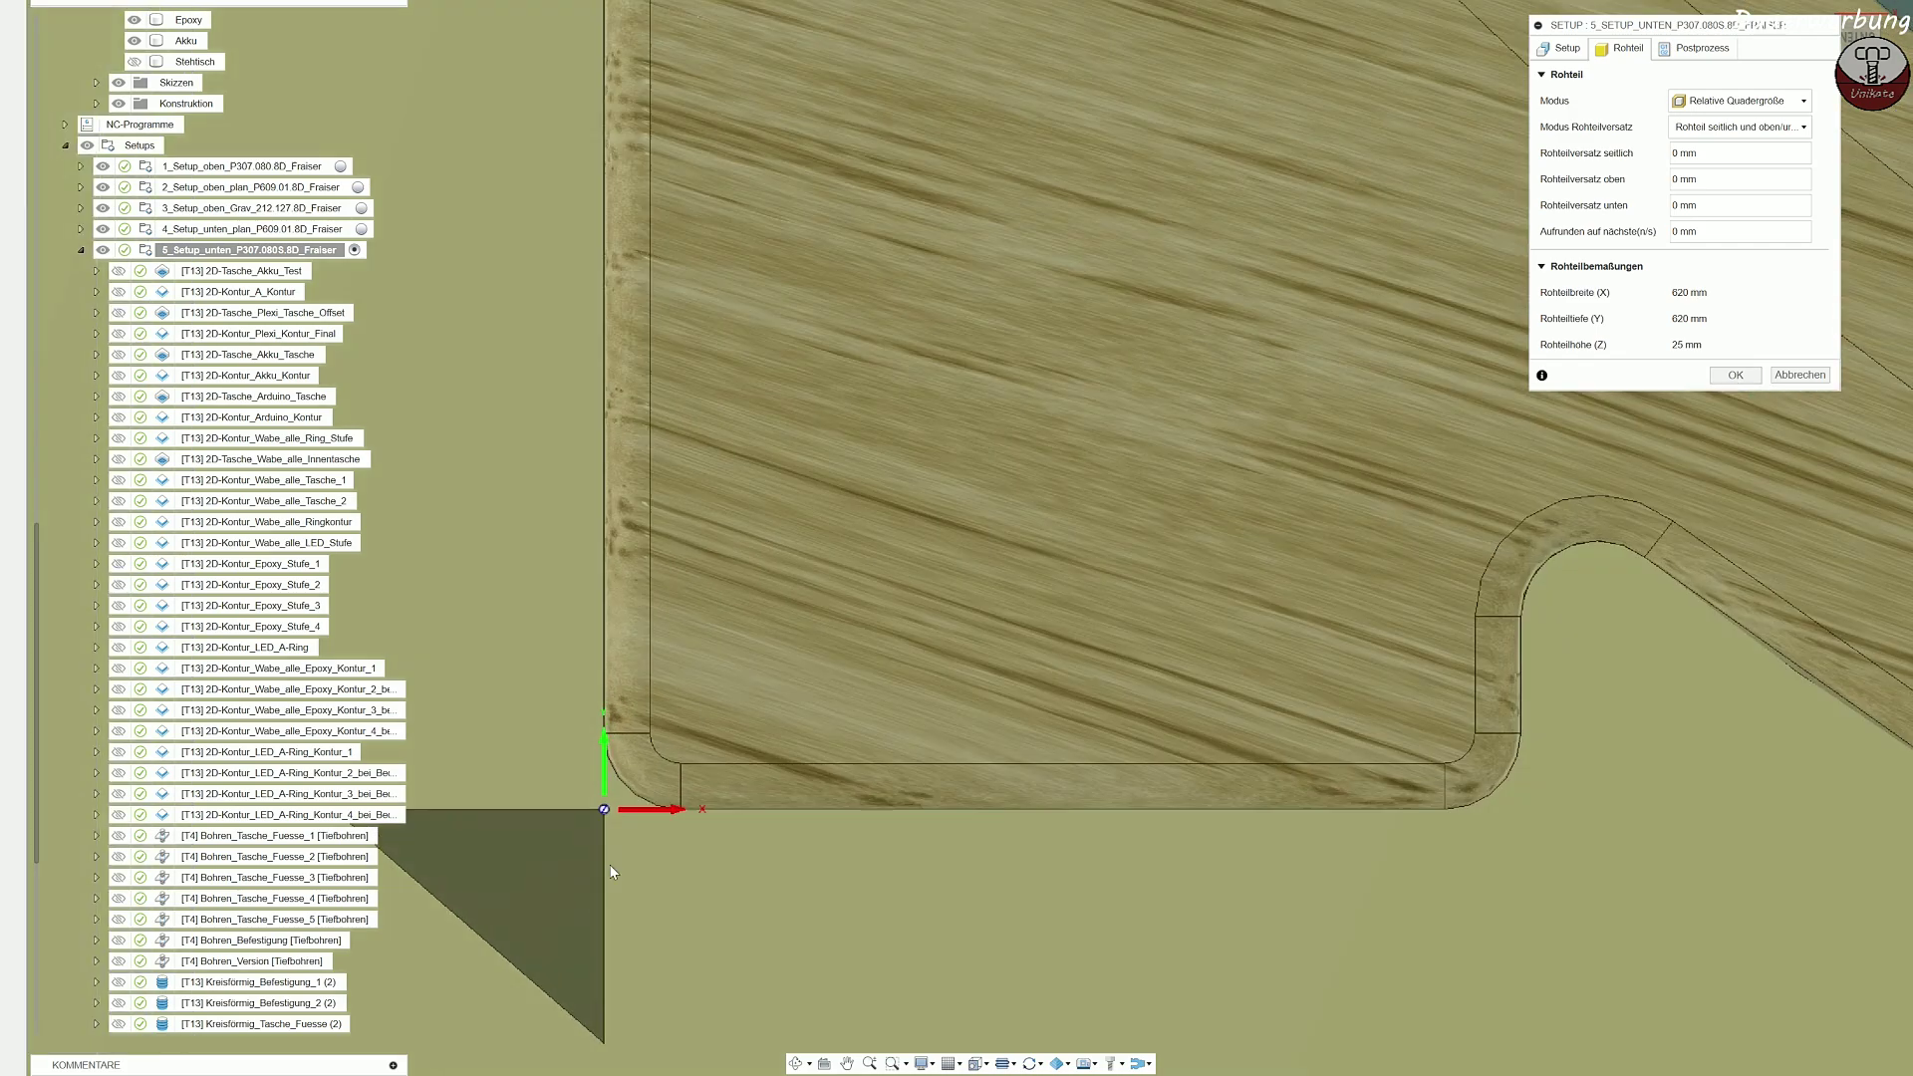
middle_click_drag(609, 867, 610, 817, "shift")
scroll(575, 920, "down", 3)
middle_click_drag(575, 920, 621, 688)
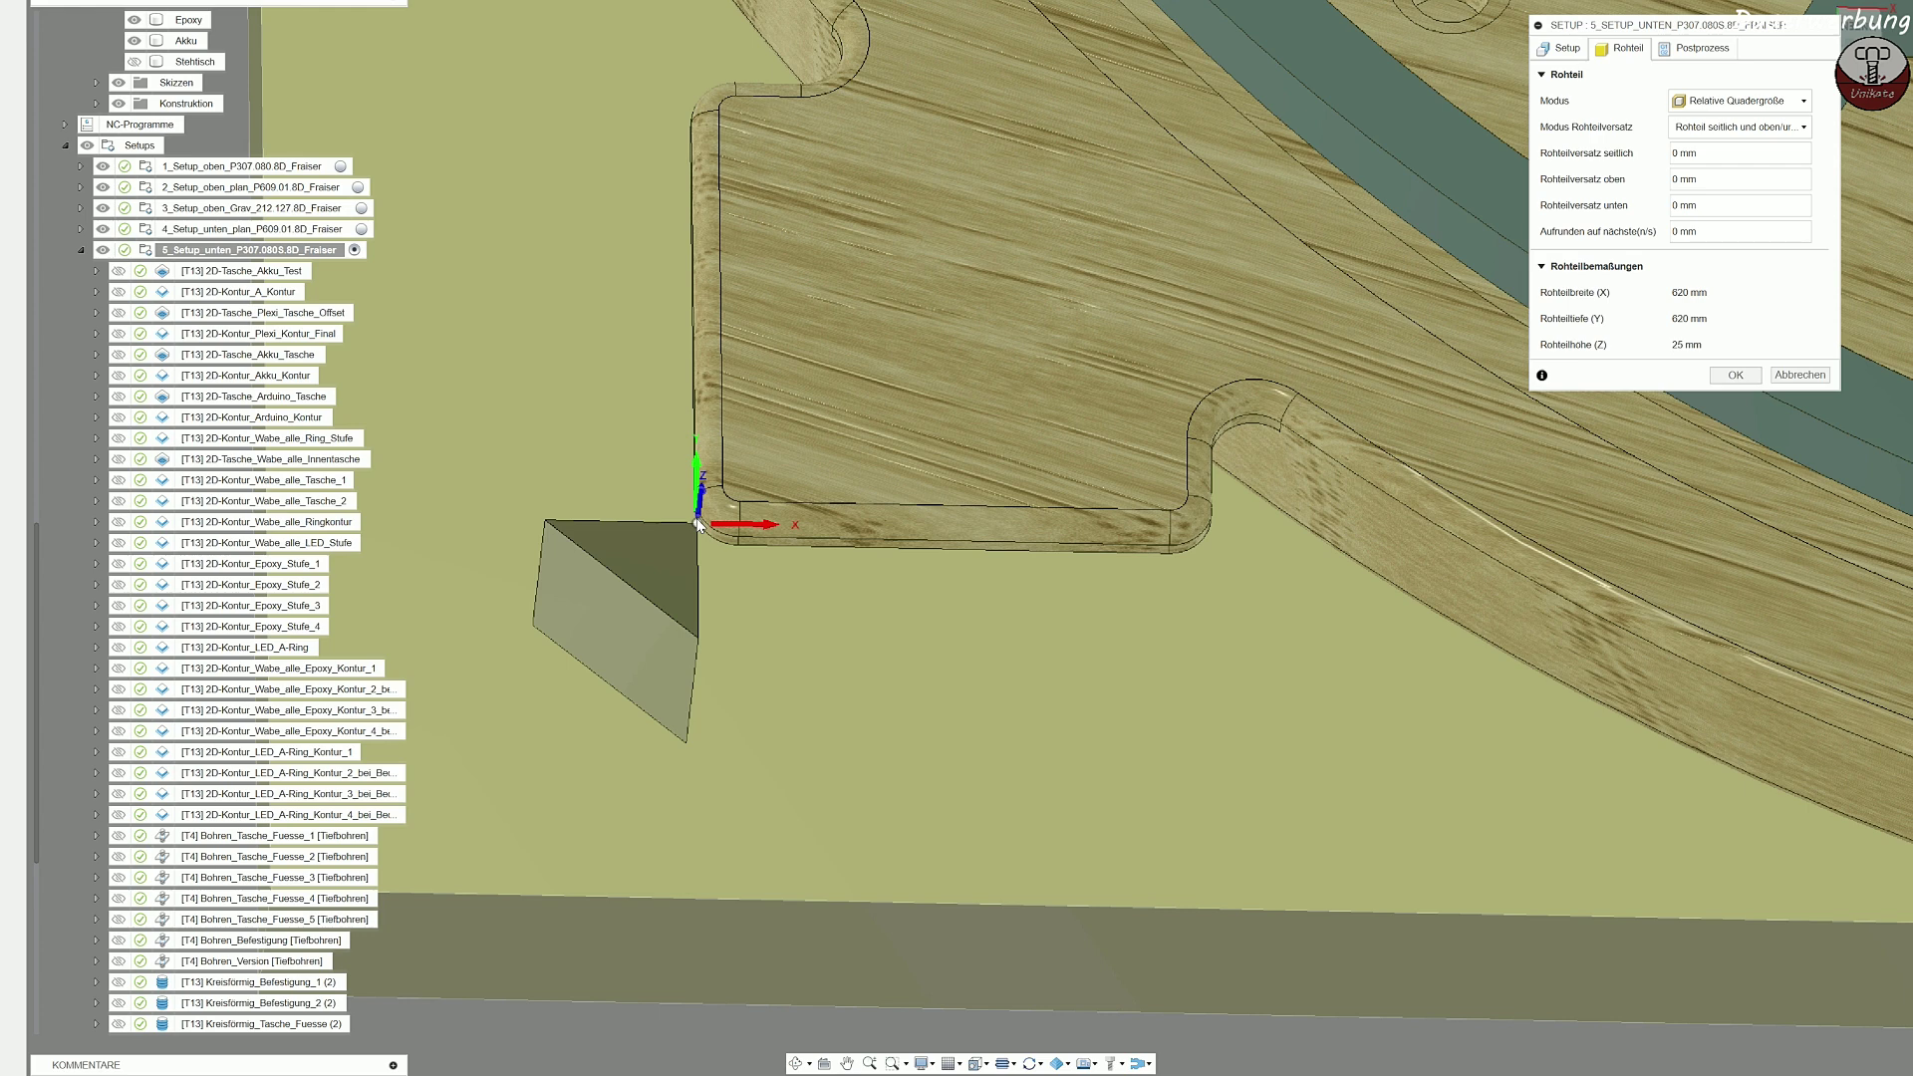
scroll(698, 525, "down", 8)
middle_click_drag(1183, 164, 965, 557)
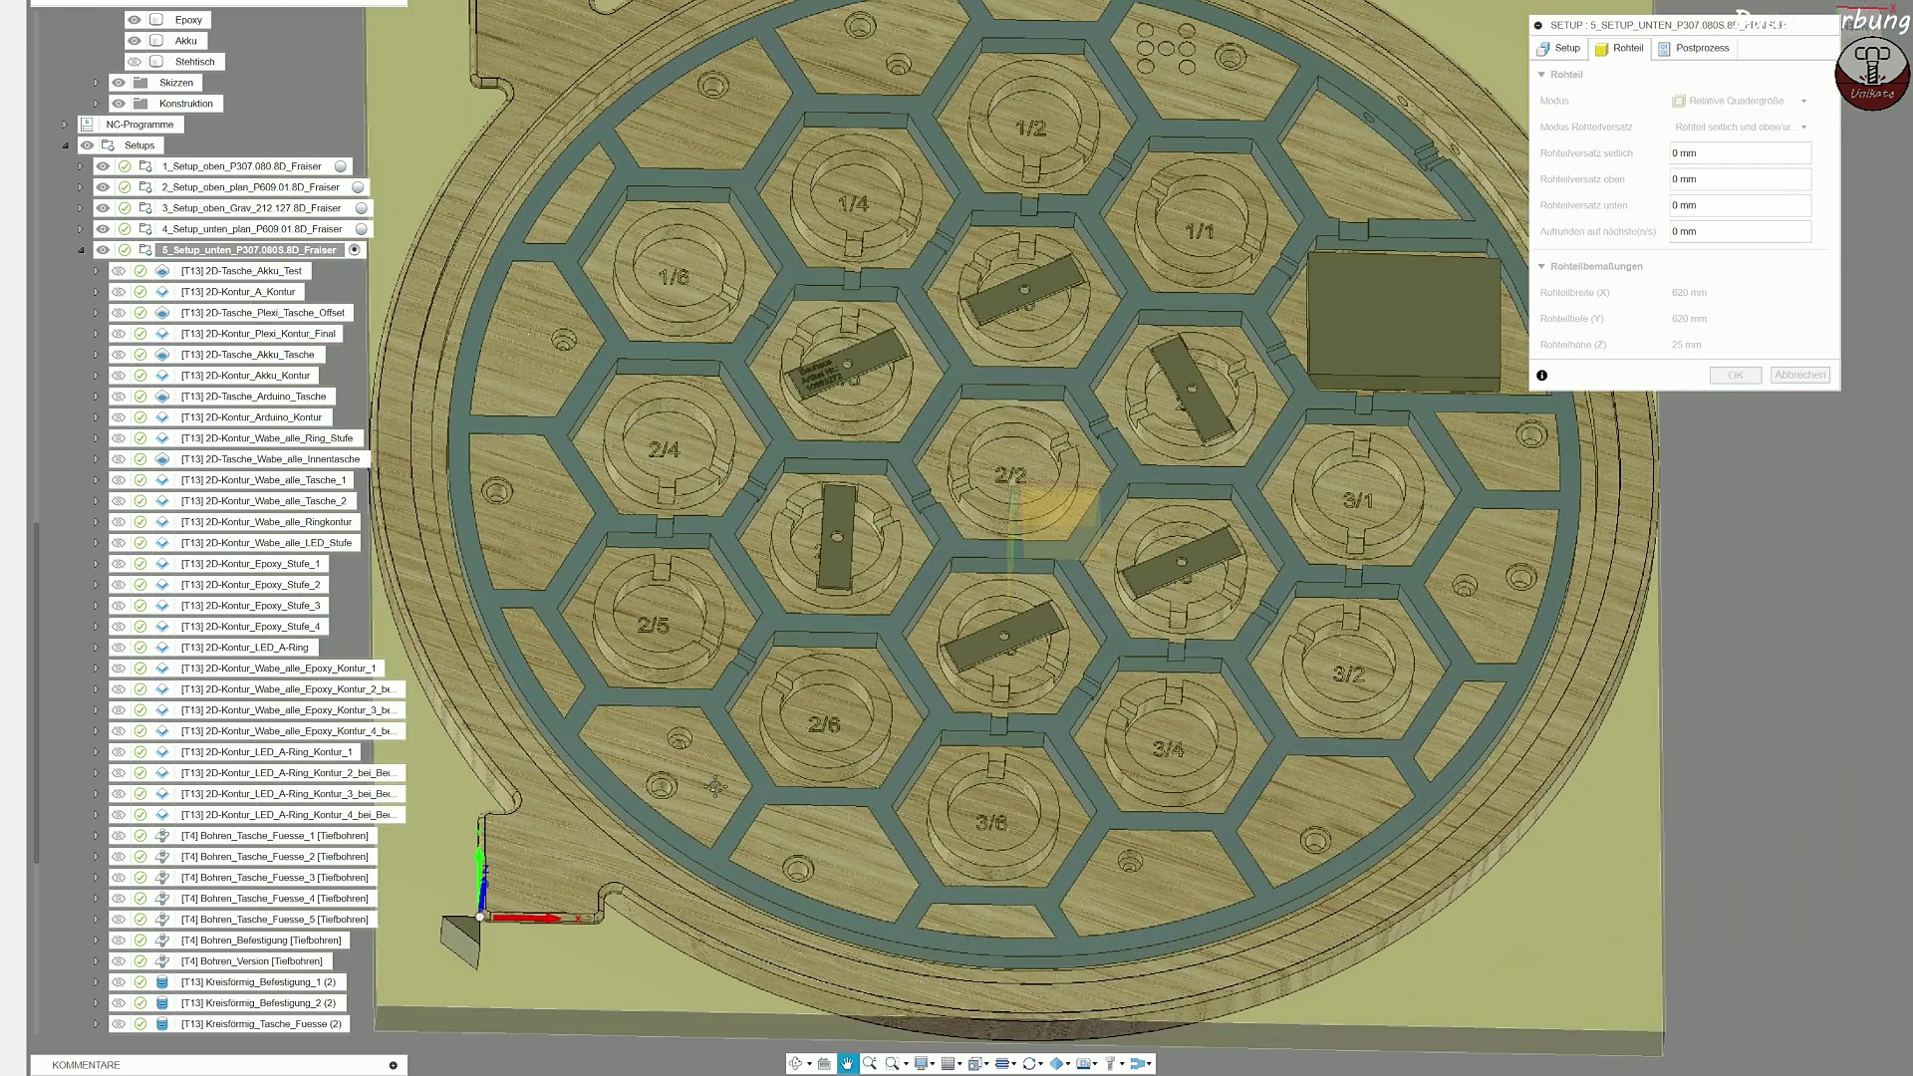
scroll(965, 557, "down", 1)
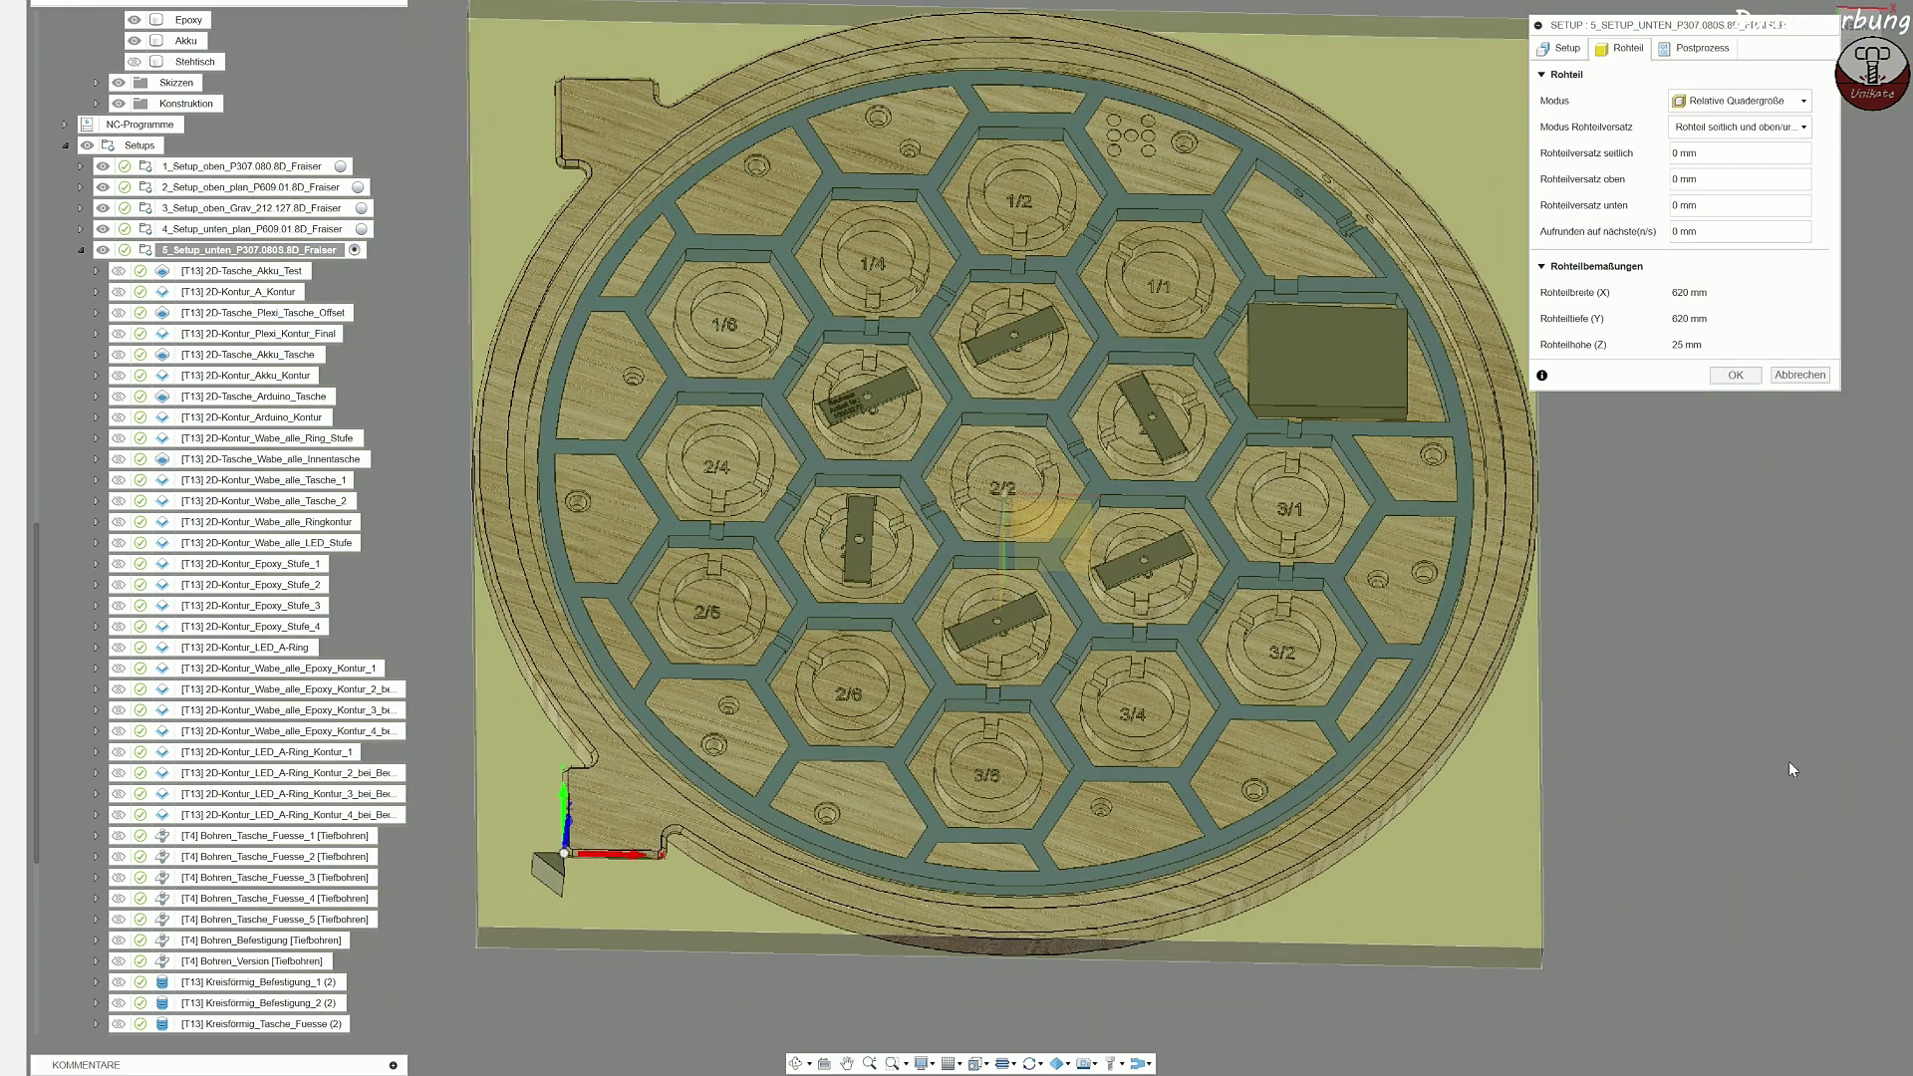
left_click(1791, 376)
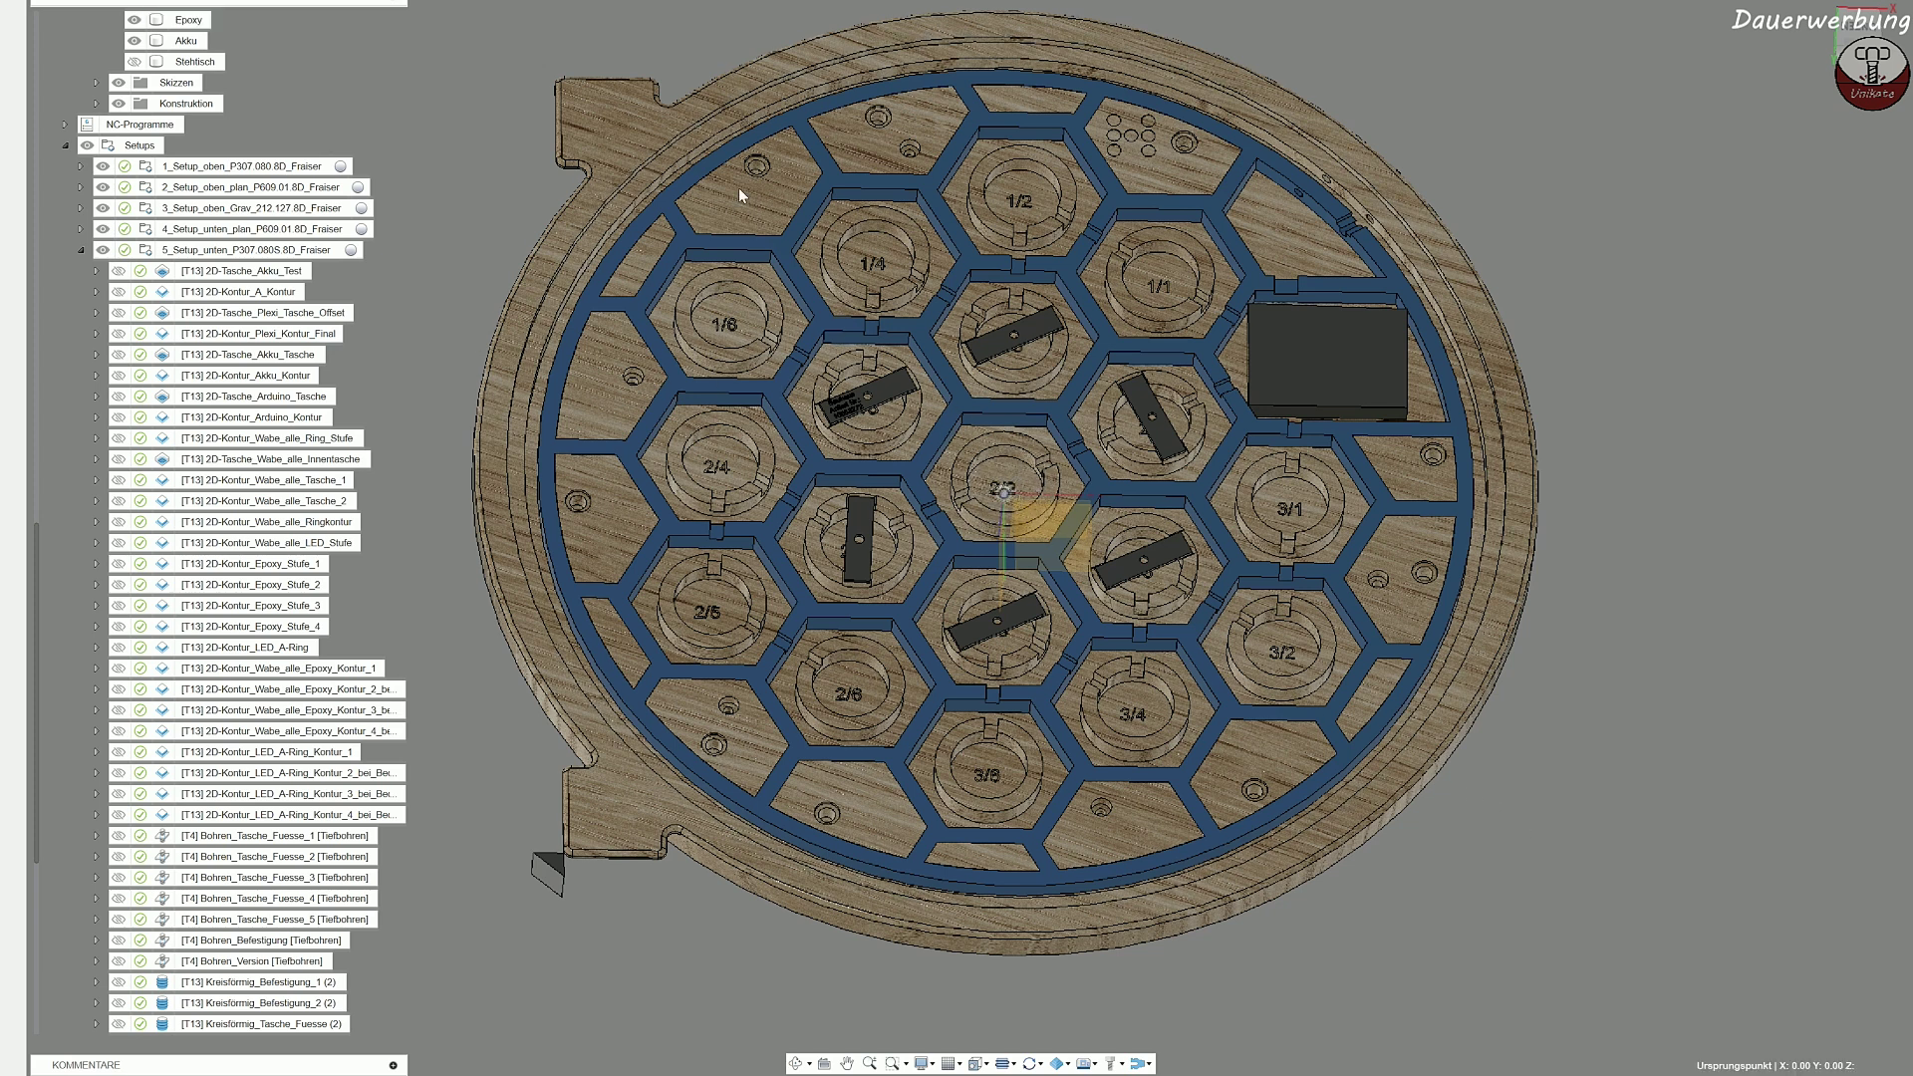
Step: Run the machine simulation of 5_Setup_unten_P307.080S.8D_Fraiser, view the stock at an angle and adjust the playback speed
left_click(873, 219)
left_click(769, 169)
left_click(249, 250)
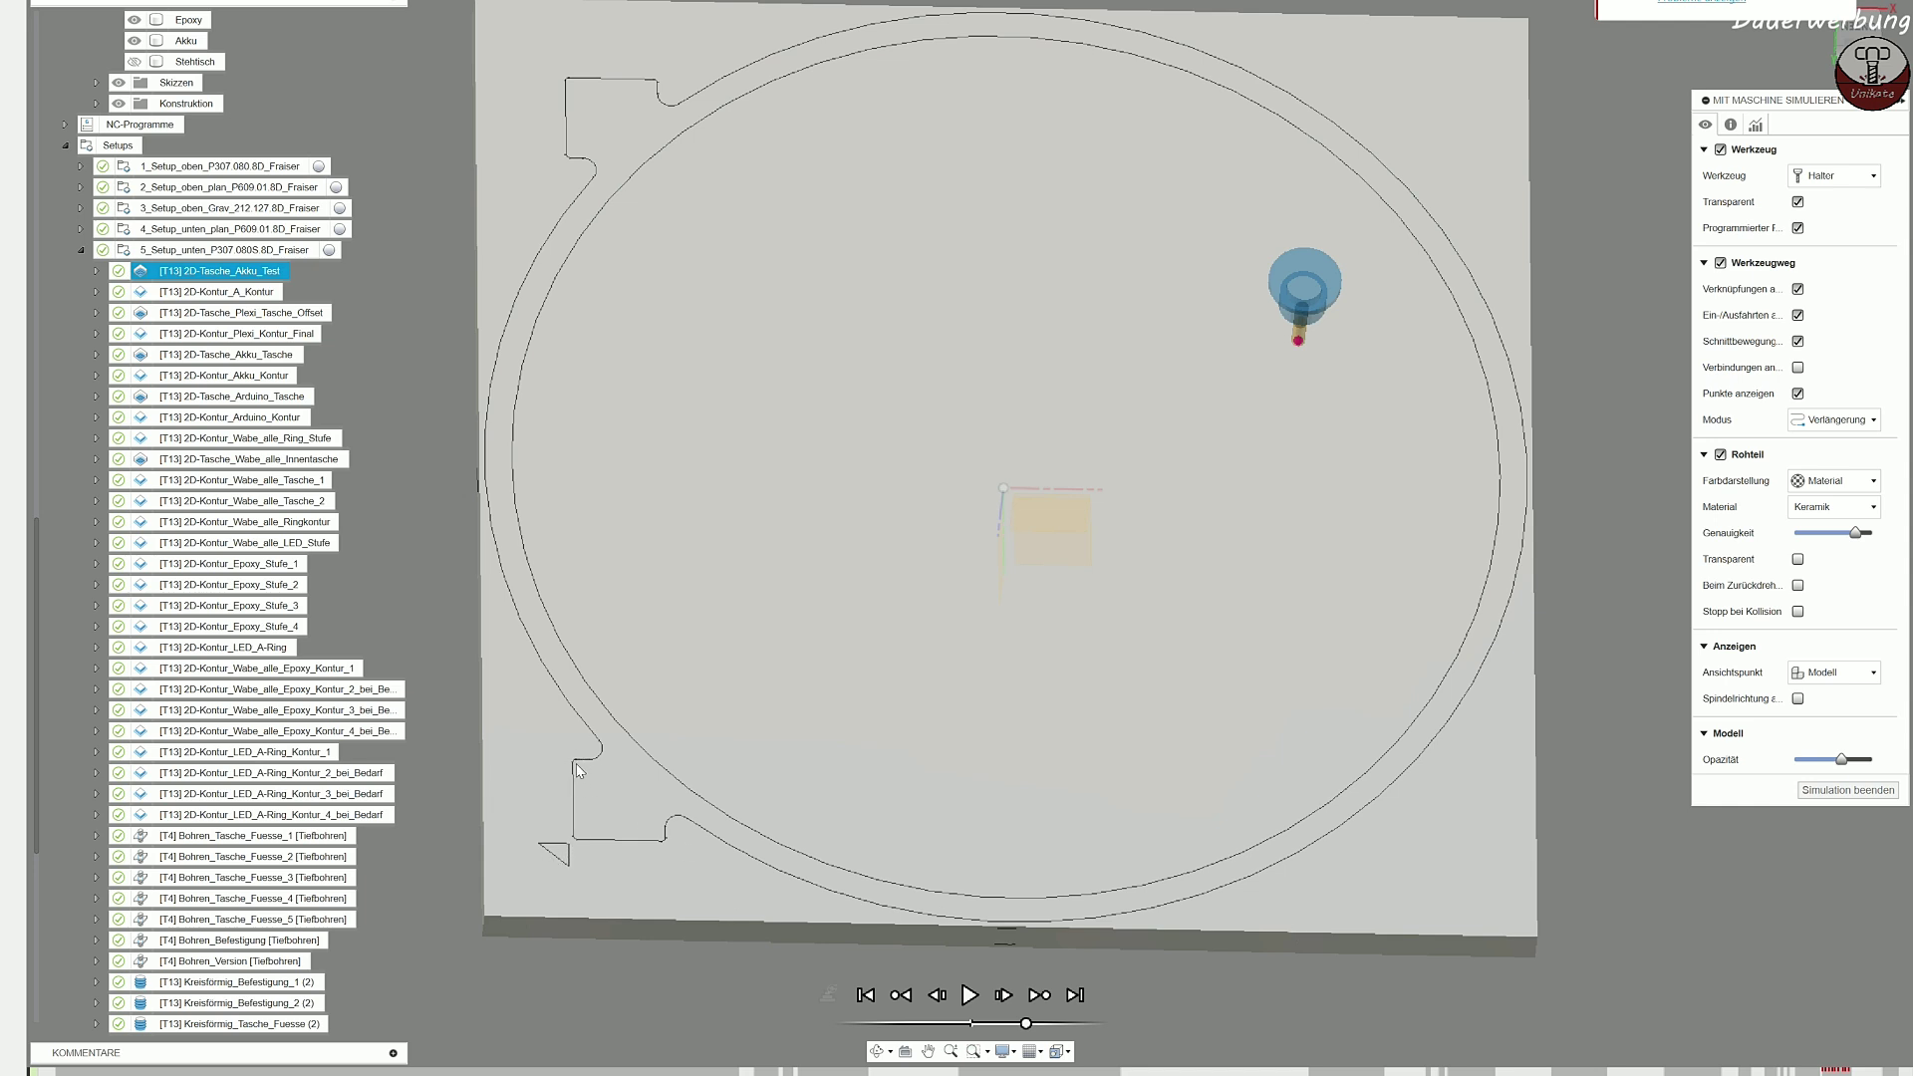
mouse_move(909, 786)
middle_mouse_down("shift")
mouse_move(931, 754)
mouse_move(927, 773)
middle_mouse_up("shift")
middle_click_drag(1004, 625, 954, 723, "shift")
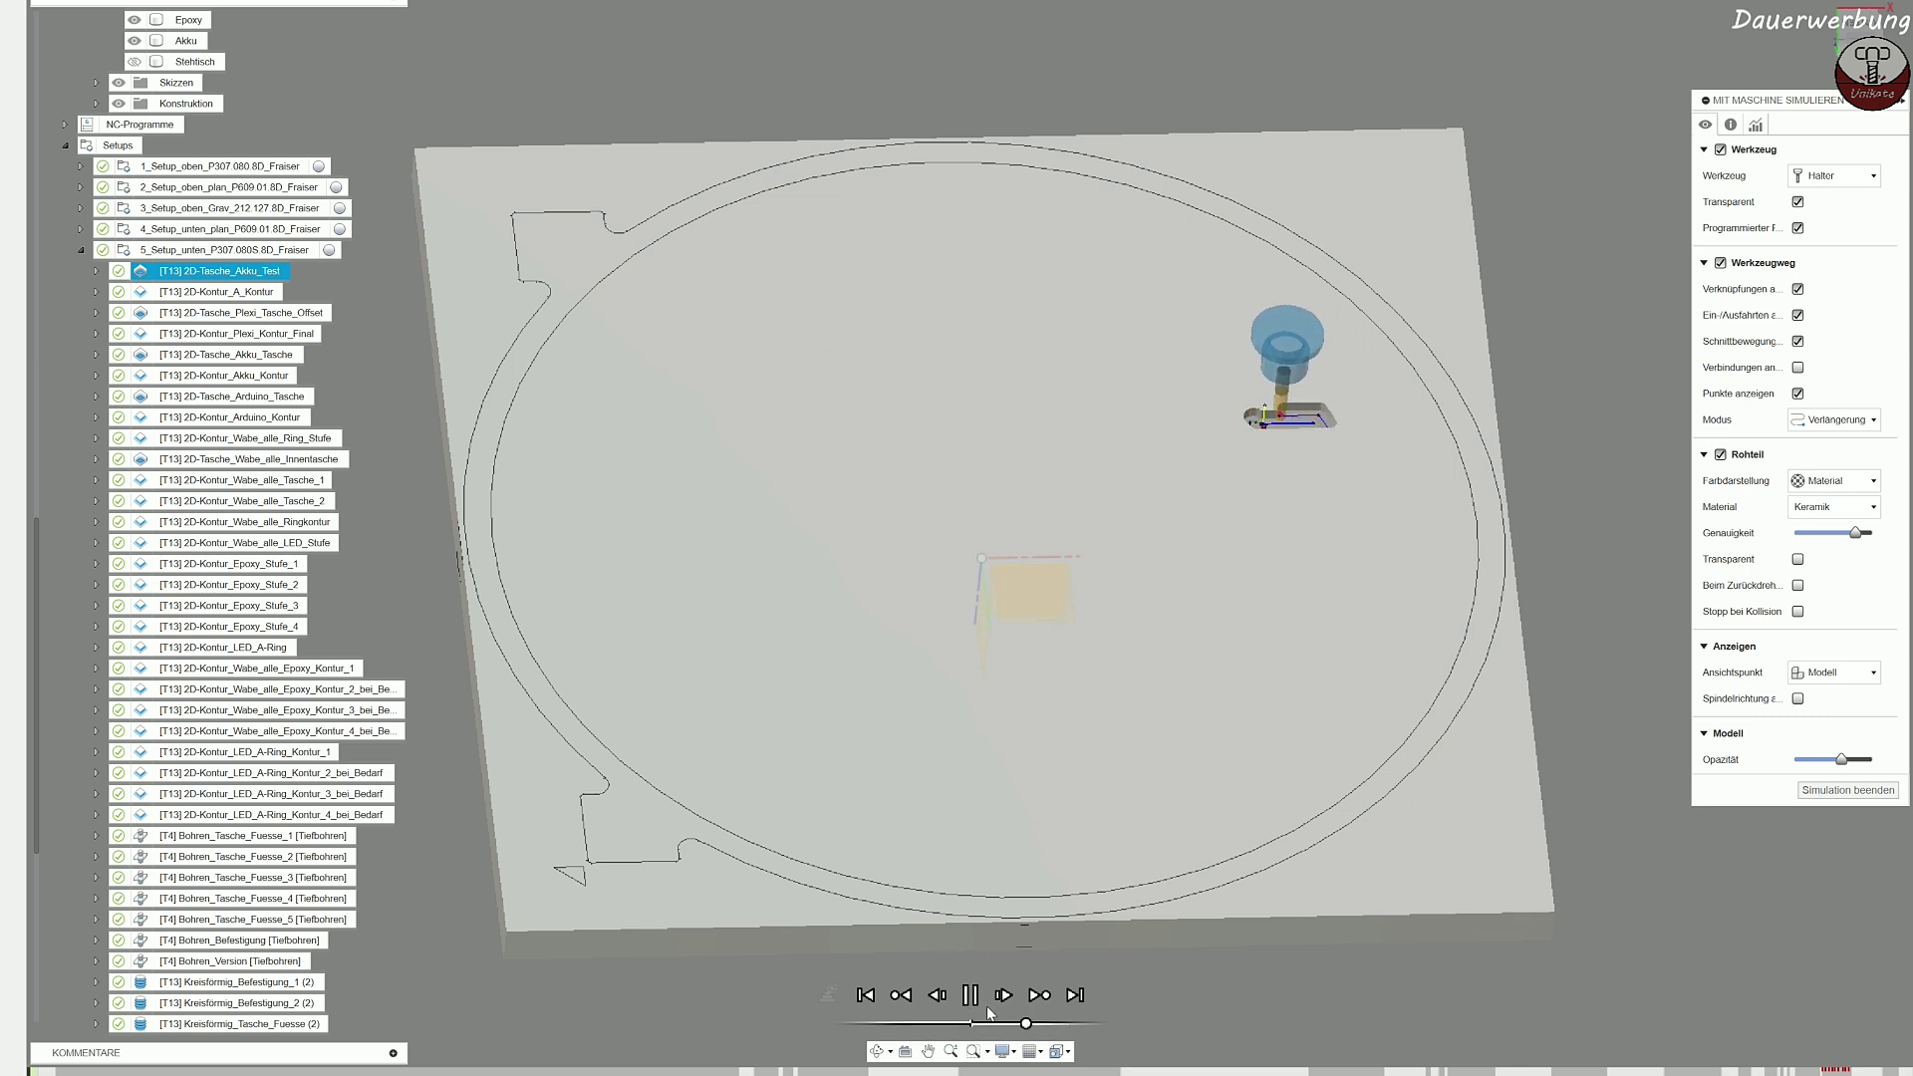
left_click_drag(1041, 1024, 1026, 1024)
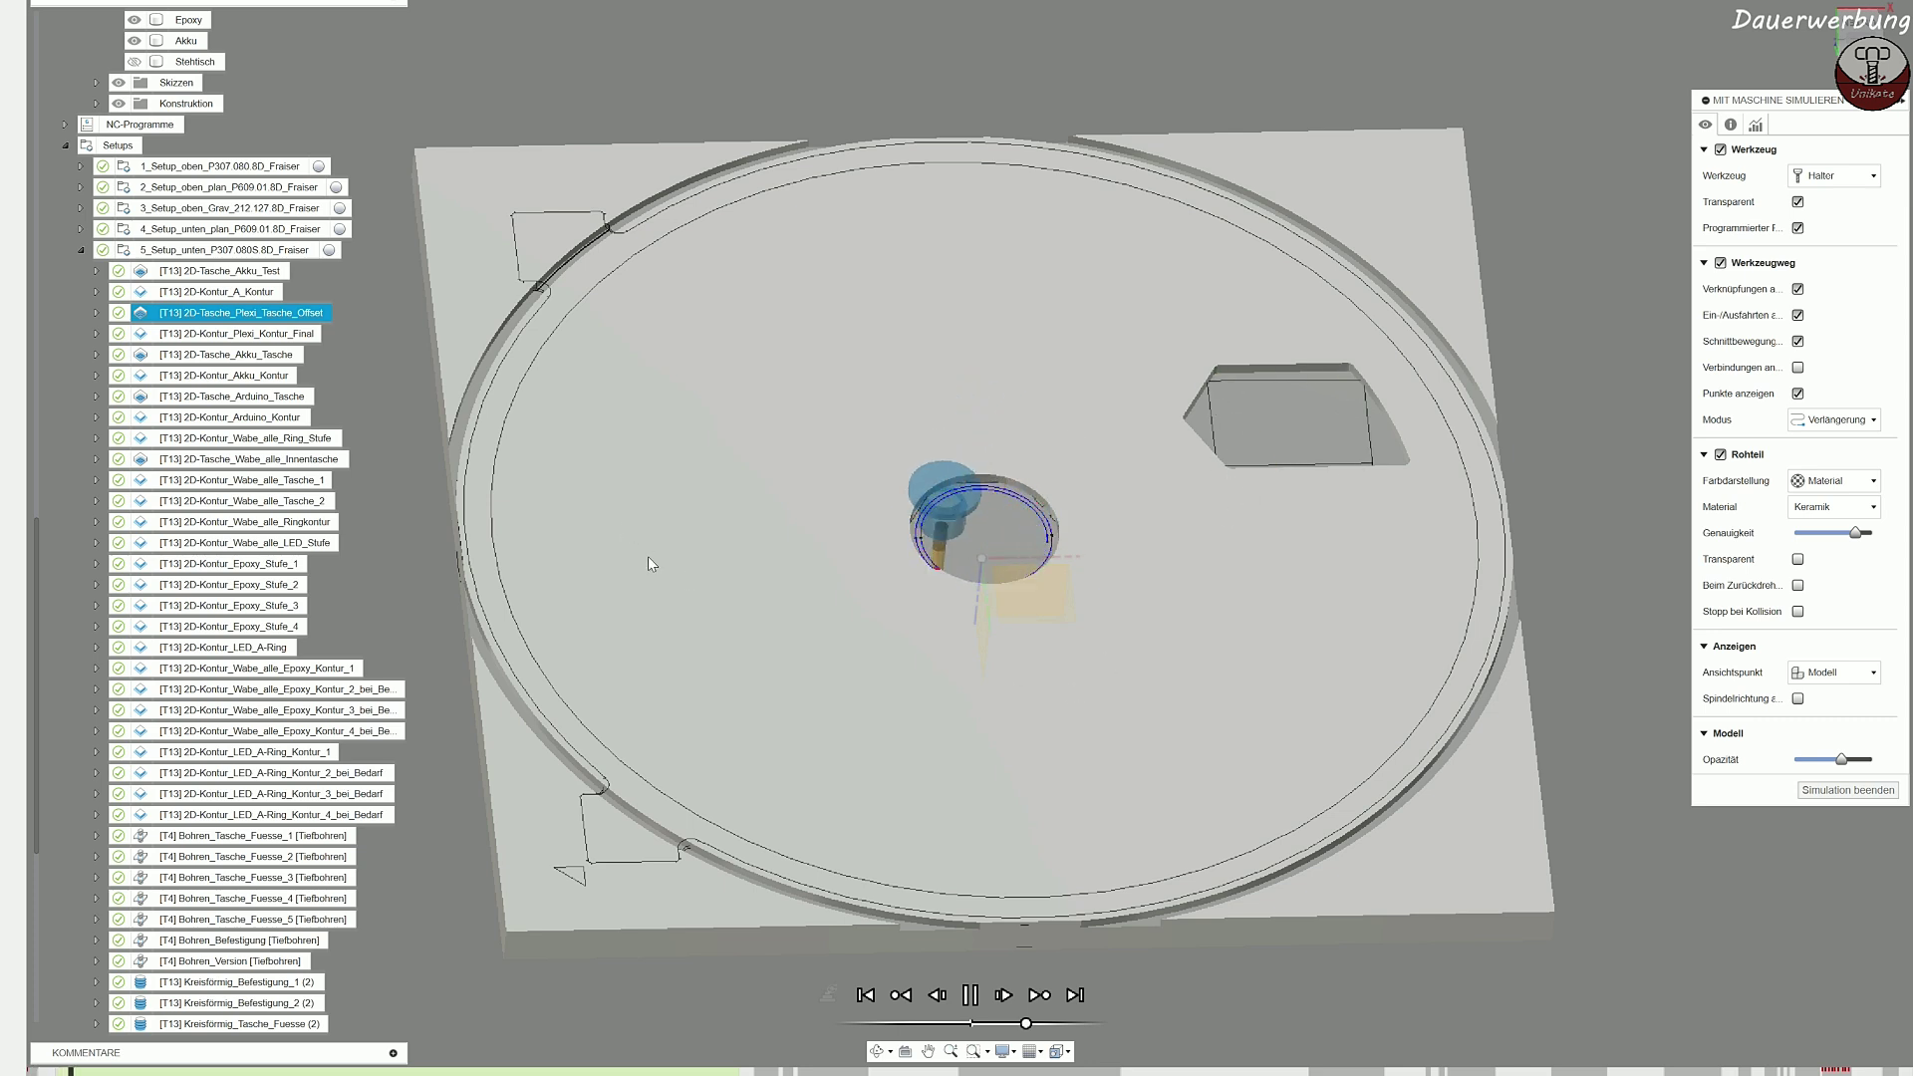
Step: Make the simulated stock transparent and inspect the battery pocket and the honeycomb structure during the 2D-Tasche_Plexi_Tasche_Offset operation
left_click(1797, 559)
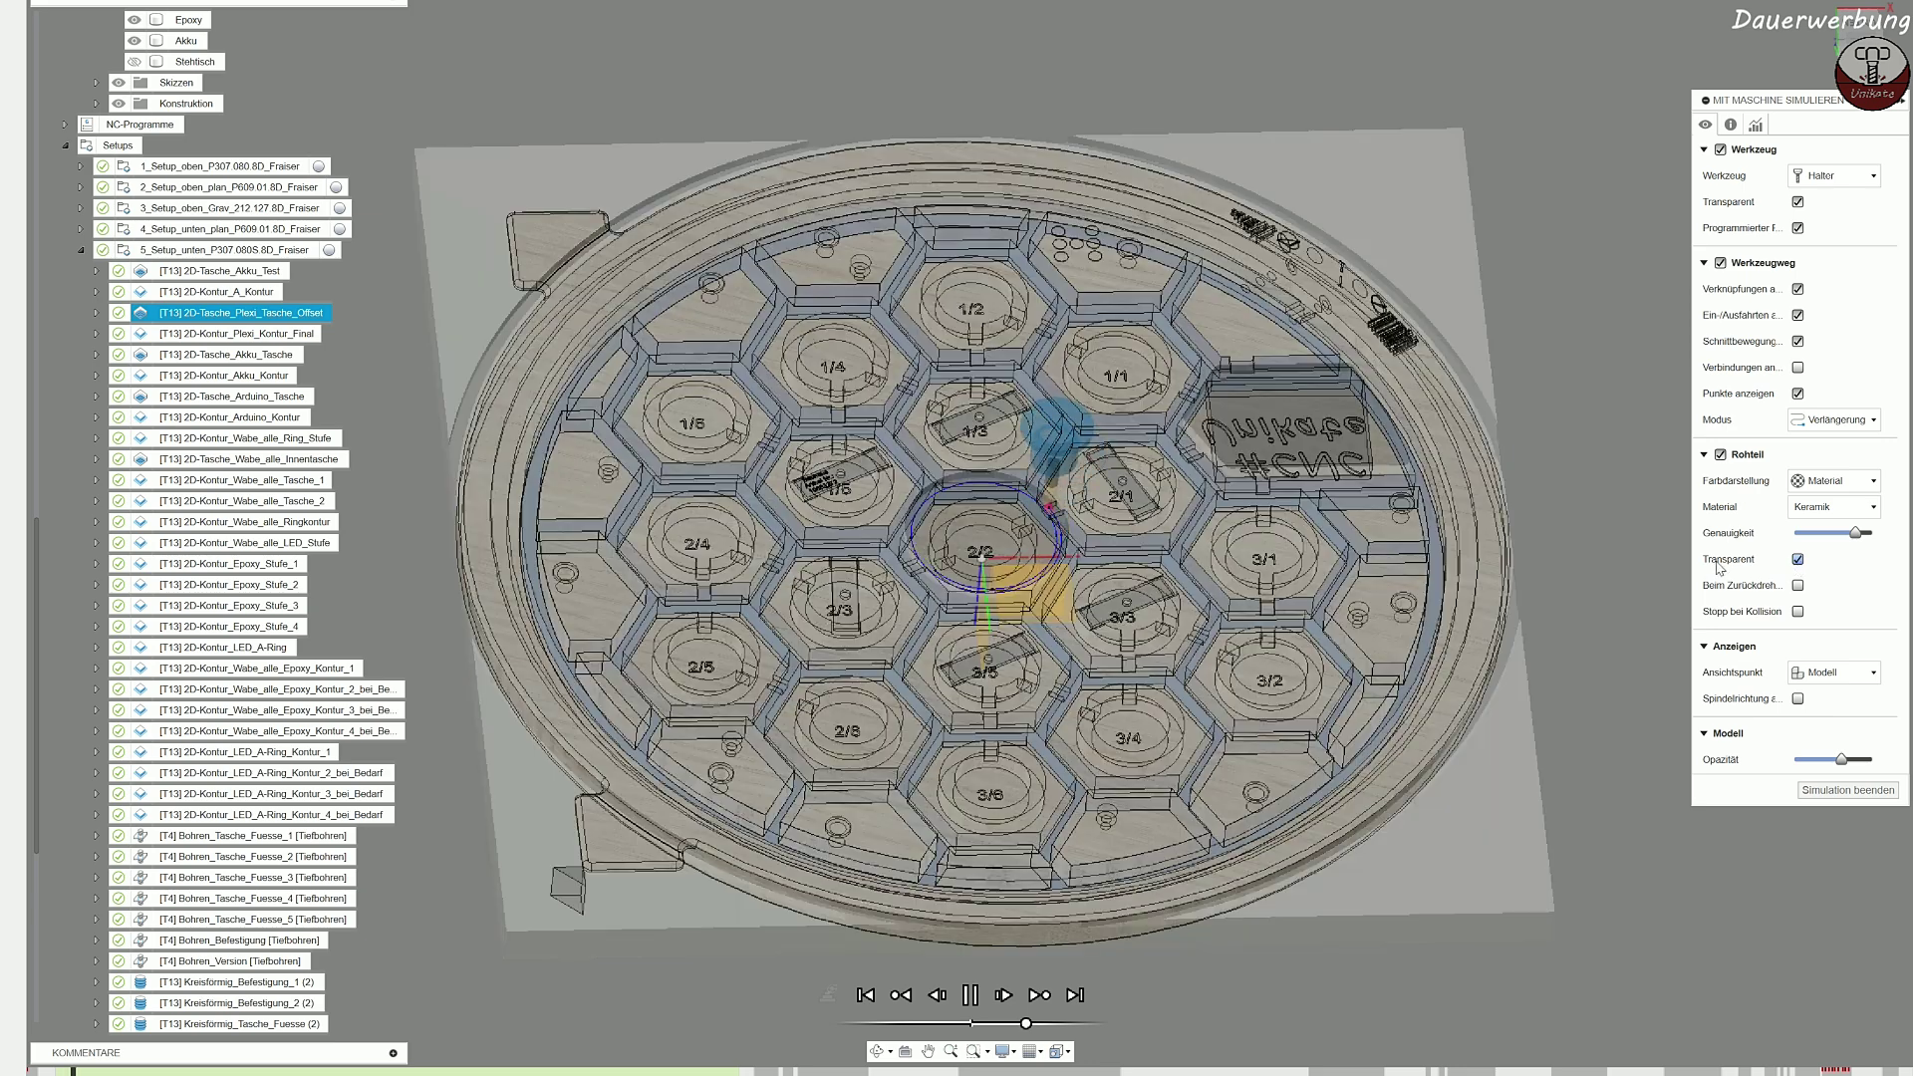
scroll(1266, 431, "up", 5)
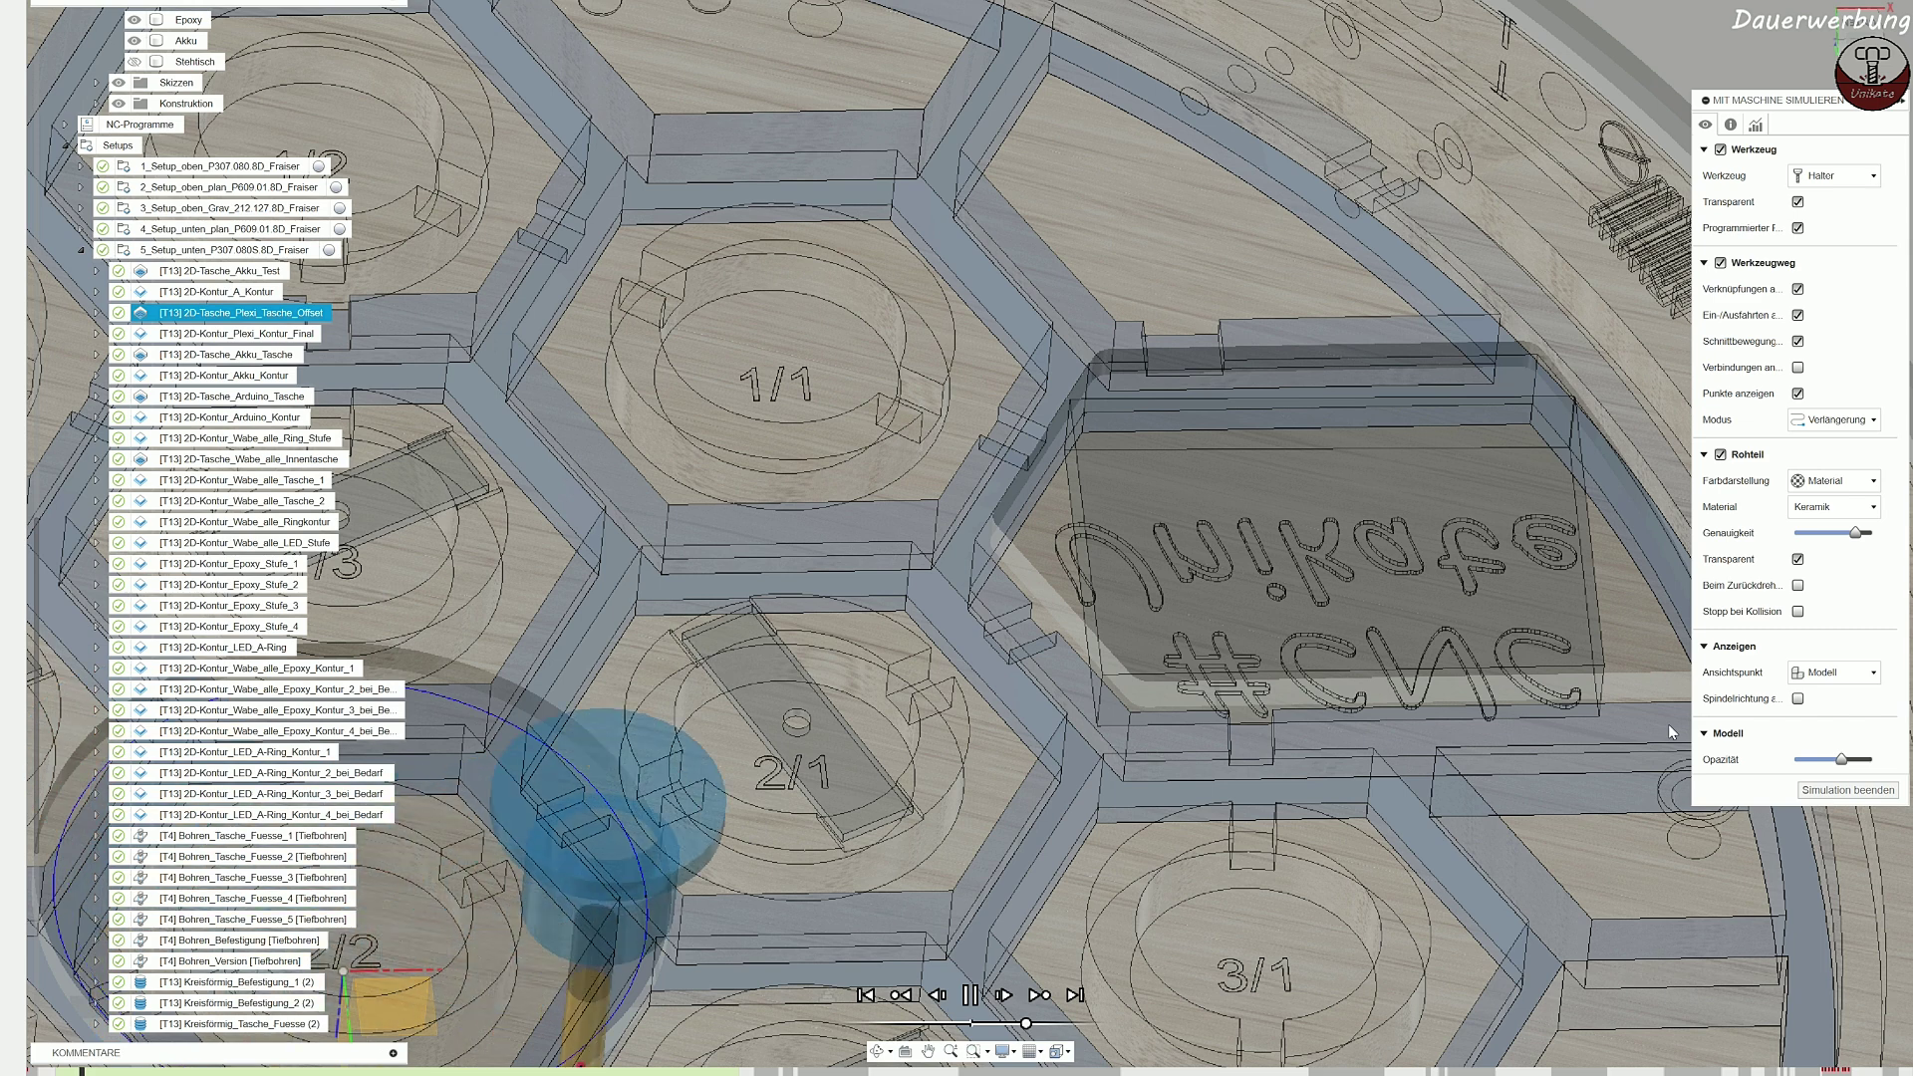
scroll(808, 666, "down", 4)
scroll(809, 665, "down", 1)
middle_click_drag(809, 665, 1226, 416)
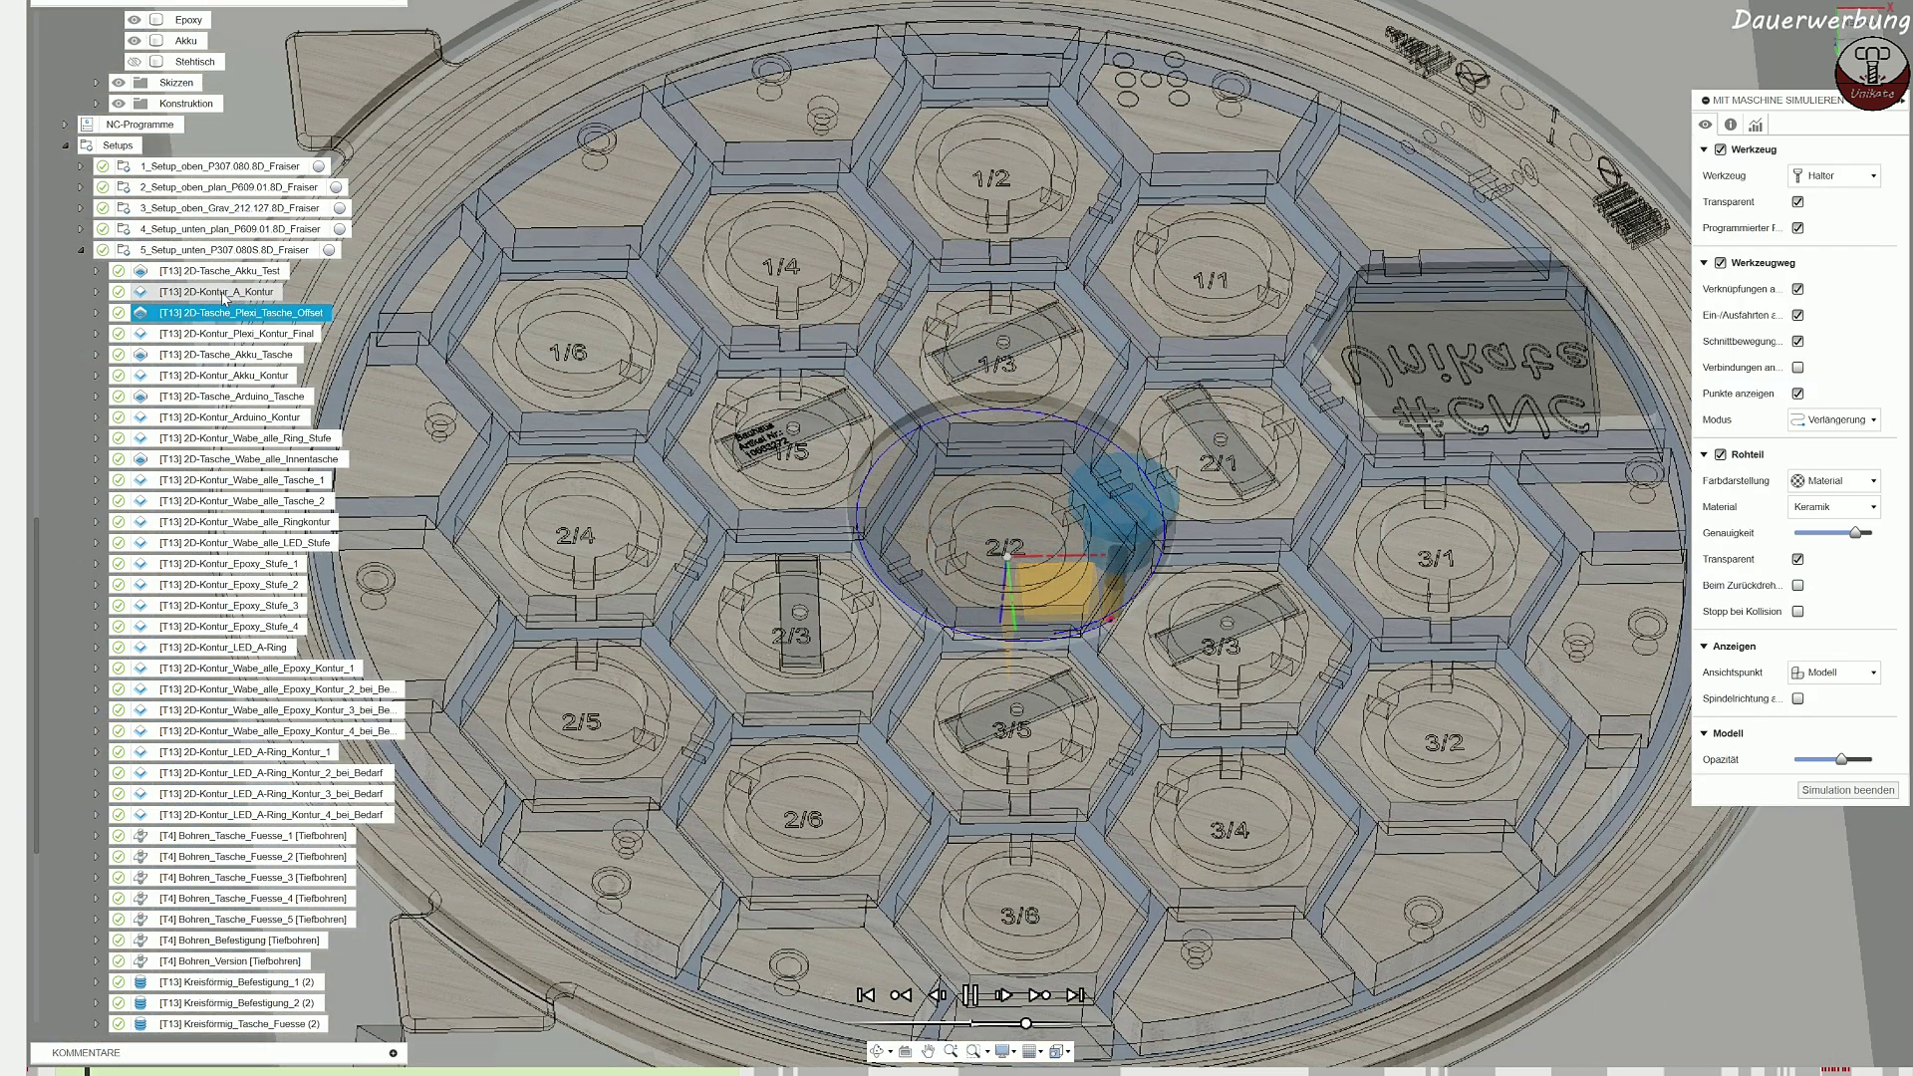
scroll(969, 449, "down", 1)
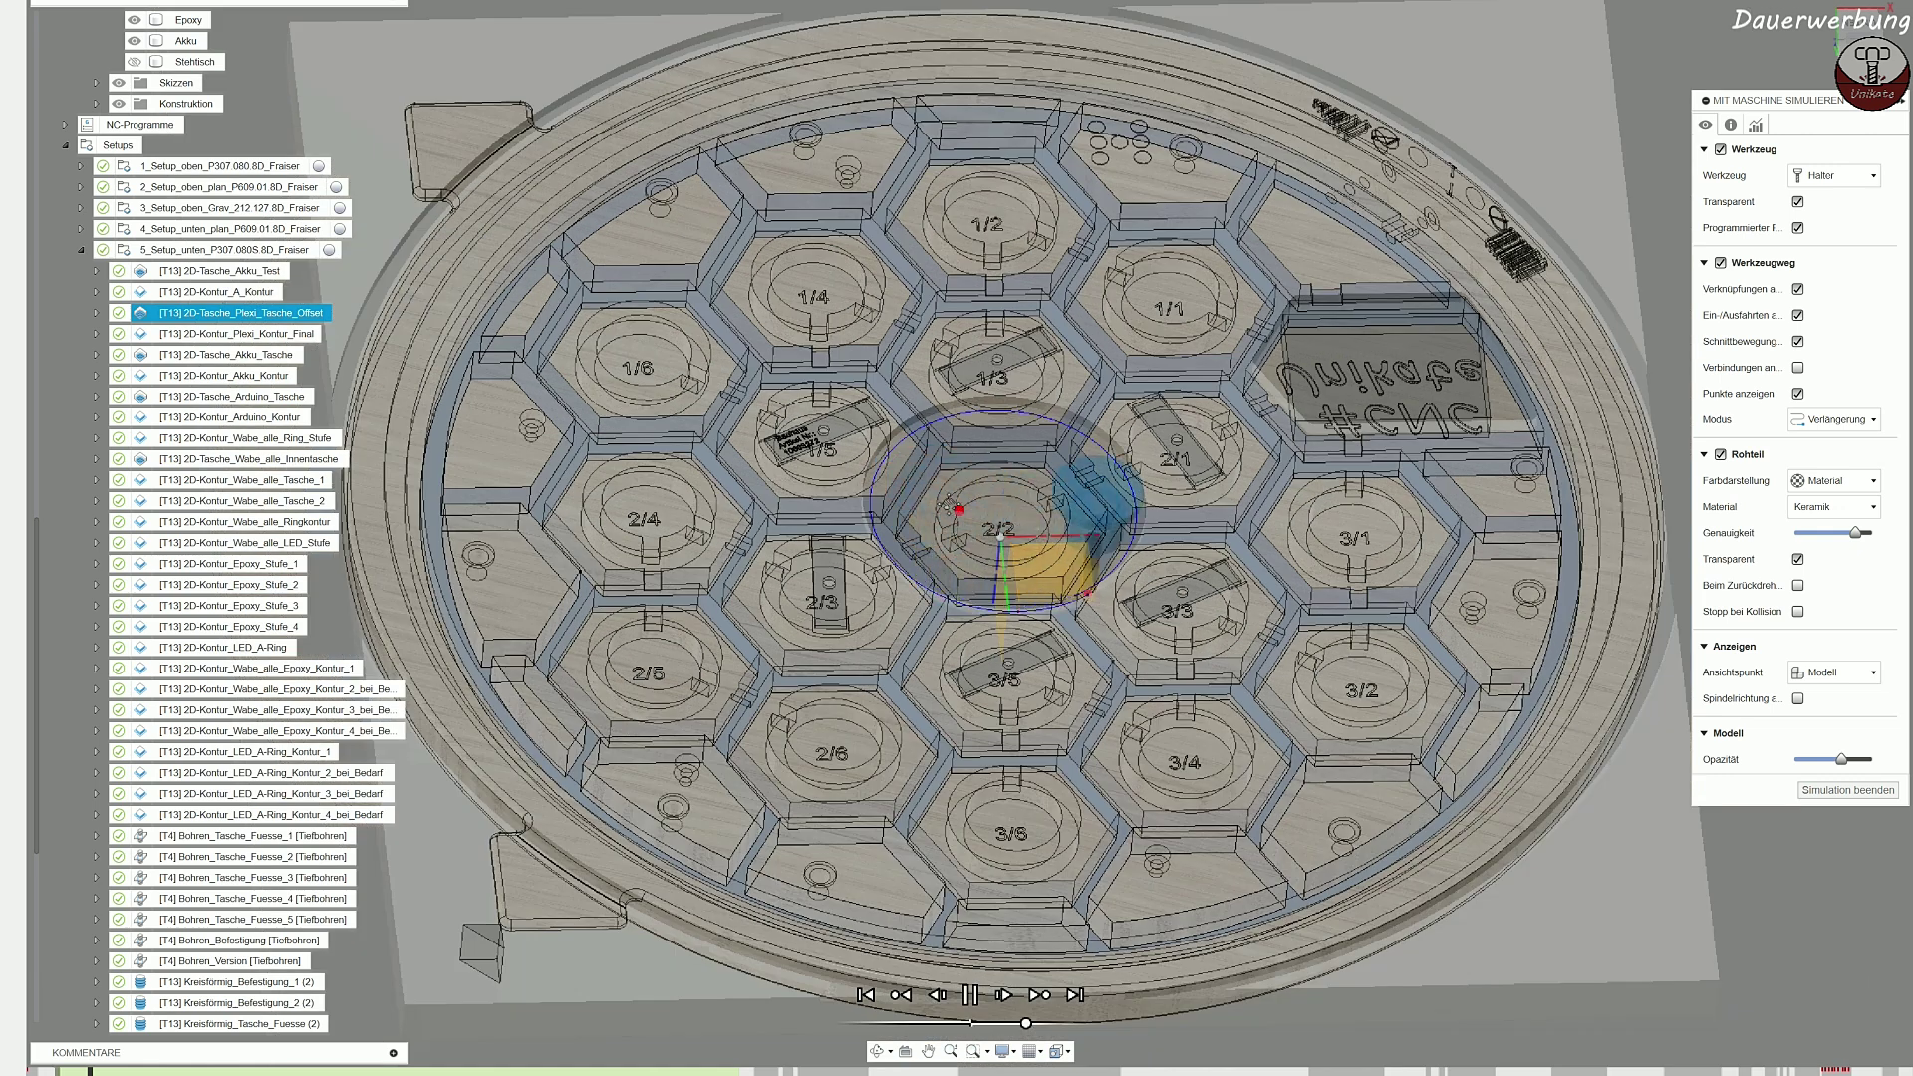
middle_click_drag(922, 670, 900, 648)
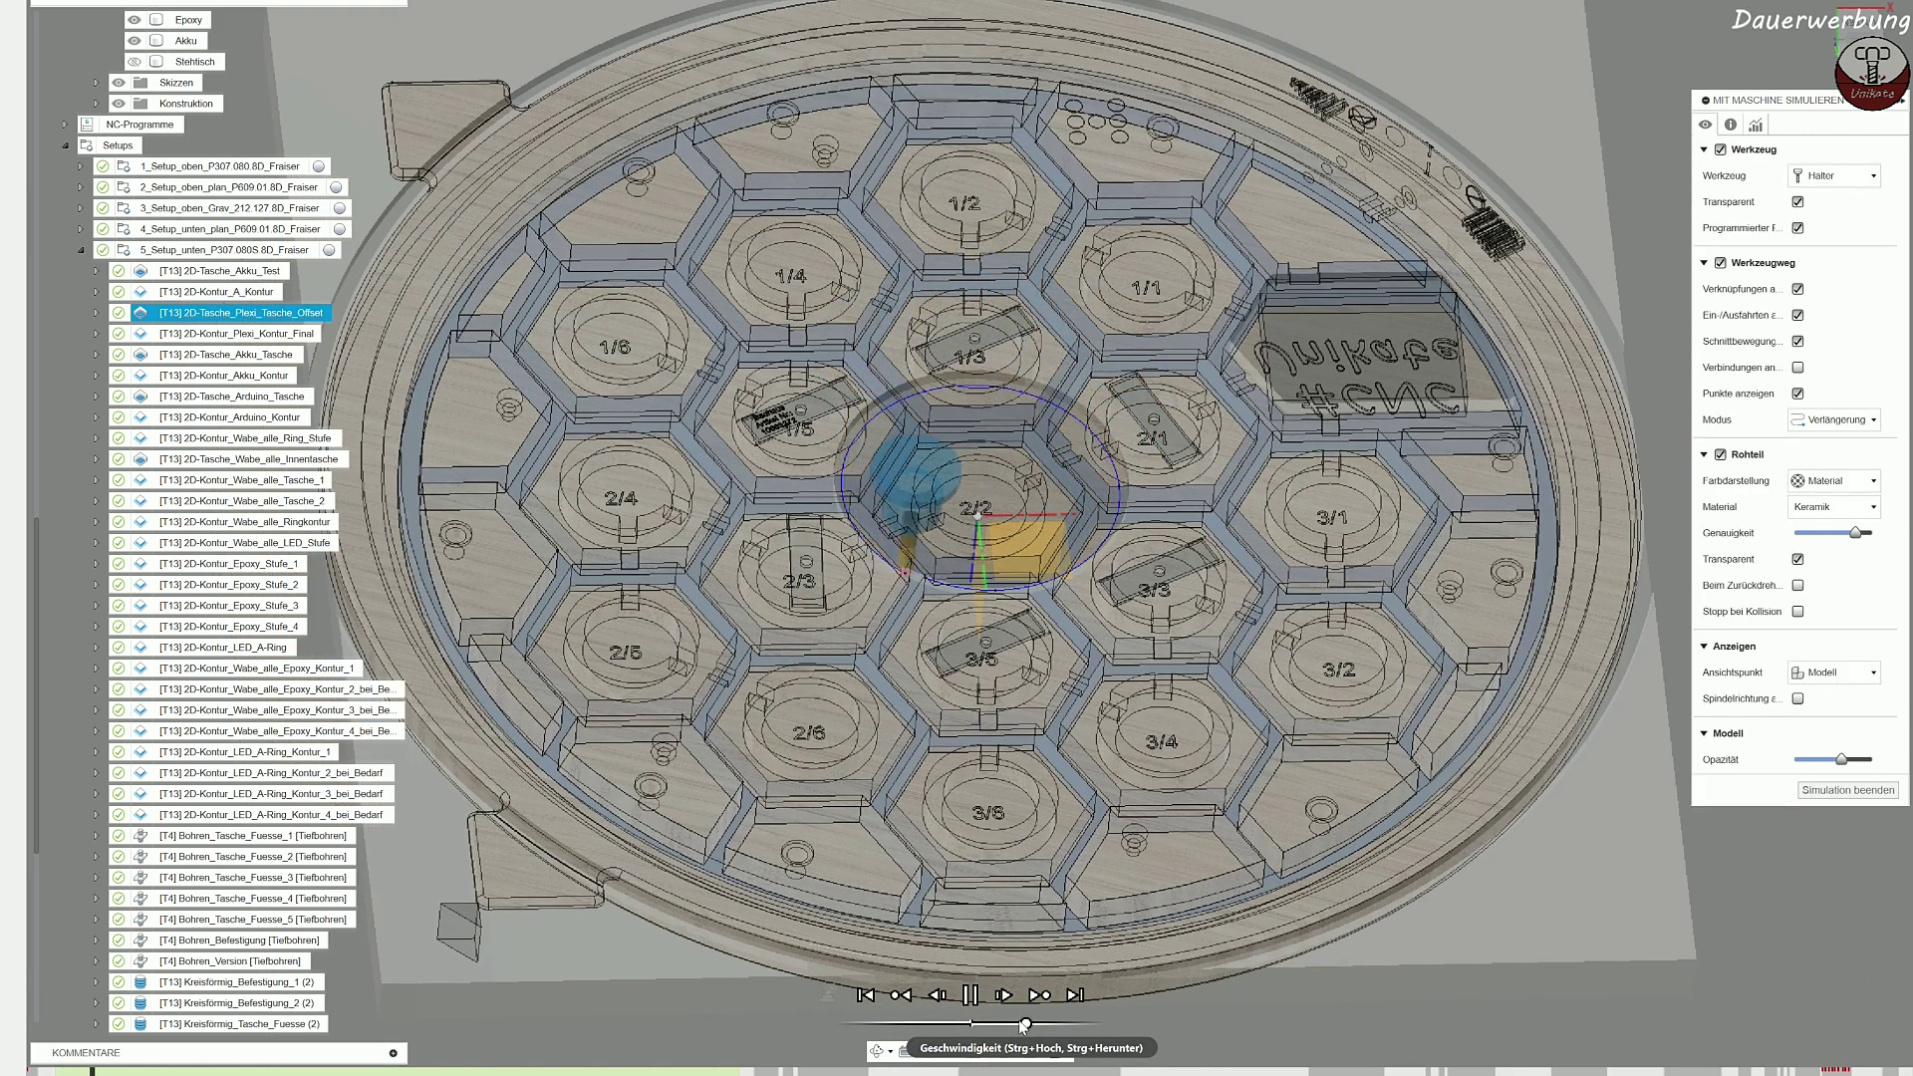
Step: Turn off the simulated stock's transparency and adjust the playback speed up to the 2D-Kontur_Wabe_alle_Ring_Stufe operation
mouse_move(1028, 1020)
left_mouse_down()
mouse_move(1066, 1029)
mouse_move(1048, 1029)
left_mouse_up()
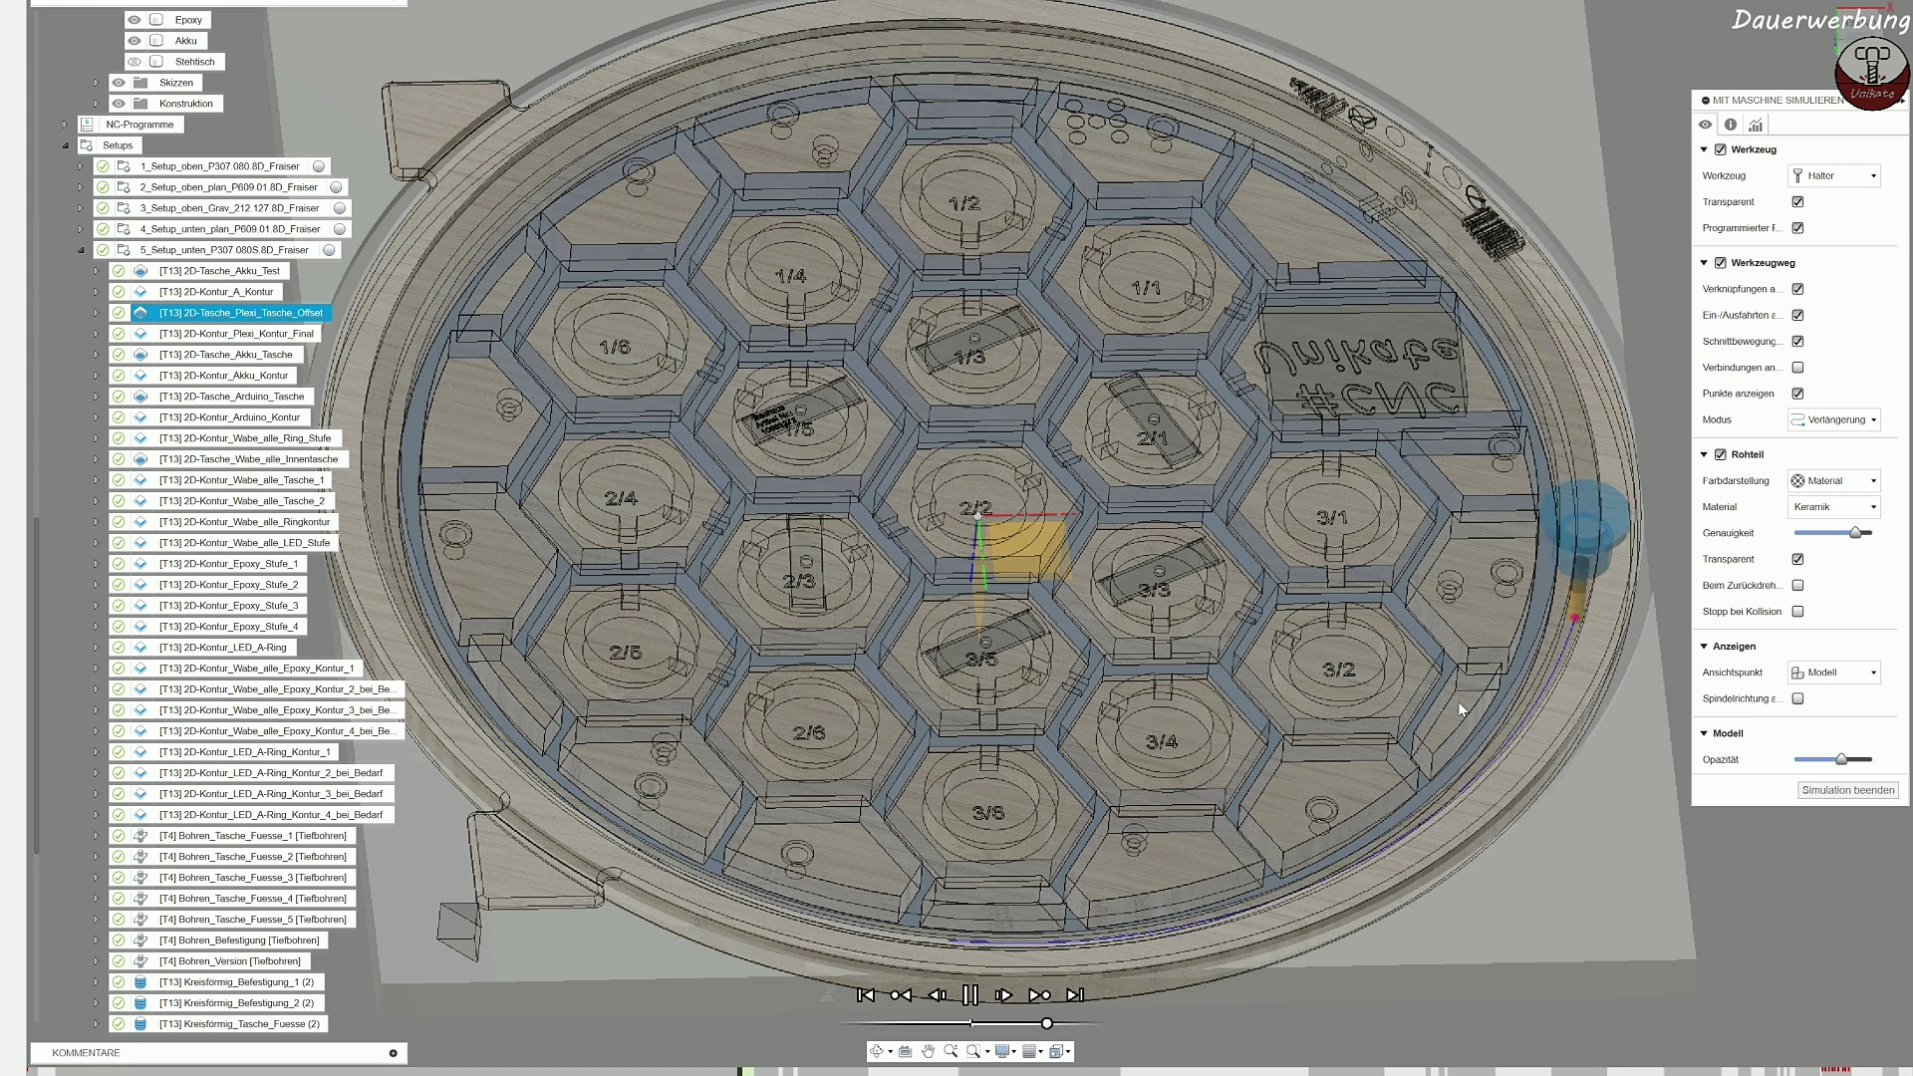
left_click(1797, 560)
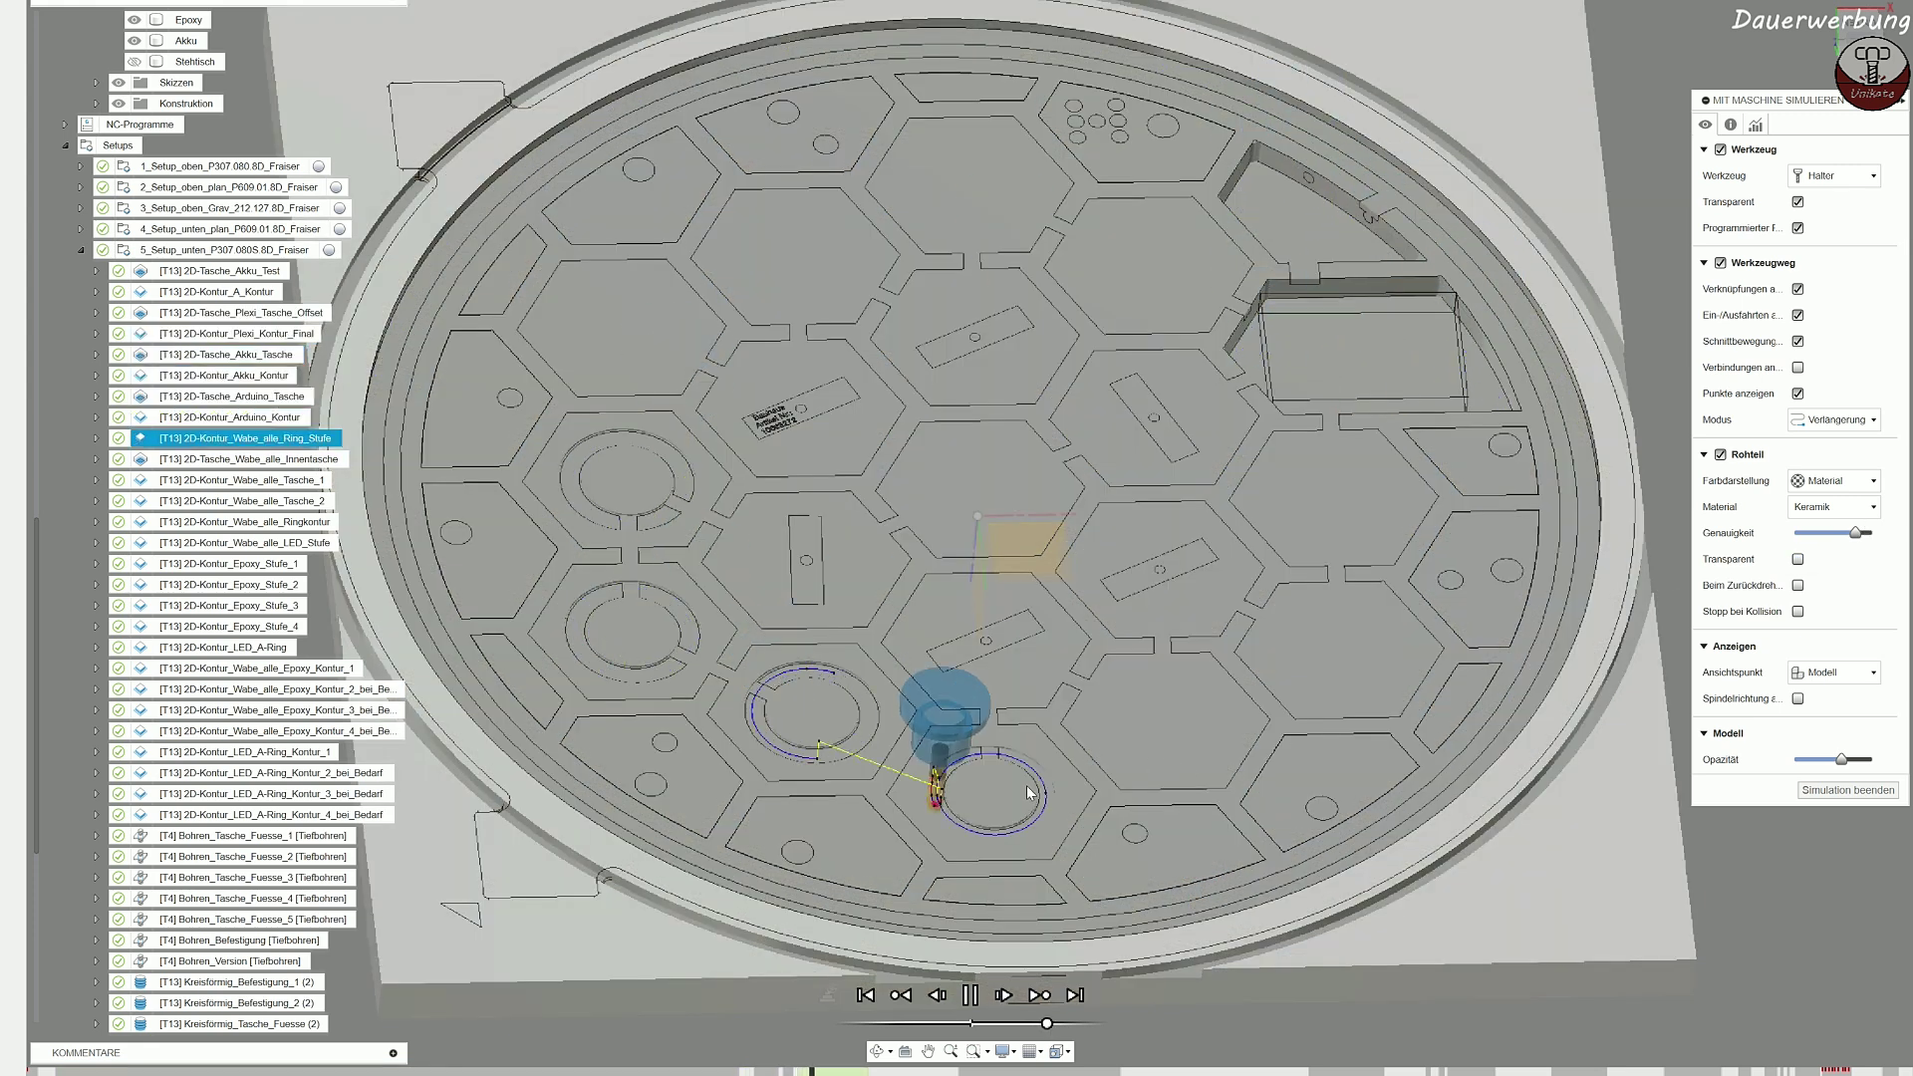
left_click_drag(1046, 1023, 1028, 1027)
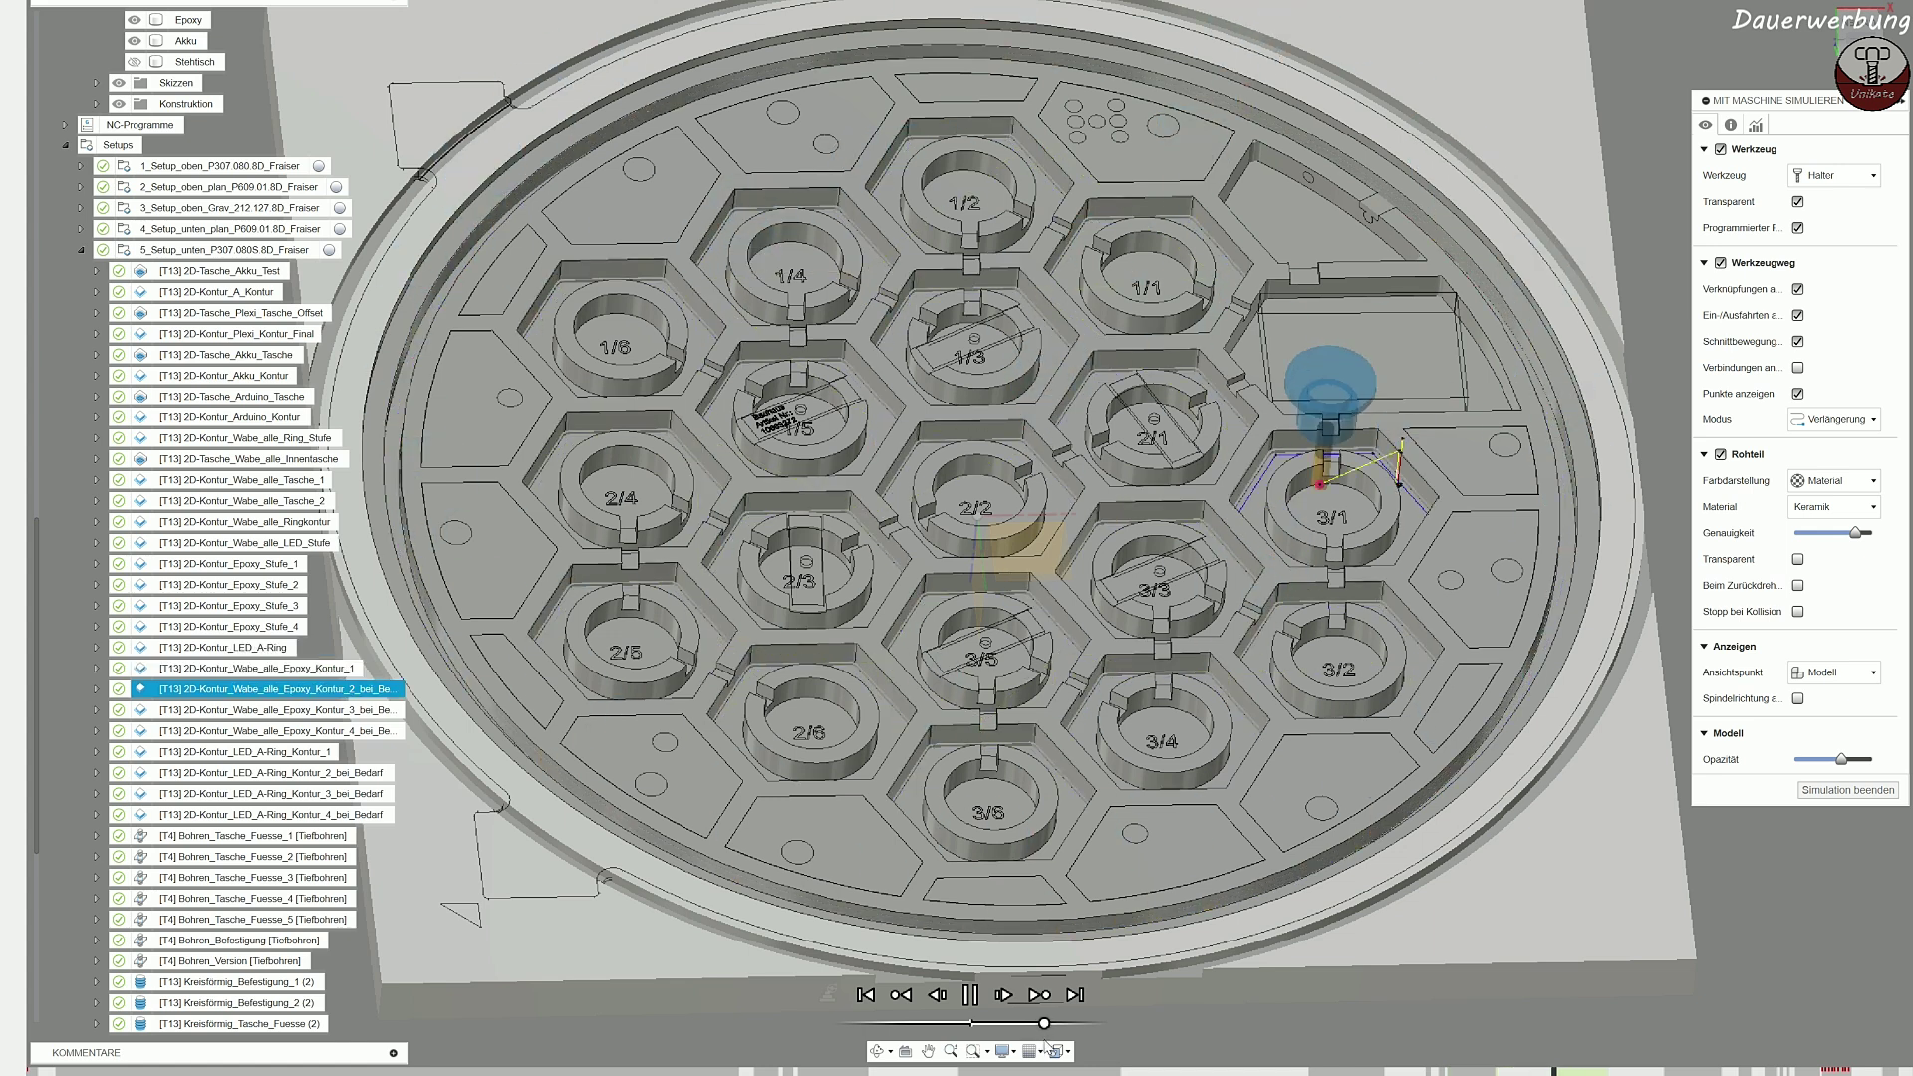
Step: Vary the playback speed through the epoxy contours and foot drilling up to Kreisförmig_Tasche_Gewinde, view the milled underside at an angle, and end the simulation
left_click_drag(1043, 1044, 1021, 1044)
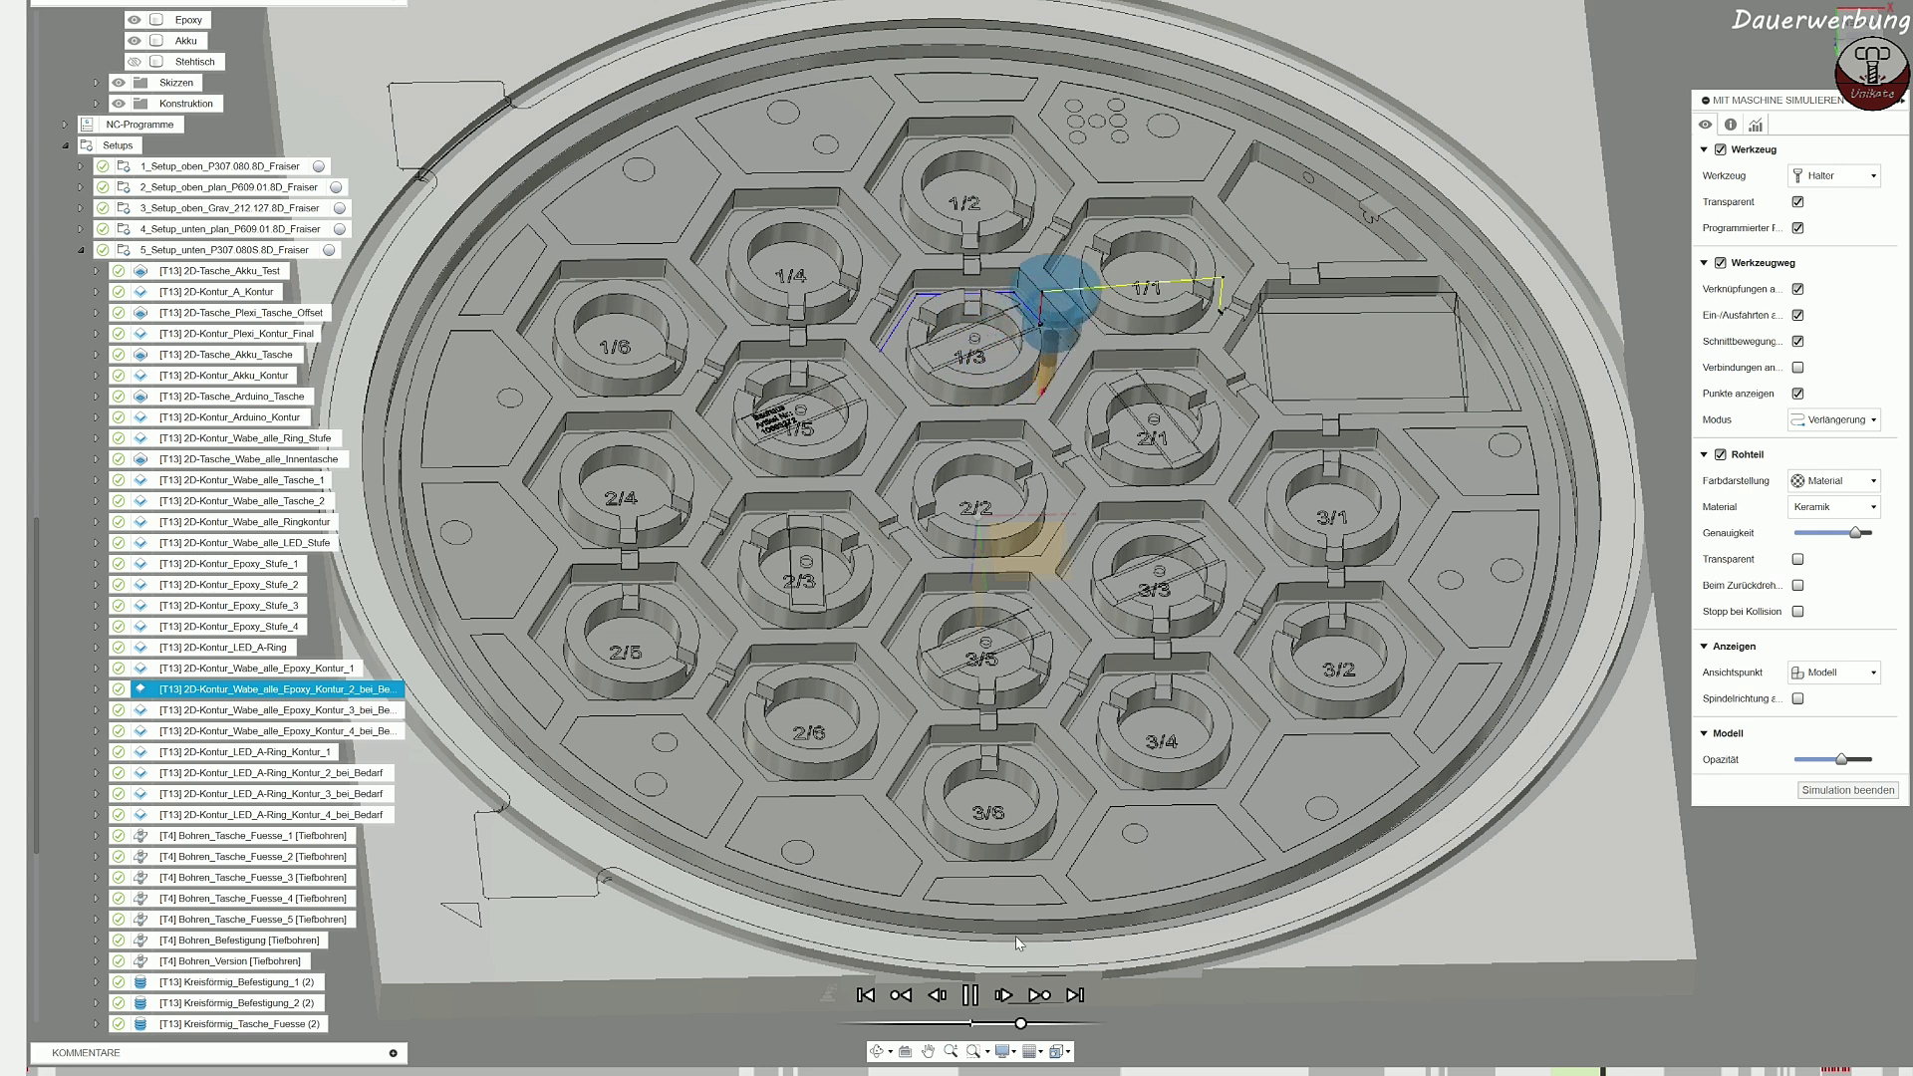
left_click_drag(1021, 1024, 1034, 1023)
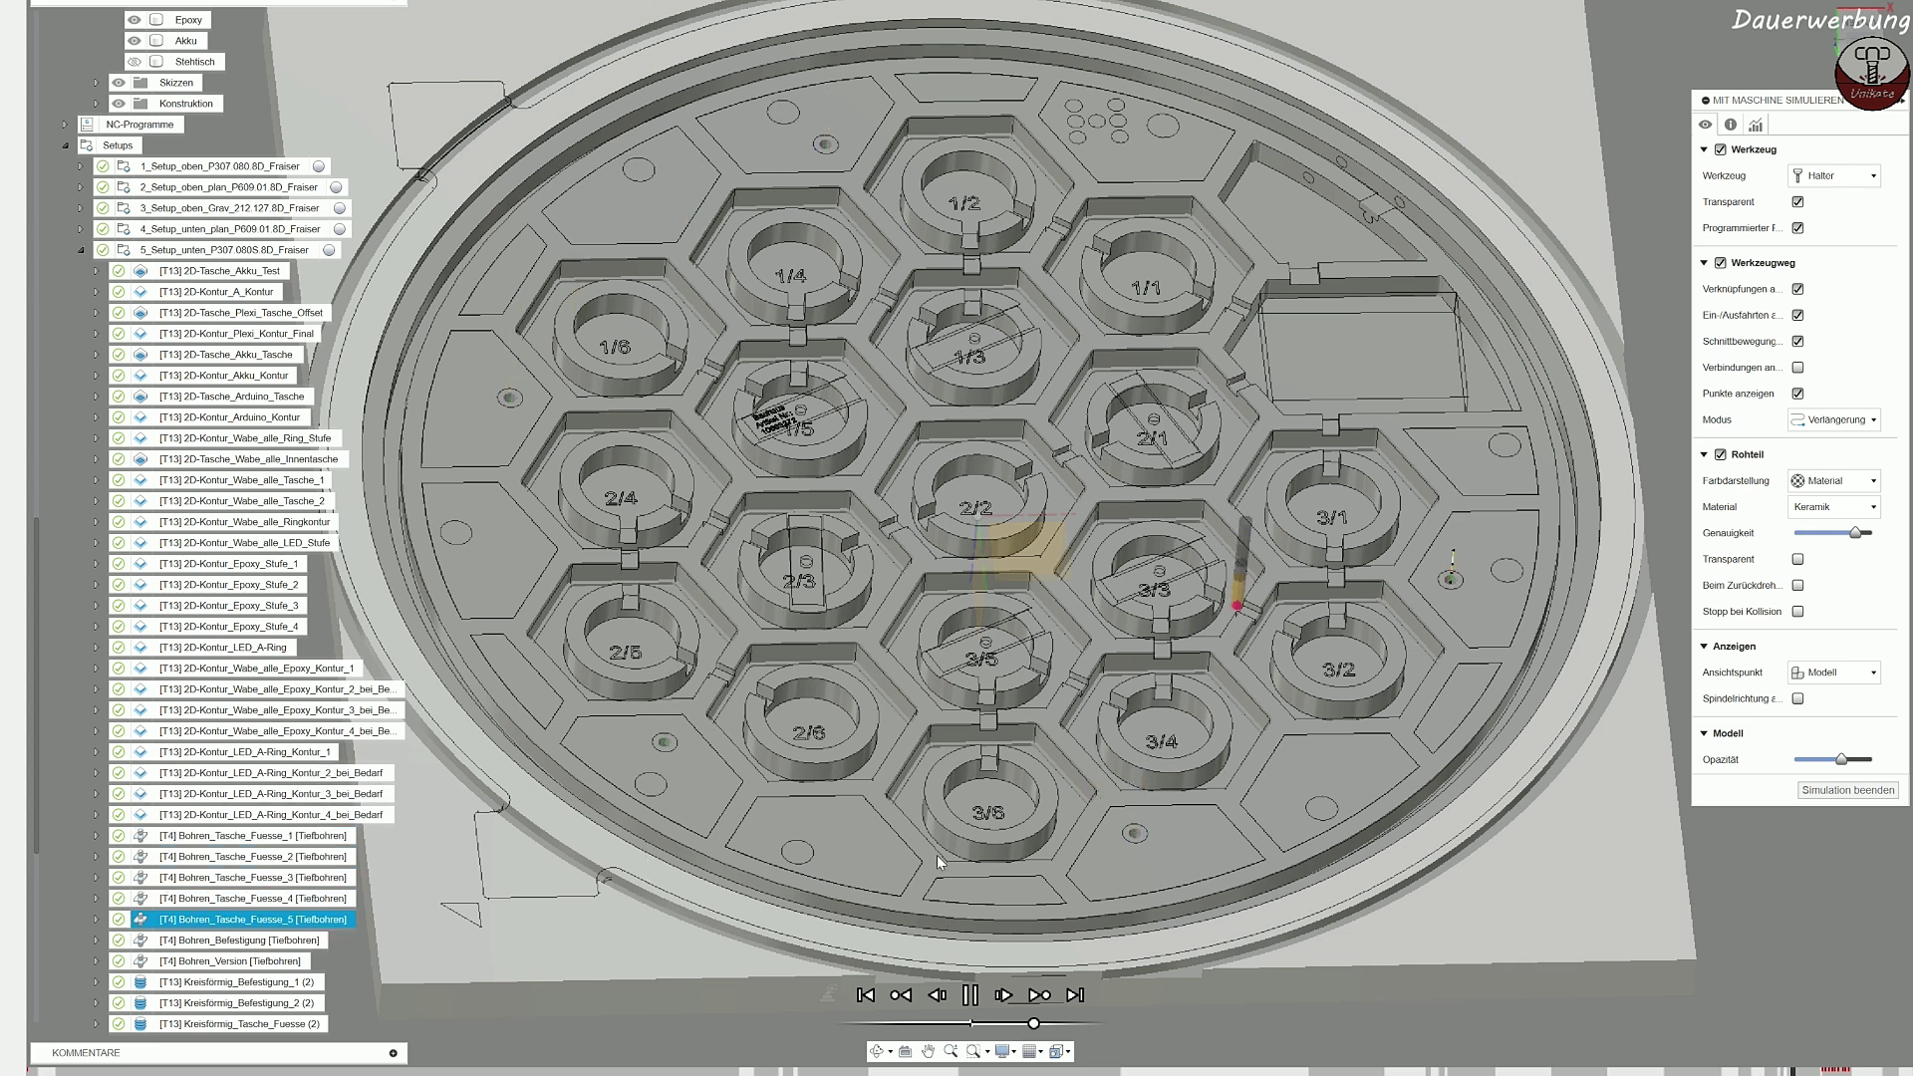
left_click_drag(1033, 1024, 1013, 1033)
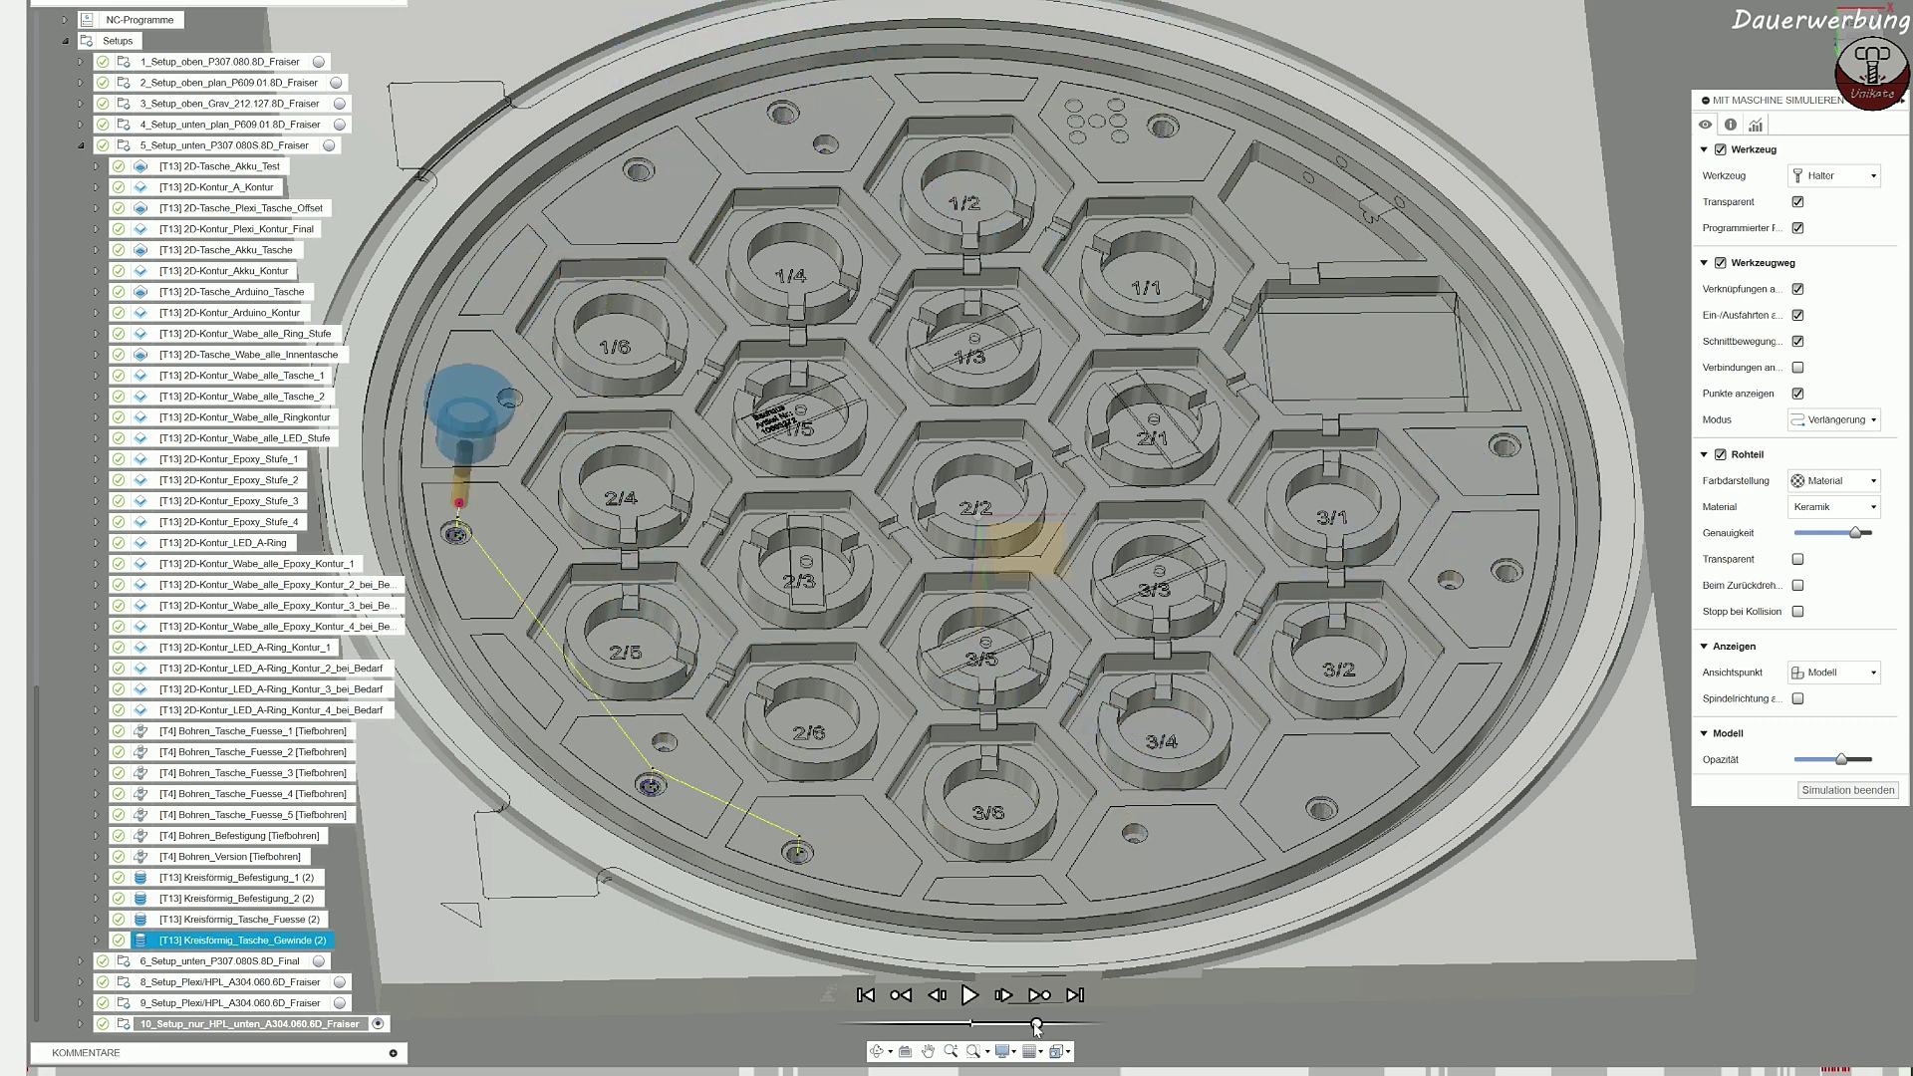
middle_click_drag(1278, 727, 1325, 710, "shift")
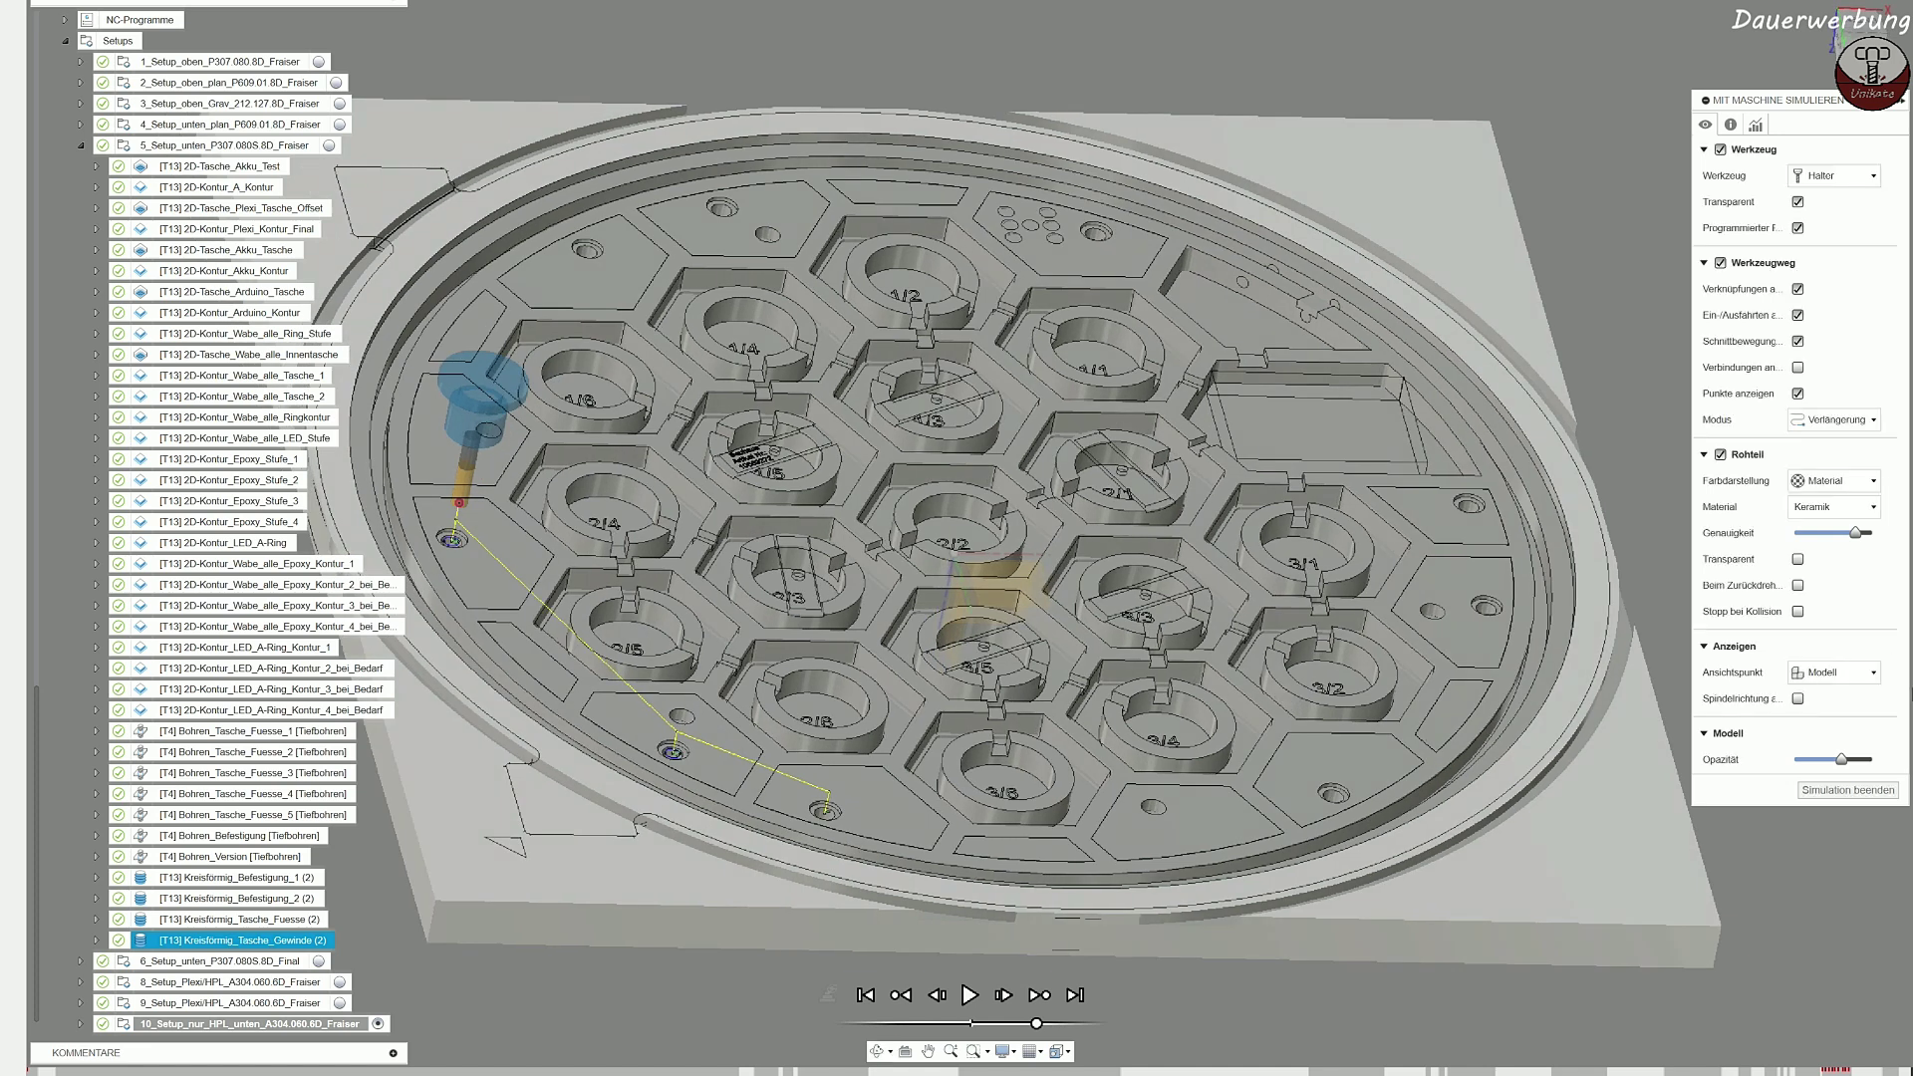
left_click(1823, 790)
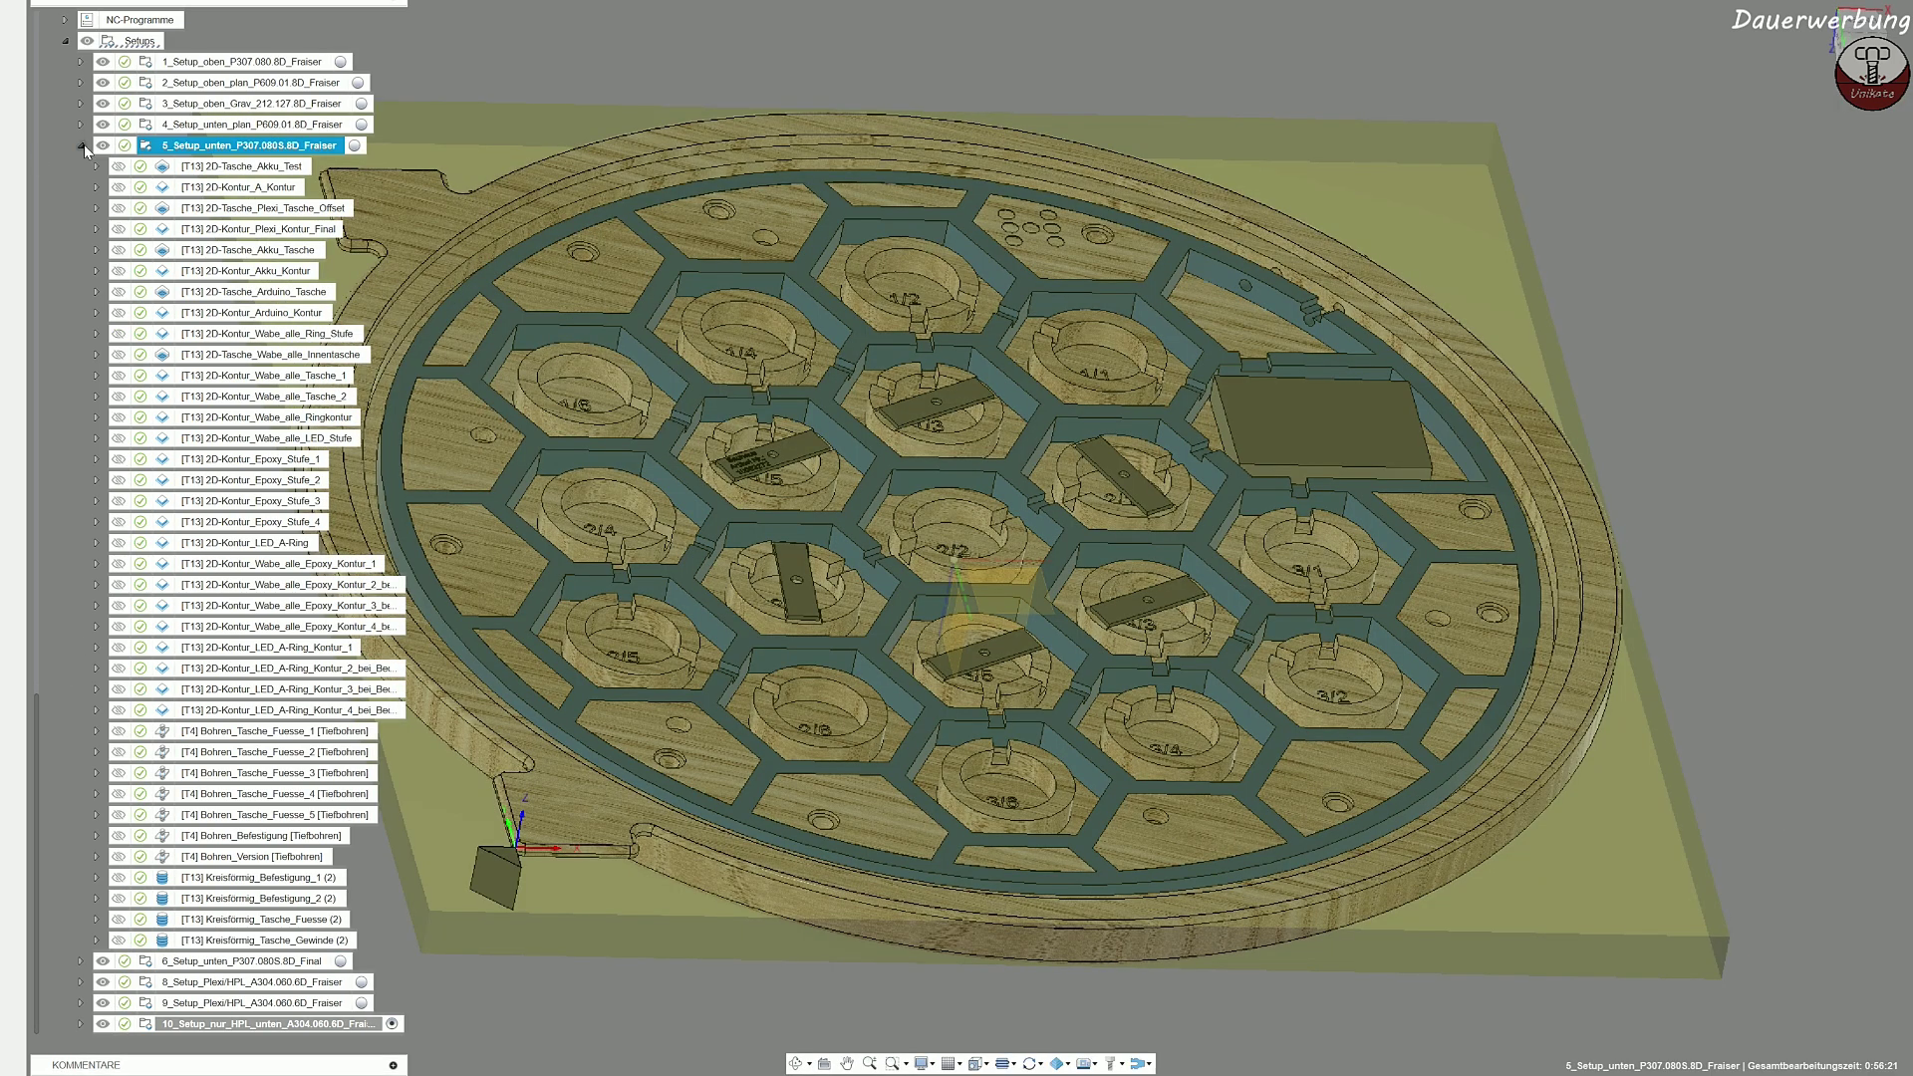
Step: Collapse 5_Setup_unten, expand 6_Setup_unten_P307.080S.8D_Final and view its 2D-Tasche_Waben_alle_Boden_Final toolpath at a flat angle
left_click(83, 145)
left_click(81, 584)
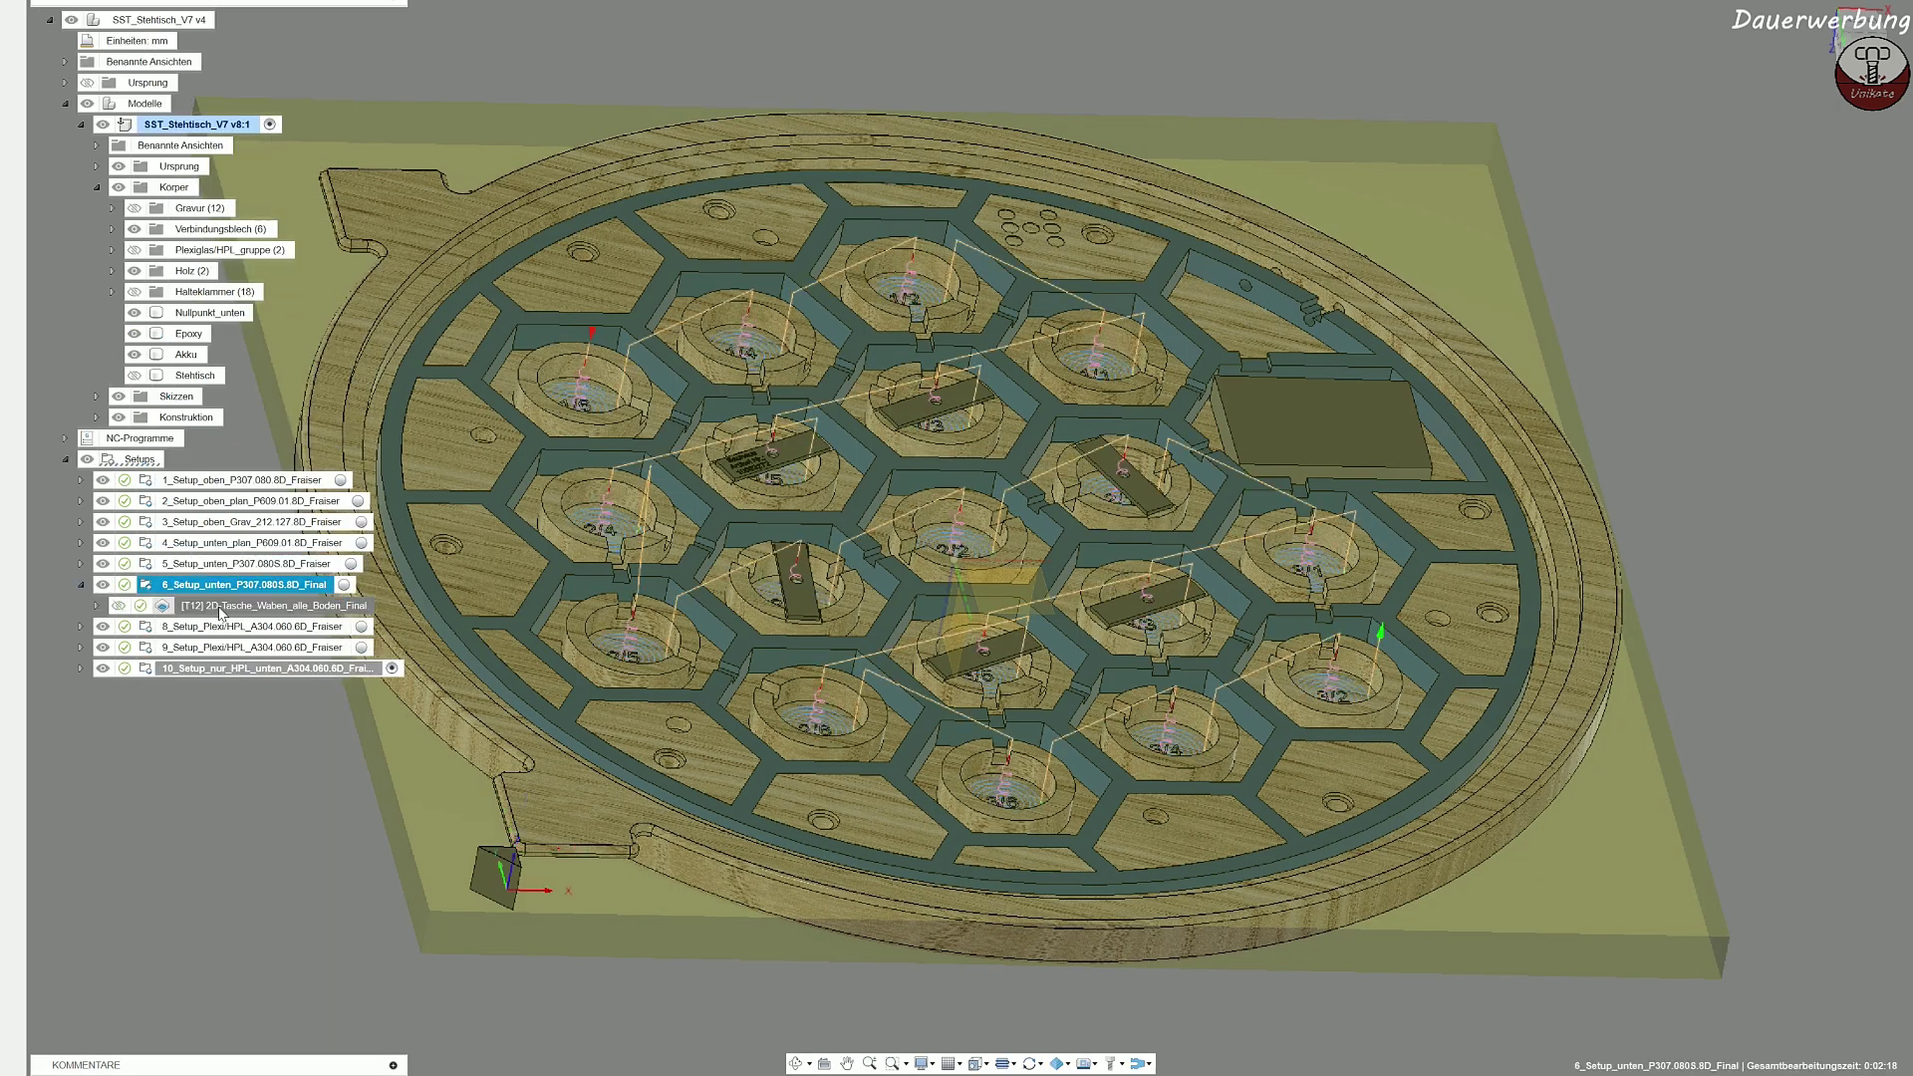
left_click(229, 606)
middle_click_drag(669, 767, 730, 695)
mouse_move(721, 622)
middle_mouse_down("shift")
mouse_move(719, 709)
mouse_move(727, 647)
middle_mouse_up("shift")
middle_click_drag(754, 860, 775, 741)
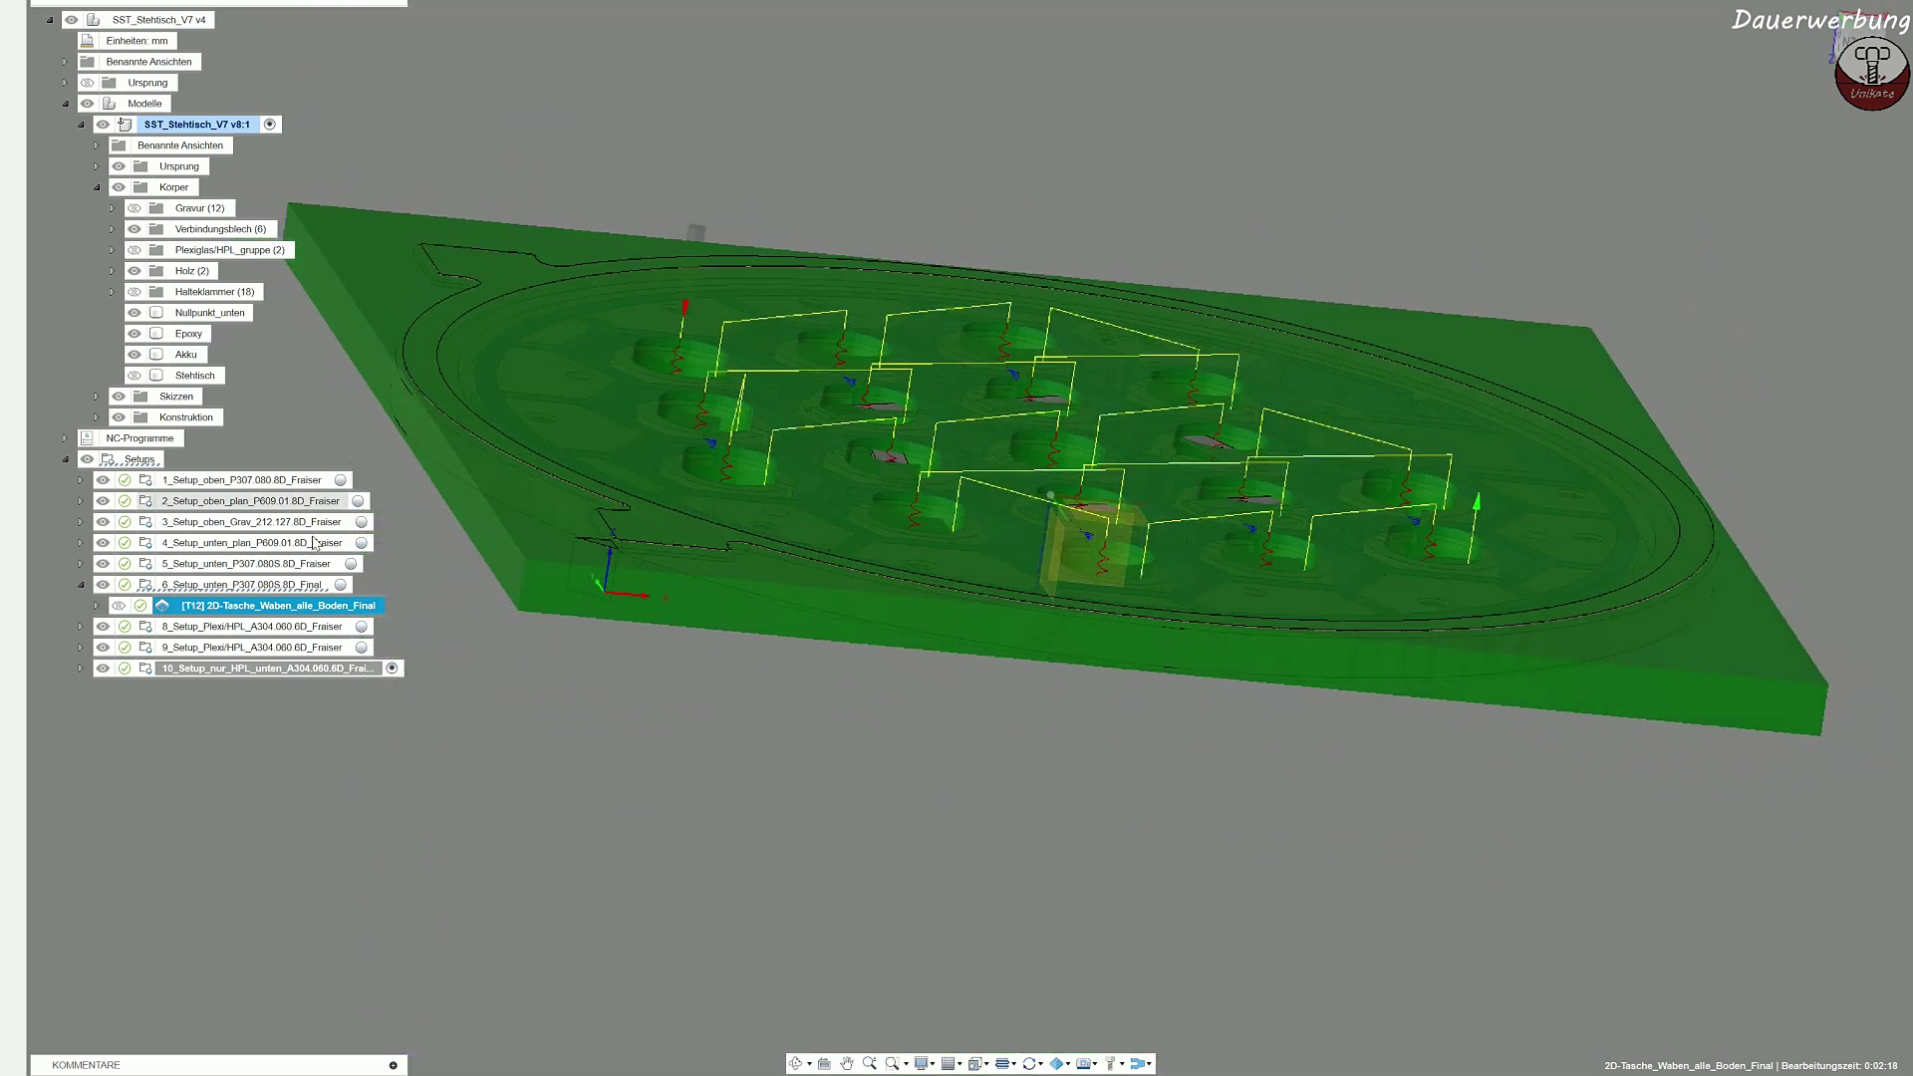
Step: Show 5_Setup_unten_P307.080S.8D_Fraiser and examine its work origin at the Nullpunkt_unten marker up close
left_click(199, 564)
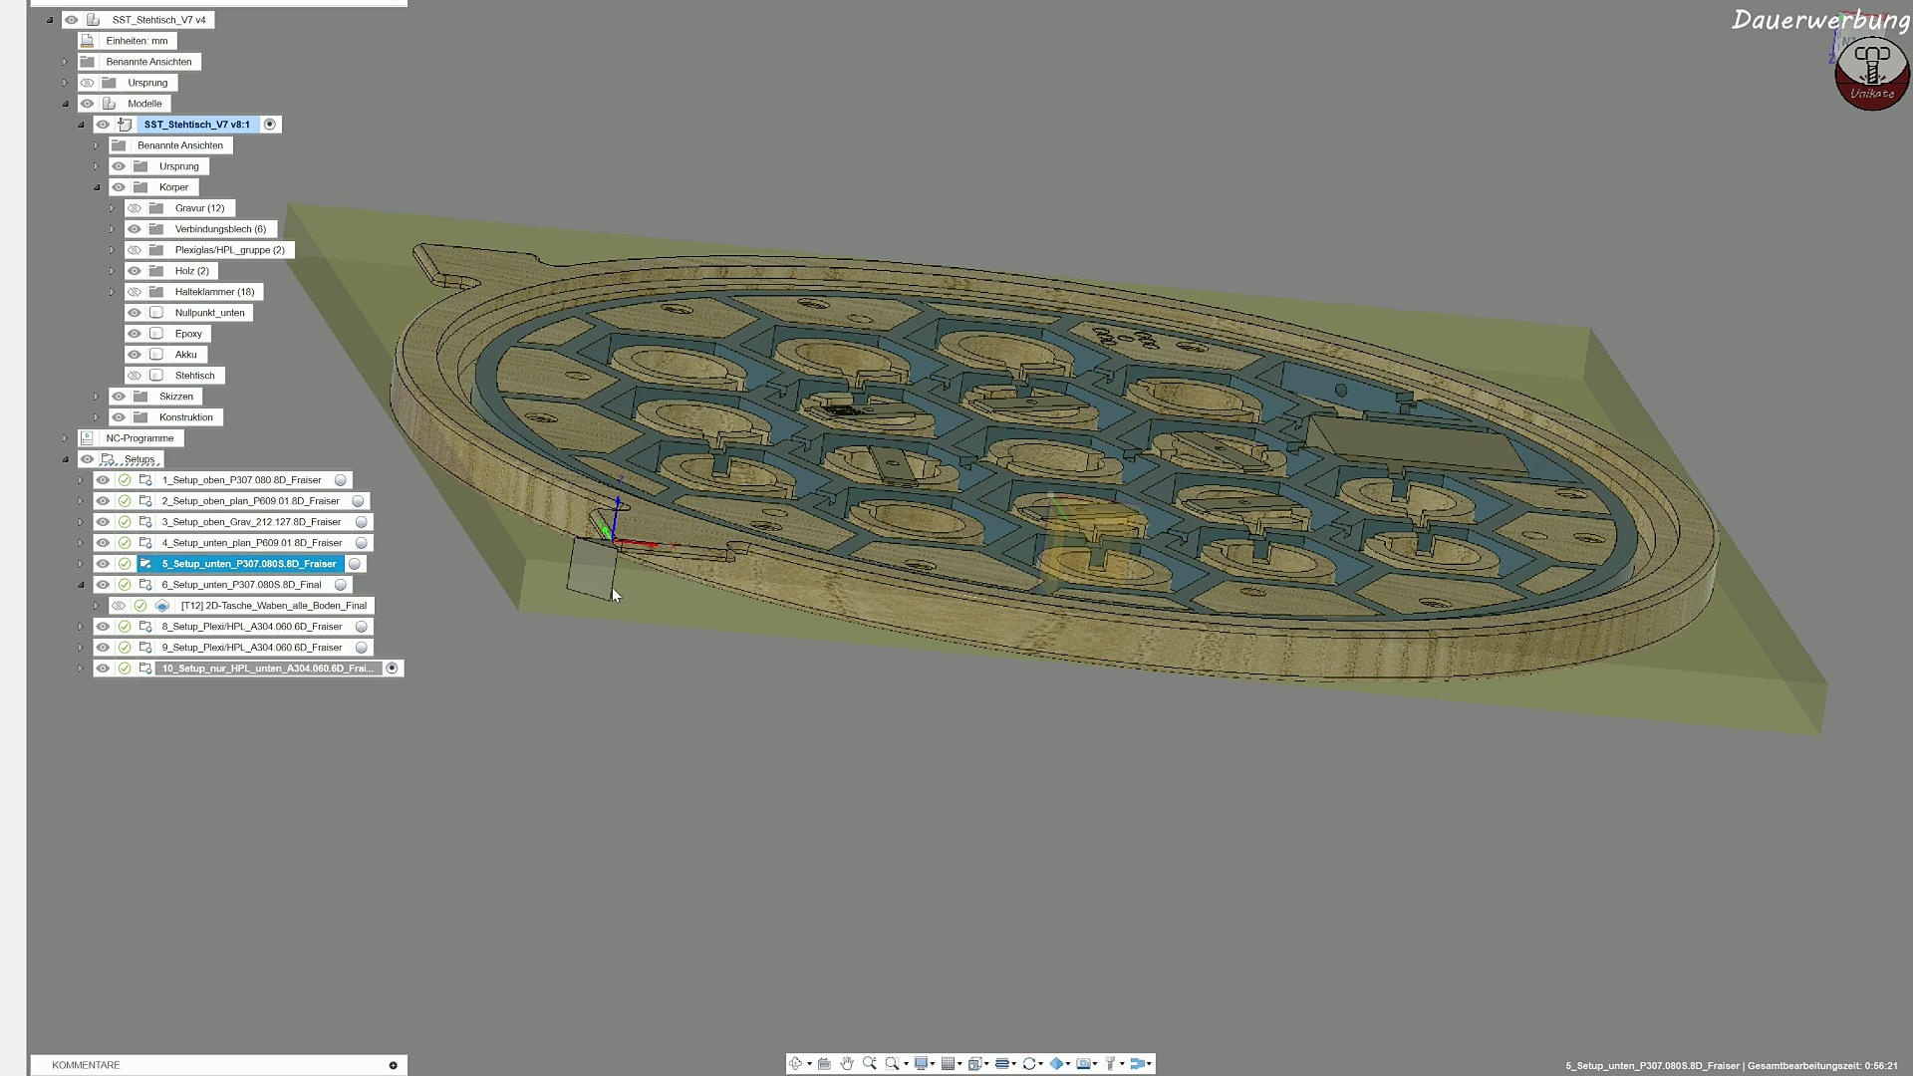
scroll(612, 573, "up", 5)
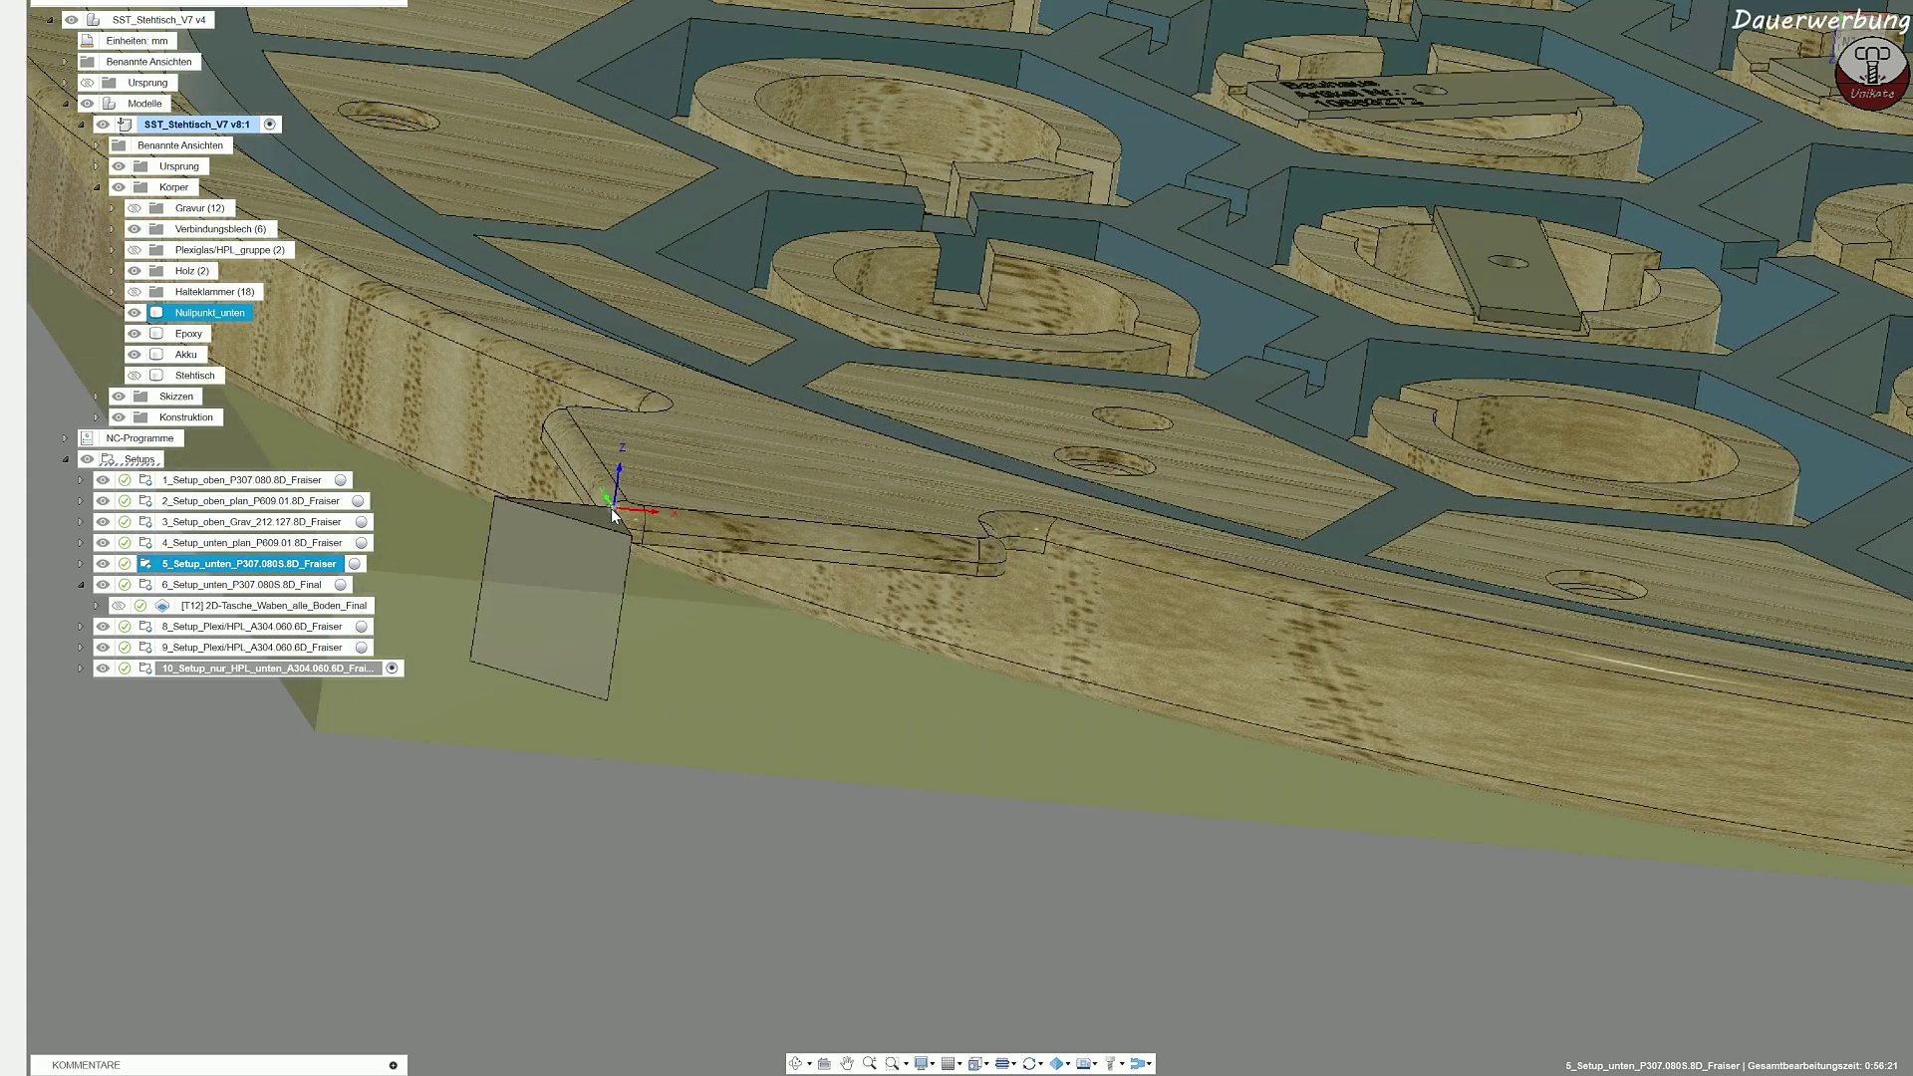
left_click(261, 584)
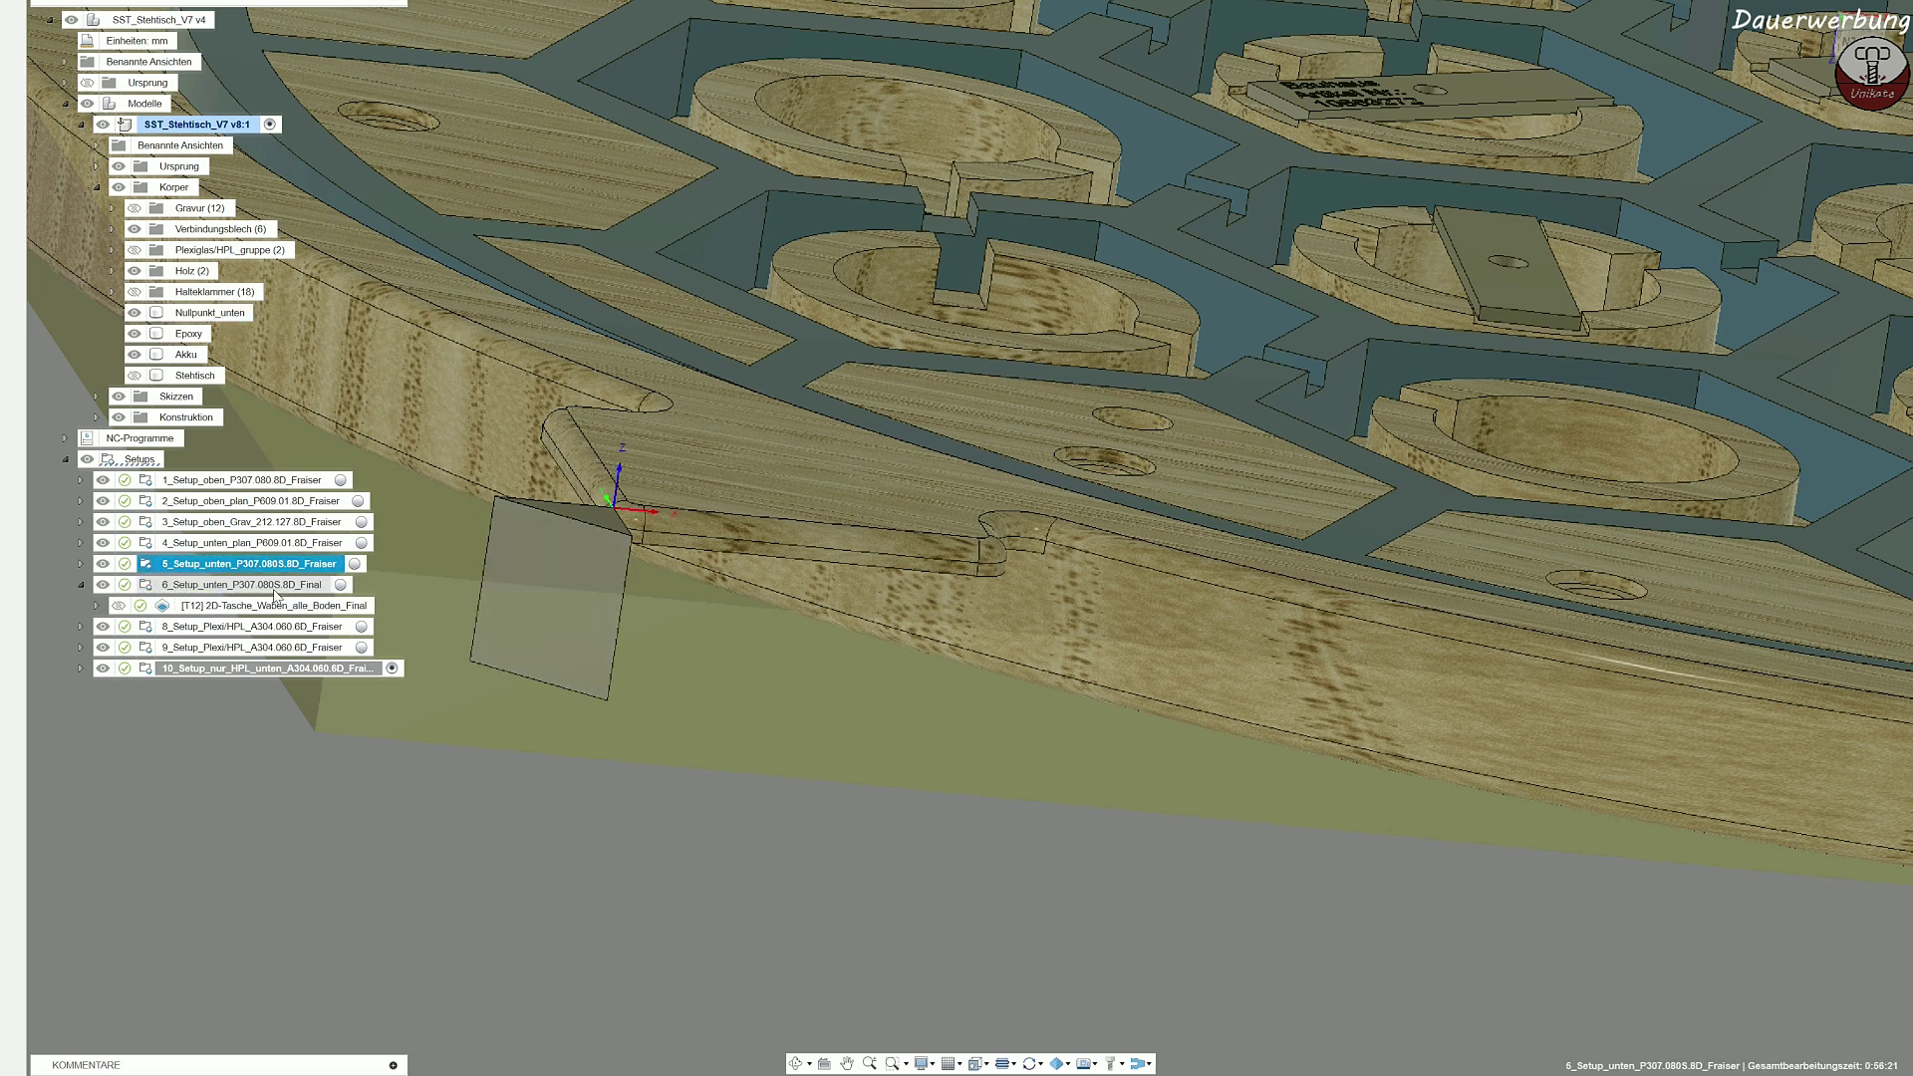
Step: Display the 2D-Tasche_Waben_alle_Boden_Final toolpath from the machined side across the honeycomb pockets, and clear the selection
left_click(274, 605)
middle_click_drag(1010, 512, 750, 648)
scroll(750, 647, "down", 1)
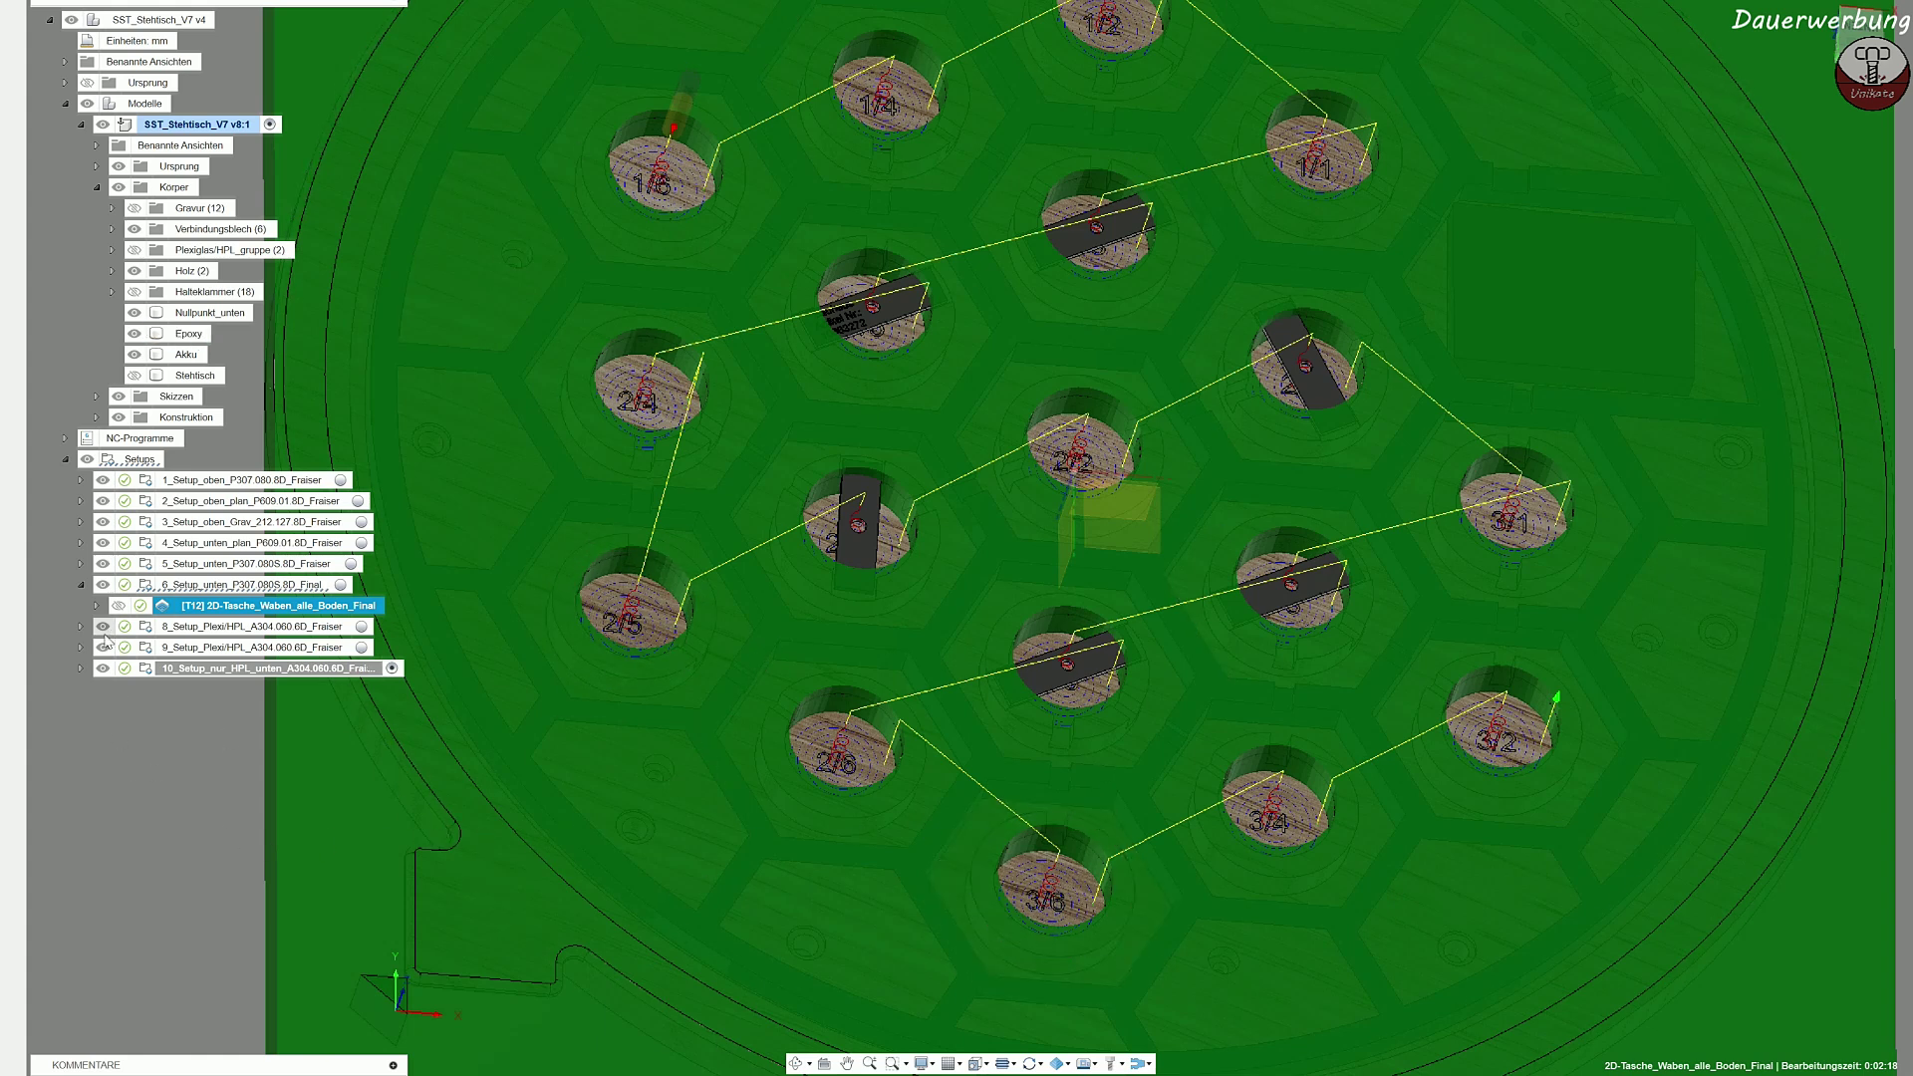
left_click(139, 721)
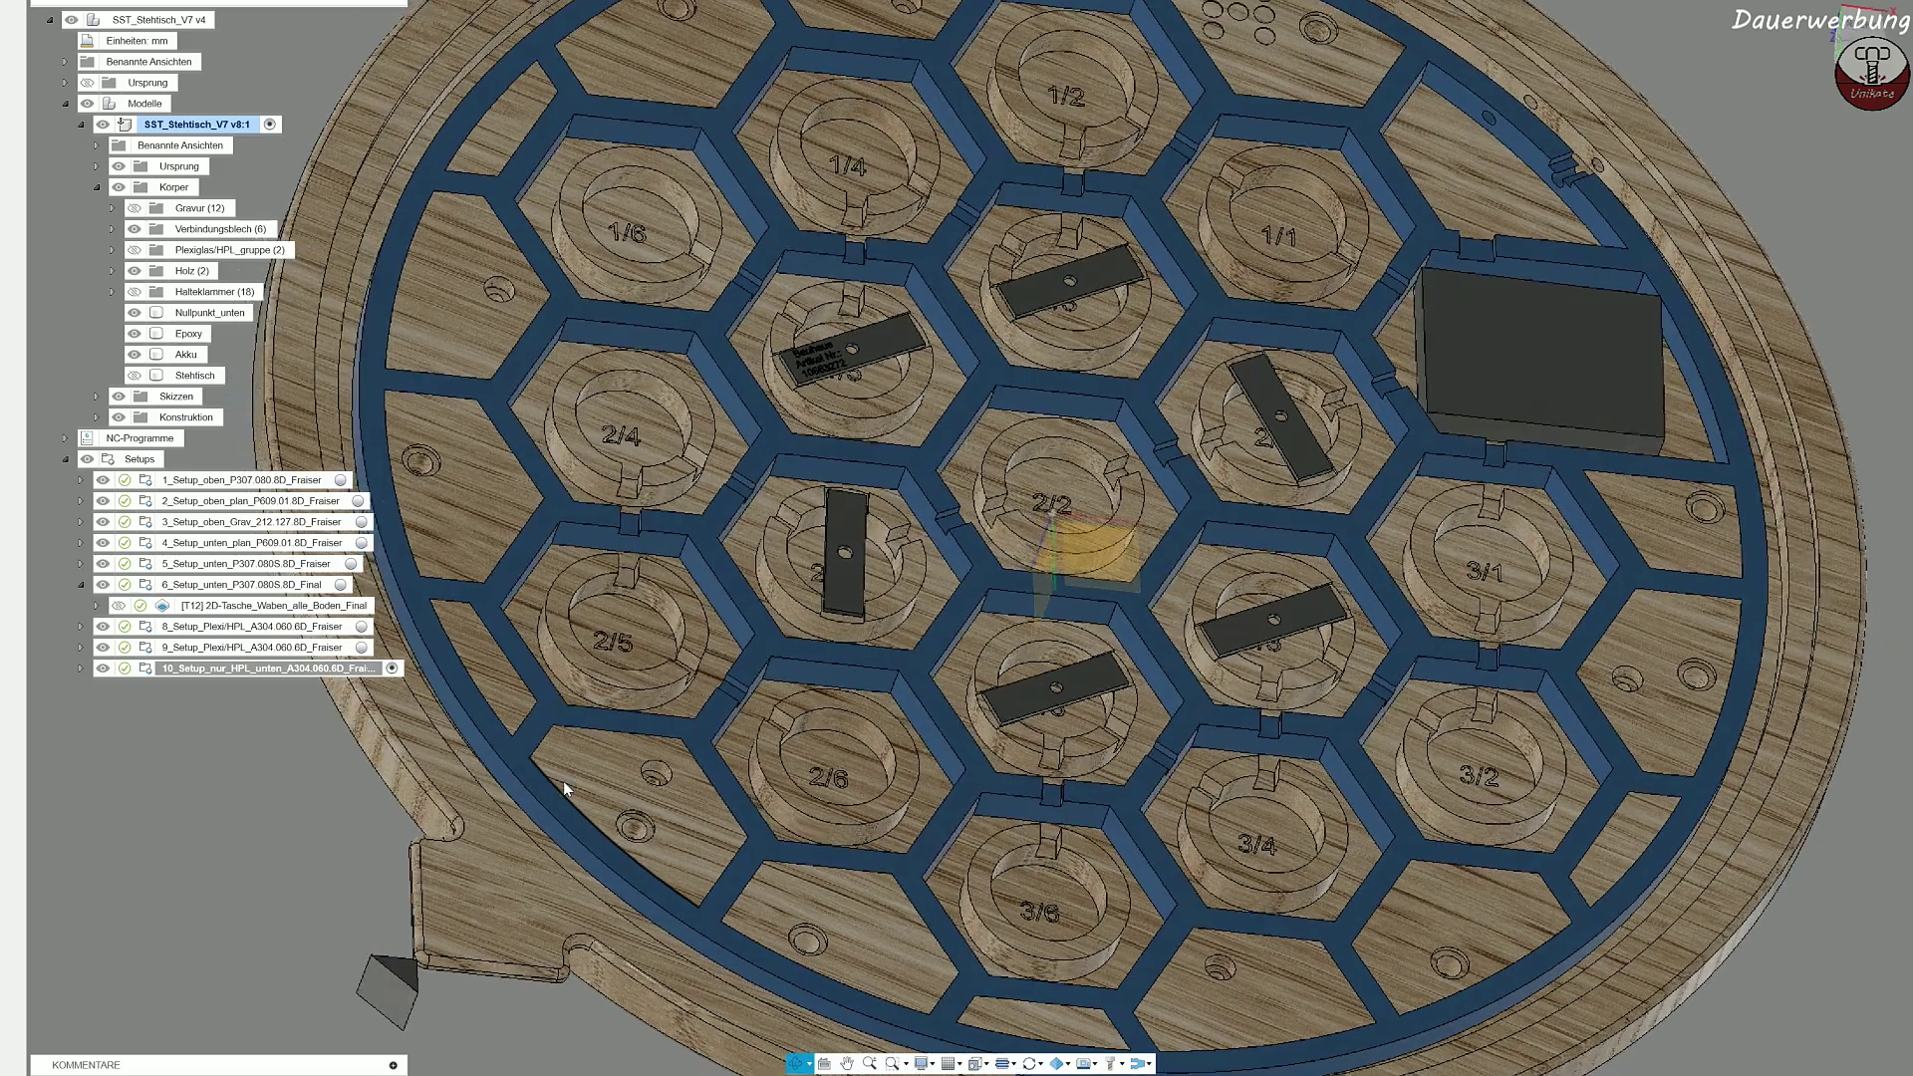
Step: Measure the distance between the floor of honeycomb pocket 2/5 and the hexagon face on the table's opposite side
left_click(639, 612)
mouse_move(638, 777)
middle_mouse_down()
mouse_move(695, 660)
mouse_move(792, 614)
mouse_move(607, 779)
middle_mouse_up()
left_click(518, 804, "ctrl")
middle_click_drag(897, 805, 1188, 621)
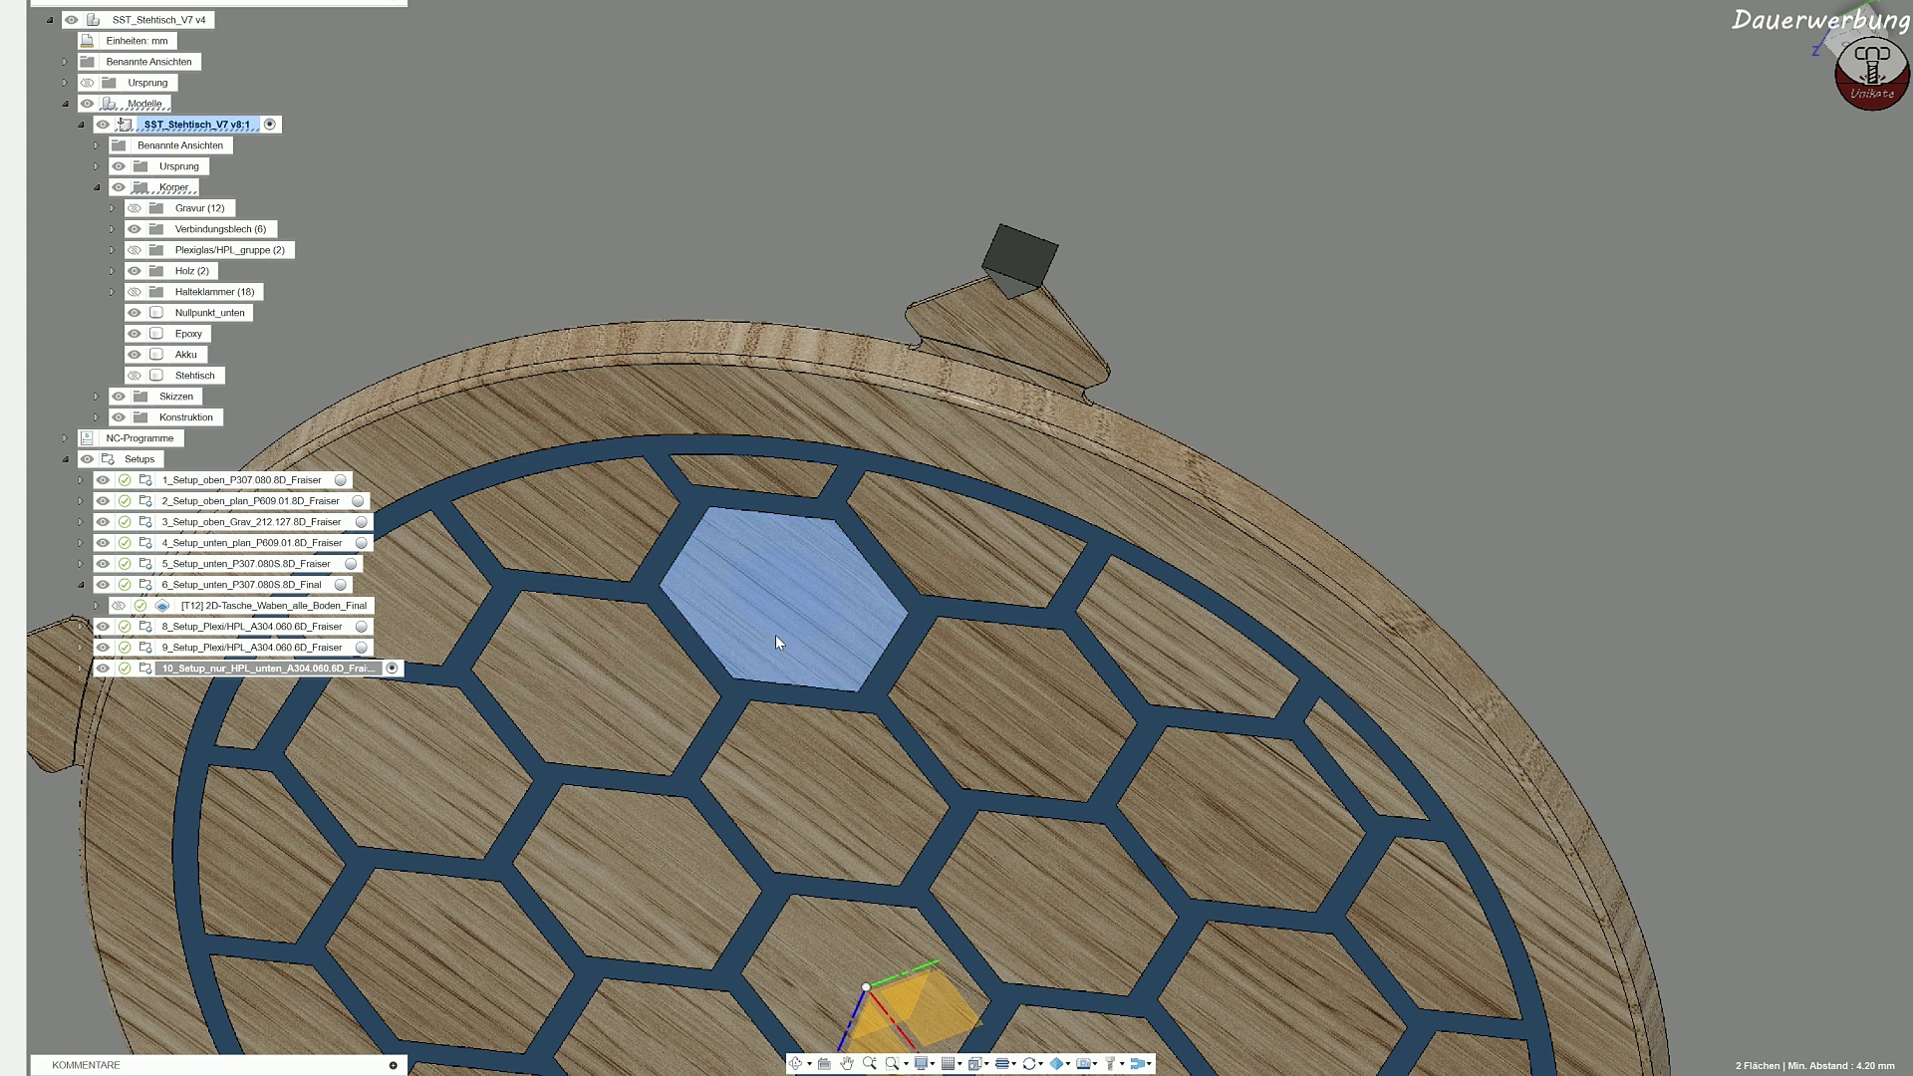
middle_click_drag(824, 510, 781, 654, "shift")
Step: Show the 2D-Tasche_Waben_alle_Boden_Final toolpath again and compare it with 5_Setup_unten_P307.080S.8D_Fraiser and its operation list
left_click(269, 604)
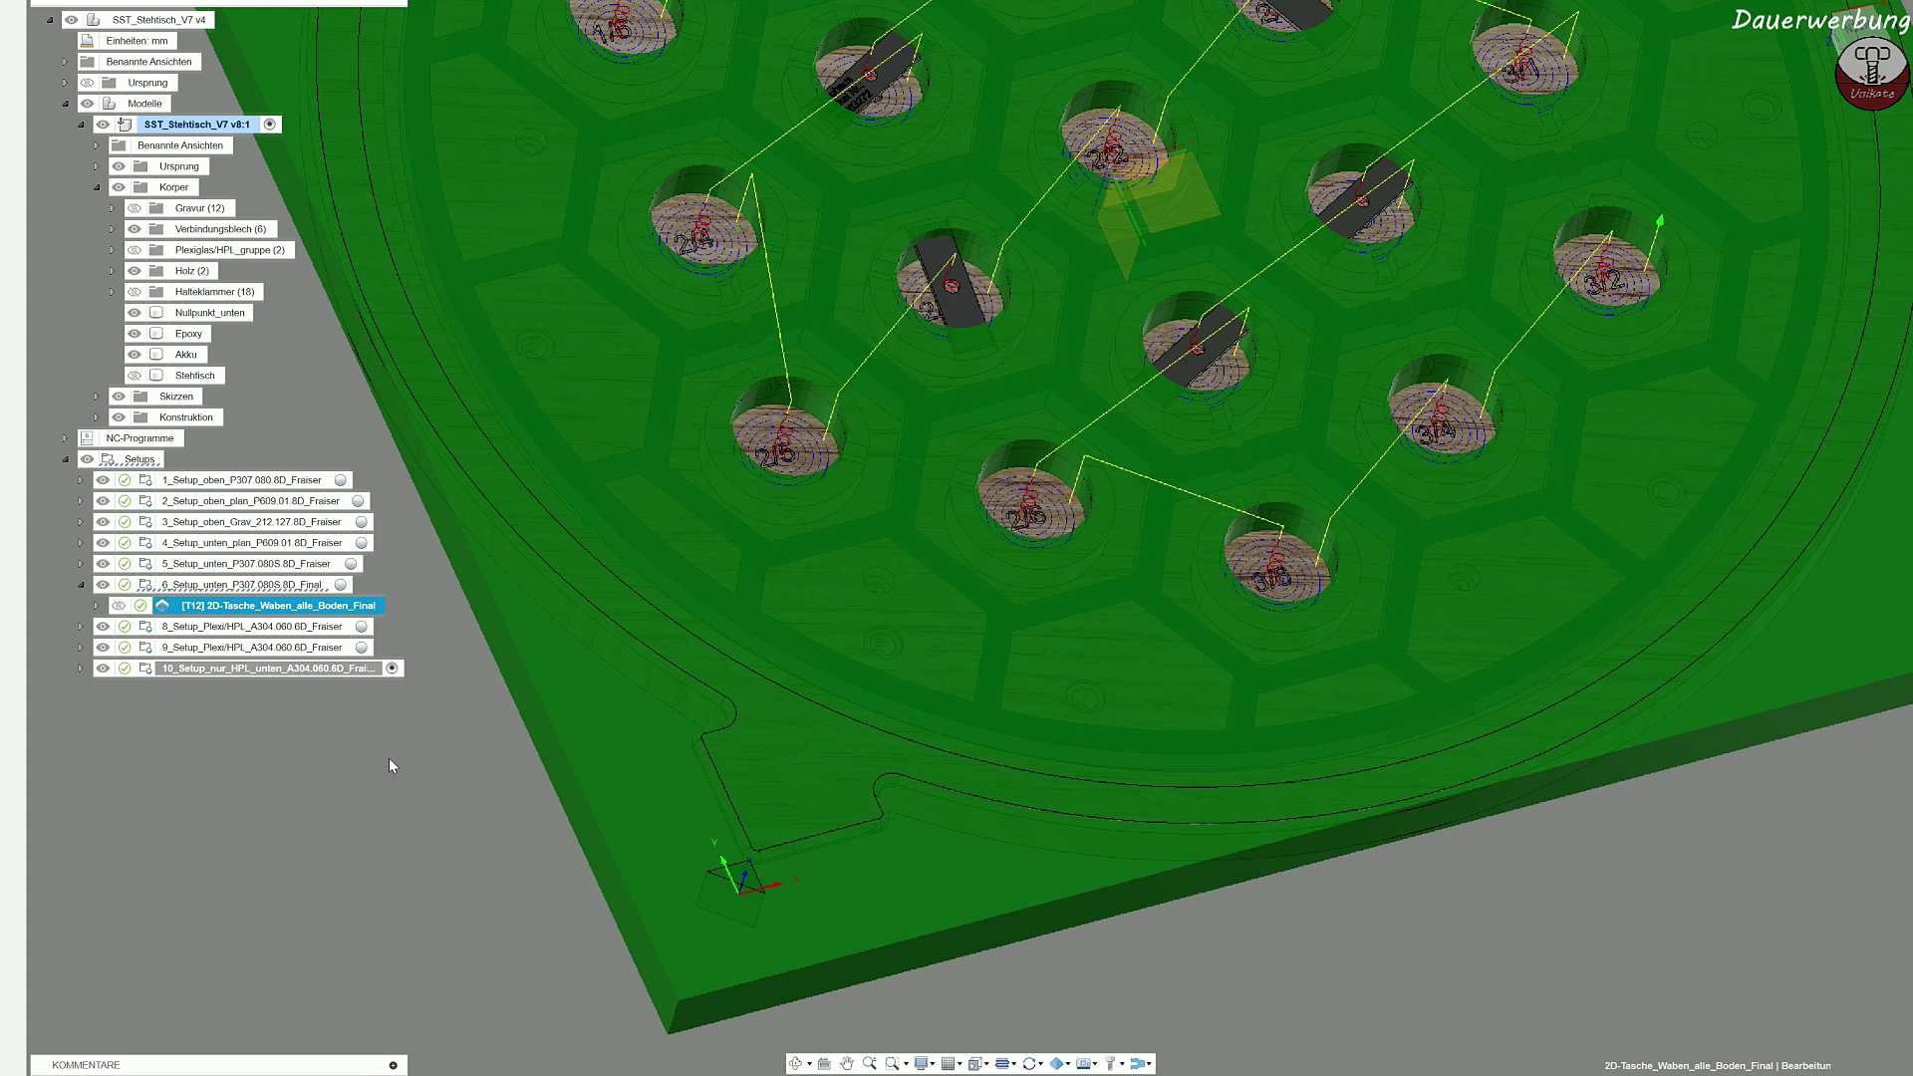
left_click(146, 563)
left_click(81, 564)
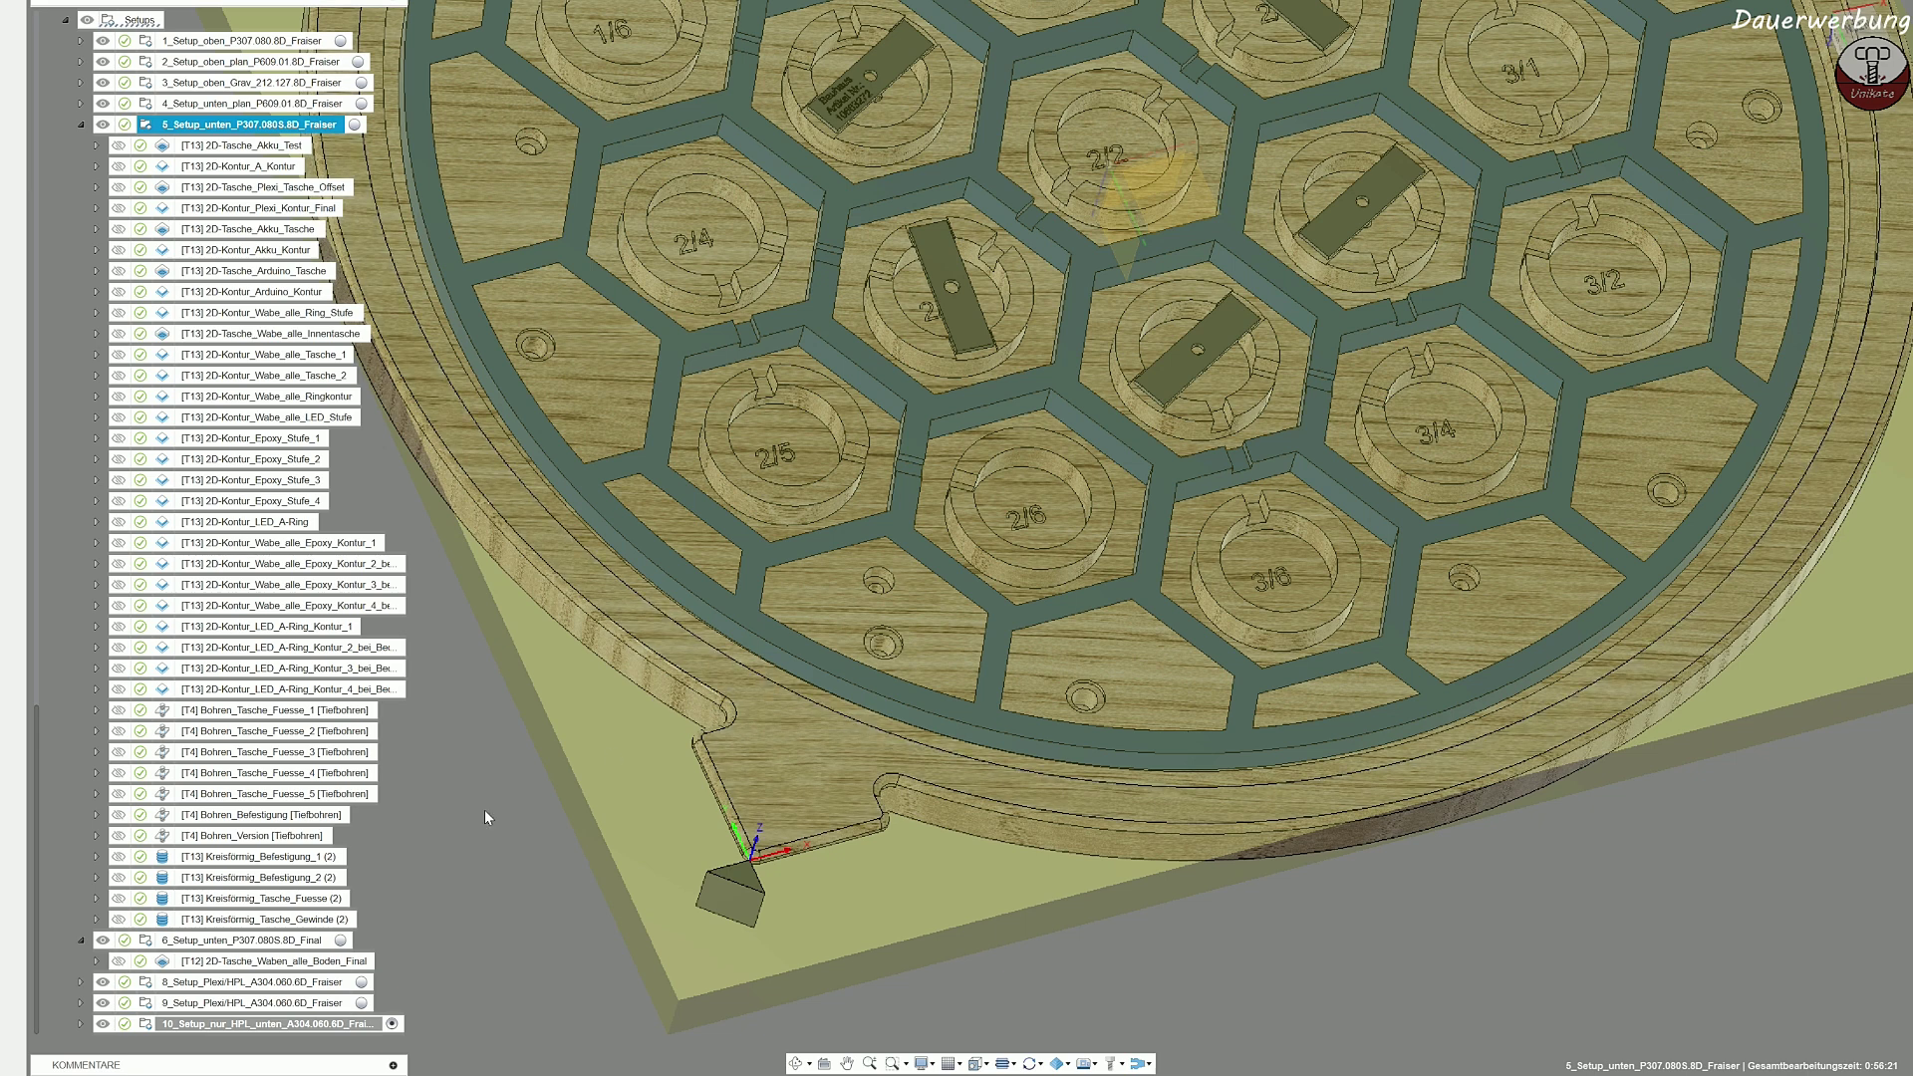
left_click(80, 126)
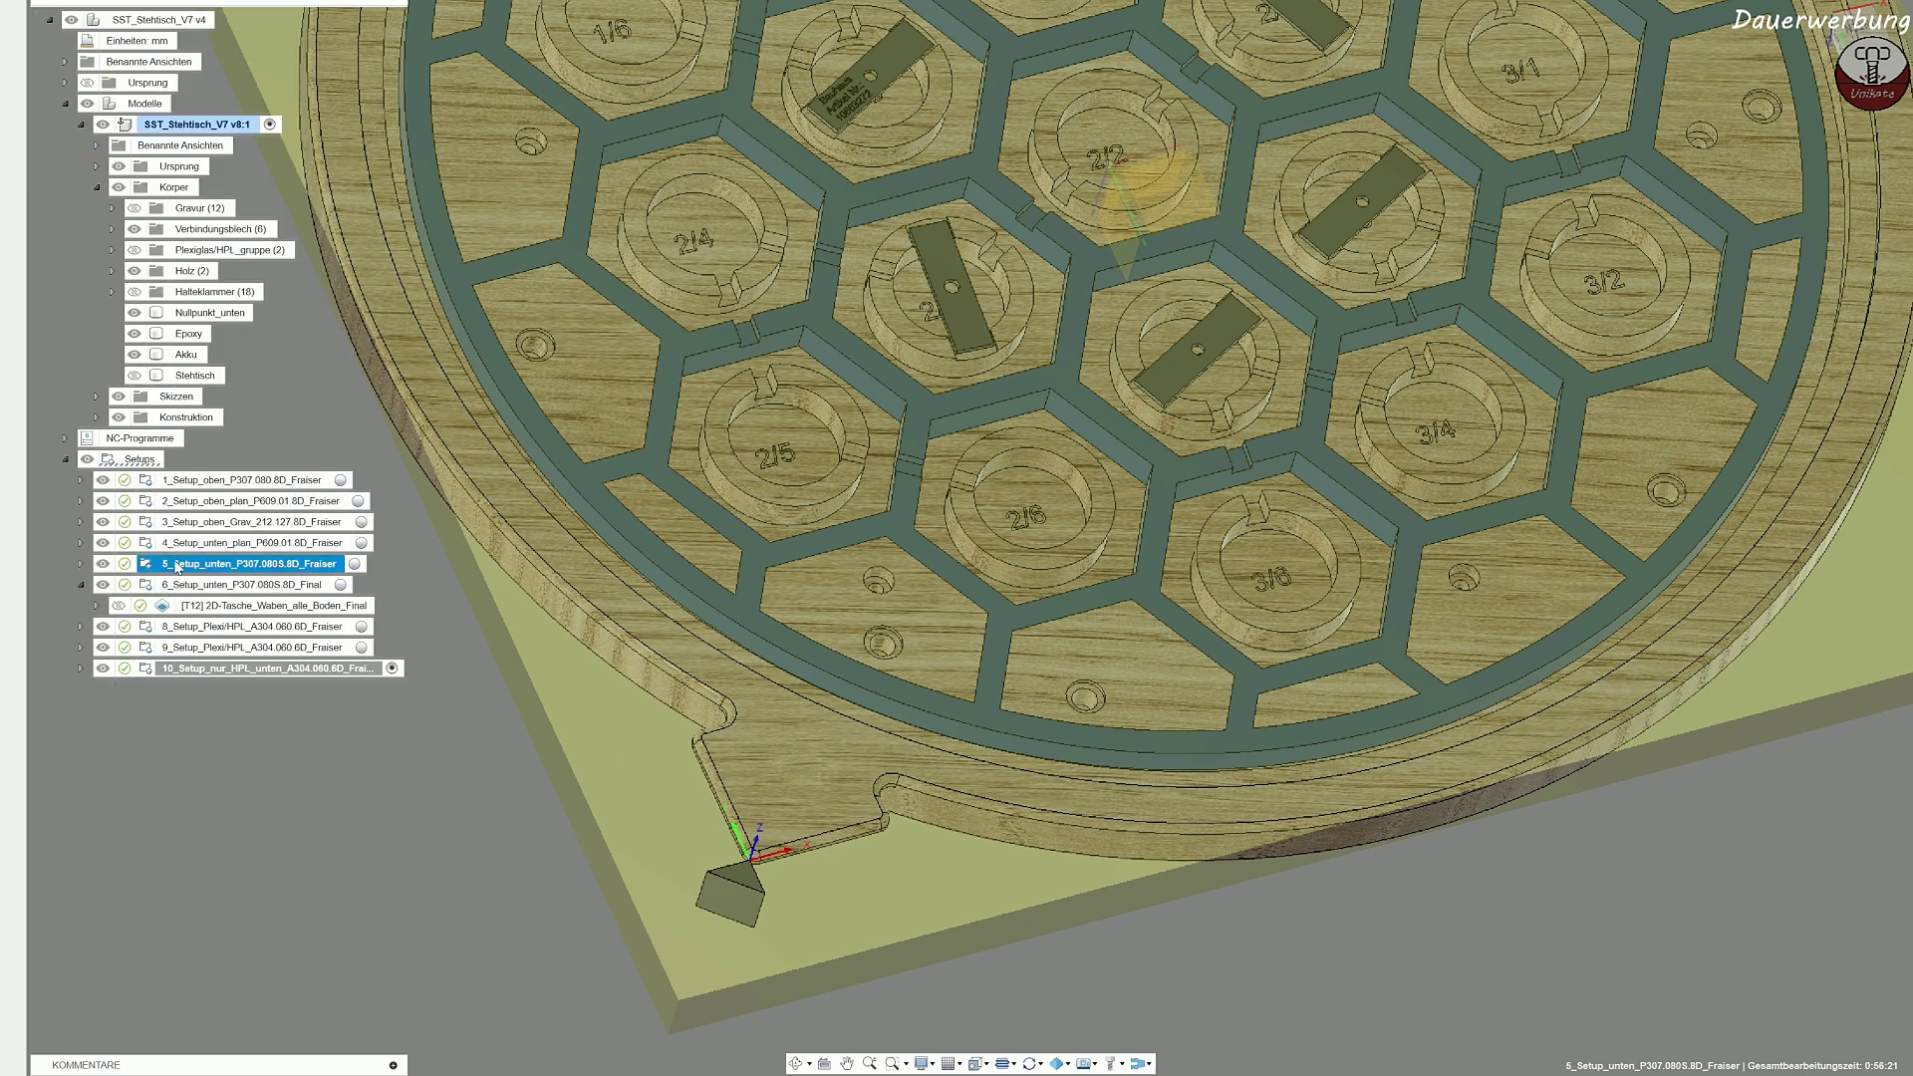
left_click(80, 564)
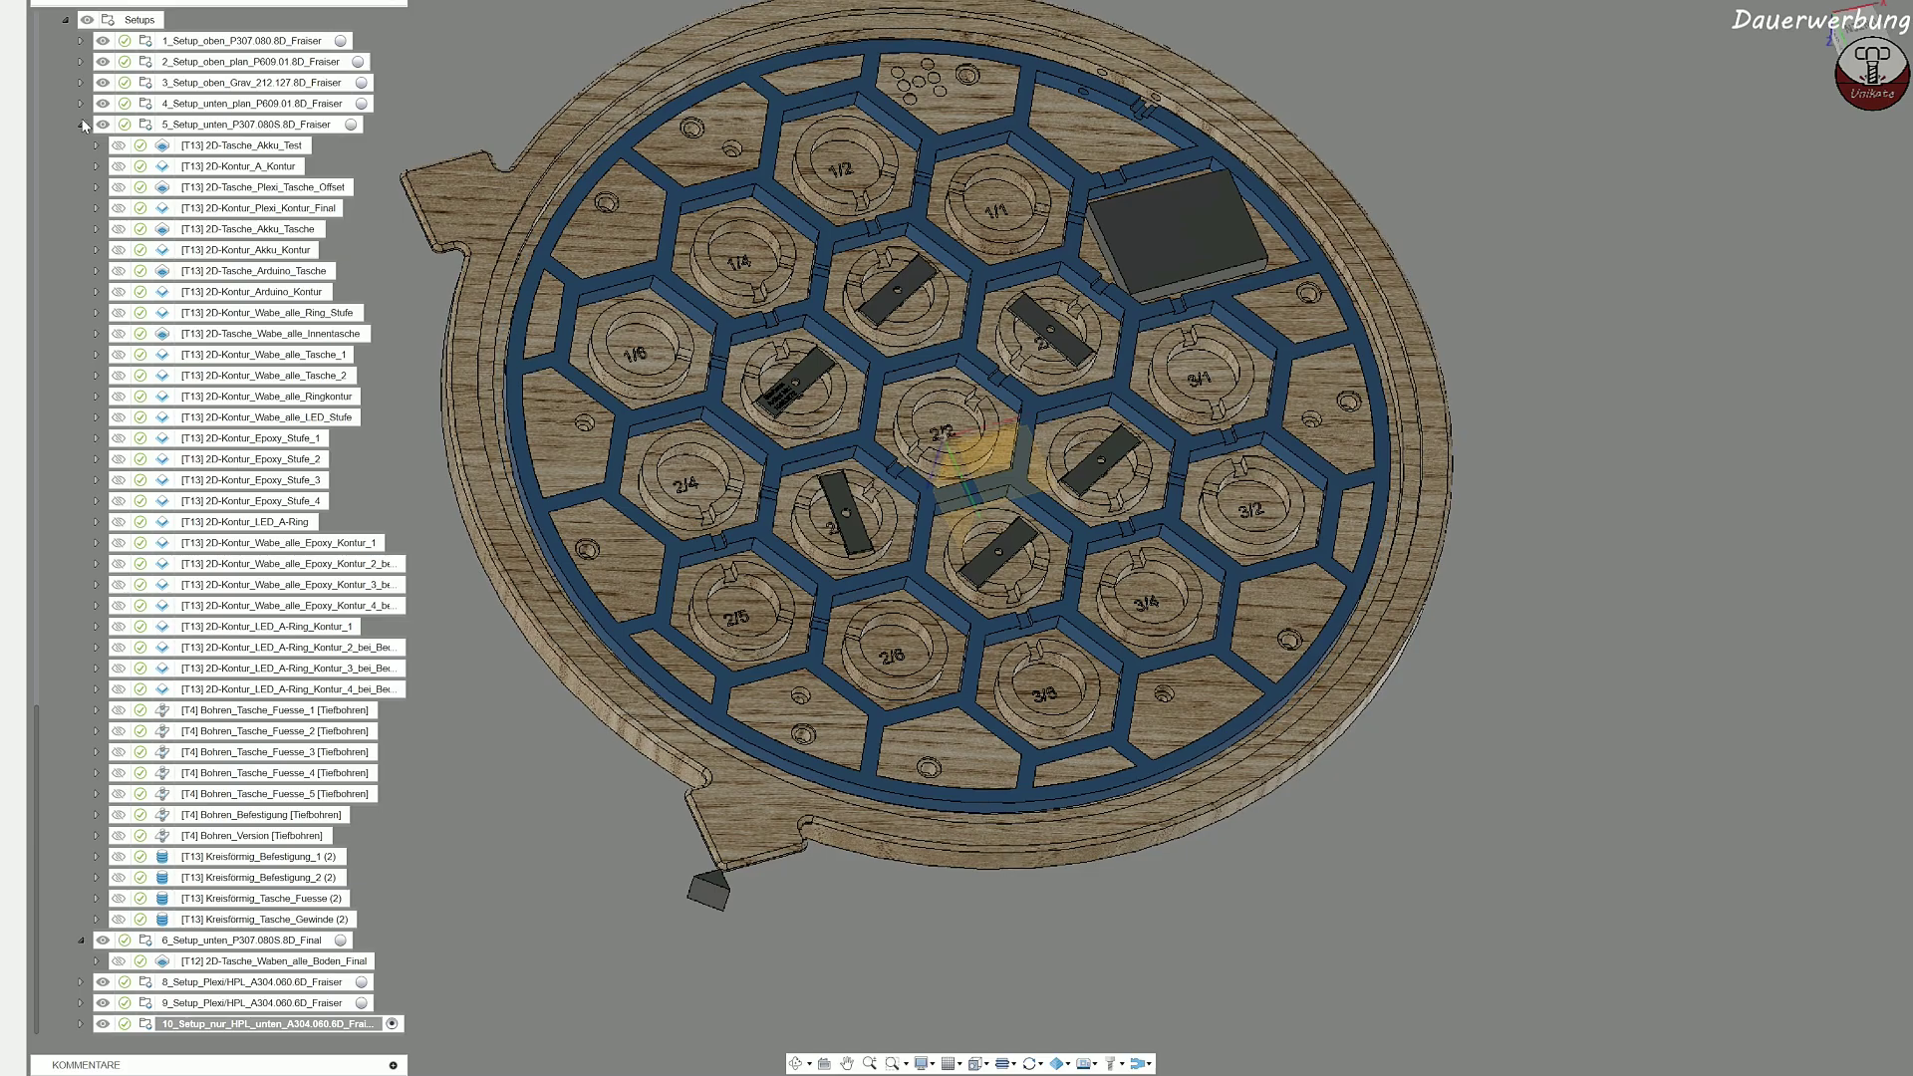
Step: Expand 2_Setup_oben_plan_P609.01.8D_Fraiser and view its Planen3 facing toolpath over the tabletop from several angles
left_click(80, 61)
left_click(209, 83)
middle_click_drag(971, 339, 996, 560, "shift")
middle_click_drag(908, 620, 940, 663)
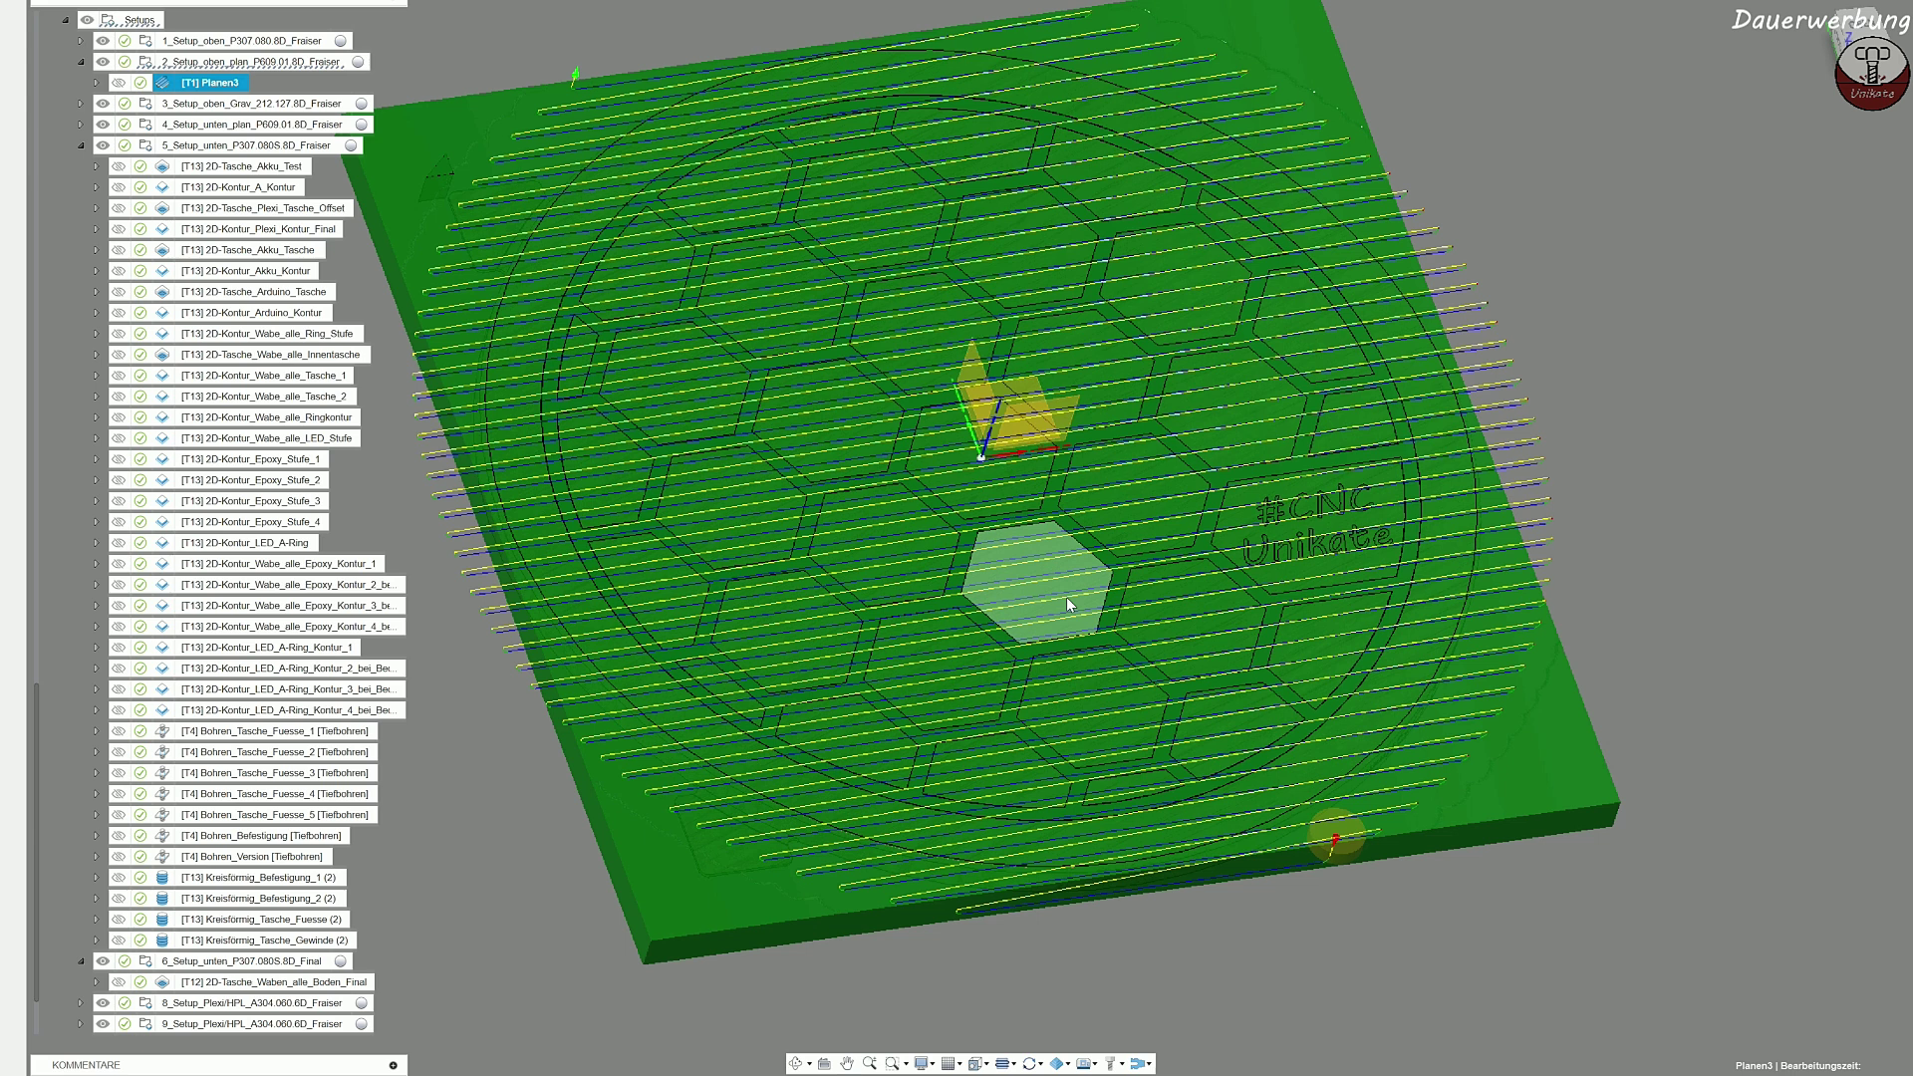
middle_click_drag(1648, 710, 1371, 683, "shift")
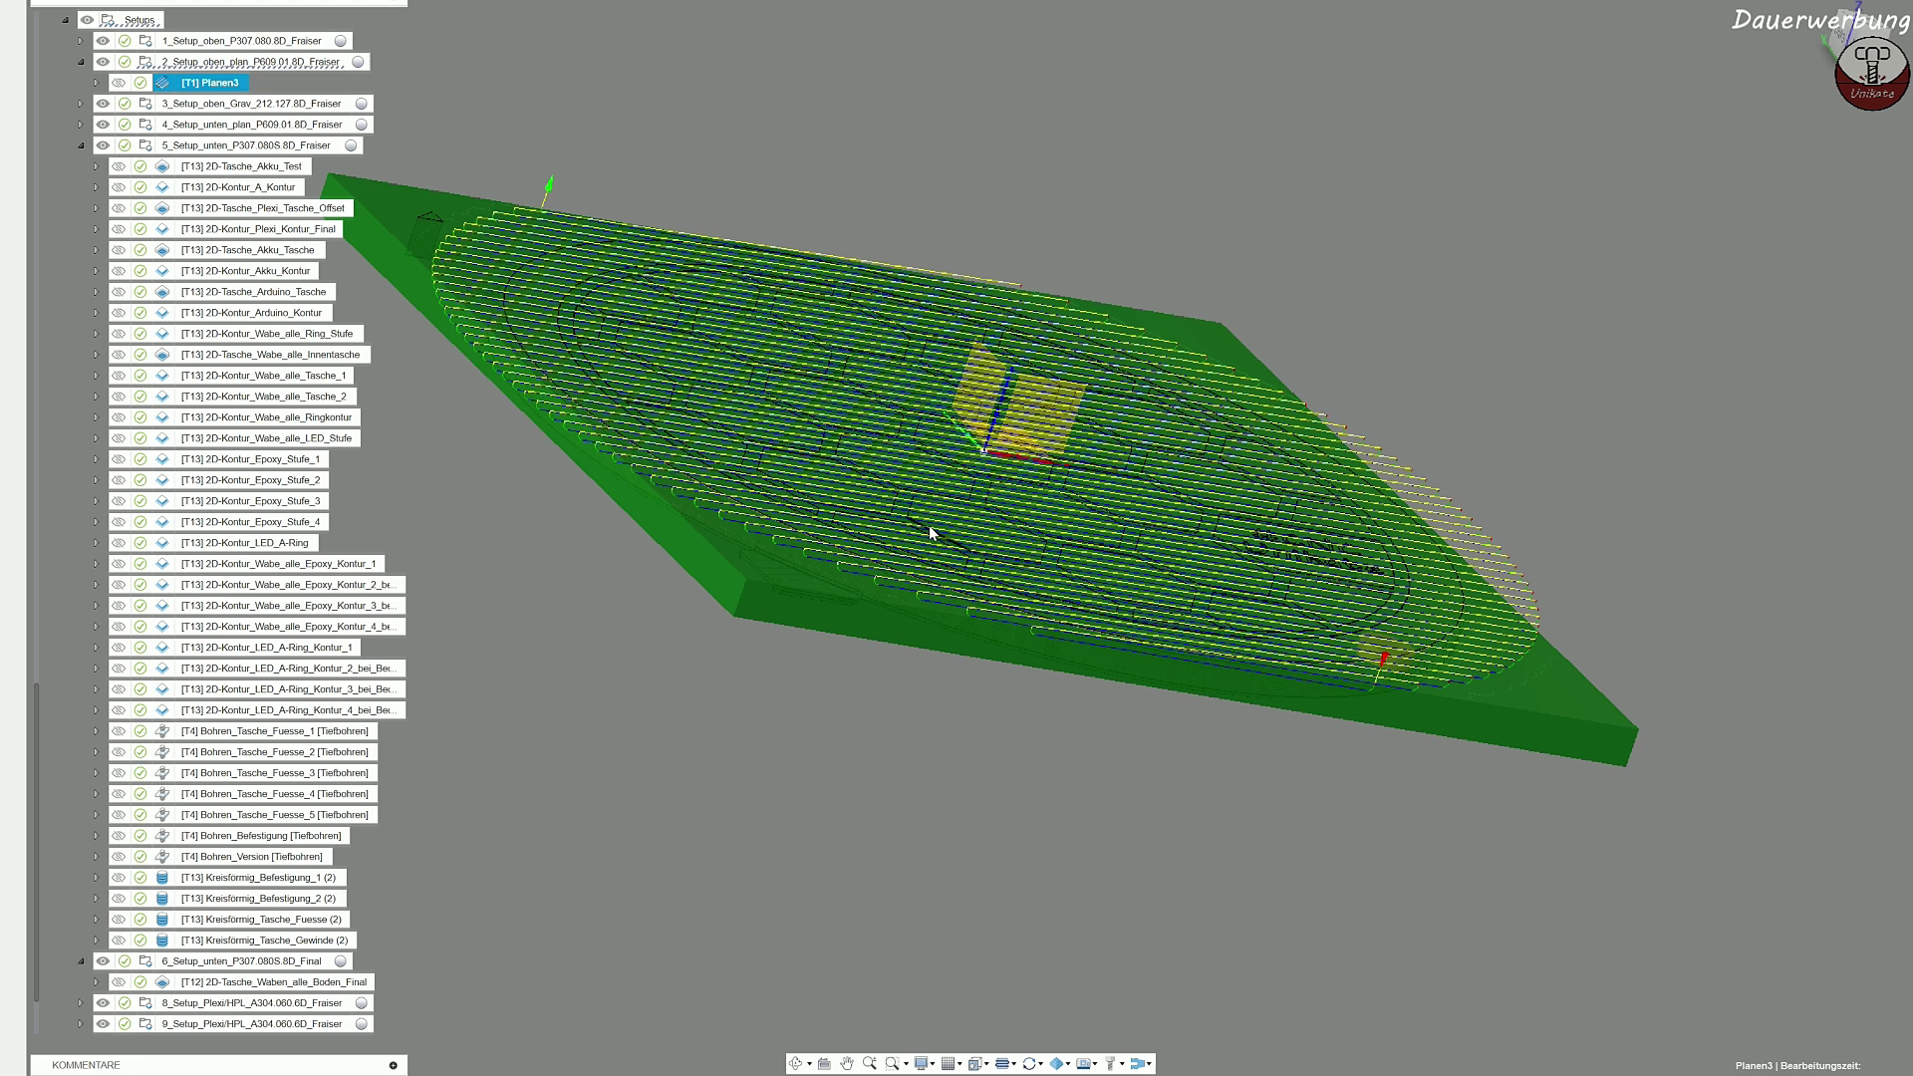
middle_click_drag(789, 694, 748, 752)
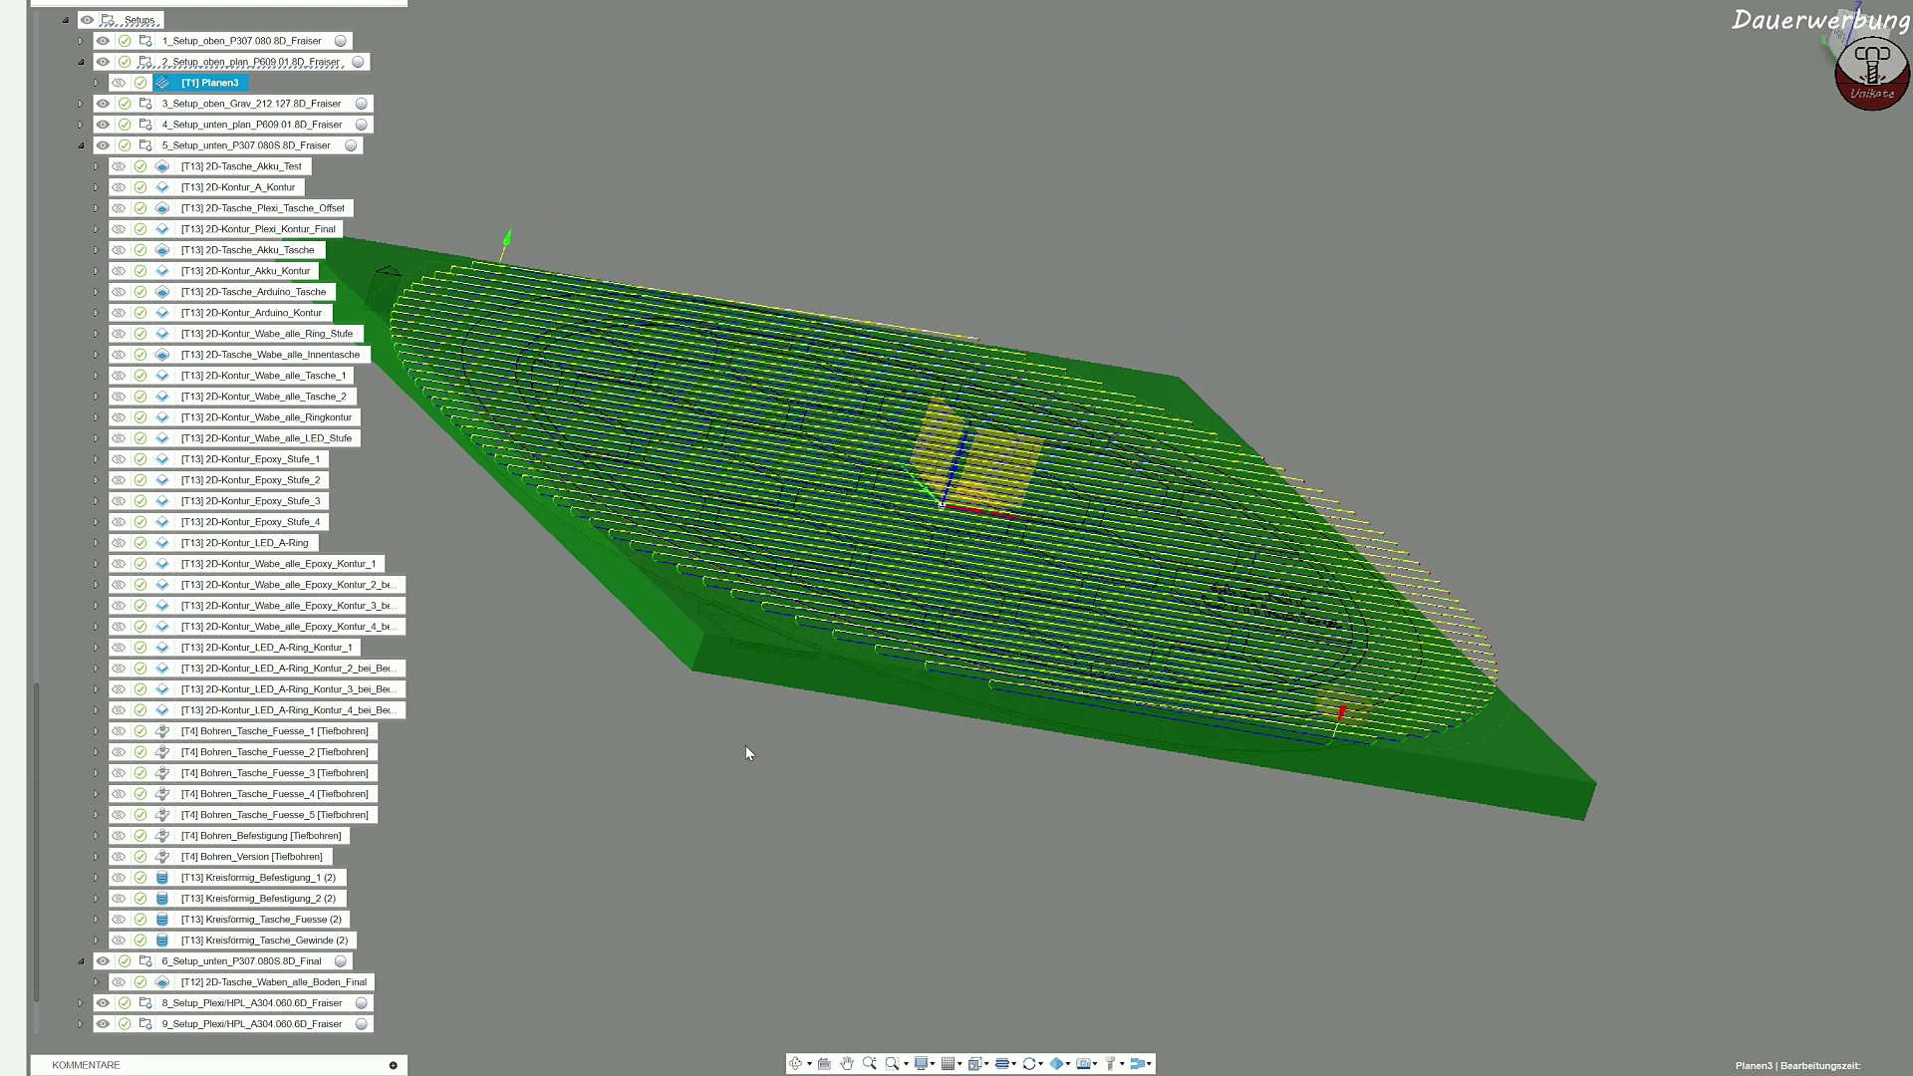
Step: Clear the toolpath display and examine the tabletop's upper face and rim at an angle
left_click(501, 670)
middle_click_drag(586, 619, 590, 299, "shift")
left_click(589, 98, "ctrl")
middle_click_drag(924, 434, 762, 645, "shift")
scroll(199, 119, "down", 1)
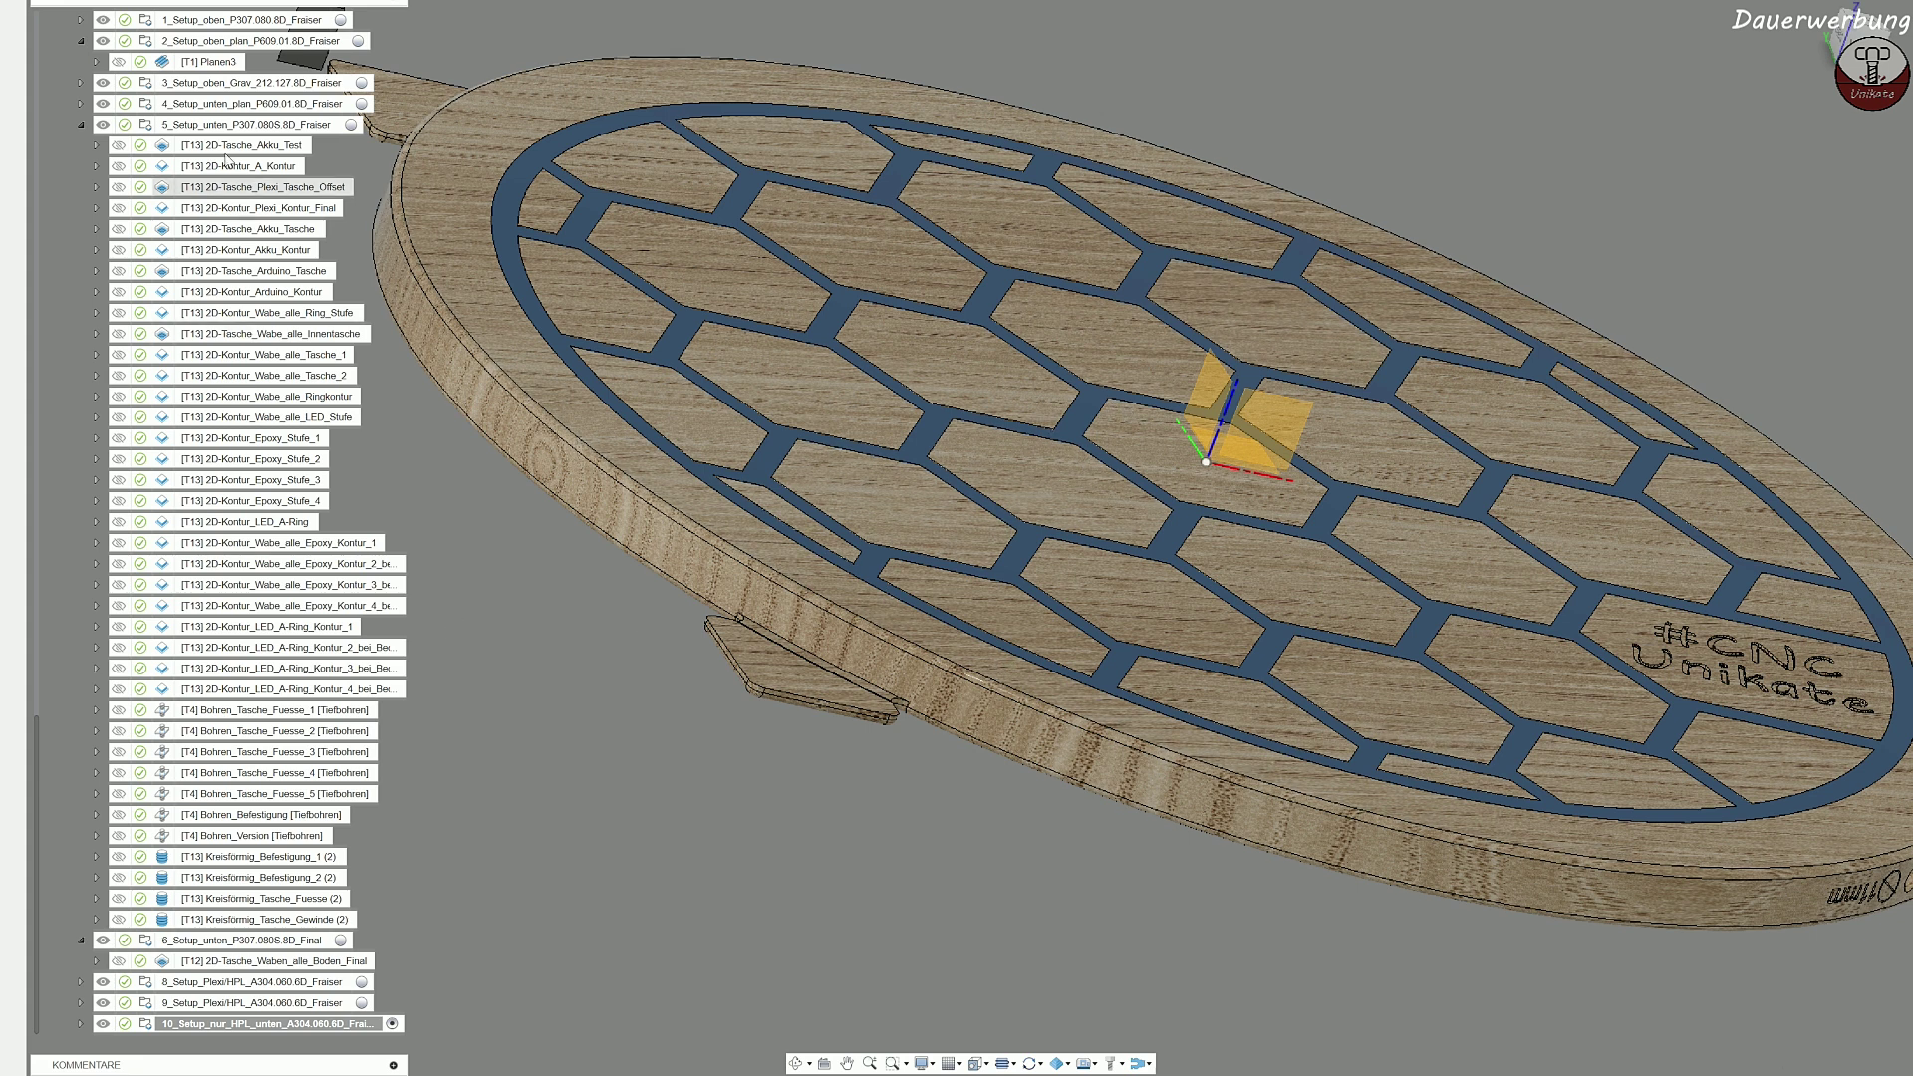
Step: Collapse setups 2 and 5 and view the 2D-Tasche_Waben_alle_Boden_Final toolpath across the pockets
left_click(82, 40)
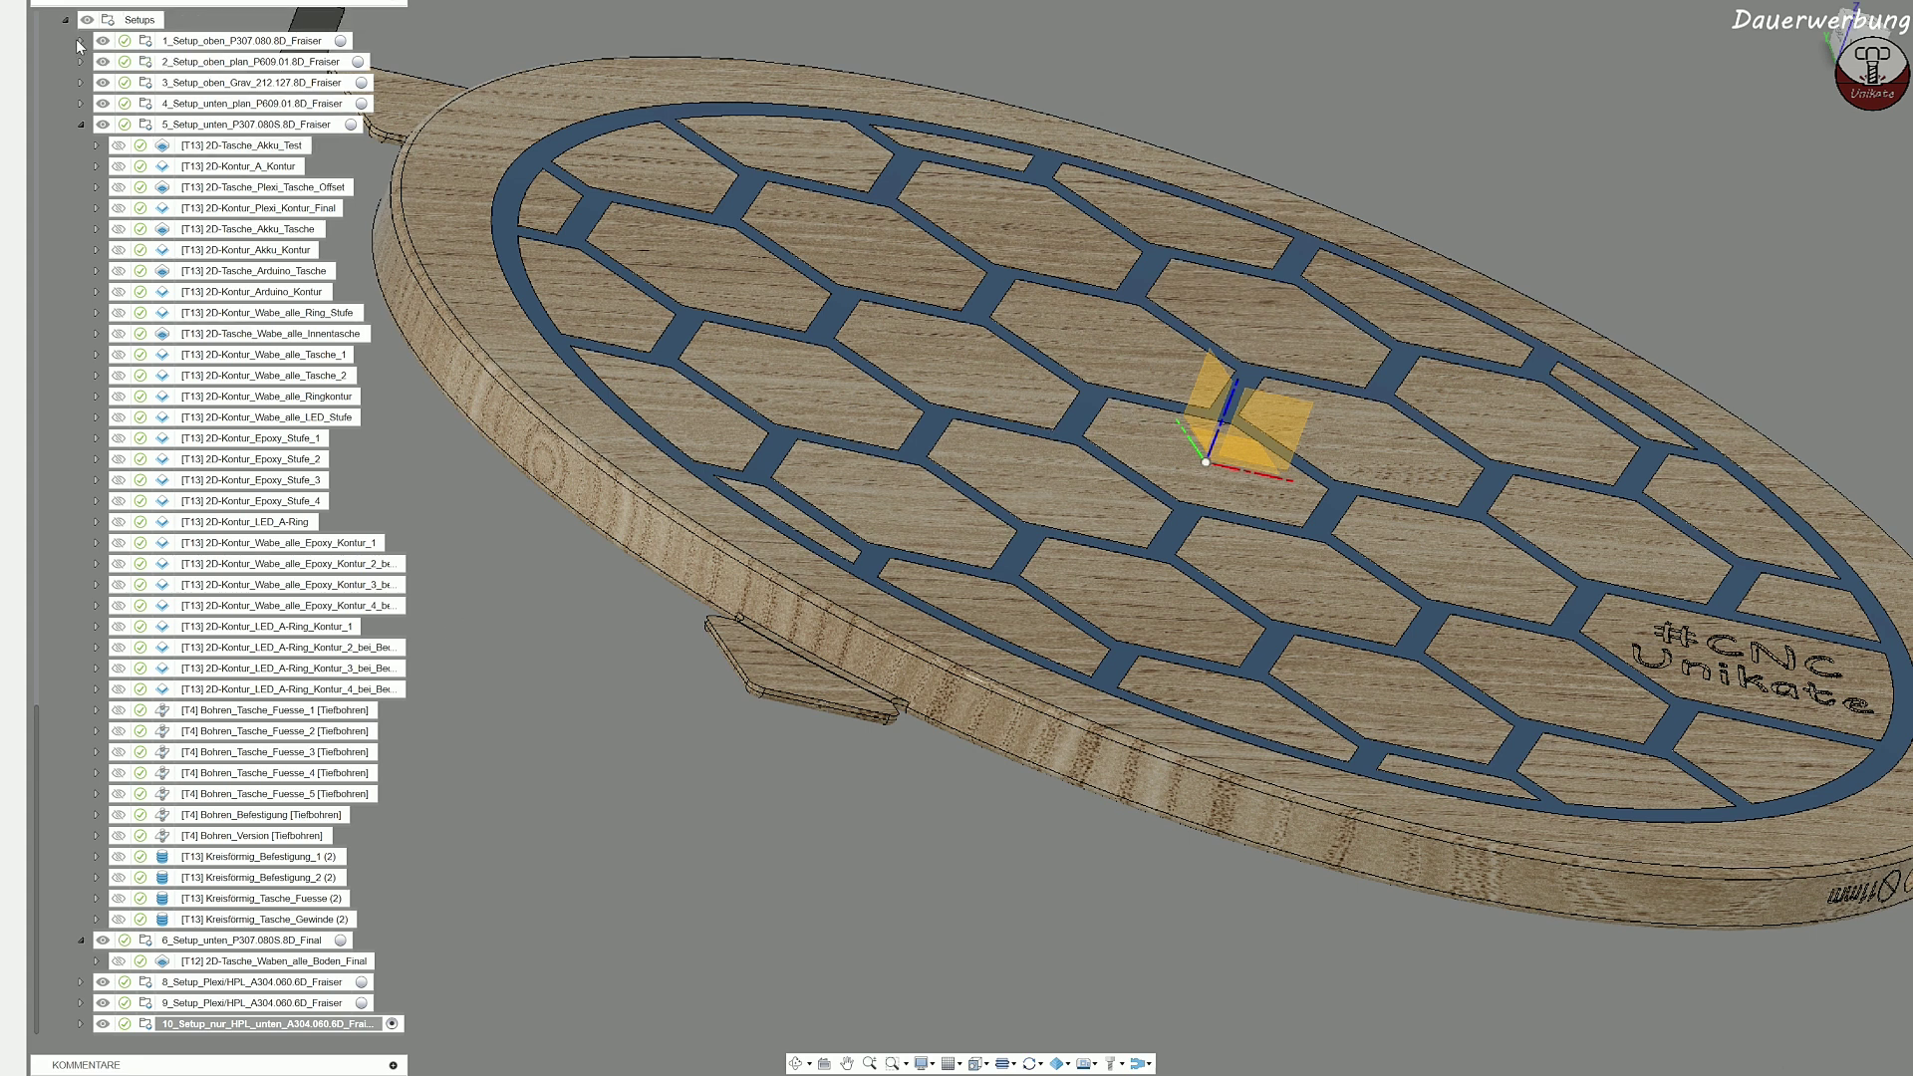
left_click(81, 124)
left_click(269, 605)
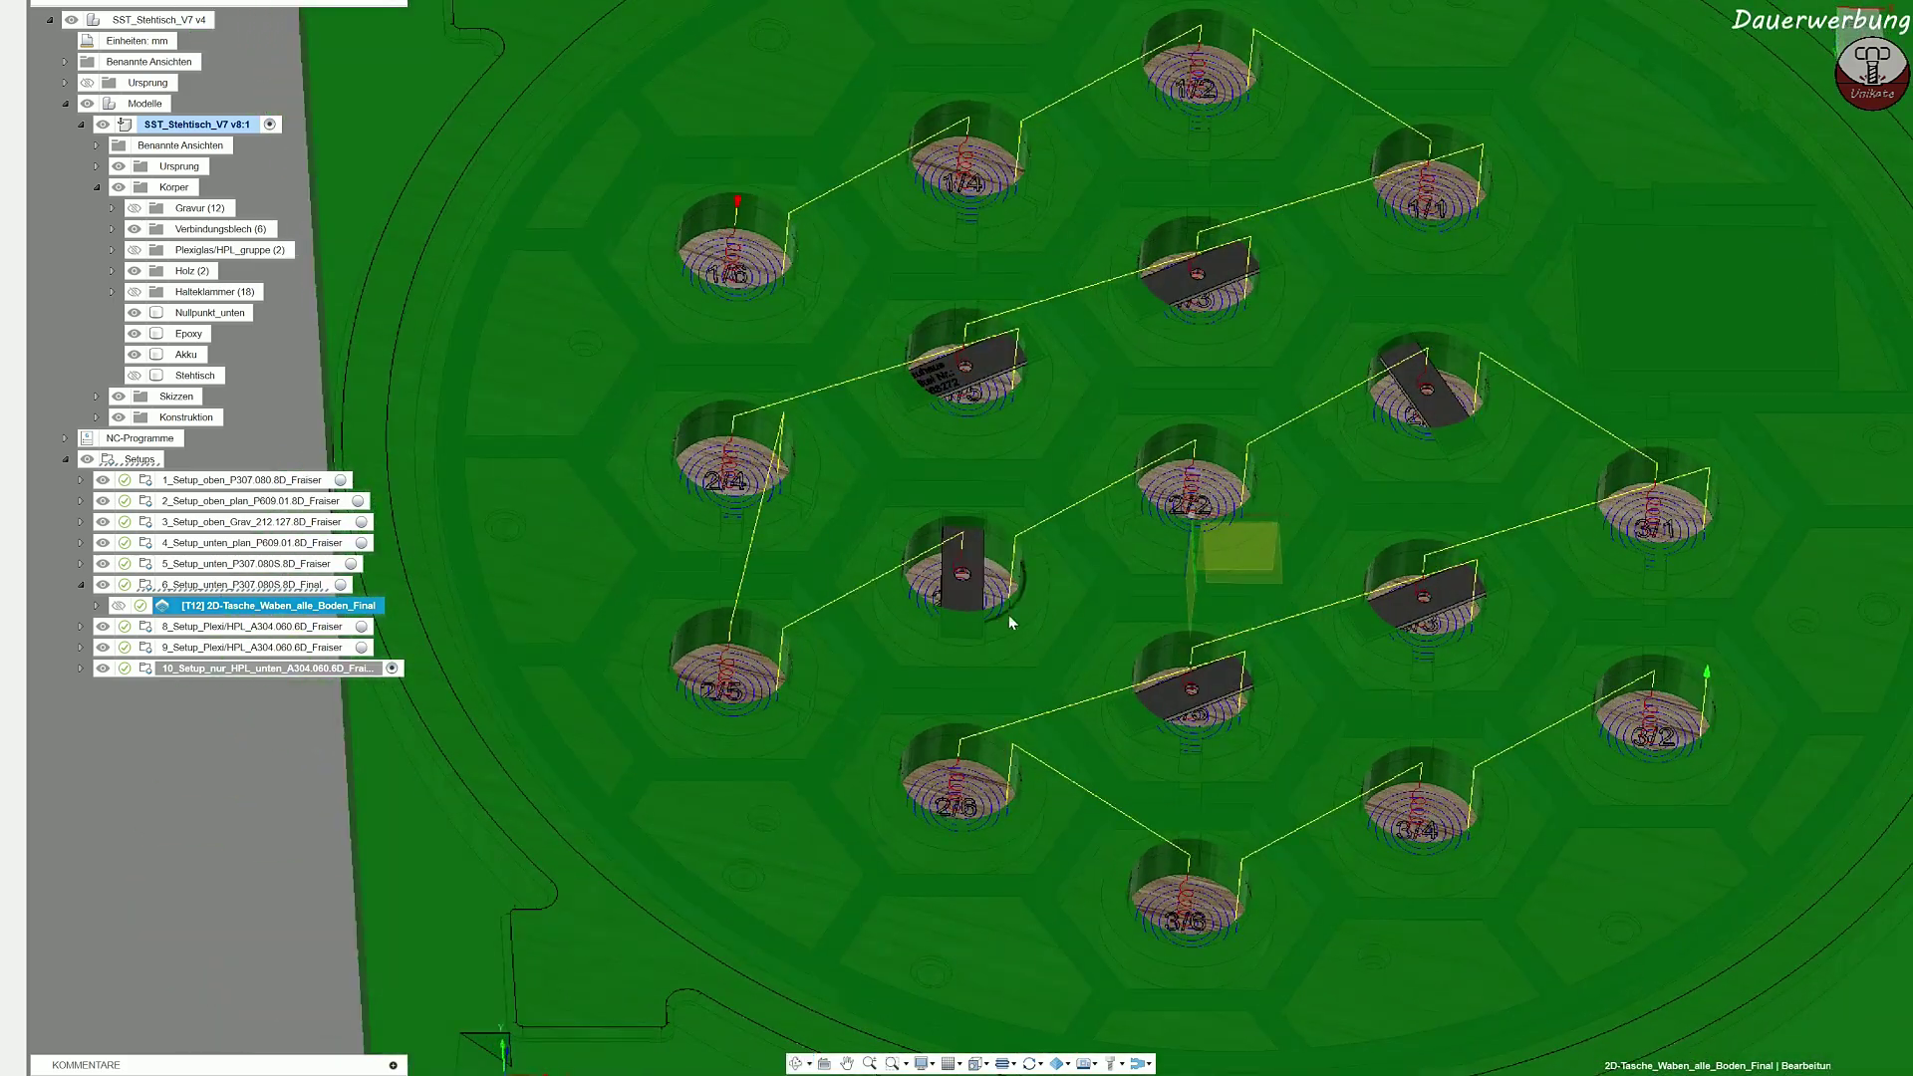
scroll(1008, 618, "down", 2)
scroll(750, 535, "up", 4)
middle_click_drag(691, 550, 846, 429)
Step: Measure the remaining thickness under honeycomb pocket 2/5 again, between its floor and the opposite face, and view the underside
left_click(809, 523)
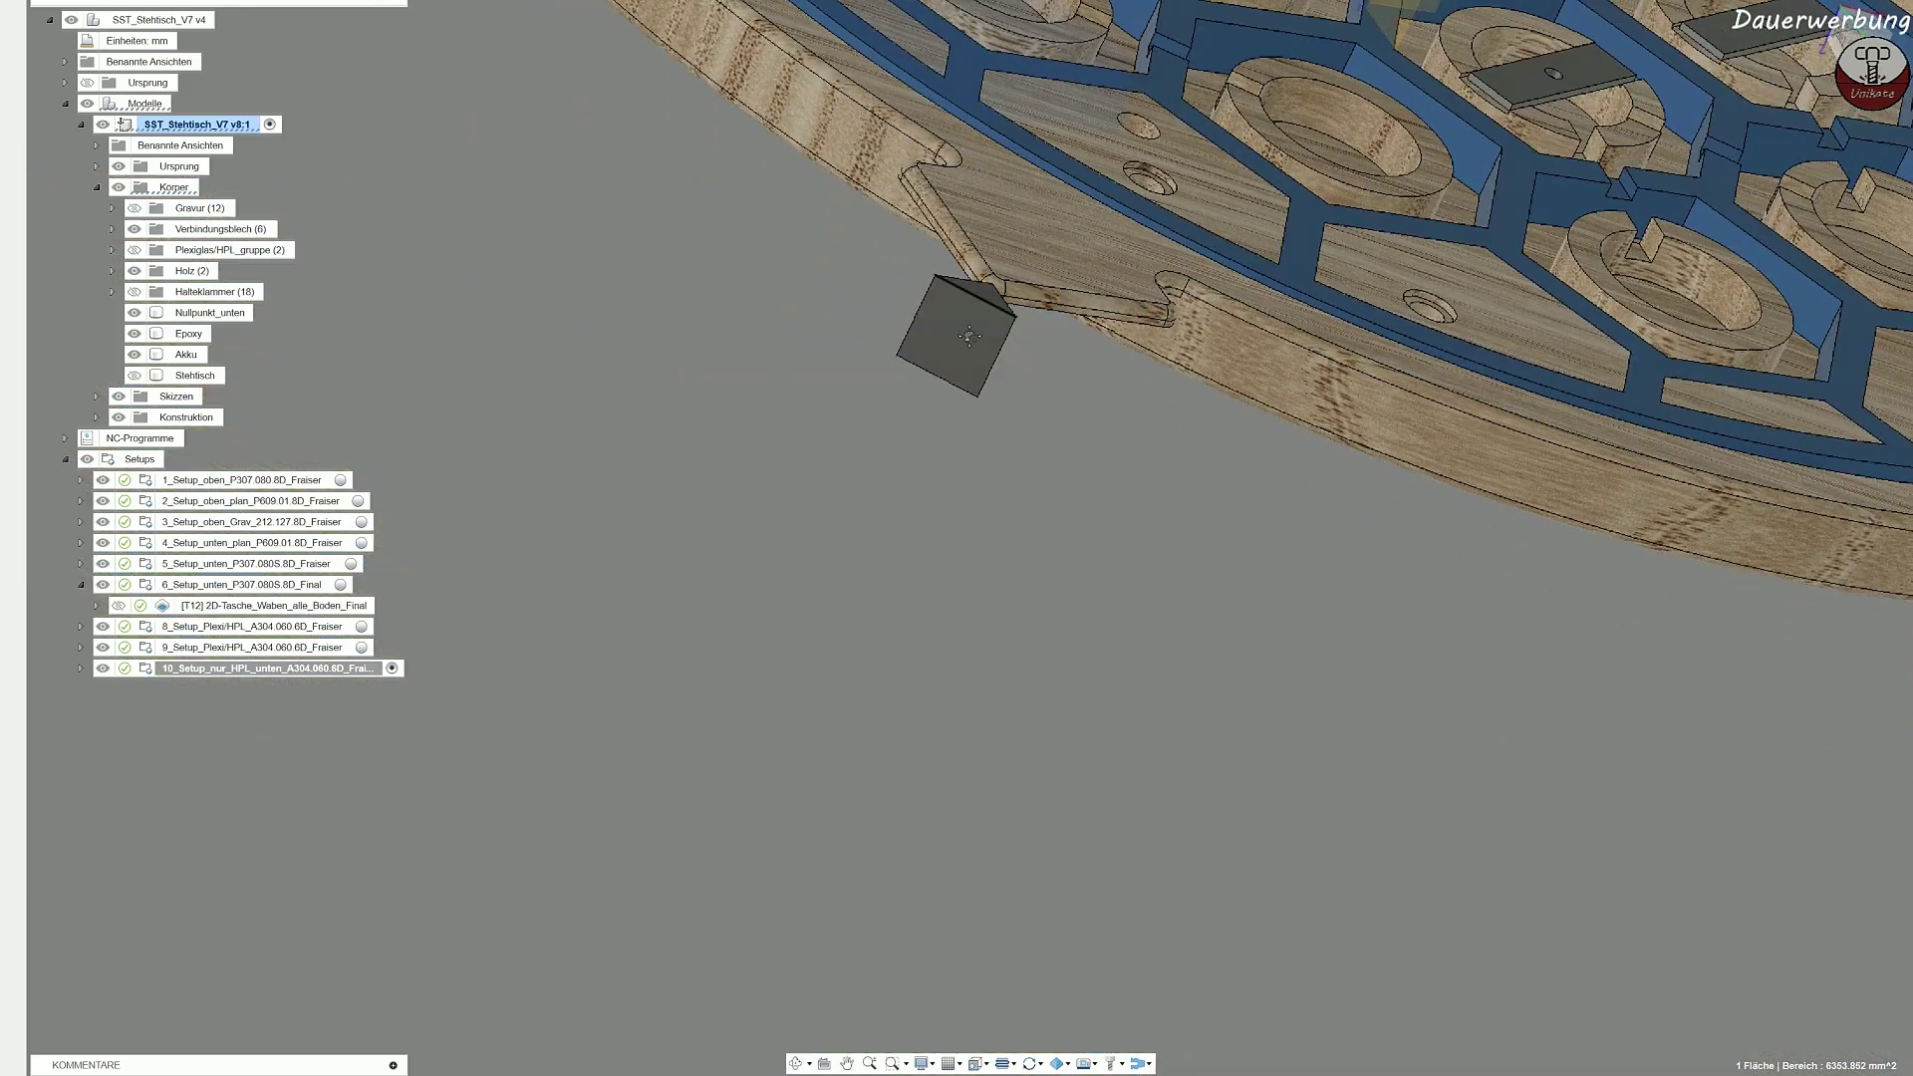
scroll(855, 505, "up", 3)
left_click(981, 61)
scroll(1070, 340, "down", 2)
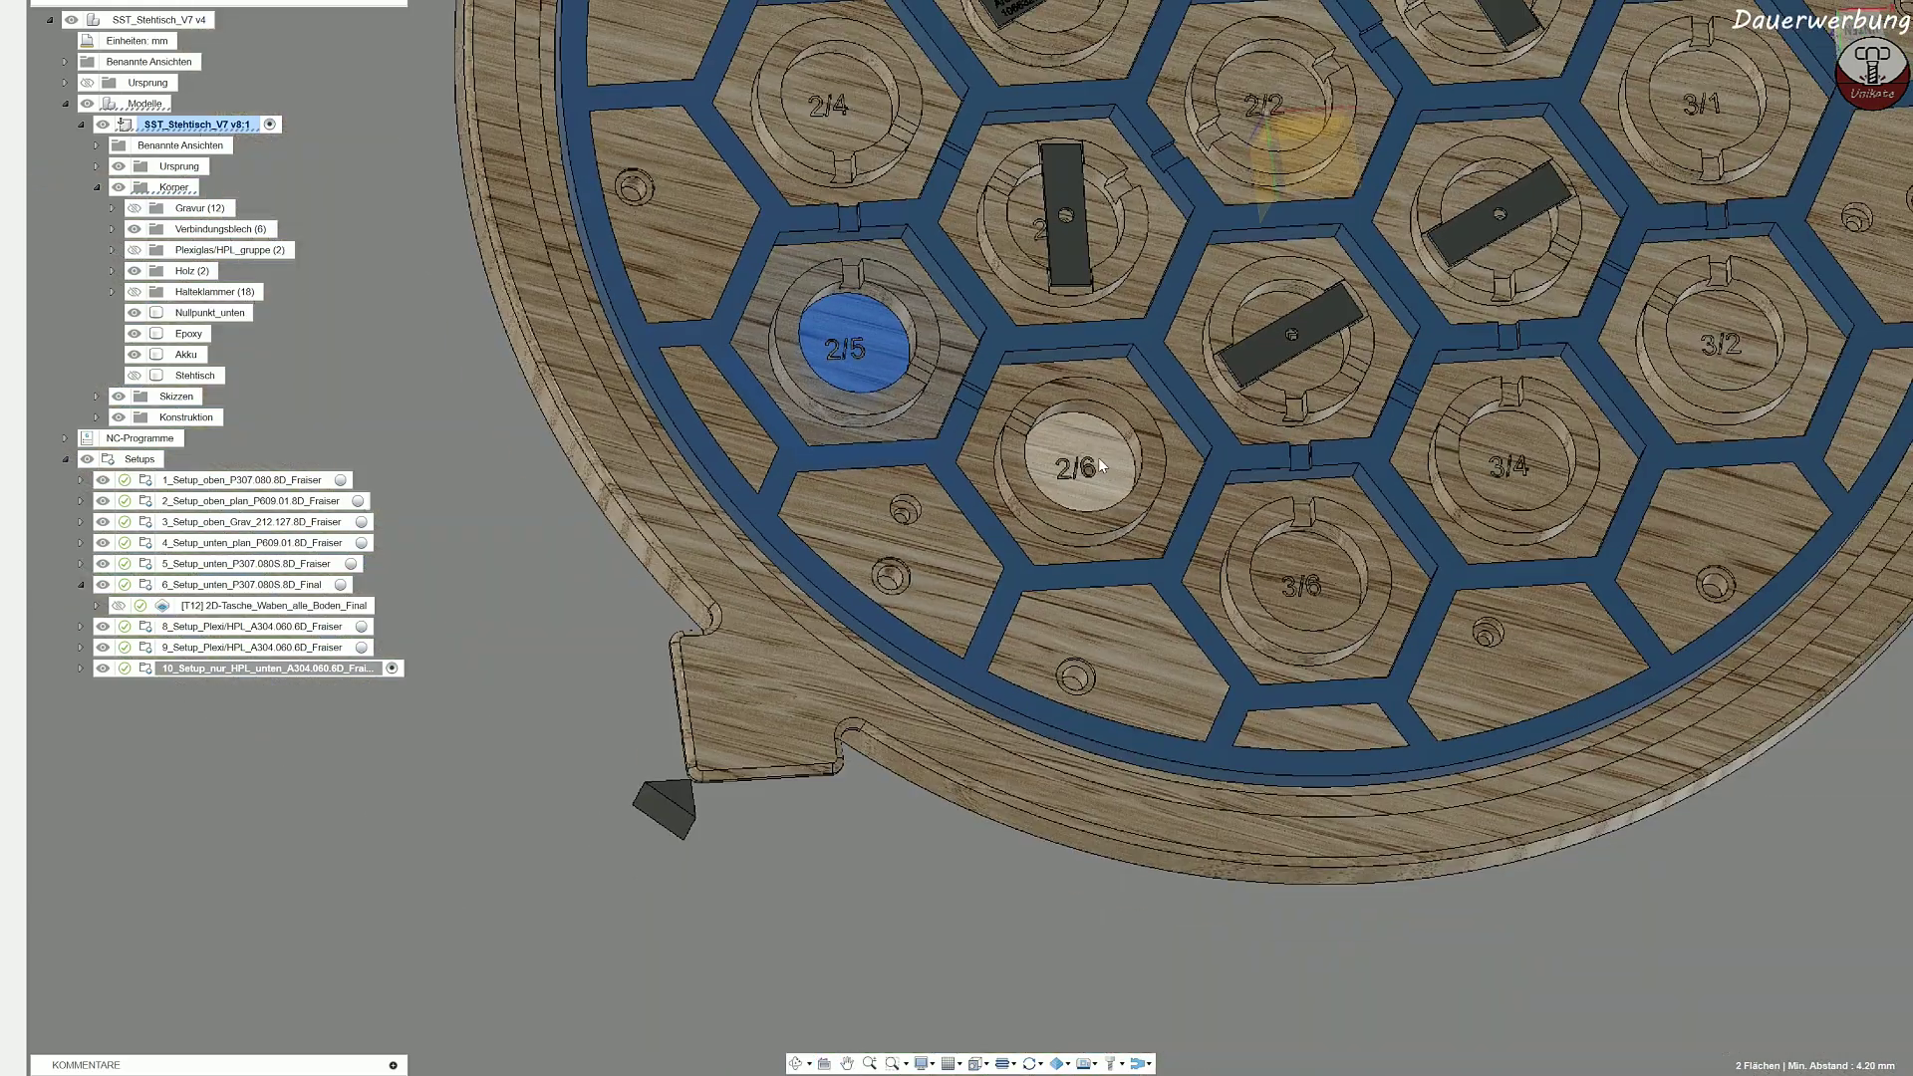
middle_click_drag(1098, 457, 911, 717)
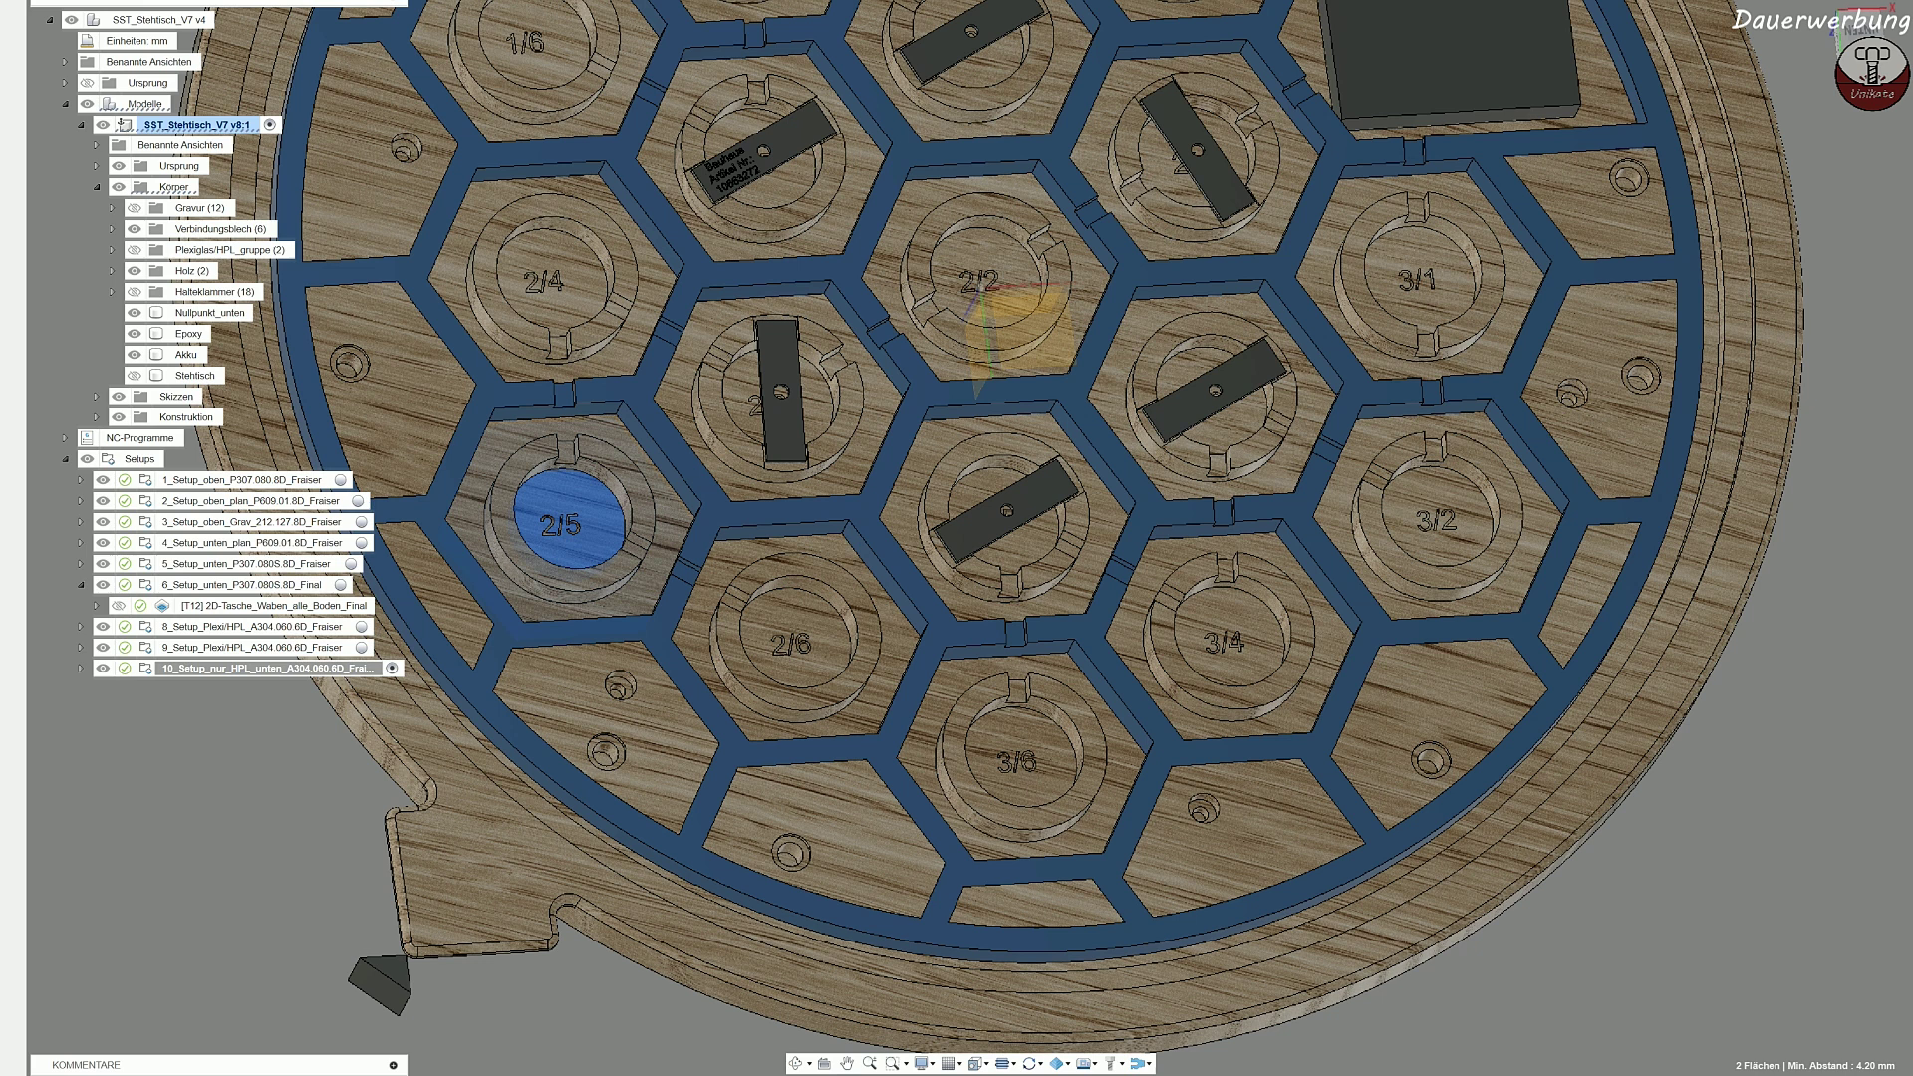
Step: Collapse 6_Setup_unten and show 8_Setup_Plexi/HPL_A304.060.6D_Fraiser with its contour and drilling operations
left_click(81, 585)
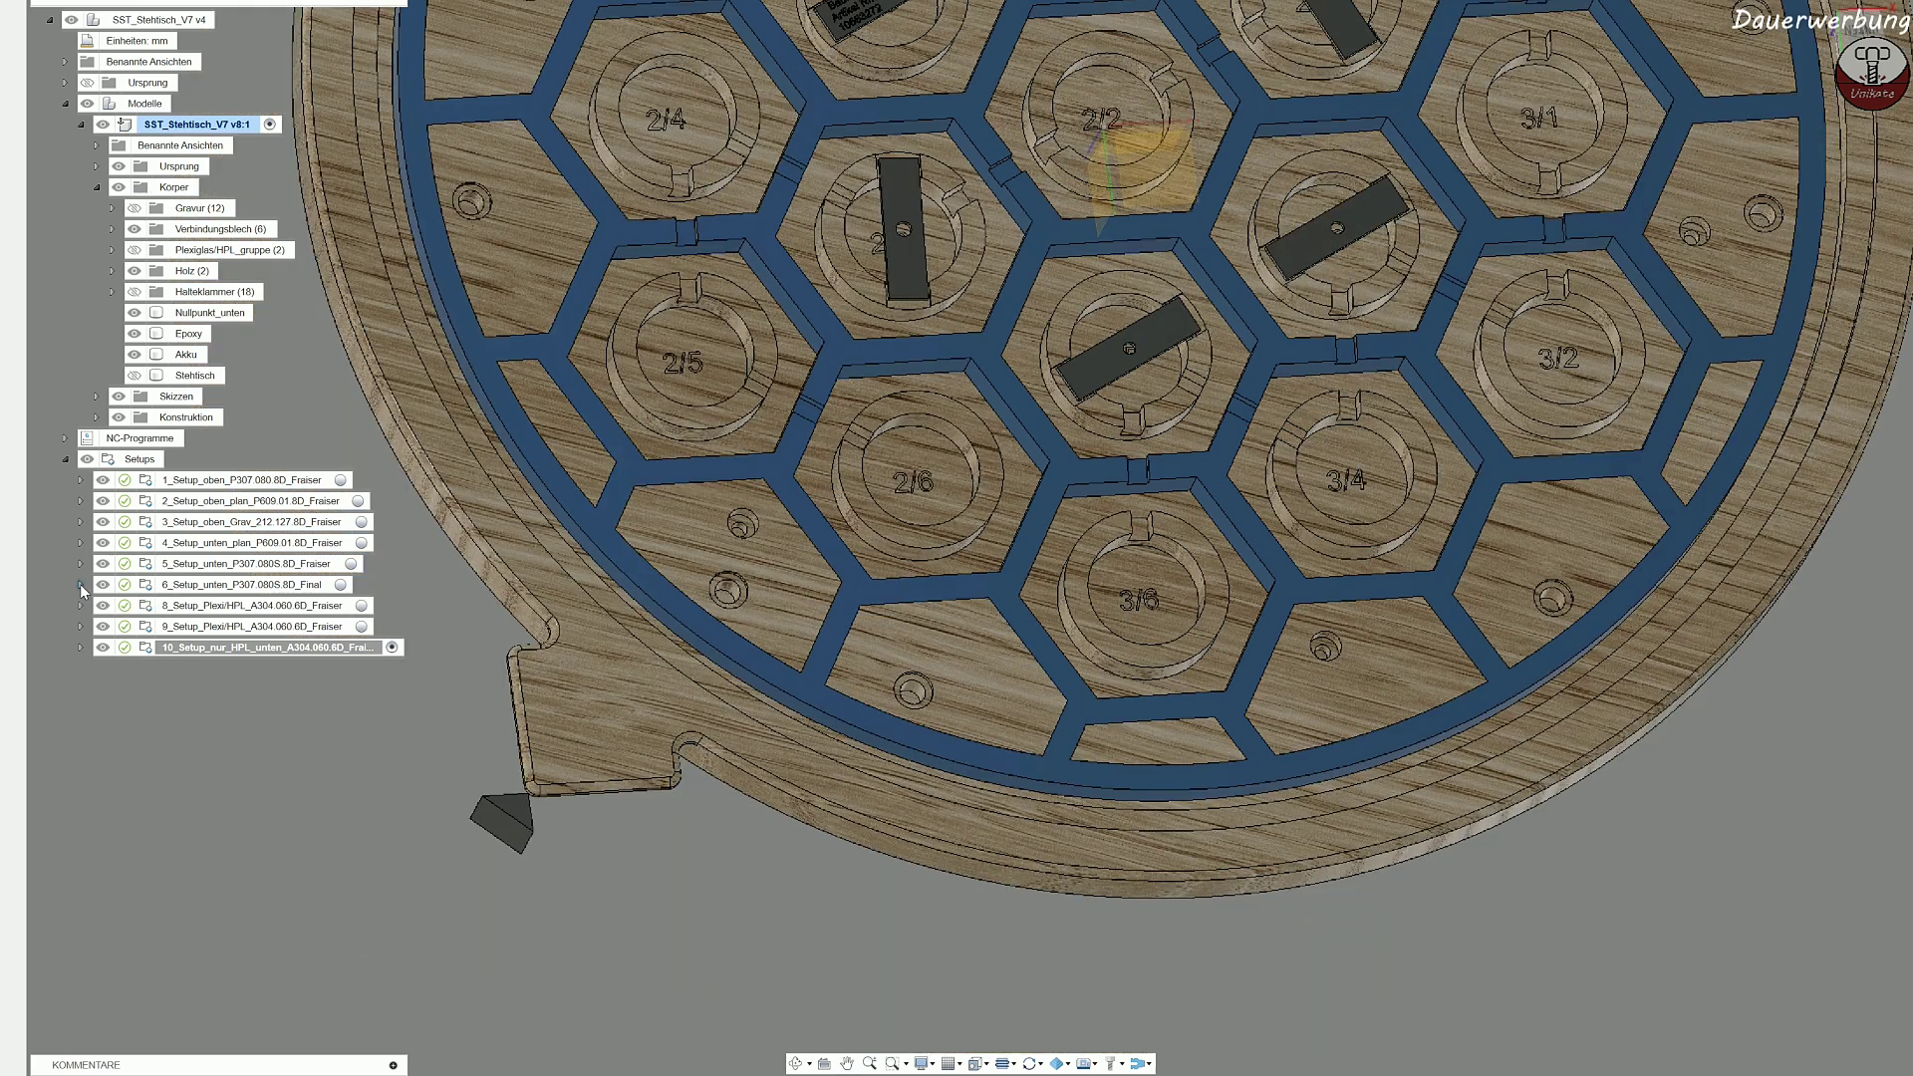
left_click(110, 606)
left_click(81, 606)
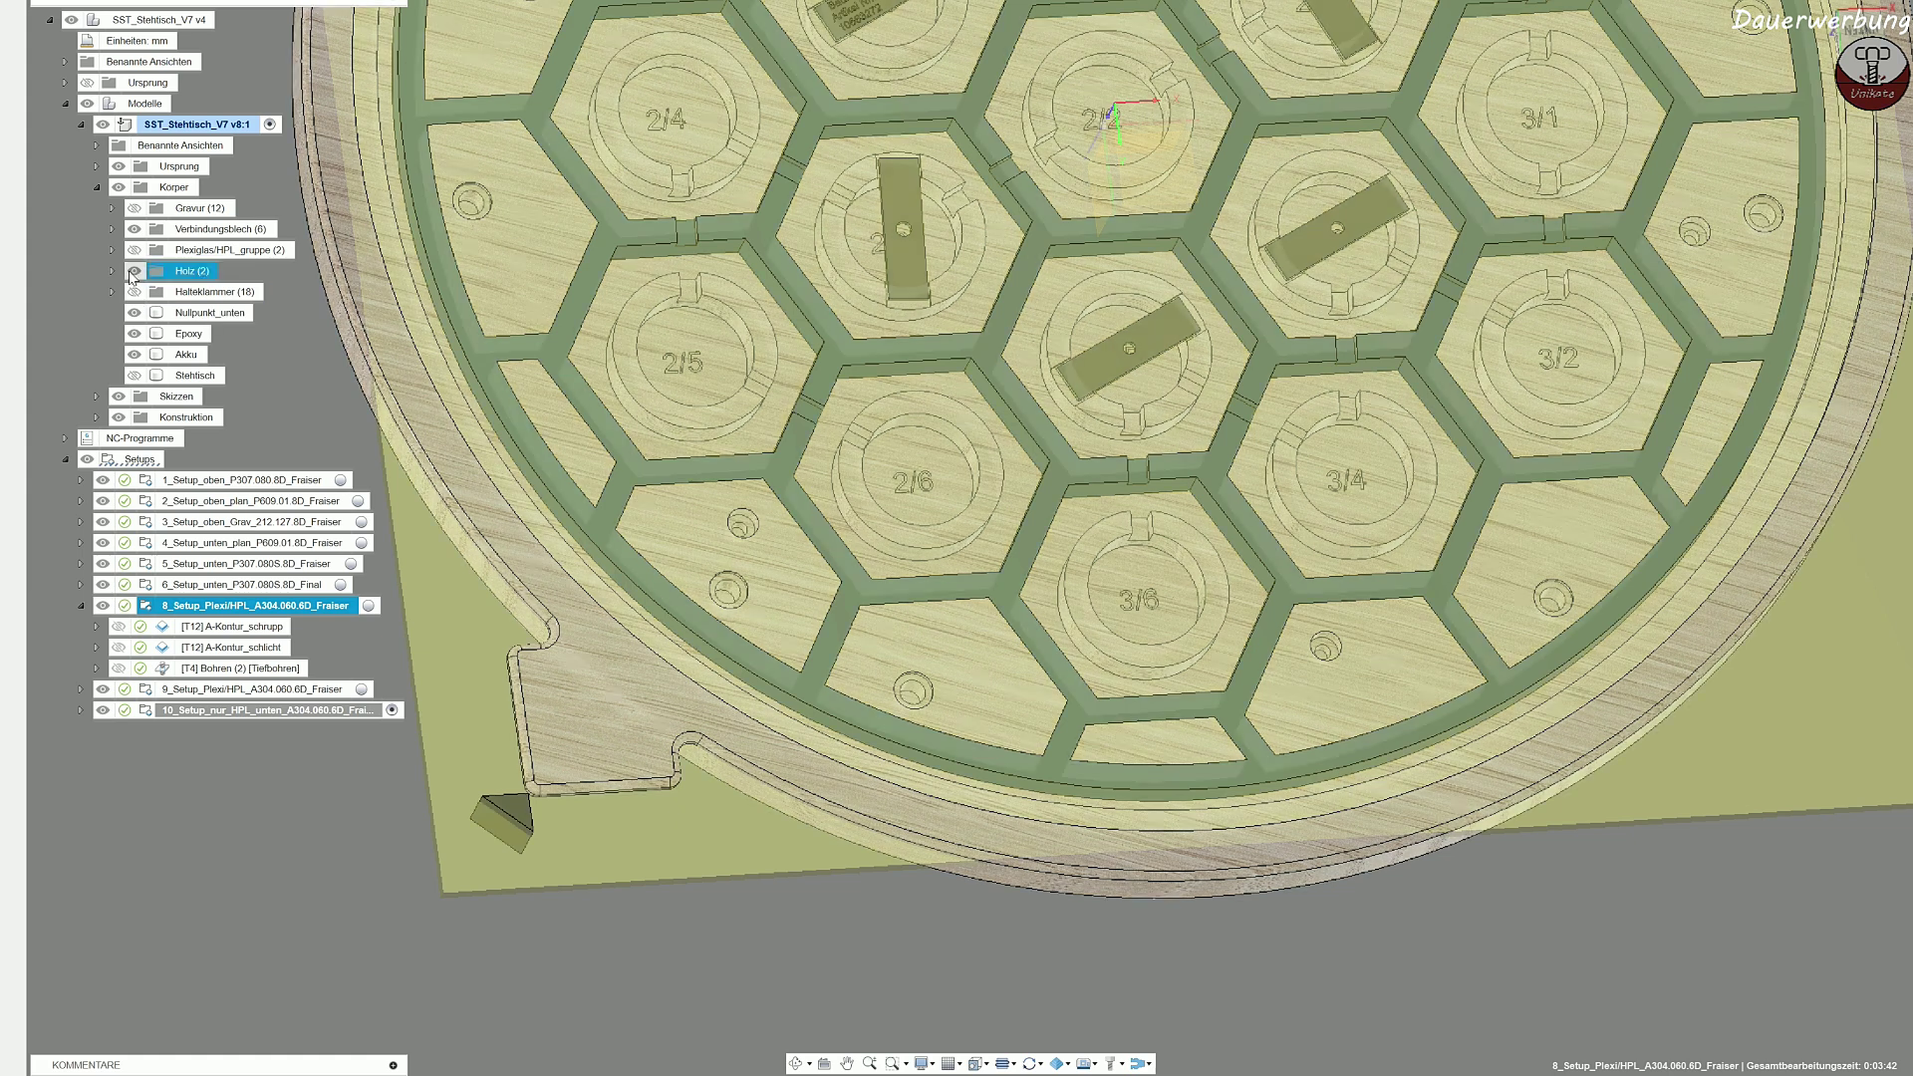
Step: Hide the Holz group and the Epoxy body, and show the Plexiglas/HPL_gruppe bodies inside their stock
left_click(134, 271)
scroll(879, 508, "down", 3)
scroll(886, 531, "down", 2)
middle_click_drag(887, 531, 866, 654)
left_click(134, 334)
left_click(135, 250)
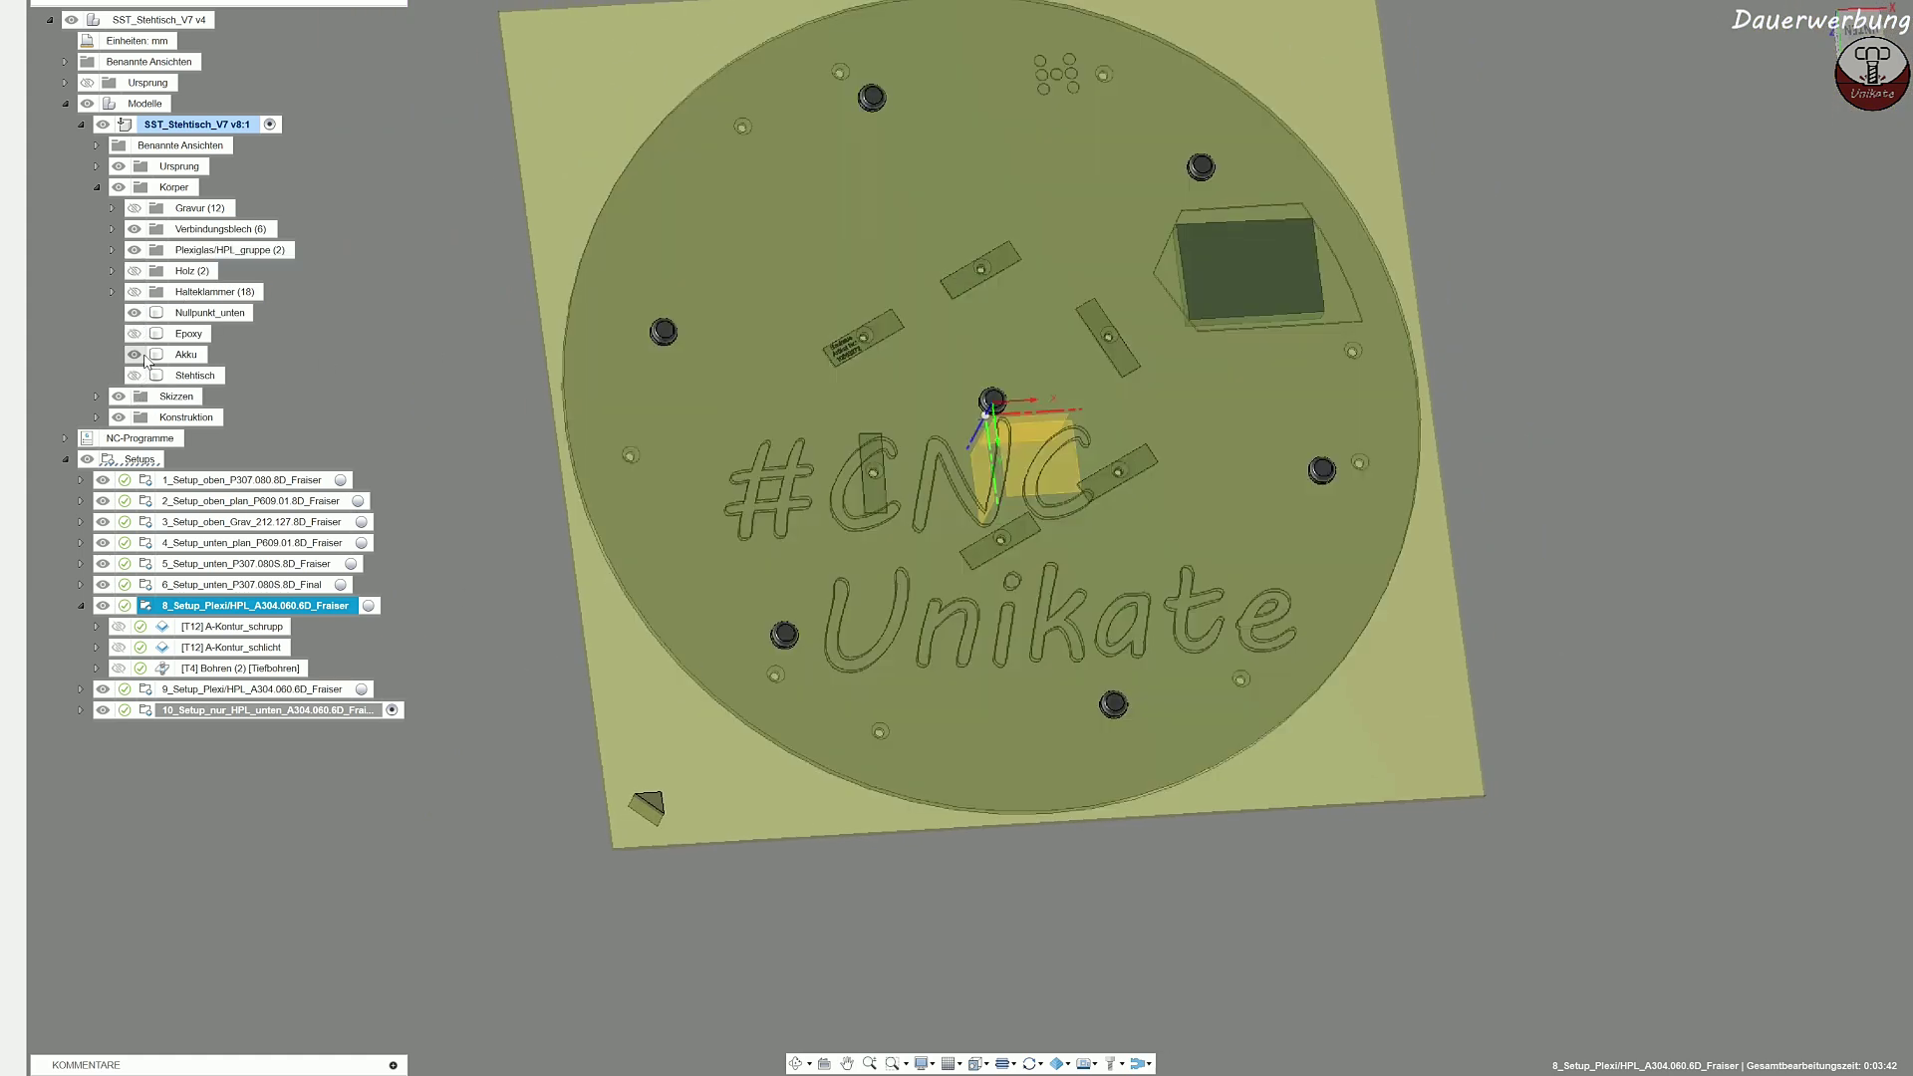
Step: Hide the Akku body and the Verbindungsblech group, and view the engraved Plexiglas/HPL plate without stock at an angle
left_click(134, 354)
left_click(134, 292)
left_click(135, 292)
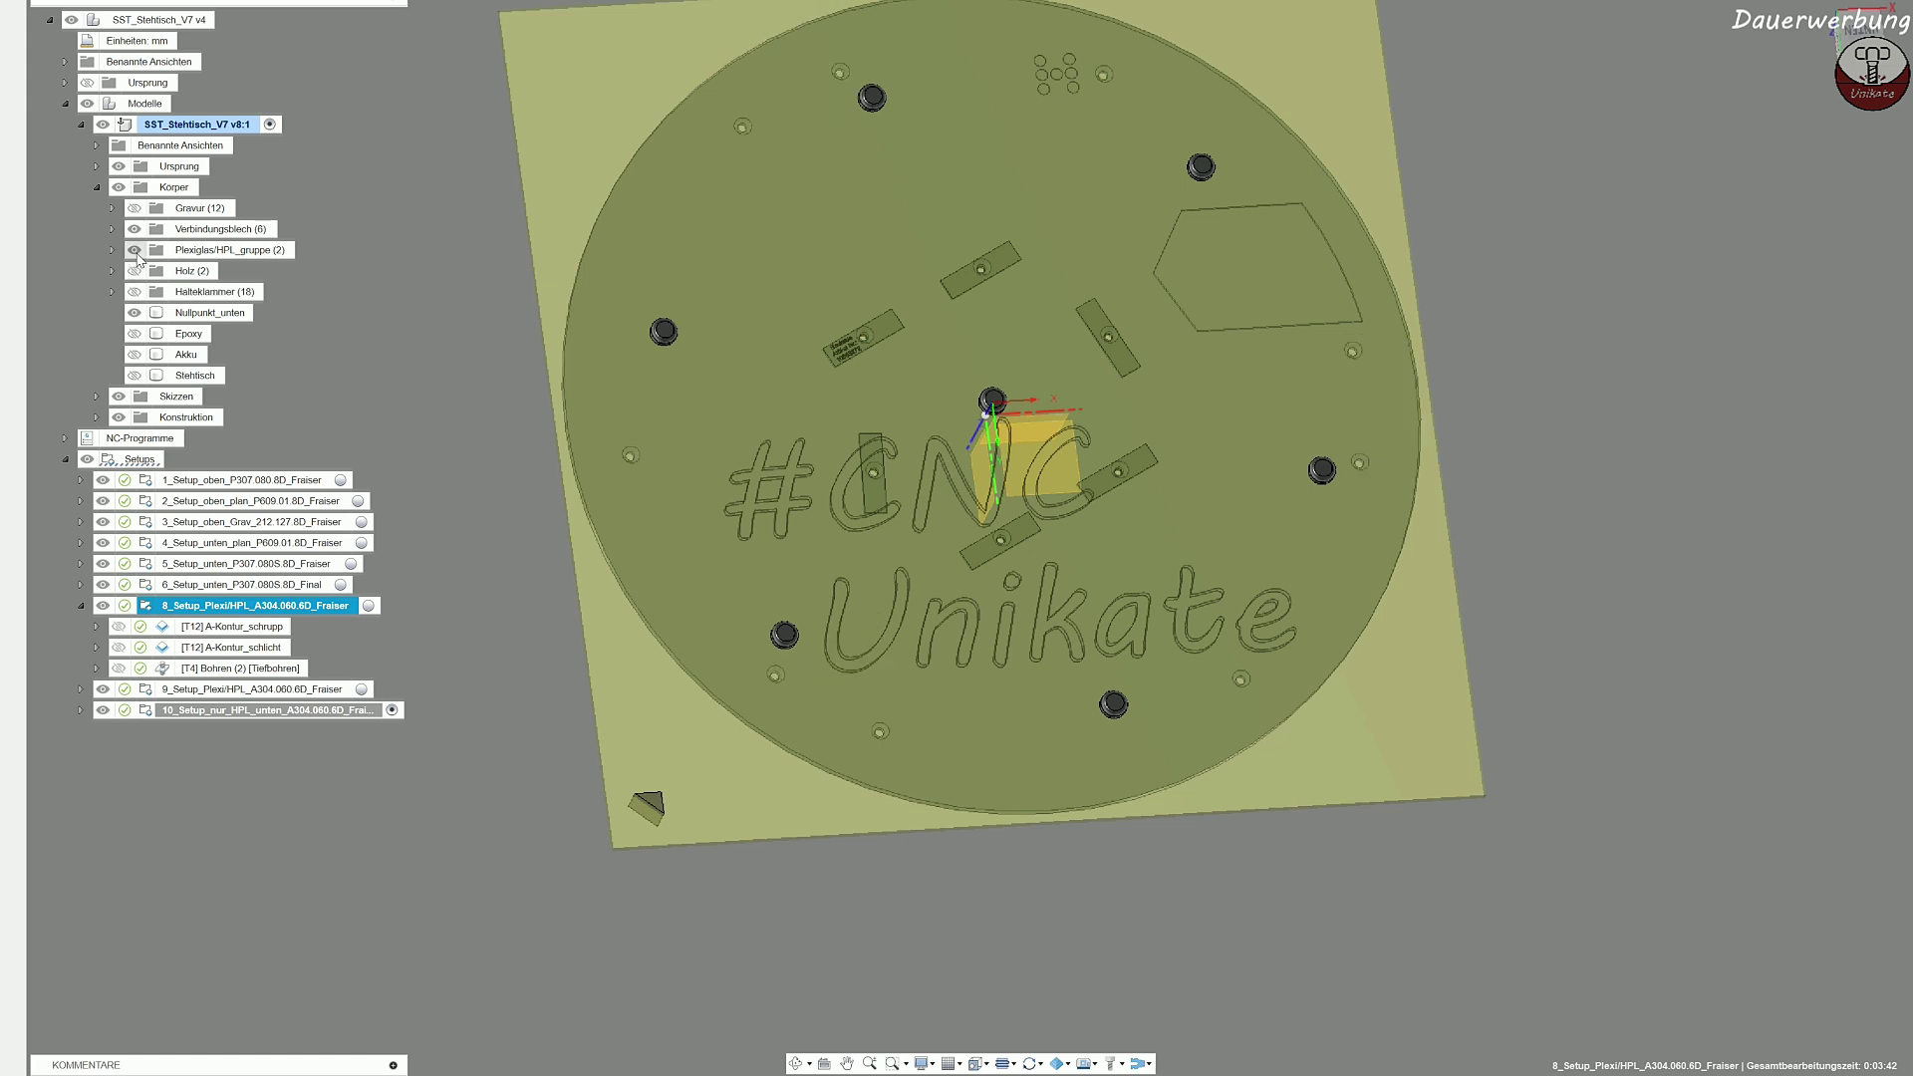
left_click(136, 229)
left_click(428, 301)
middle_click_drag(773, 571, 811, 586, "shift")
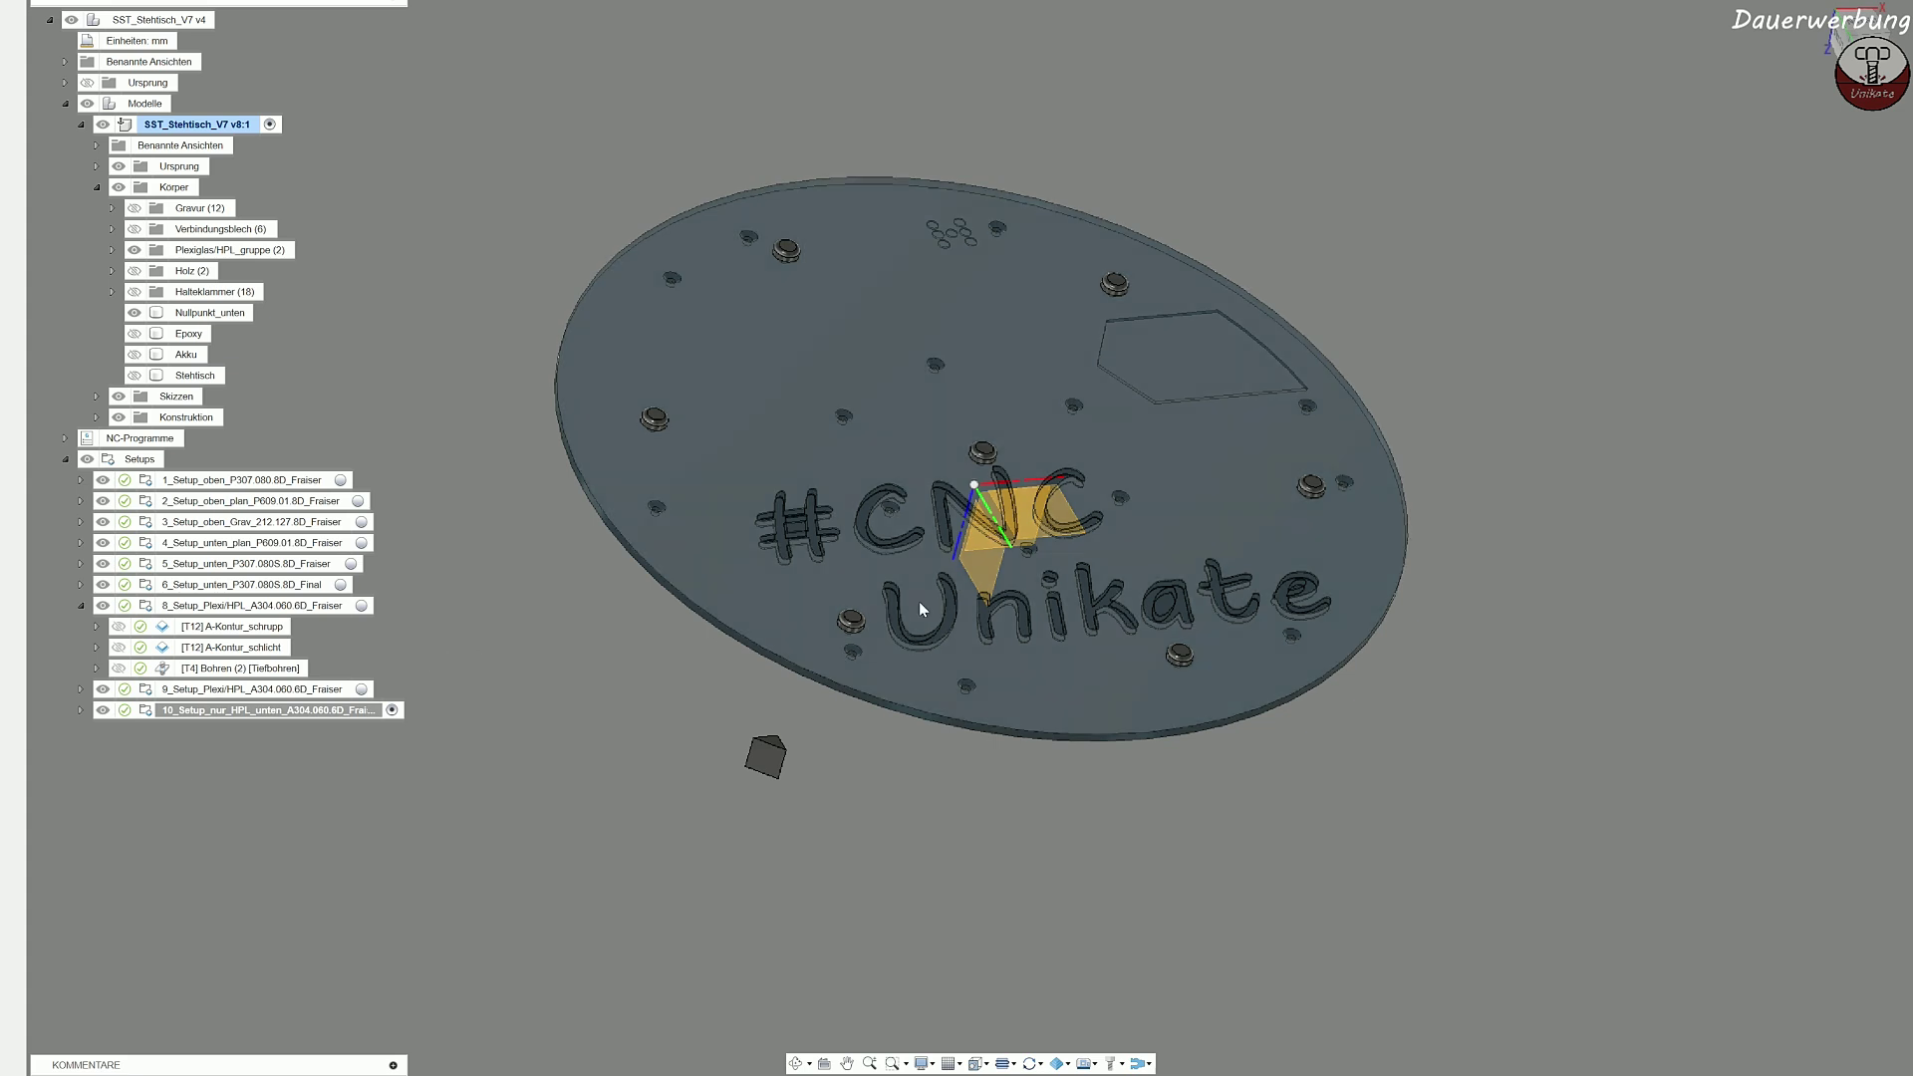
middle_click_drag(547, 819, 436, 845)
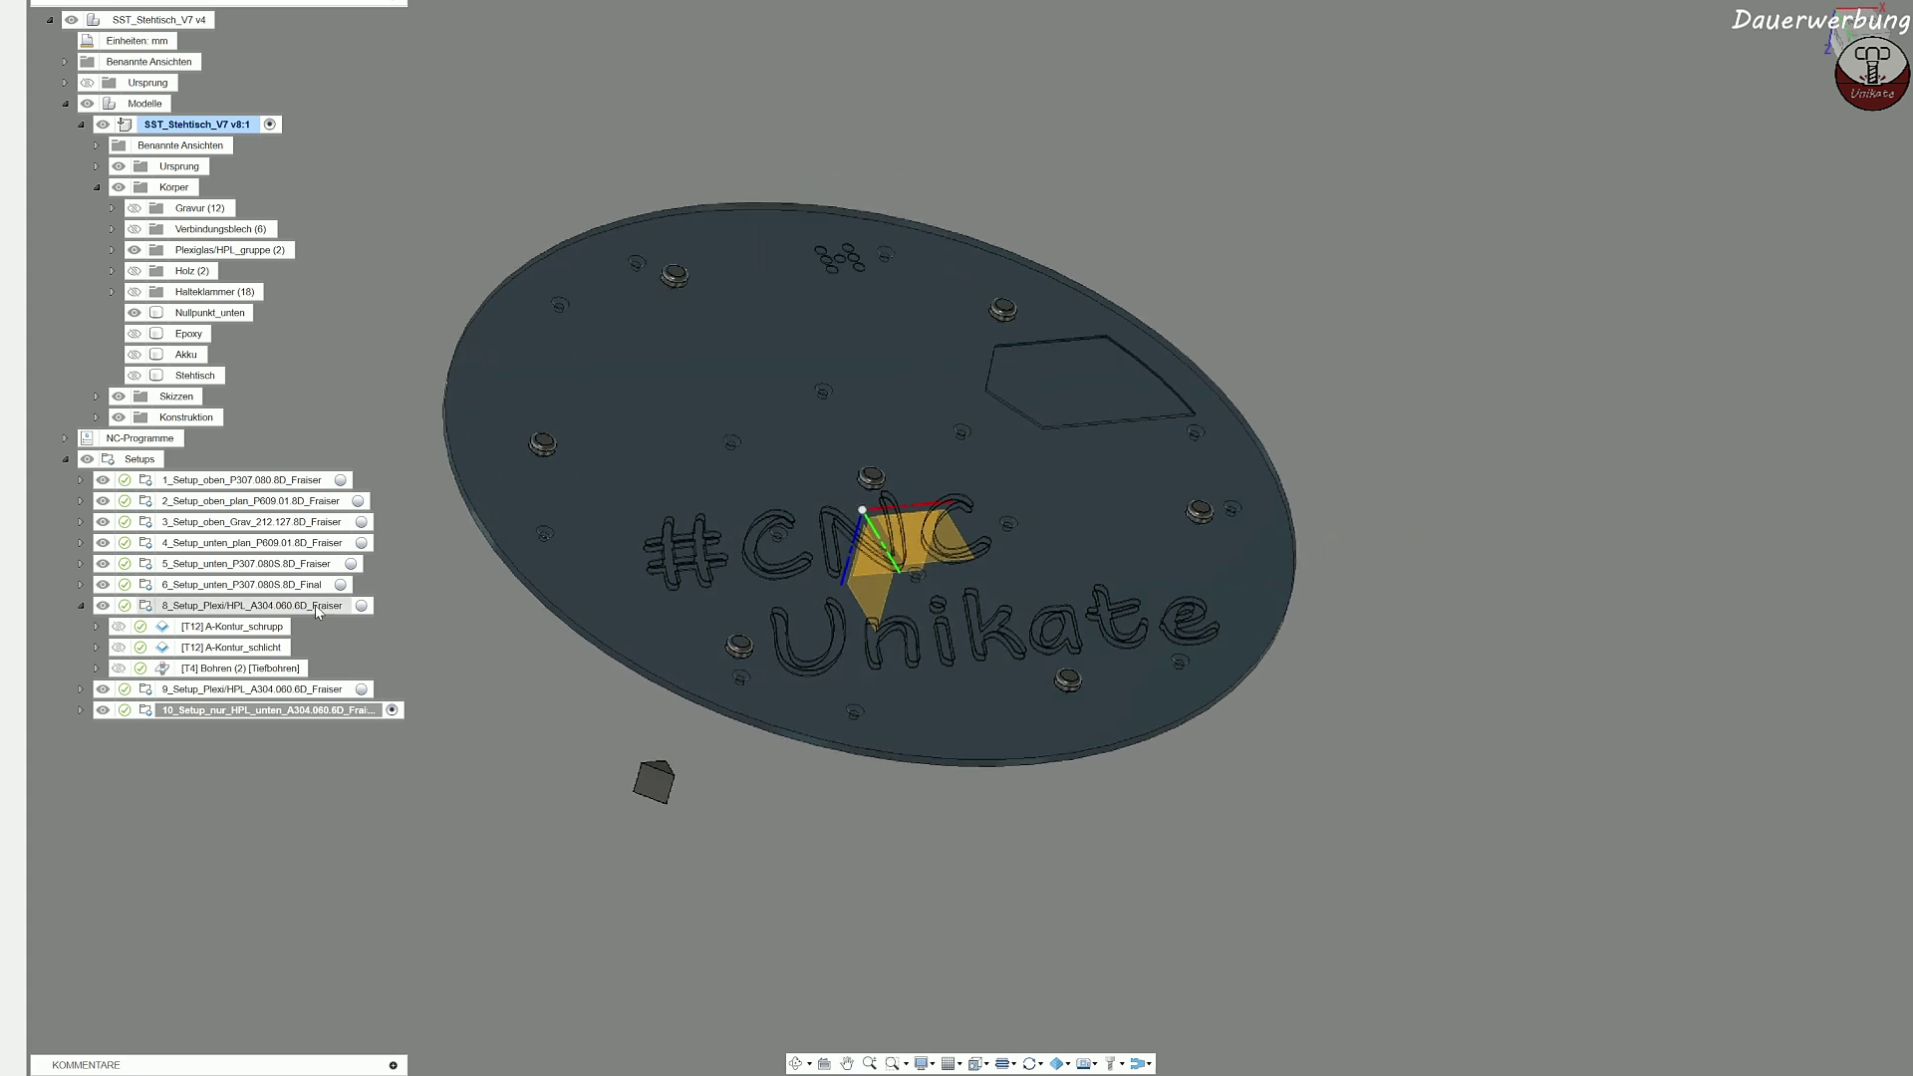
Step: Review the stock settings of 8_Setup_Plexi/HPL_A304.060.6D_Fraiser and leave them unedited
double_click(315, 606)
left_click(1626, 48)
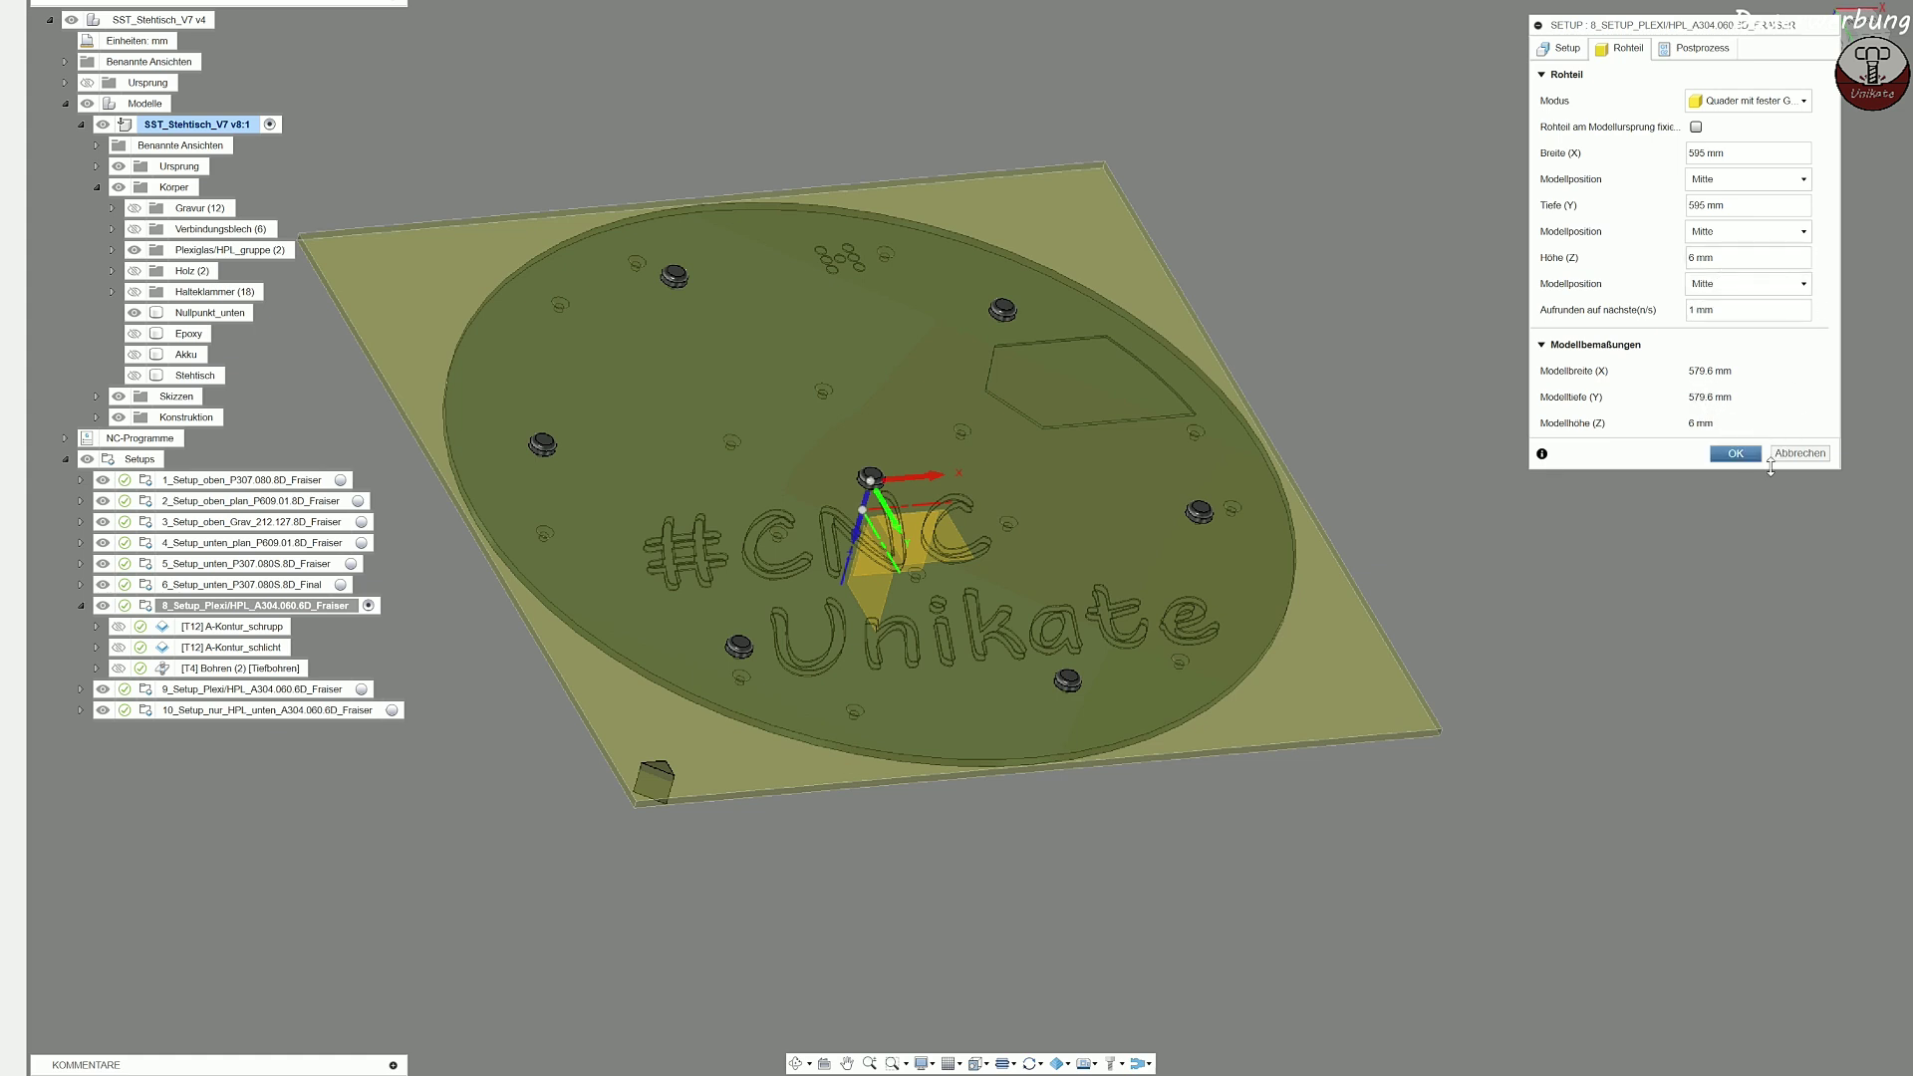
left_click(1811, 454)
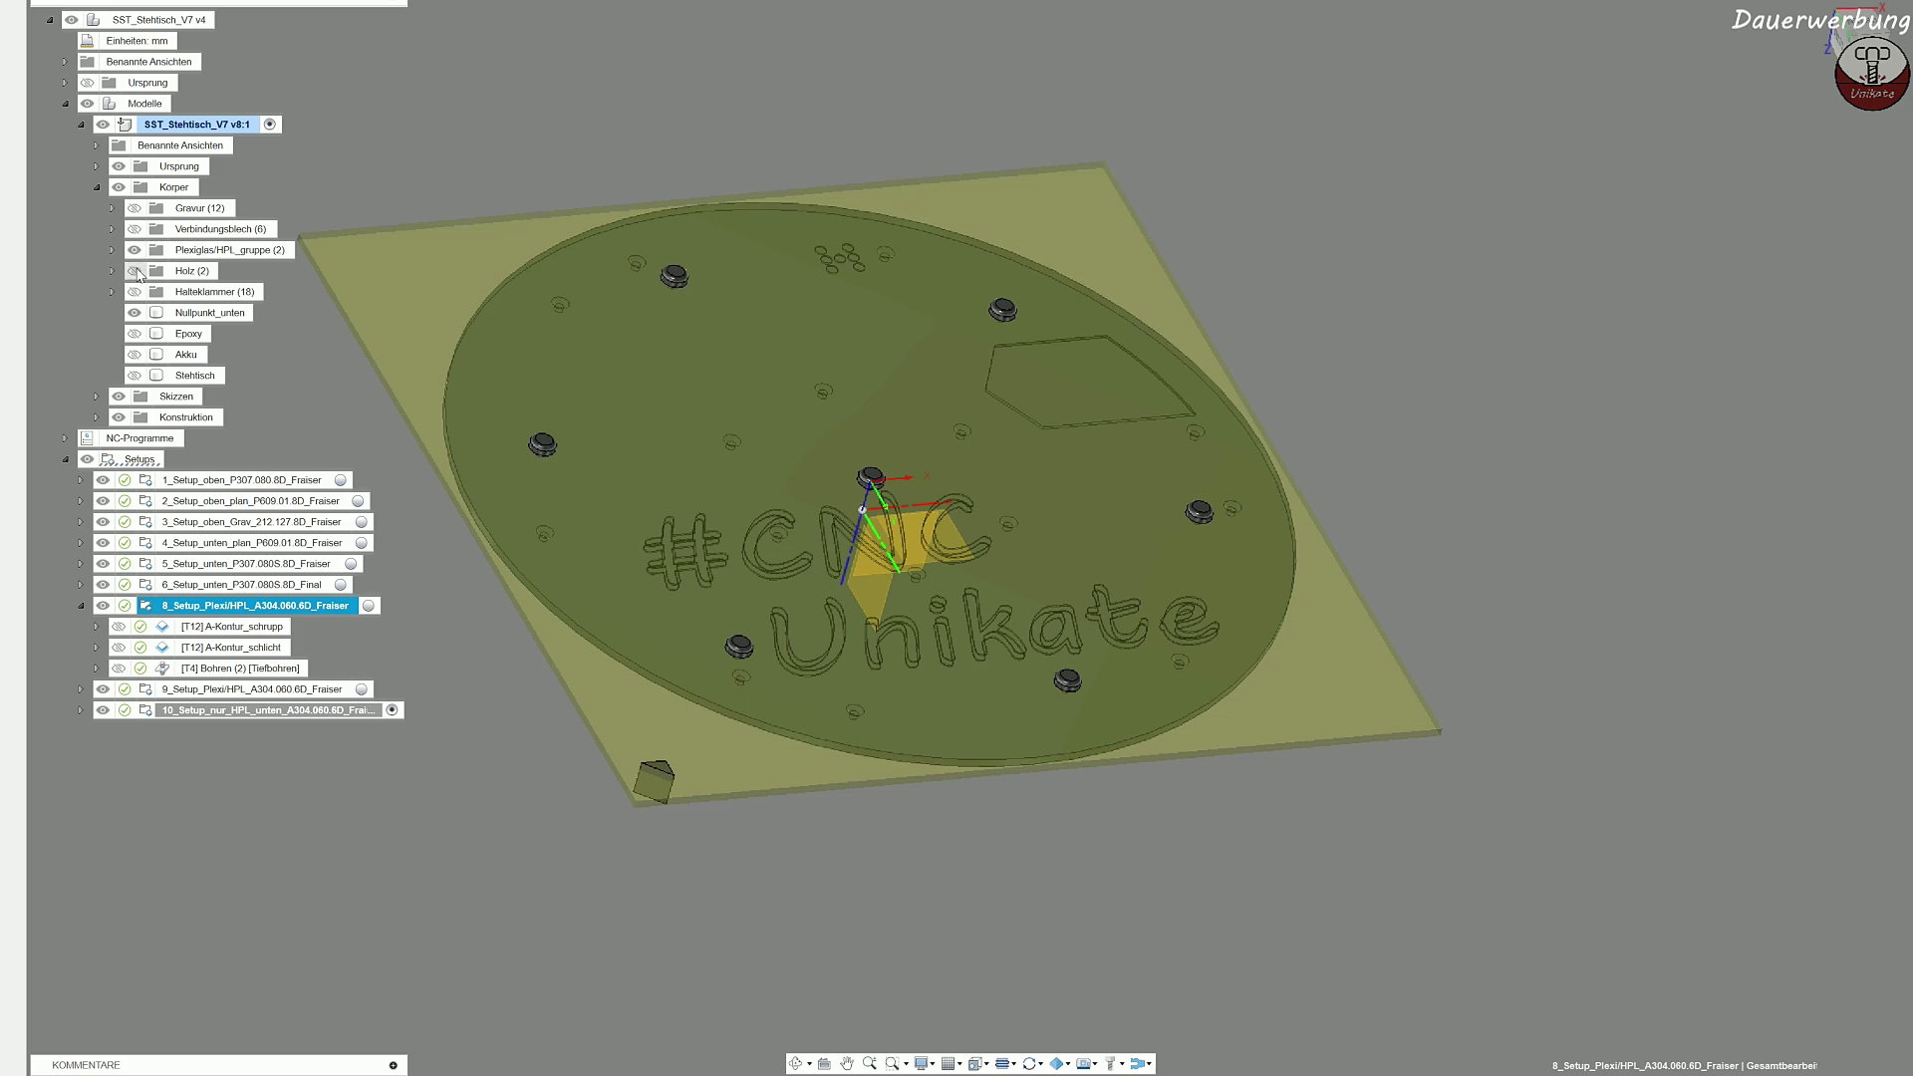
Step: Show the Holz group and examine how the Plexiglas/HPL plate fits into the wooden tabletop's recess
left_click(135, 333)
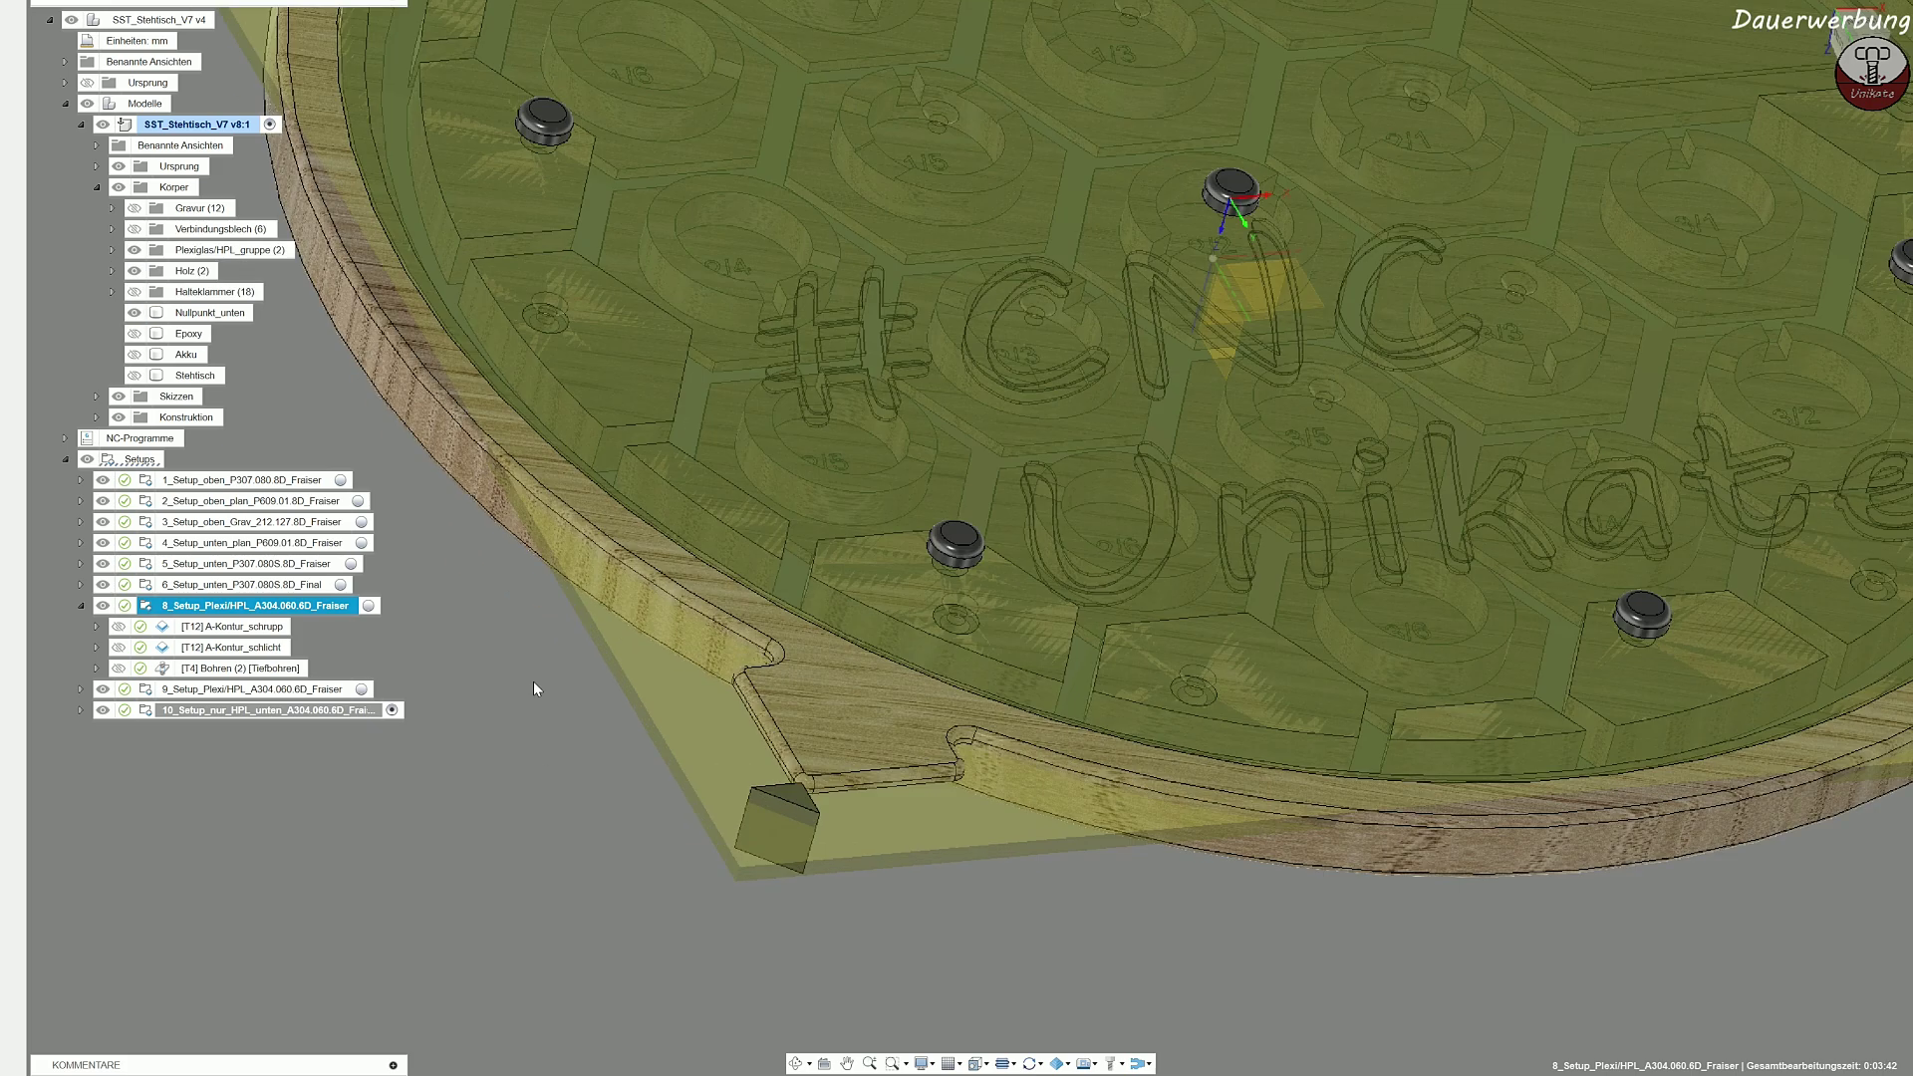
scroll(534, 683, "up", 3)
left_click(533, 682)
middle_click_drag(534, 682, 756, 677, "shift")
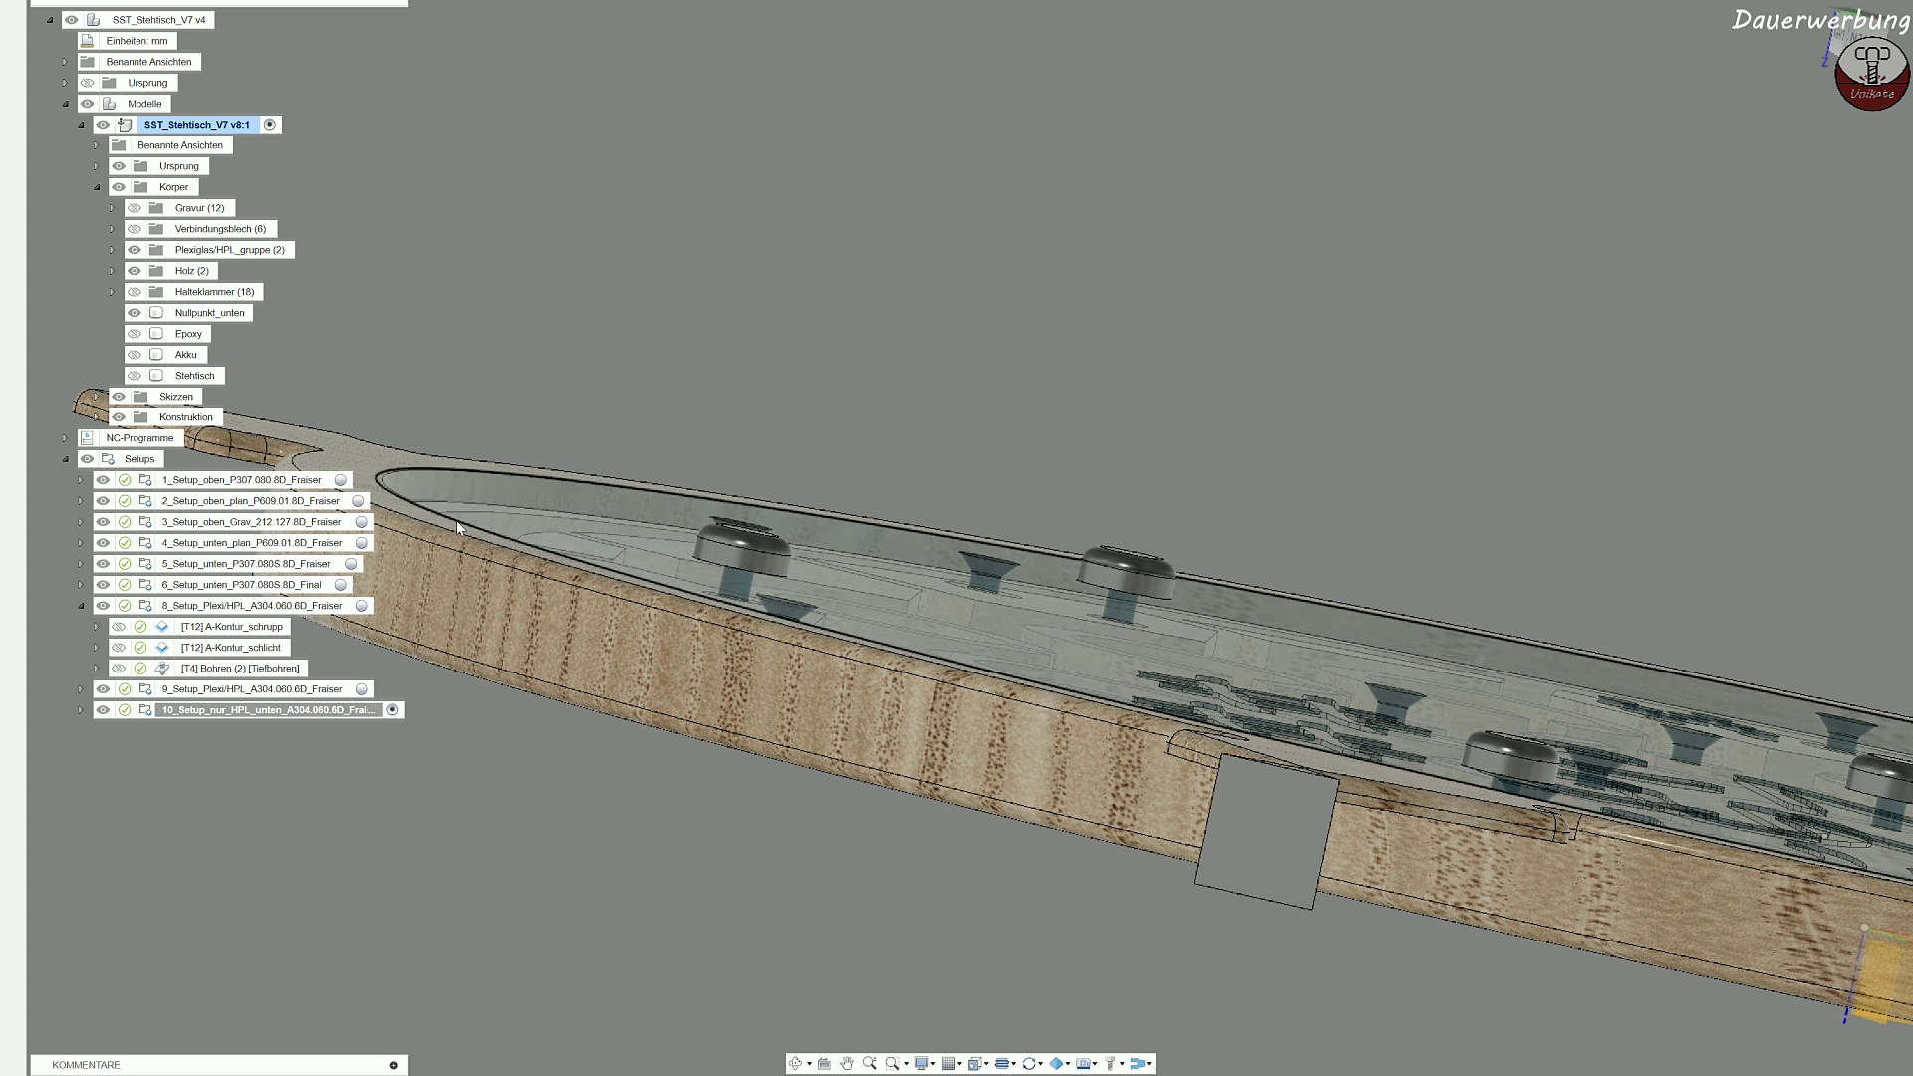
scroll(454, 518, "down", 3)
middle_click_drag(542, 518, 556, 283, "shift")
scroll(434, 603, "down", 3)
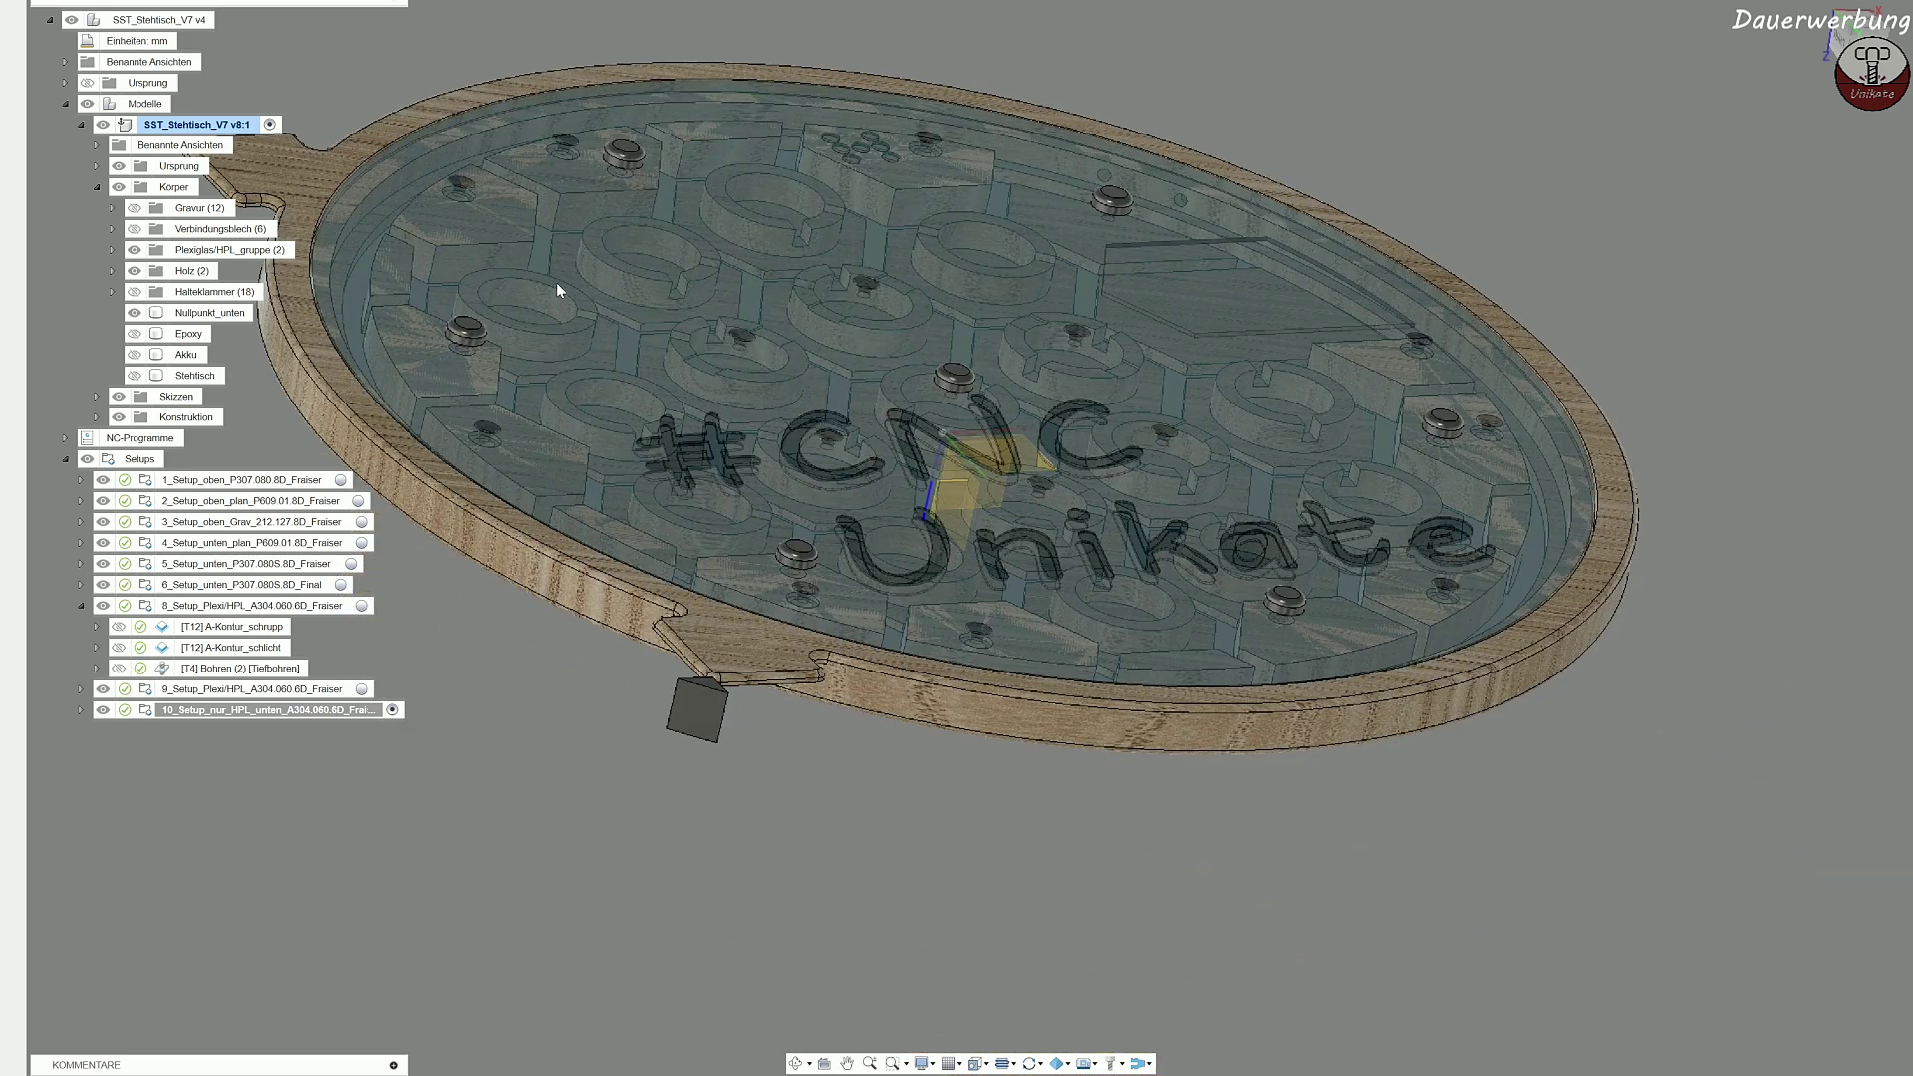
scroll(418, 349, "up", 6)
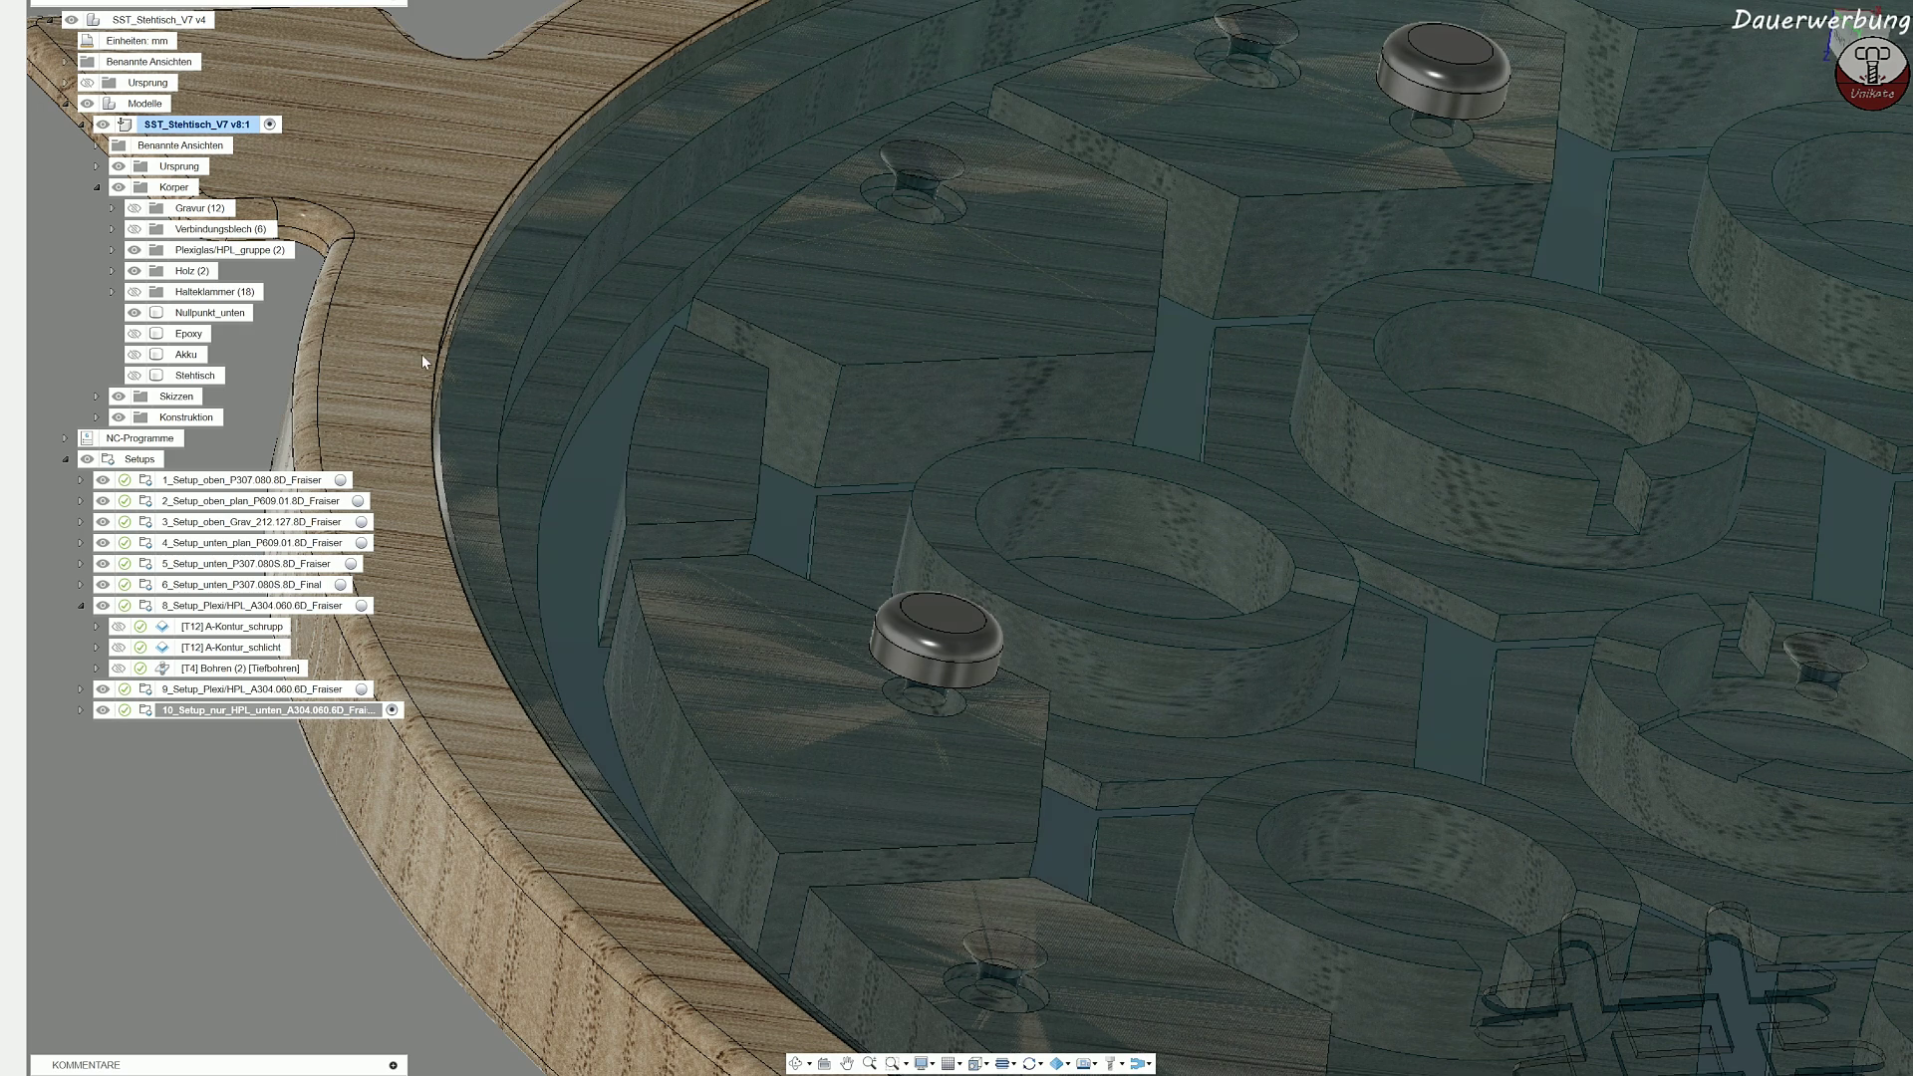
scroll(421, 354, "down", 6)
middle_click_drag(799, 570, 714, 636, "shift")
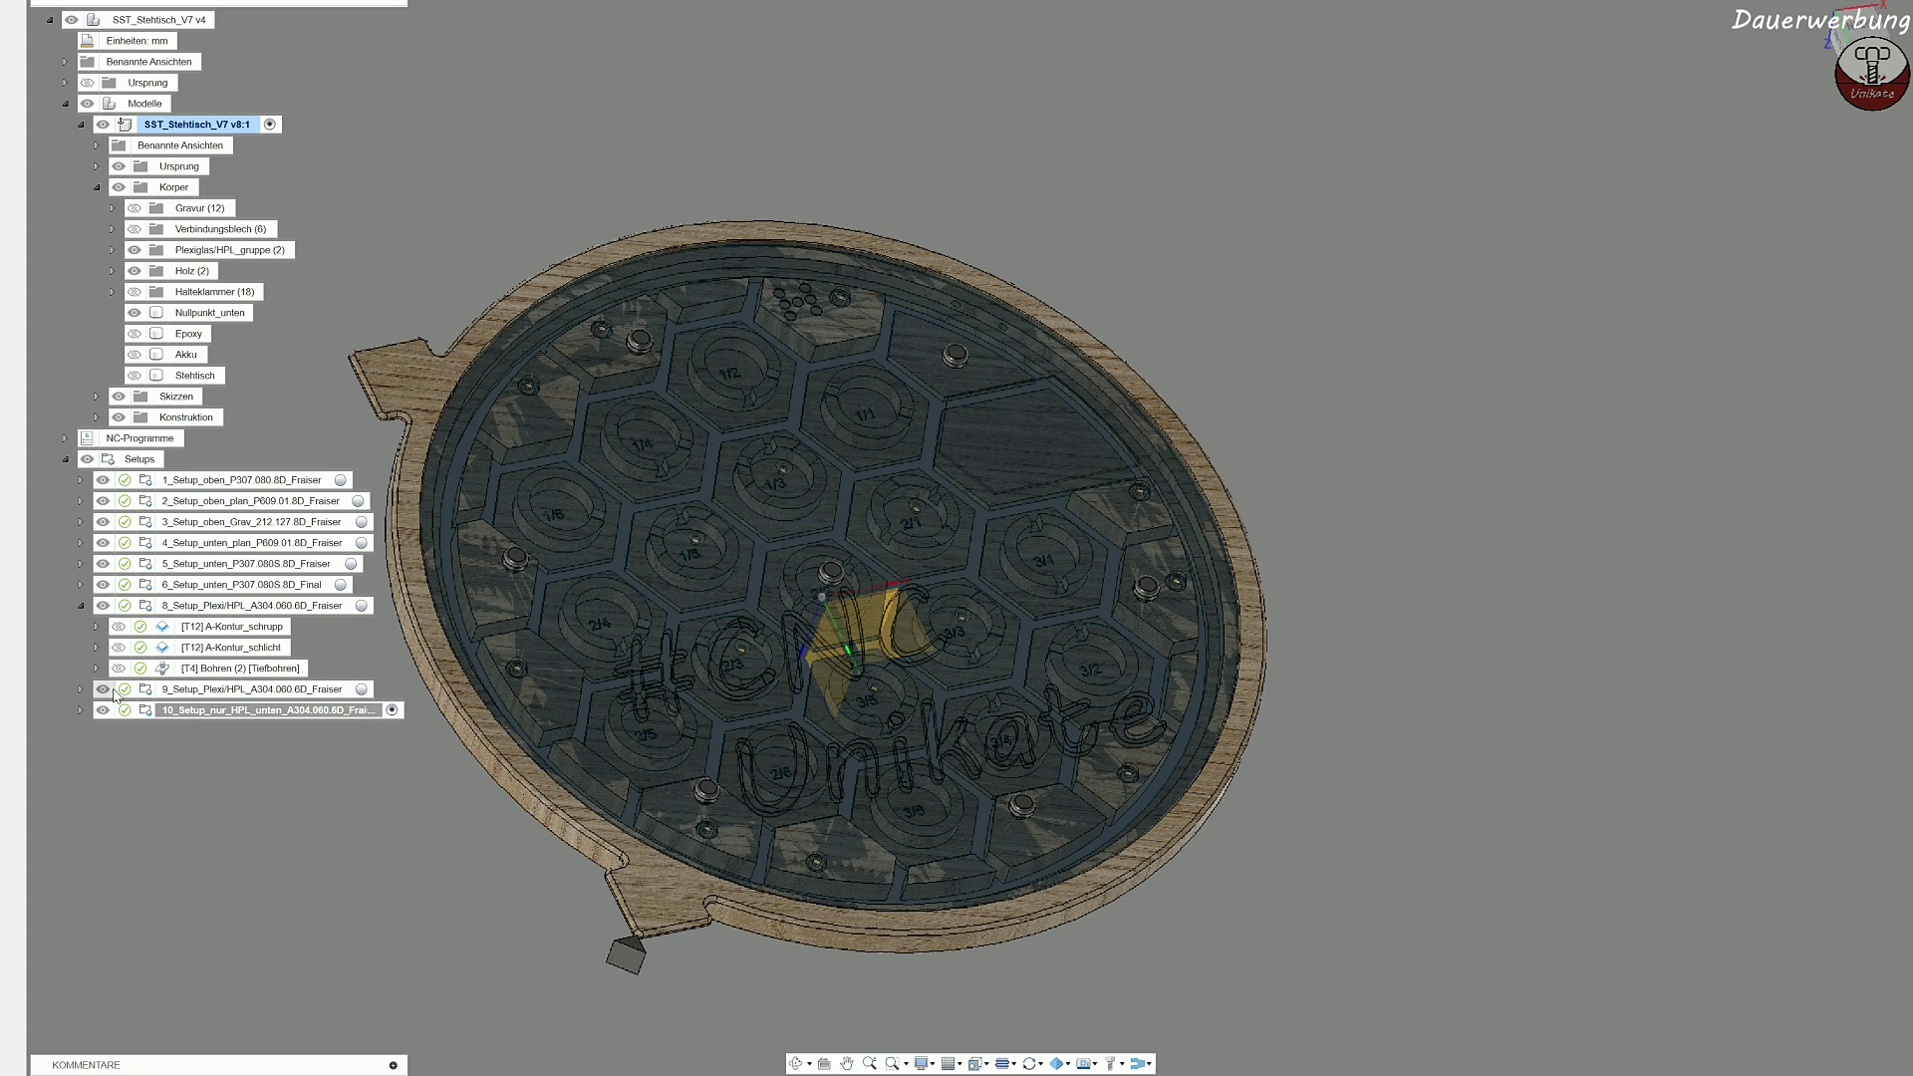
Step: Hide the Holz group and view the plate within the stock of 8_Setup_Plexi/HPL_A304.060.6D_Fraiser from both sides
left_click(135, 270)
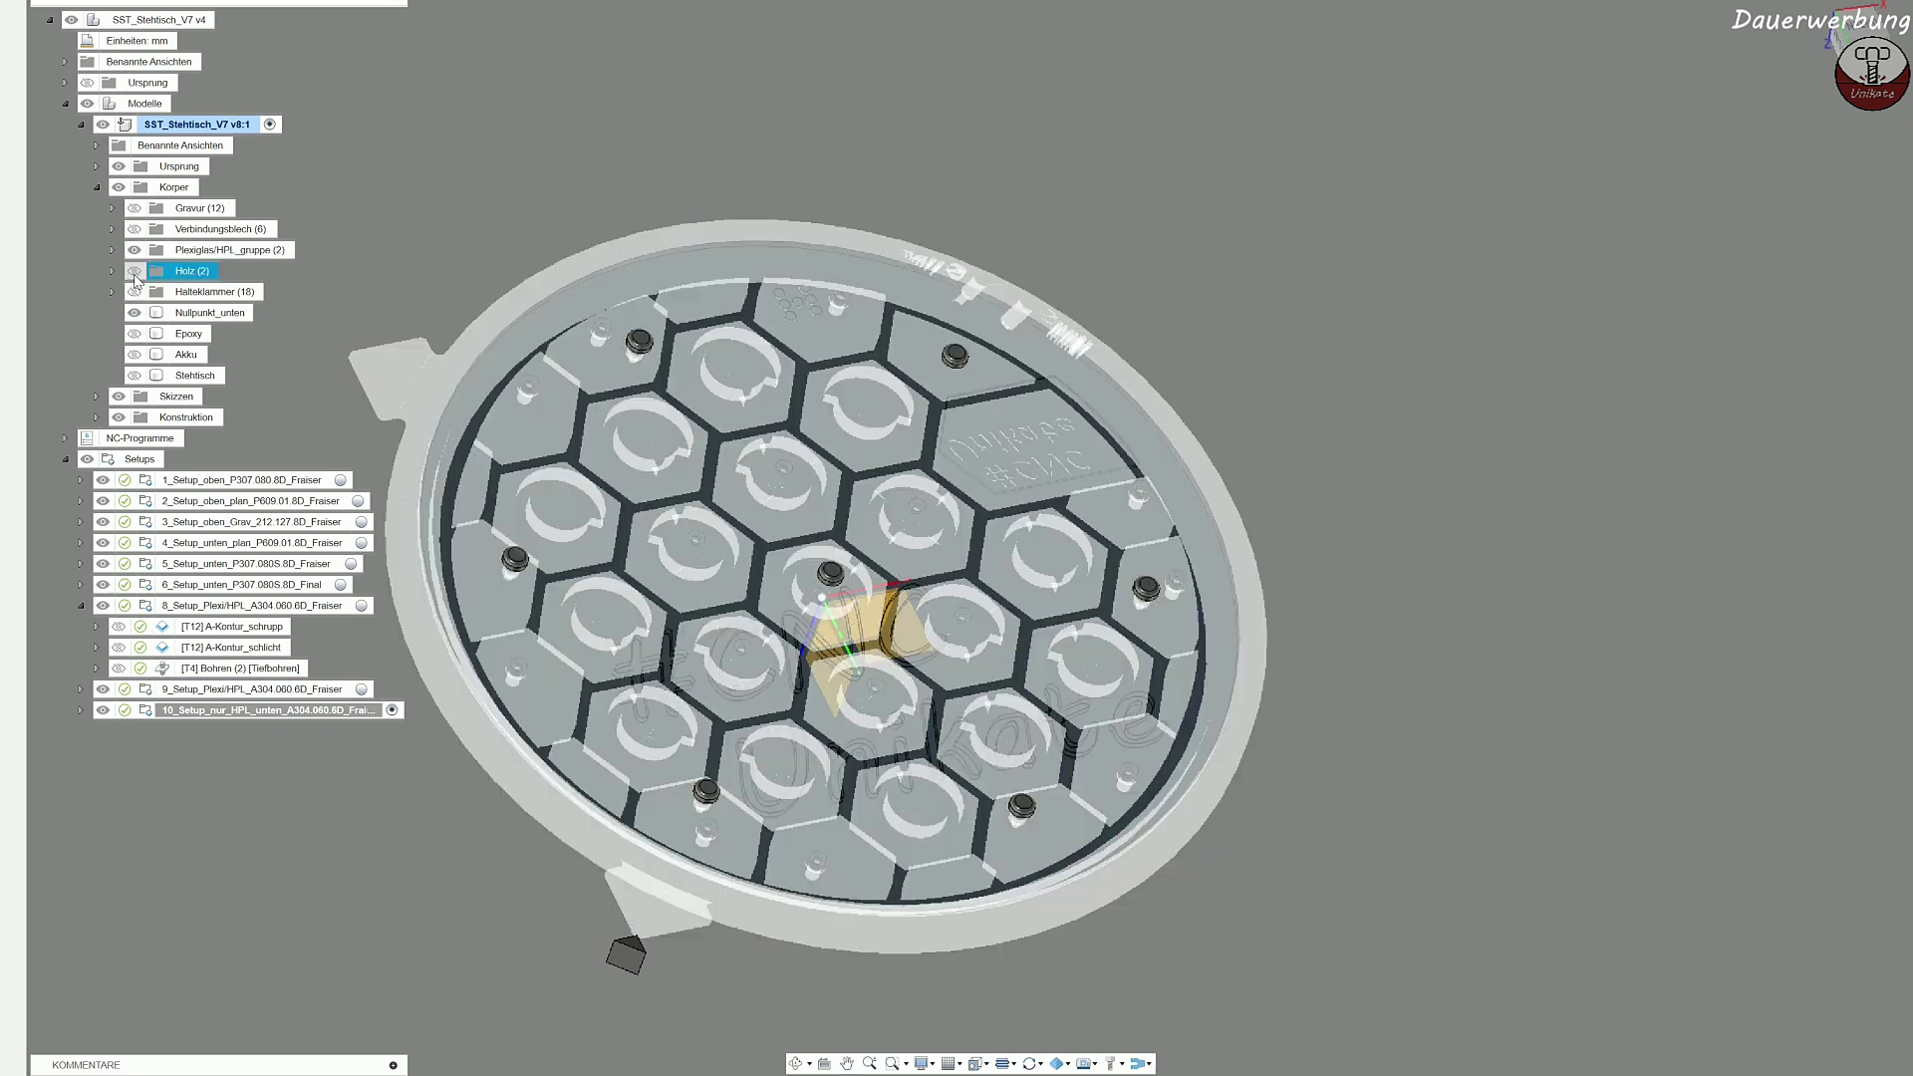
left_click(283, 610)
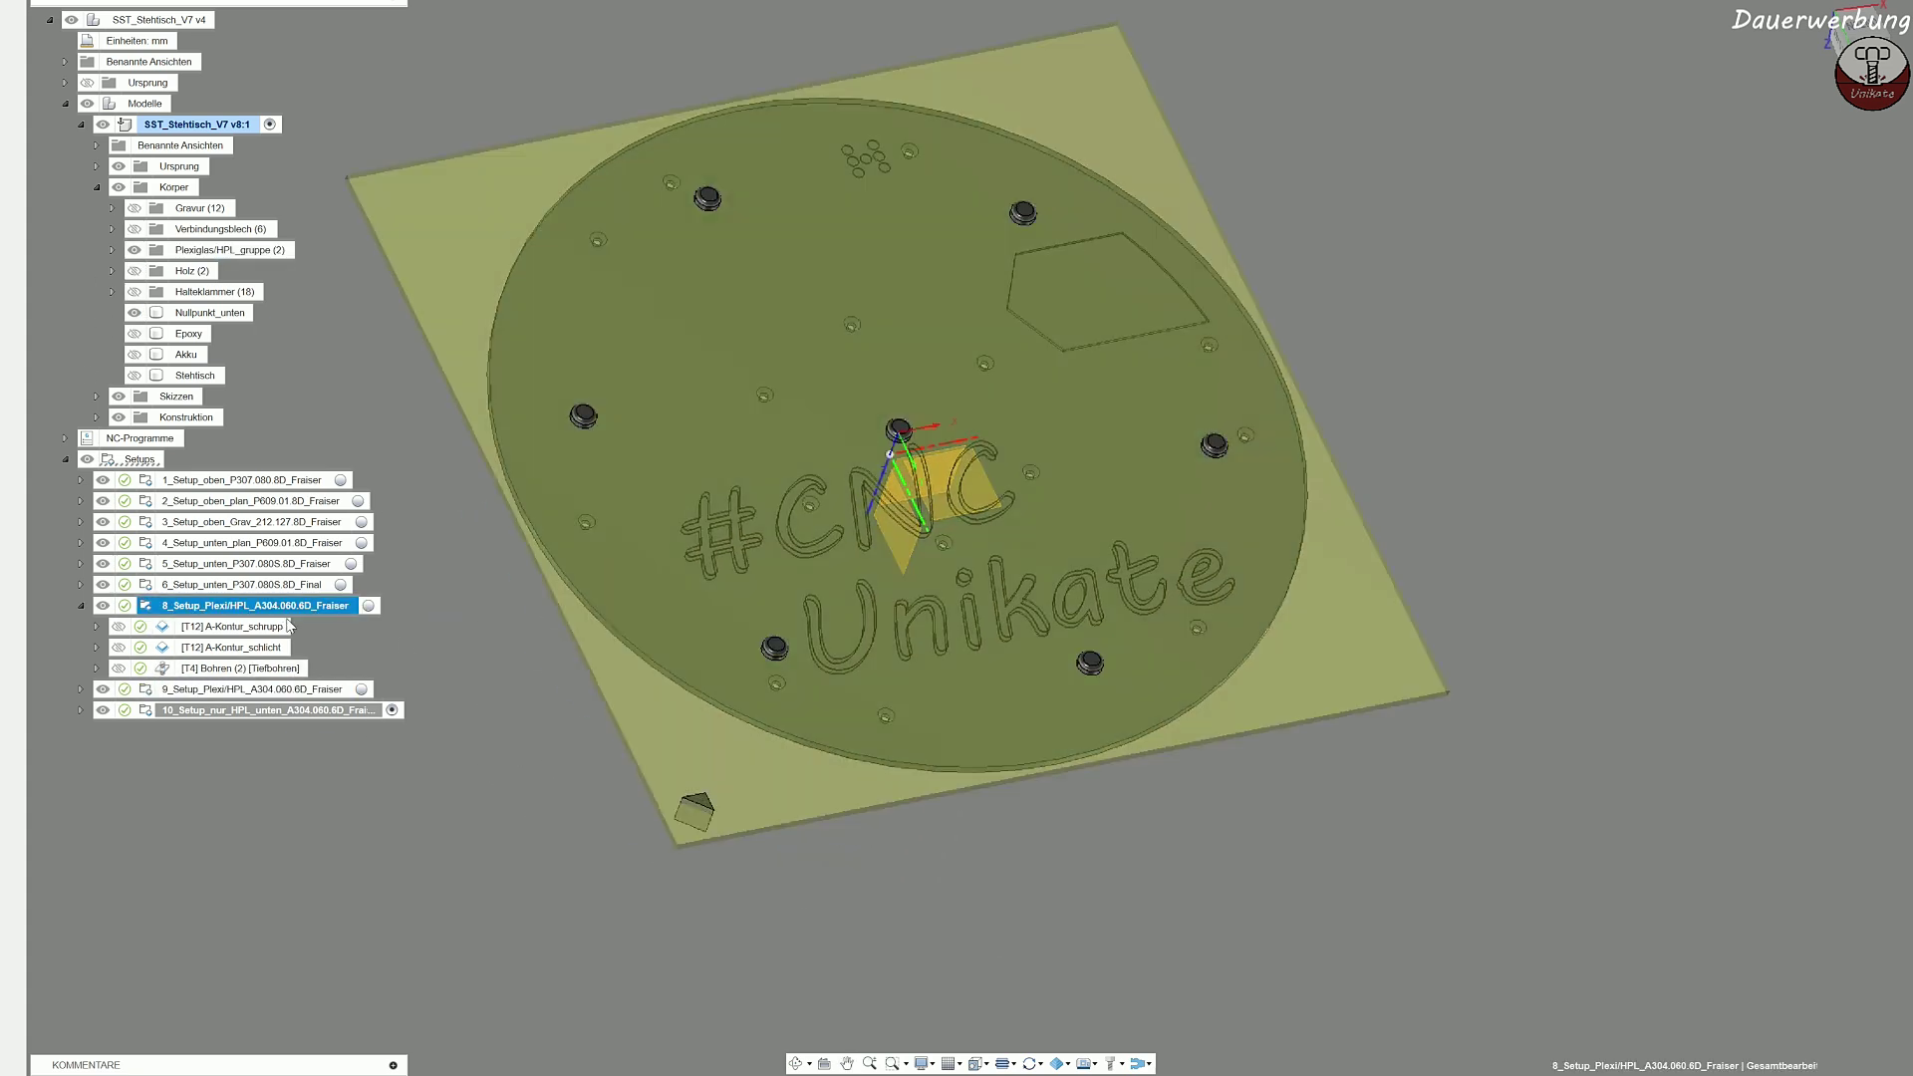
middle_click_drag(1067, 839, 1141, 743, "shift")
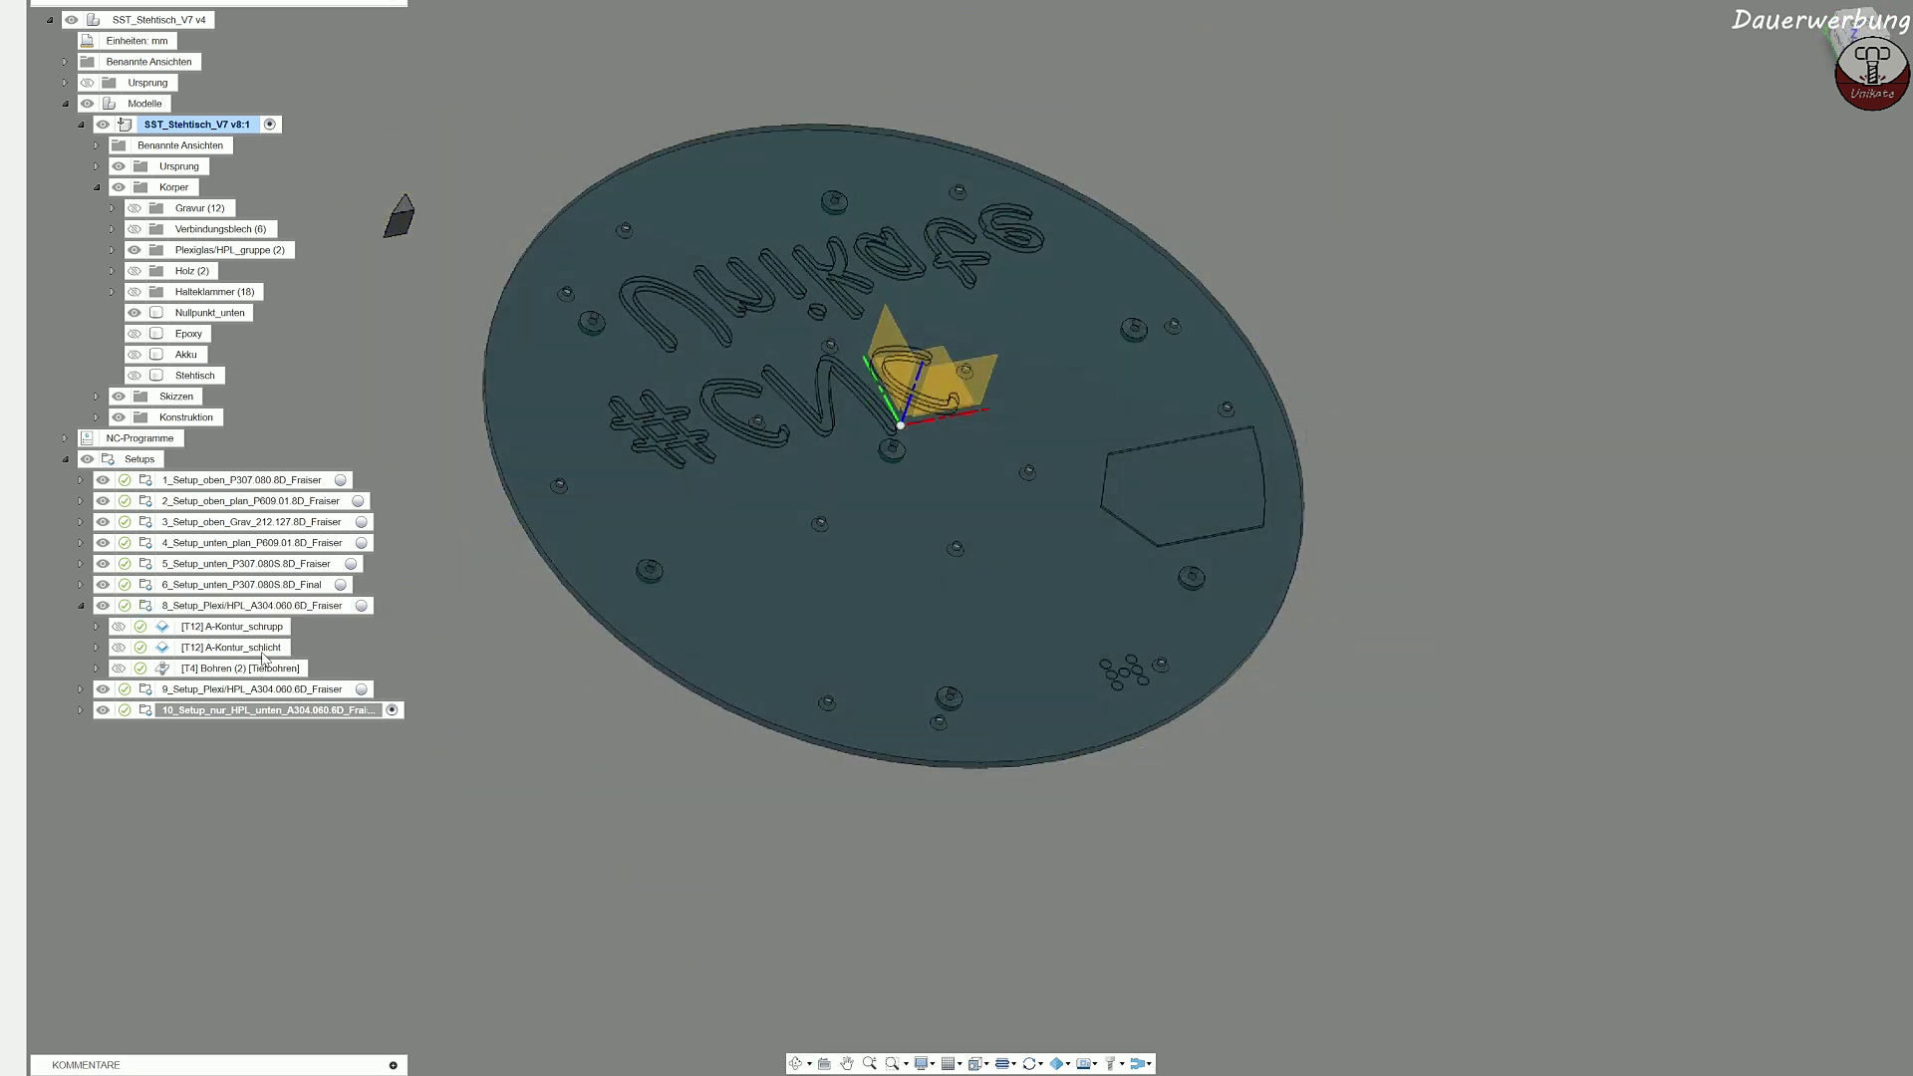
Step: Display the A-Kontur_schrupp, A-Kontur_schlicht and Bohren (2) toolpaths of the 8_Setup_Plexi/HPL setup one after another
left_click(234, 627)
left_click(253, 646)
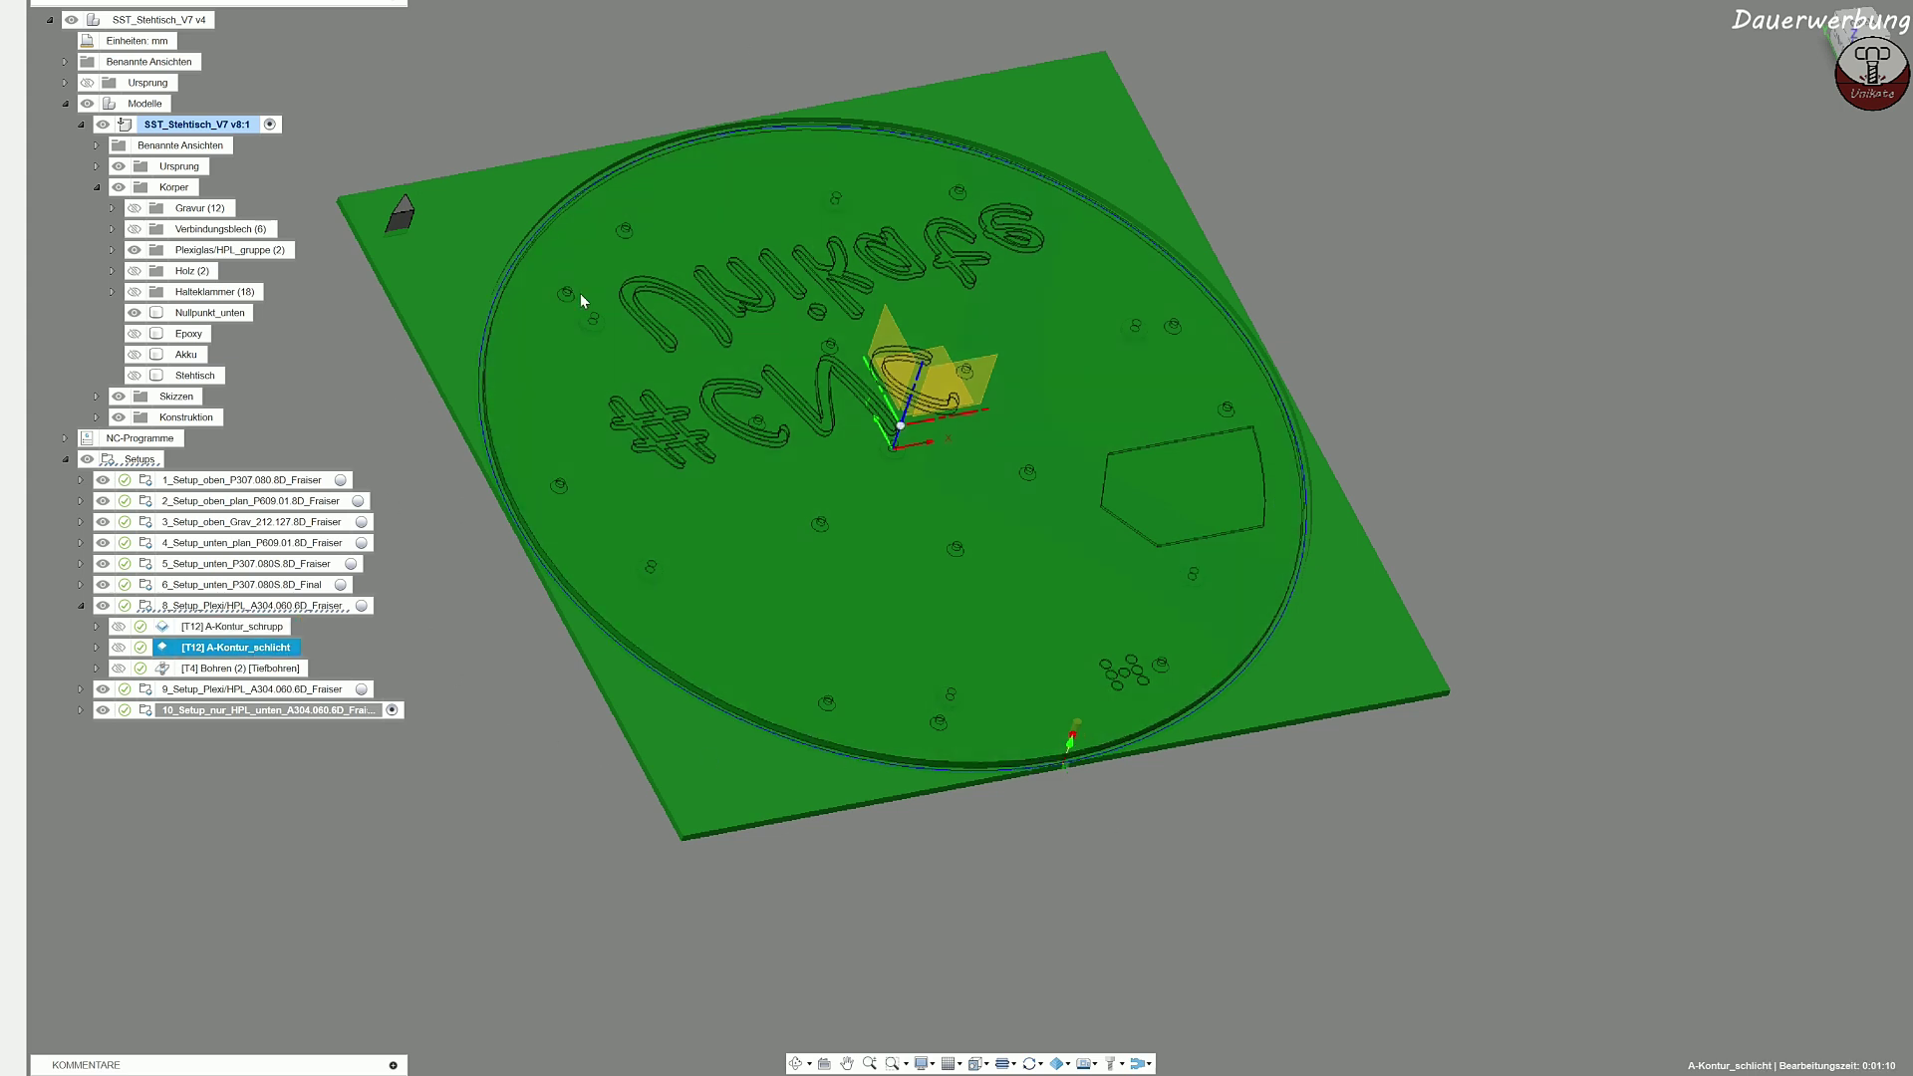
left_click(238, 668)
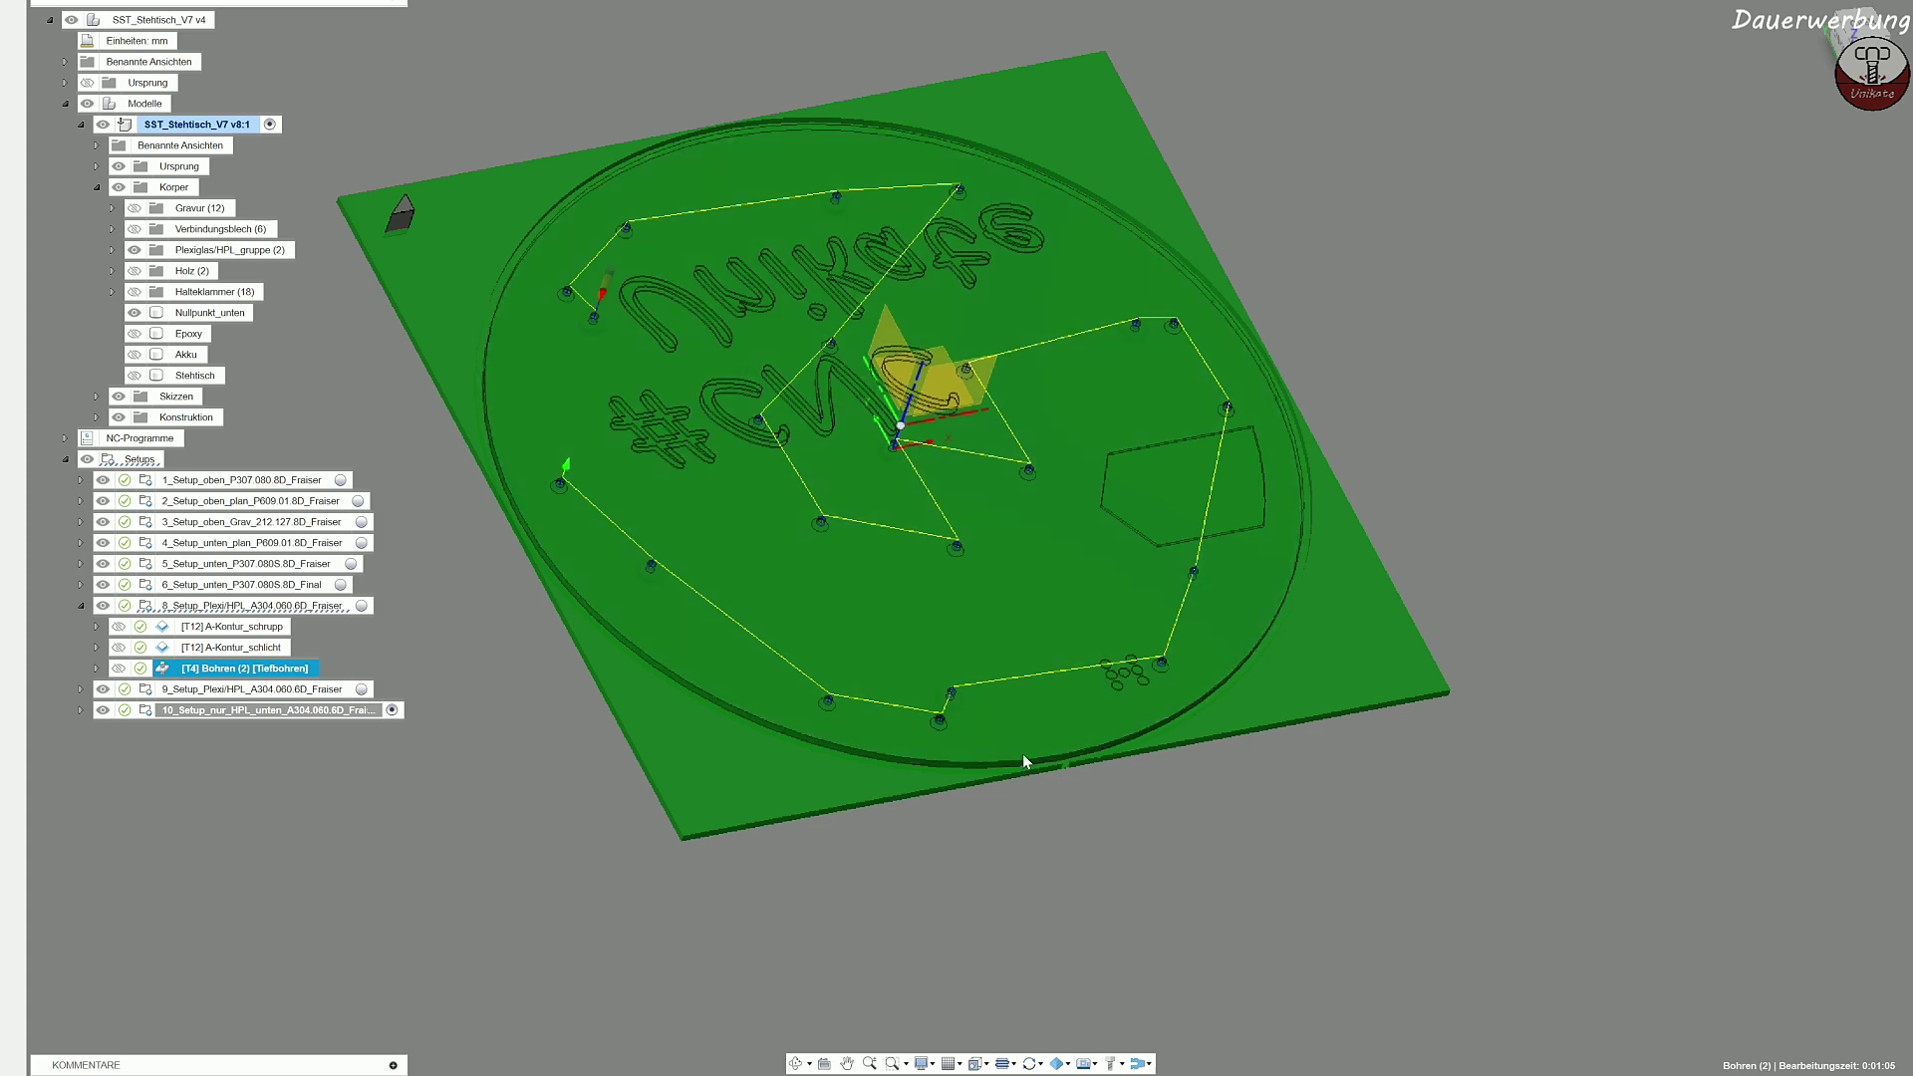
Step: Collapse 8_Setup_Plexi/HPL and expand 9_Setup_Plexi/HPL_A304.060.6D_Fraiser to list its pocket, contour and drilling operations
left_click(79, 607)
left_click(149, 626)
left_click(81, 627)
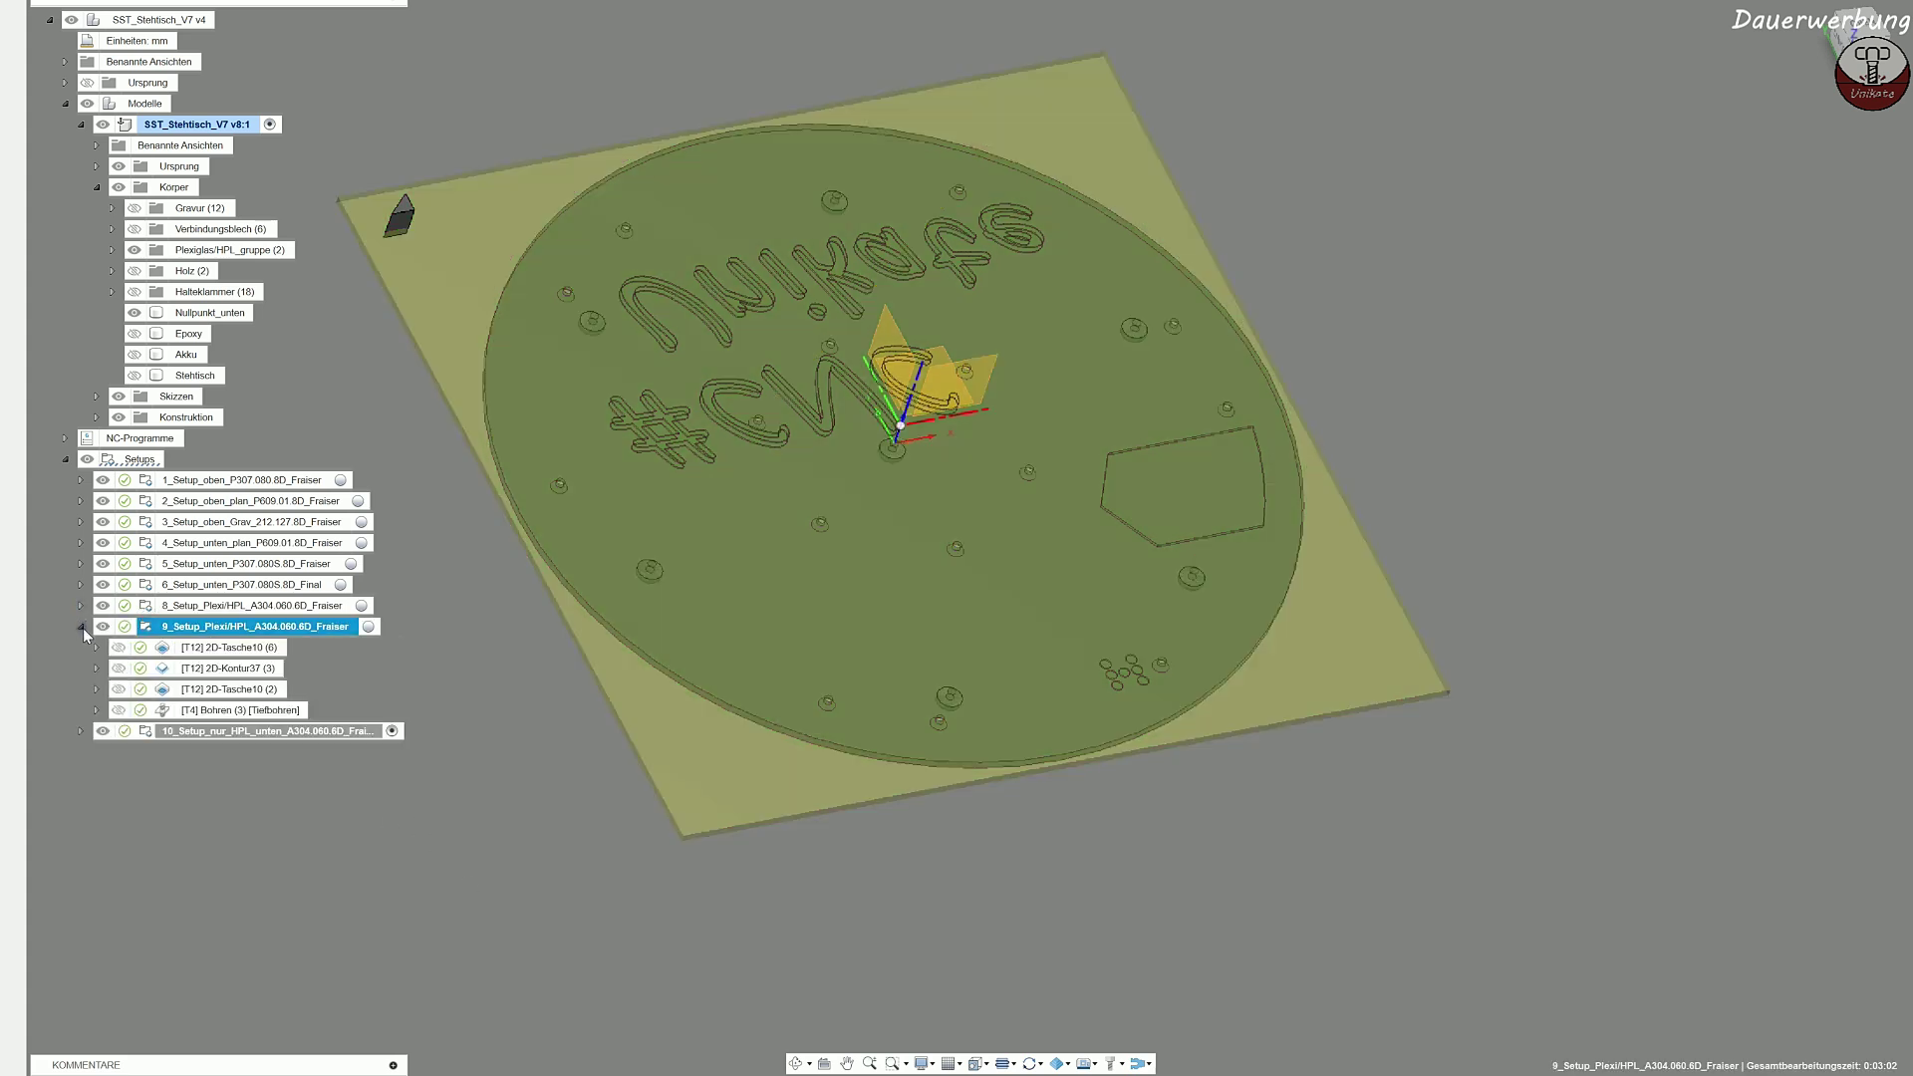
Step: Compare the models and stocks of setups 8 and 9 at a shallow angle, ending on setup 9
left_click(235, 607)
left_click(247, 628)
left_click(257, 608)
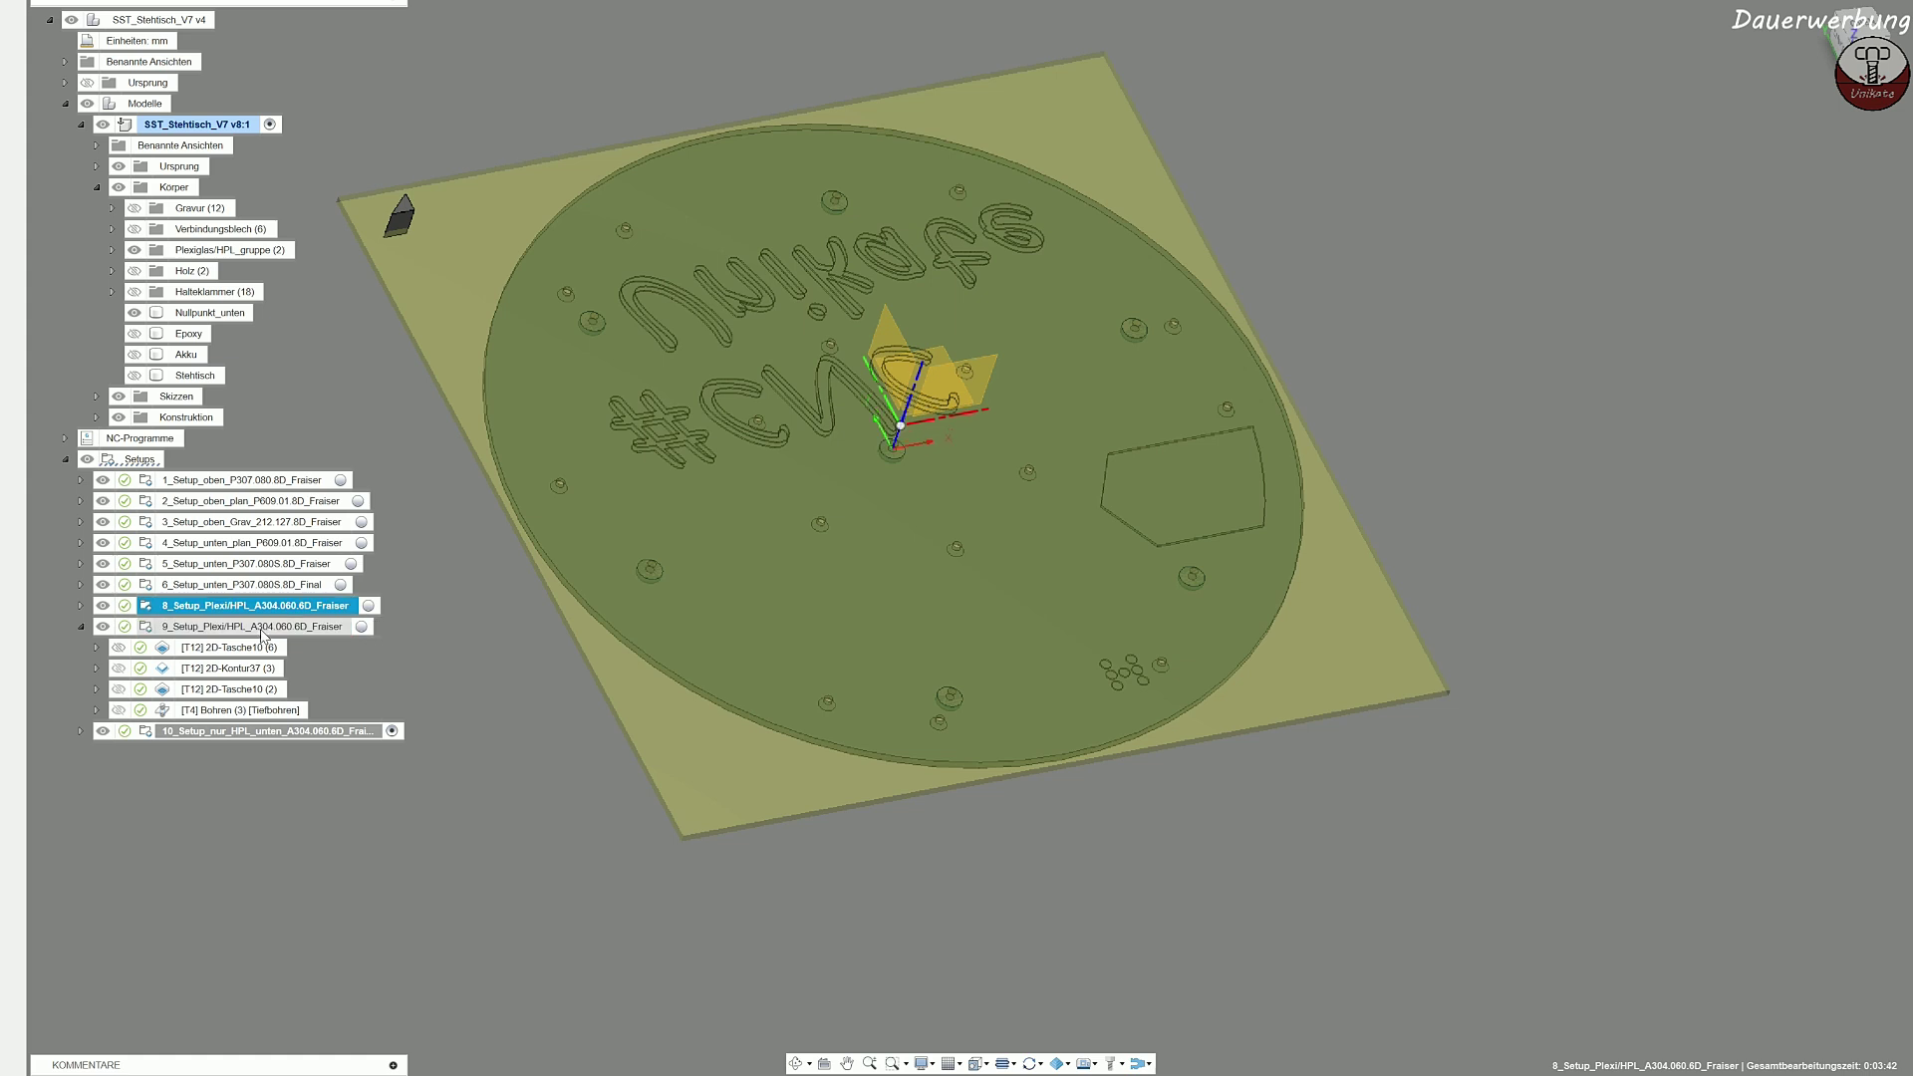
scroll(1108, 439, "up", 5)
middle_click_drag(671, 646, 1038, 601, "shift")
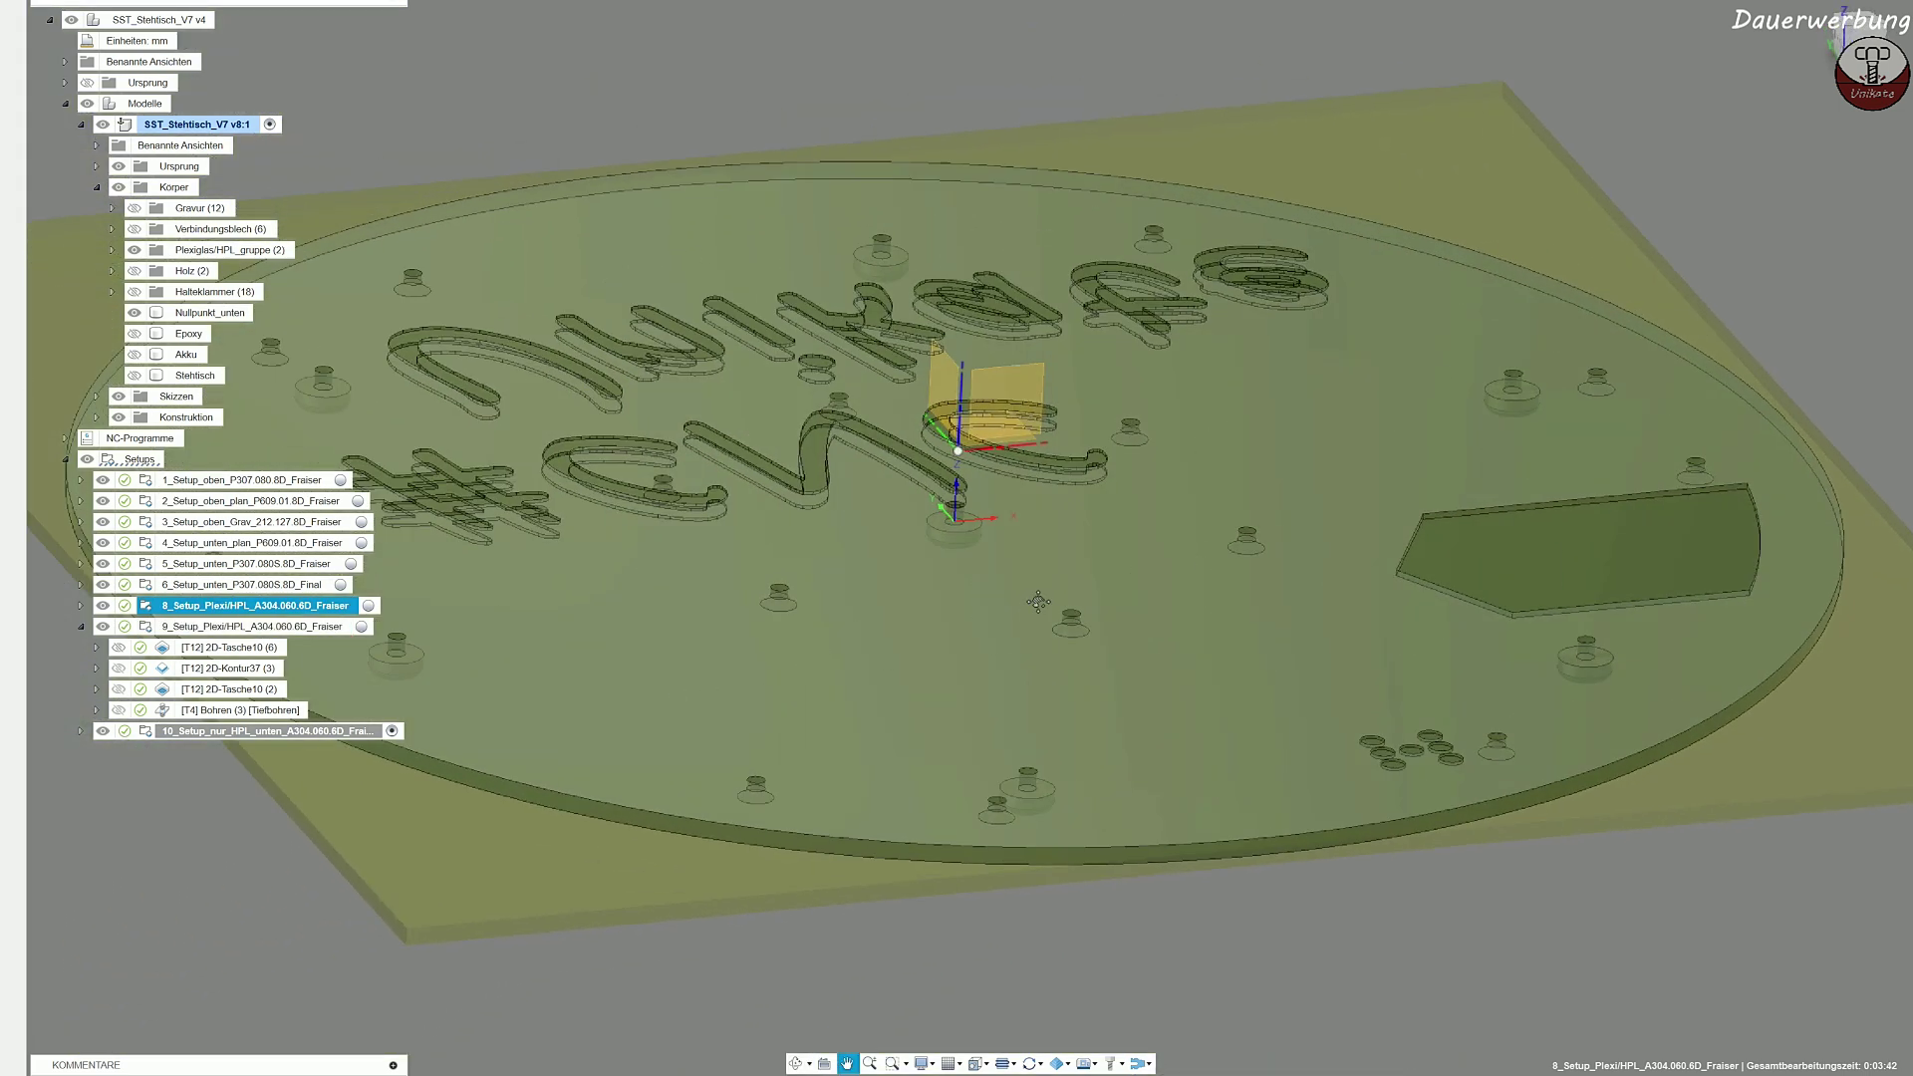
left_click(276, 627)
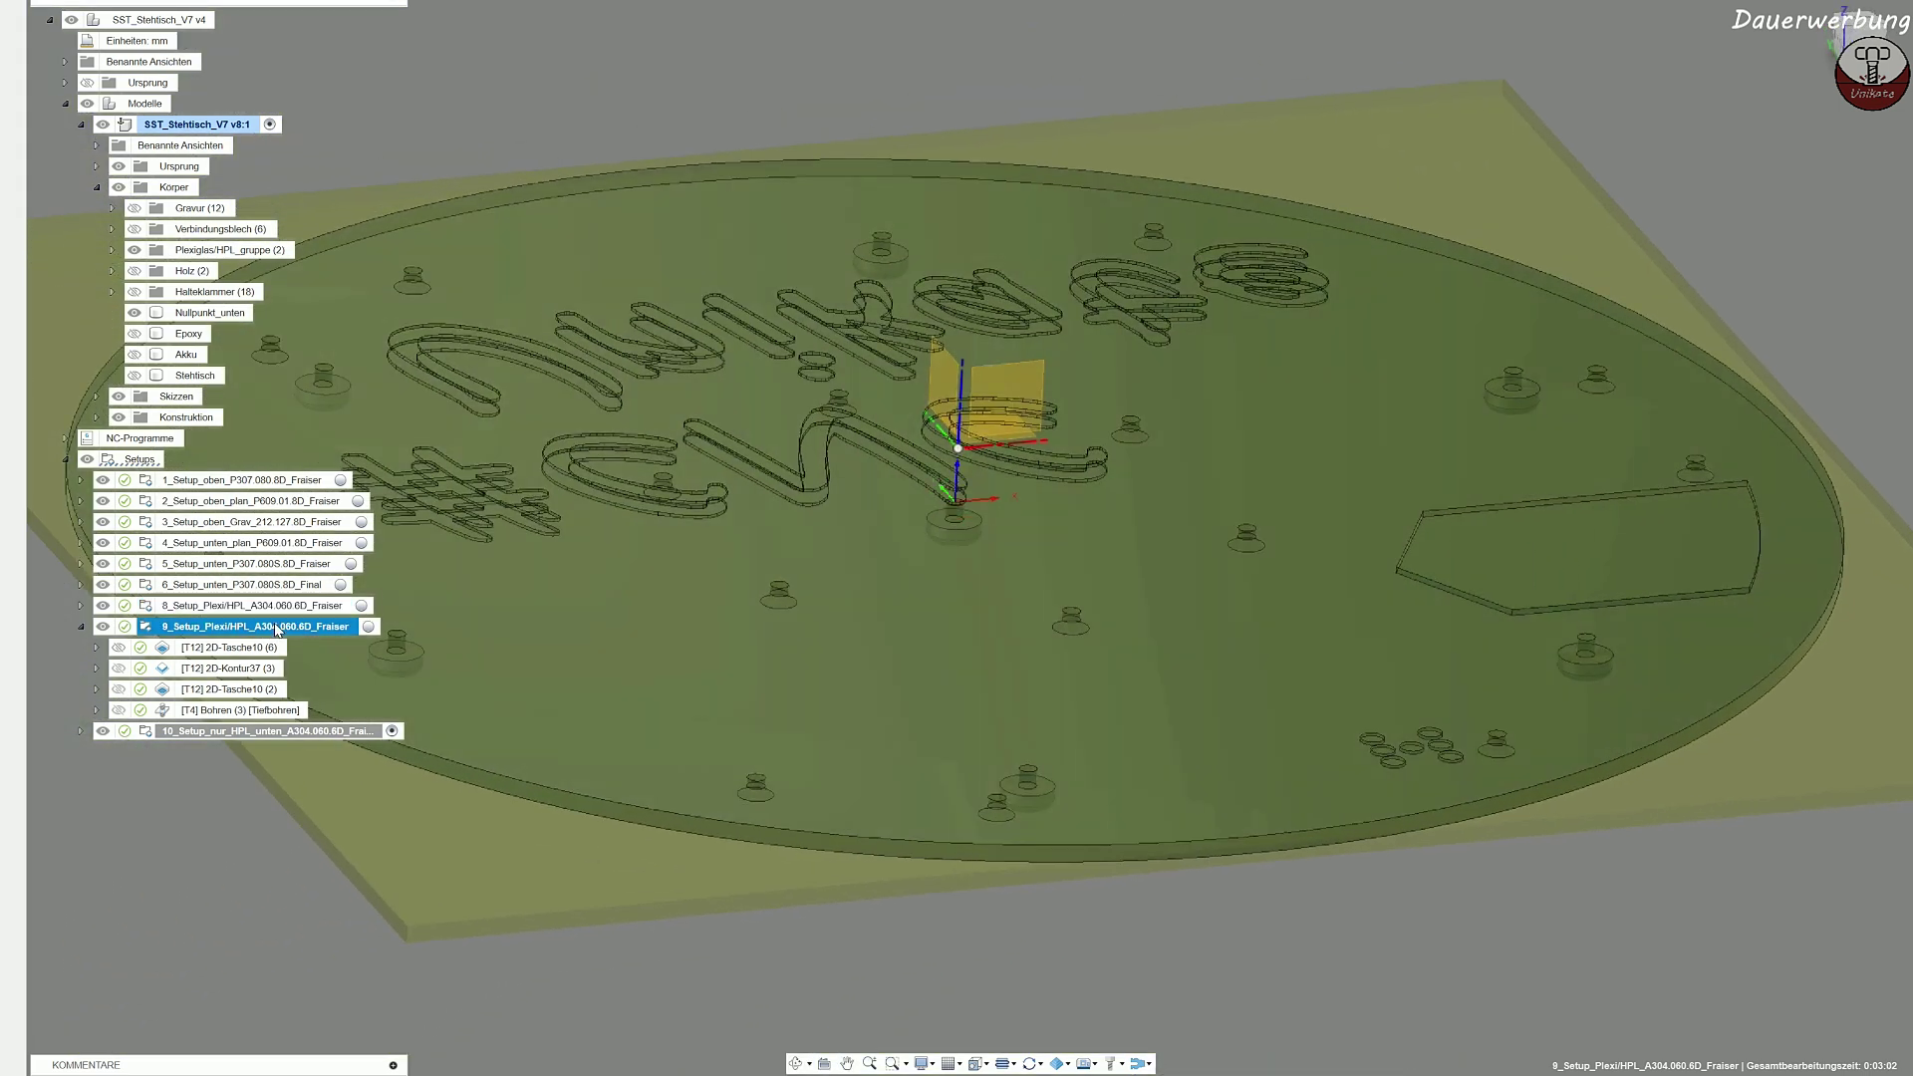
scroll(930, 835, "down", 5)
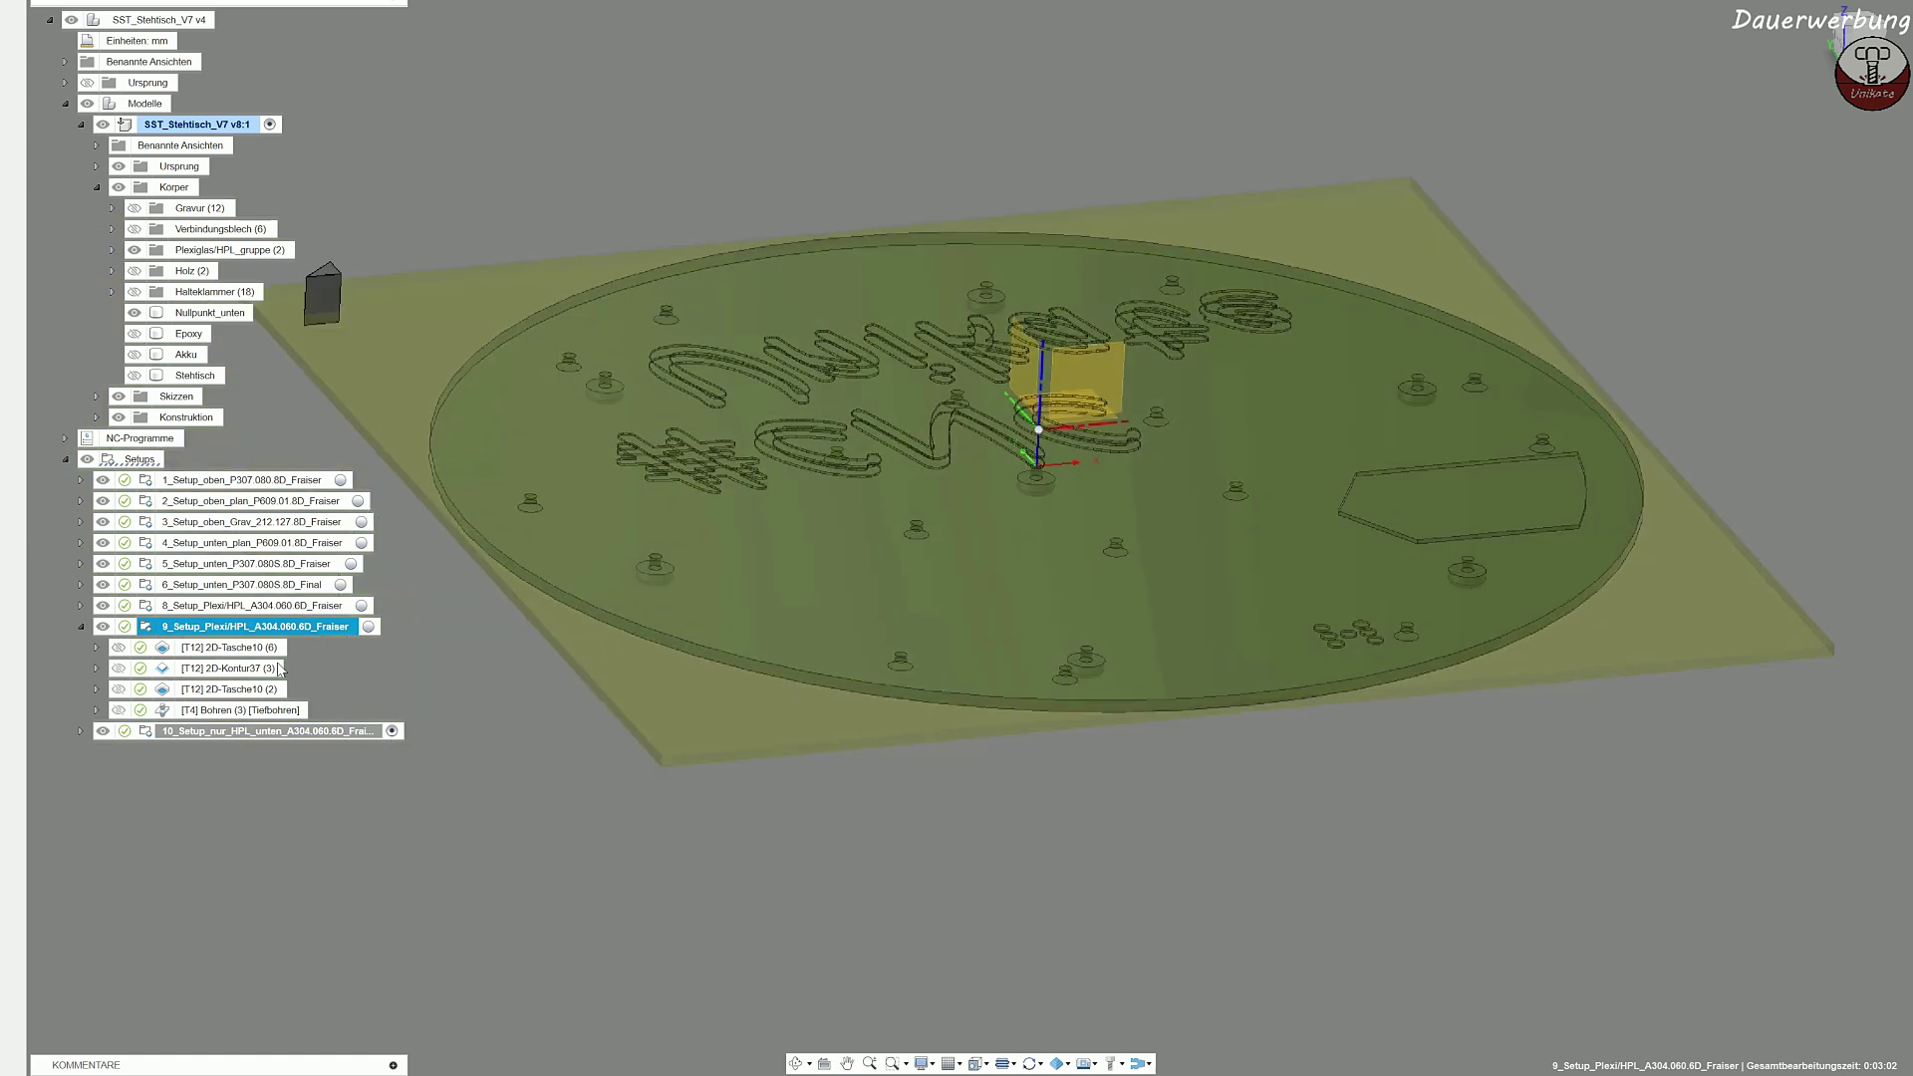
Step: Display setup 9's 2D-Tasche10 (6), 2D-Kontur37 (3) and 2D-Tasche10 (2) toolpaths one after another
left_click(230, 648)
middle_click_drag(1221, 697, 1233, 799, "shift")
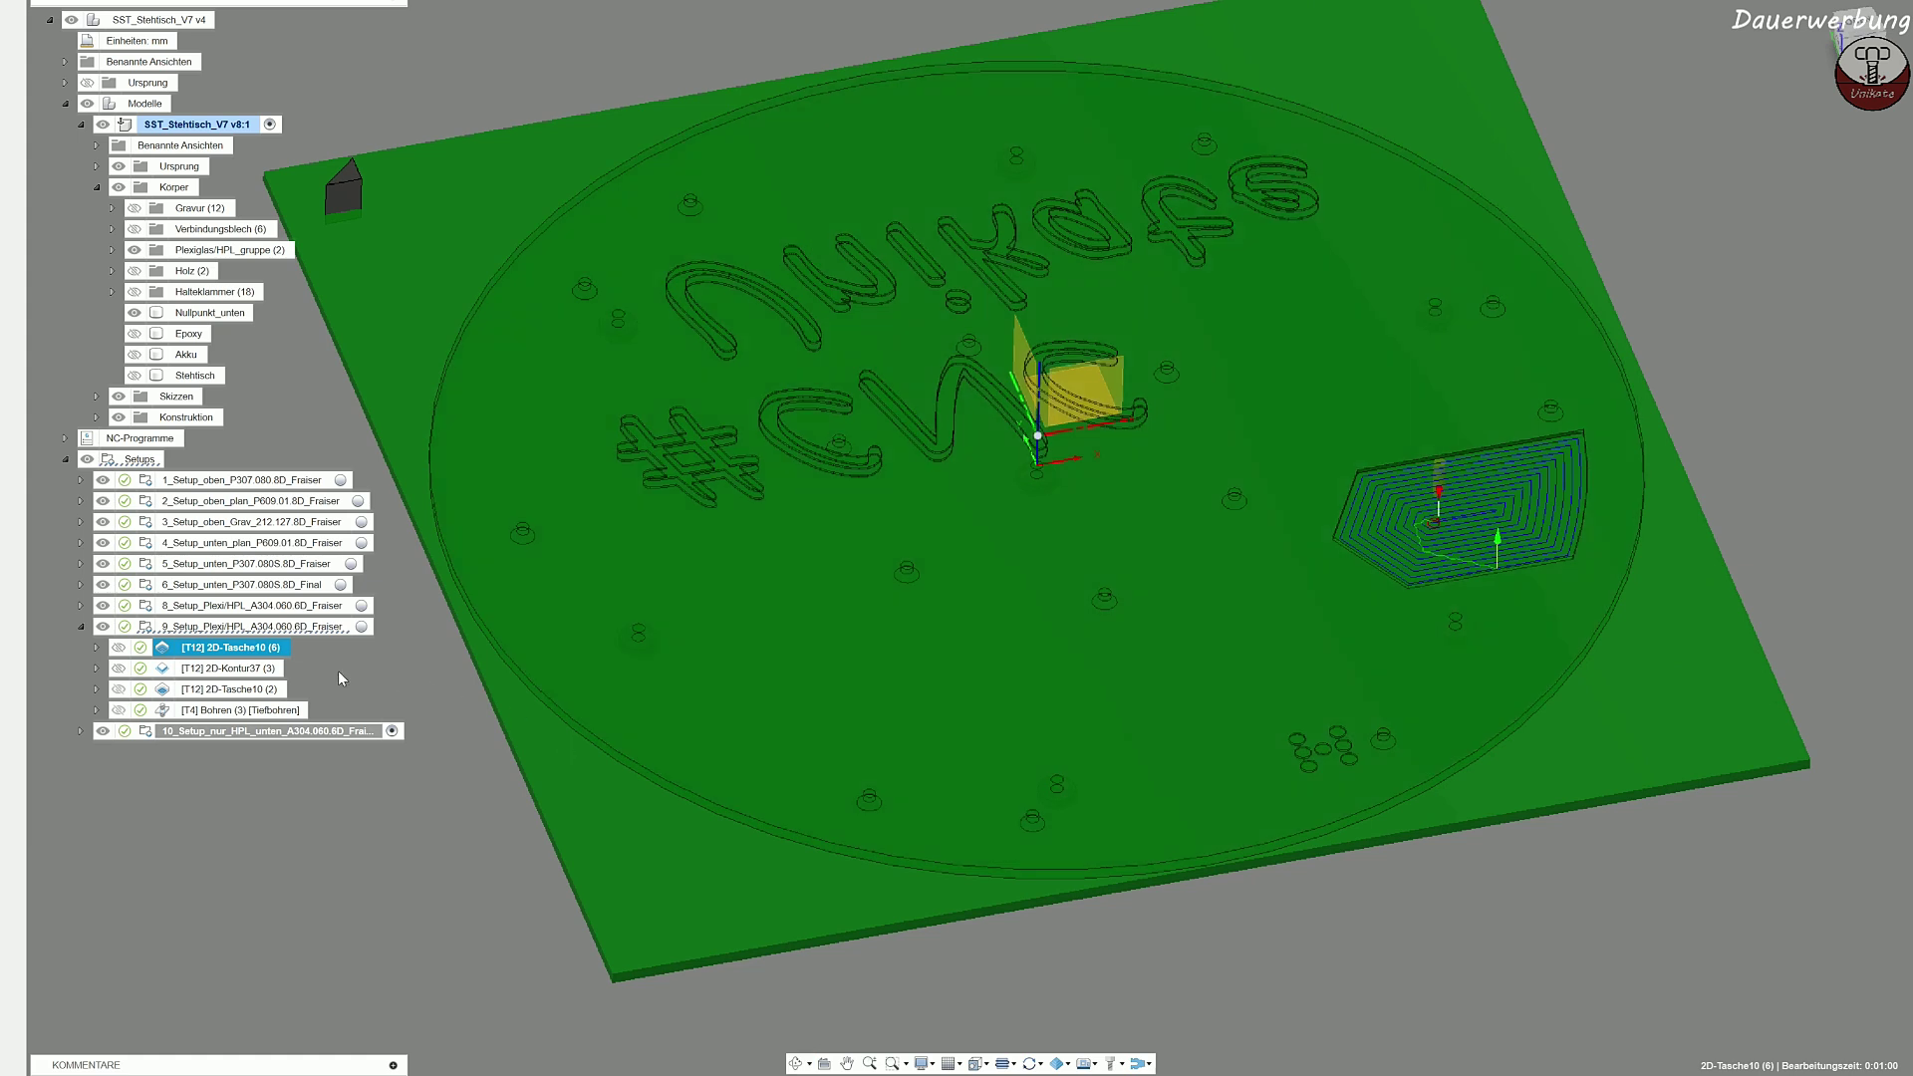
left_click(250, 669)
left_click(245, 689)
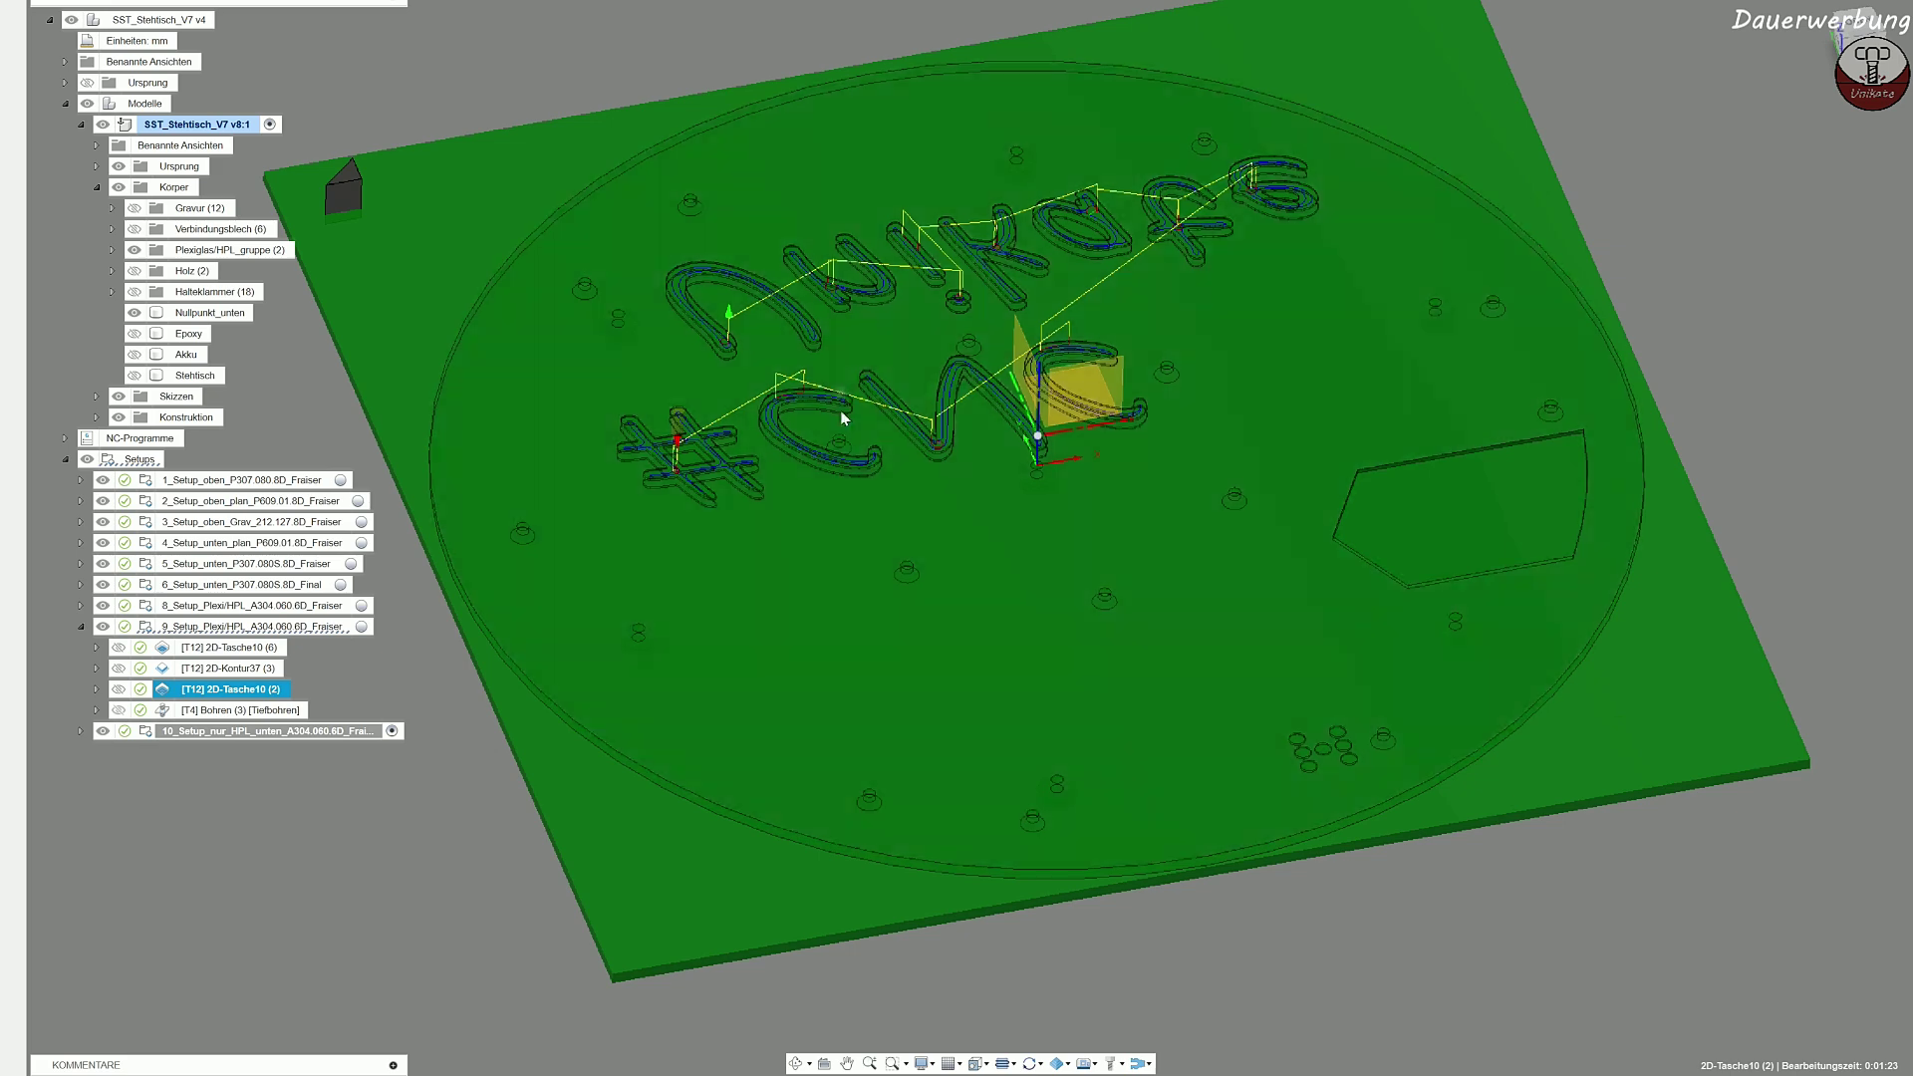
Step: Examine the #CNC Unikate engraving toolpath from both sides of the plate, and display the Bohren (3) drilling toolpath
middle_click_drag(838, 390, 994, 464, "shift")
middle_click_drag(1094, 679, 910, 516, "shift")
middle_click_drag(1271, 745, 889, 181, "shift")
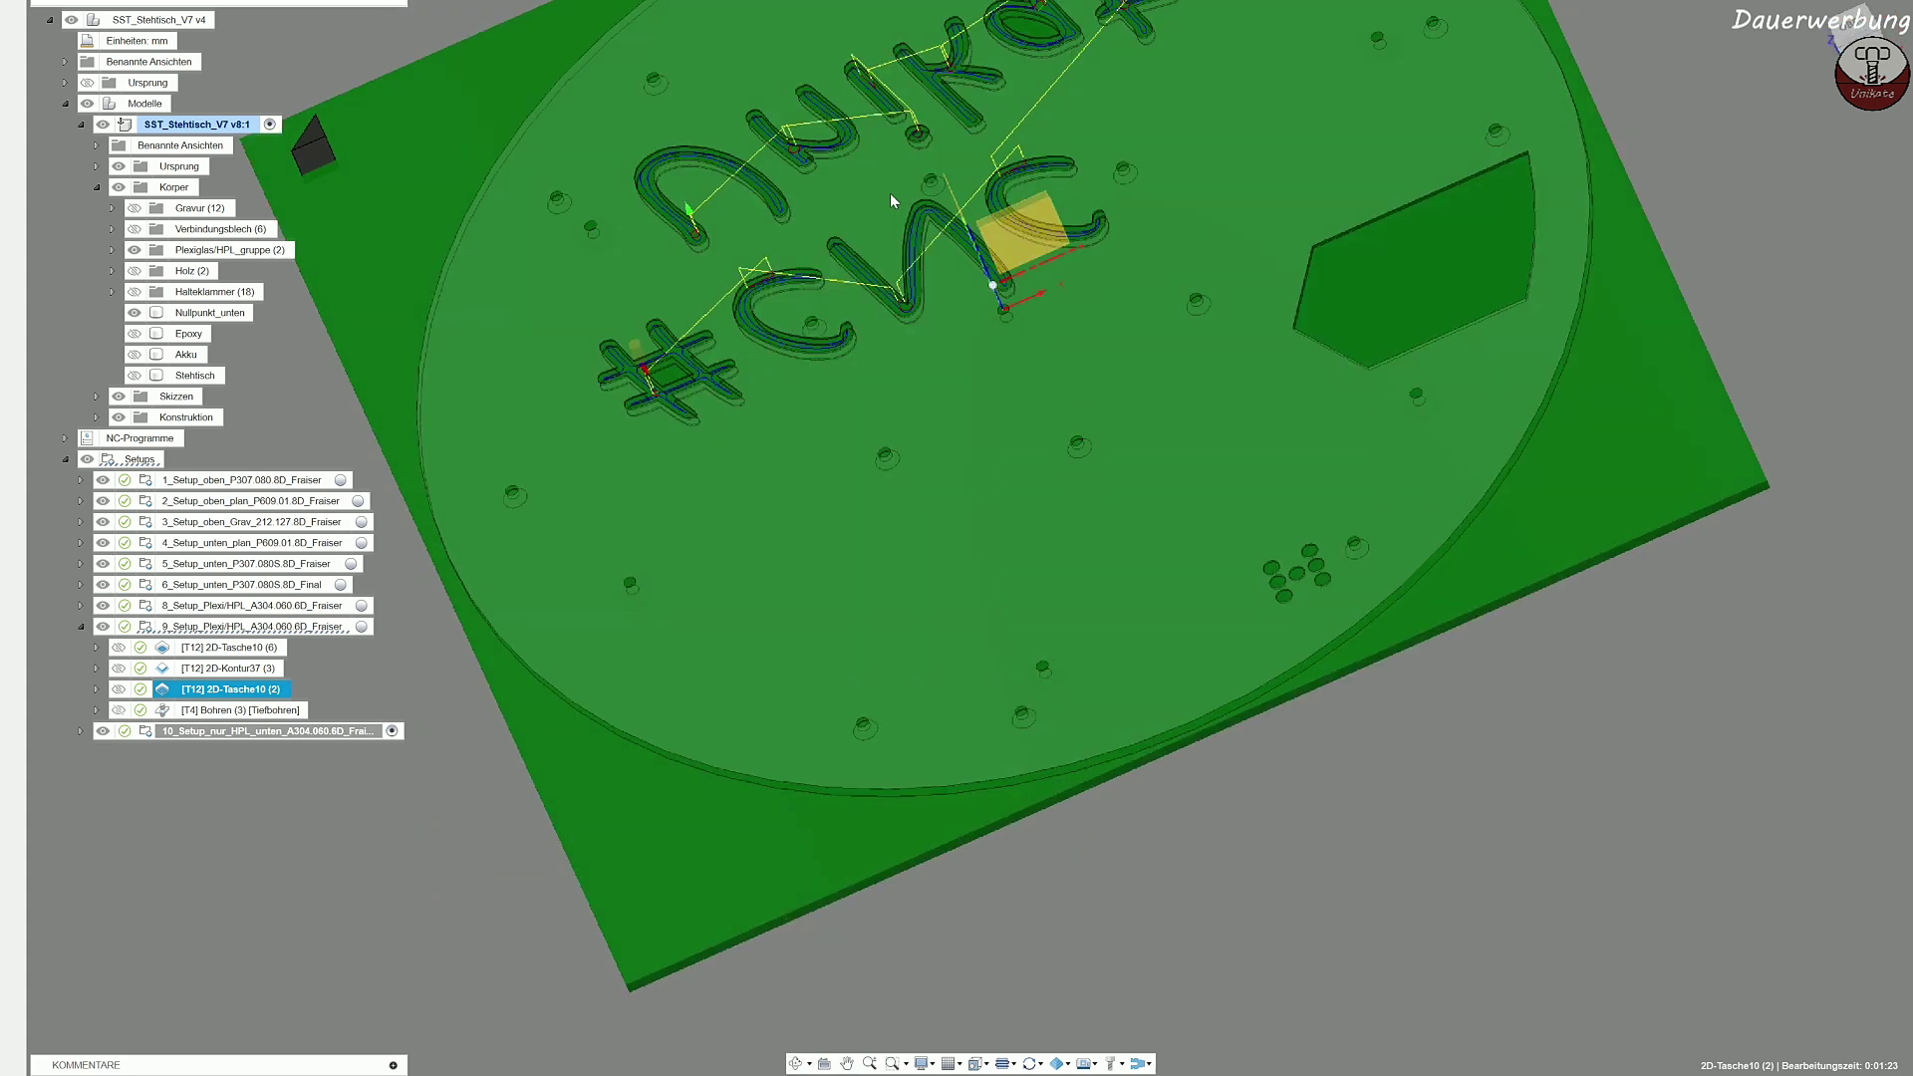
mouse_move(1024, 490)
middle_mouse_down("shift")
mouse_move(1046, 692)
mouse_move(882, 211)
middle_mouse_up("shift")
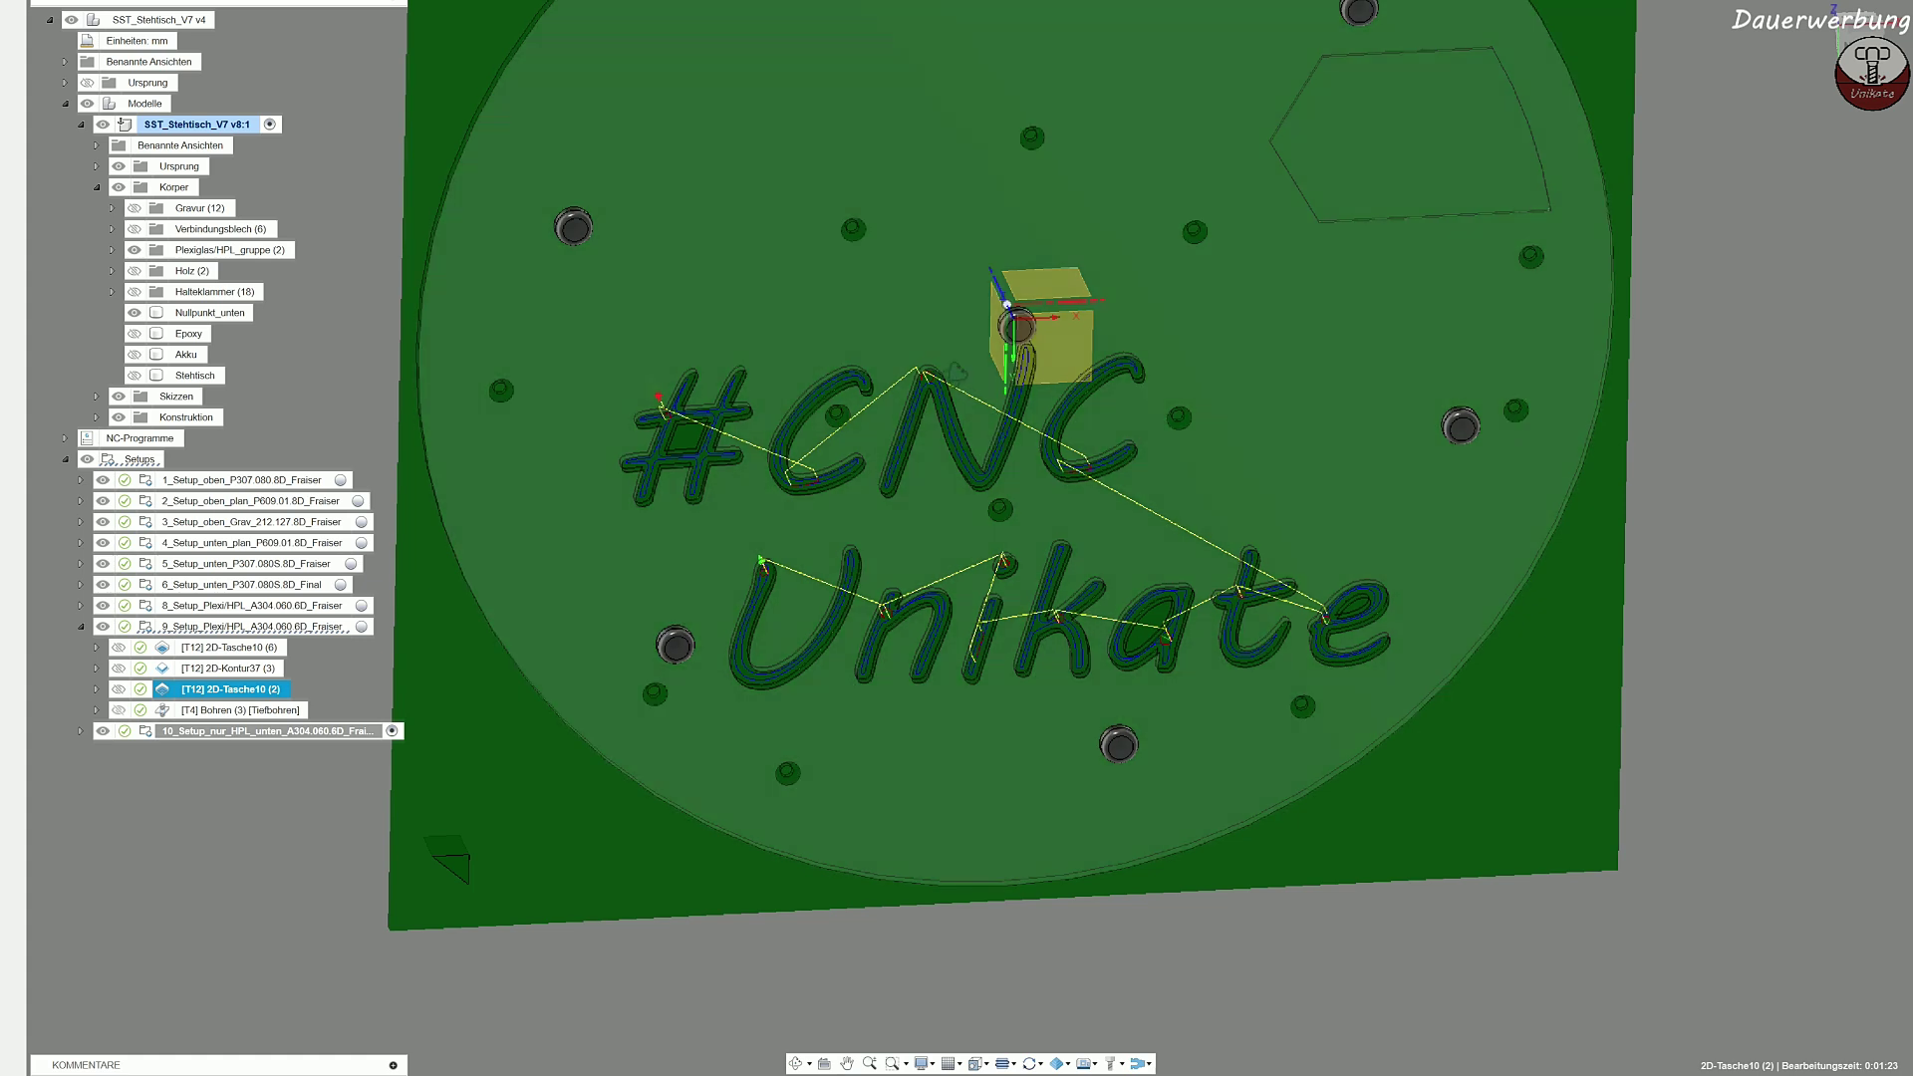
middle_click_drag(996, 428, 948, 512, "shift")
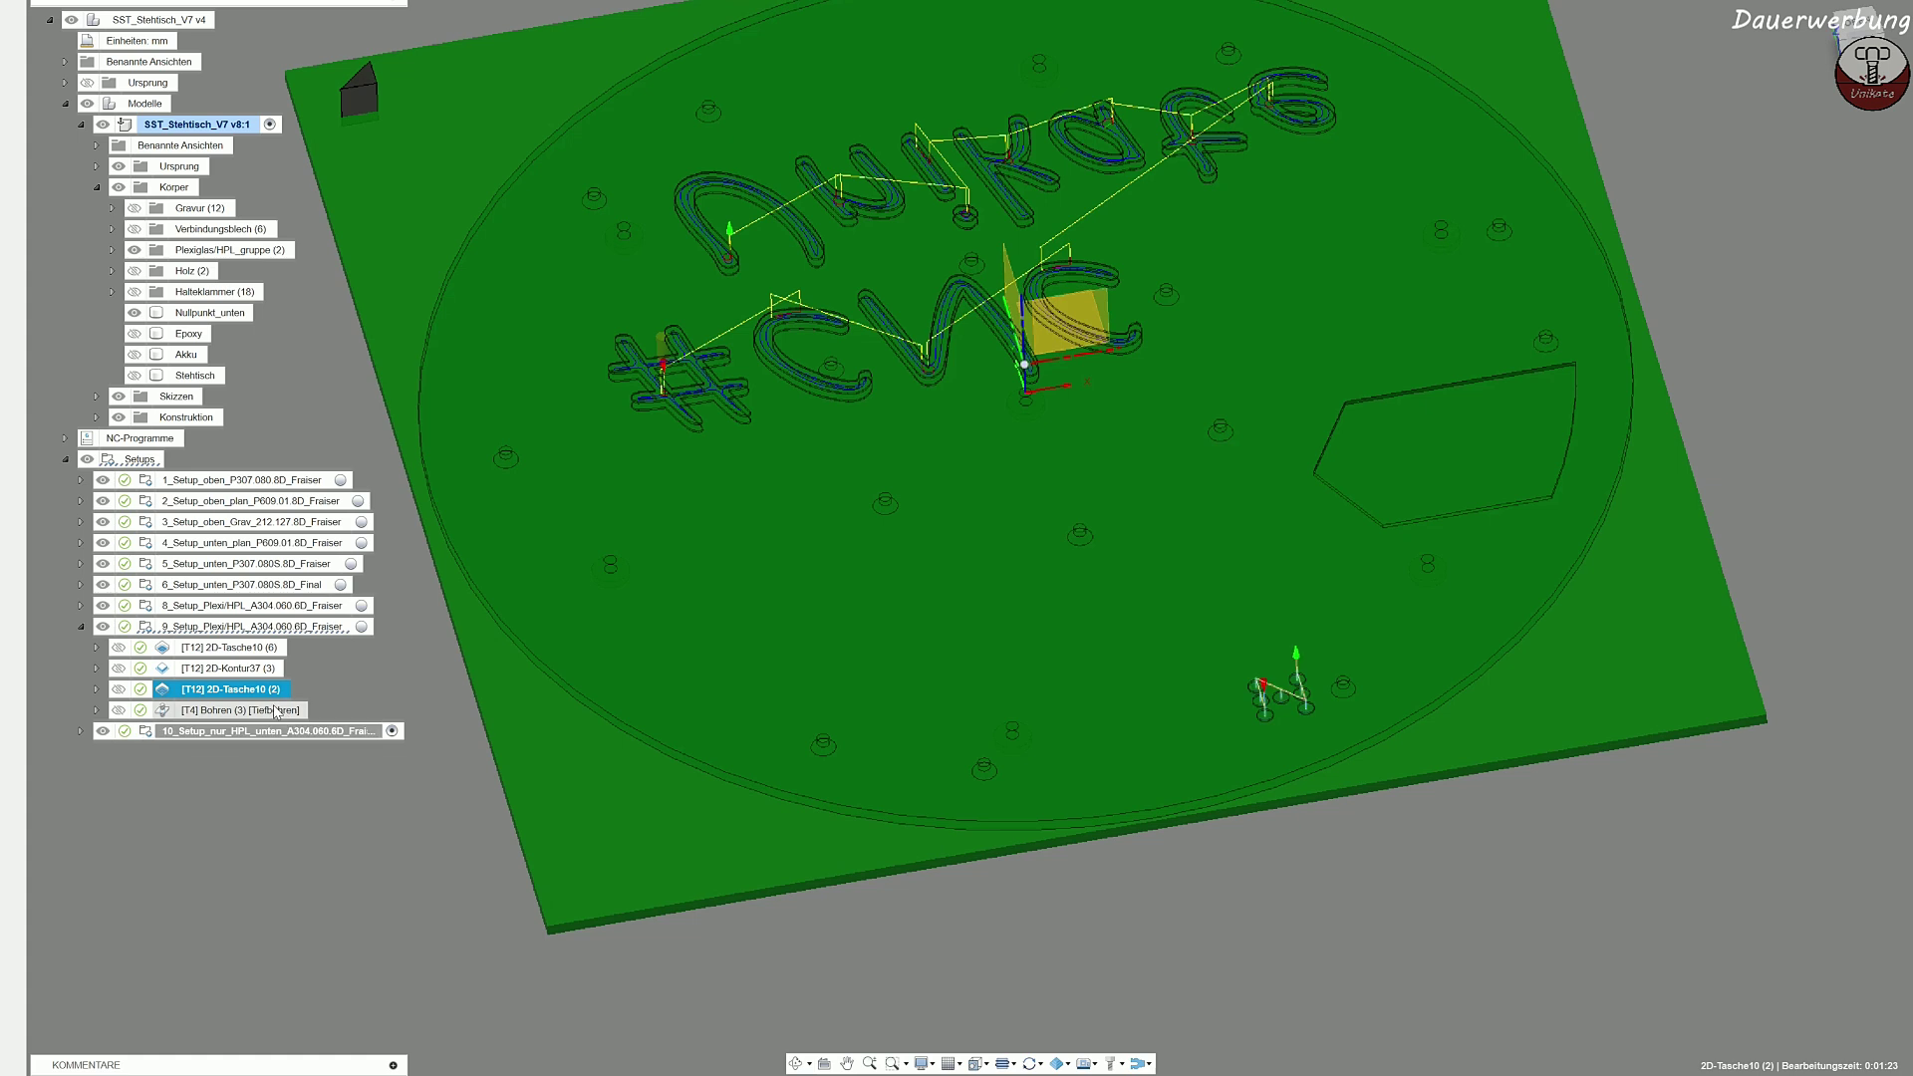
left_click(277, 710)
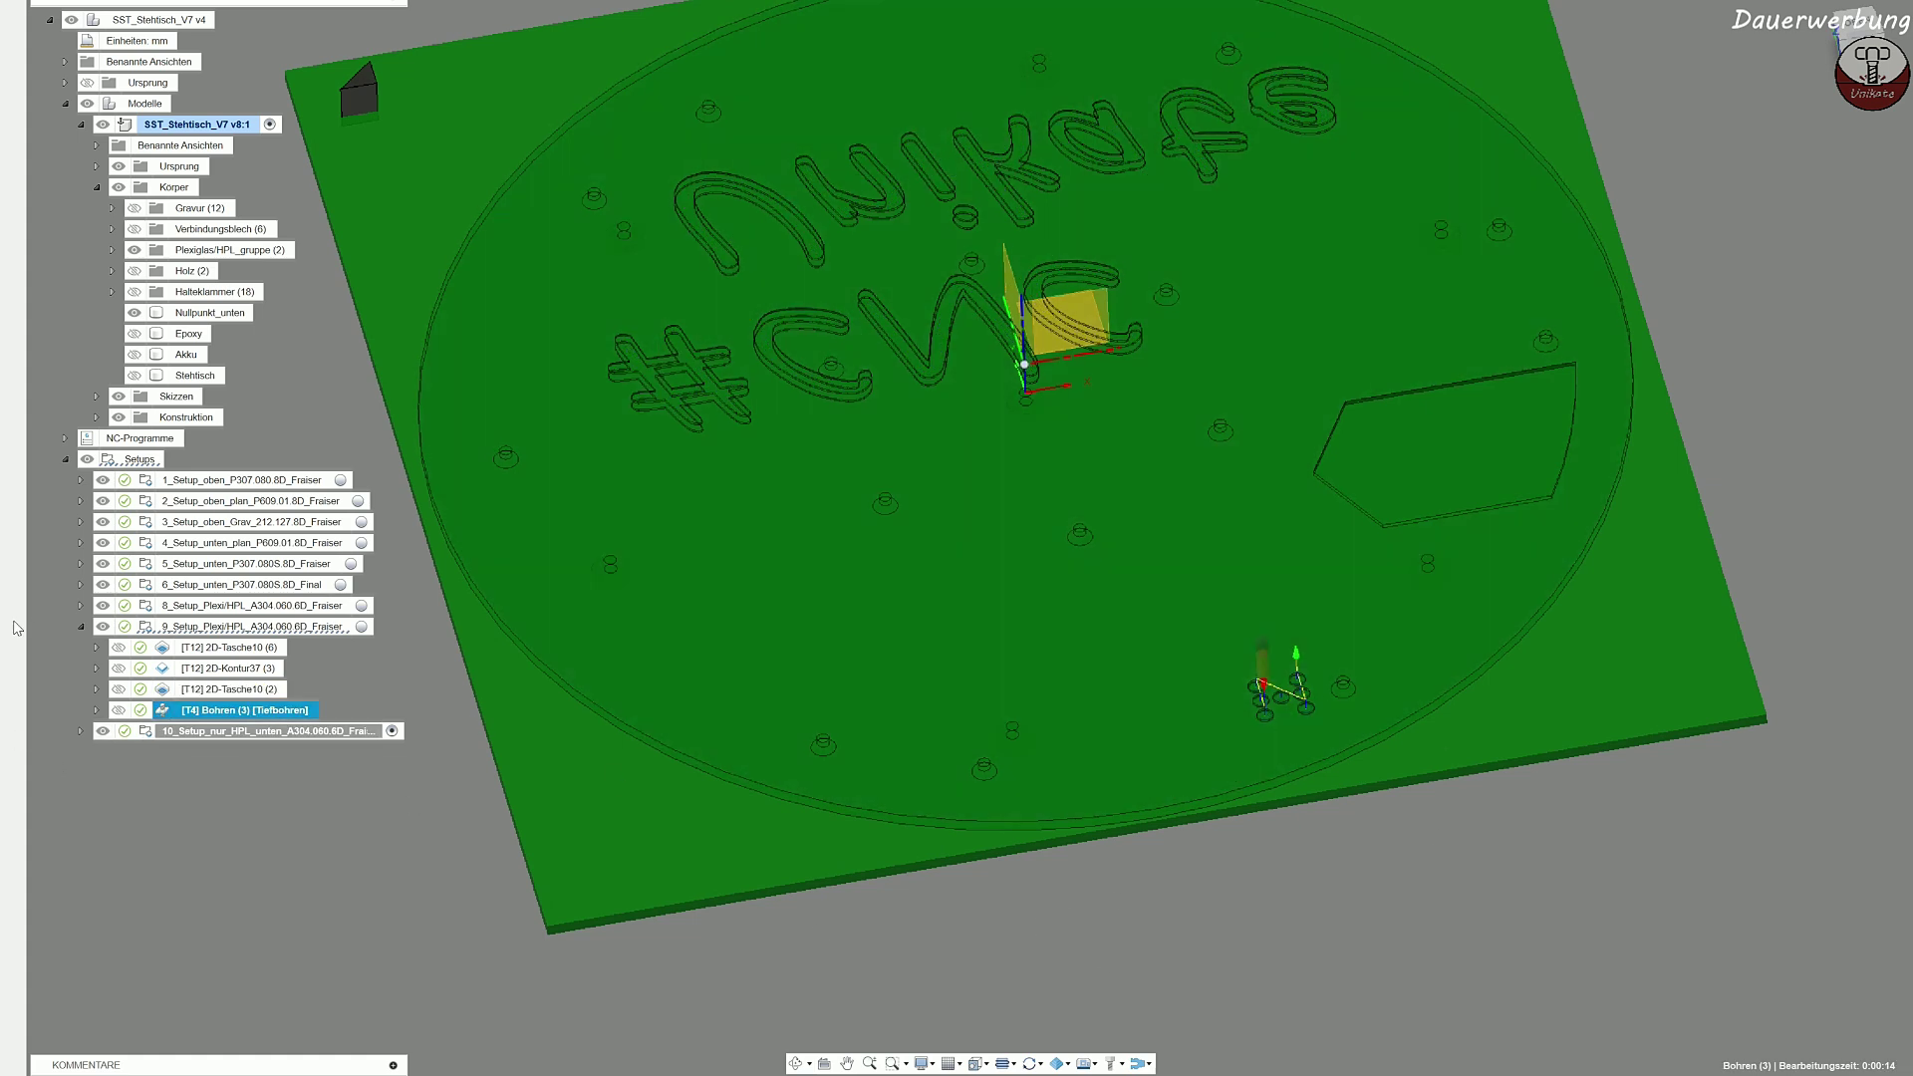
Step: Collapse setup 9, expand 10_Setup_nur_HPL_unten, and view its plate and stock straight on from the underside
left_click(80, 625)
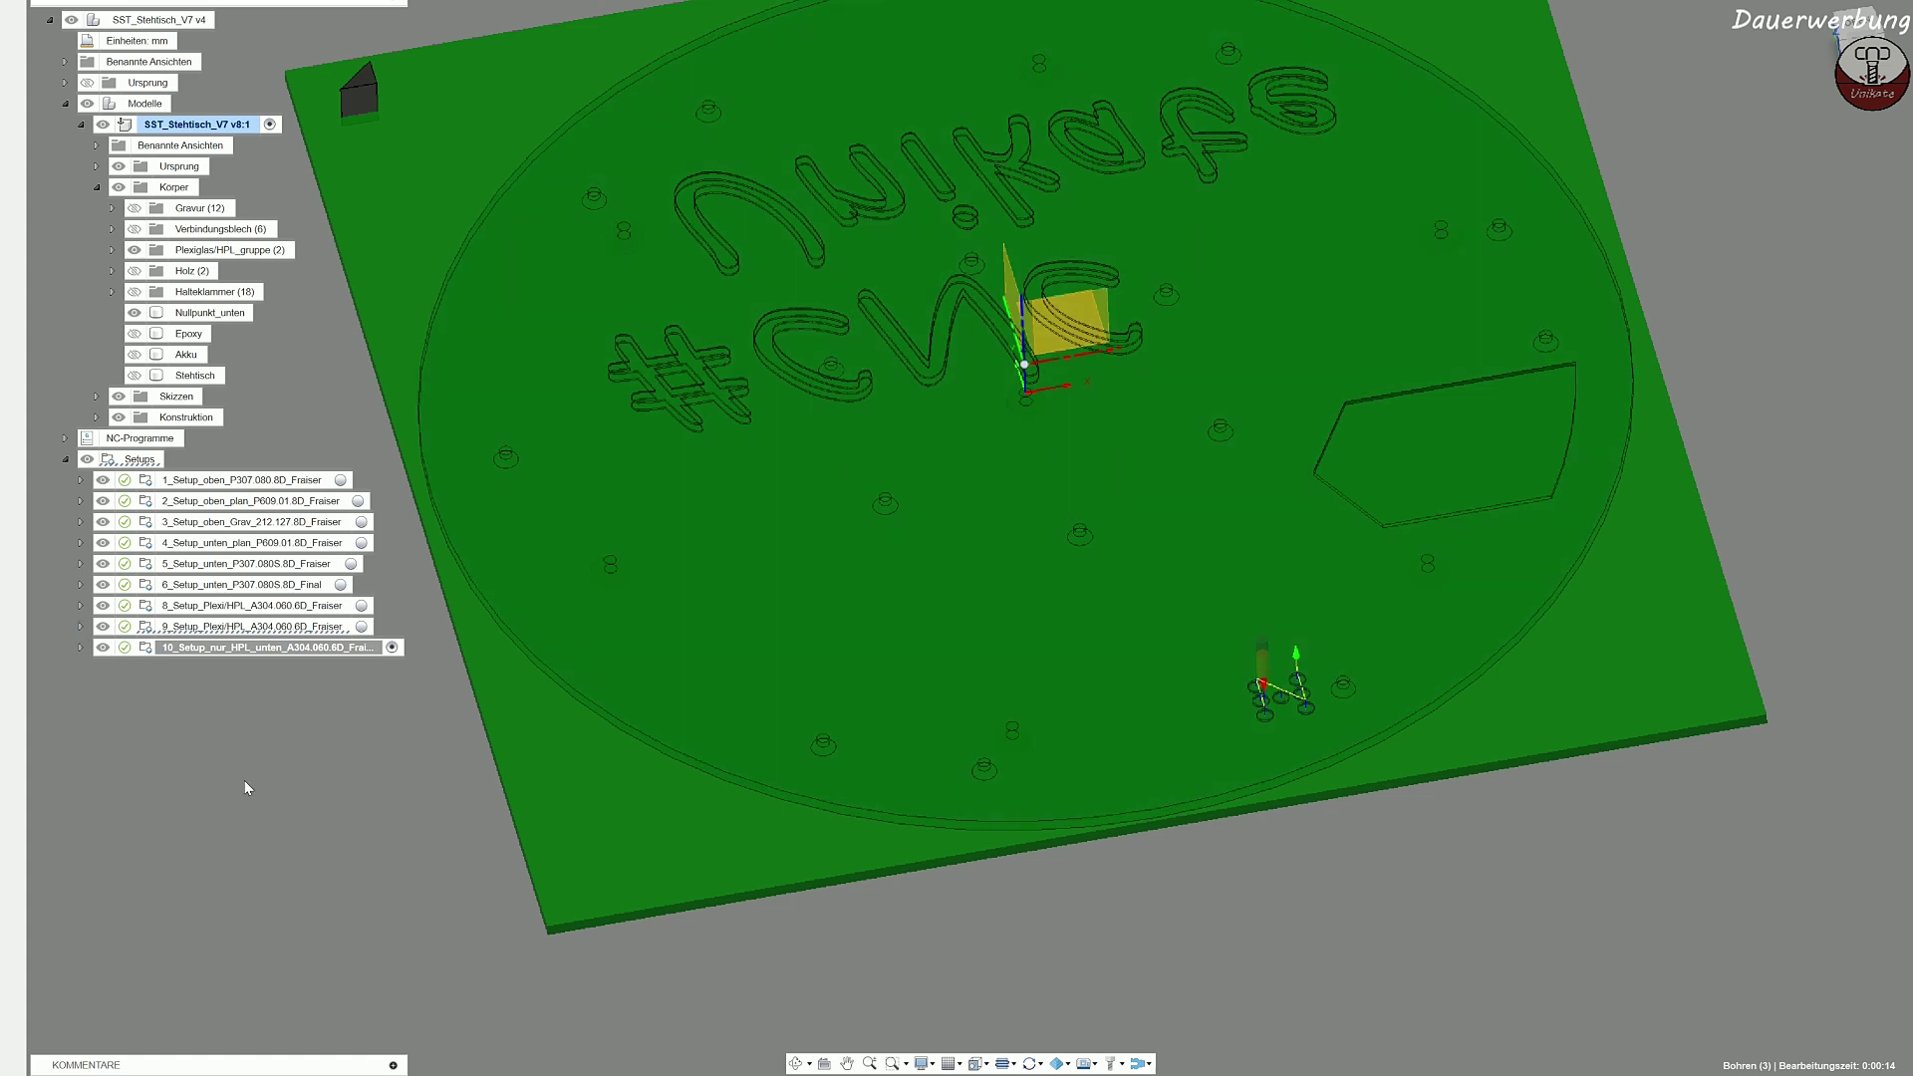
left_click(283, 646)
left_click(80, 649)
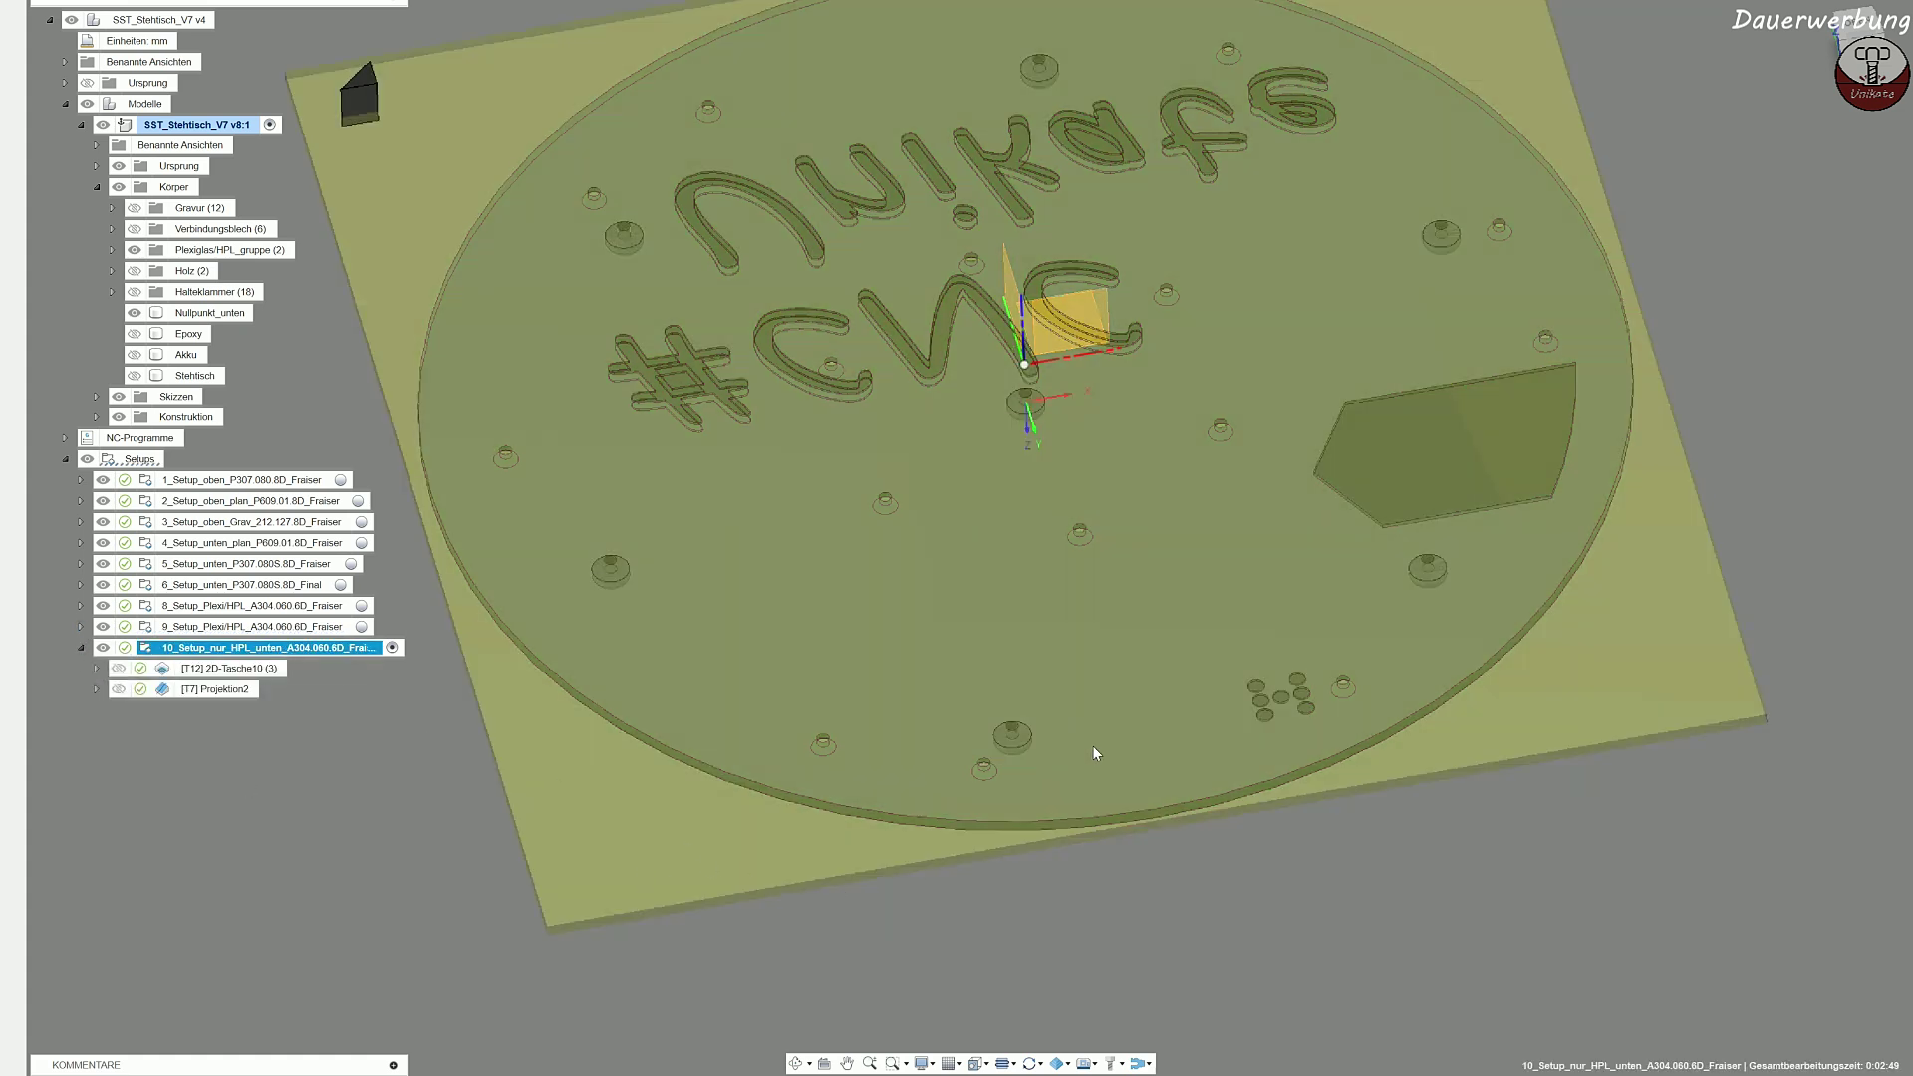
middle_click_drag(1173, 762, 1179, 593)
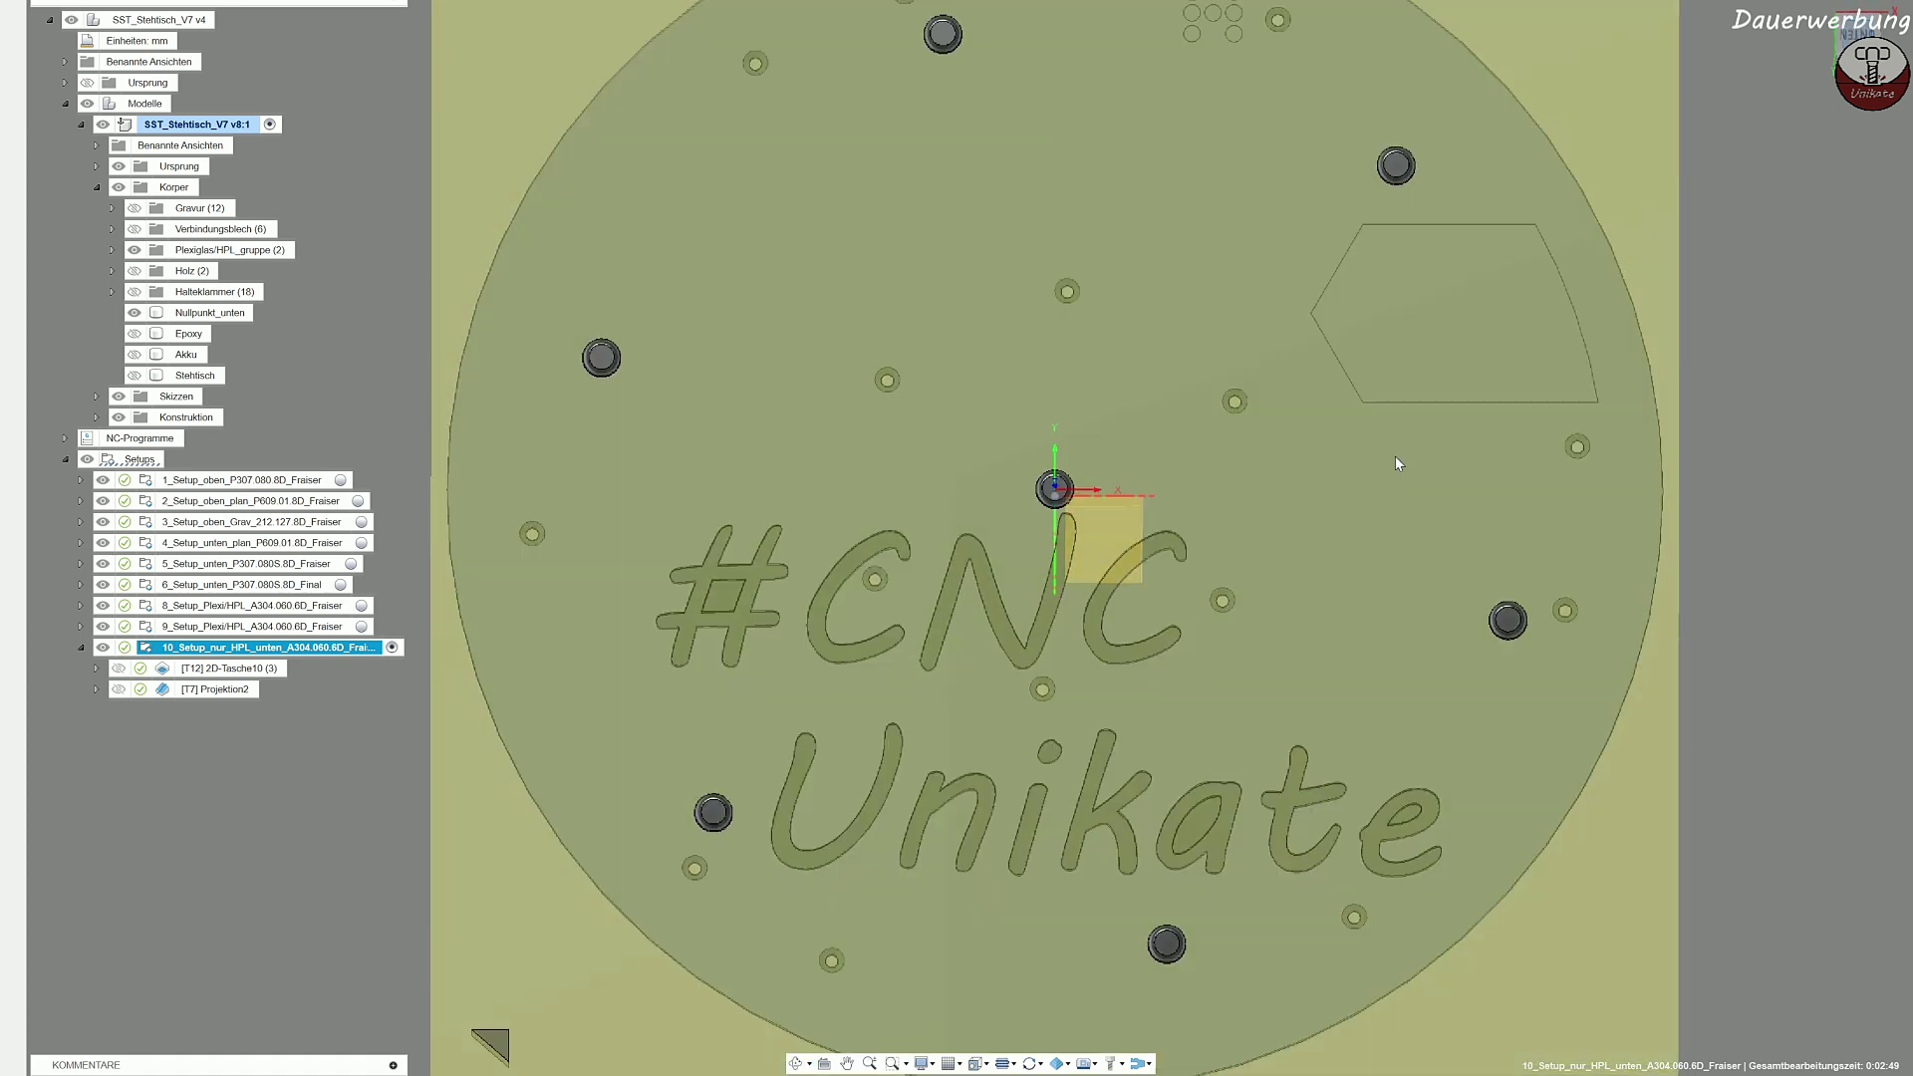
middle_click_drag(1270, 419, 1068, 480)
scroll(1100, 262, "down", 2)
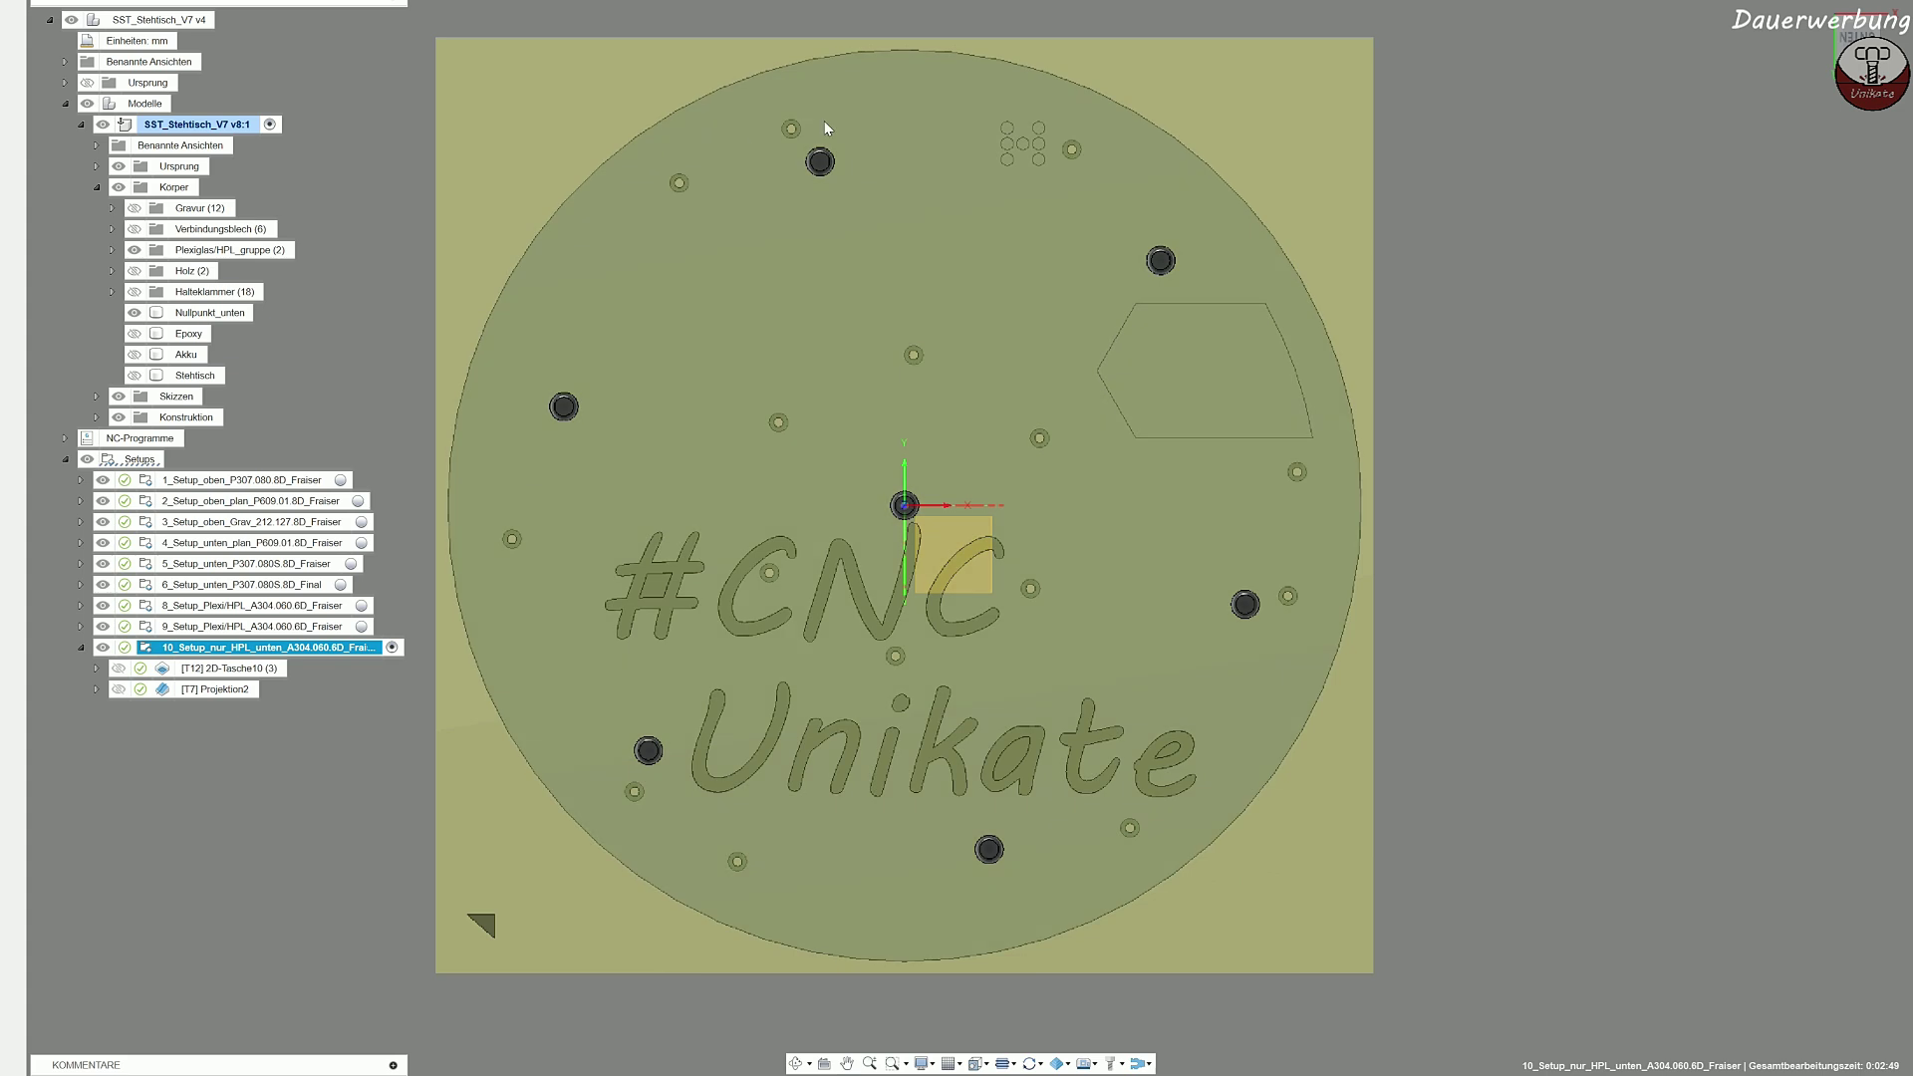
middle_click_drag(354, 857, 442, 858)
Step: Display the 2D-Tasche10 (3) engraving toolpath of setup 10, clear the selection and view the plate at an angle
left_click(237, 688)
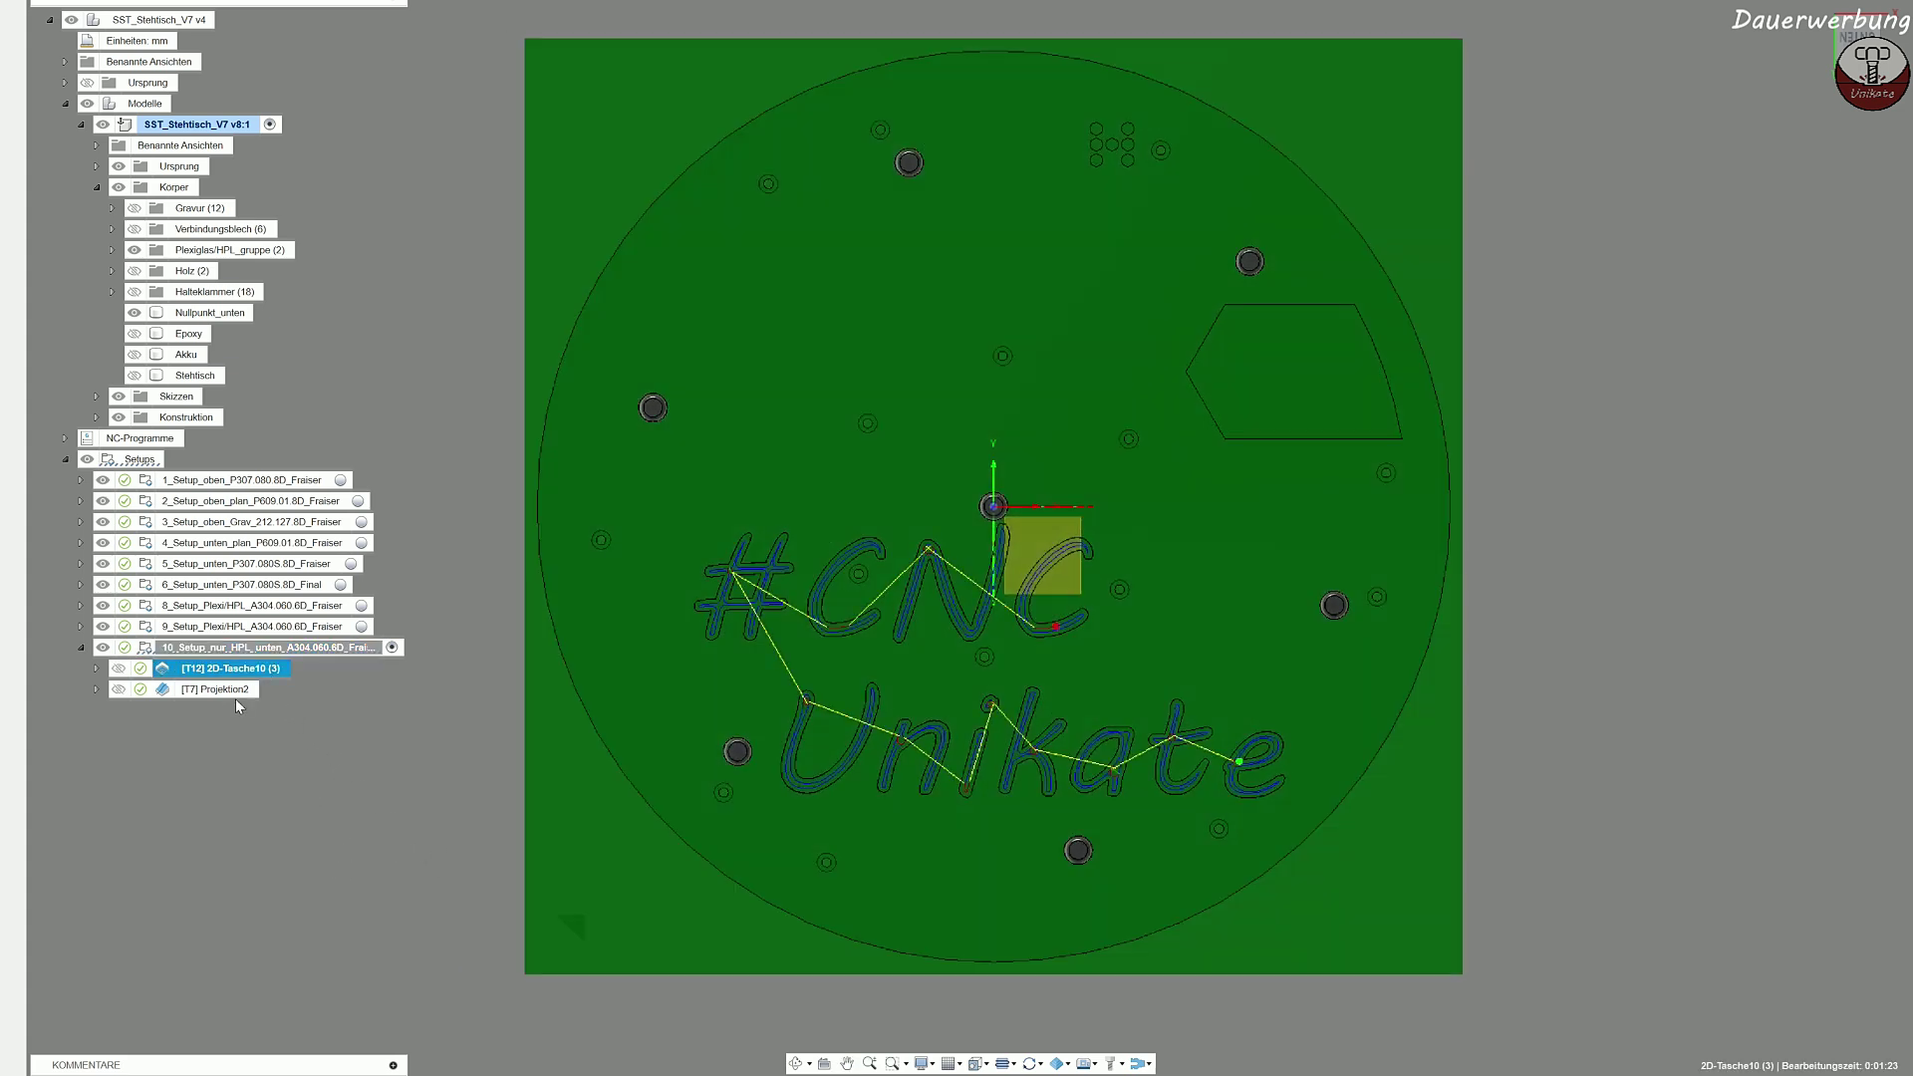
left_click(576, 970)
middle_click_drag(576, 924, 678, 826, "shift")
Step: Show the Holz group, the Epoxy, Akku and Stehtisch bodies, and the Halteklammer group
left_click(134, 271)
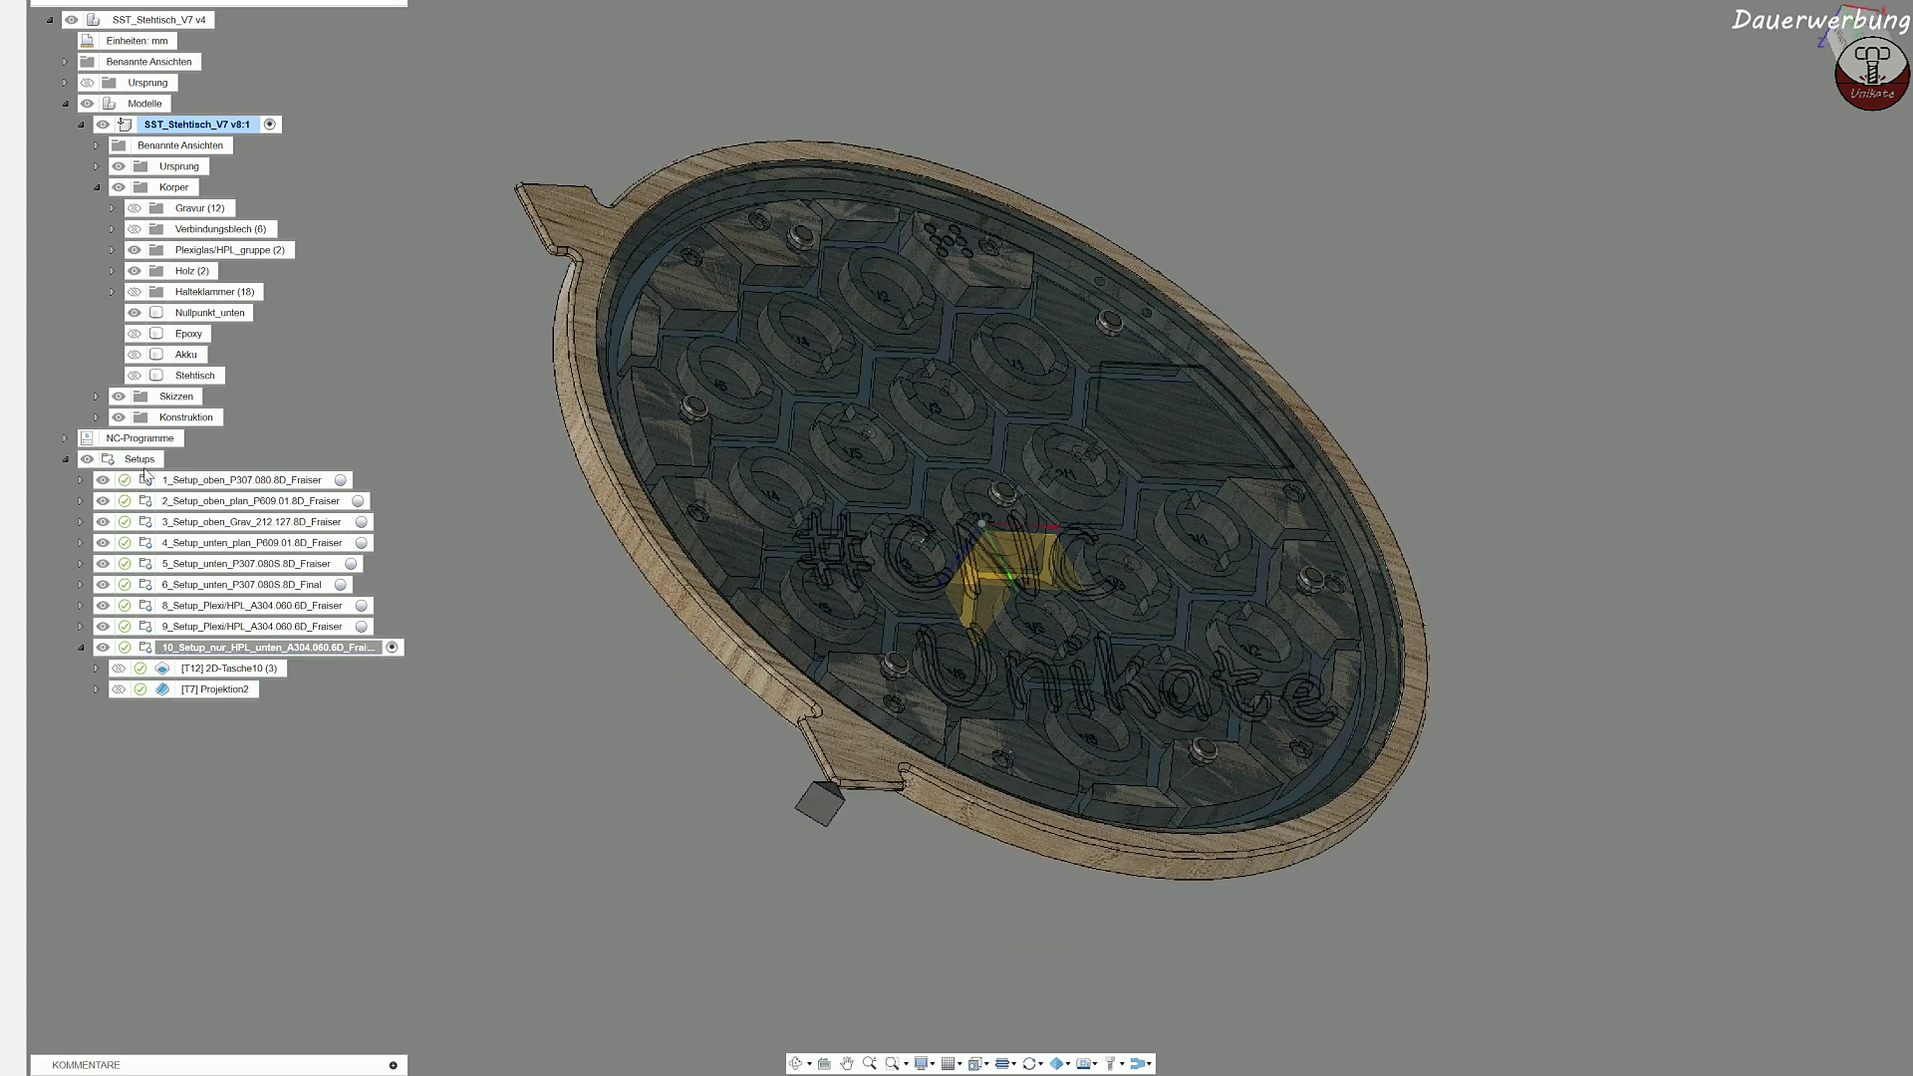
left_click(135, 334)
left_click(134, 355)
left_click(135, 376)
left_click(134, 291)
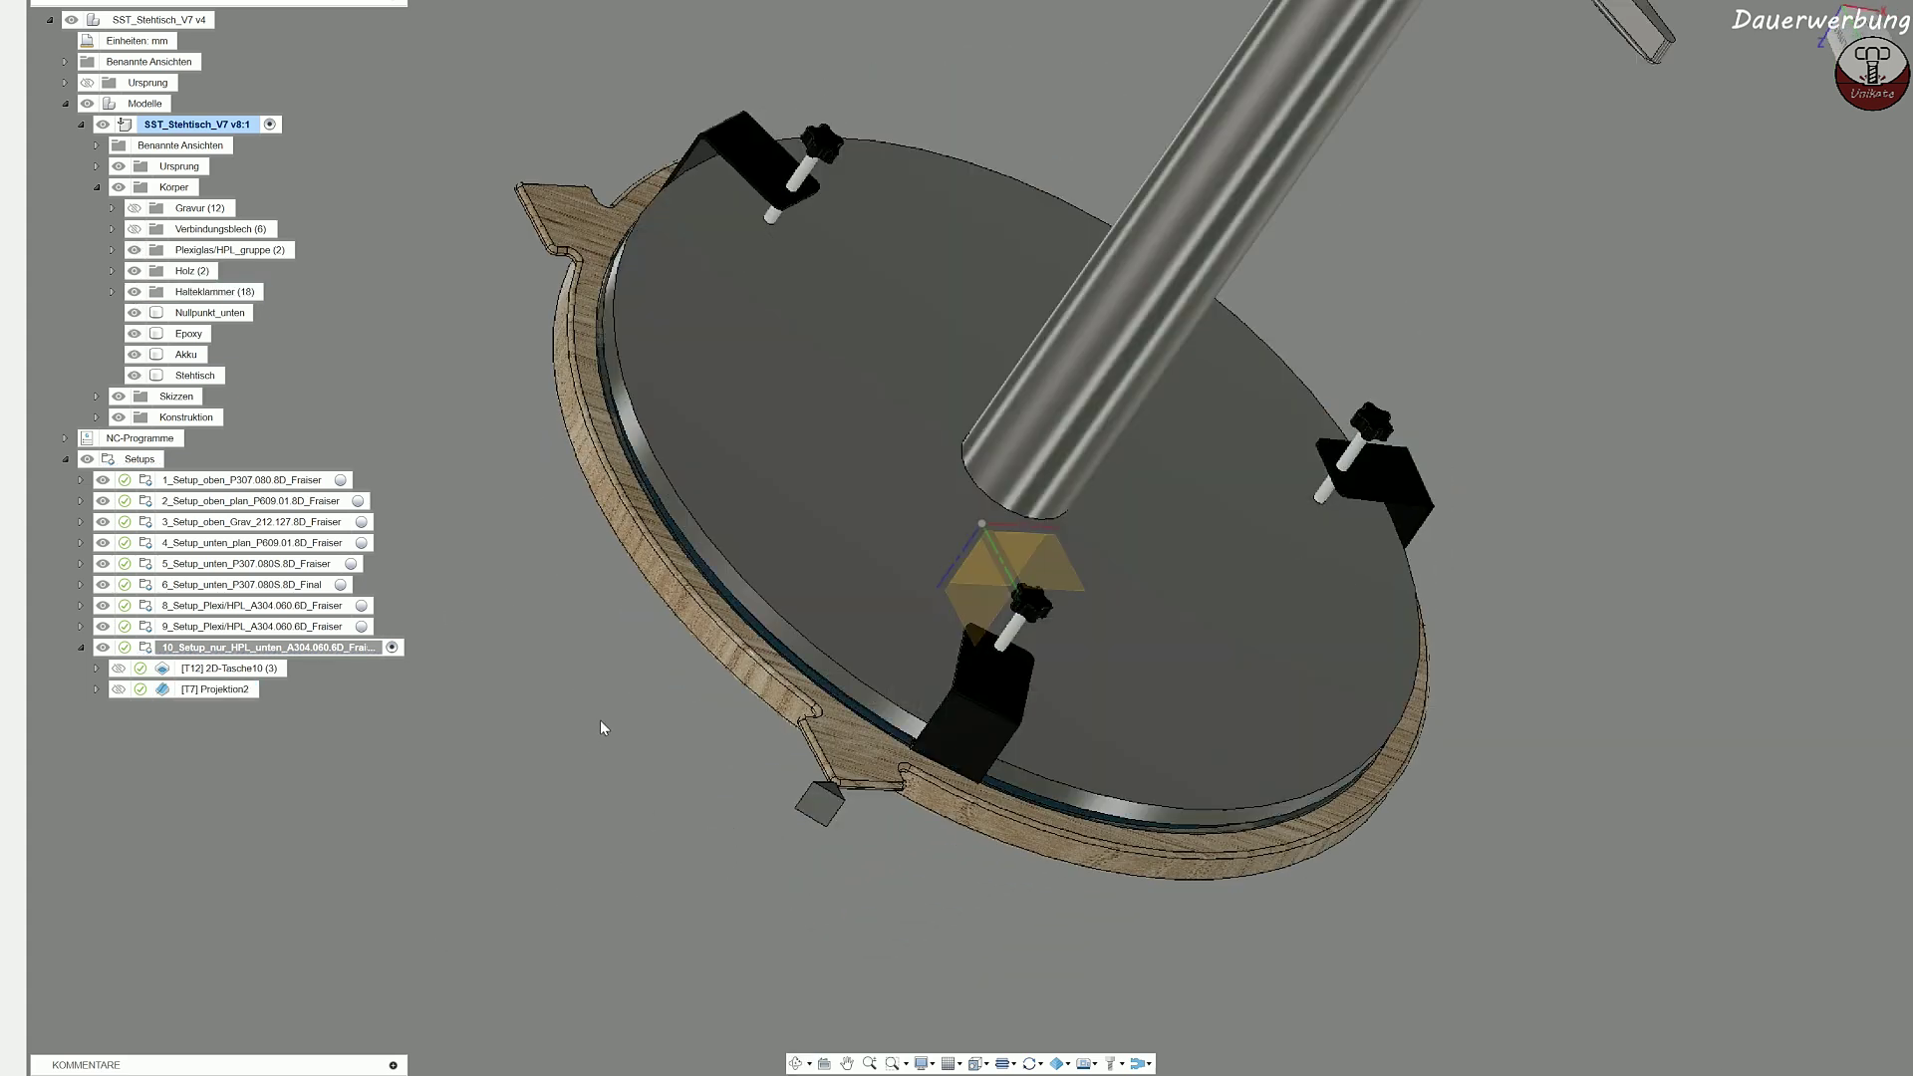
Step: Hide the Stehtisch body and select the top face of the flat strip beside one of the holding clamps
left_click(135, 375)
scroll(906, 637, "up", 5)
middle_click_drag(638, 60, 757, 739)
scroll(644, 697, "up", 3)
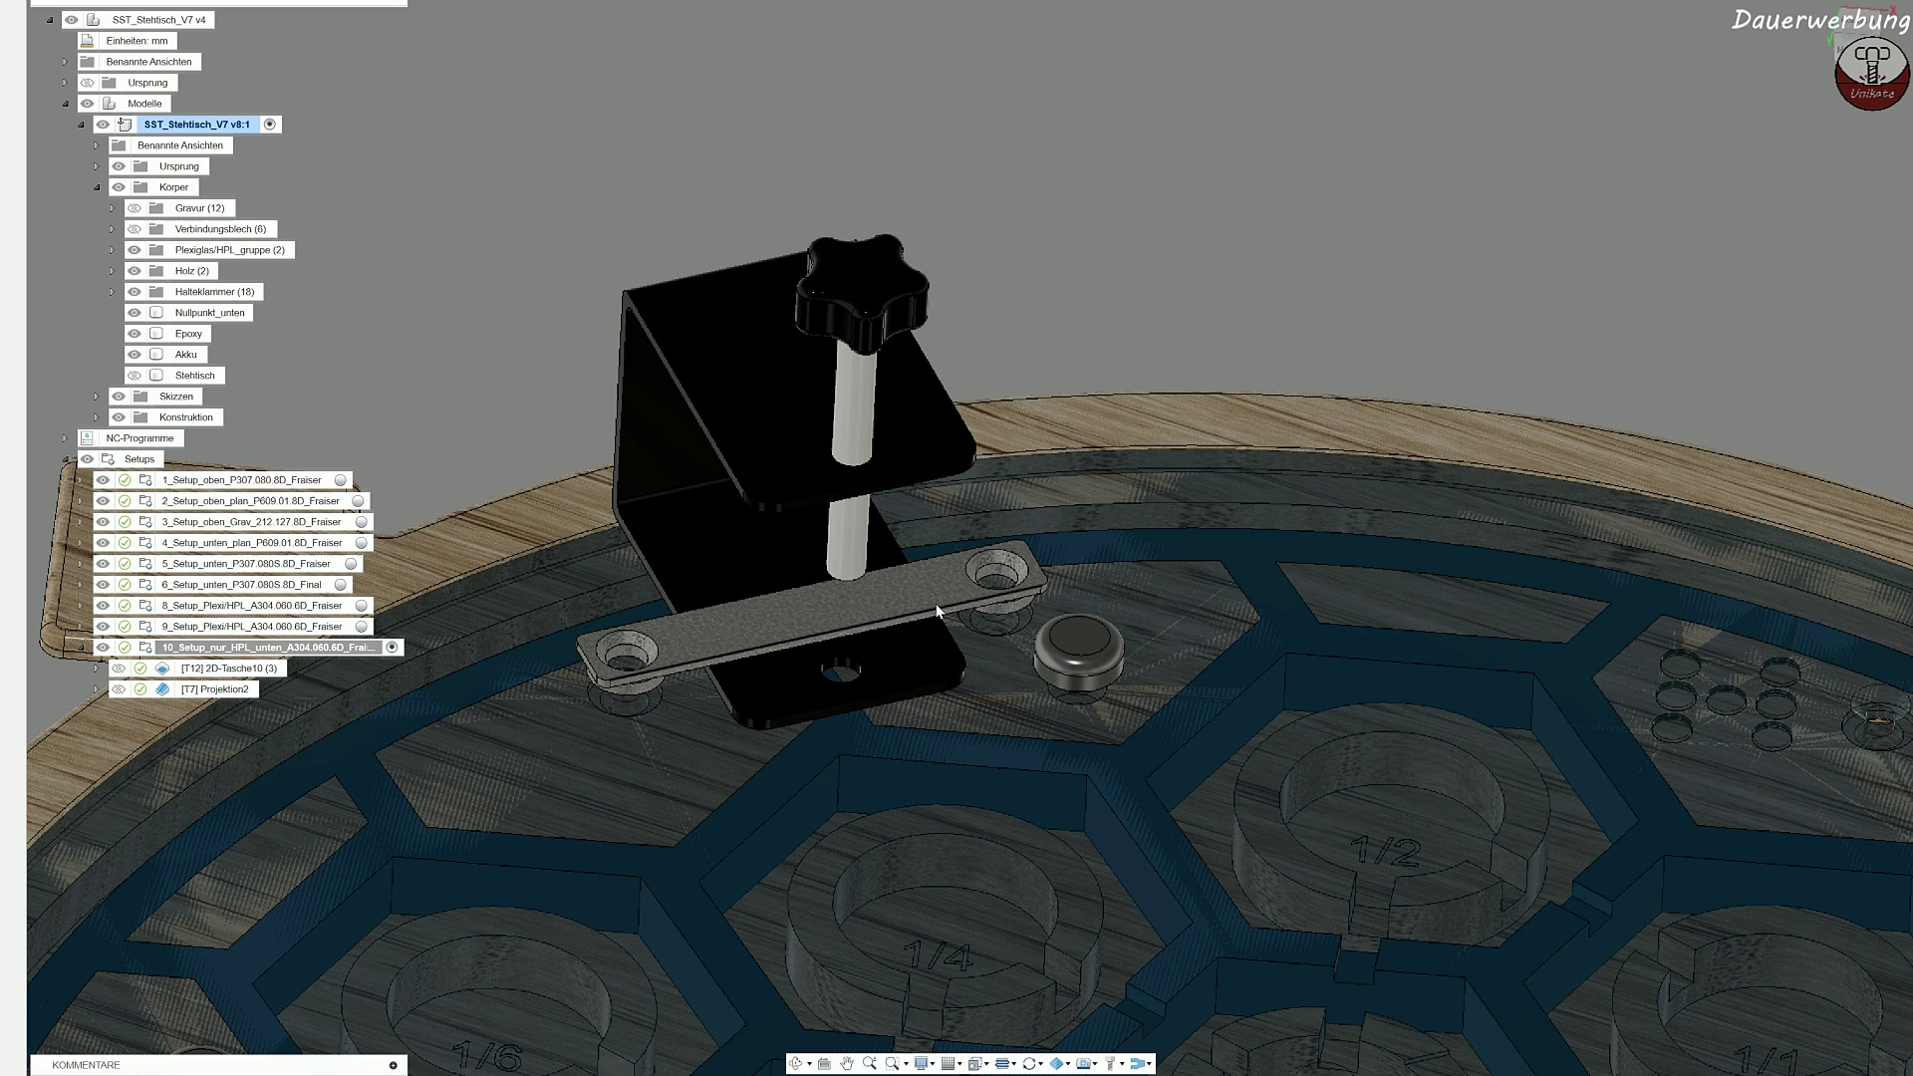
left_click(833, 643)
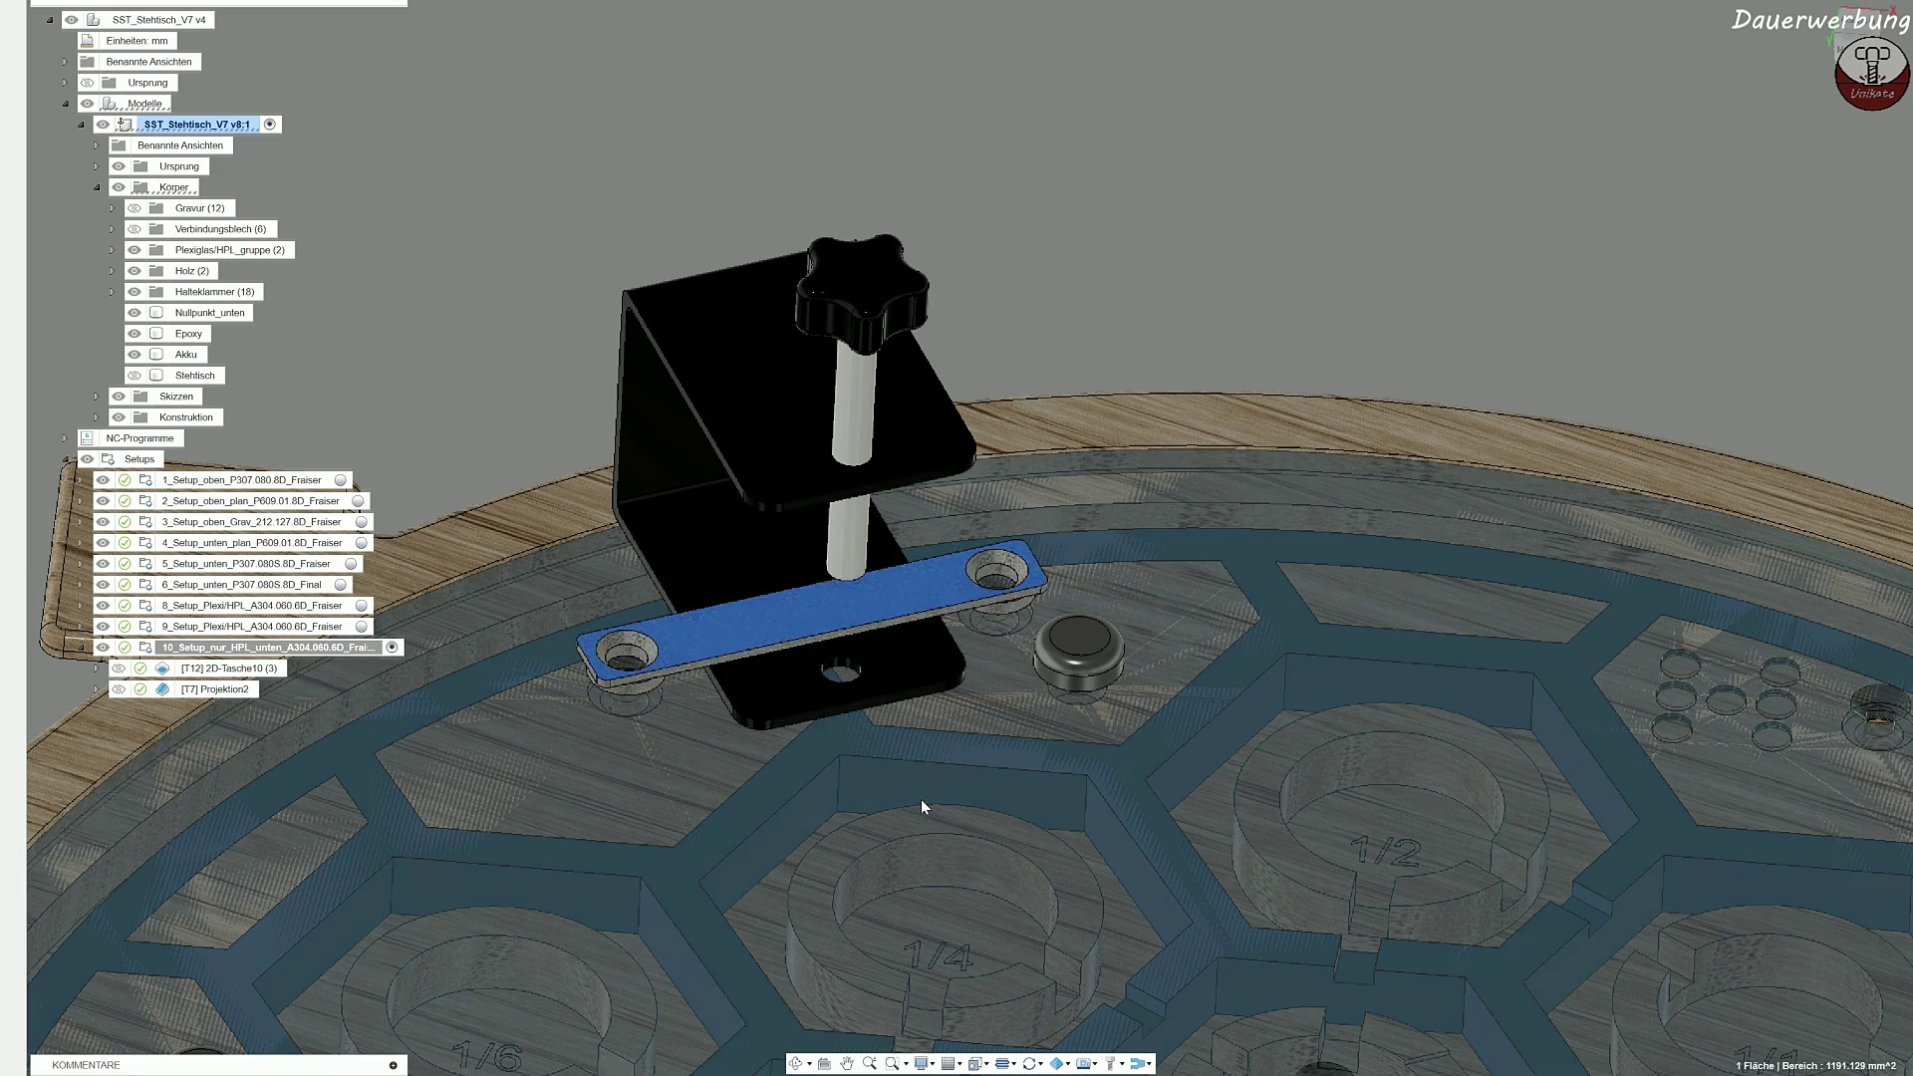
Step: Show the Verbindungsblech group, hide the Plexiglas/HPL_gruppe bodies, and examine the engraved connecting plate in honeycomb pocket 1/5
scroll(921, 799, "down", 4)
middle_click_drag(999, 1056, 957, 575)
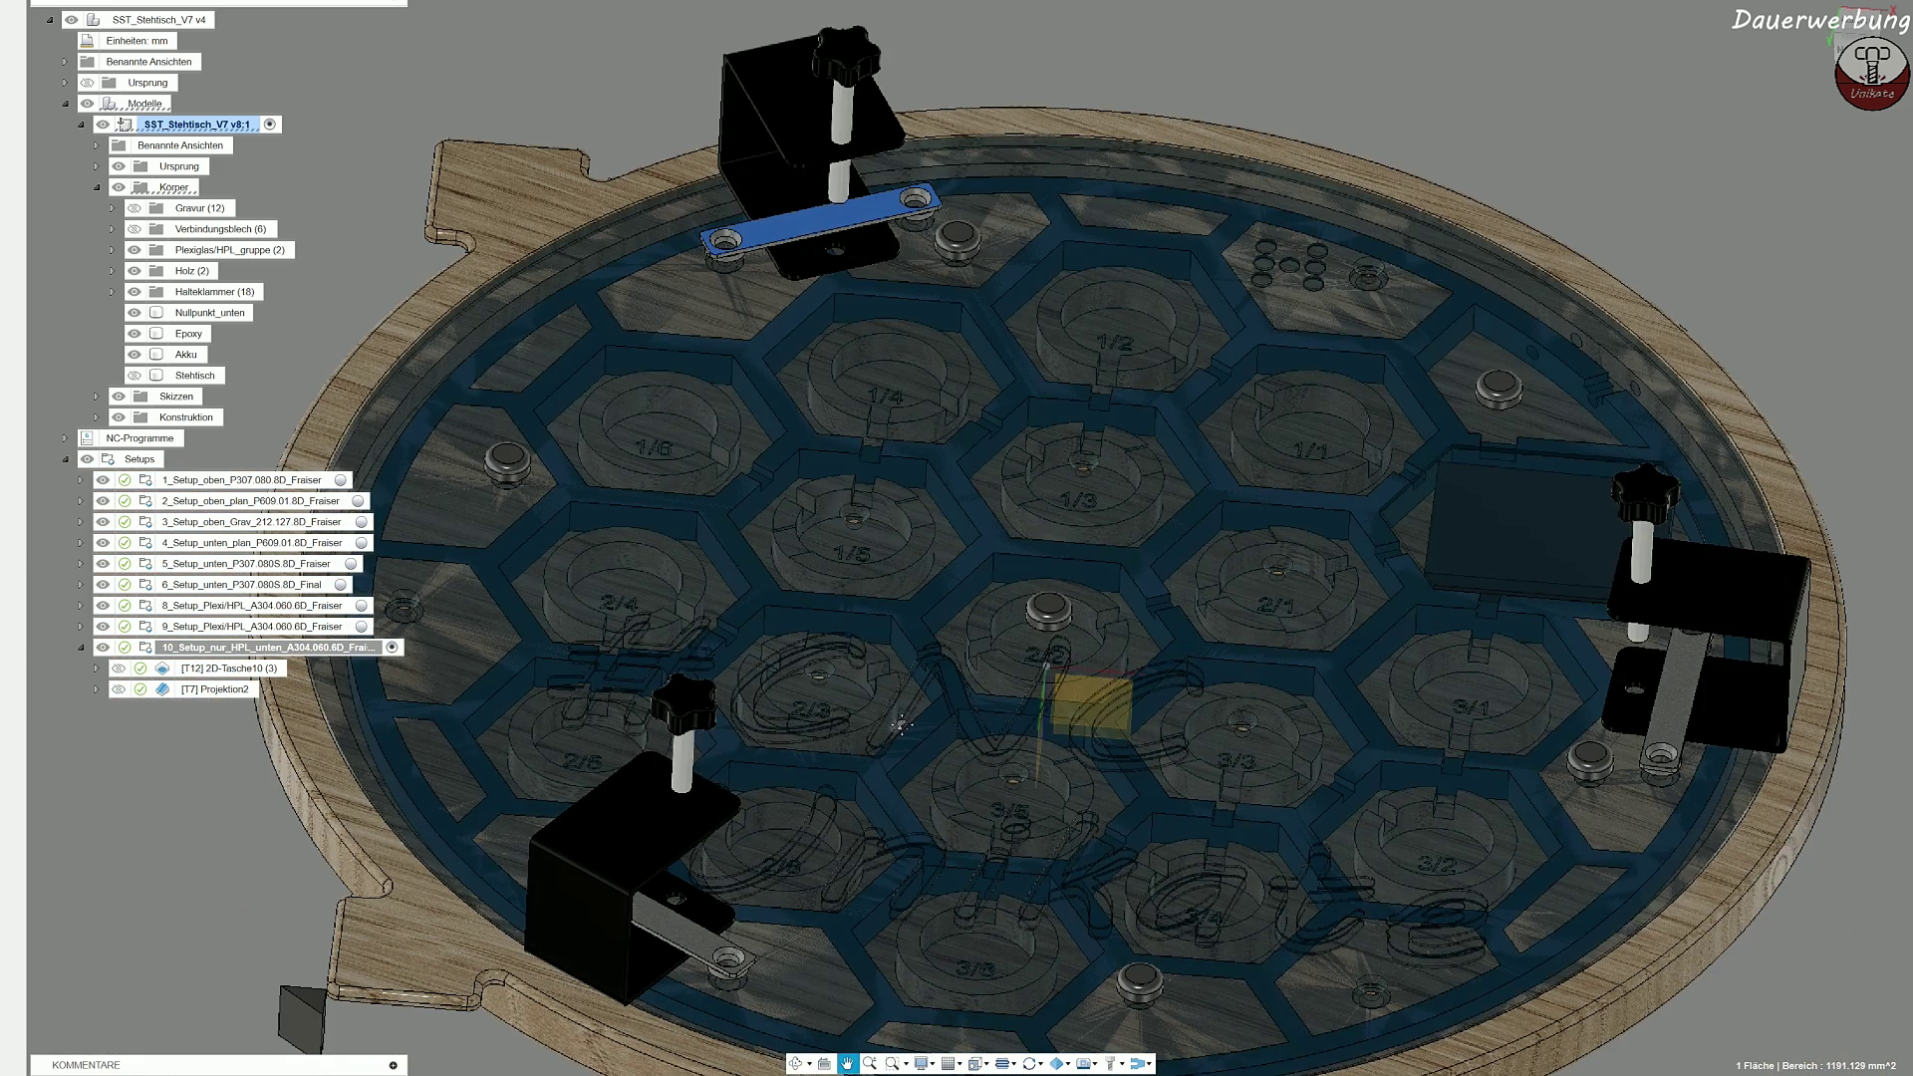
left_click(134, 229)
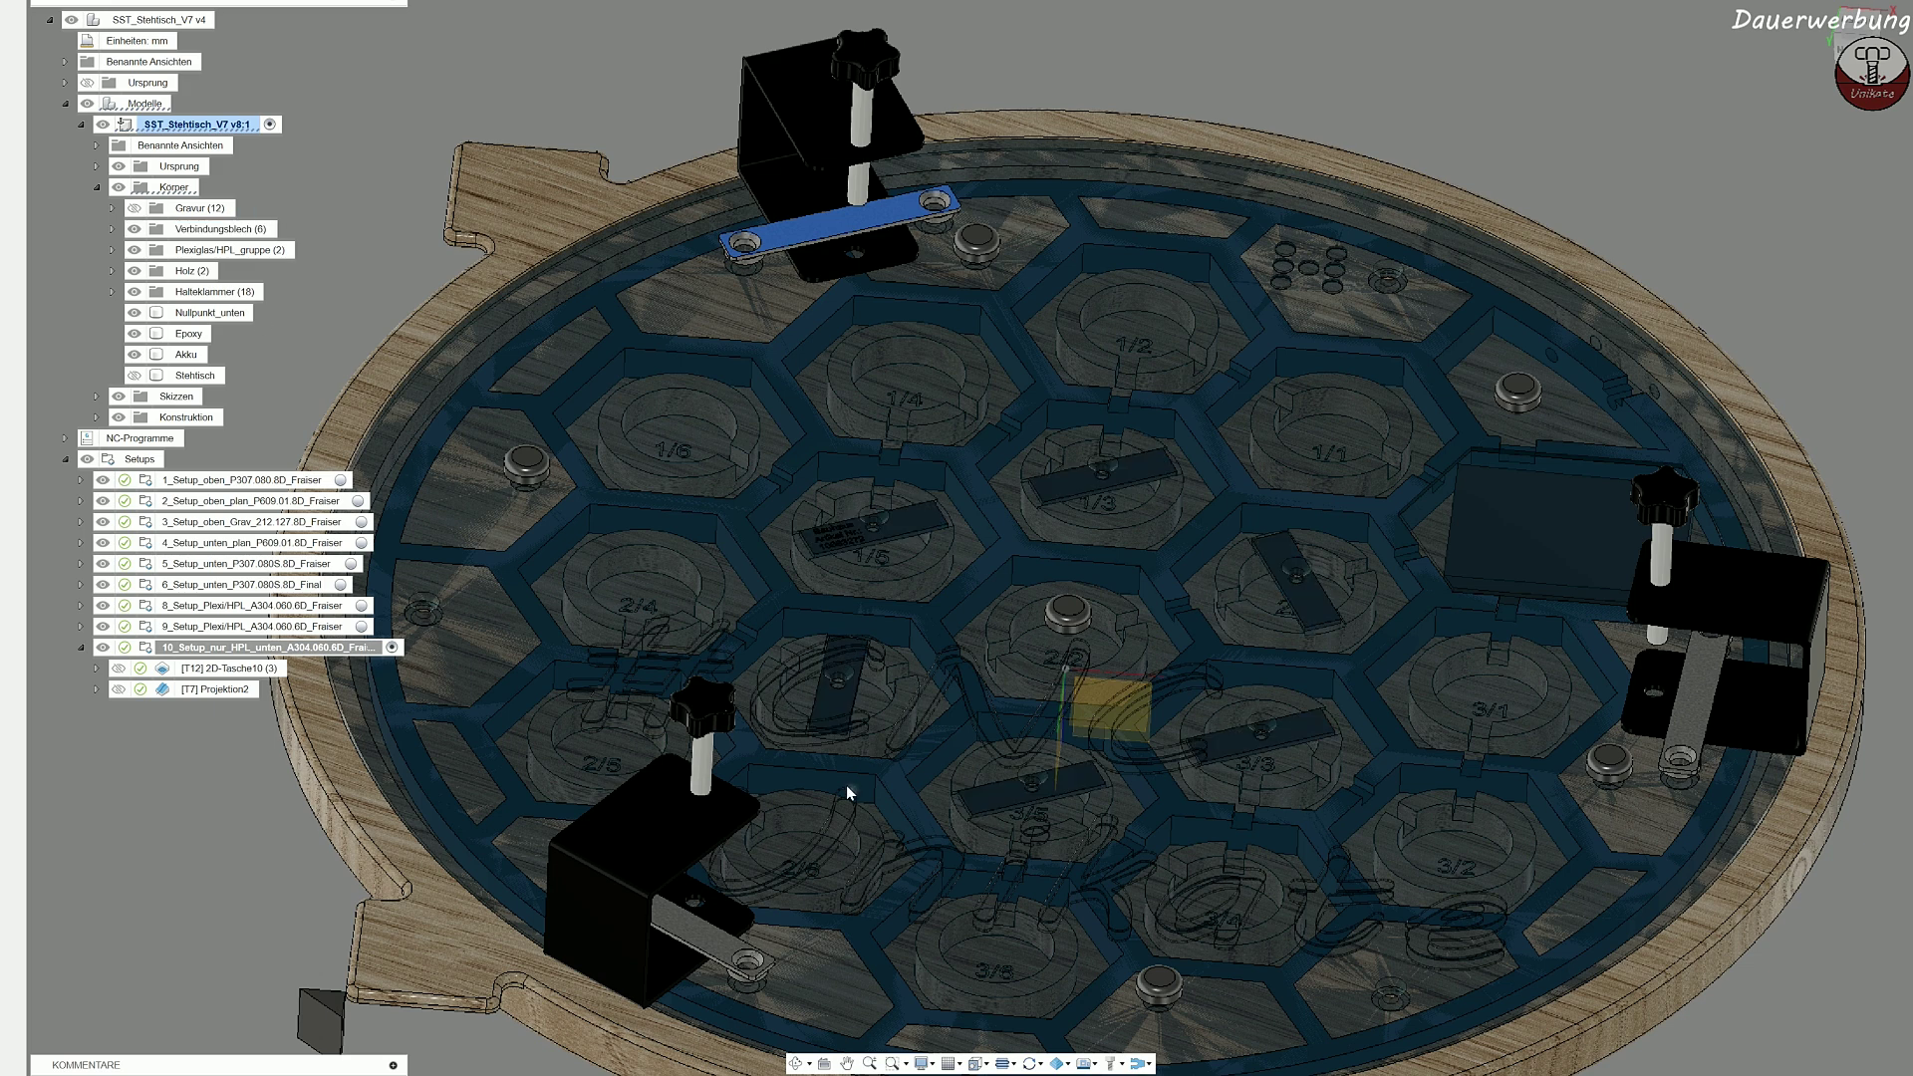
scroll(845, 513, "up", 8)
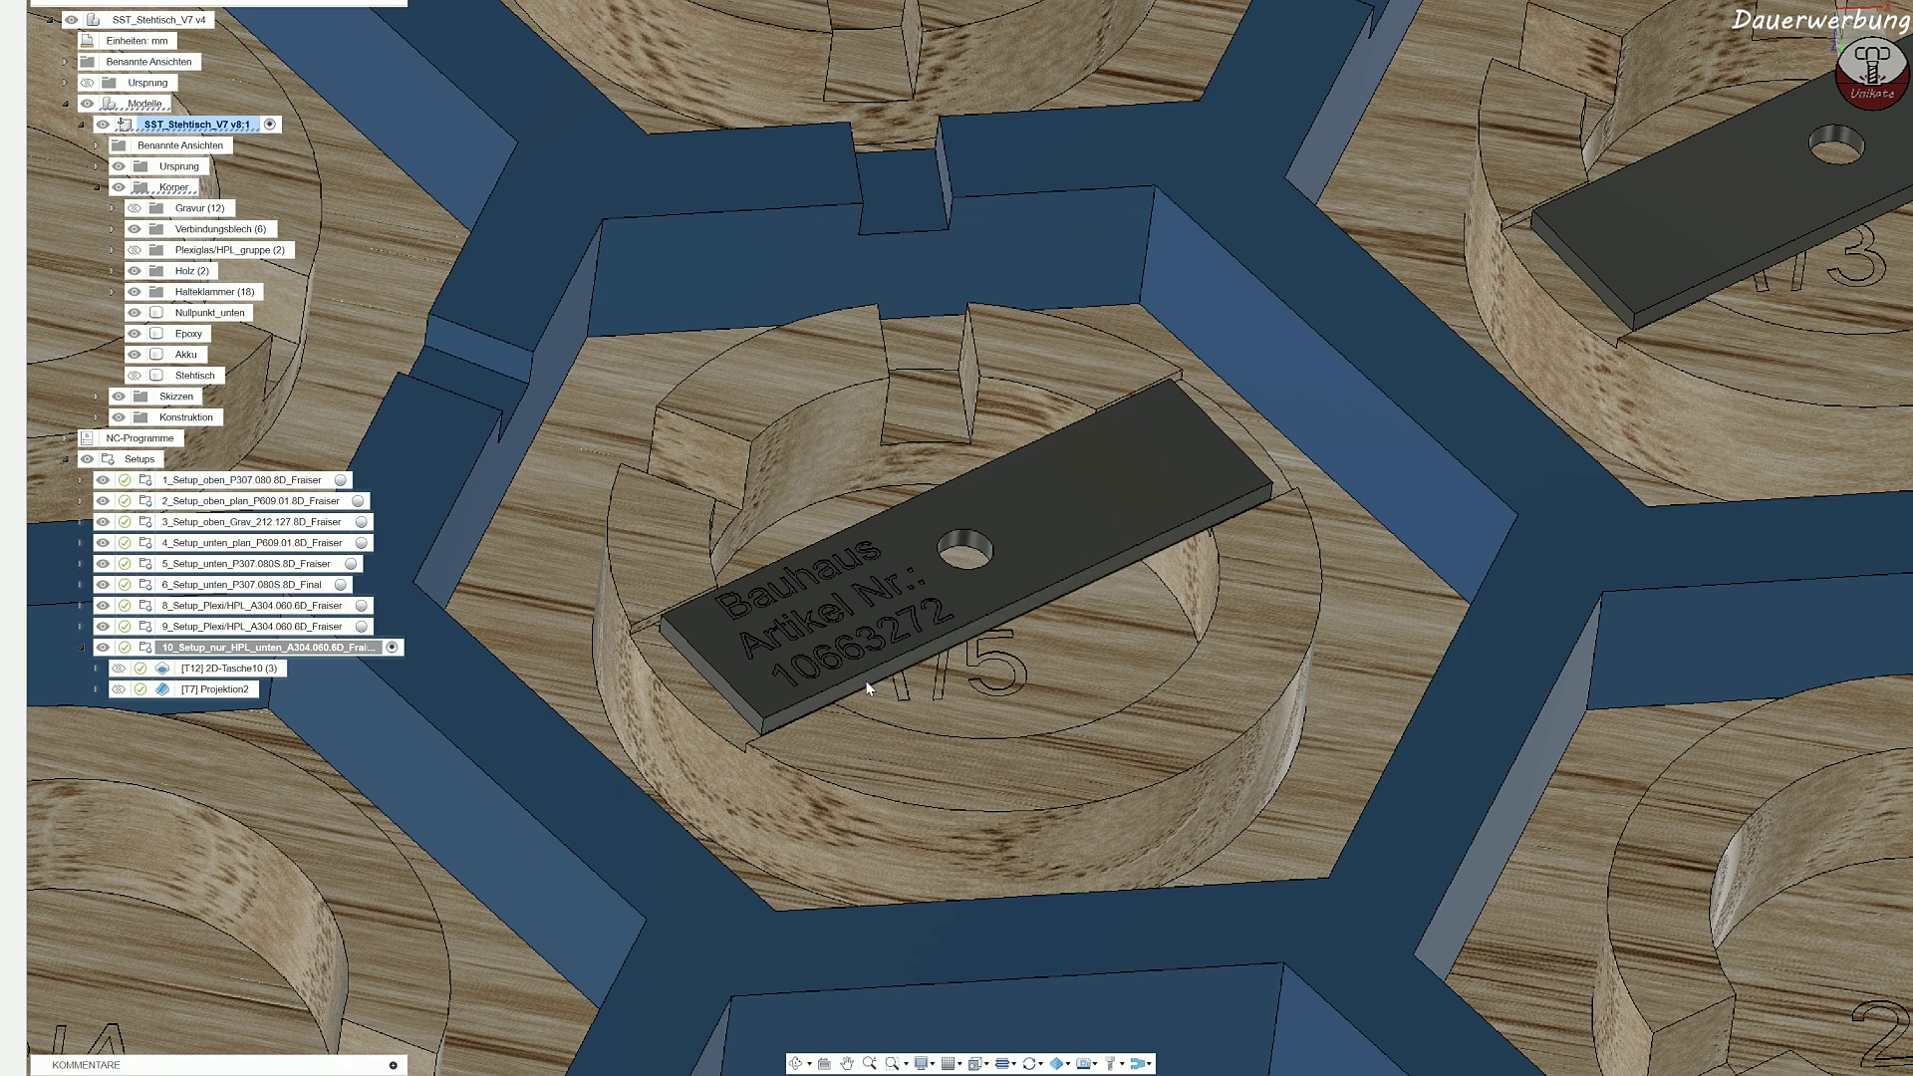
Step: Select the top face of the engraved connecting plate in honeycomb pocket 1/5 and view it from another angle
middle_click_drag(865, 679, 854, 752, "shift")
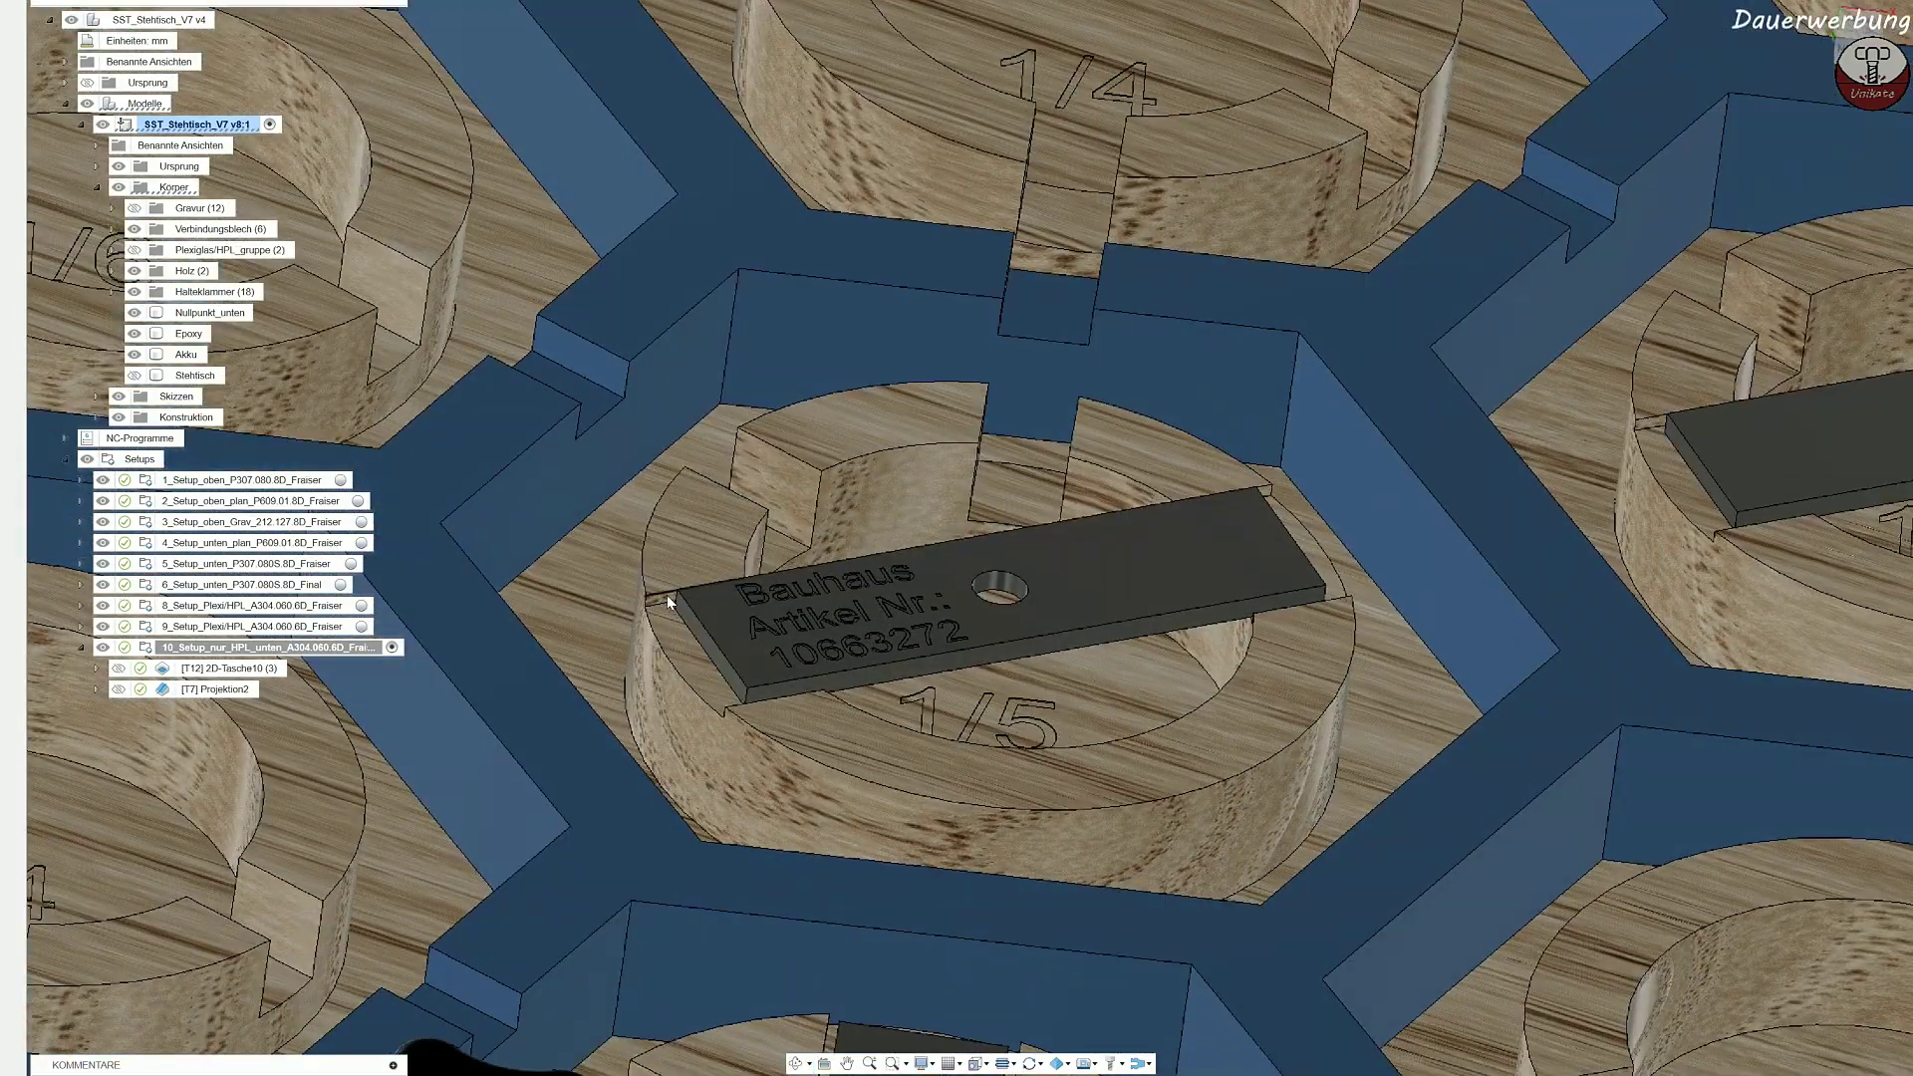
left_click(1080, 584)
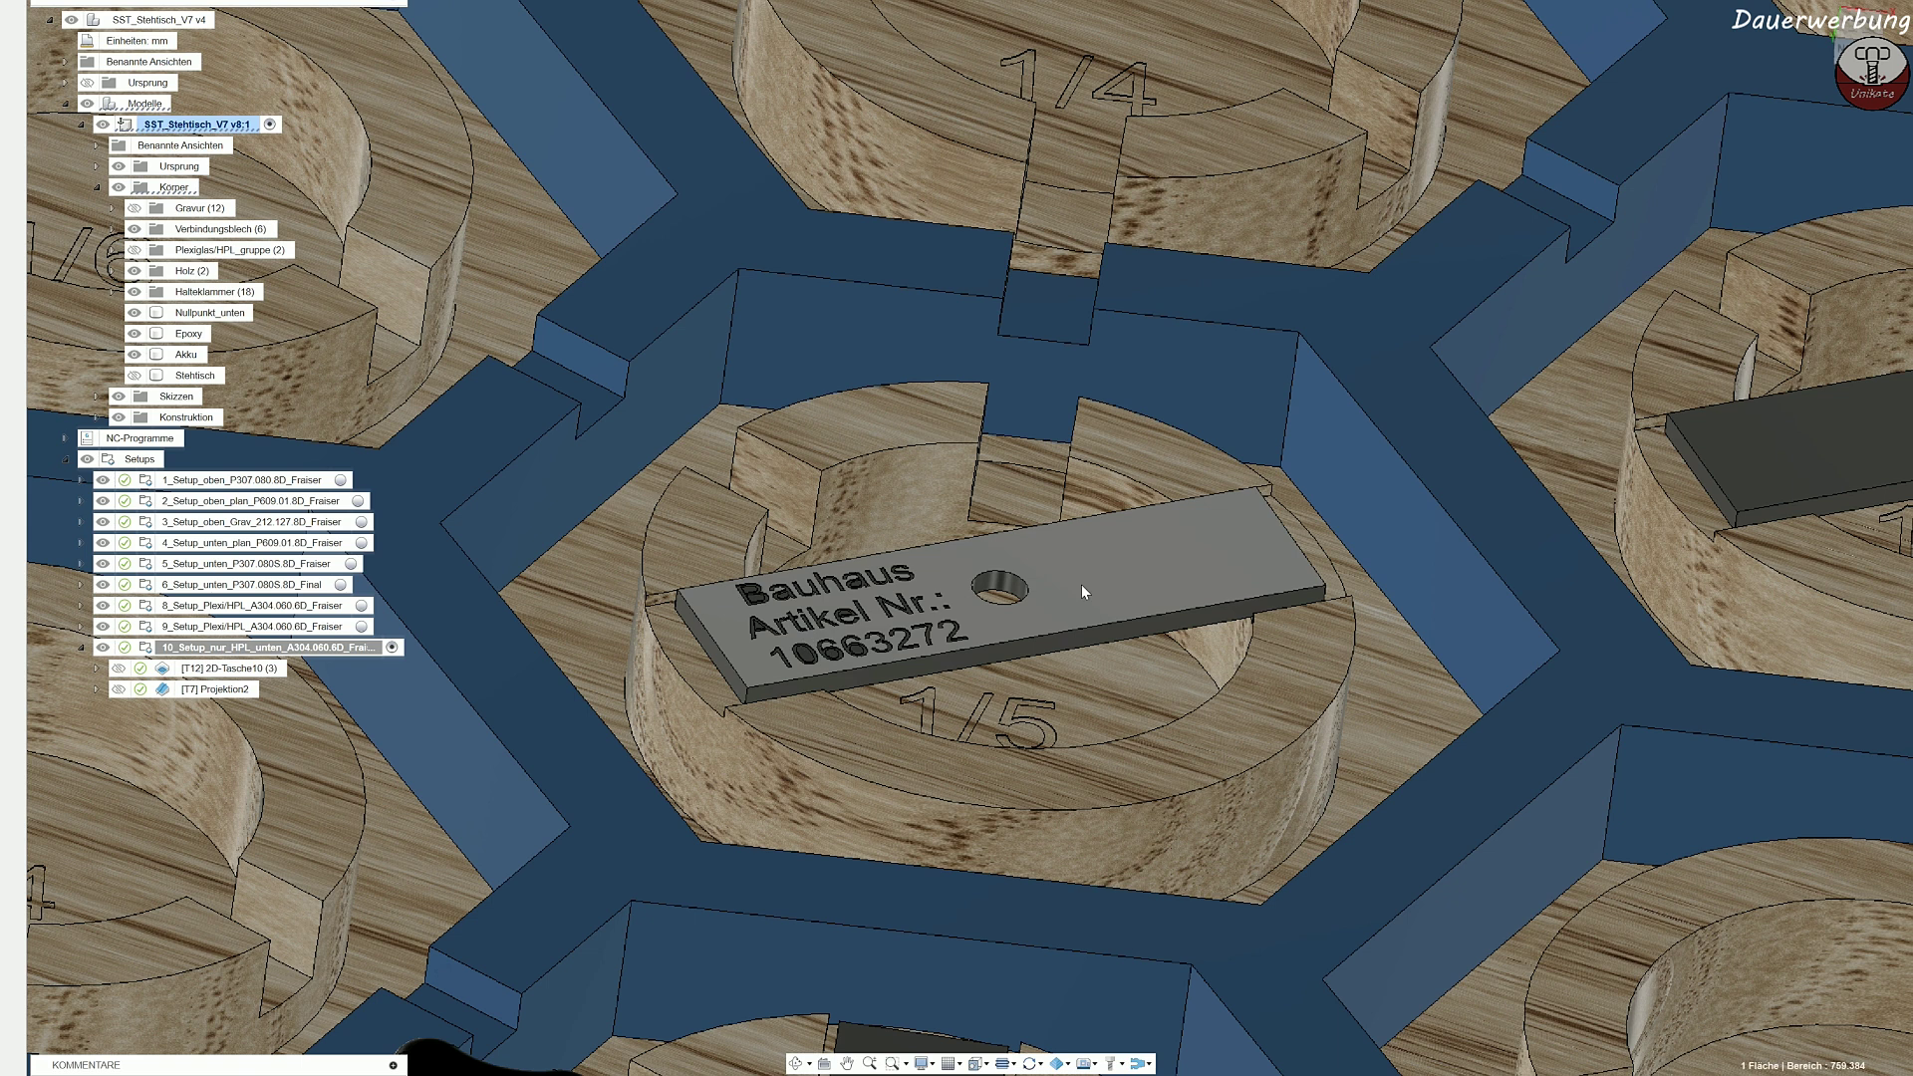
middle_click_drag(1169, 582, 1391, 520, "shift")
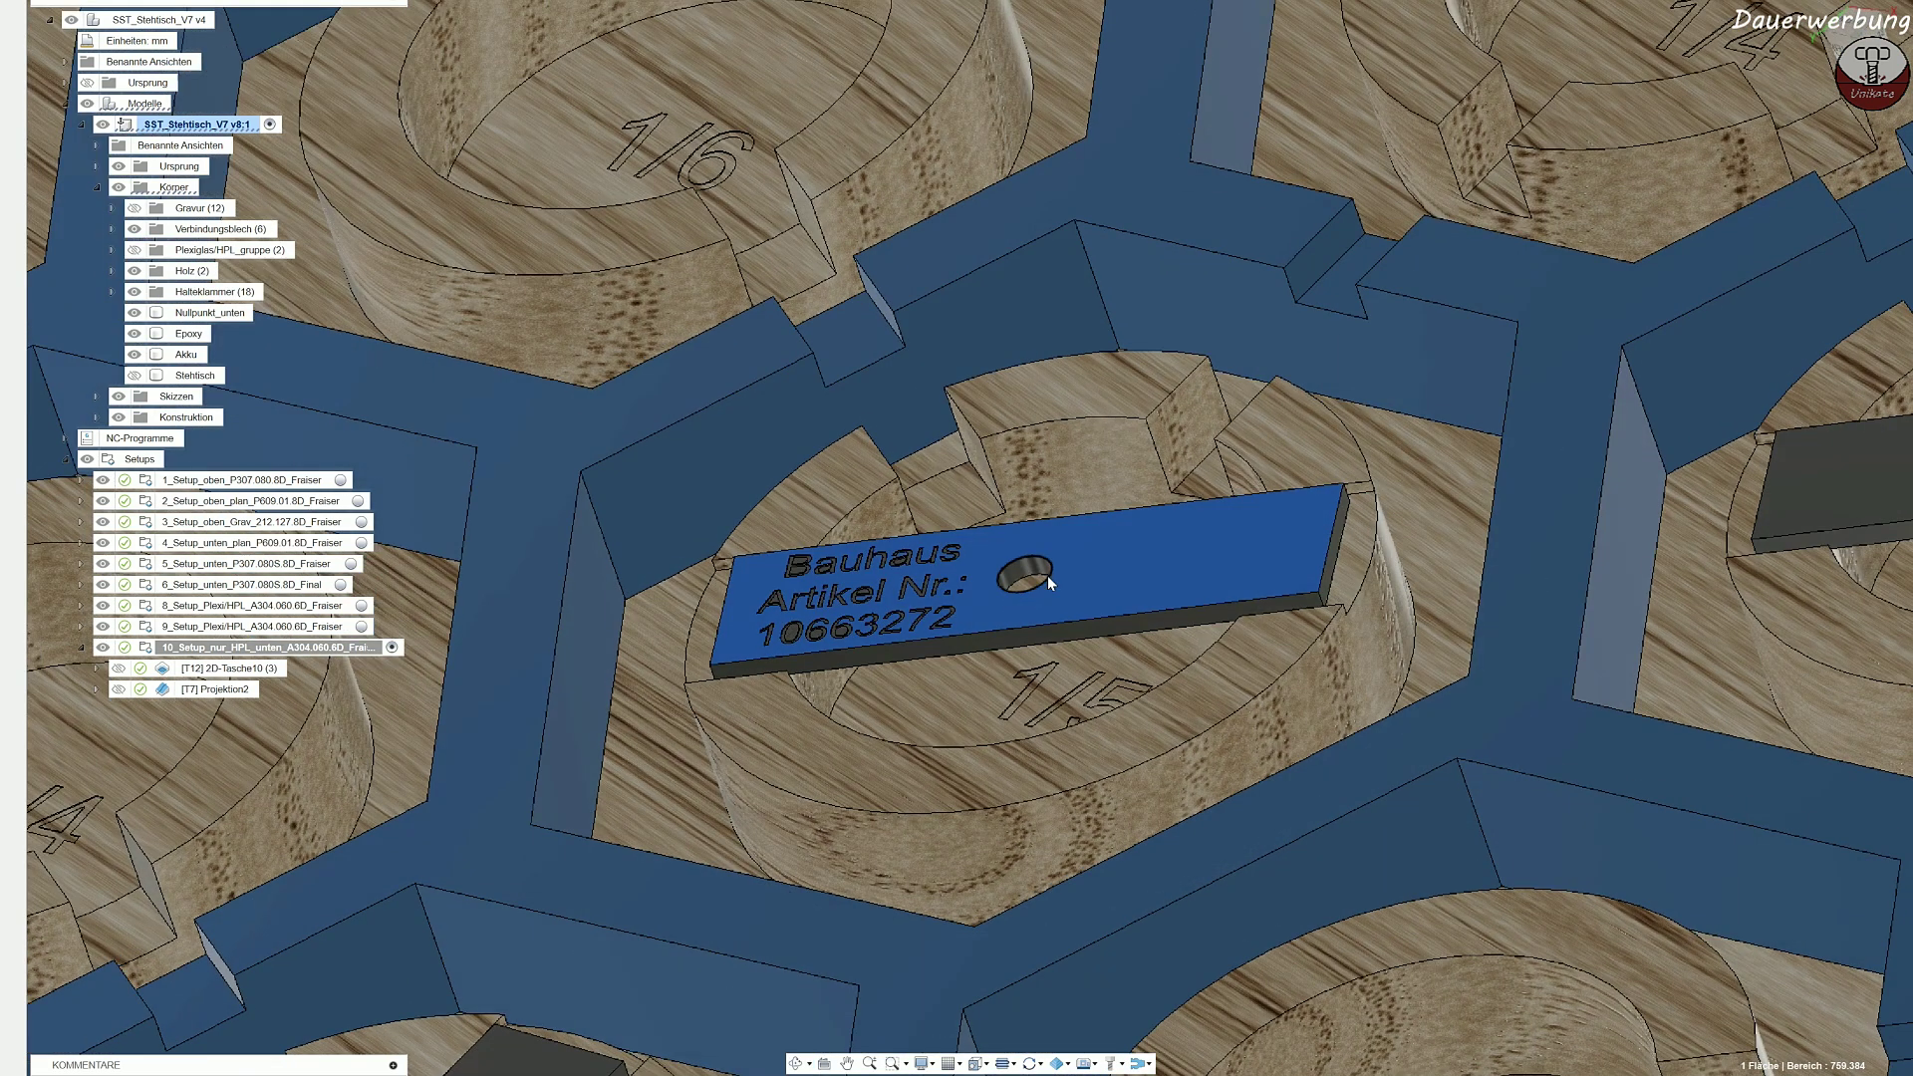
Step: Show the Plexiglas/HPL_gruppe bodies across the whole table, hide them again and select the hole edge of the engraved connecting plate
left_click(134, 250)
scroll(877, 553, "down", 1)
scroll(856, 544, "down", 10)
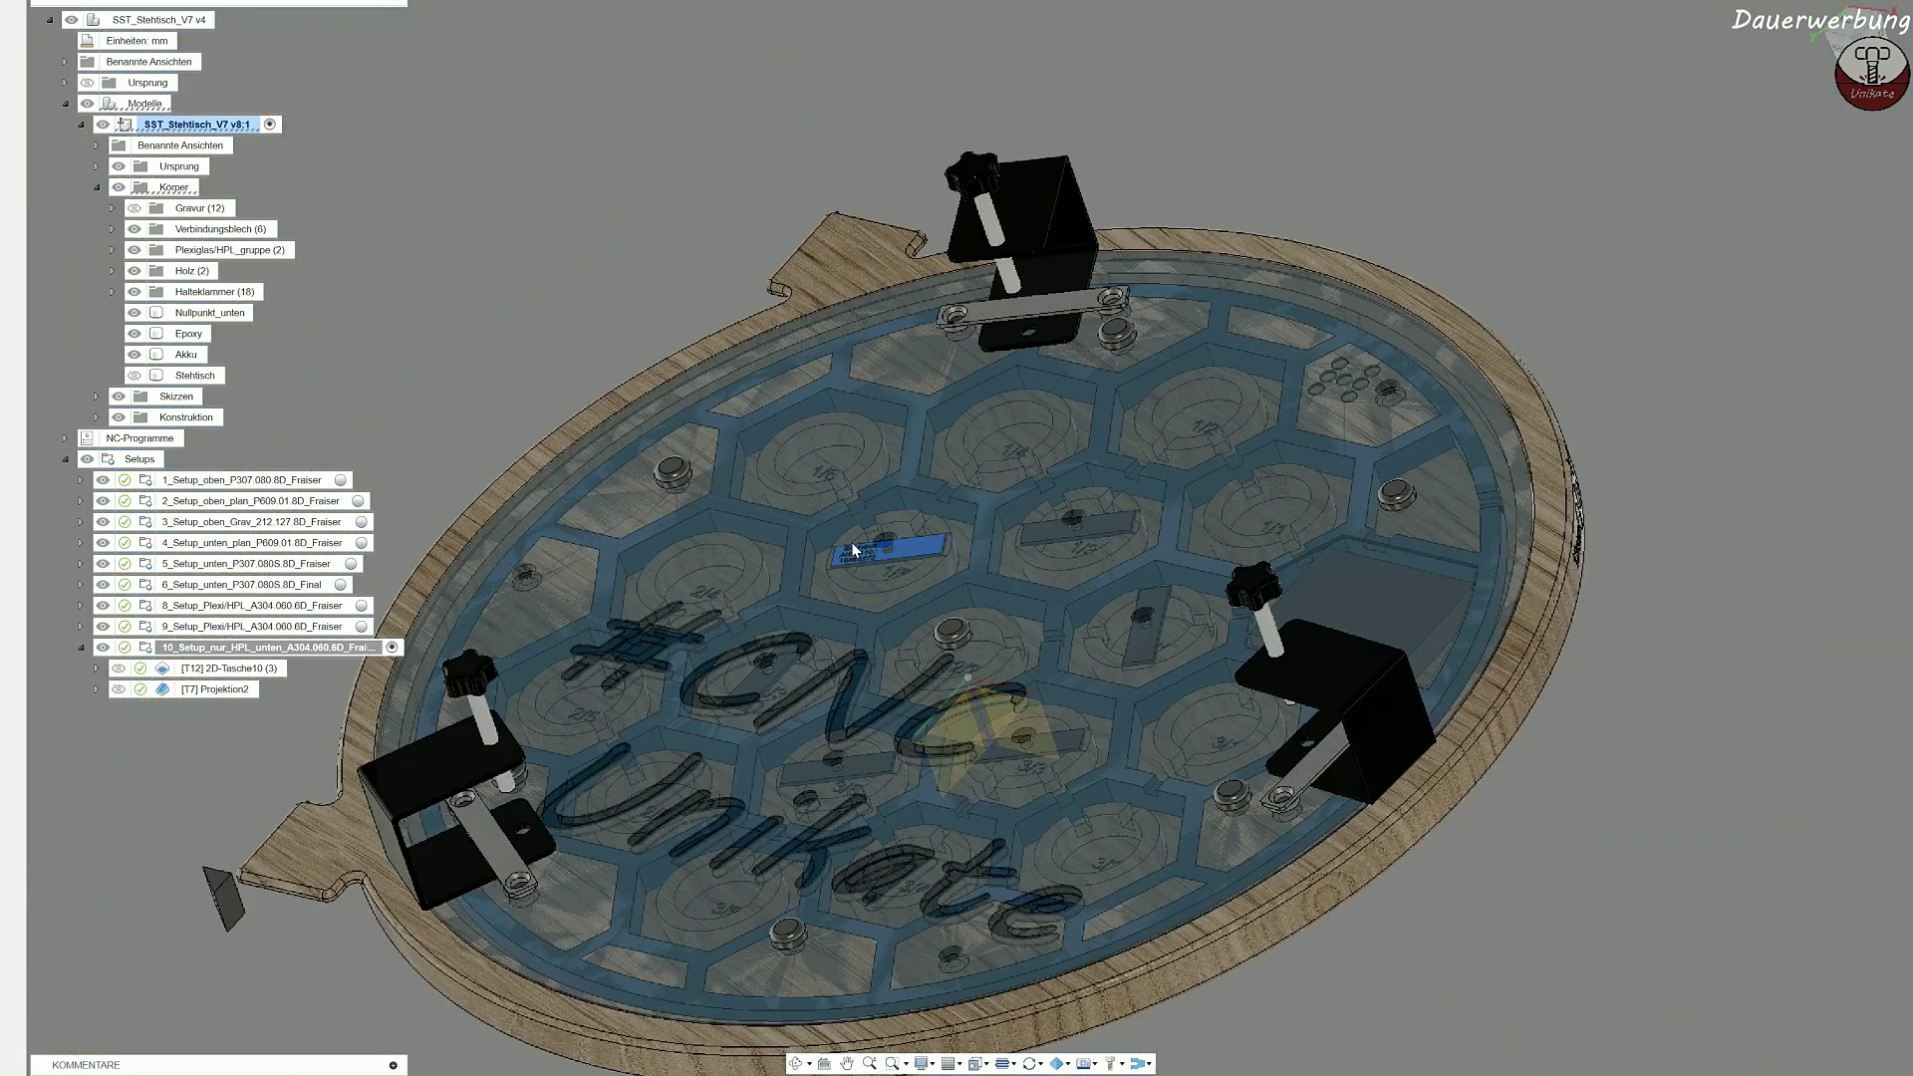
left_click(135, 250)
scroll(876, 538, "up", 10)
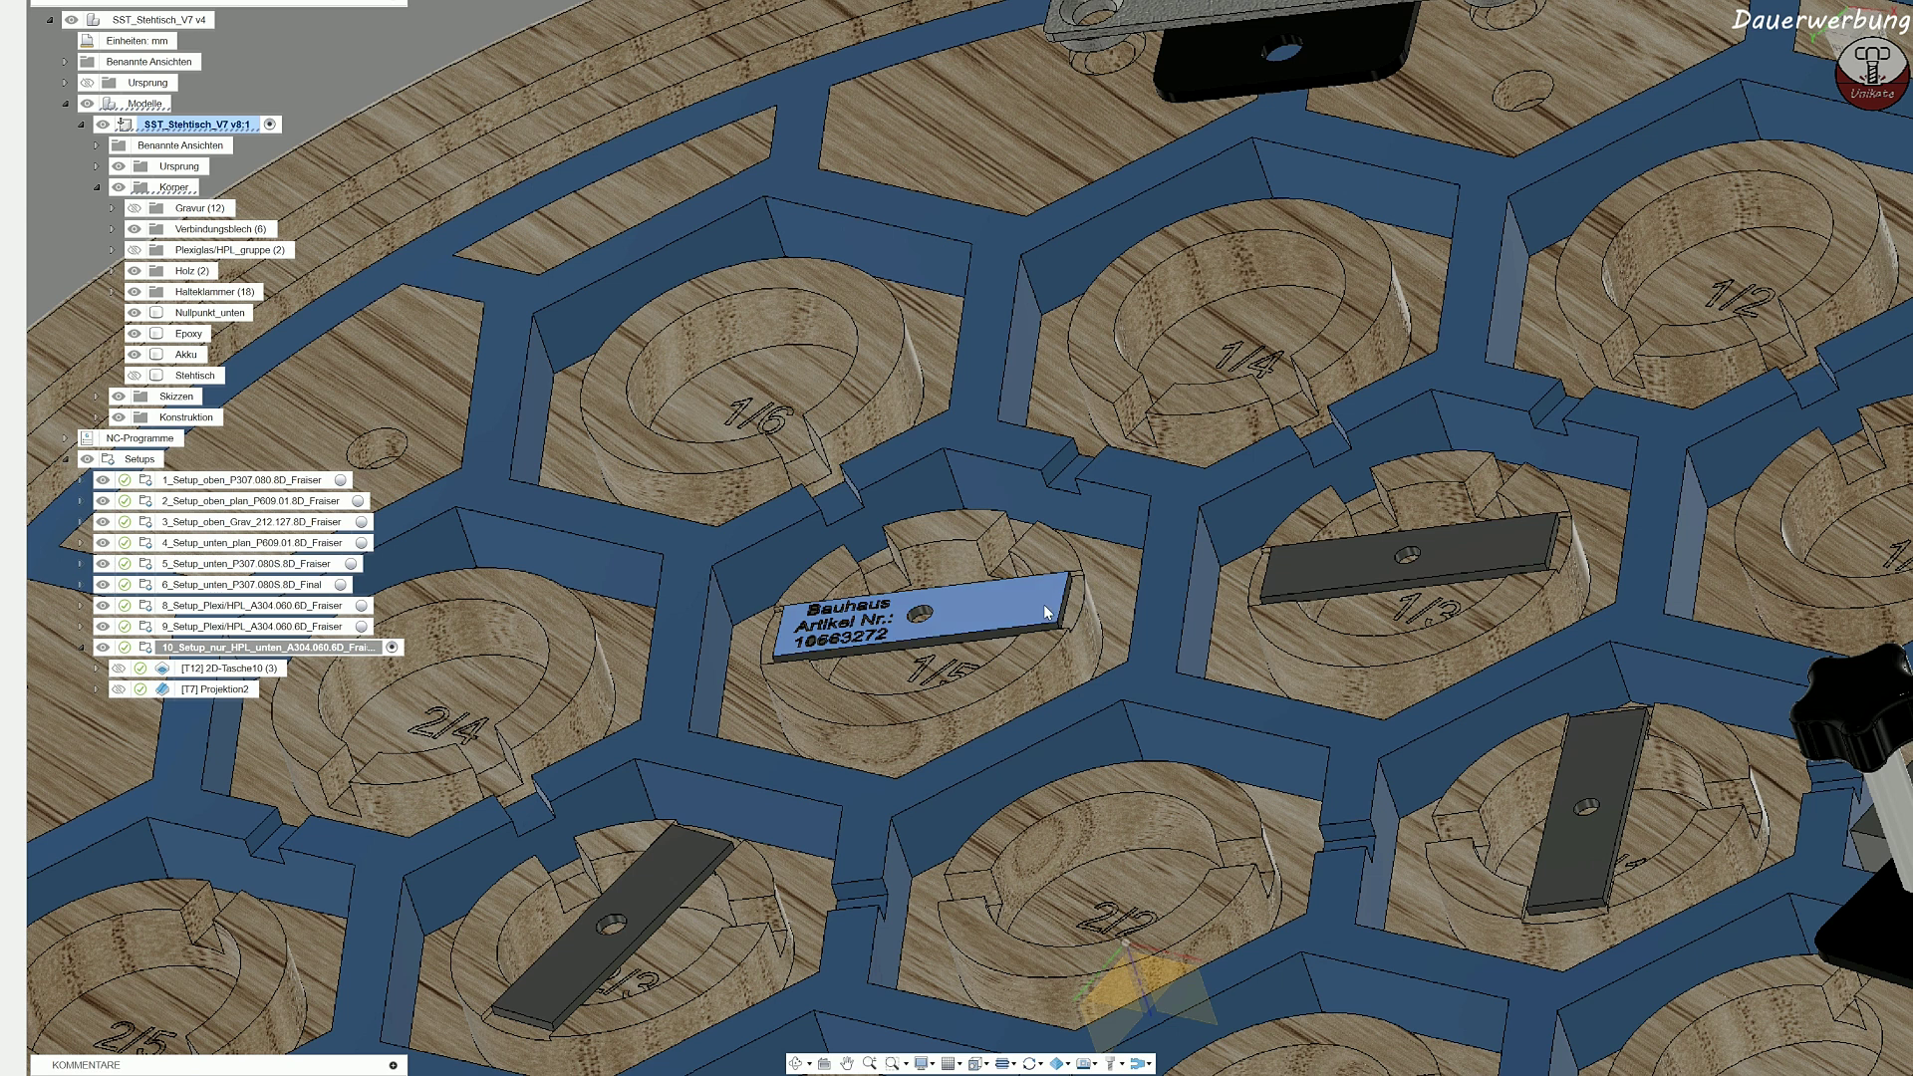
left_click(927, 611)
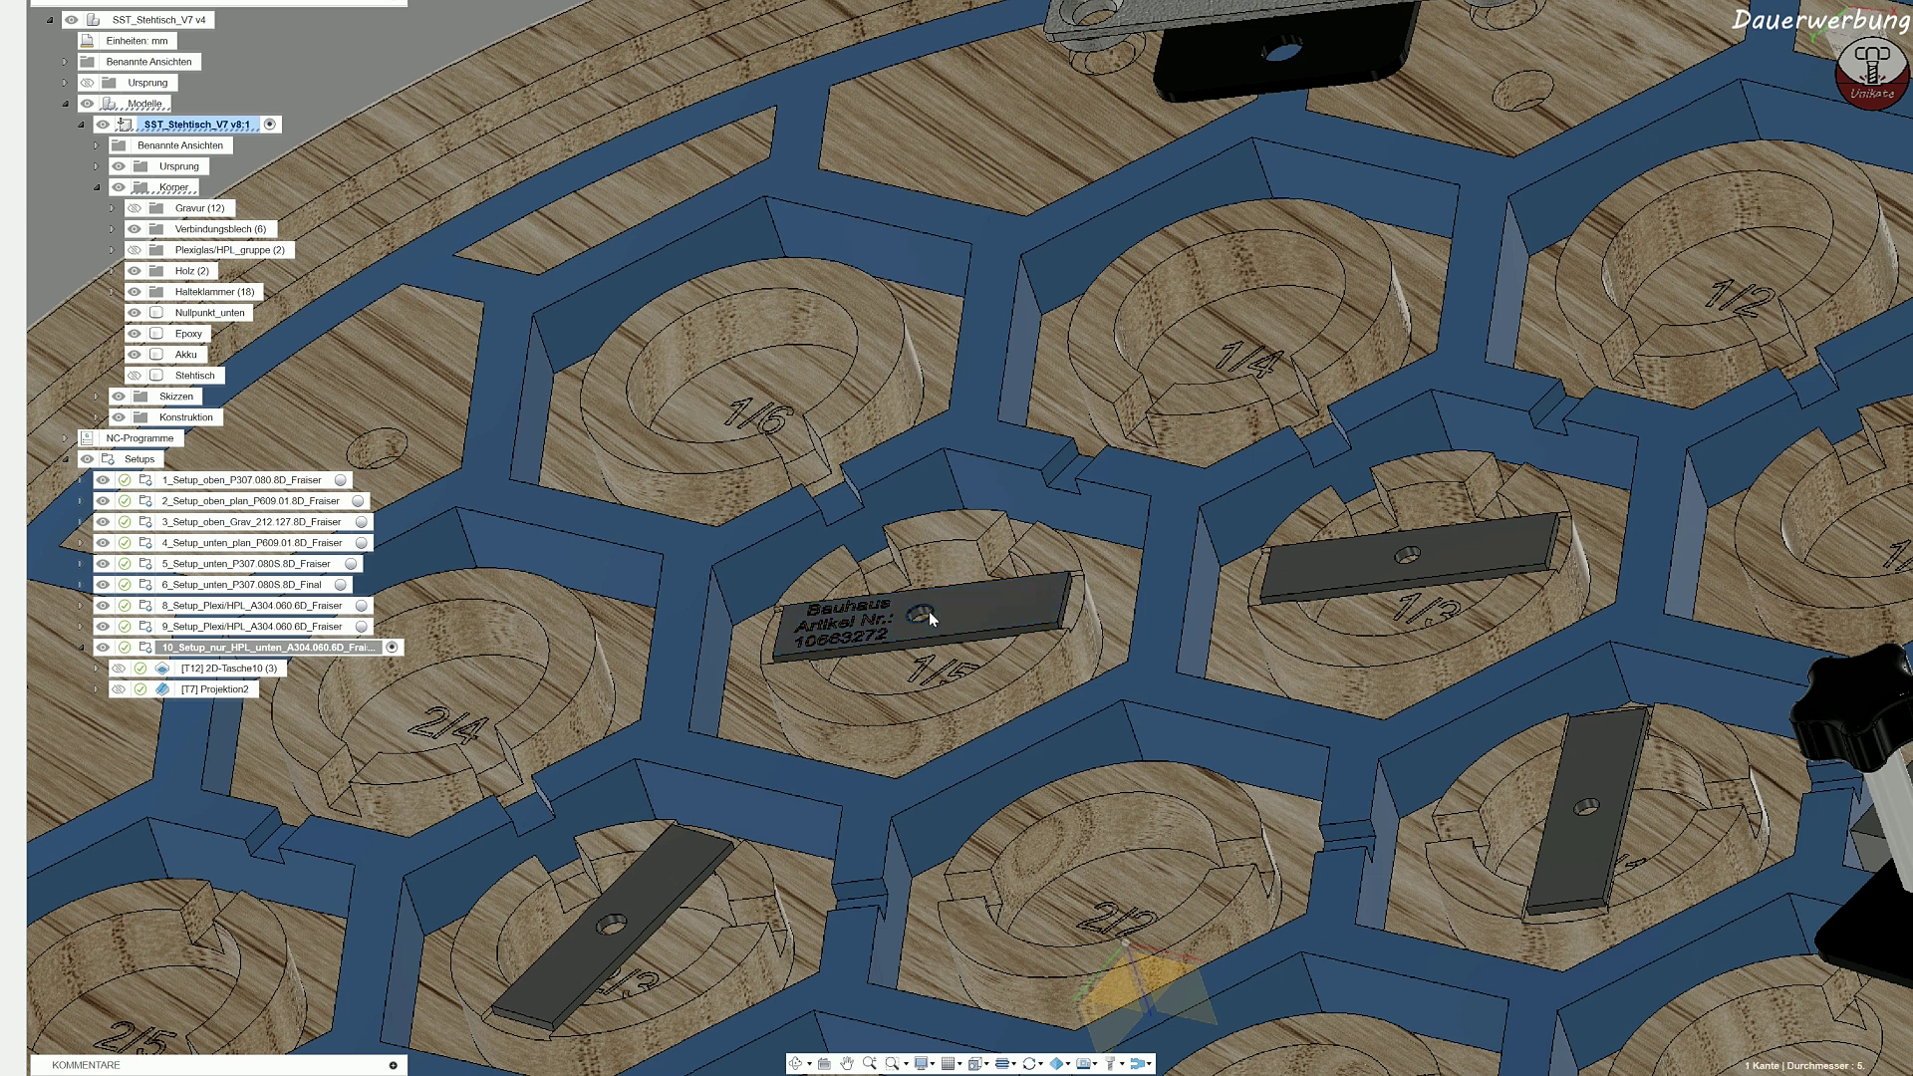
Step: Show the Plexiglas/HPL_gruppe bodies, clear the selection and examine the engraved plate's hole from above through the cover
left_click(134, 250)
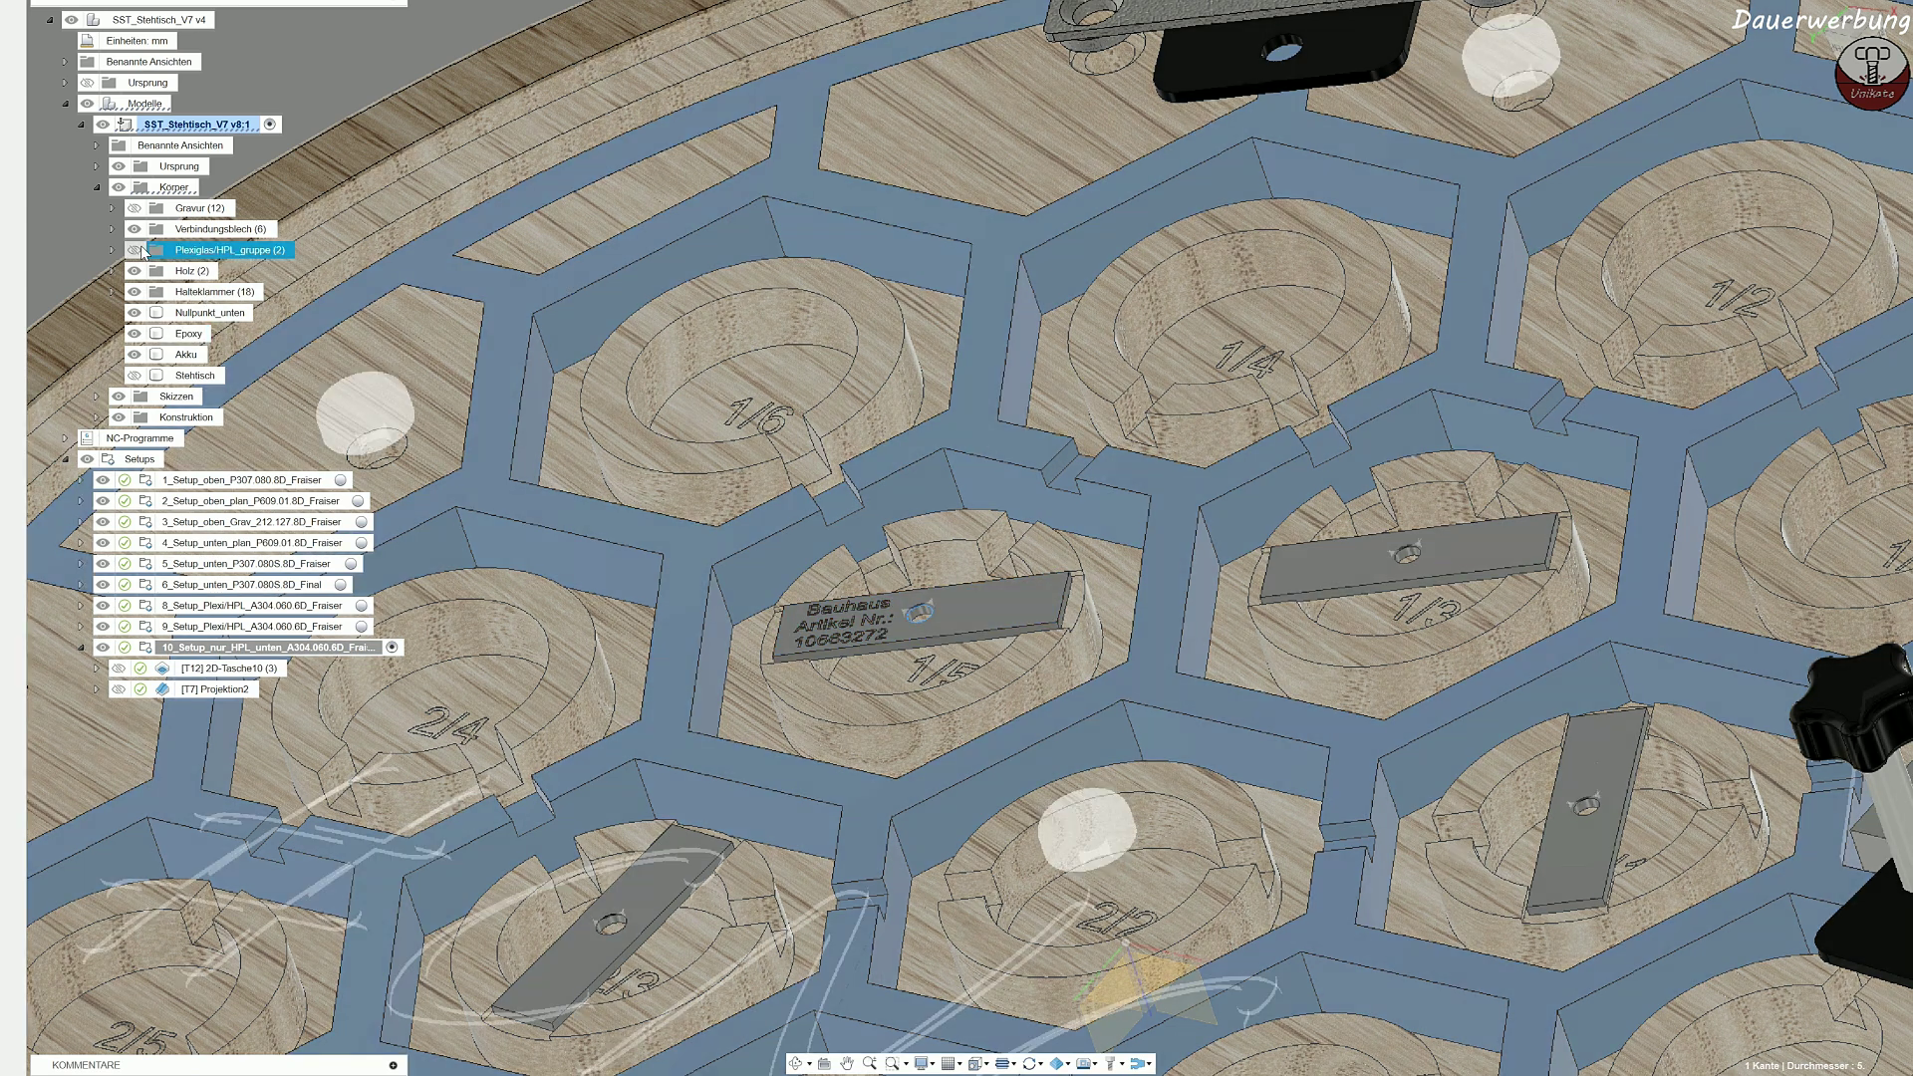
left_click(295, 81)
middle_click_drag(876, 508, 881, 630, "shift")
scroll(881, 630, "up", 3)
scroll(881, 630, "up", 3)
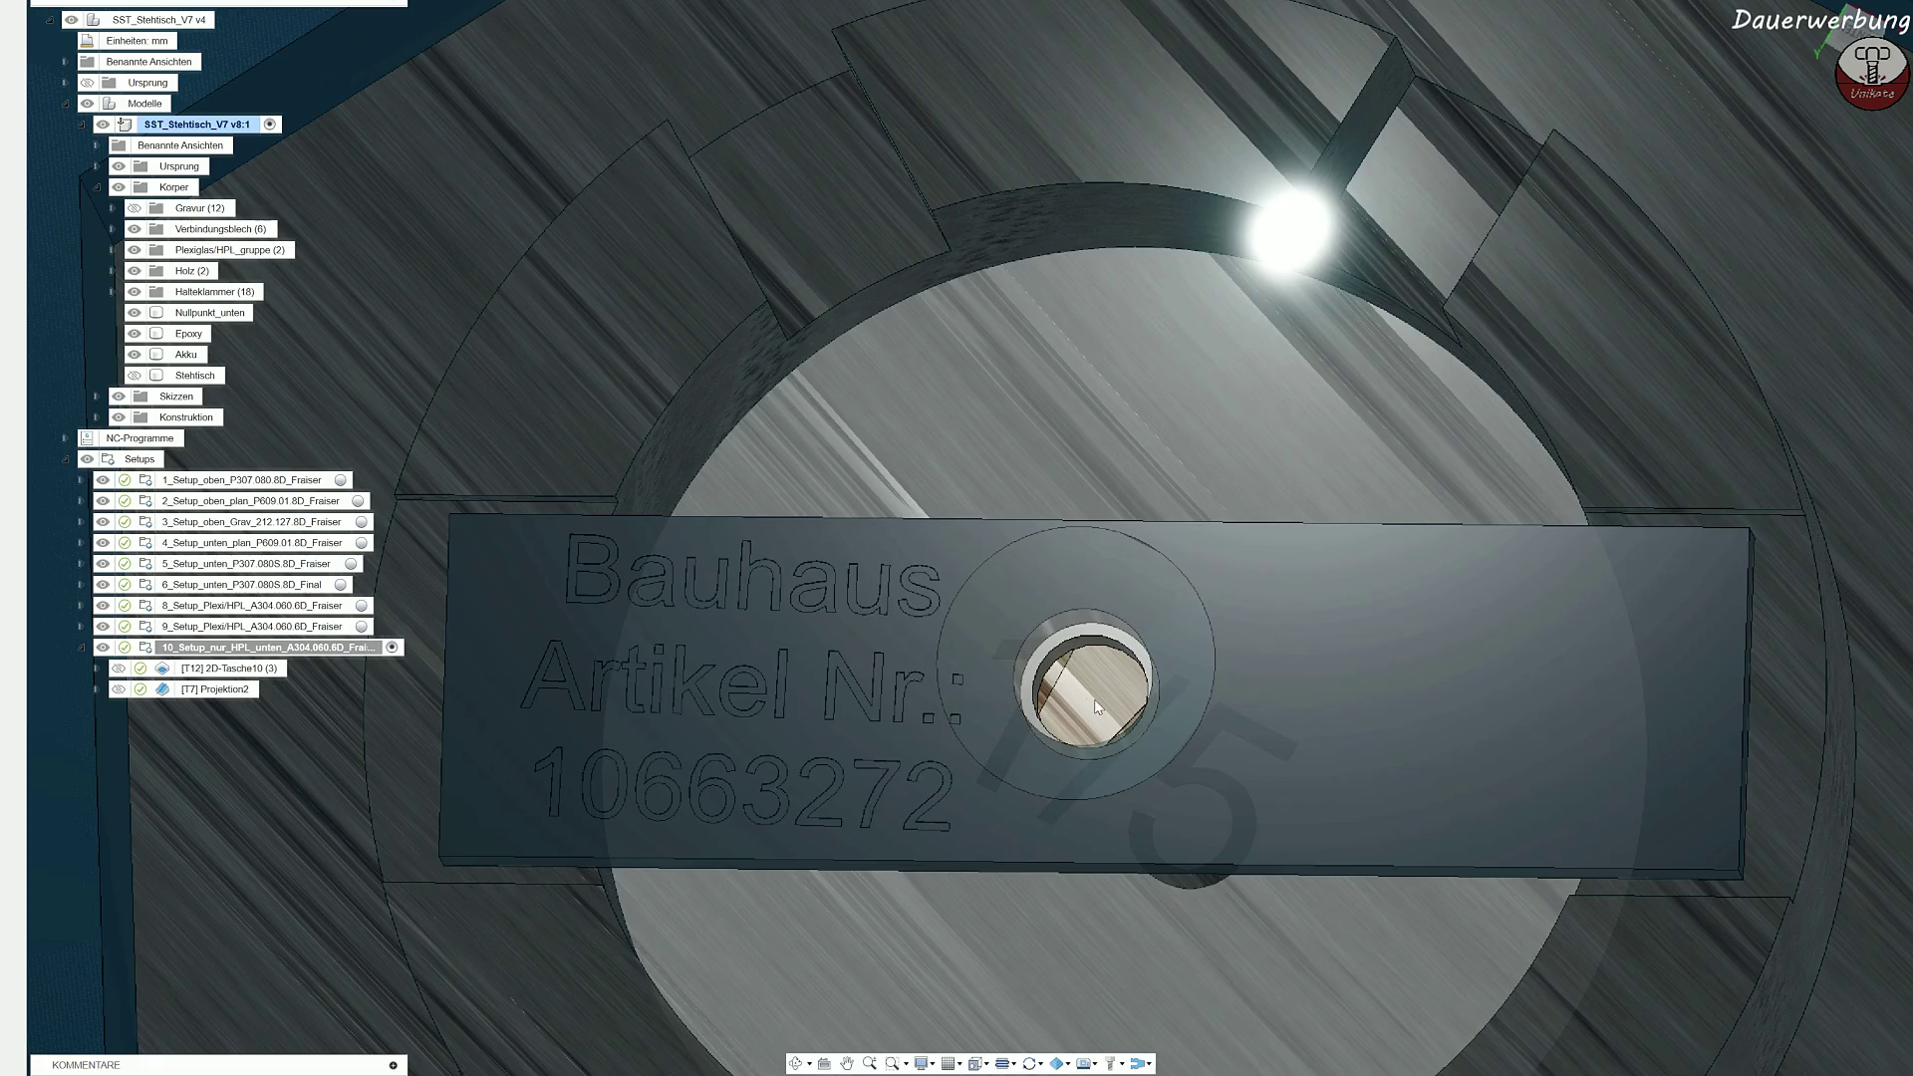
Step: Examine the covered tabletop from above and at an angle, including the three holding clamps and the engraved lettering
scroll(1099, 687, "down", 8)
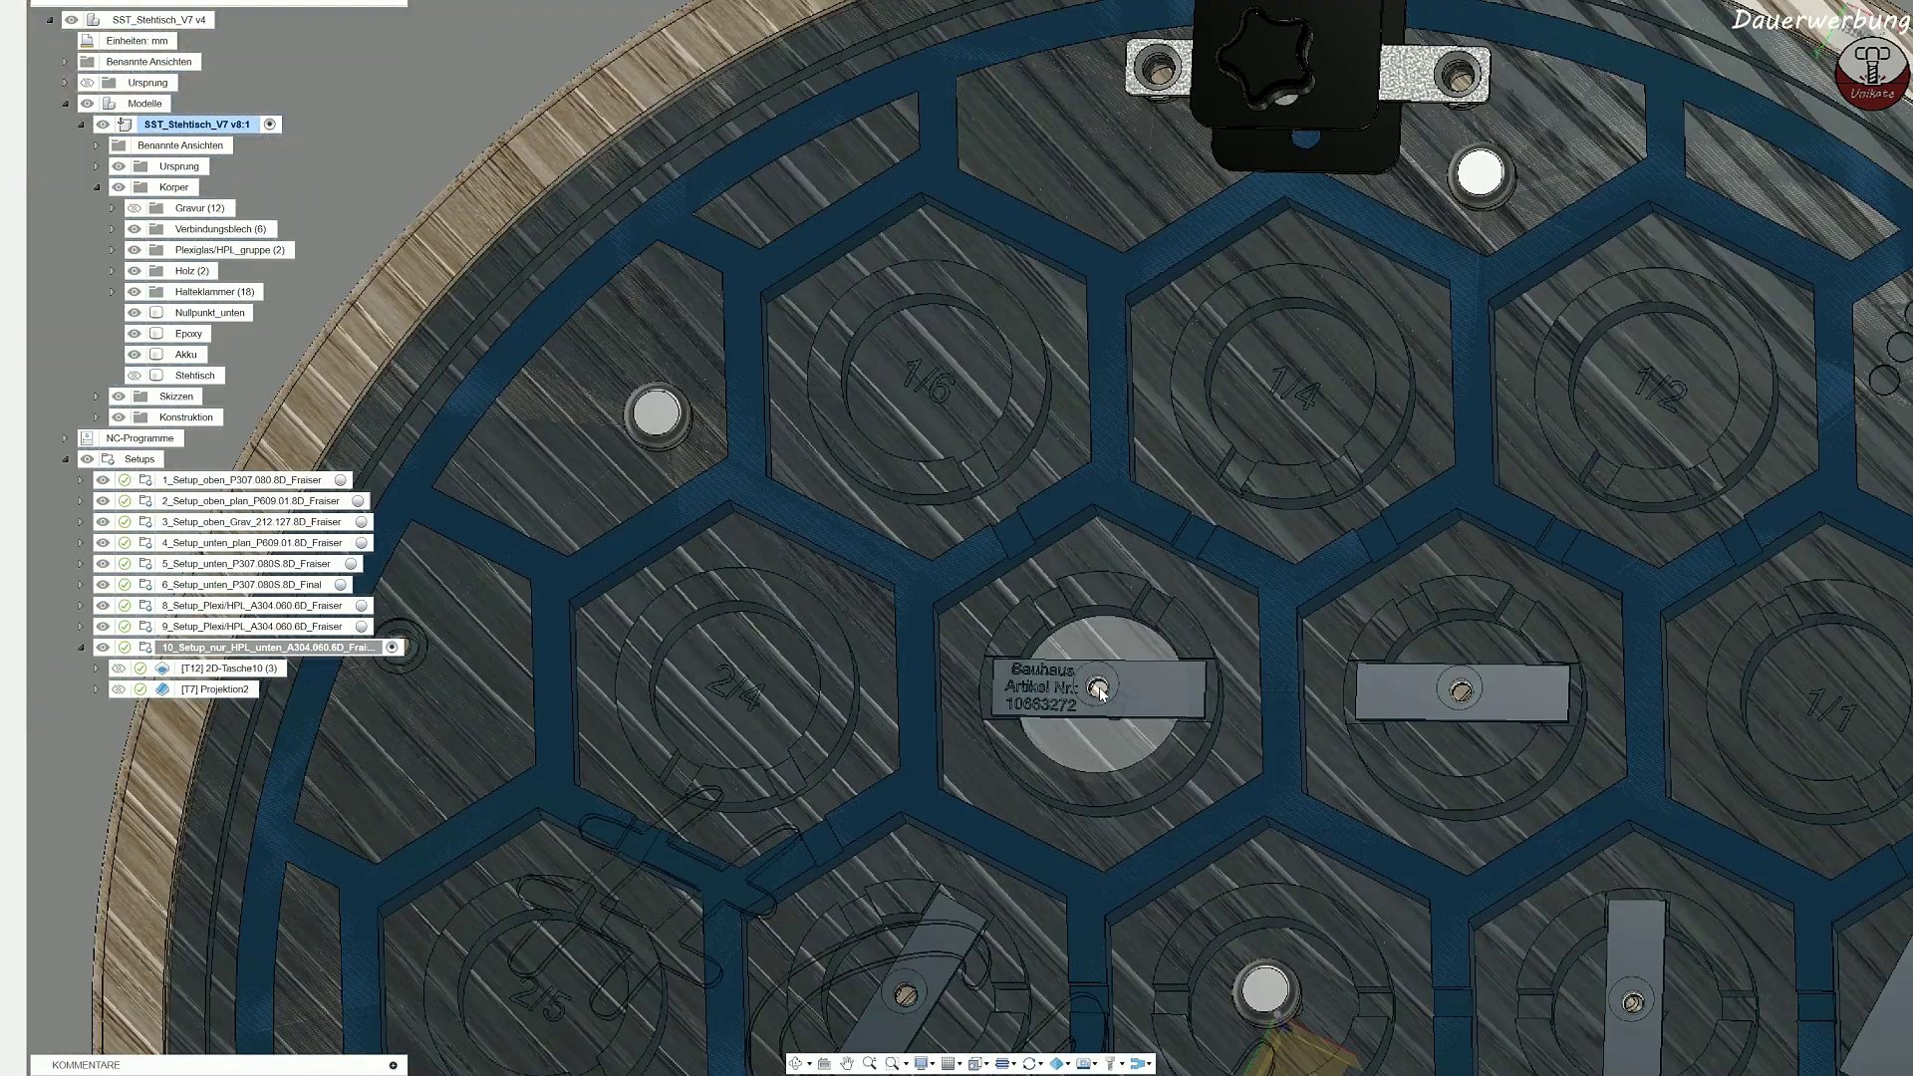
scroll(1099, 694, "down", 4)
middle_click_drag(1099, 694, 1007, 213)
scroll(807, 499, "down", 3)
middle_click_drag(495, 321, 465, 412)
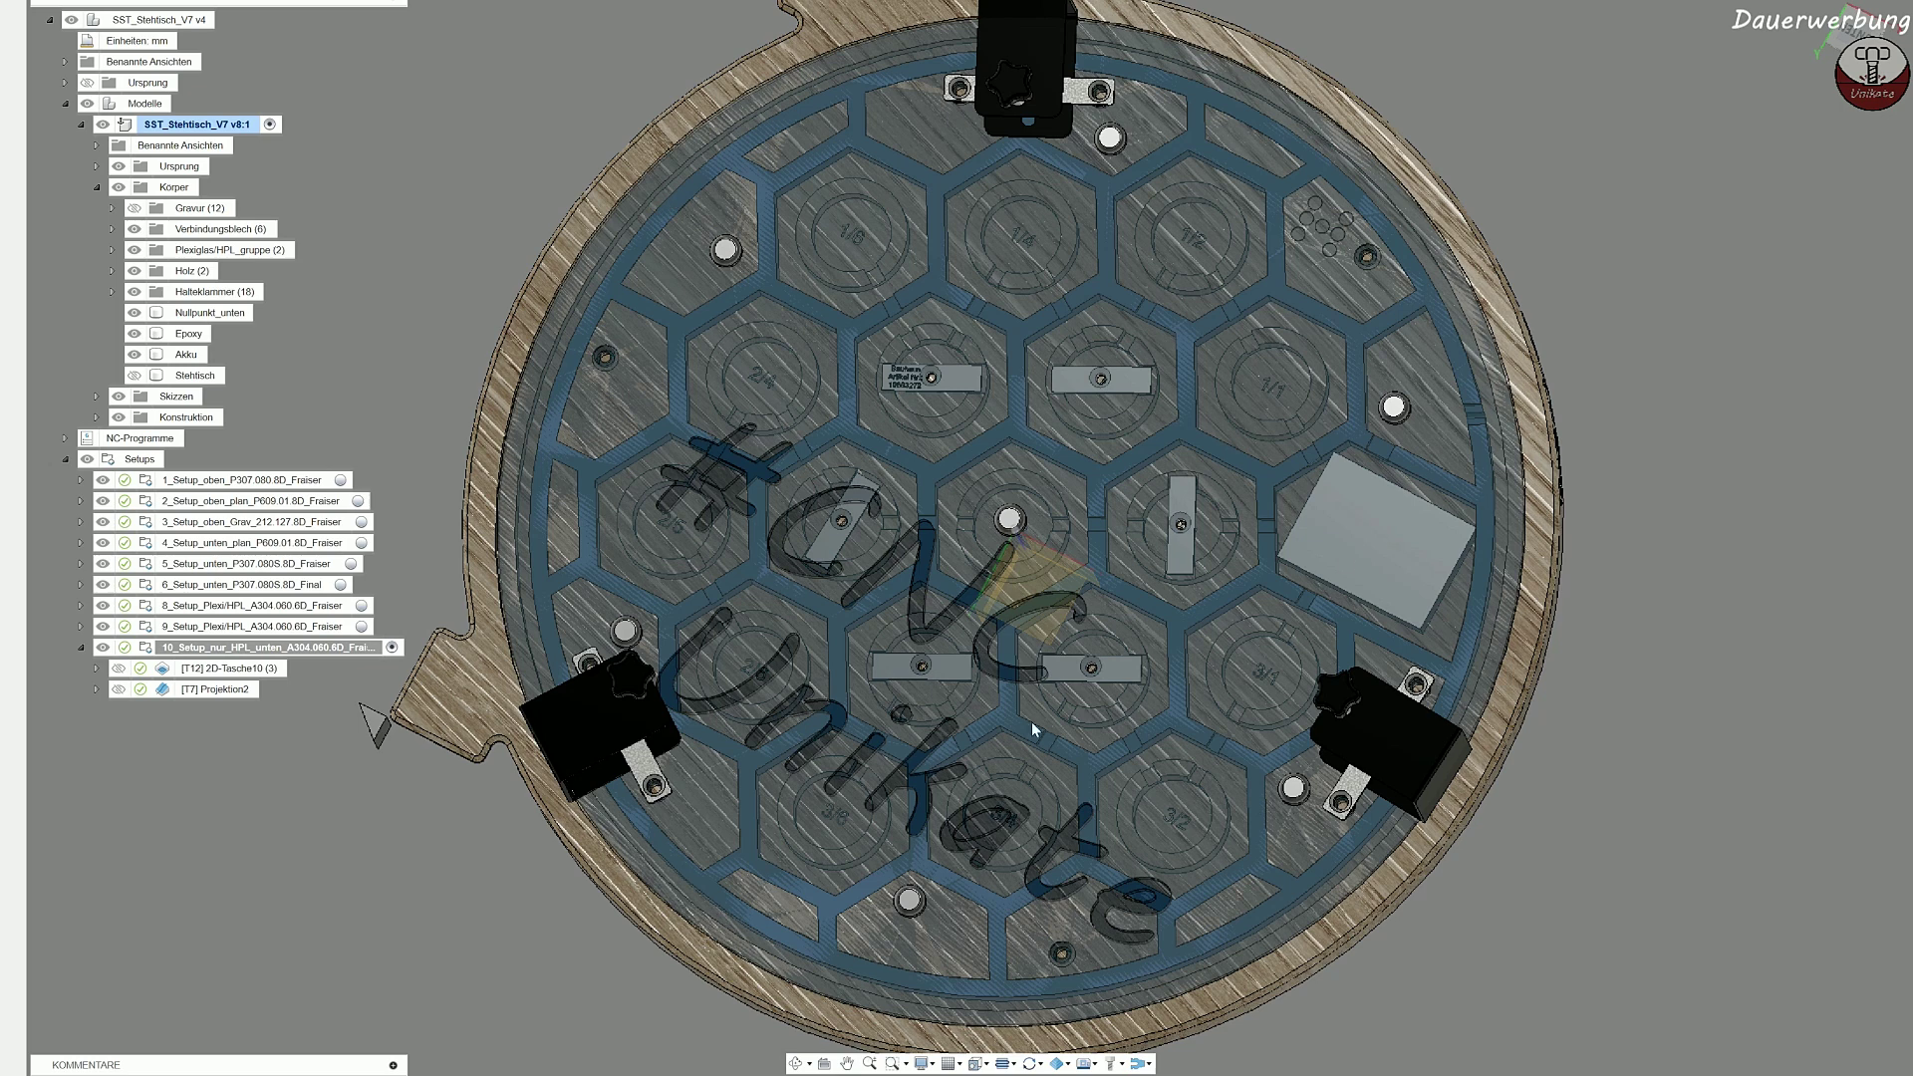
middle_click_drag(522, 706, 654, 595, "shift")
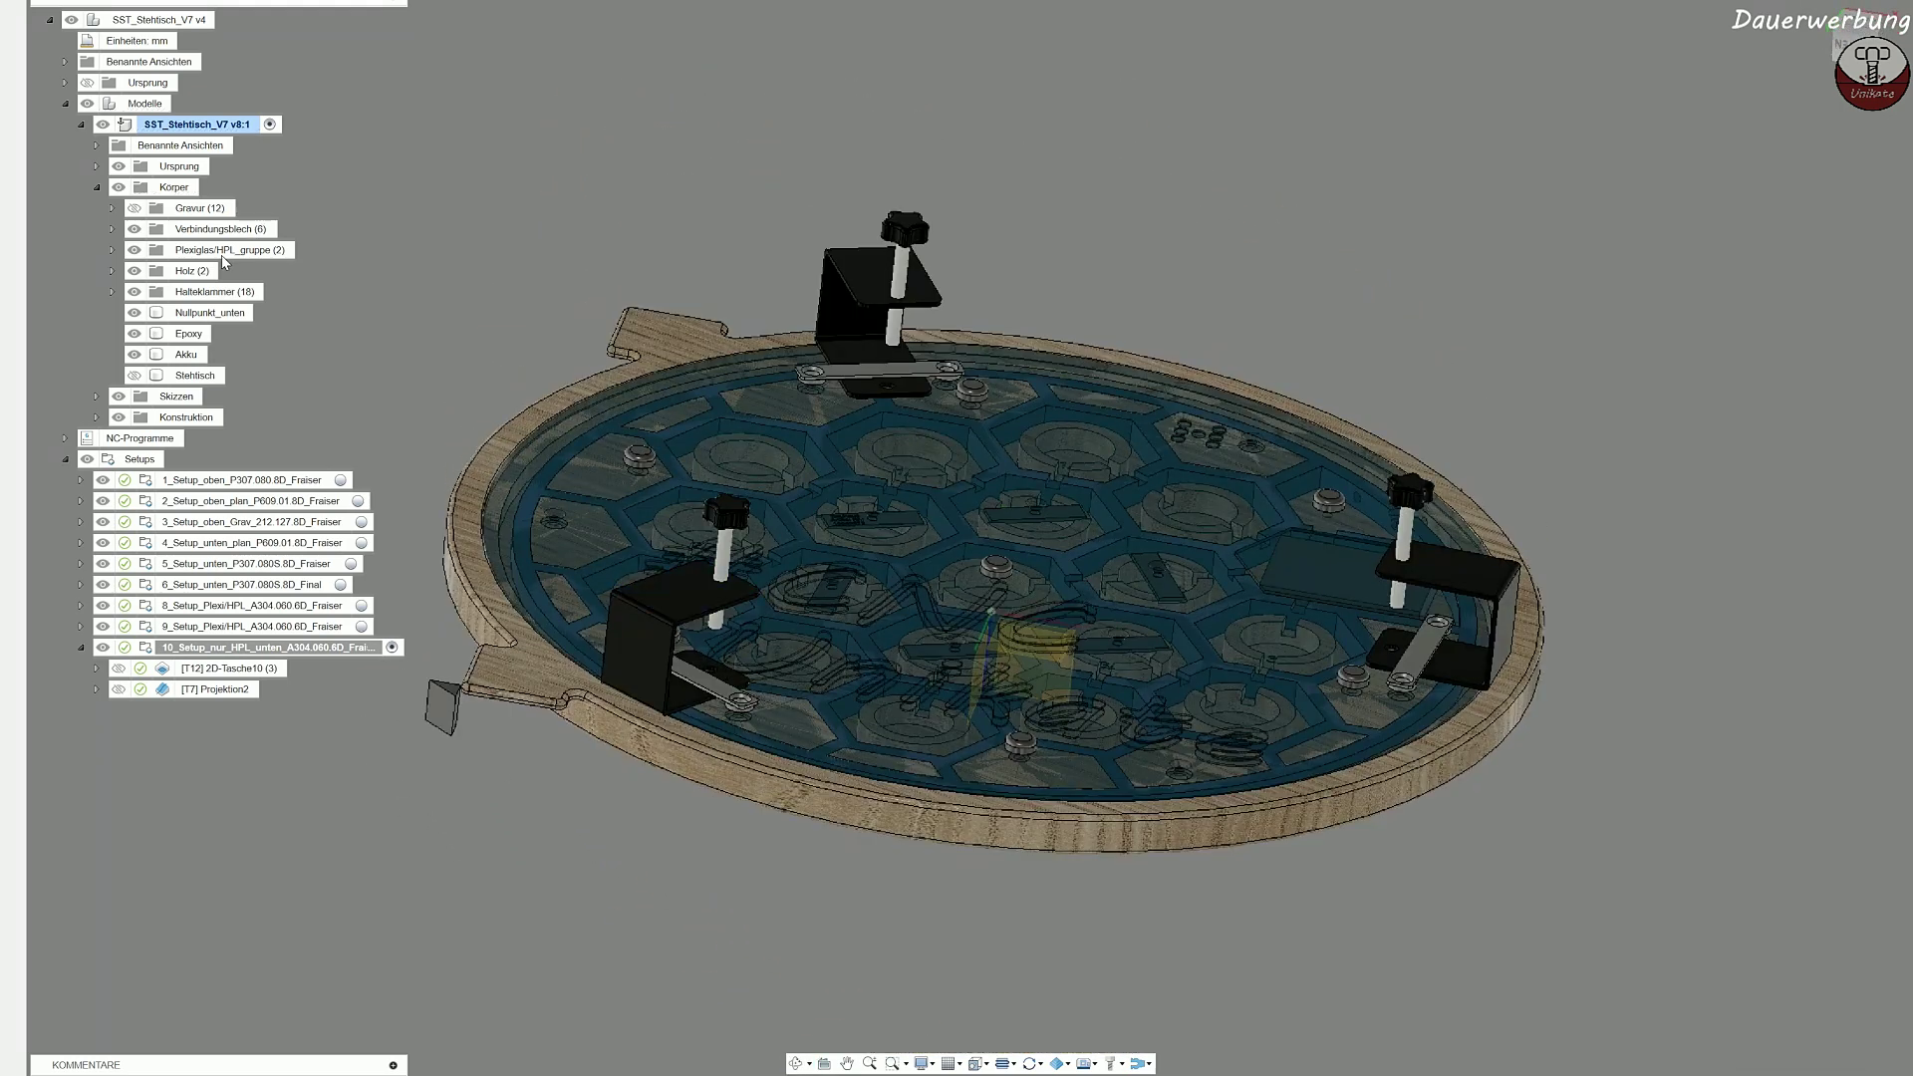
middle_click_drag(602, 696, 535, 713, "shift")
scroll(650, 602, "up", 4)
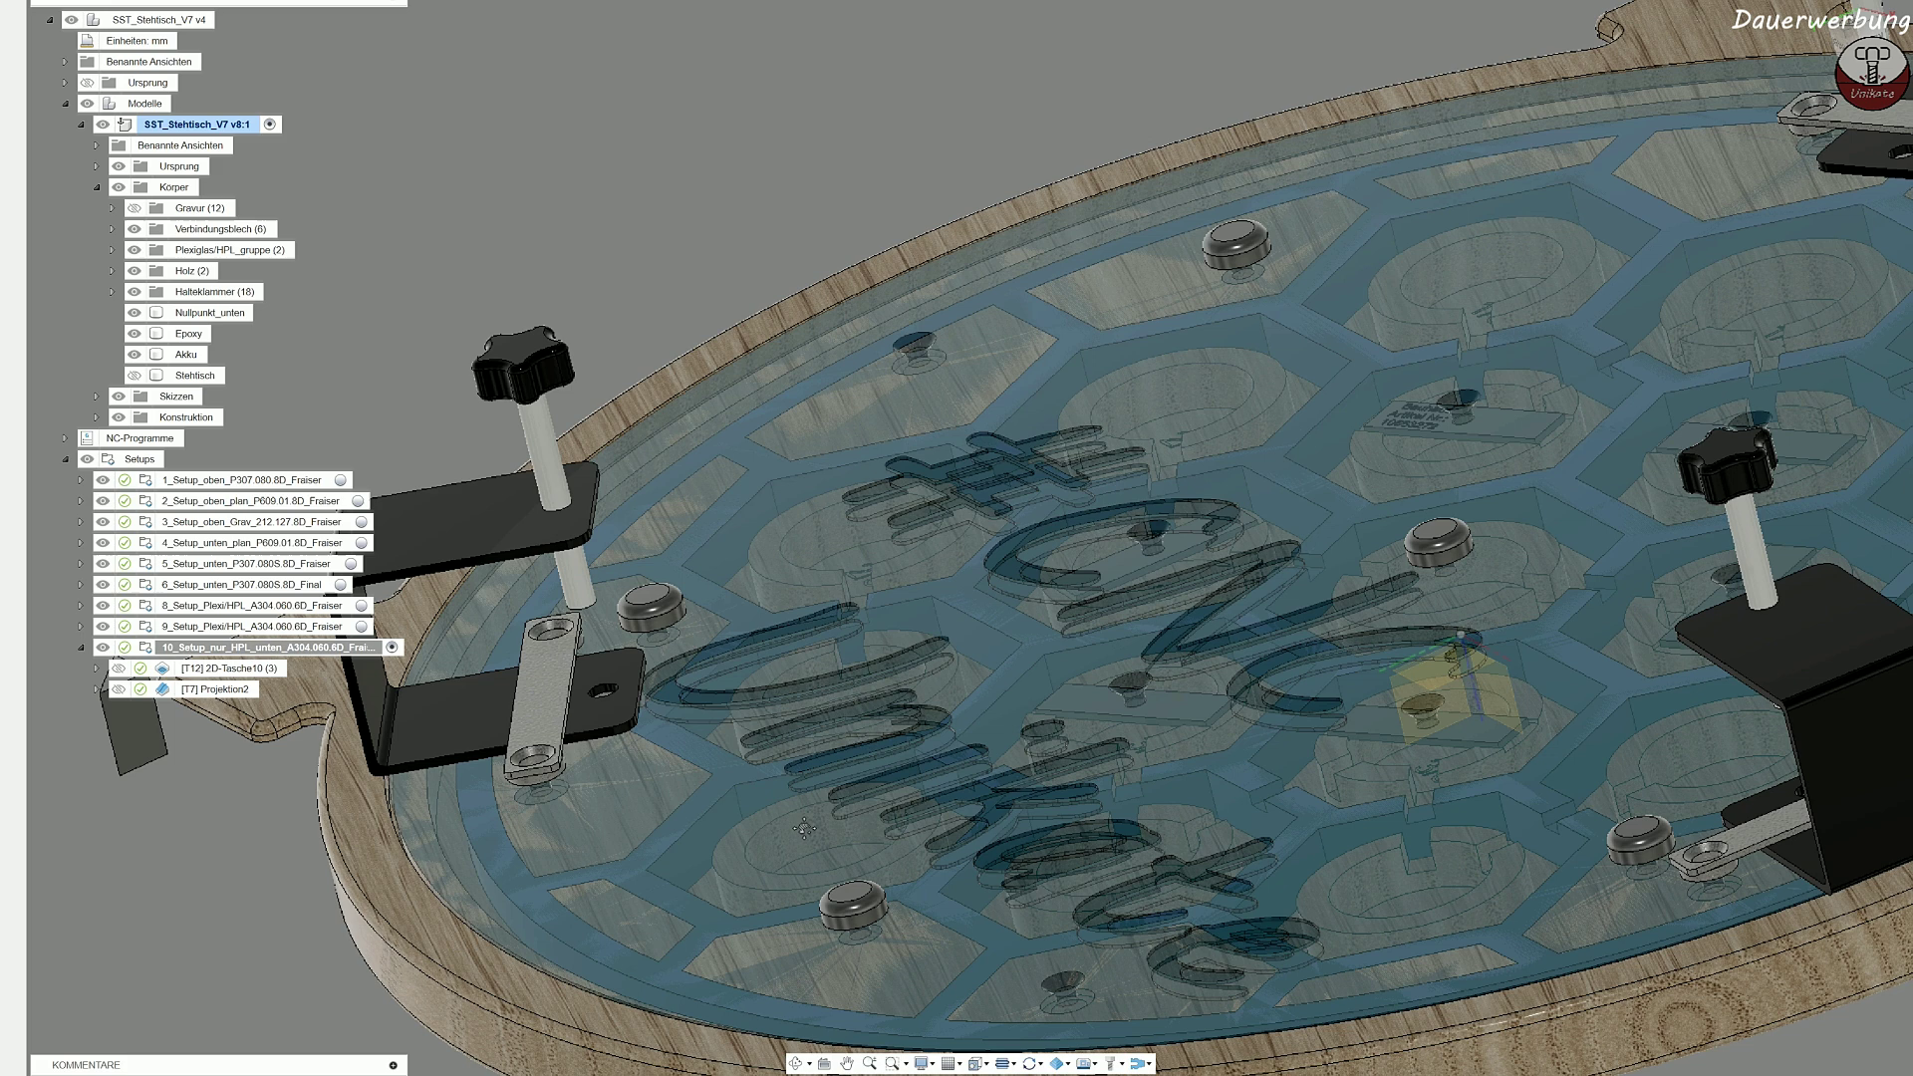
middle_click_drag(1539, 322, 1768, 141)
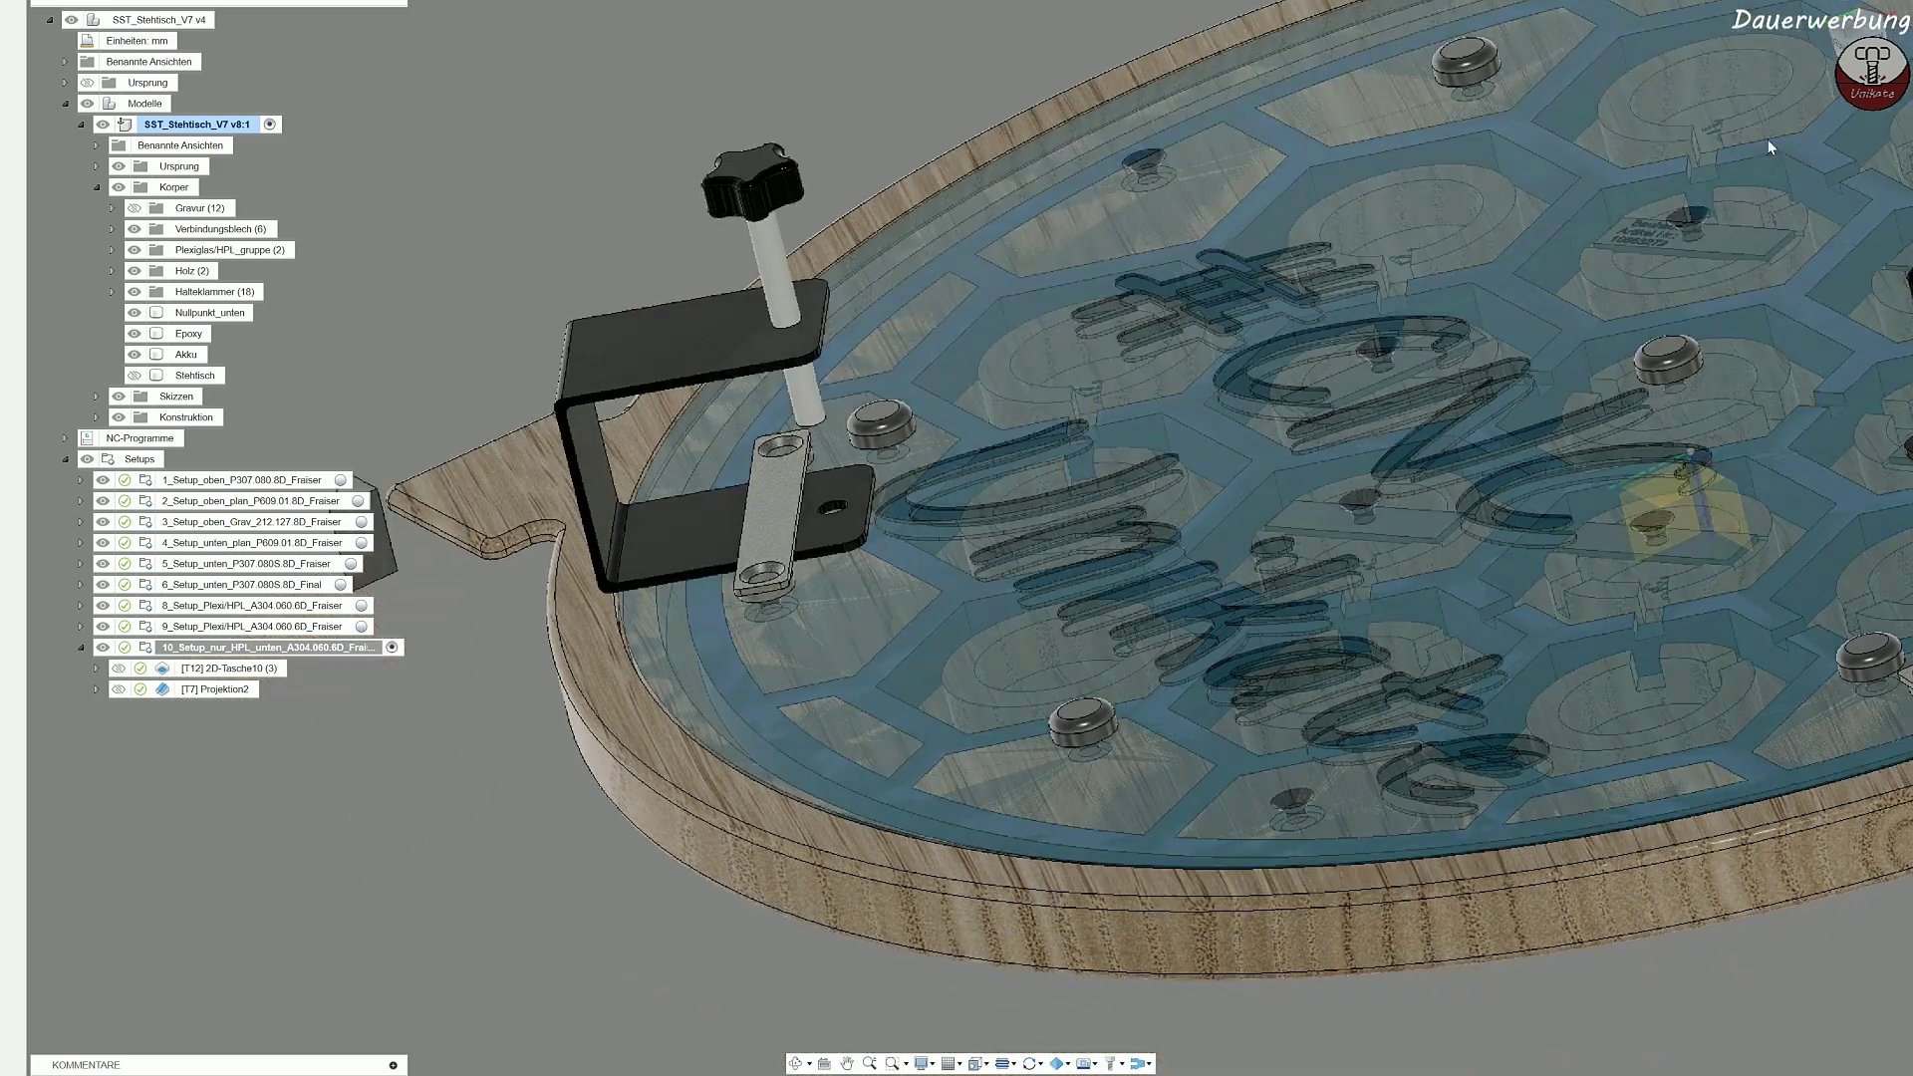
Step: View the table straight from the side and examine its wooden rim along to the diameter-labelled holes beneath a holding clamp
left_click(1871, 46)
middle_click_drag(586, 207, 1149, 706)
scroll(711, 419, "up", 2)
scroll(863, 434, "up", 5)
middle_click_drag(862, 434, 970, 436, "shift")
left_click(1862, 36)
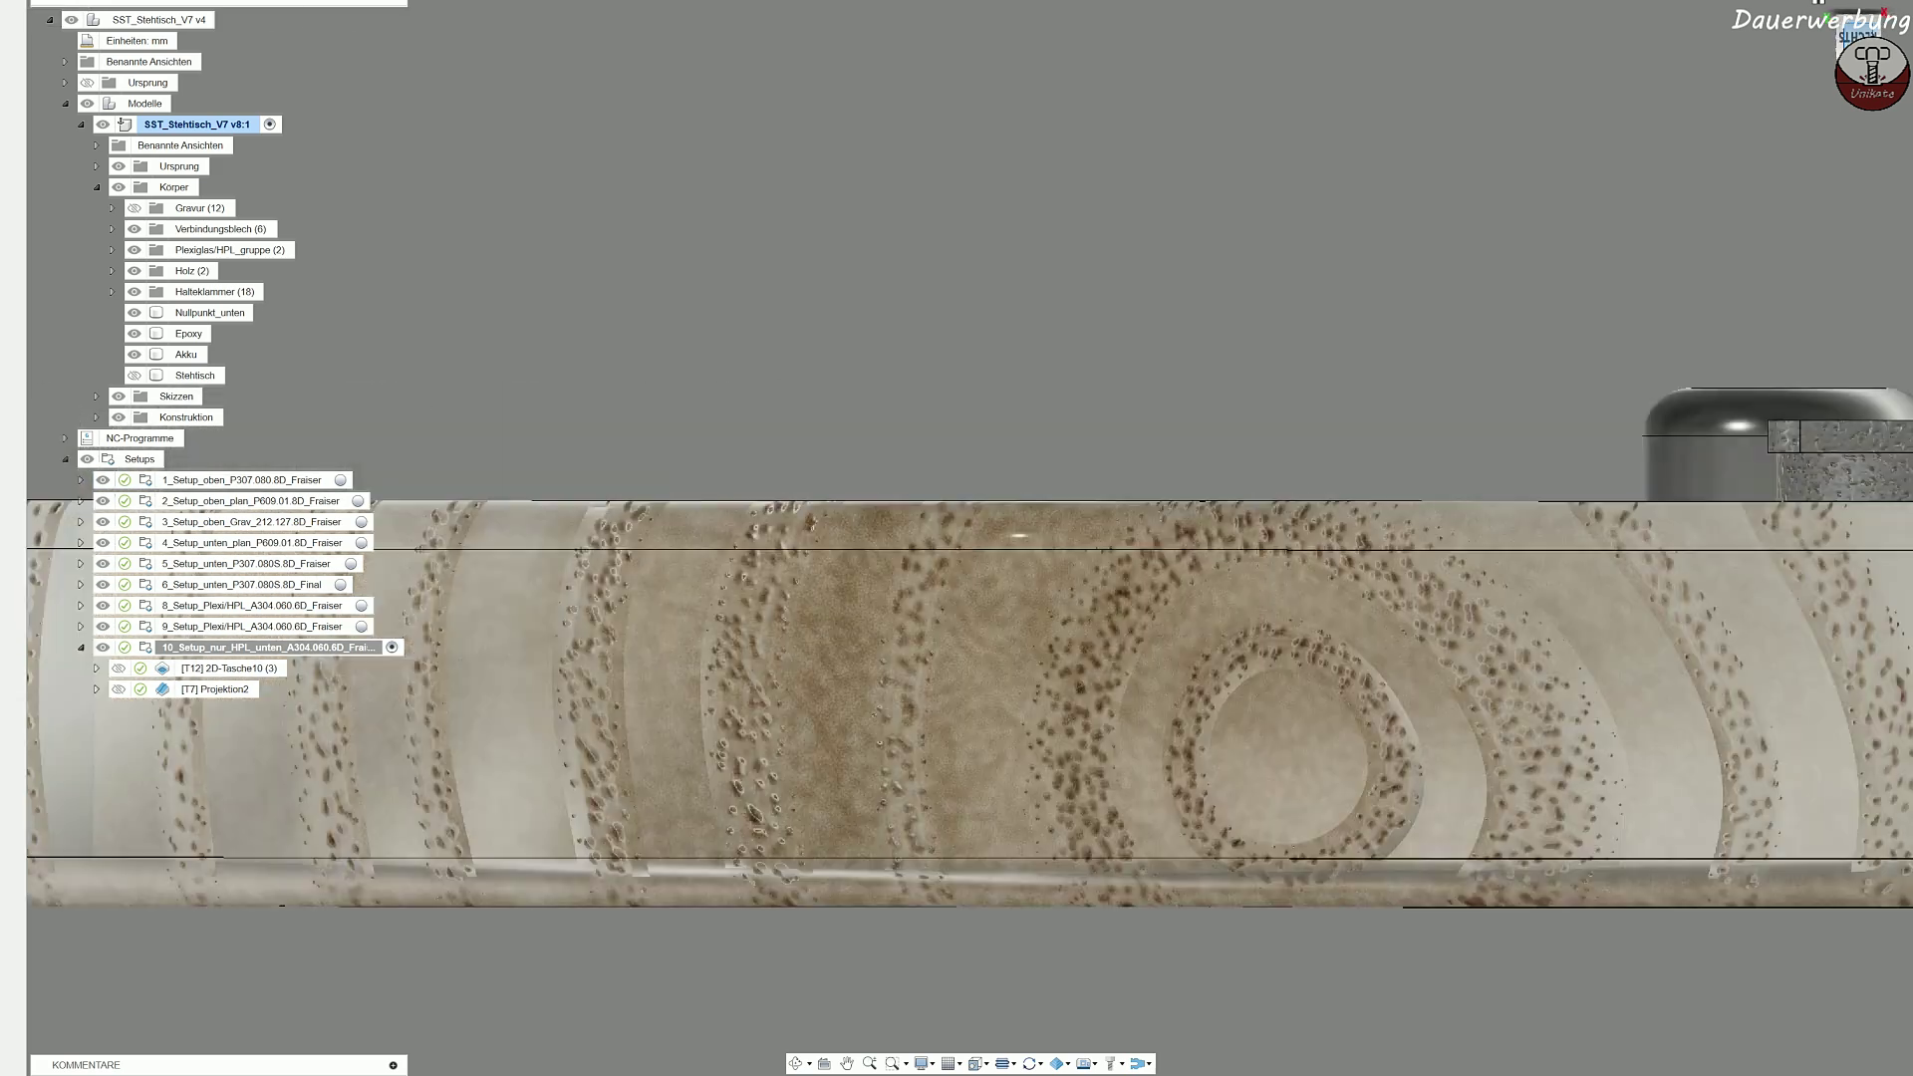
middle_click_drag(1612, 570, 606, 559)
middle_click_drag(977, 561, 249, 553)
middle_click_drag(1773, 609, 418, 558)
middle_click_drag(1495, 649, 1031, 649)
middle_click_drag(742, 745, 990, 738)
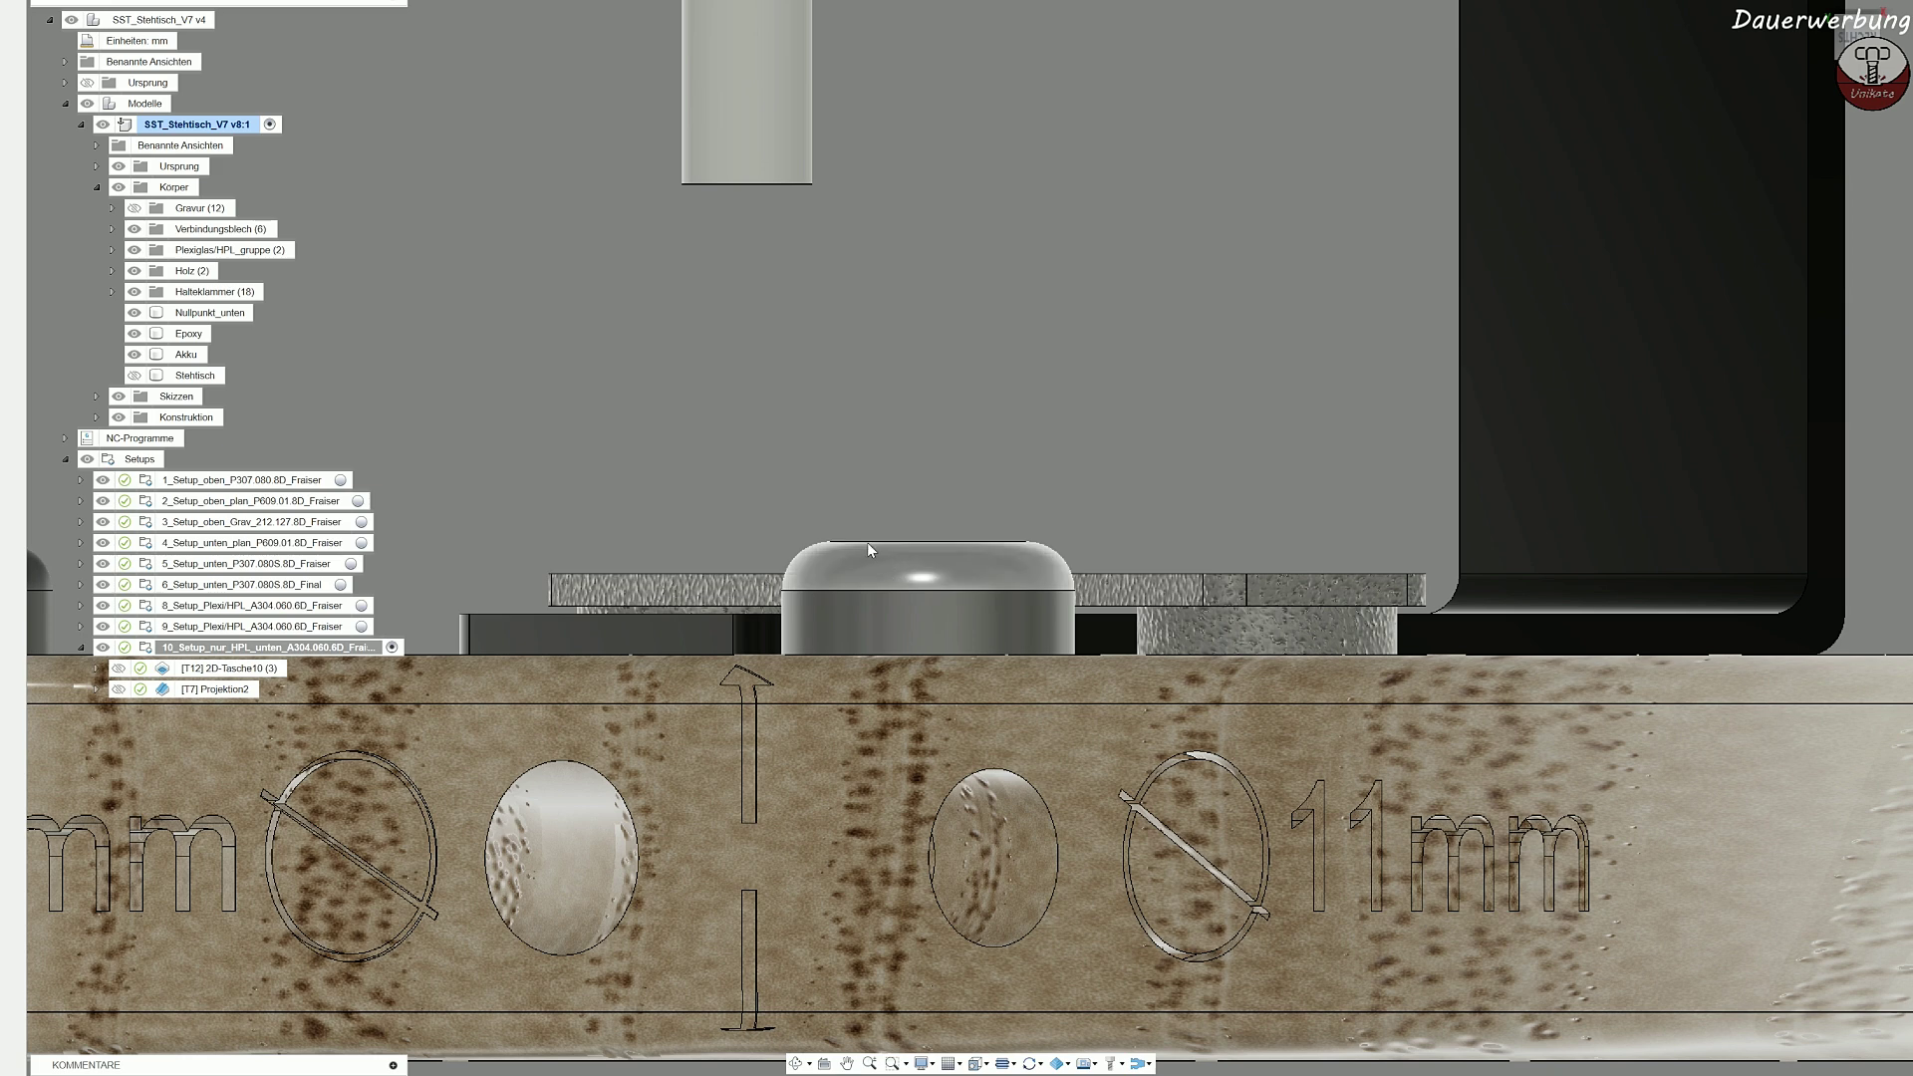
Step: Select the top face of the flat strip beside one holding clamp, and then the circular edge of the neighbouring round button
scroll(848, 559, "down", 8)
middle_click_drag(849, 559, 1110, 602, "shift")
left_click(1281, 434)
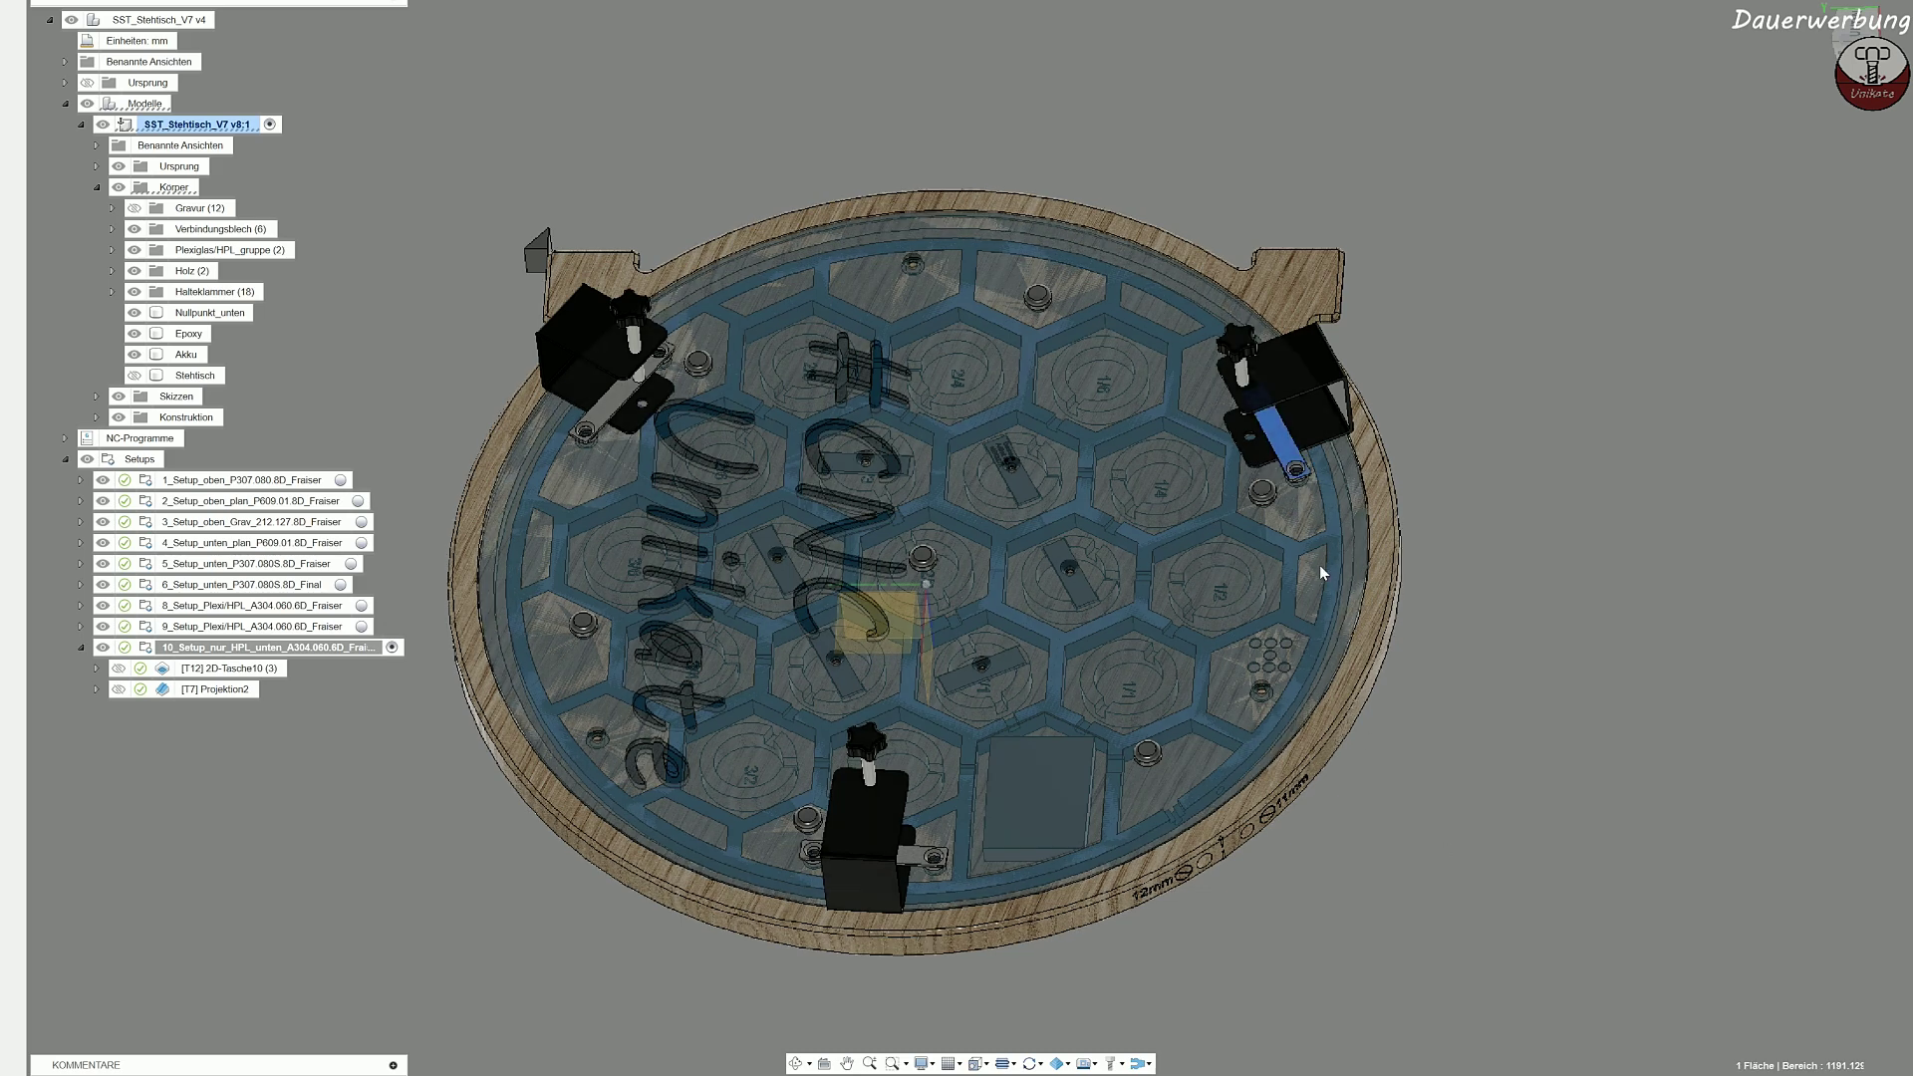
scroll(1275, 498, "up", 2)
left_click(1261, 489)
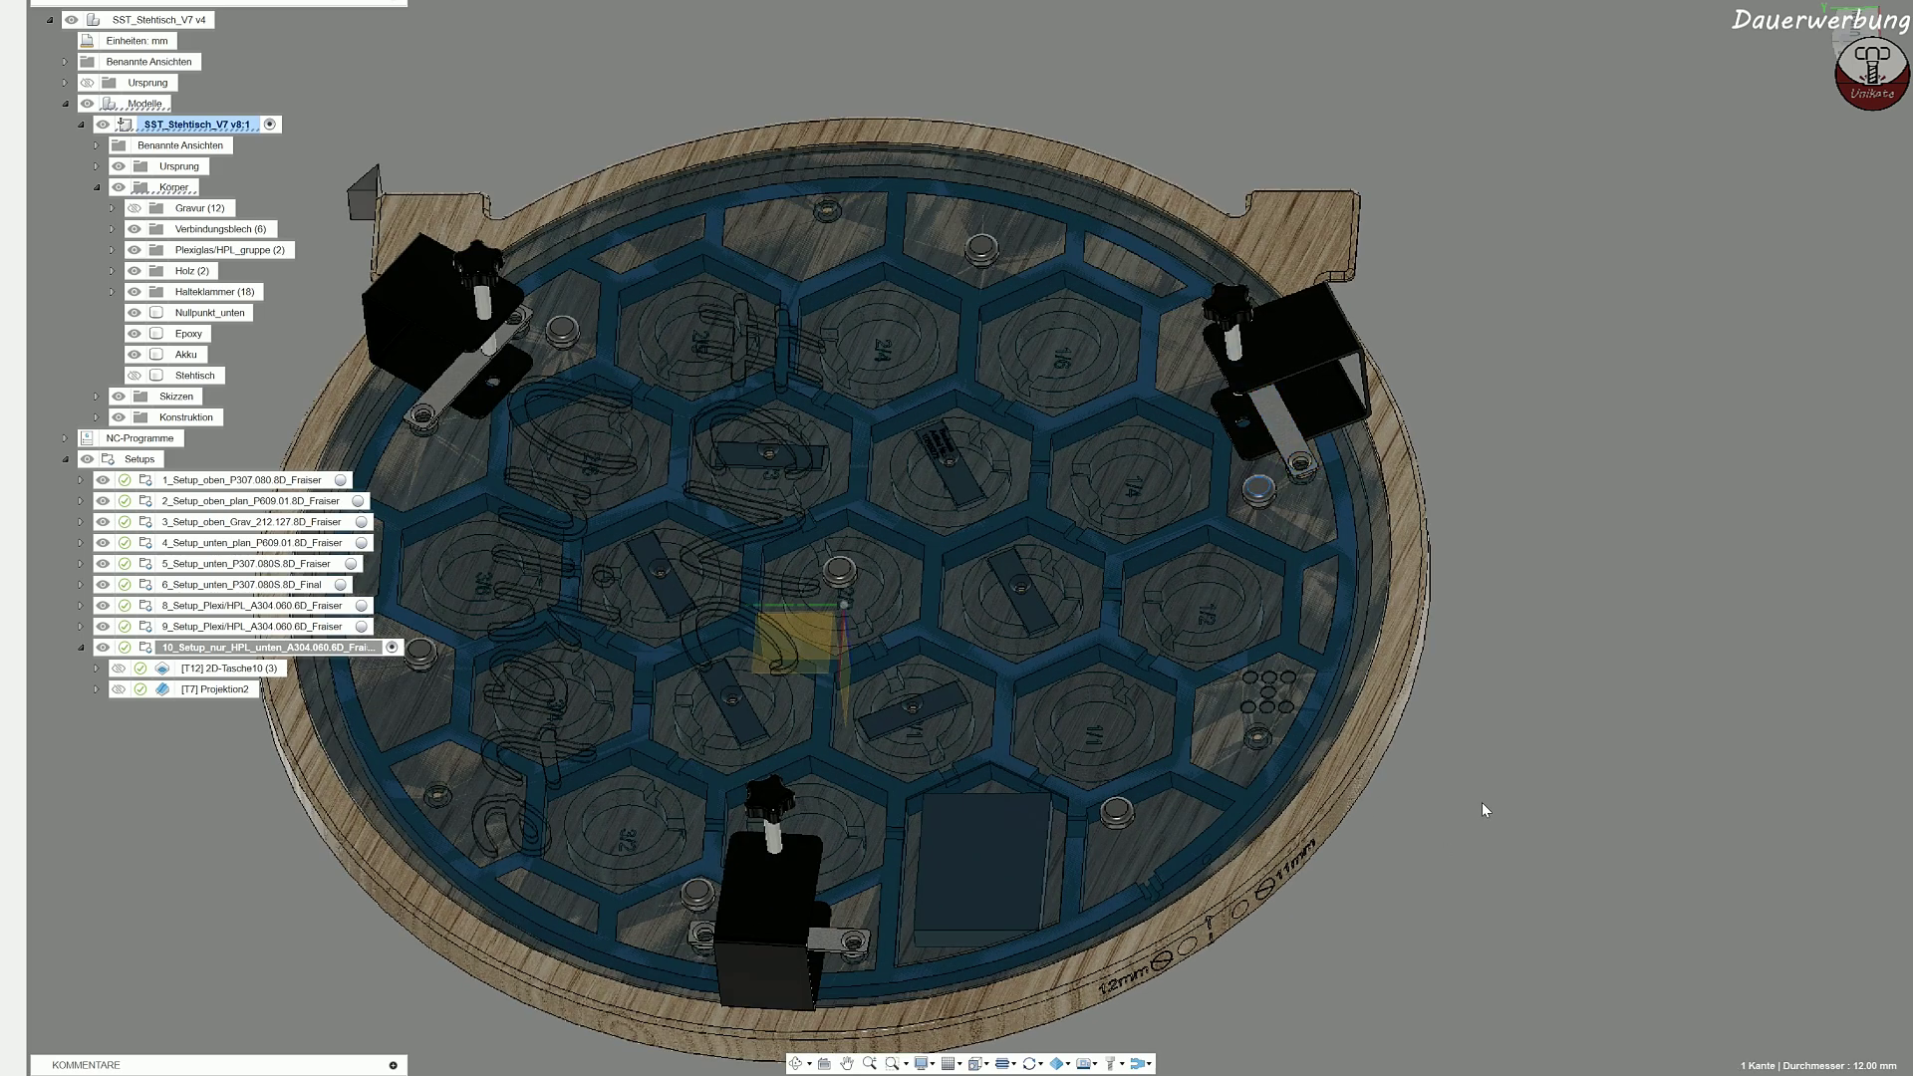
middle_click_drag(1000, 805, 1060, 600, "shift")
scroll(1053, 735, "down", 3)
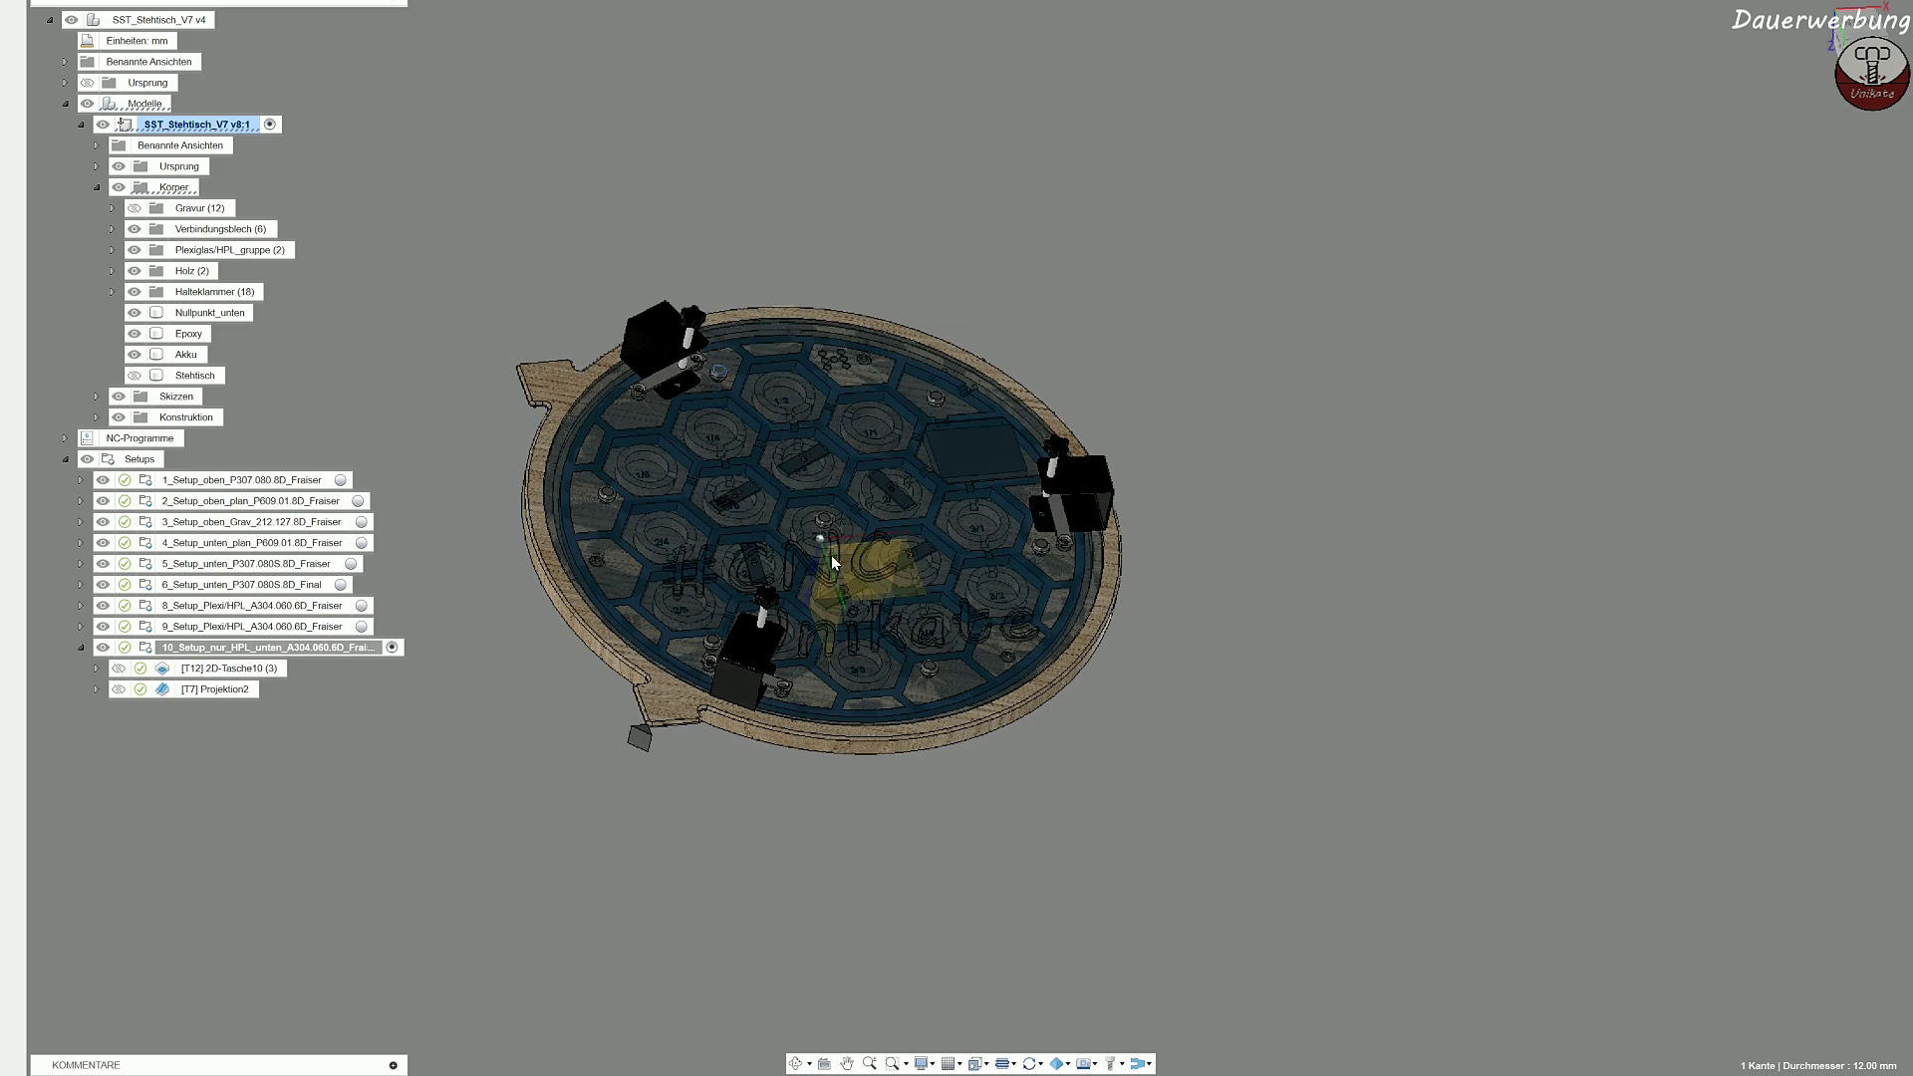
scroll(830, 521, "up", 4)
middle_click_drag(967, 544, 1122, 488)
middle_click_drag(1122, 488, 1180, 461, "shift")
middle_click_drag(1368, 517, 1452, 680, "shift")
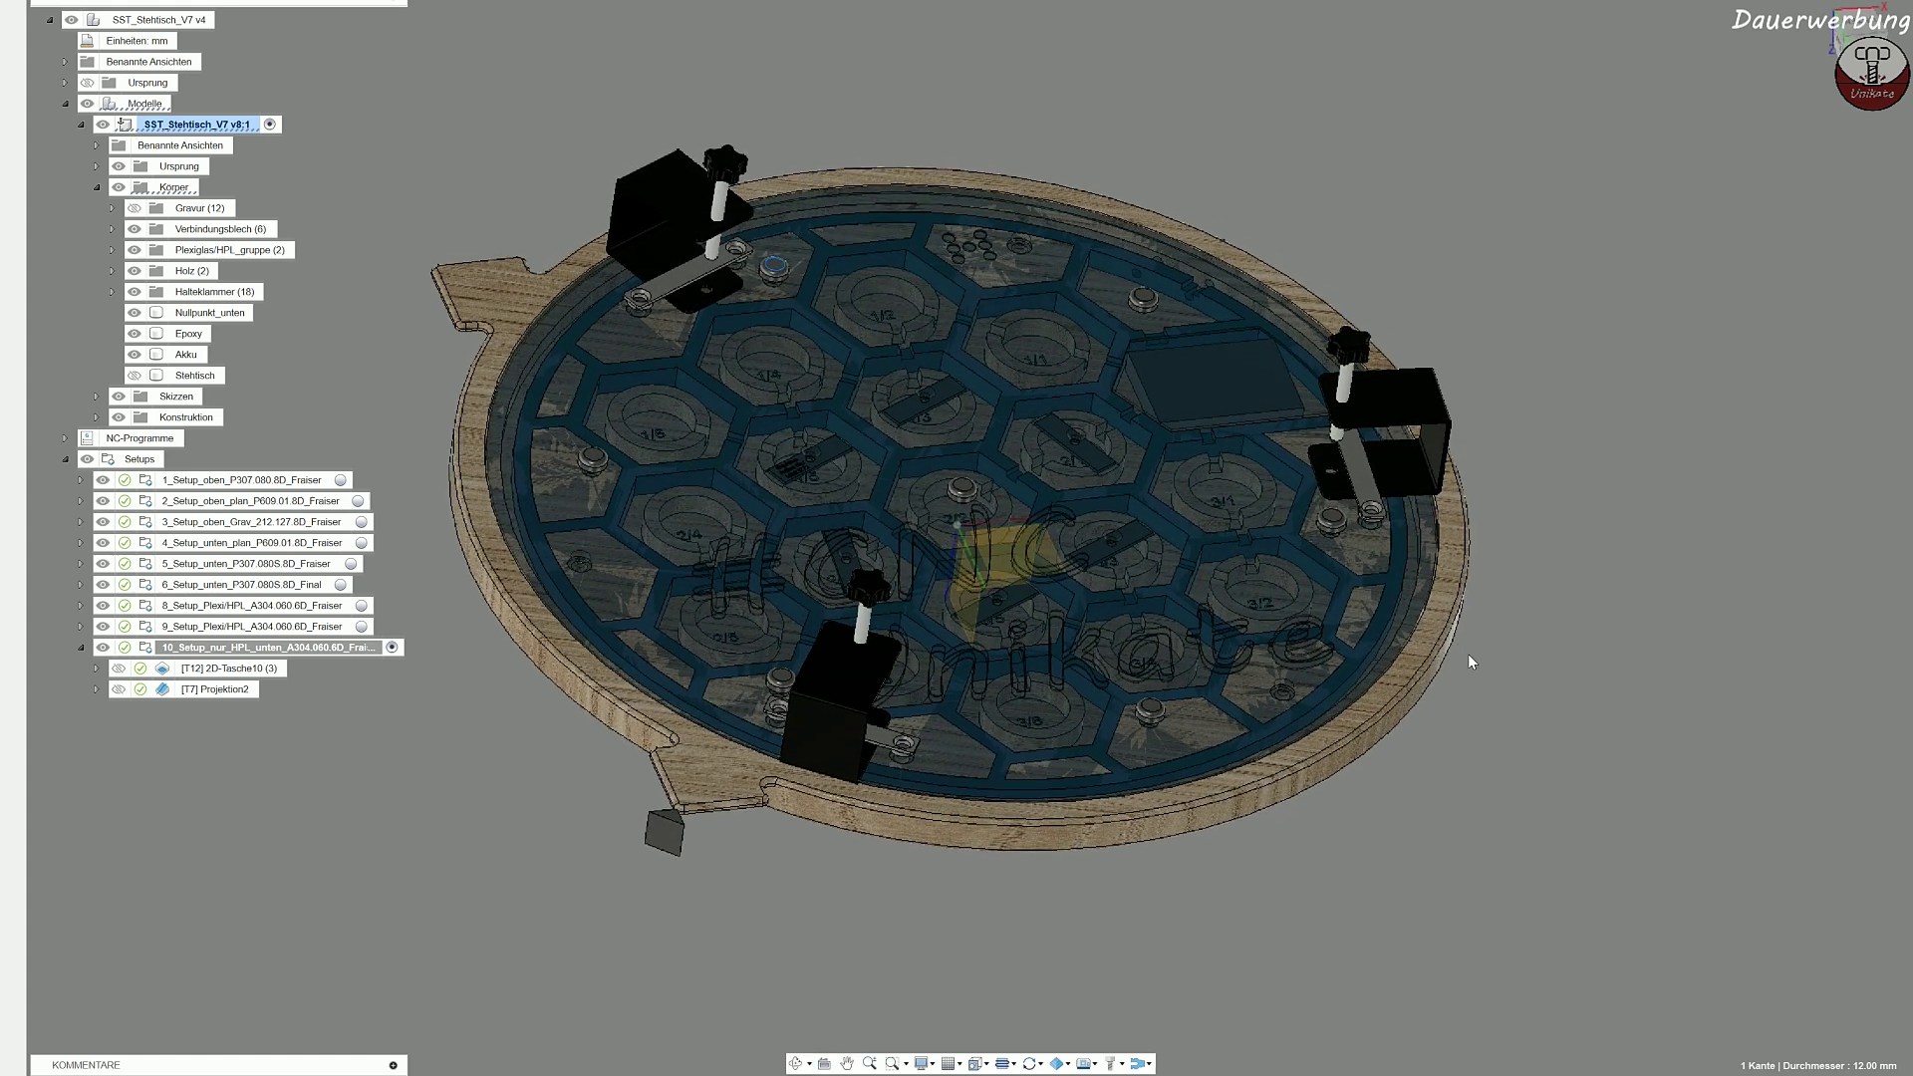